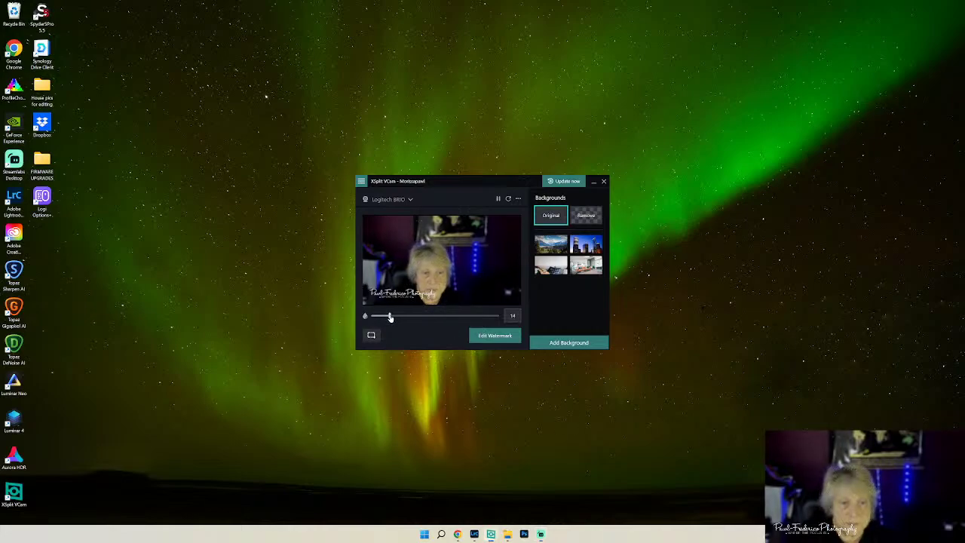
- Lower the XSplit VCam webcam blur amount to 2
{"action": "left_click_drag", "start_coordinate": [391, 317], "coordinate": [373, 316]}
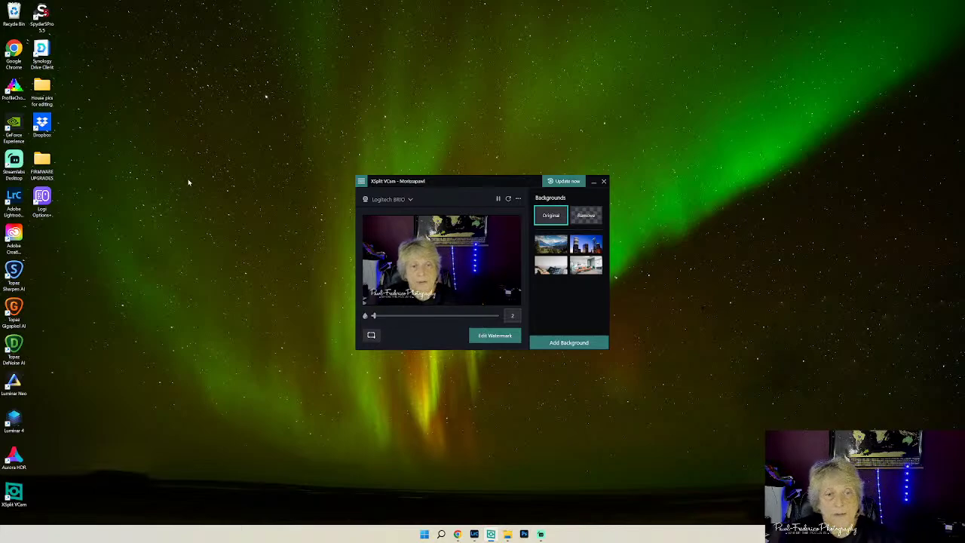
- Minimize XSplit VCam and bring Lightroom Classic's Library with the jet photo to the front
{"action": "left_click", "coordinate": [594, 182]}
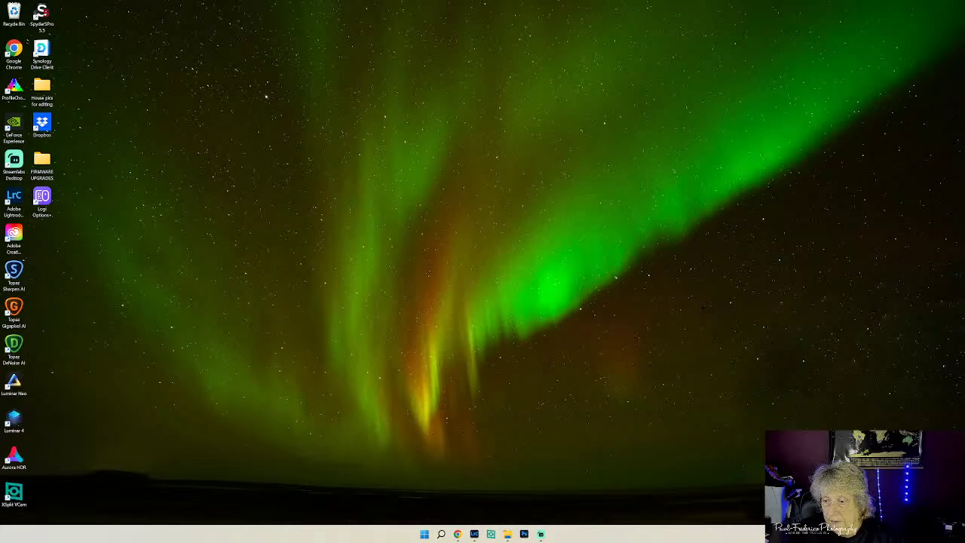
{"action": "left_click", "coordinate": [474, 534]}
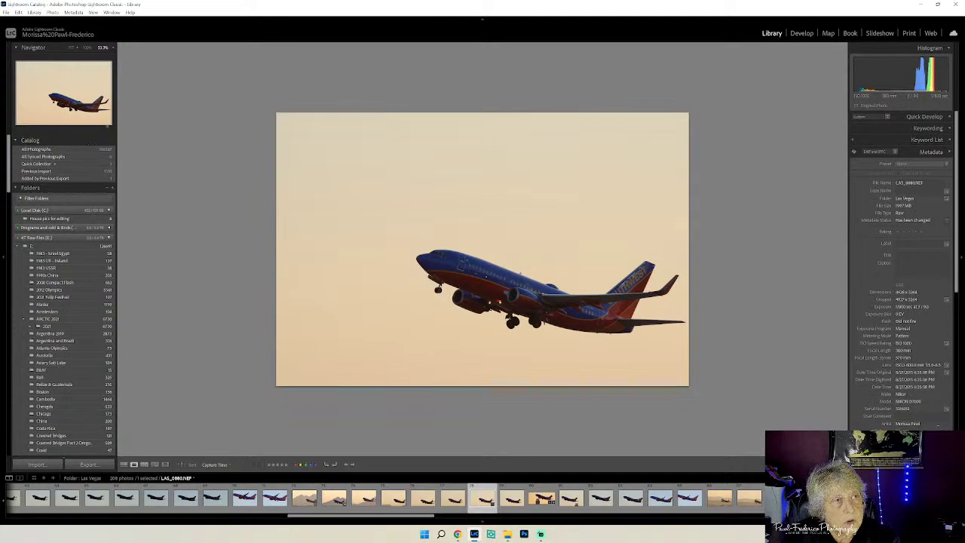
- Send the Southwest jet photo to Adobe Photoshop 2022 via Edit In
{"action": "right_click", "coordinate": [468, 219]}
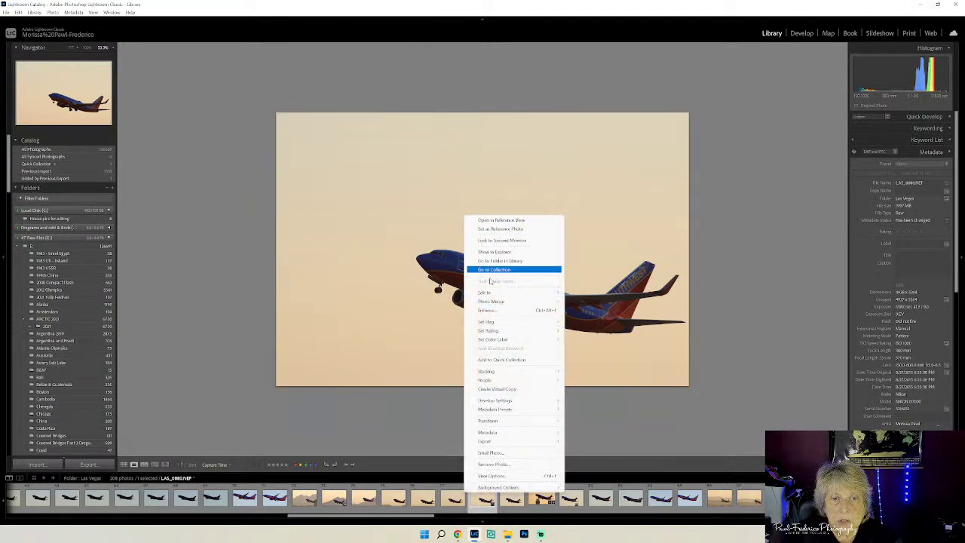
{"action": "mouse_move", "coordinate": [502, 293]}
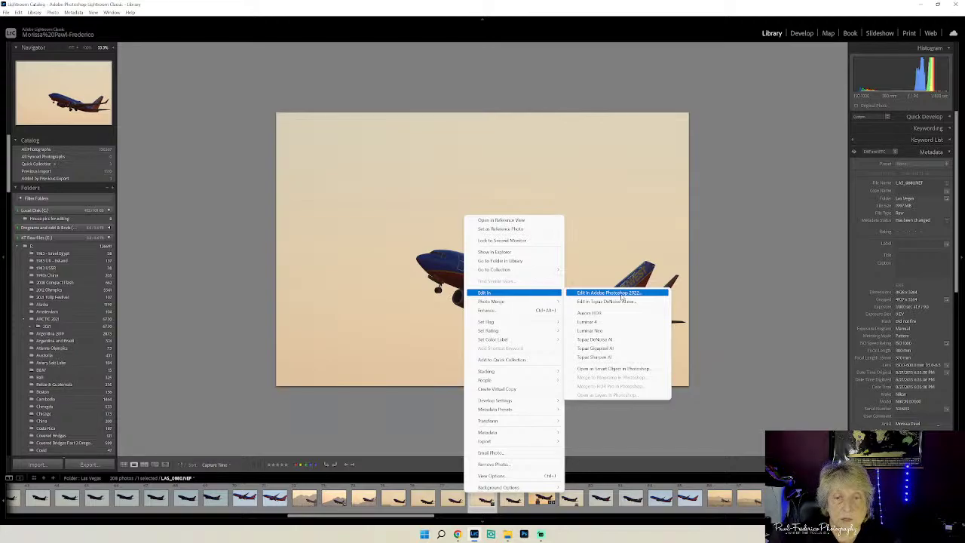
{"action": "left_click", "coordinate": [624, 296]}
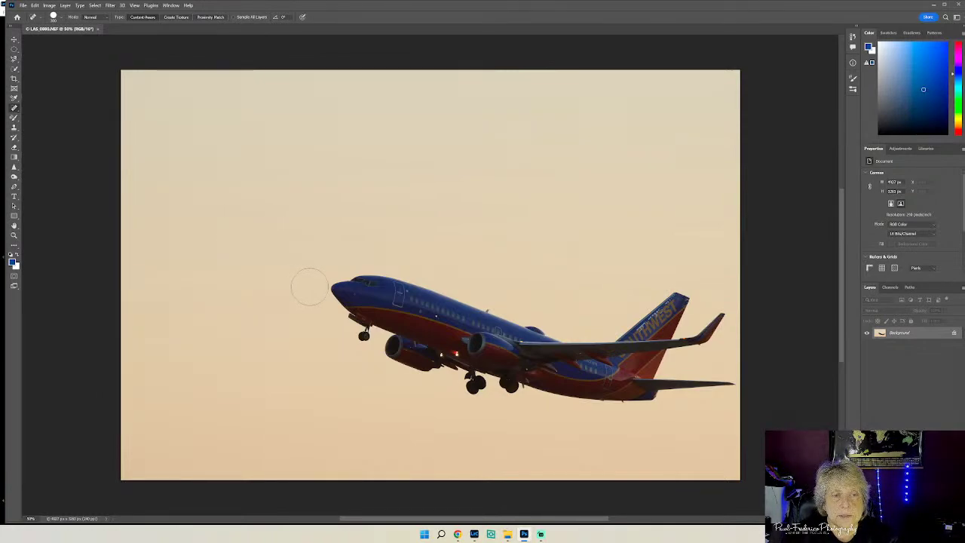
{"action": "left_click_drag", "start_coordinate": [315, 286], "coordinate": [794, 414]}
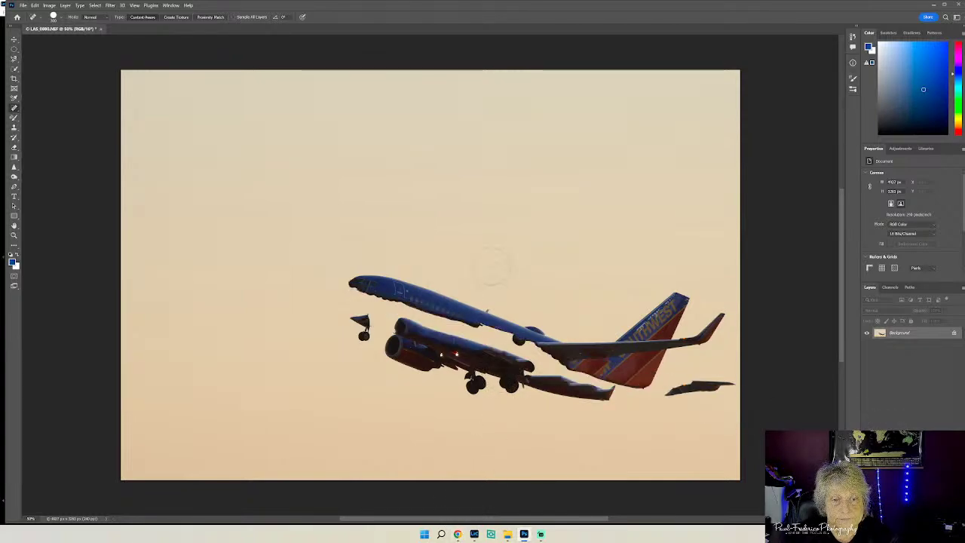
{"action": "key", "text": "ctrl+z"}
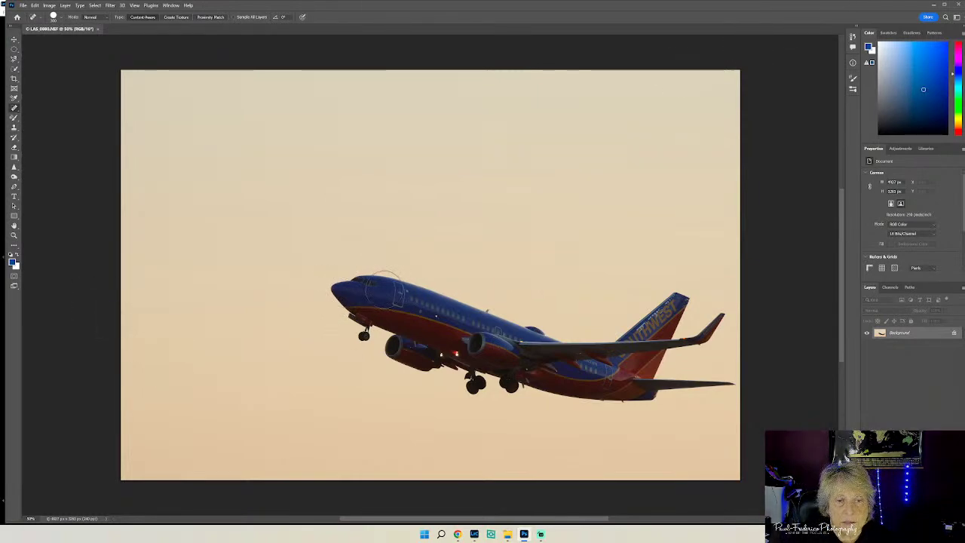
{"action": "left_click", "coordinate": [385, 290]}
{"action": "mouse_move", "coordinate": [385, 290]}
{"action": "left_mouse_down"}
{"action": "mouse_move", "coordinate": [514, 343]}
{"action": "mouse_move", "coordinate": [589, 358]}
{"action": "left_mouse_up"}
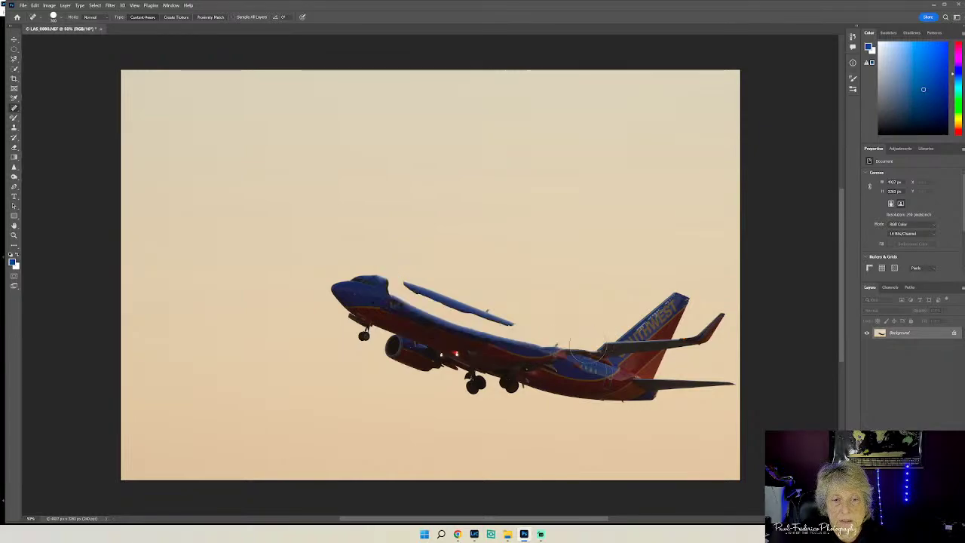
{"action": "key", "text": "ctrl+z"}
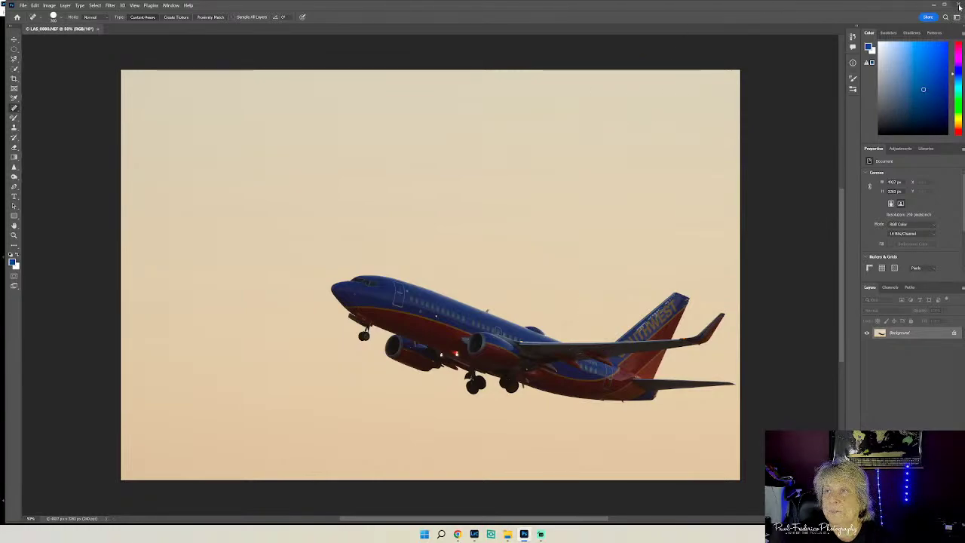
- Quit Photoshop, discarding changes to the jet photo
{"action": "left_click", "coordinate": [959, 6]}
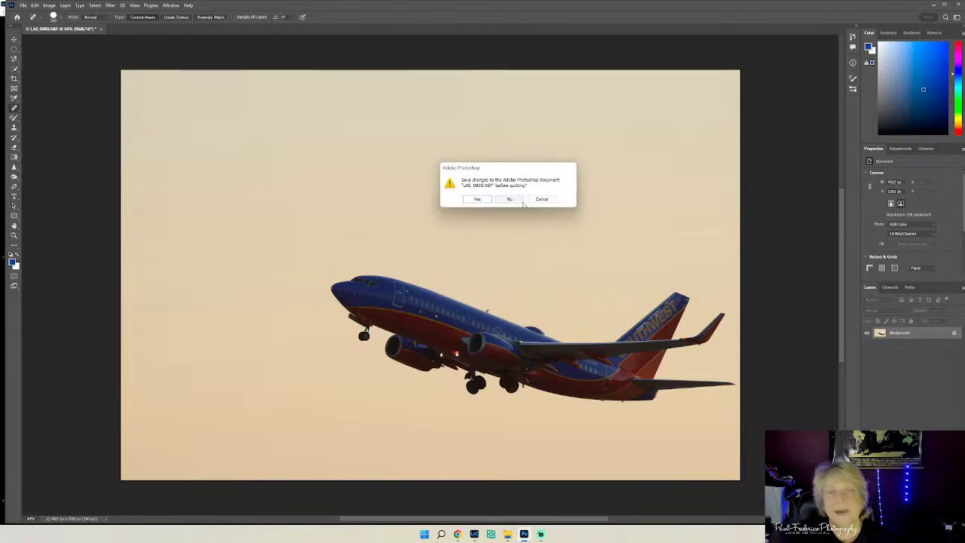
{"action": "left_click", "coordinate": [517, 201]}
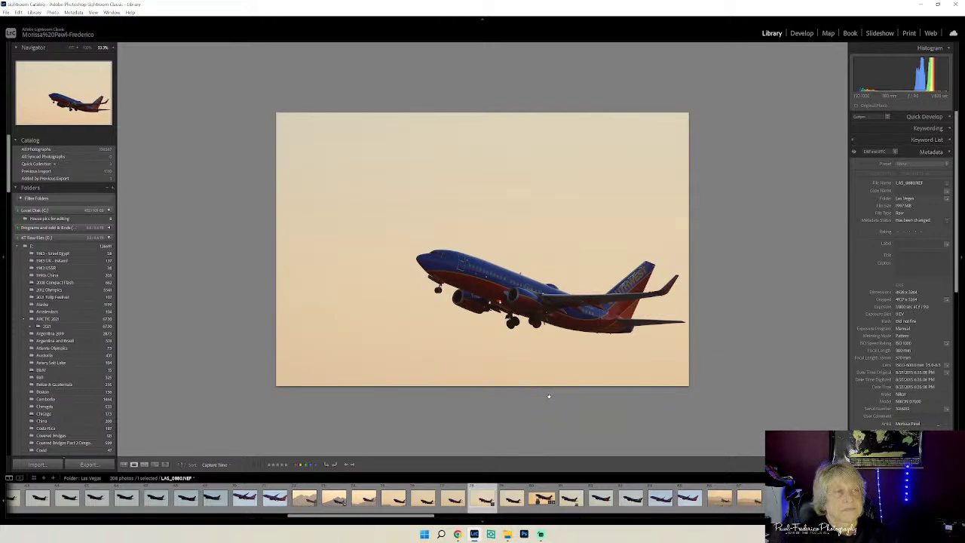
{"action": "key", "text": "Right"}
{"action": "key", "text": "Left"}
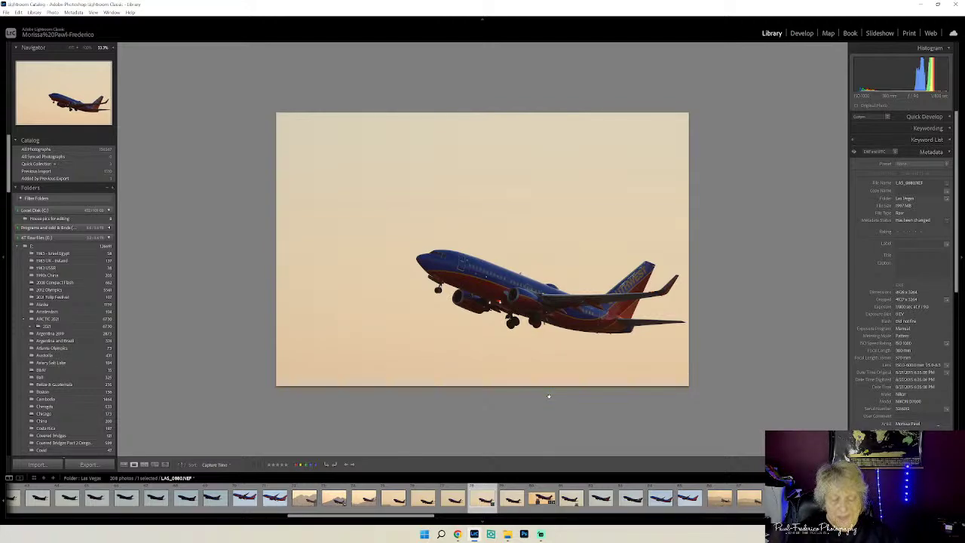
- Glance at the neighbouring silhouette plane photo, then return to the Southwest jet photo
{"action": "key", "text": "Right"}
{"action": "key", "text": "Left"}
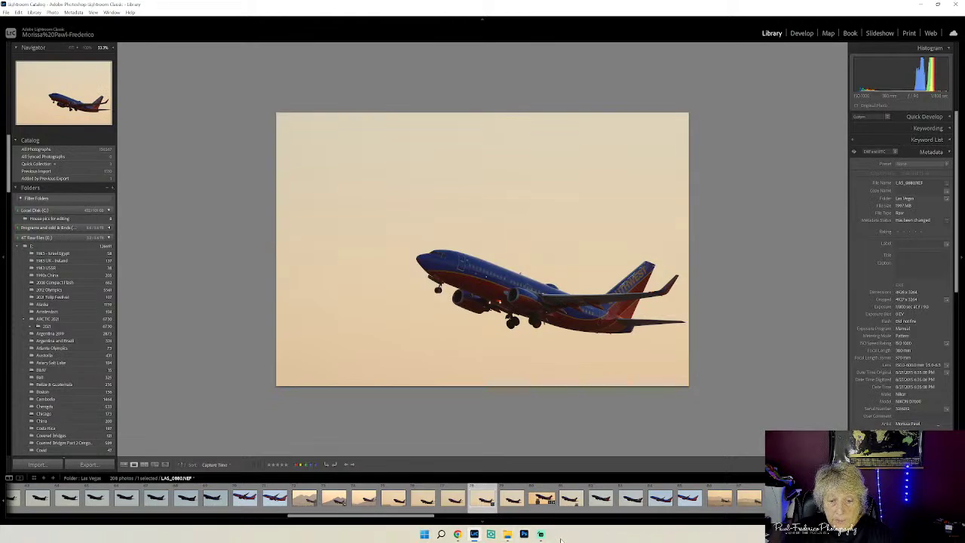
{"action": "mouse_move", "coordinate": [542, 535]}
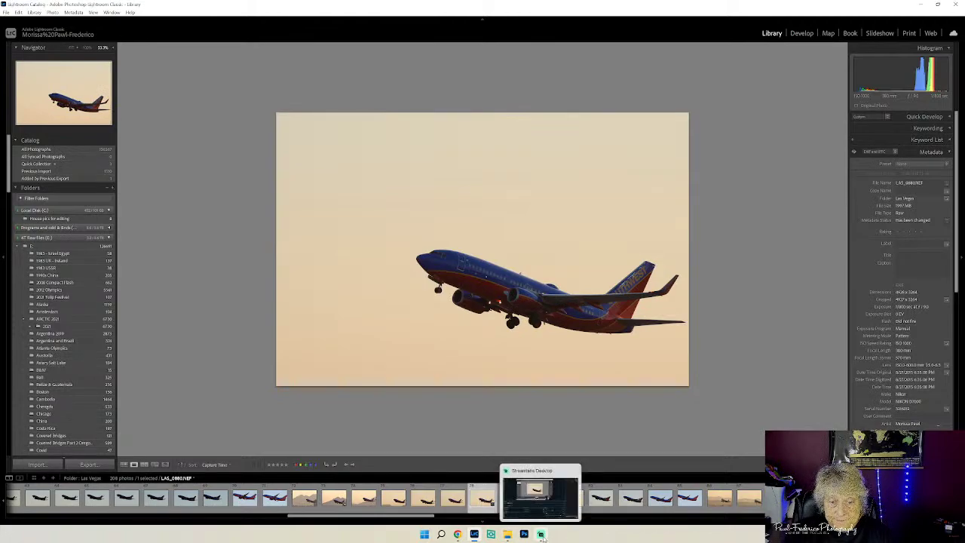
- Raise the XSplit VCam webcam slider from 2 to 17 and minimize VCam
{"action": "left_click", "coordinate": [490, 534]}
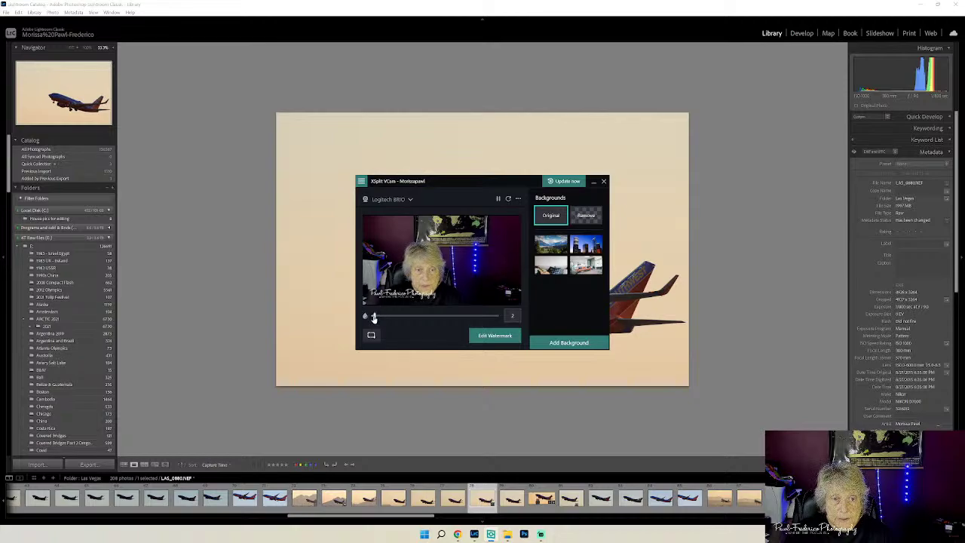
{"action": "left_click_drag", "start_coordinate": [373, 316], "coordinate": [392, 317]}
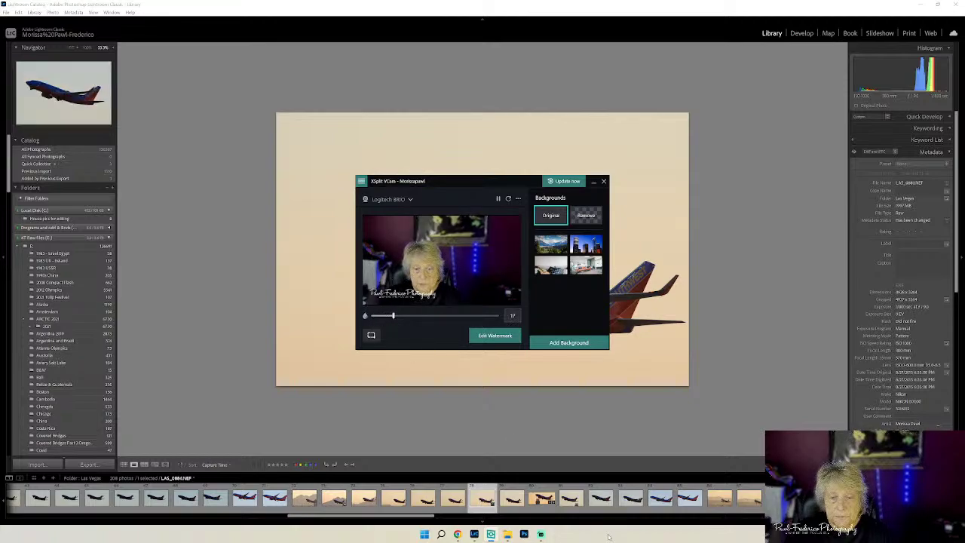
{"action": "left_click", "coordinate": [593, 181]}
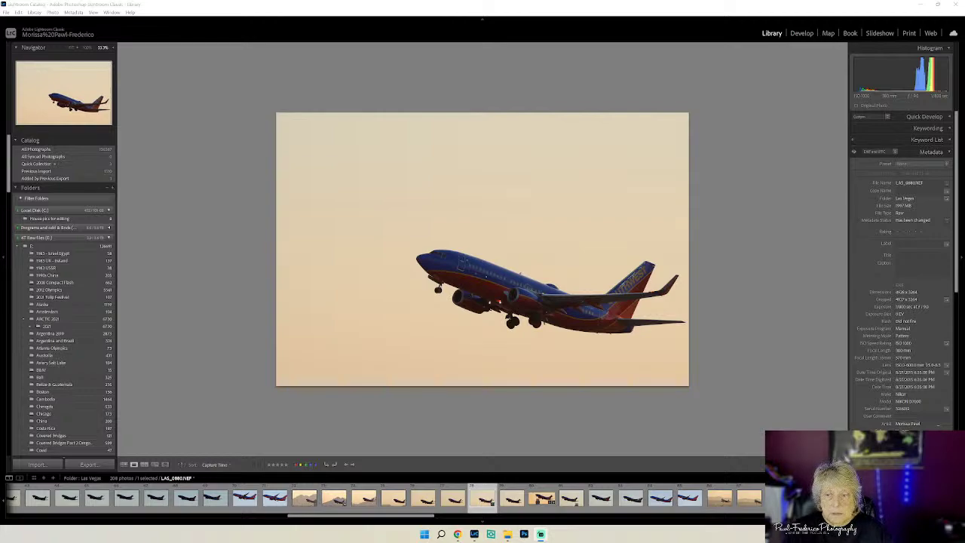
- Compare the jet shot against the darker silhouette photo, then select the Frontier jet photo
{"action": "key", "text": "Right"}
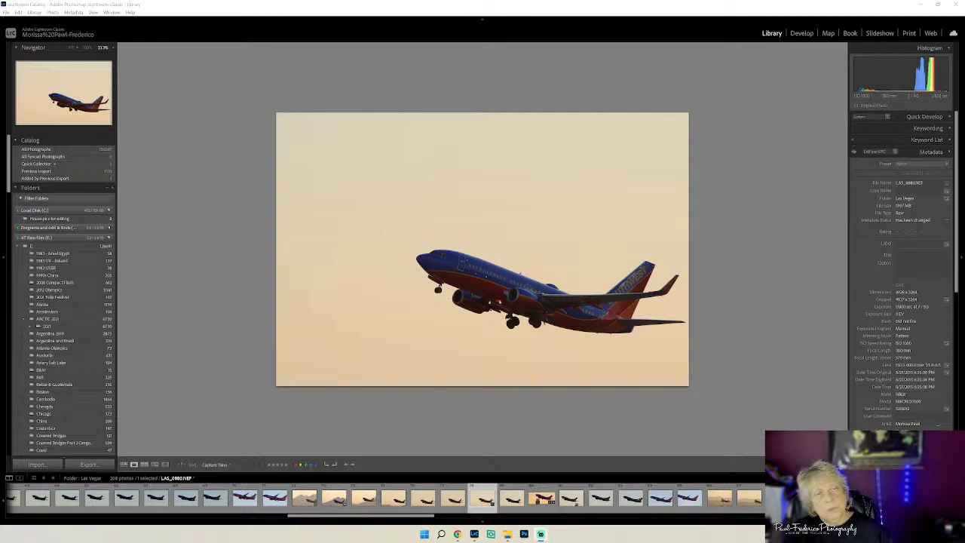
{"action": "key", "text": "Left"}
{"action": "key", "text": "Right"}
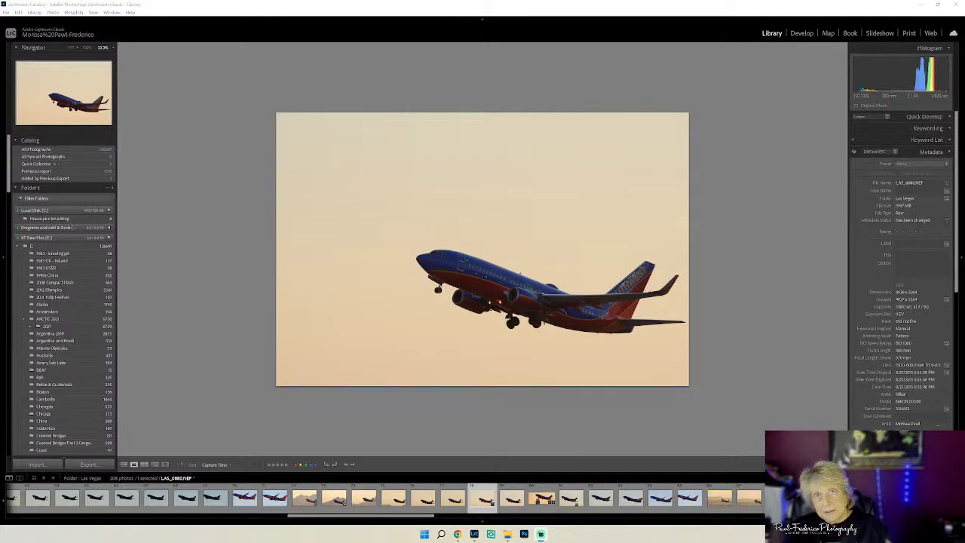
{"action": "key", "text": "Left"}
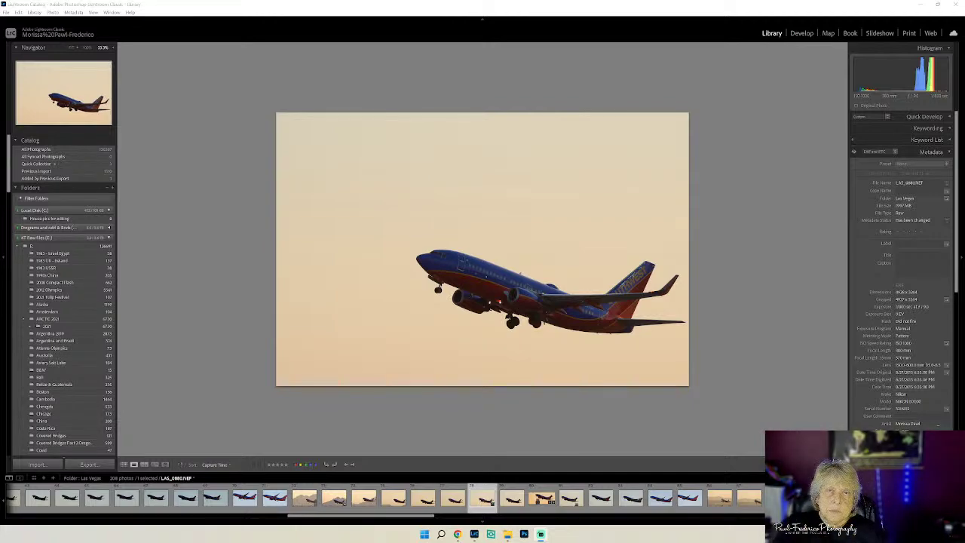
{"action": "key", "text": "Right"}
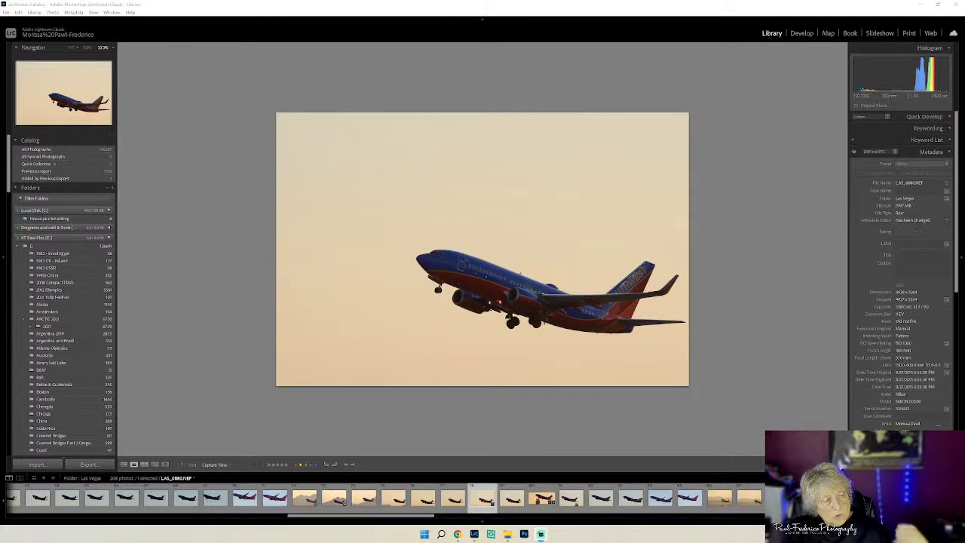
{"action": "key", "text": "Left"}
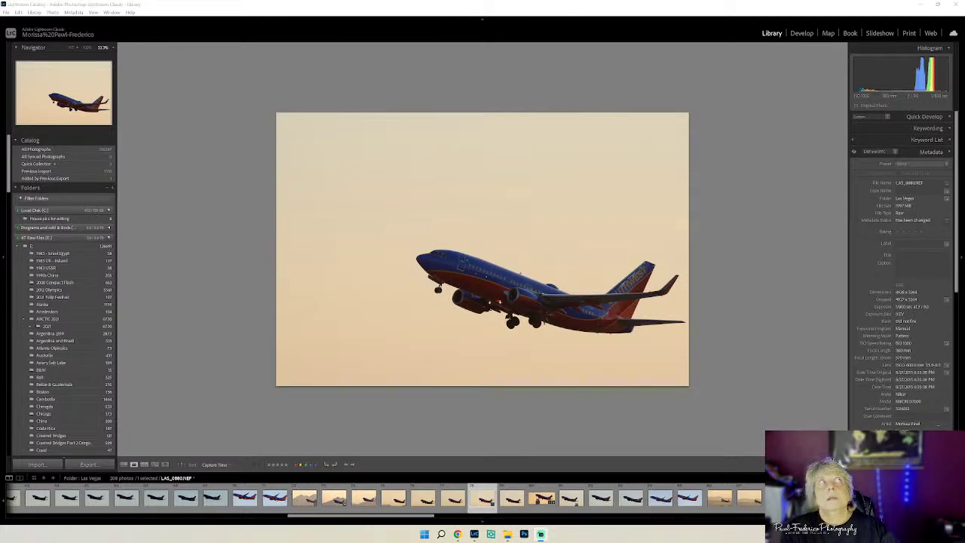
{"action": "key", "text": "Right"}
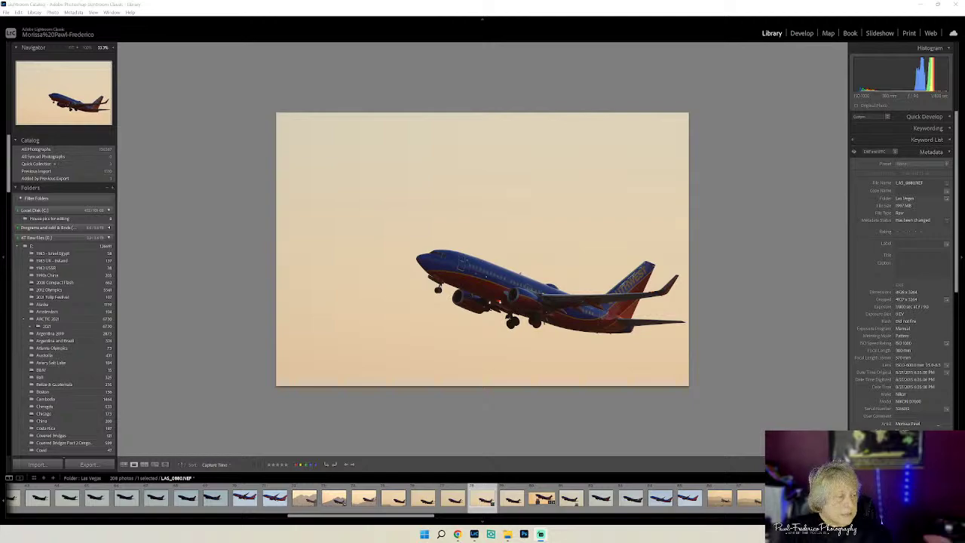
{"action": "key", "text": "Left"}
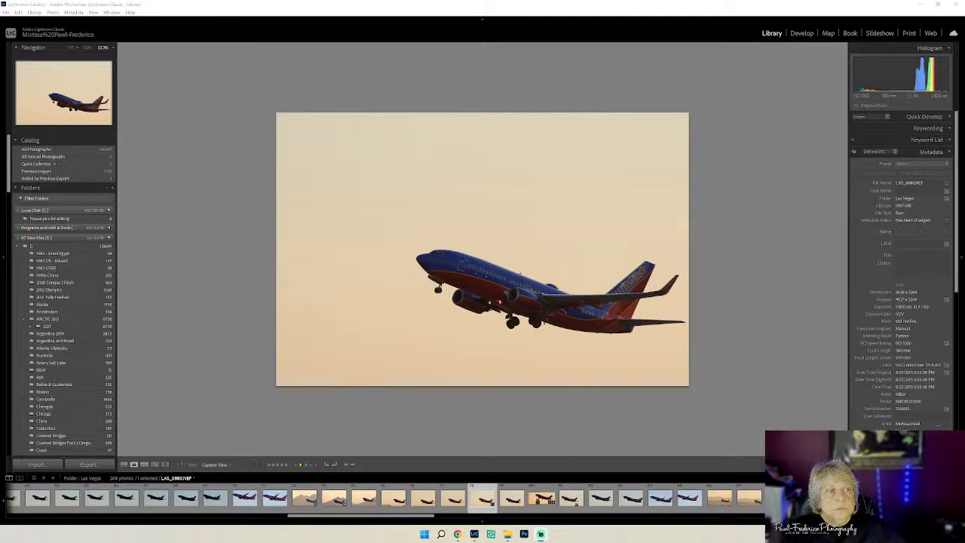
{"action": "key", "text": "Right"}
{"action": "key", "text": "Left"}
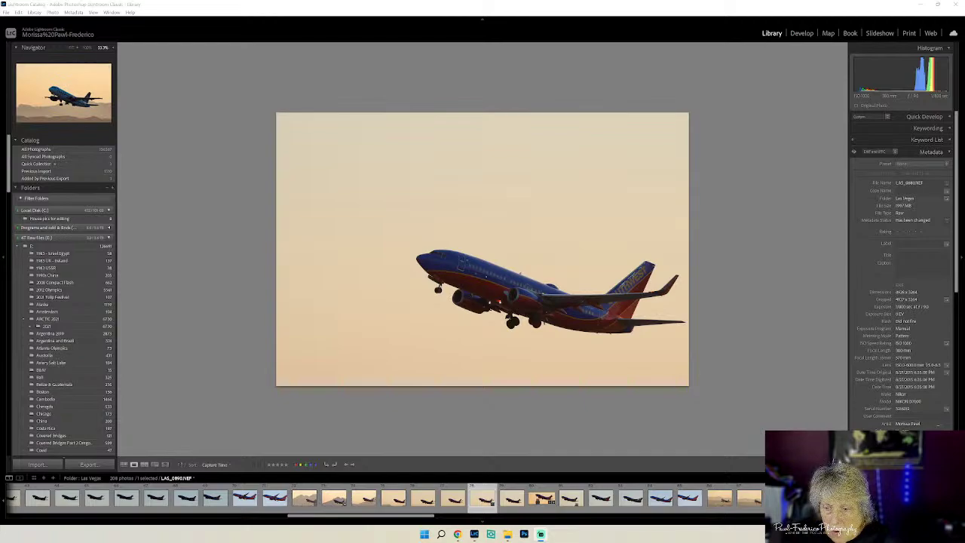
{"action": "left_click", "coordinate": [486, 499]}
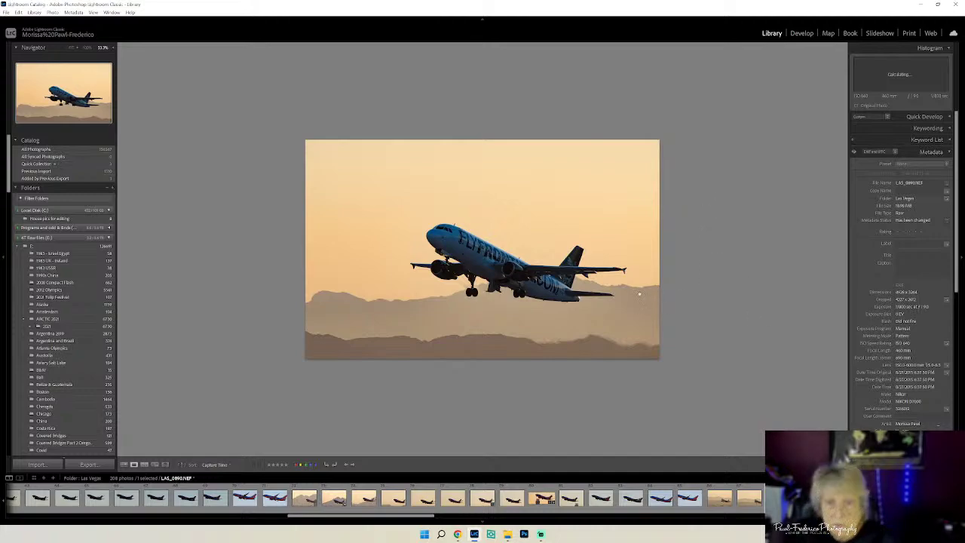
- Fit the Frontier photo and raise Dehaze slightly in the Develop module
{"action": "left_click", "coordinate": [644, 286]}
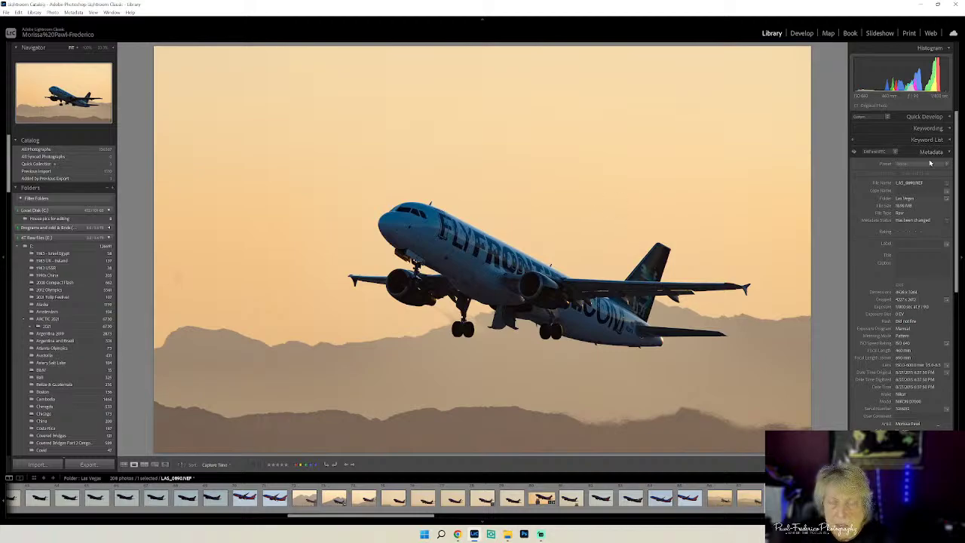
{"action": "left_click", "coordinate": [801, 33]}
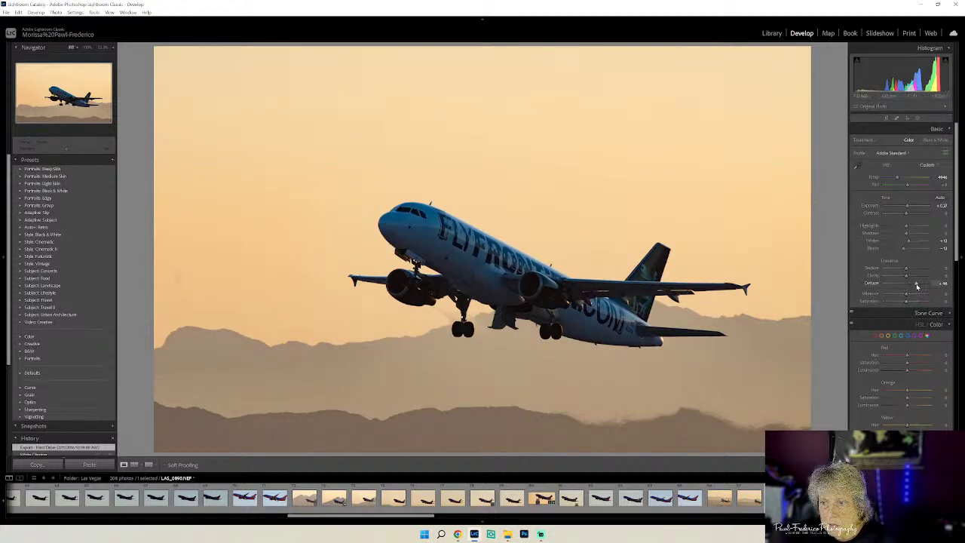
{"action": "left_click_drag", "start_coordinate": [915, 285], "coordinate": [915, 284]}
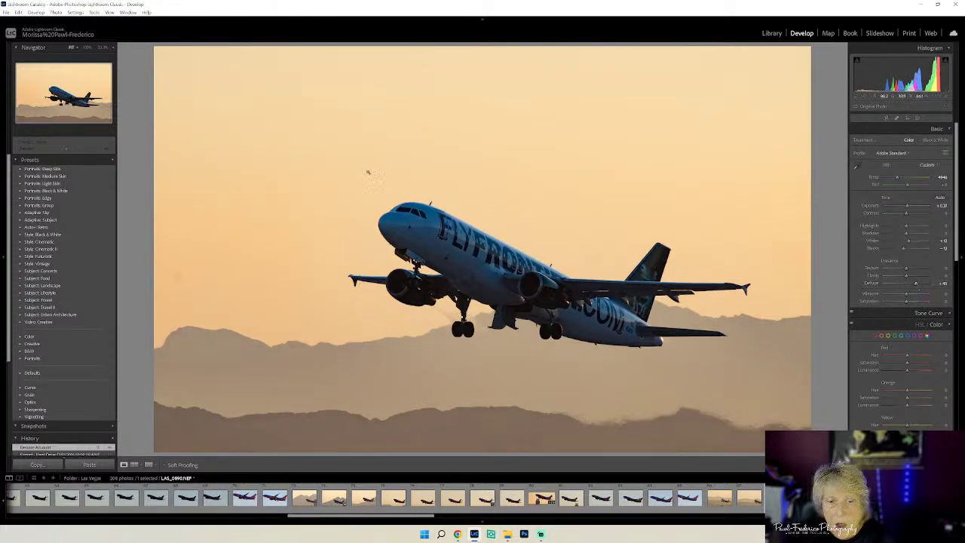
- Send a copy with Lightroom adjustments to Luminar Neo for editing
{"action": "right_click", "coordinate": [416, 170]}
{"action": "mouse_move", "coordinate": [460, 239]}
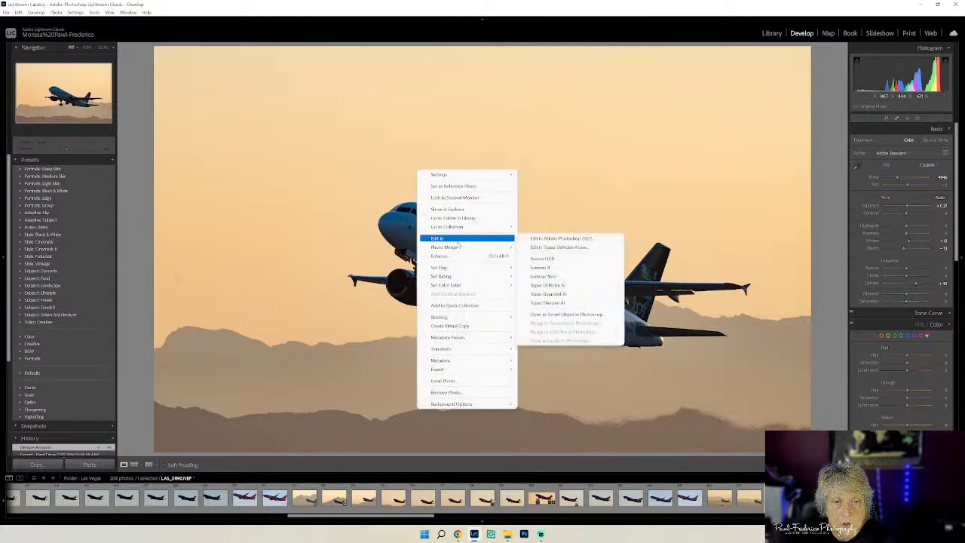
{"action": "left_click", "coordinate": [543, 276]}
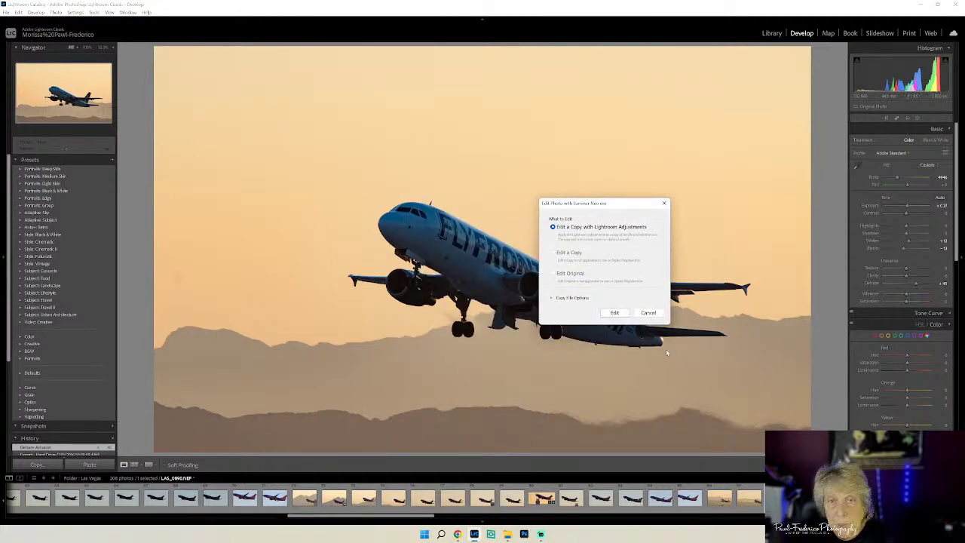
{"action": "left_click", "coordinate": [614, 312]}
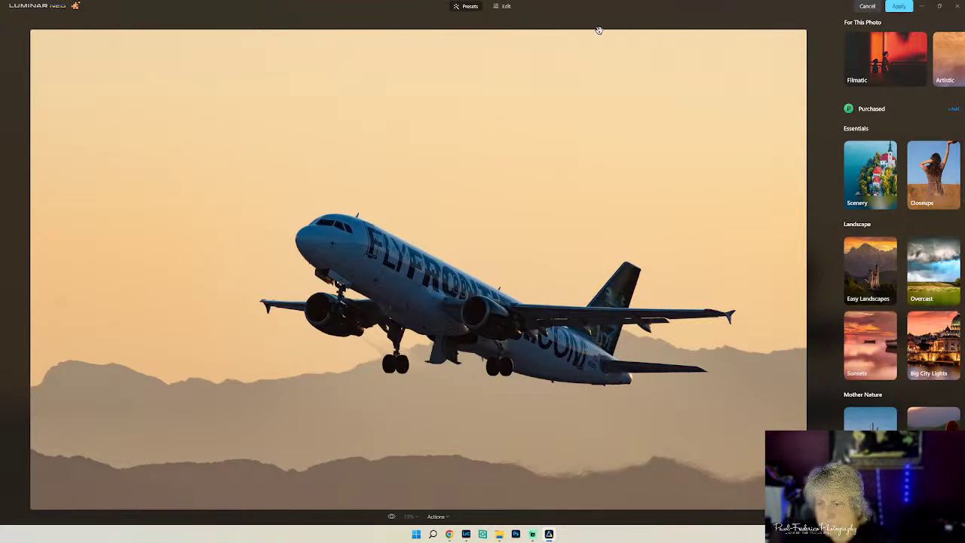
- Switch Luminar Neo from Presets to the Edit tools for the Frontier photo
{"action": "left_click", "coordinate": [505, 6]}
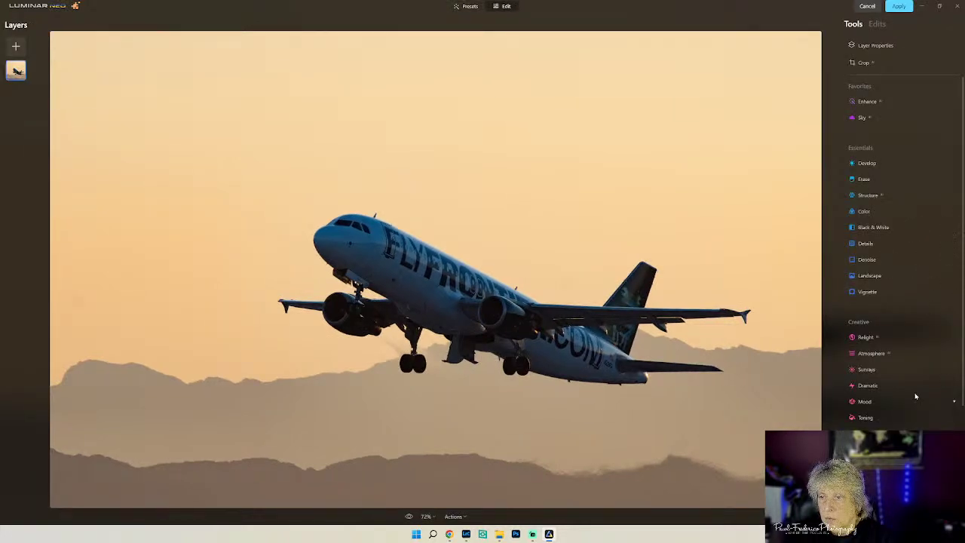
- Set Relight to Brightness Near 28 and Brightness Far 3
{"action": "left_click", "coordinate": [879, 338]}
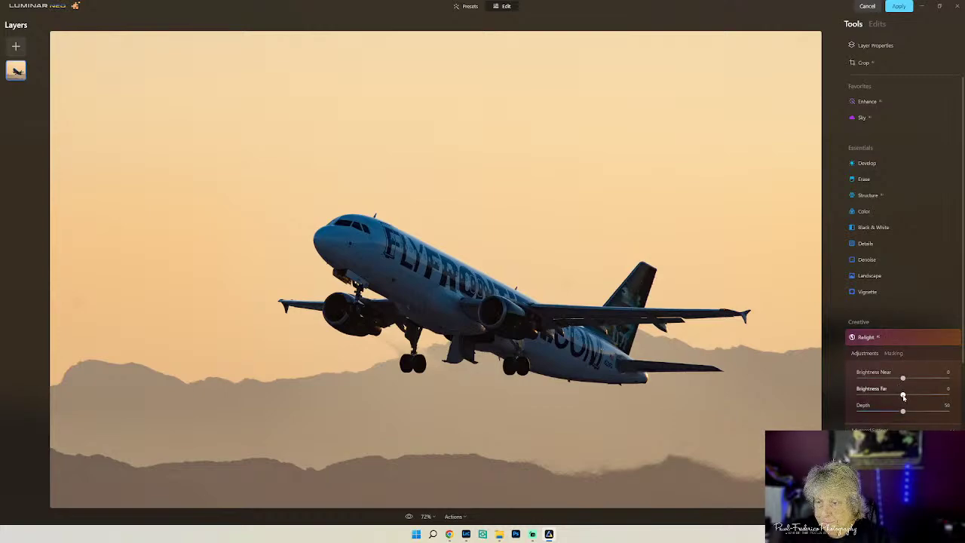
{"action": "left_click_drag", "start_coordinate": [903, 395], "coordinate": [906, 397]}
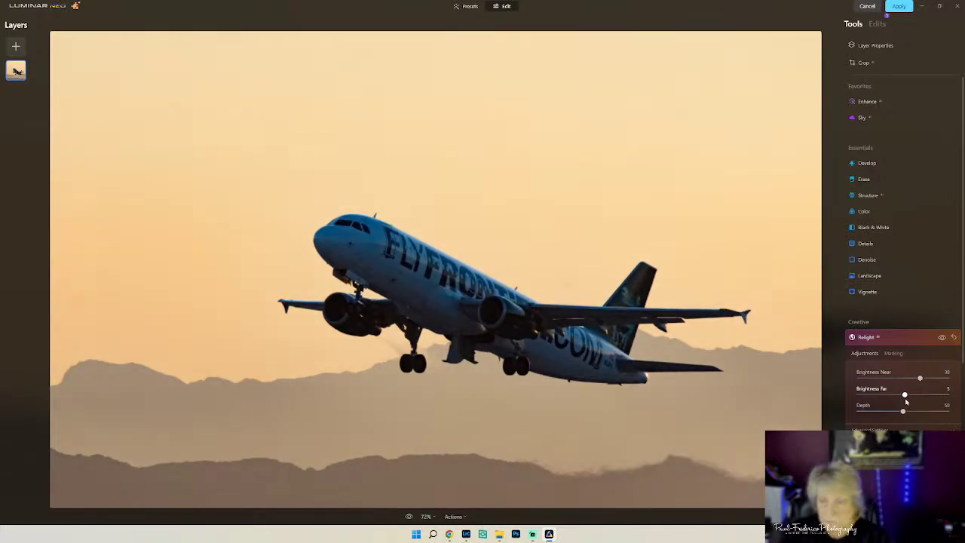
{"action": "left_click_drag", "start_coordinate": [905, 398], "coordinate": [914, 378]}
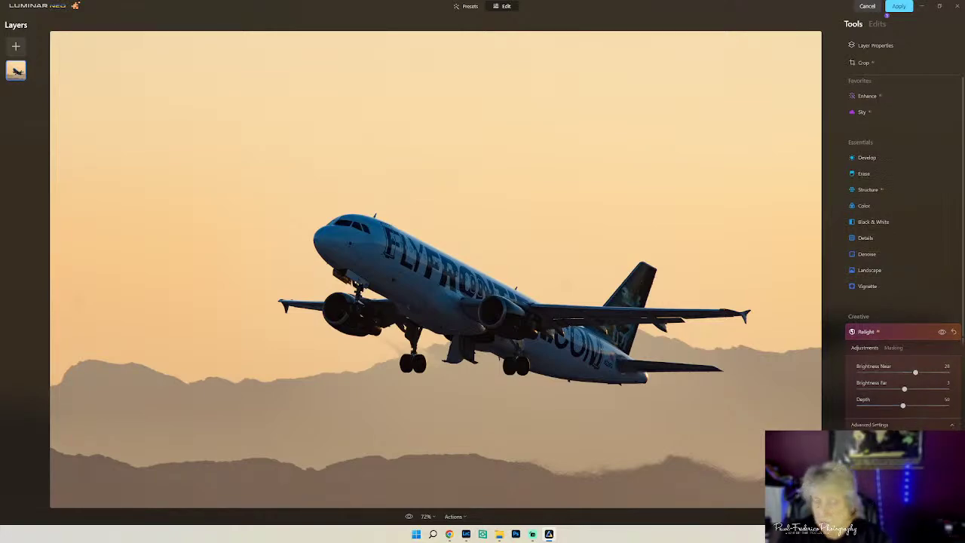
{"action": "scroll", "coordinate": [897, 427], "scroll_direction": "down", "scroll_amount": 2}
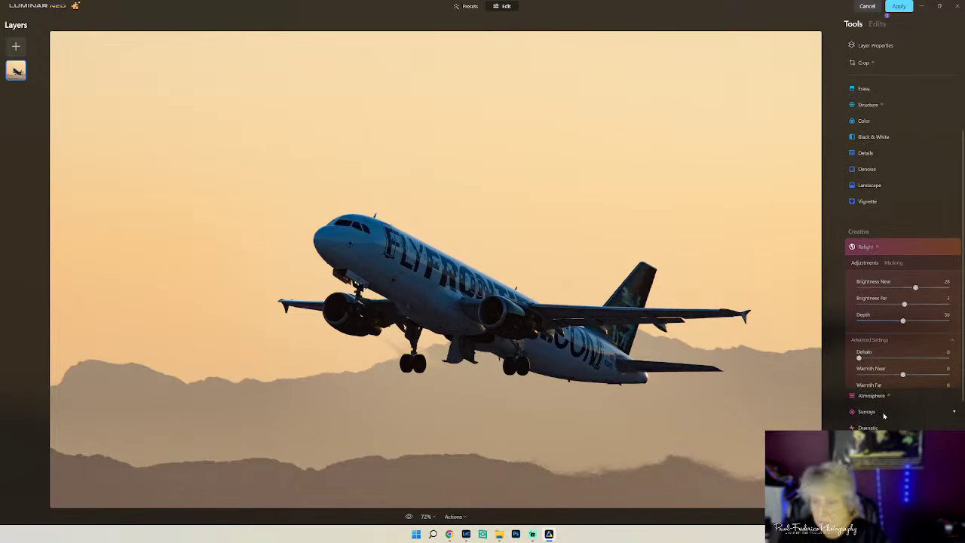
- Raise the Relight Depth from 50 to 64 after a brief look at Atmosphere
{"action": "left_click", "coordinate": [895, 411]}
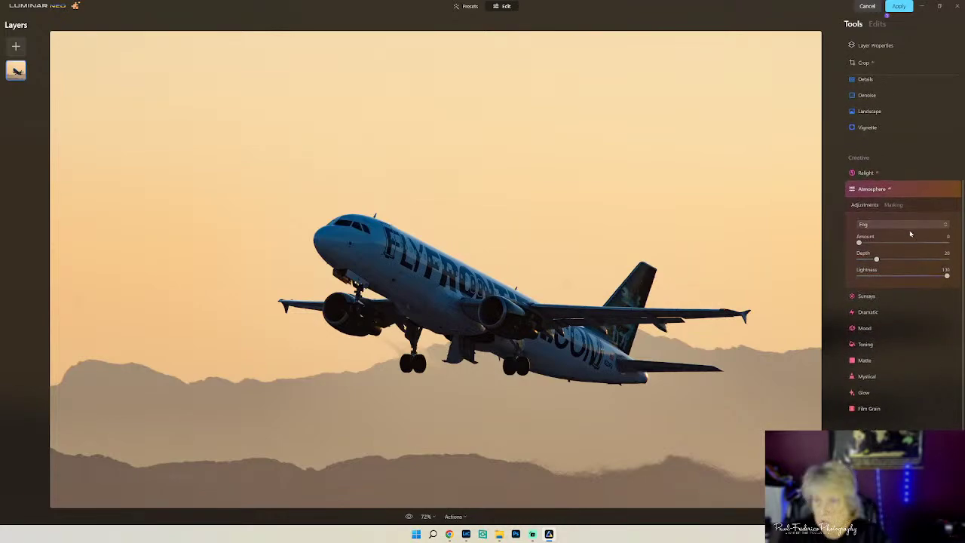
{"action": "left_click", "coordinate": [890, 174]}
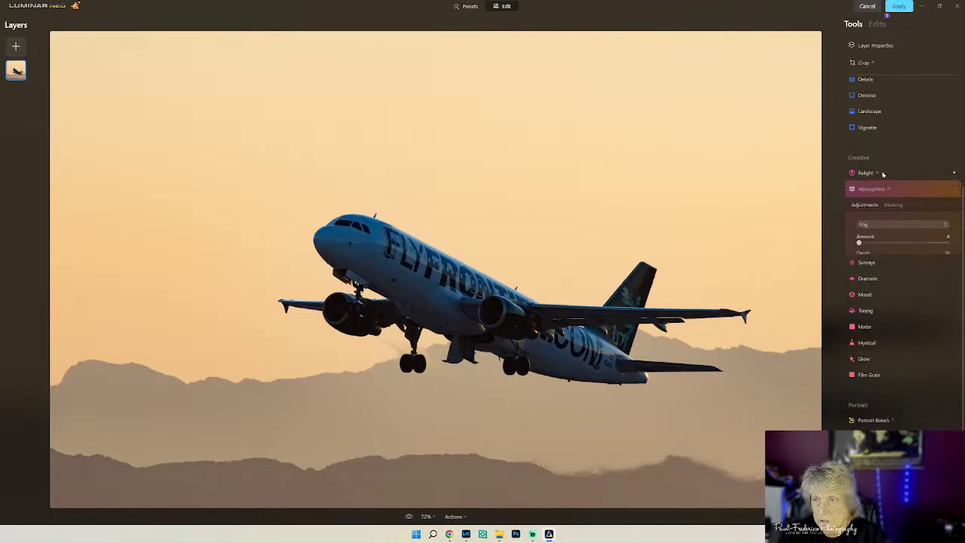
{"action": "left_click_drag", "start_coordinate": [902, 249], "coordinate": [915, 247]}
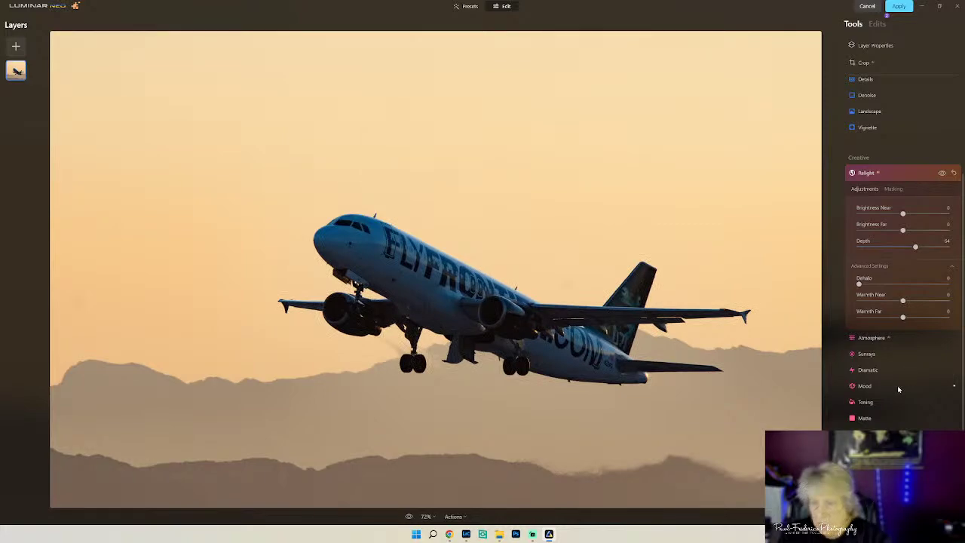
- Apply the Dramatic effect, trying Amount 35 before settling it at 16
{"action": "left_click", "coordinate": [873, 369]}
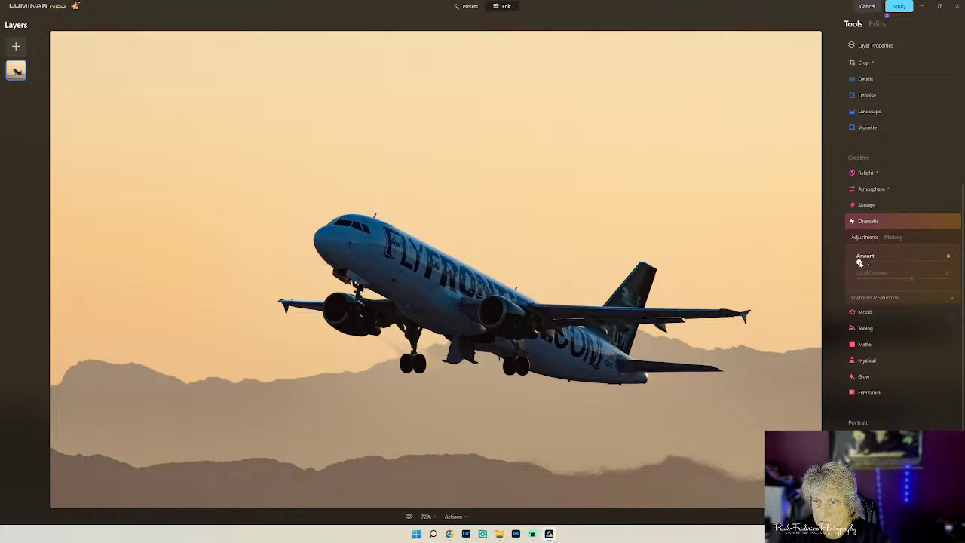
{"action": "left_click_drag", "start_coordinate": [859, 263], "coordinate": [890, 264]}
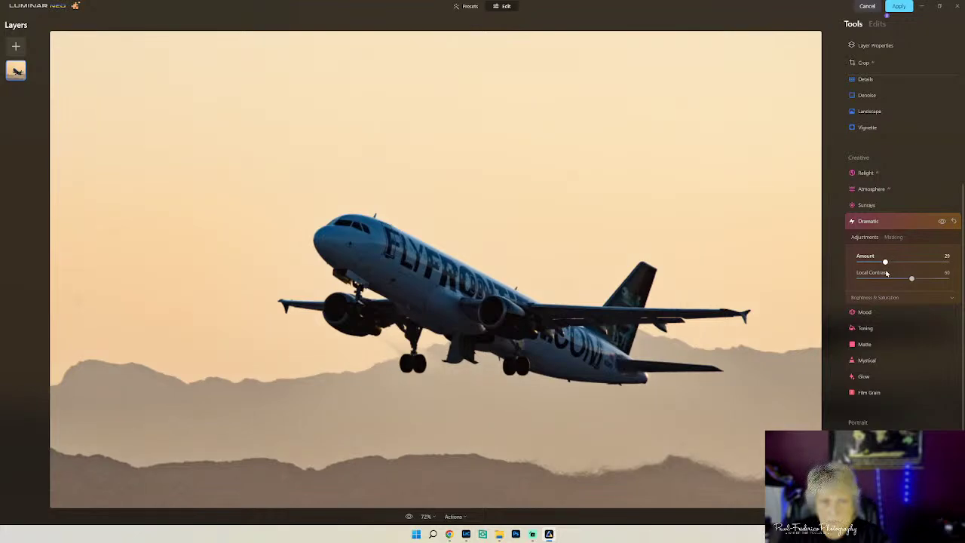
{"action": "left_click_drag", "start_coordinate": [885, 272], "coordinate": [917, 278]}
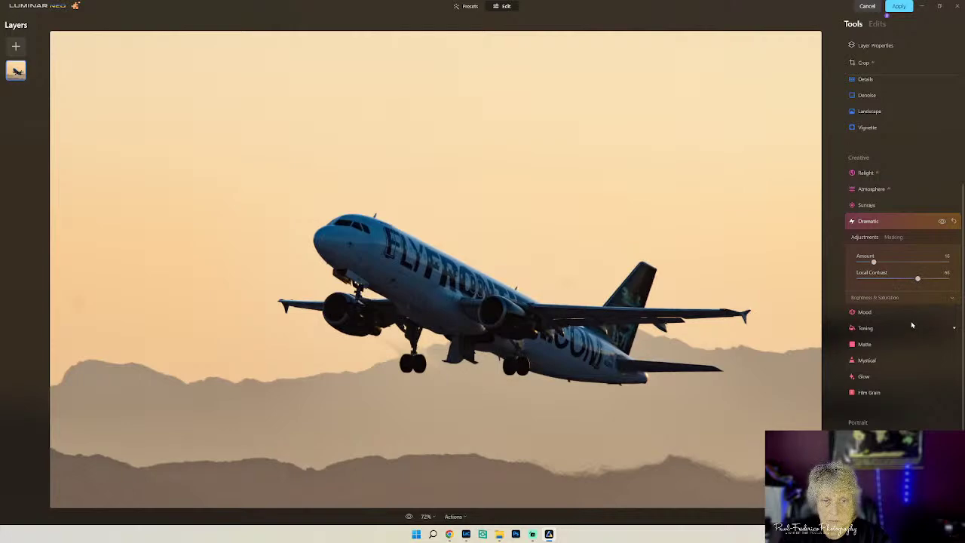
{"action": "scroll", "coordinate": [900, 242], "scroll_direction": "up", "scroll_amount": 3}
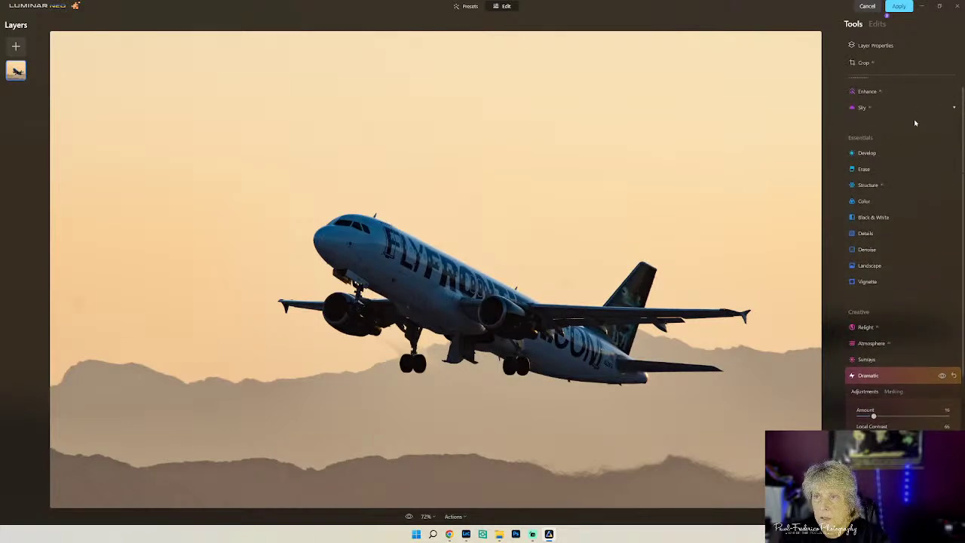
- Lift Shadows to 75 in Develop's Light section after briefly checking Details
{"action": "left_click", "coordinate": [885, 243]}
{"action": "left_click", "coordinate": [885, 243]}
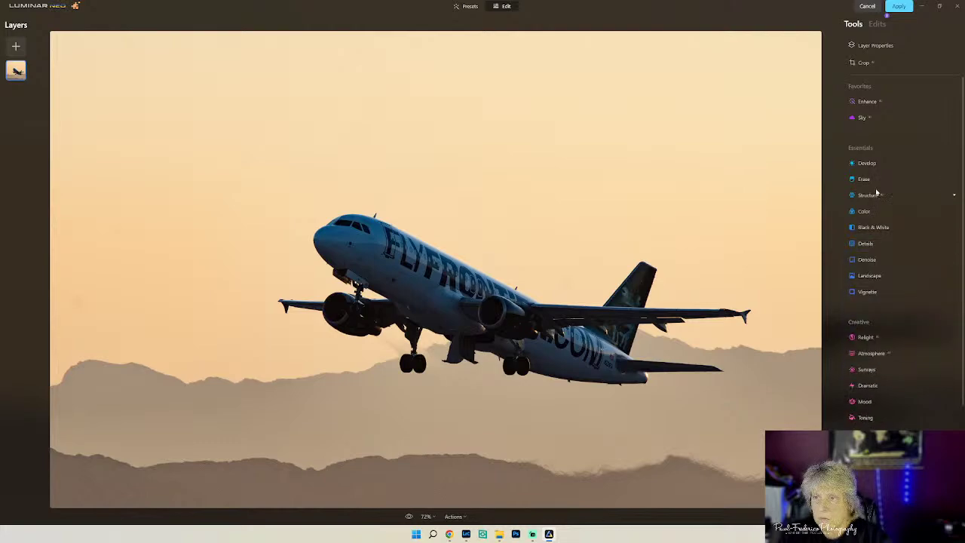
{"action": "left_click", "coordinate": [874, 164]}
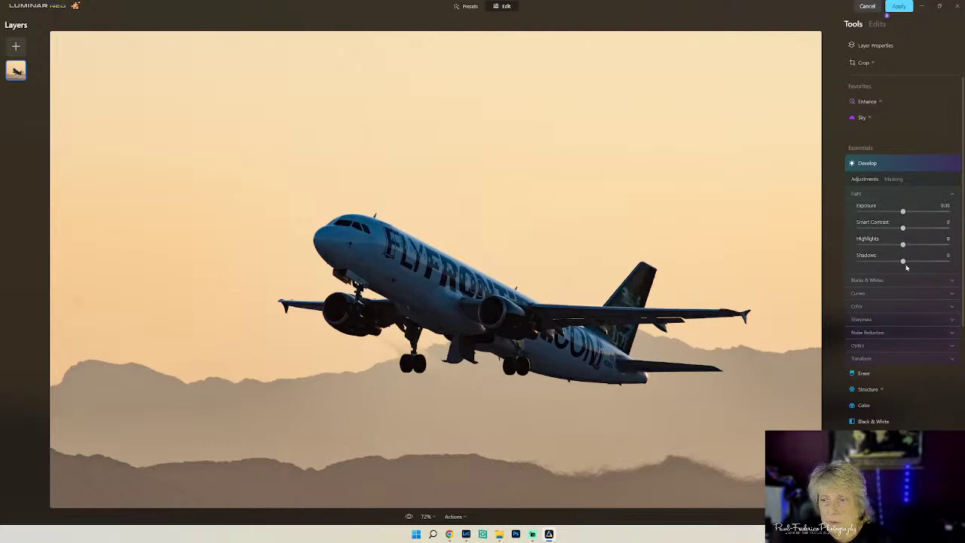
{"action": "left_click_drag", "start_coordinate": [903, 262], "coordinate": [926, 263]}
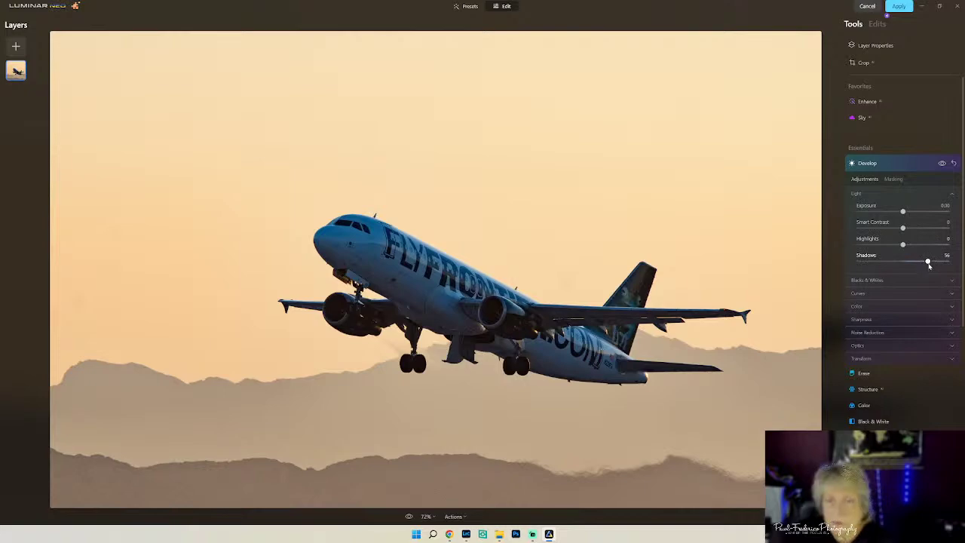
{"action": "left_click_drag", "start_coordinate": [927, 261], "coordinate": [935, 261]}
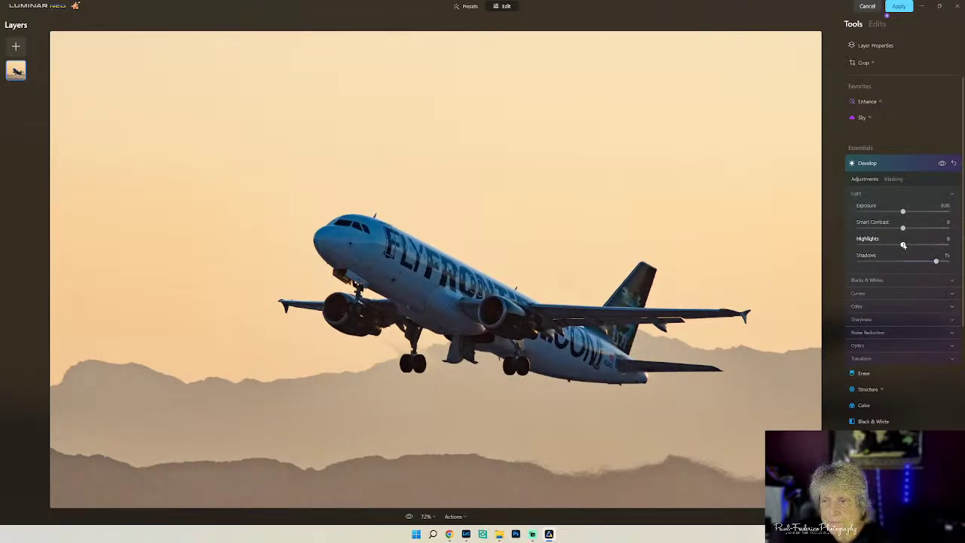
- Set Exposure to 0.16 and push Shadows all the way to 100
{"action": "left_click_drag", "start_coordinate": [903, 212], "coordinate": [906, 213]}
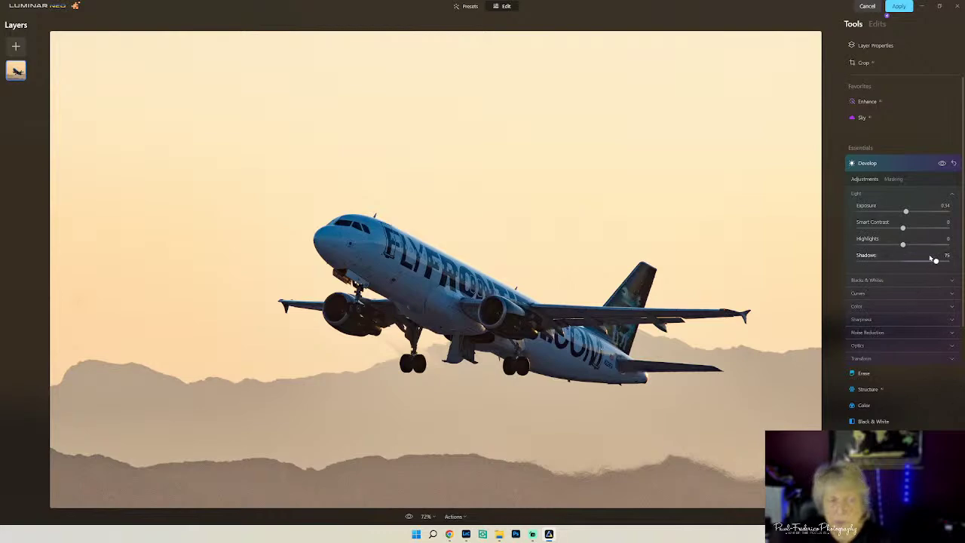
{"action": "left_click_drag", "start_coordinate": [907, 211], "coordinate": [903, 211]}
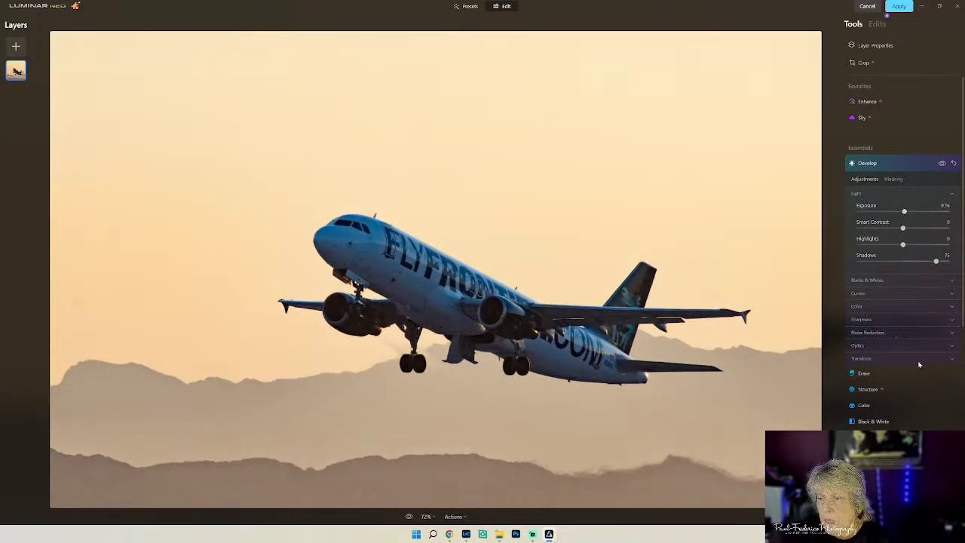
{"action": "left_click_drag", "start_coordinate": [935, 261], "coordinate": [956, 263]}
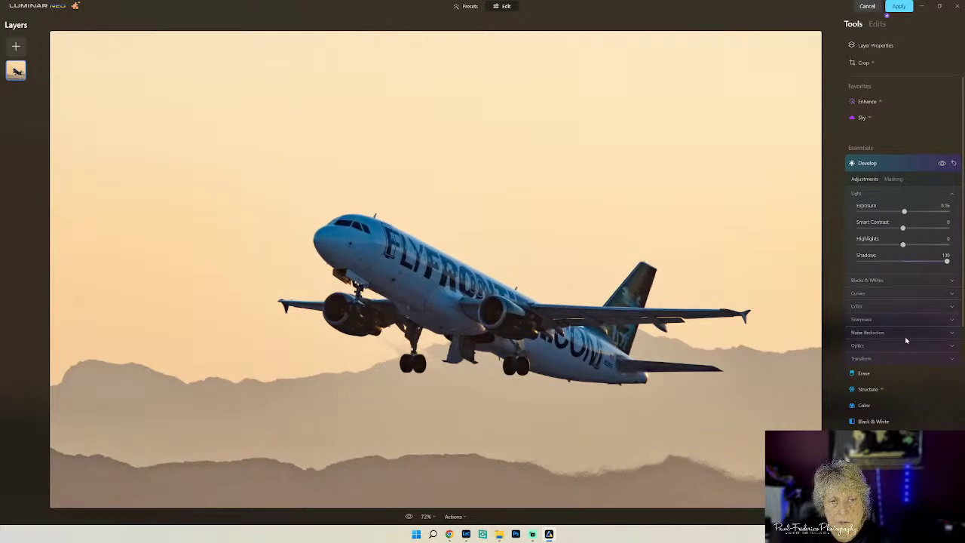
{"action": "left_click", "coordinate": [899, 307]}
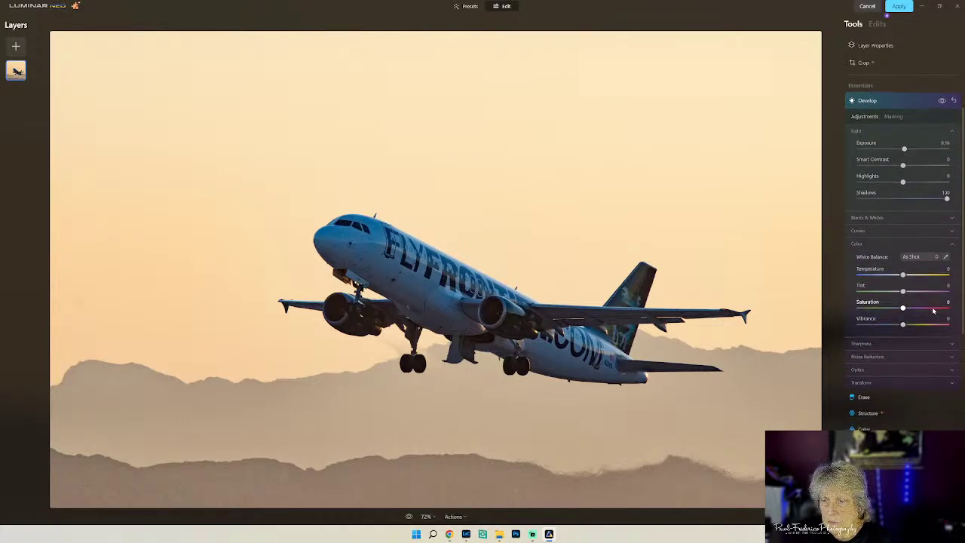
- Raise Whites to 23 and set Sharpen to 25 on the jet photo
{"action": "left_click", "coordinate": [883, 218]}
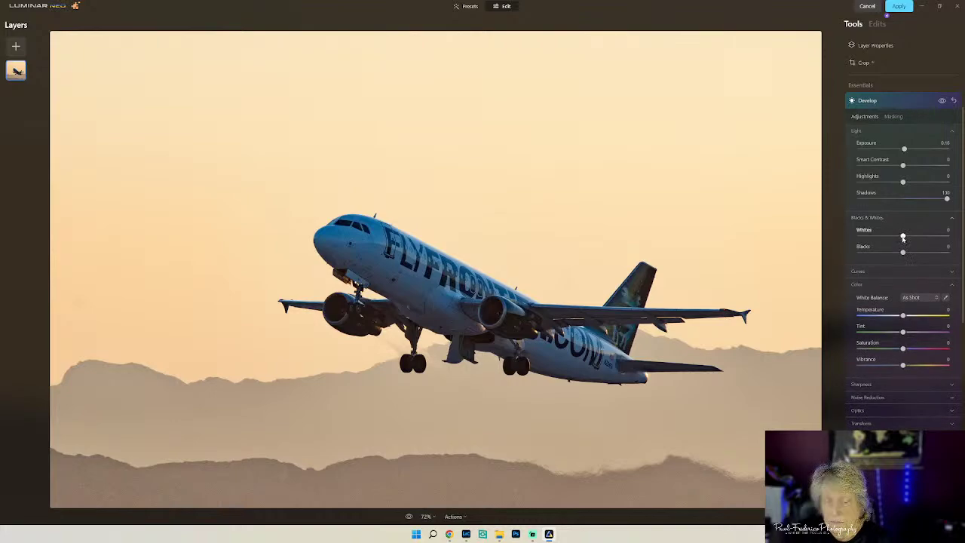
{"action": "left_click_drag", "start_coordinate": [902, 237], "coordinate": [913, 245]}
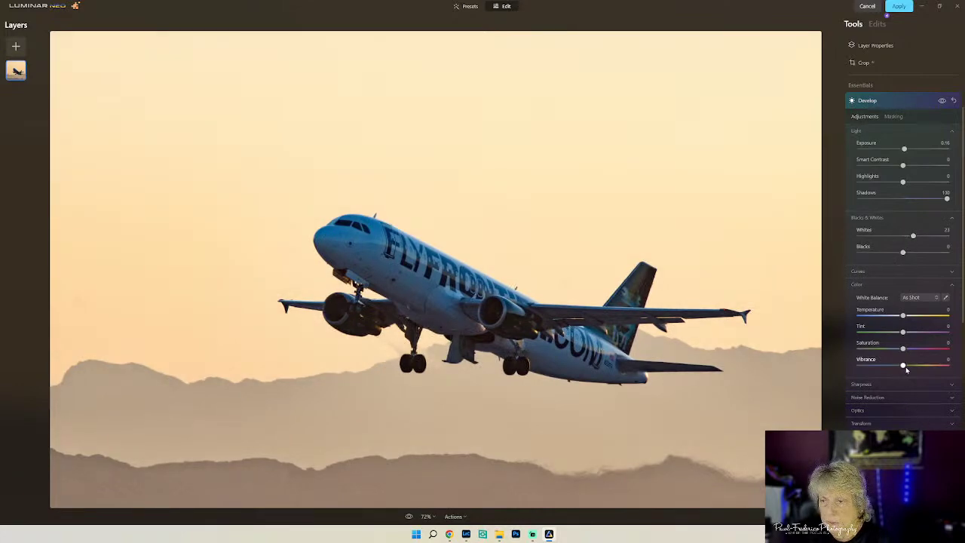
{"action": "left_click", "coordinate": [915, 384]}
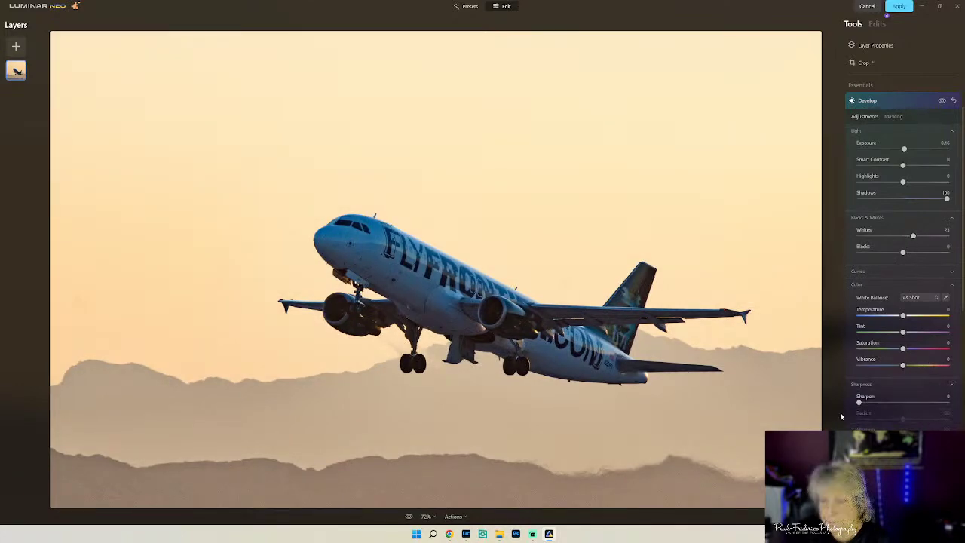
{"action": "left_click_drag", "start_coordinate": [858, 403], "coordinate": [880, 402]}
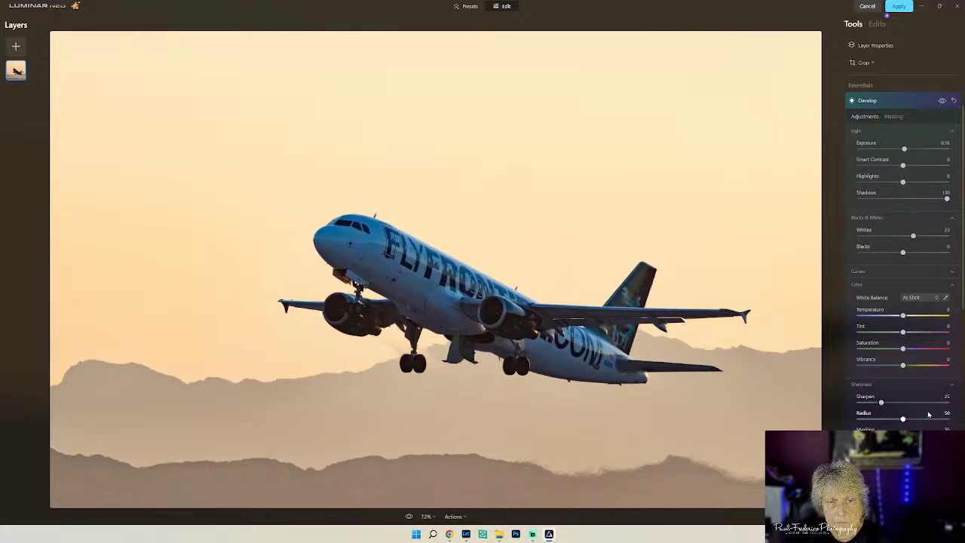
- Set Noise Reduction Luminosity to 24 and Color to 17
{"action": "scroll", "coordinate": [929, 414], "scroll_direction": "down", "scroll_amount": 3}
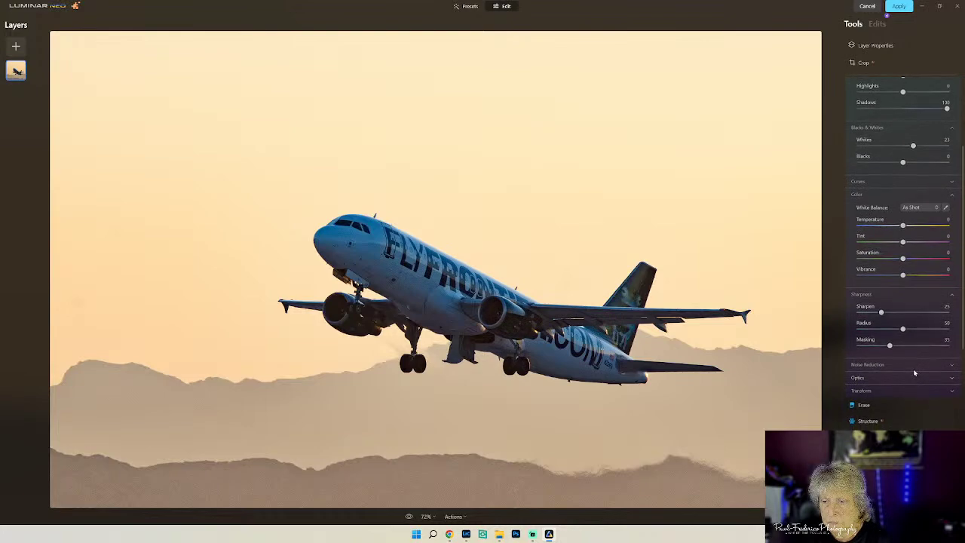
{"action": "left_click", "coordinate": [909, 367]}
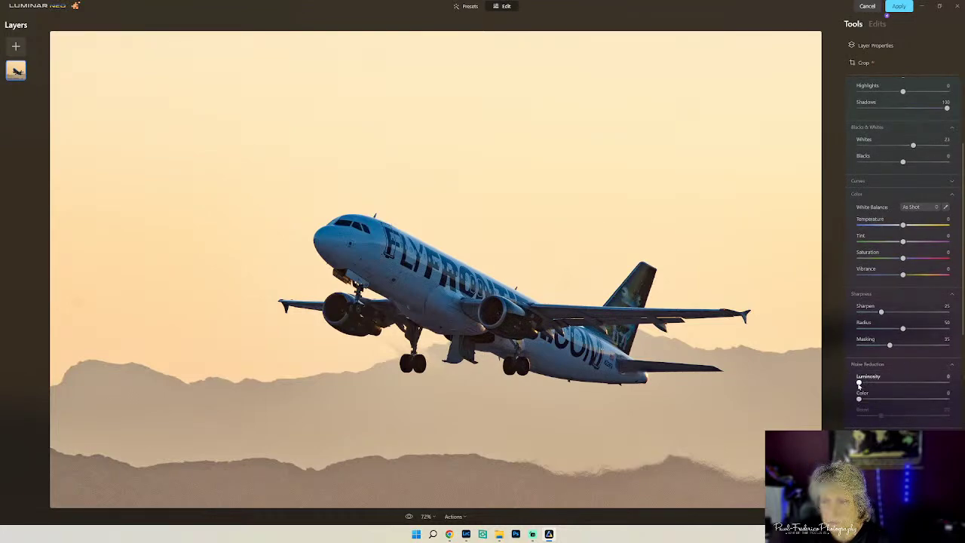
{"action": "left_click_drag", "start_coordinate": [858, 385], "coordinate": [880, 386]}
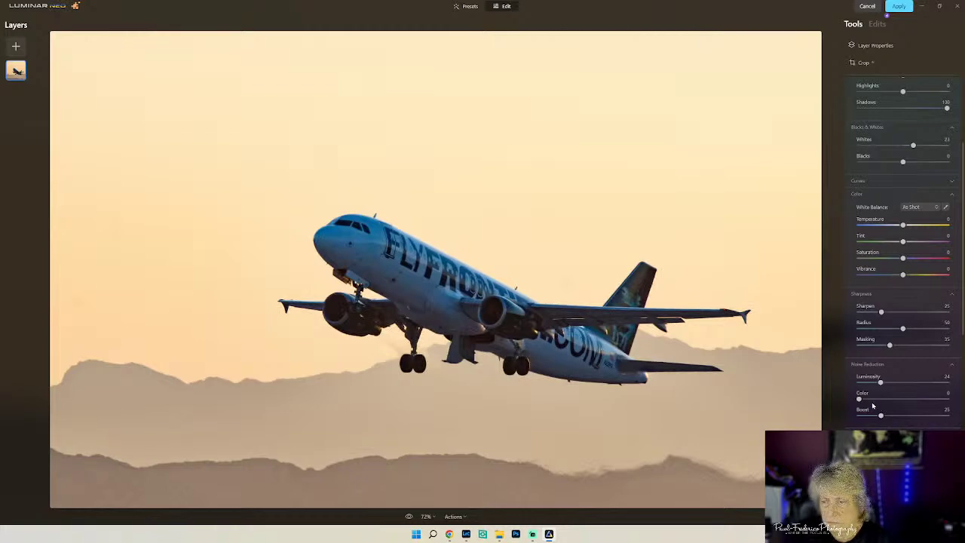
{"action": "left_click_drag", "start_coordinate": [858, 399], "coordinate": [873, 398]}
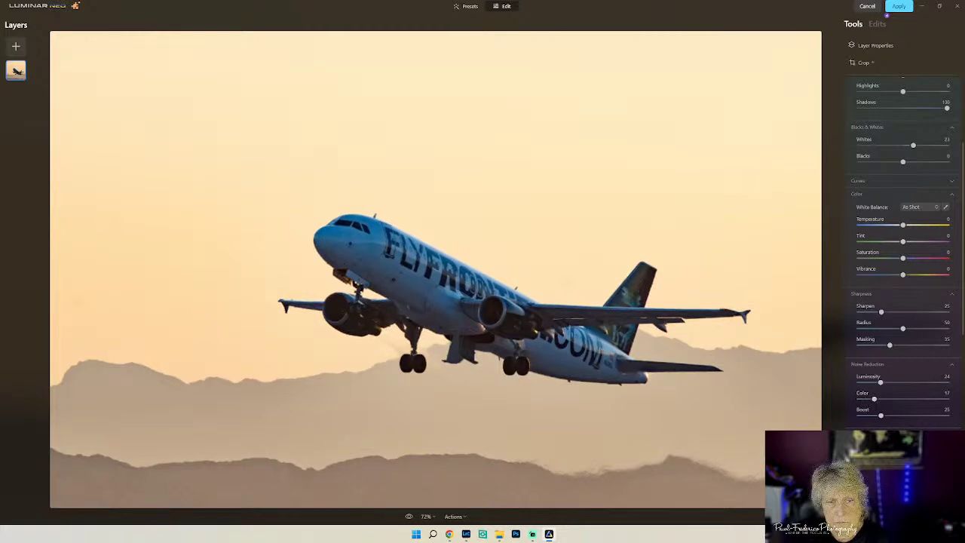
{"action": "scroll", "coordinate": [875, 345], "scroll_direction": "down", "scroll_amount": 5}
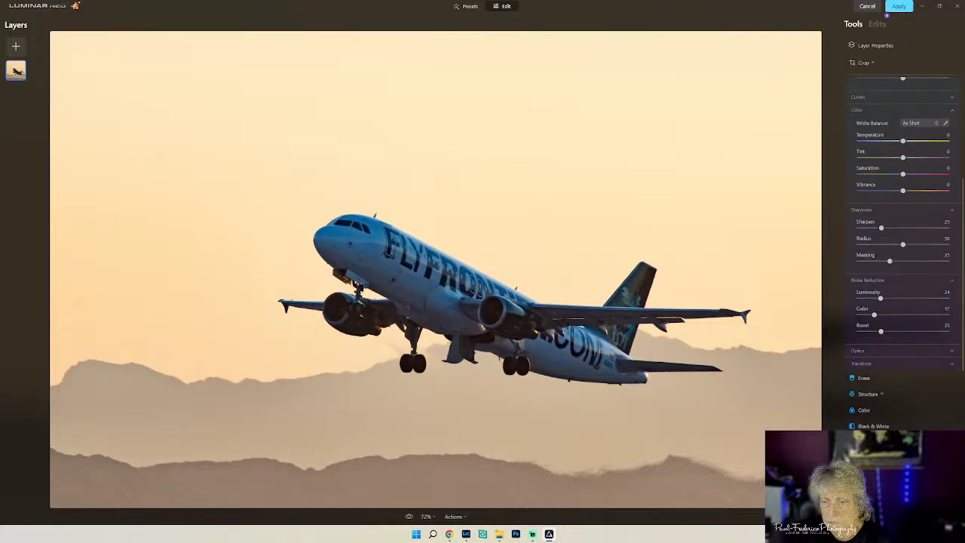
{"action": "left_click", "coordinate": [867, 342]}
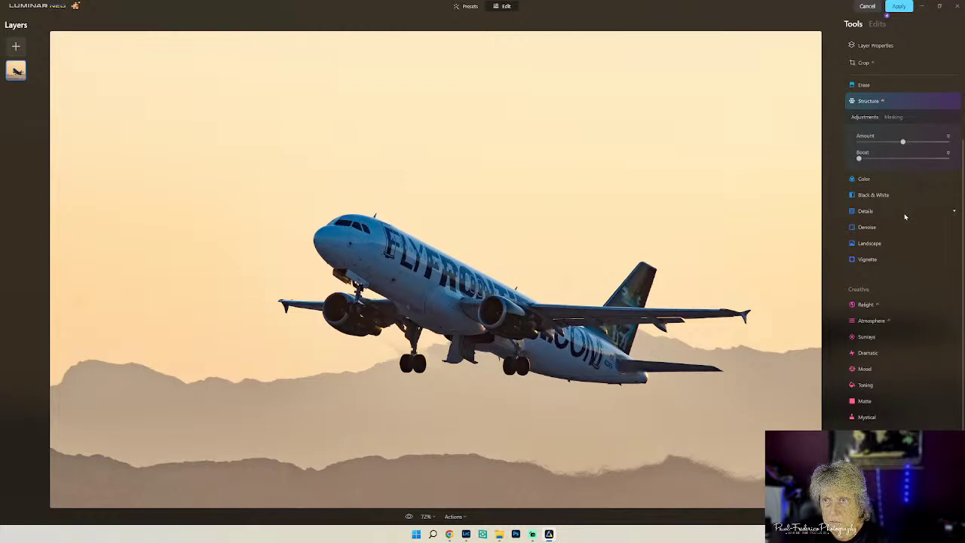
- In the Sky tool, pick Dramatic Sunset 3 from the sky thumbnails
{"action": "scroll", "coordinate": [904, 216], "scroll_direction": "up", "scroll_amount": 3}
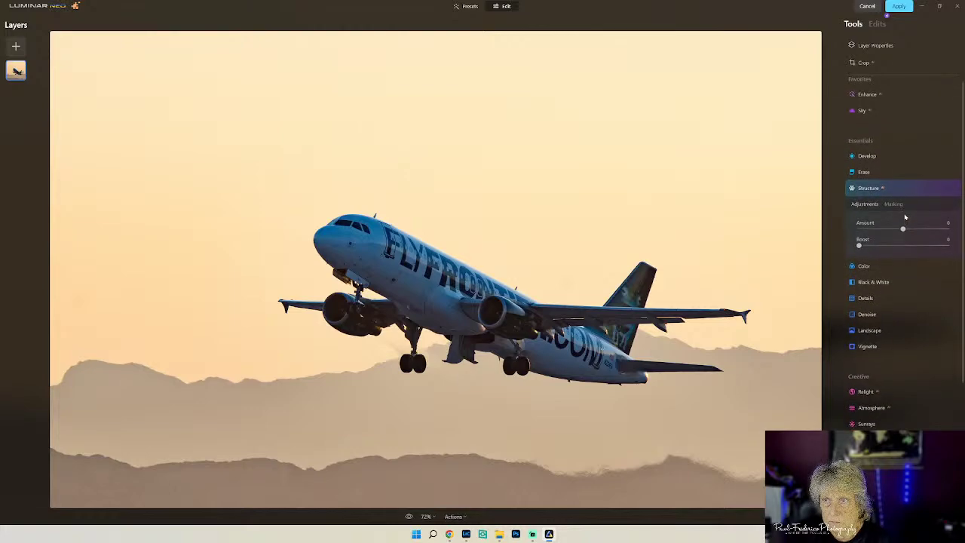
{"action": "left_click", "coordinate": [863, 117]}
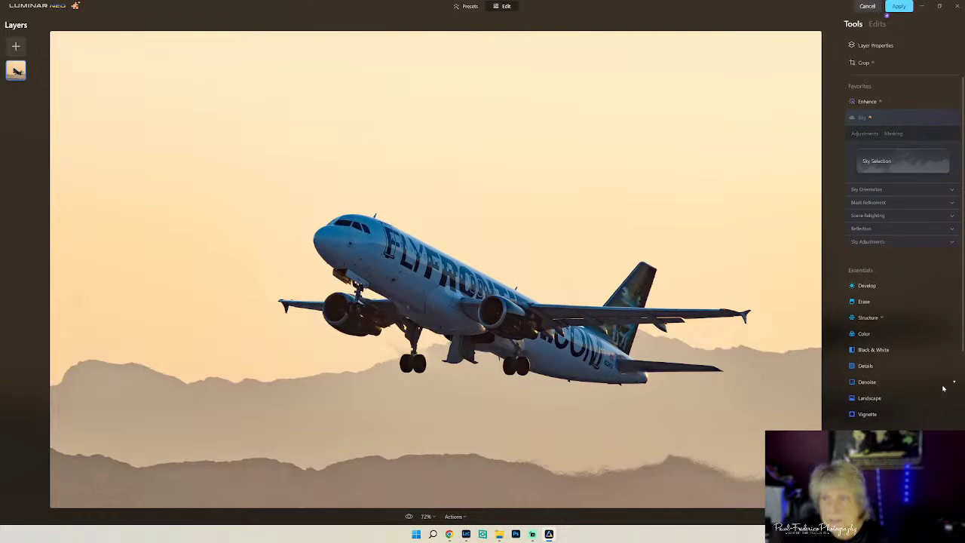
{"action": "left_click", "coordinate": [912, 160]}
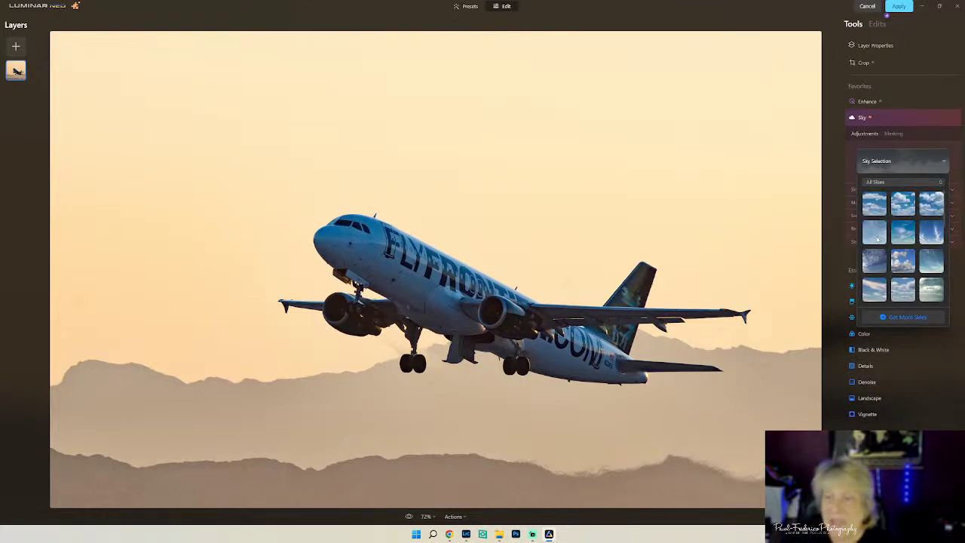
{"action": "scroll", "coordinate": [875, 239], "scroll_direction": "down", "scroll_amount": 3}
{"action": "scroll", "coordinate": [876, 239], "scroll_direction": "down", "scroll_amount": 2}
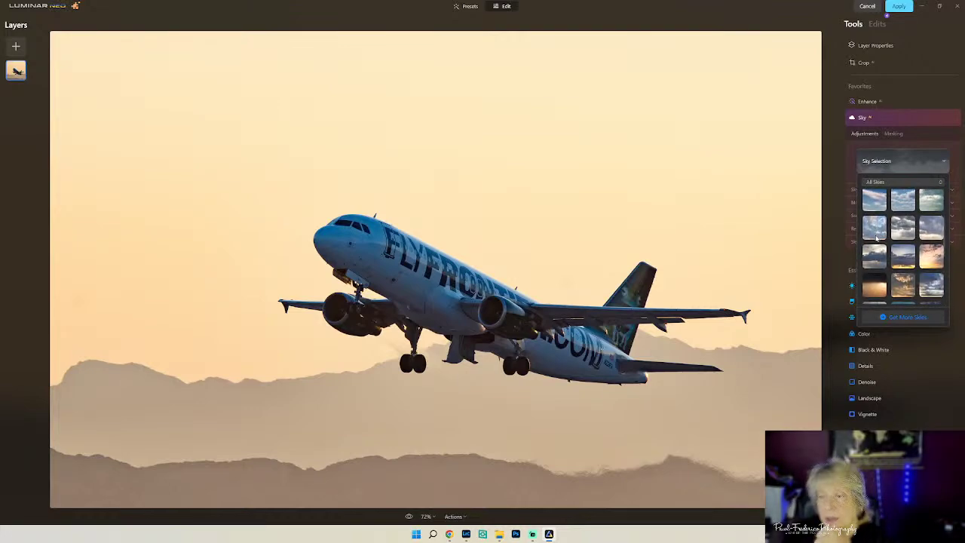
{"action": "scroll", "coordinate": [876, 239], "scroll_direction": "down", "scroll_amount": 3}
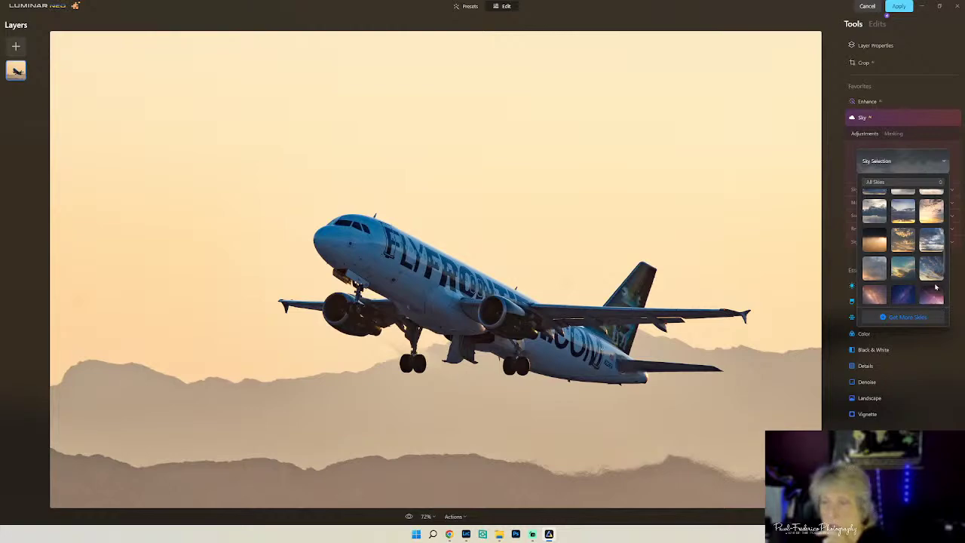
{"action": "left_click", "coordinate": [903, 240]}
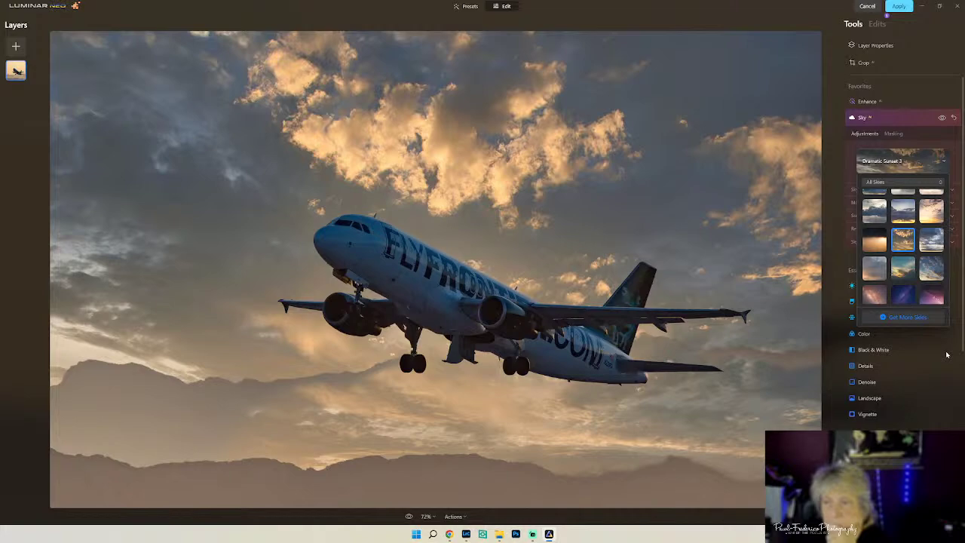
{"action": "scroll", "coordinate": [927, 277], "scroll_direction": "down", "scroll_amount": 5}
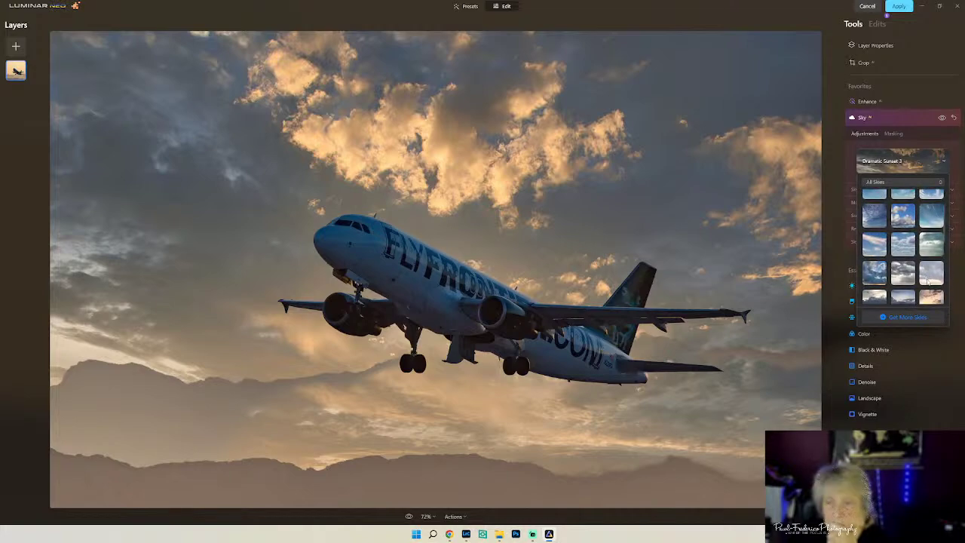
{"action": "scroll", "coordinate": [929, 282], "scroll_direction": "up", "scroll_amount": 4}
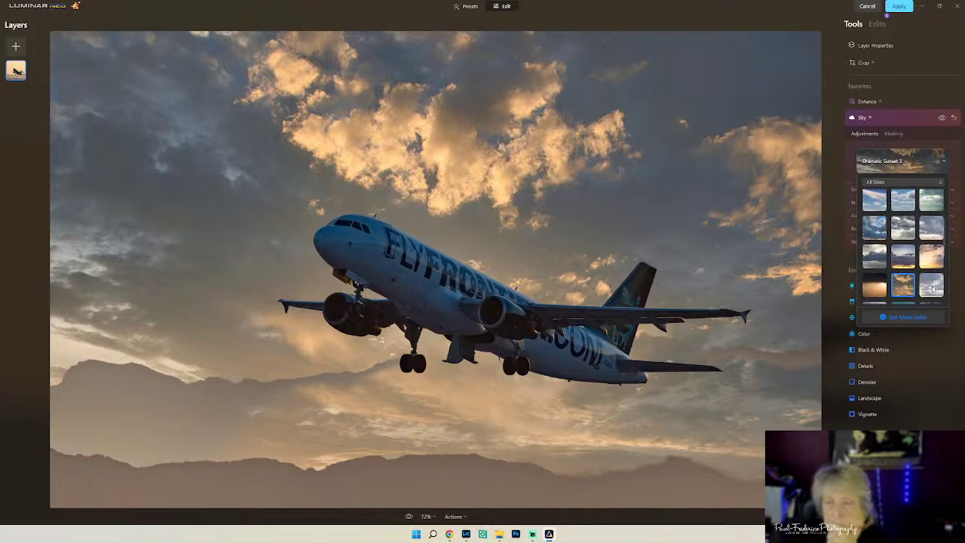
{"action": "scroll", "coordinate": [932, 289], "scroll_direction": "down", "scroll_amount": 3}
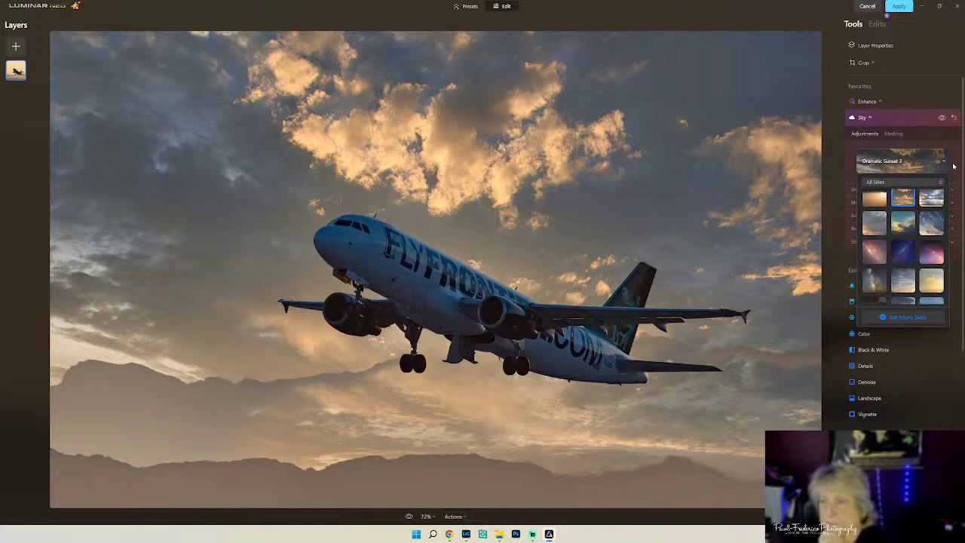
- In Sky Orientation, reset Vertical Position to 0 and set Horizon Position to 20
{"action": "left_click", "coordinate": [902, 242]}
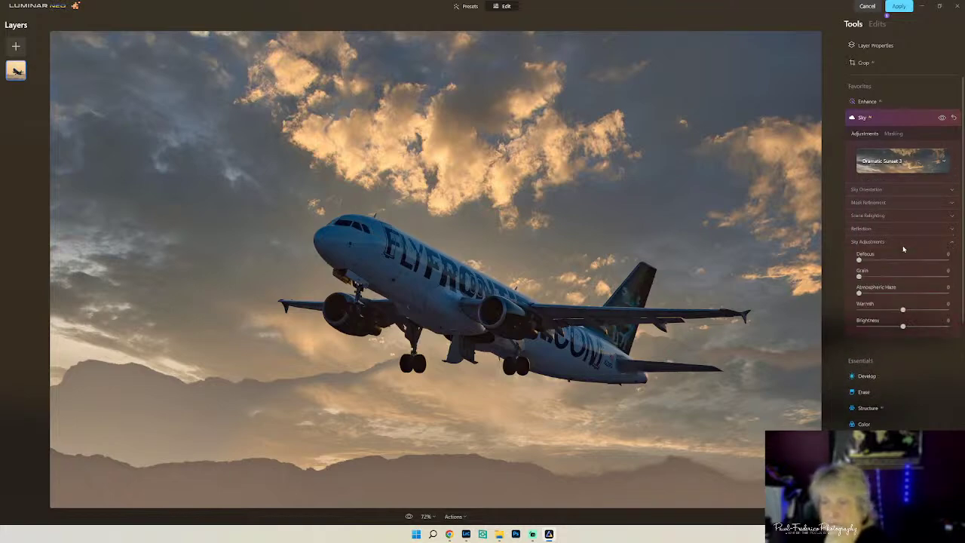
{"action": "left_click", "coordinate": [897, 190]}
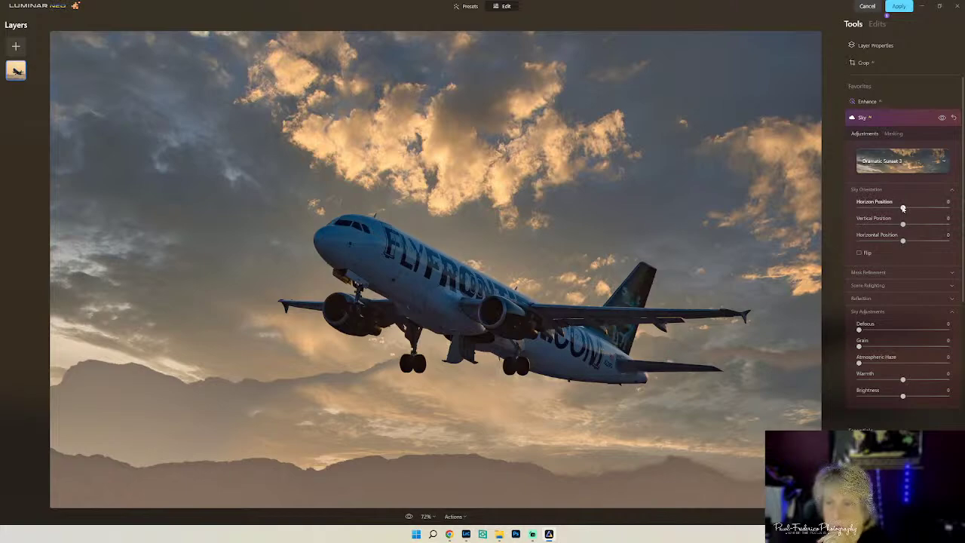
{"action": "left_click_drag", "start_coordinate": [903, 208], "coordinate": [901, 241]}
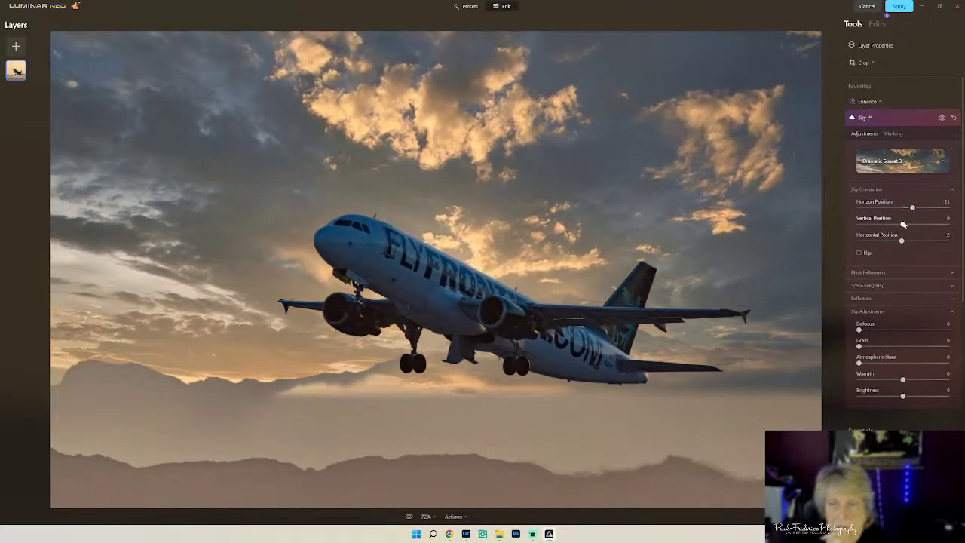
{"action": "left_click_drag", "start_coordinate": [903, 225], "coordinate": [907, 224]}
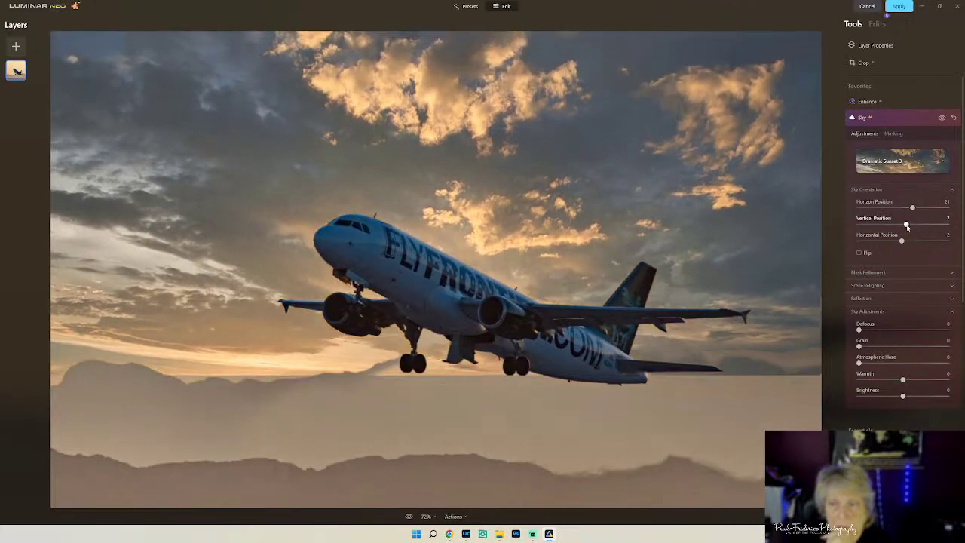
{"action": "double_click", "coordinate": [907, 225]}
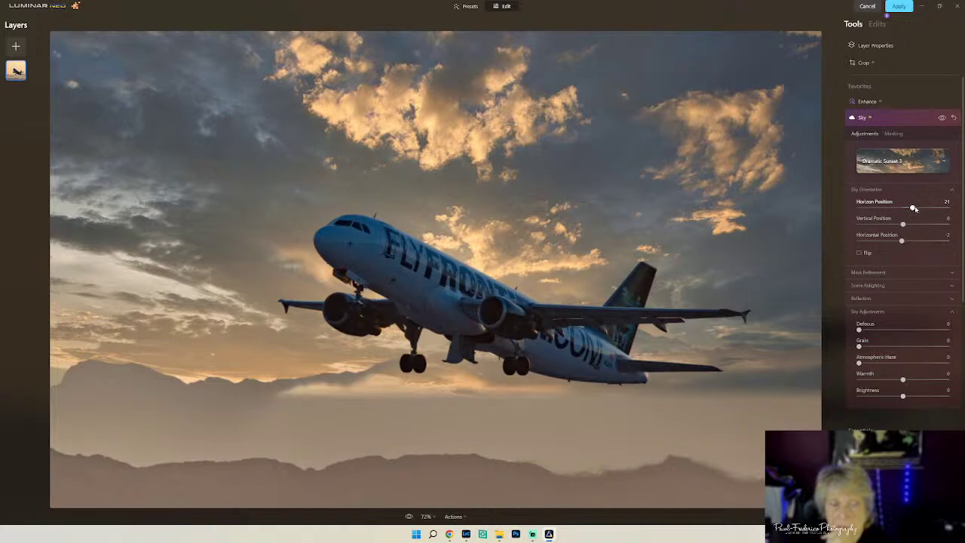
{"action": "left_click_drag", "start_coordinate": [914, 208], "coordinate": [912, 218]}
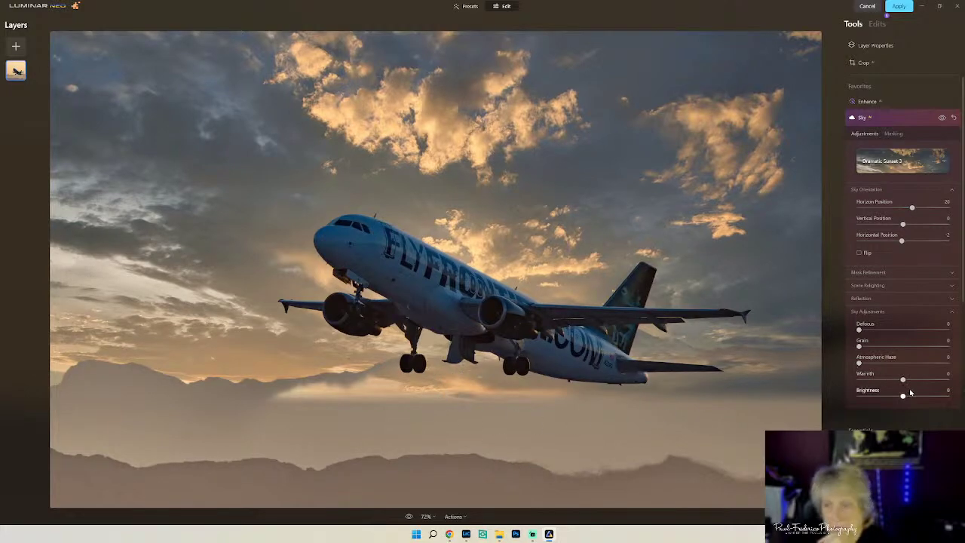
- Raise the sky mask's Close Gaps to 39 and Global refinement to 55
{"action": "left_click", "coordinate": [952, 272]}
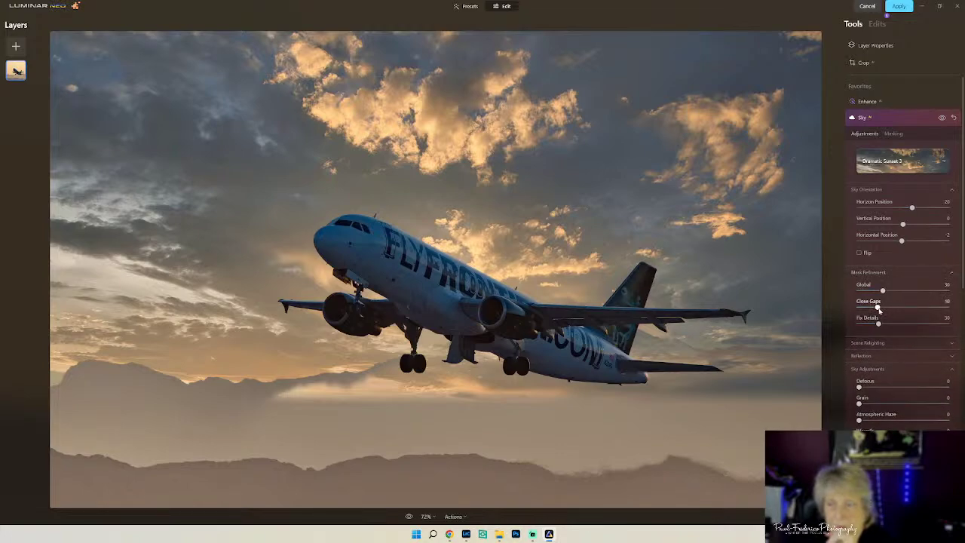
{"action": "left_click_drag", "start_coordinate": [876, 308], "coordinate": [946, 316]}
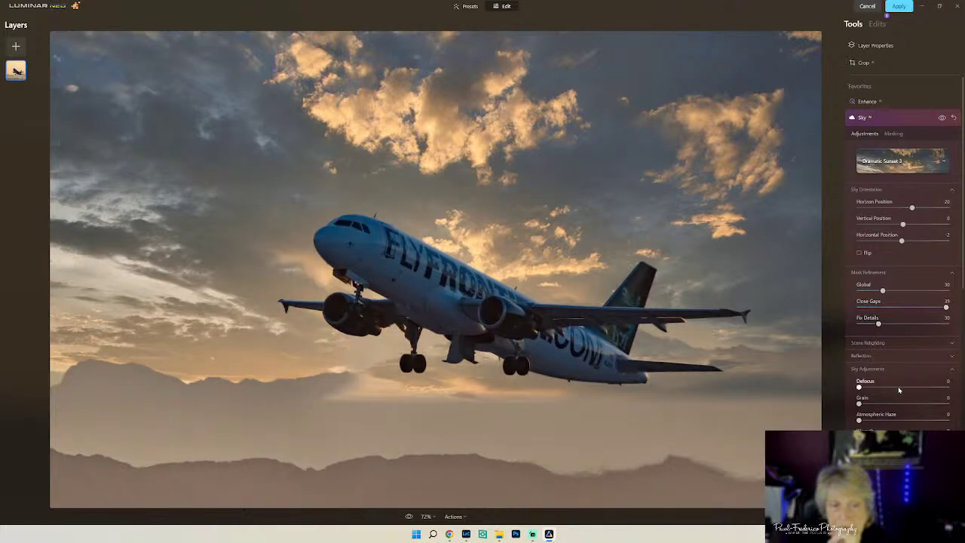
{"action": "left_click_drag", "start_coordinate": [883, 292], "coordinate": [861, 294]}
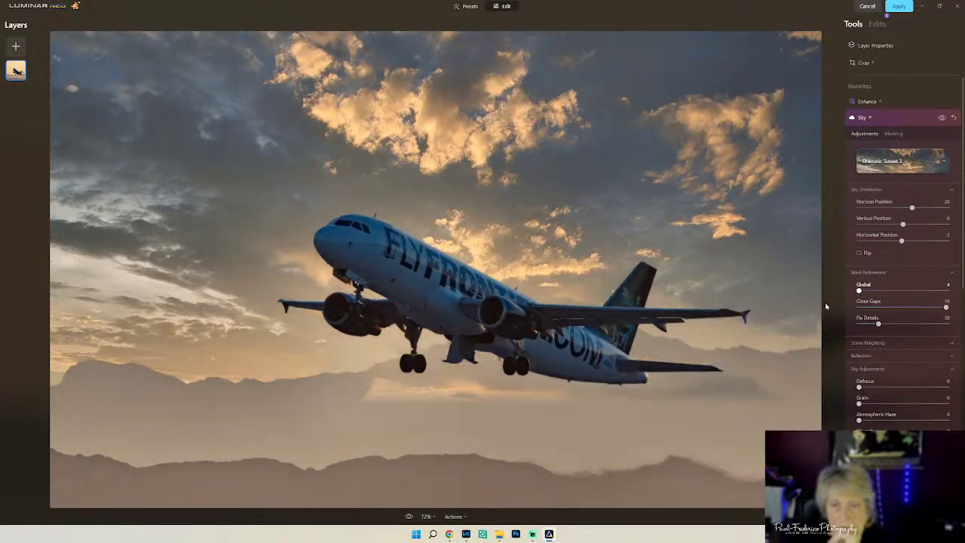
{"action": "left_click_drag", "start_coordinate": [871, 304], "coordinate": [840, 337]}
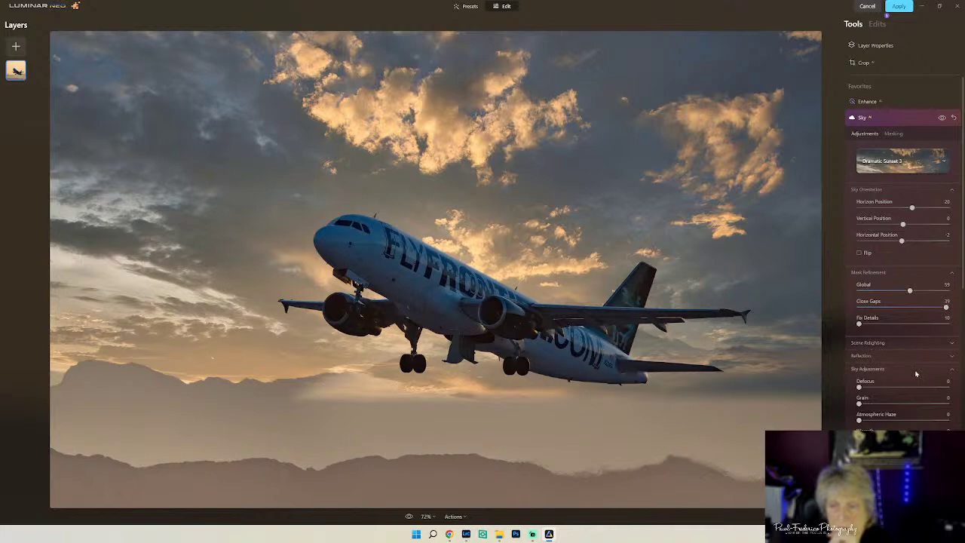
- Reset the Sky tool to start the sky replacement over
{"action": "left_click", "coordinate": [902, 158]}
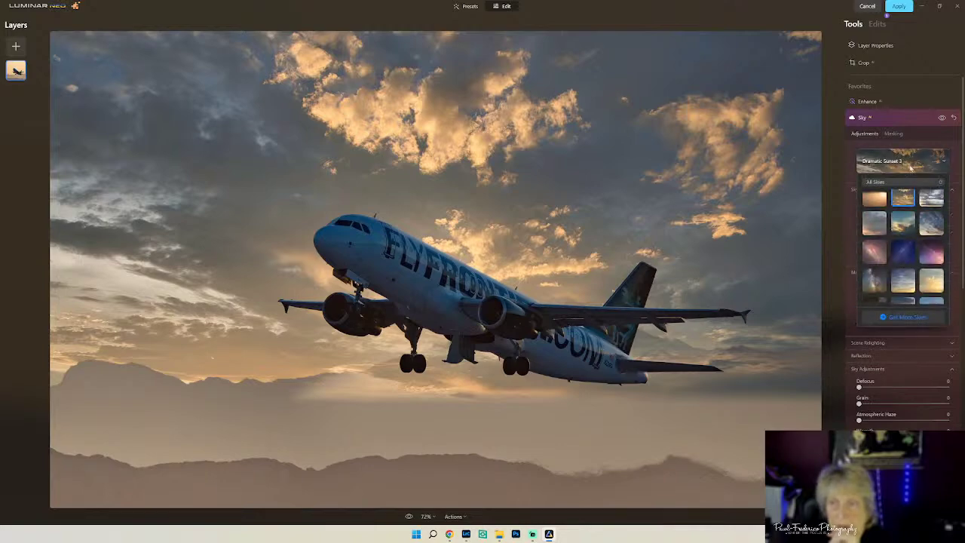
{"action": "left_click", "coordinate": [954, 120]}
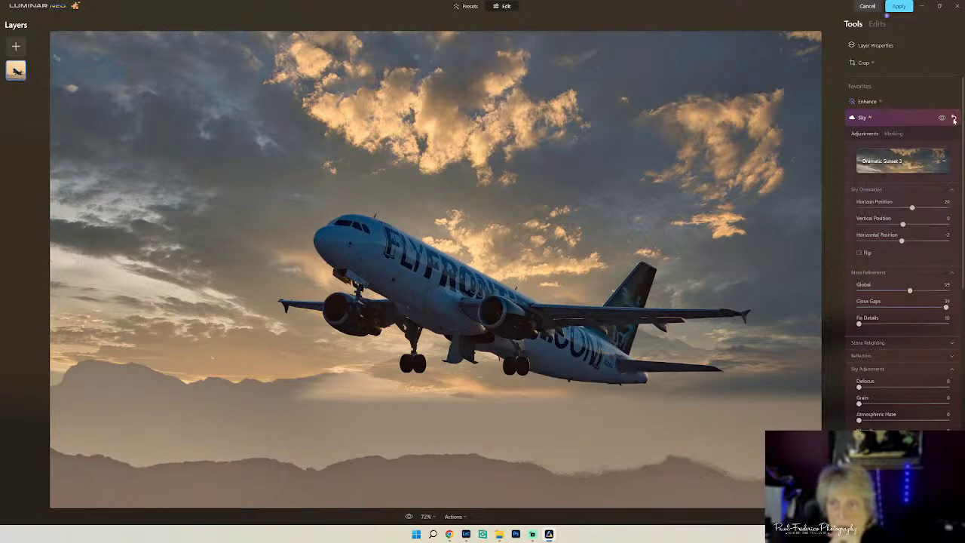
{"action": "left_click", "coordinate": [954, 119]}
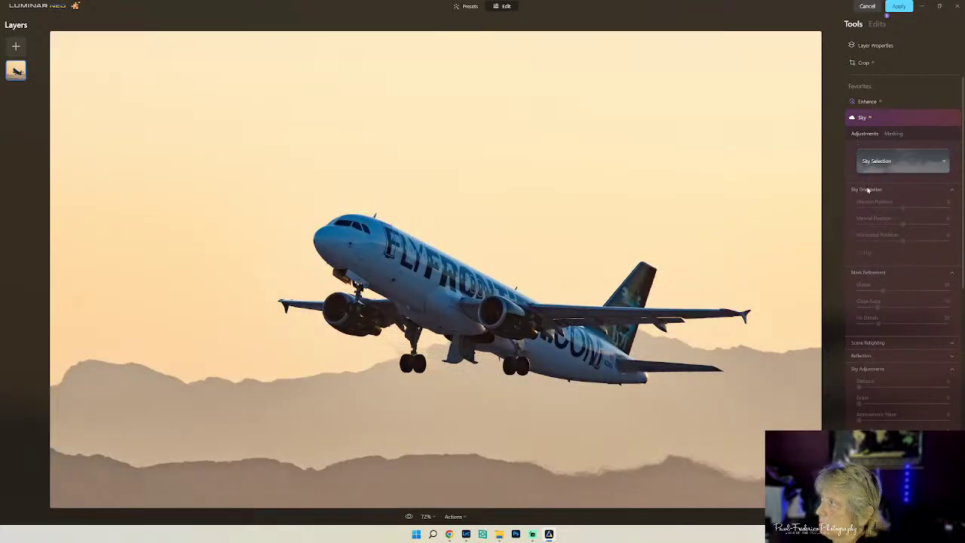
- Choose Sunset Clouds 2 as the replacement sky
{"action": "left_click", "coordinate": [883, 160]}
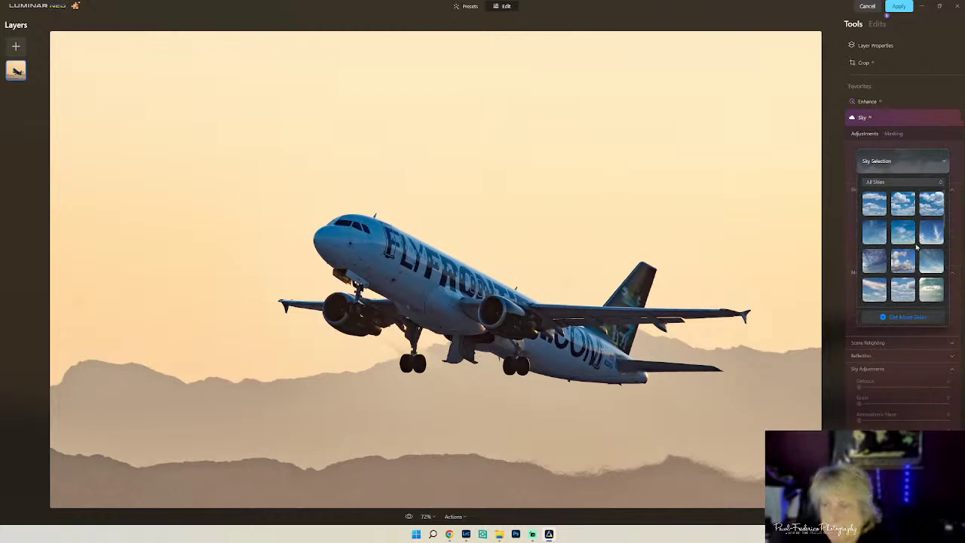
{"action": "scroll", "coordinate": [916, 243], "scroll_direction": "down", "scroll_amount": 2}
{"action": "scroll", "coordinate": [916, 243], "scroll_direction": "down", "scroll_amount": 5}
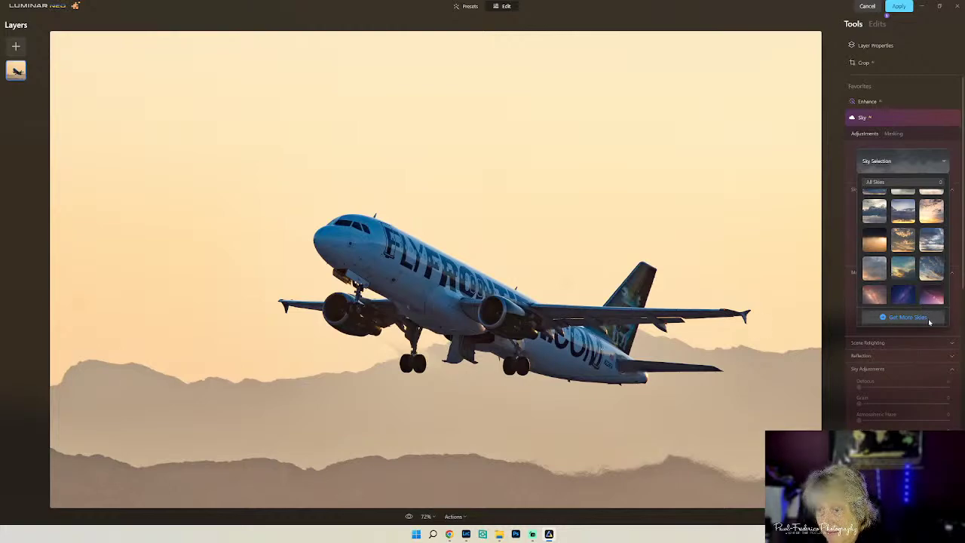
{"action": "scroll", "coordinate": [908, 297], "scroll_direction": "down", "scroll_amount": 3}
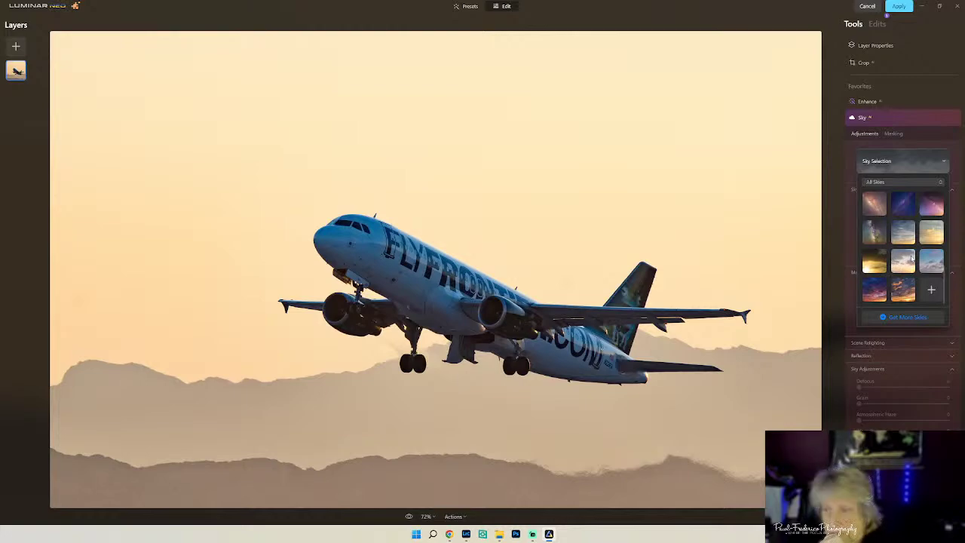
{"action": "left_click", "coordinate": [872, 294]}
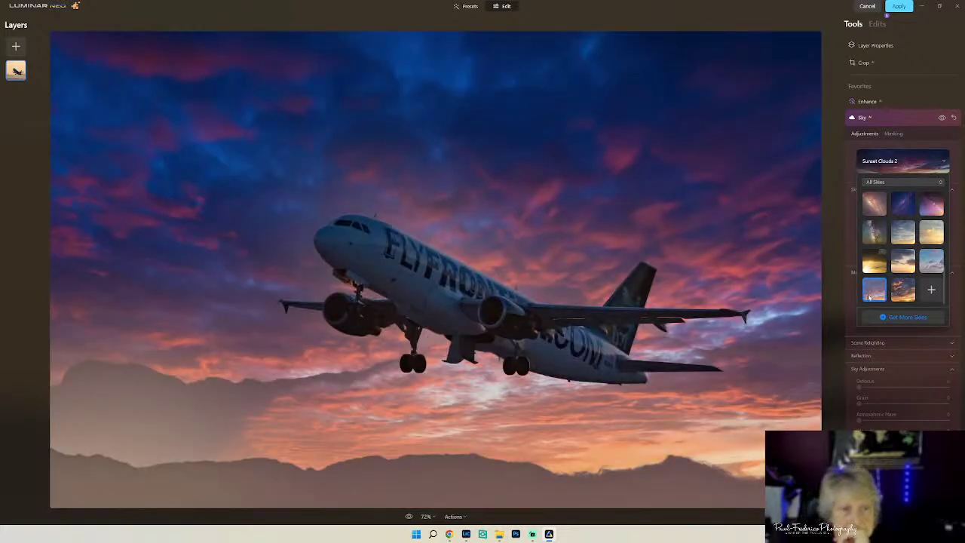
{"action": "left_click", "coordinate": [955, 120]}
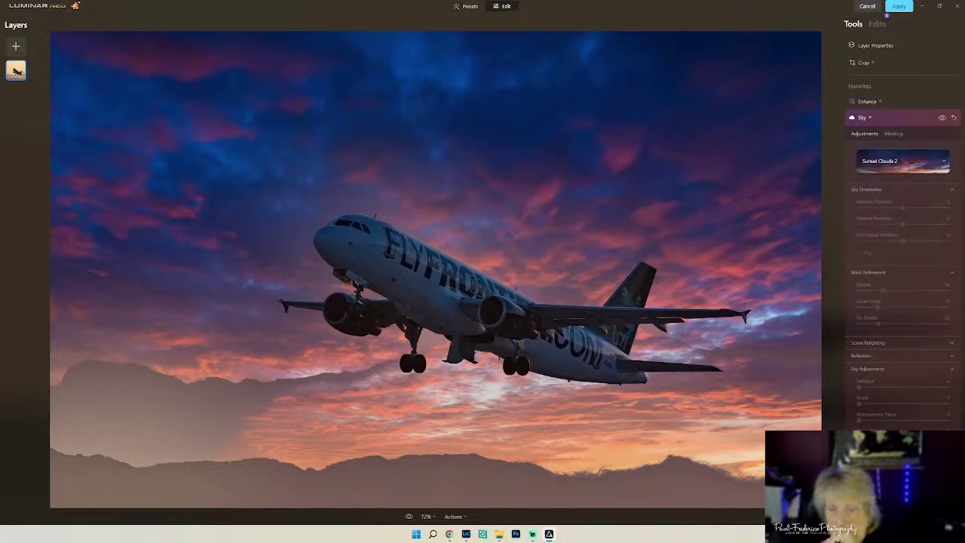
{"action": "left_click", "coordinate": [456, 516]}
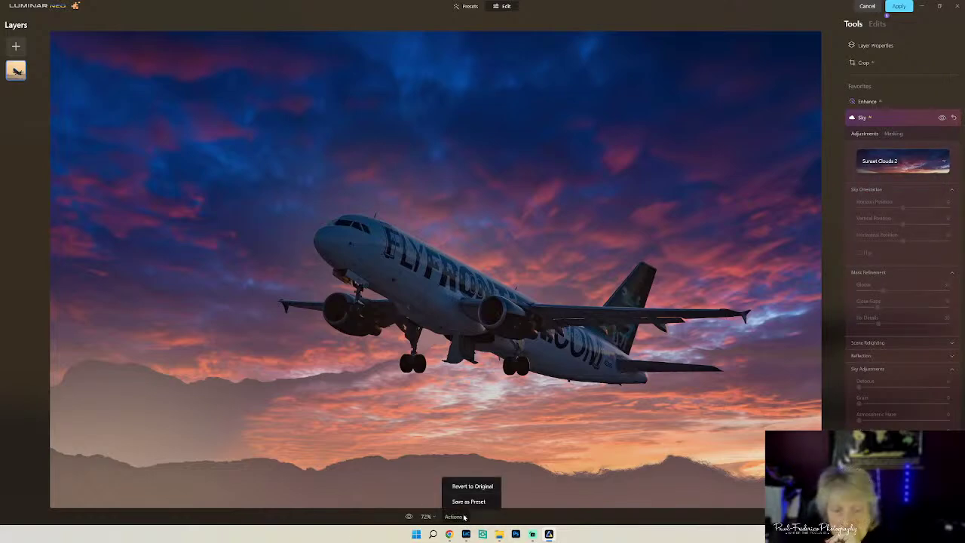
- Revert the photo to original, then apply the Dramatic Sunset 7 sky
{"action": "left_click", "coordinate": [472, 486]}
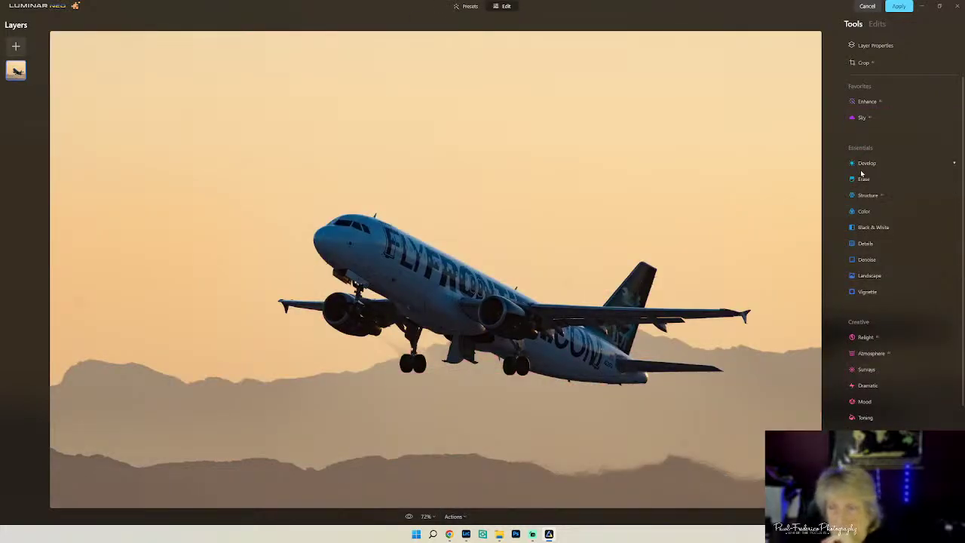
{"action": "left_click", "coordinate": [865, 119]}
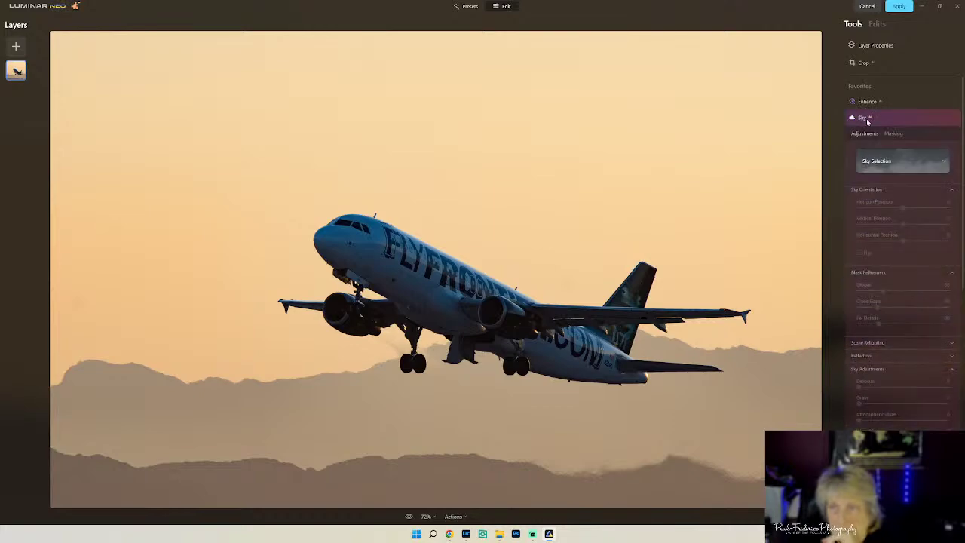
{"action": "left_click", "coordinate": [900, 161]}
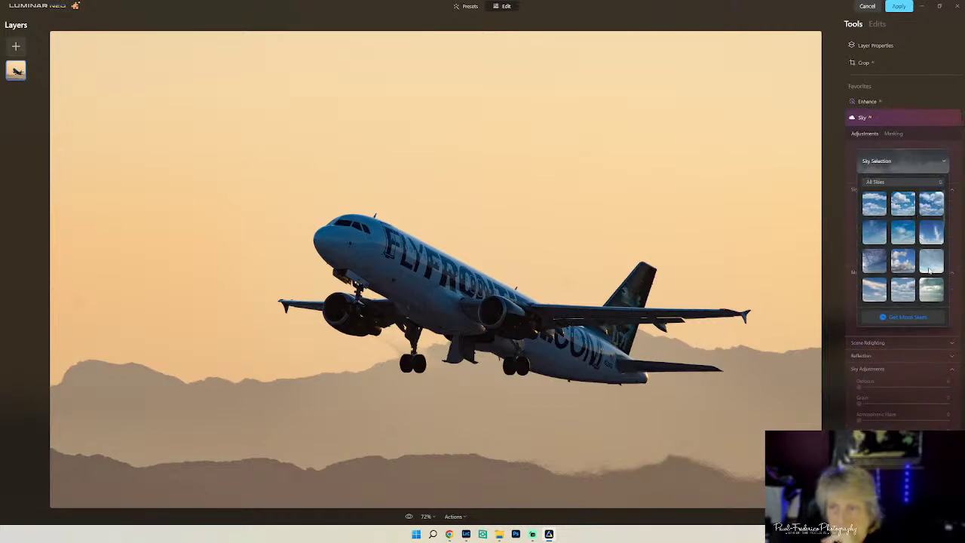
{"action": "scroll", "coordinate": [929, 269], "scroll_direction": "down", "scroll_amount": 5}
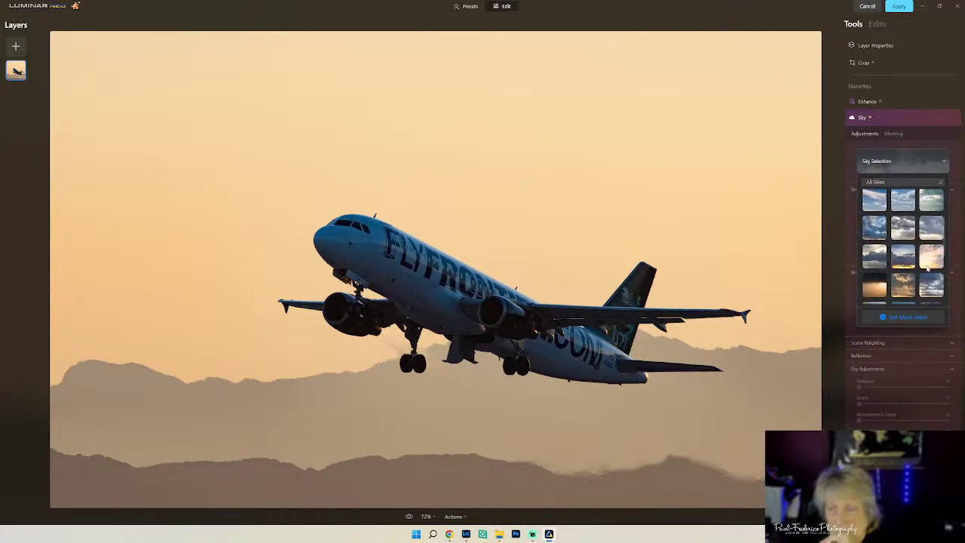
{"action": "scroll", "coordinate": [927, 268], "scroll_direction": "down", "scroll_amount": 2}
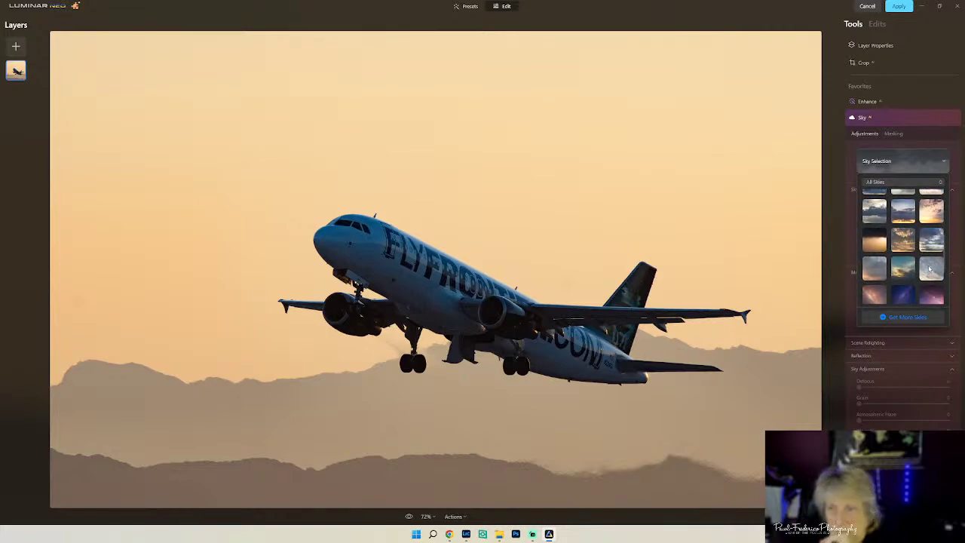
{"action": "left_click", "coordinate": [930, 269]}
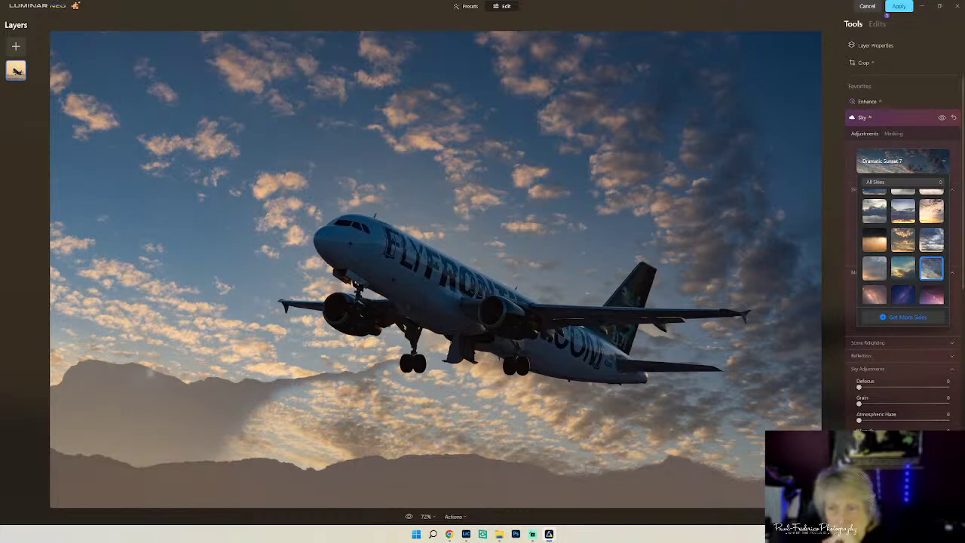
{"action": "key", "text": "Escape"}
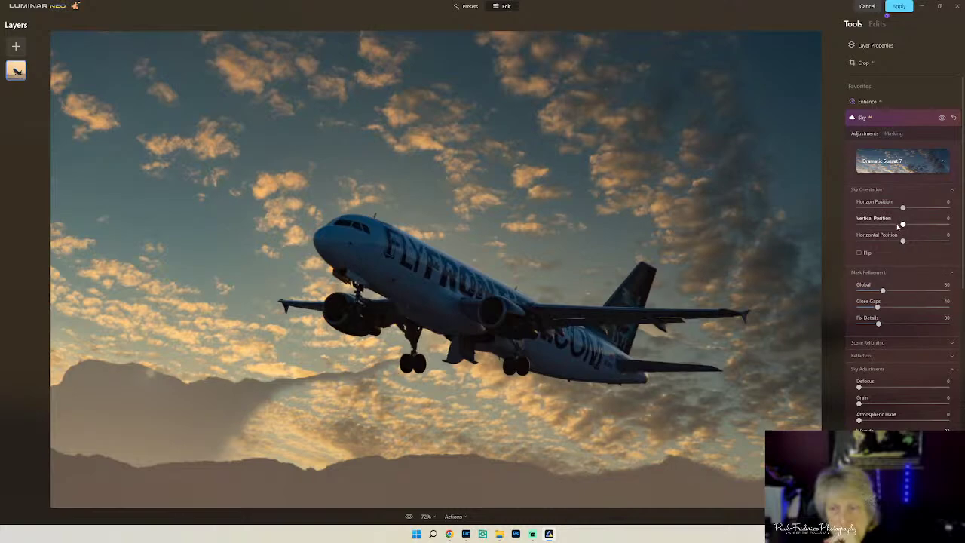
- Nudge the sky's vertical position, then set Mask Refinement Close Gaps to 2 and Global to 4
{"action": "left_click_drag", "start_coordinate": [902, 207], "coordinate": [905, 241]}
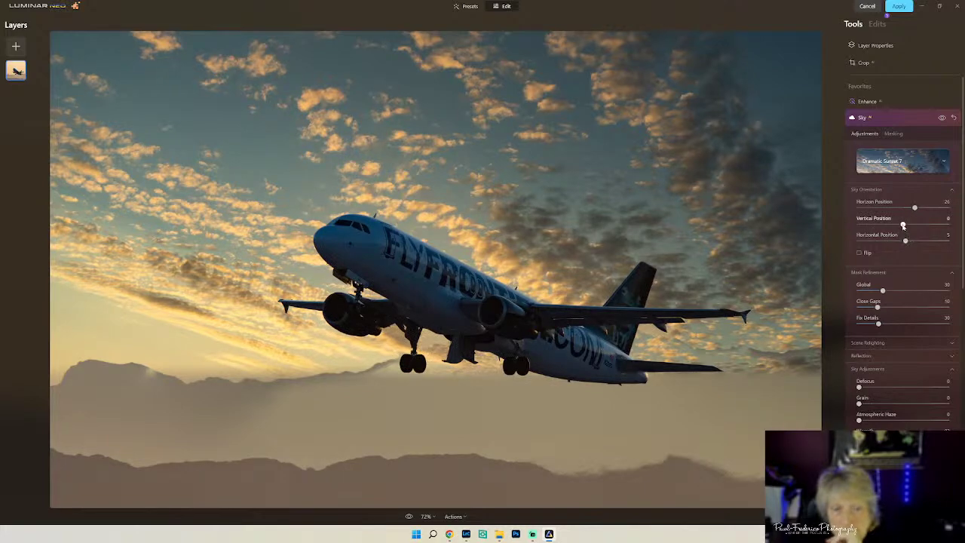
{"action": "left_click_drag", "start_coordinate": [903, 225], "coordinate": [901, 226]}
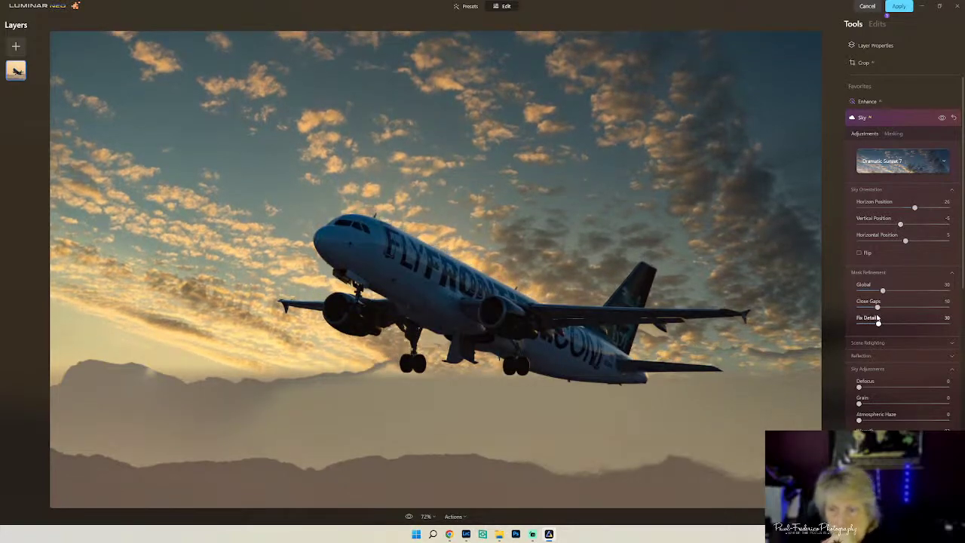
{"action": "left_click_drag", "start_coordinate": [877, 309], "coordinate": [859, 309]}
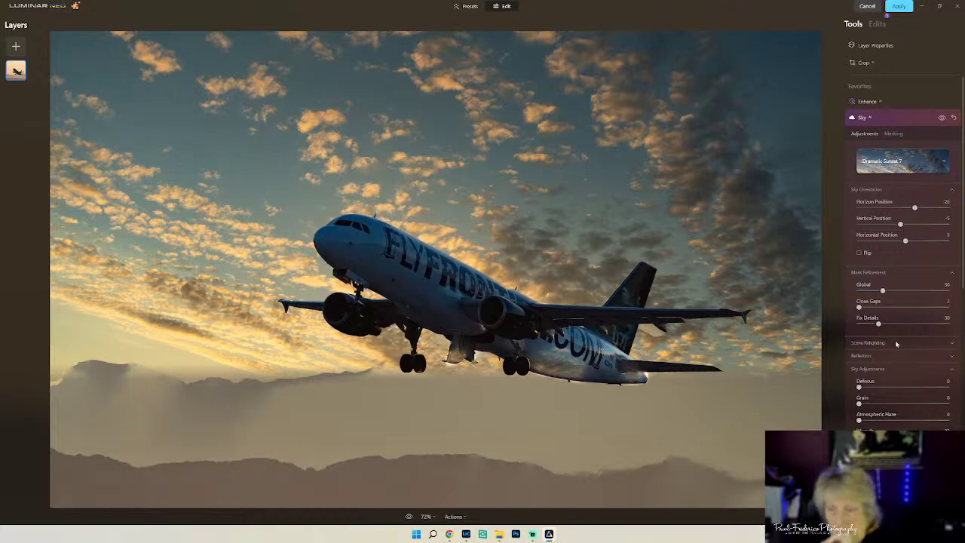
{"action": "left_click_drag", "start_coordinate": [882, 291], "coordinate": [842, 300]}
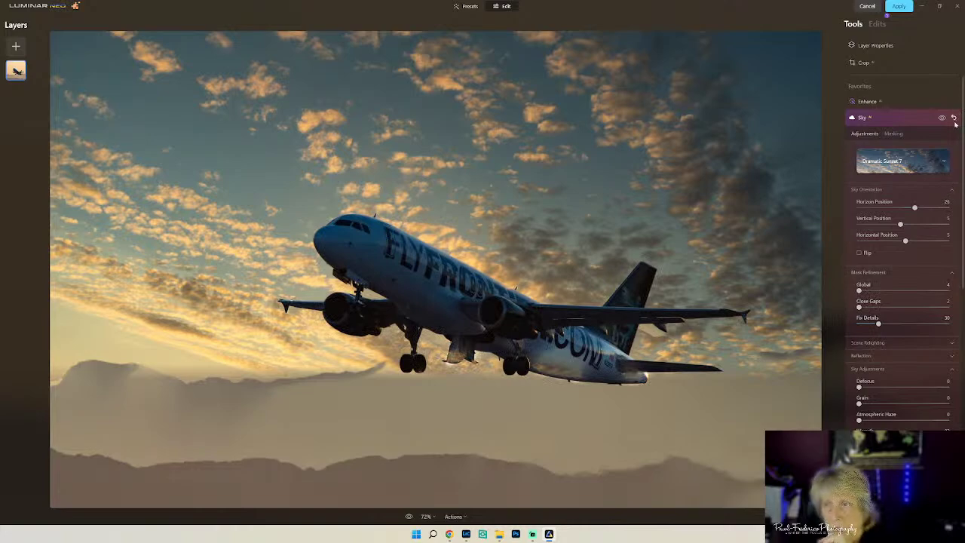
- Revert the photo to original, then check the empty Custom skies folder and close it
{"action": "left_click", "coordinate": [453, 516]}
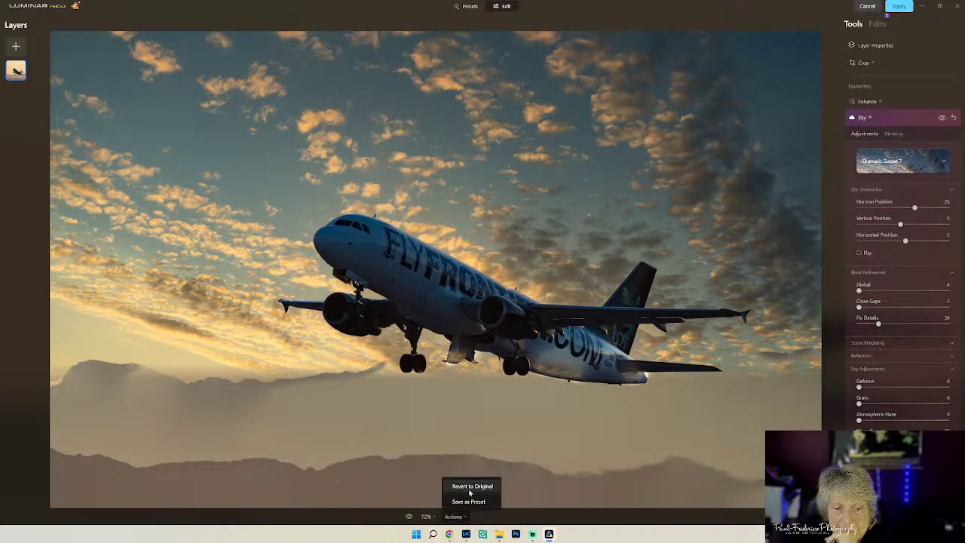
{"action": "left_click", "coordinate": [470, 488]}
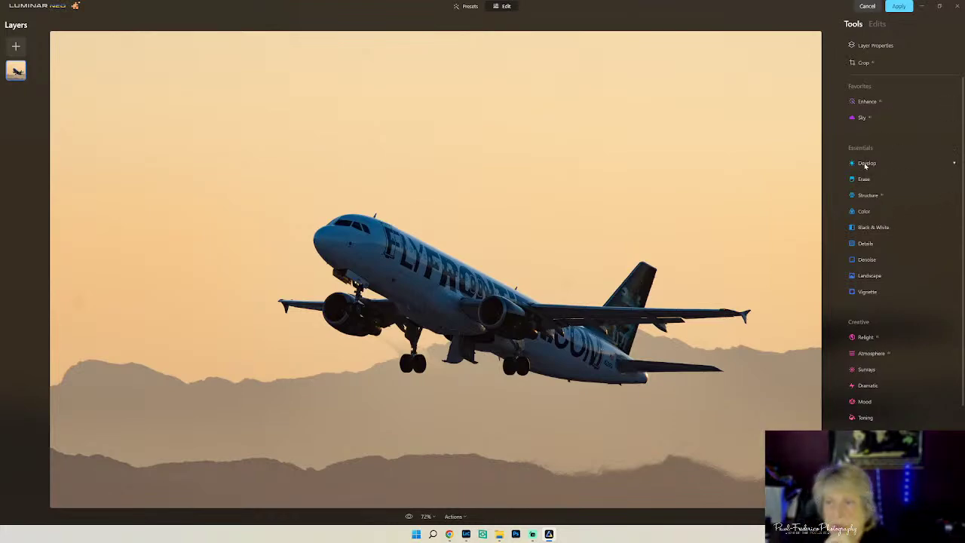
{"action": "left_click", "coordinate": [862, 118]}
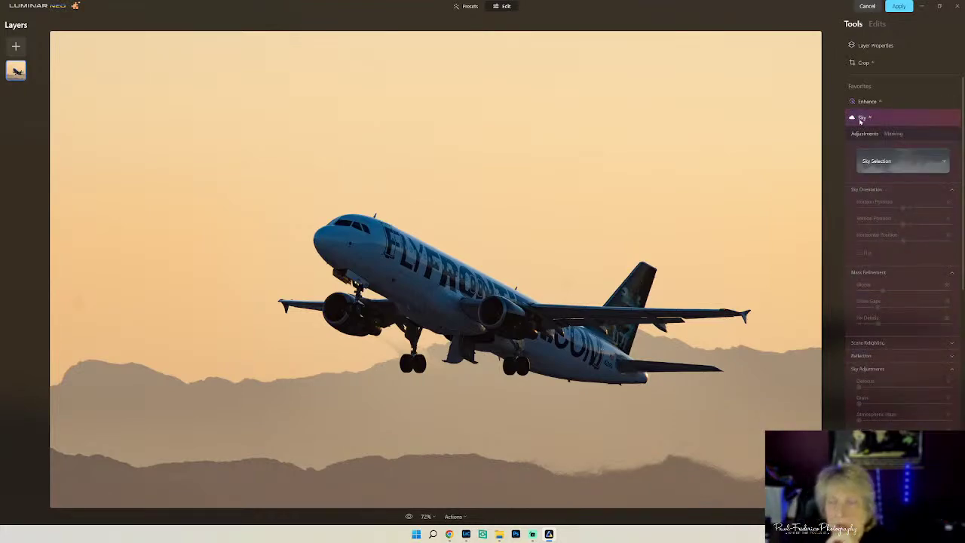
{"action": "left_click", "coordinate": [892, 160]}
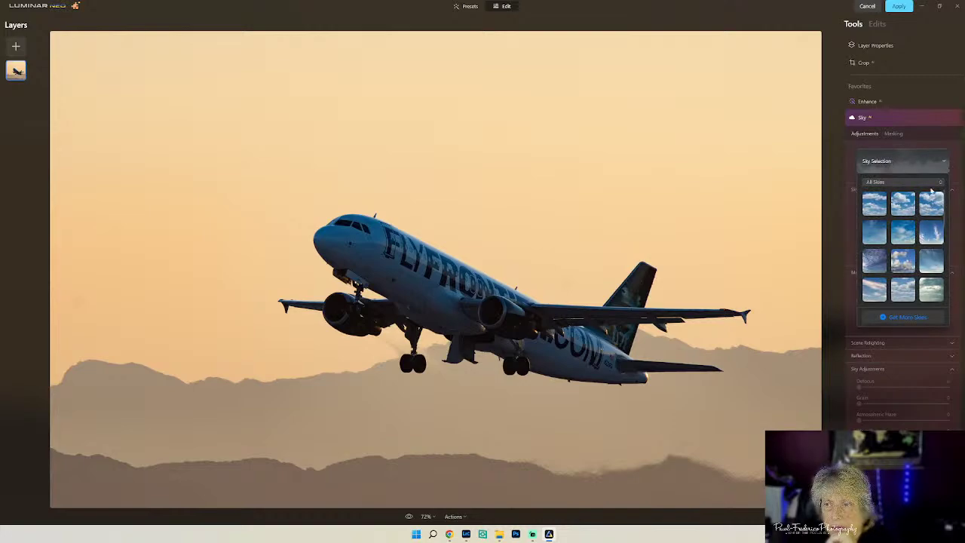
{"action": "left_click", "coordinate": [931, 183]}
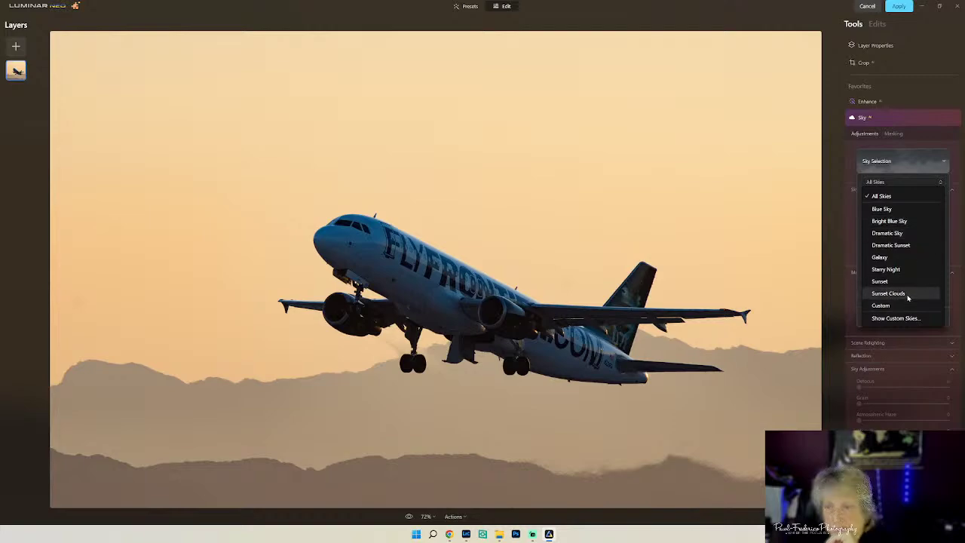
{"action": "left_click", "coordinate": [909, 317]}
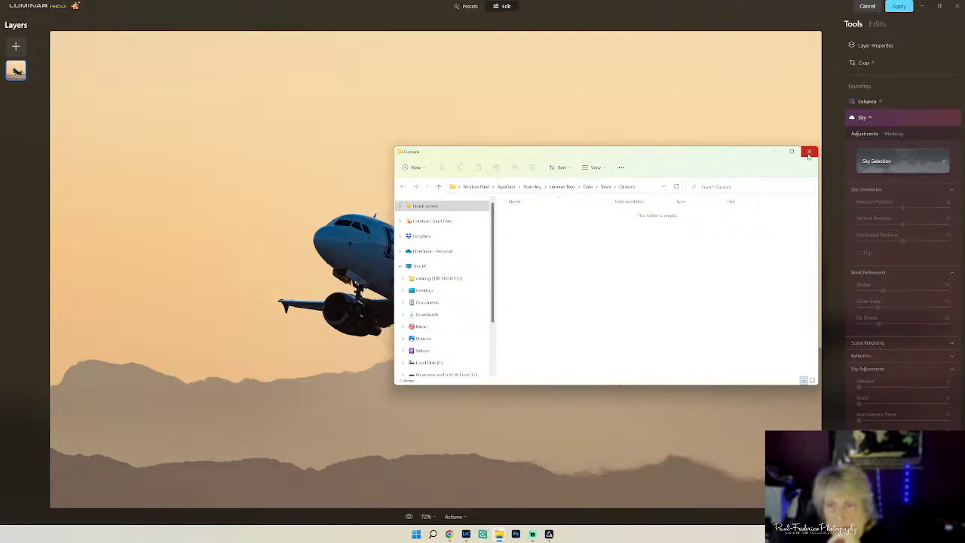
{"action": "left_click", "coordinate": [809, 153]}
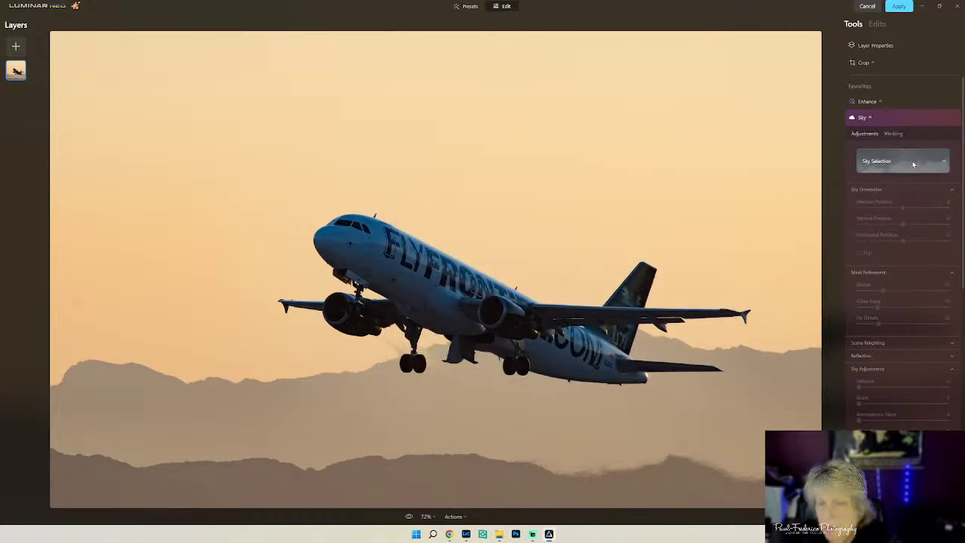
- Filter the sky gallery to Dramatic Sunset and apply Dramatic Sunset 2
{"action": "left_click", "coordinate": [912, 165]}
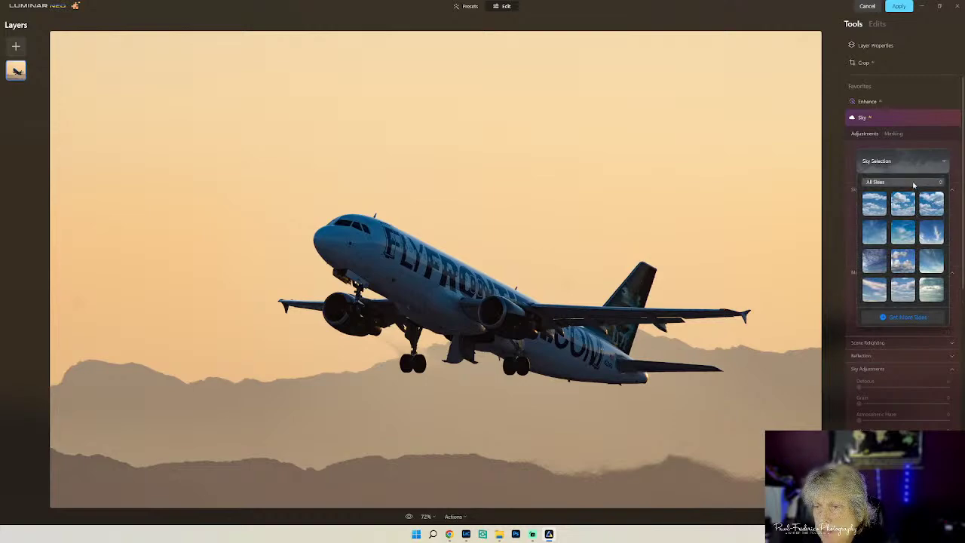
{"action": "left_click", "coordinate": [908, 182]}
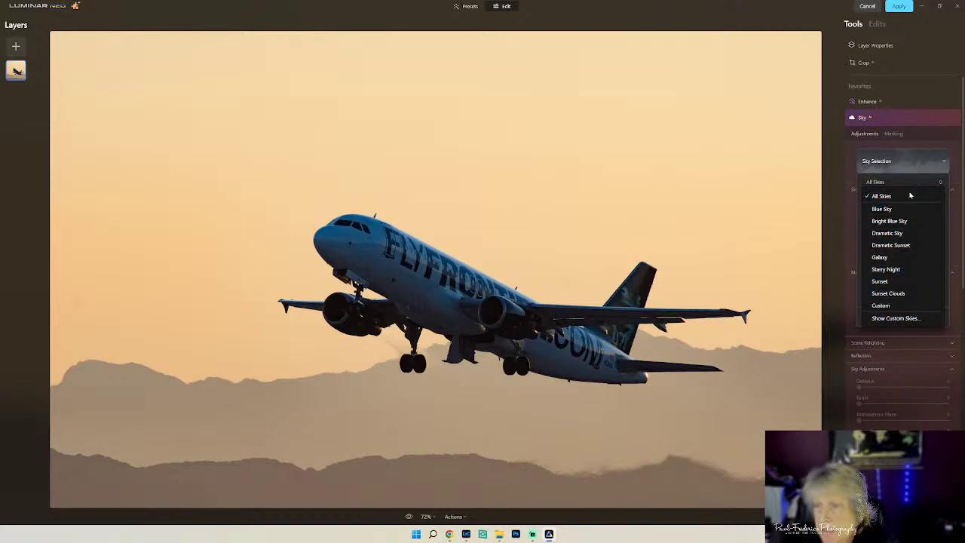
{"action": "left_click", "coordinate": [897, 246]}
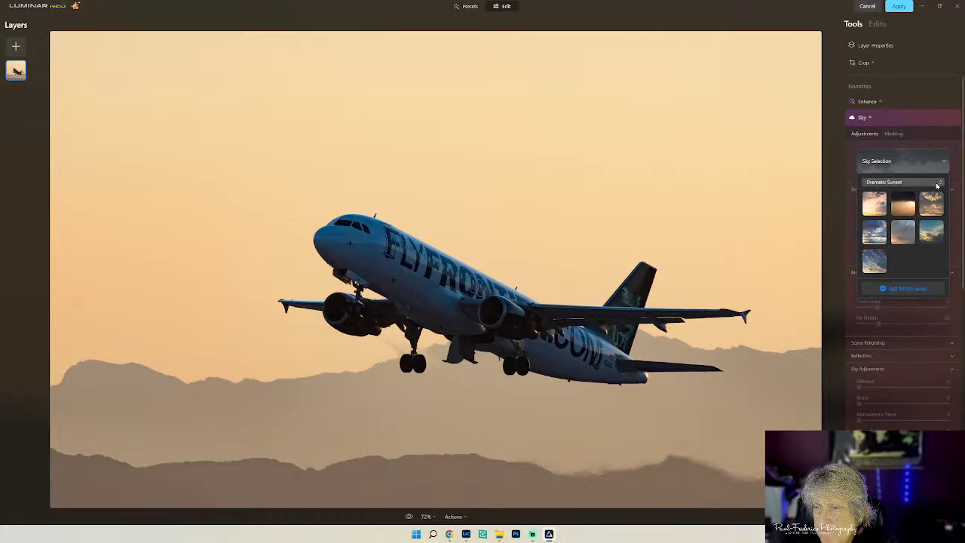
{"action": "left_click", "coordinate": [909, 206]}
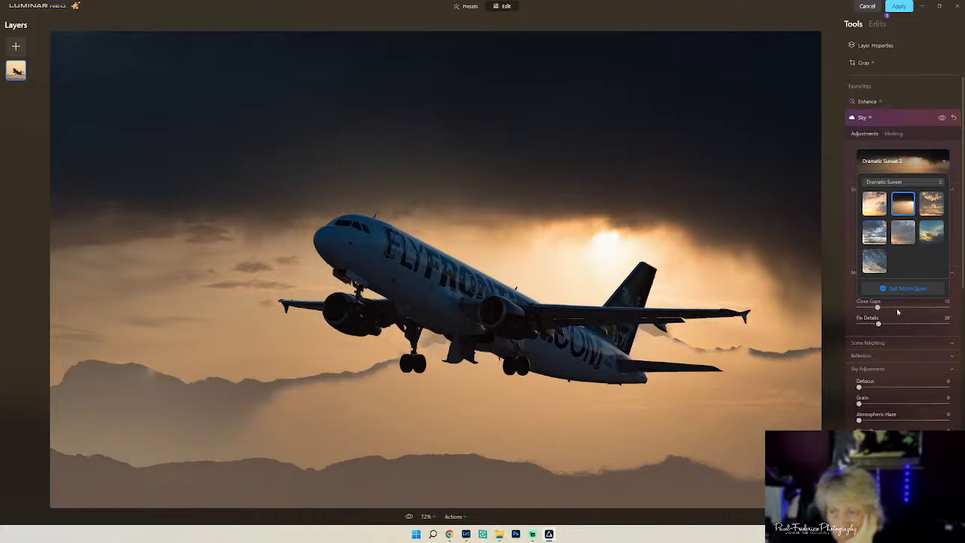
- Set Close Gaps to 40, Global to 100, Fix Details to 71, and Defocus to 28
{"action": "left_click", "coordinate": [898, 324]}
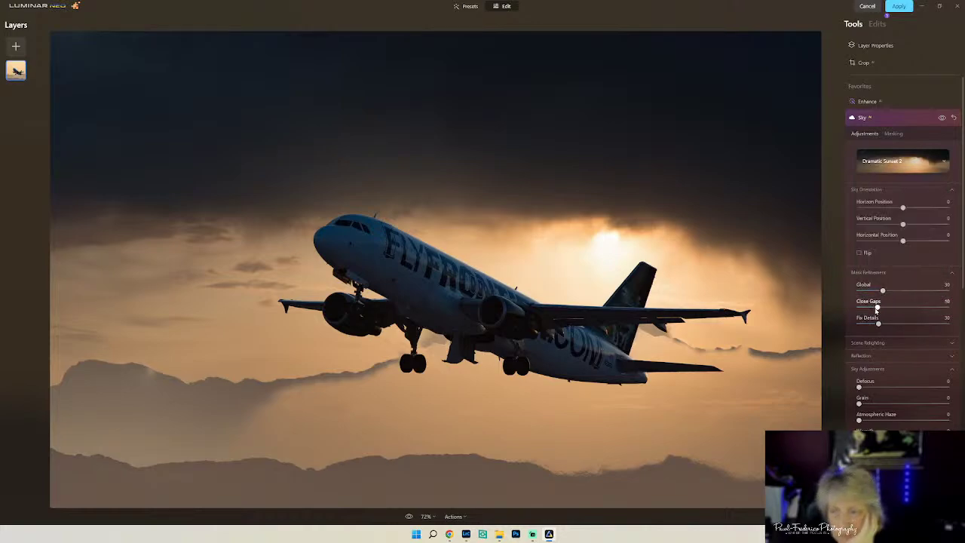
{"action": "left_click_drag", "start_coordinate": [876, 307], "coordinate": [951, 319]}
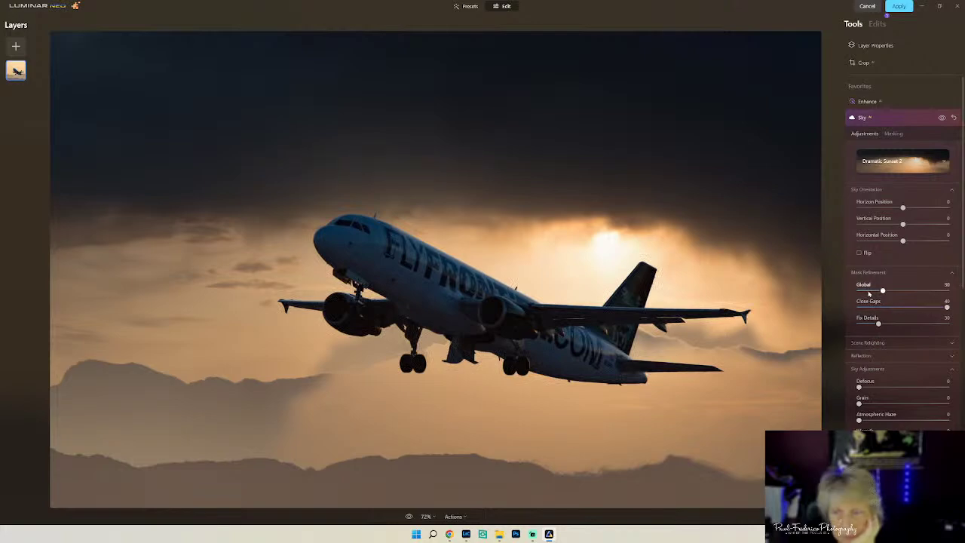
{"action": "left_click_drag", "start_coordinate": [882, 291], "coordinate": [947, 290]}
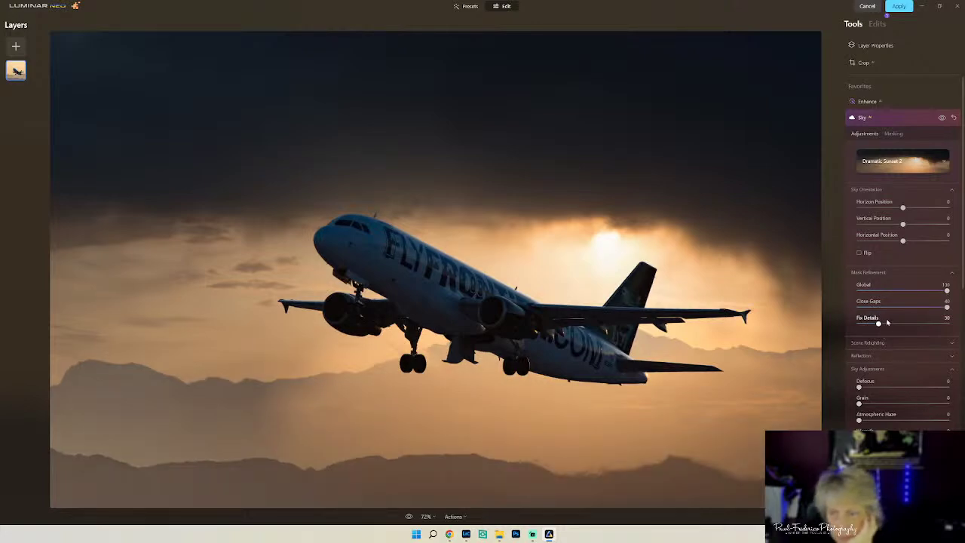
{"action": "left_click_drag", "start_coordinate": [878, 324], "coordinate": [918, 323]}
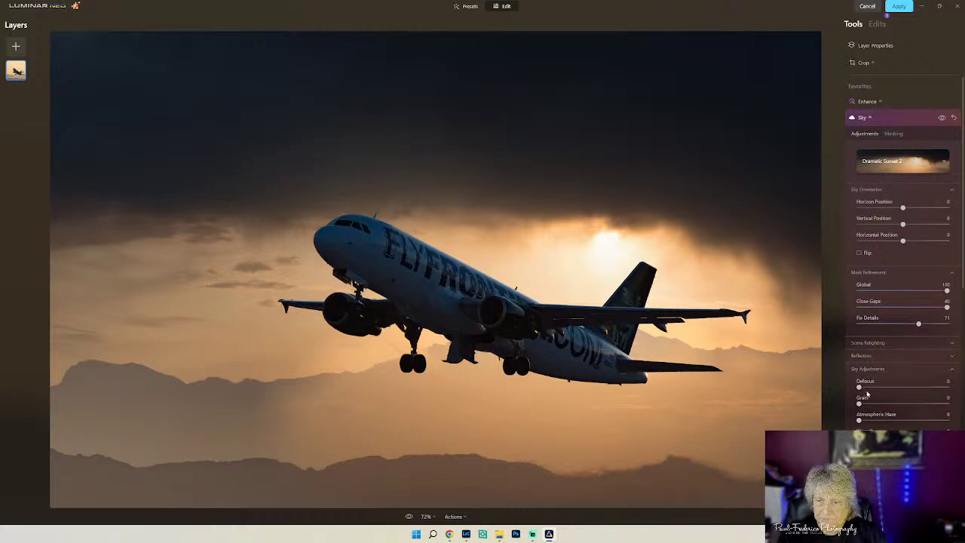
{"action": "left_click_drag", "start_coordinate": [858, 387], "coordinate": [883, 388]}
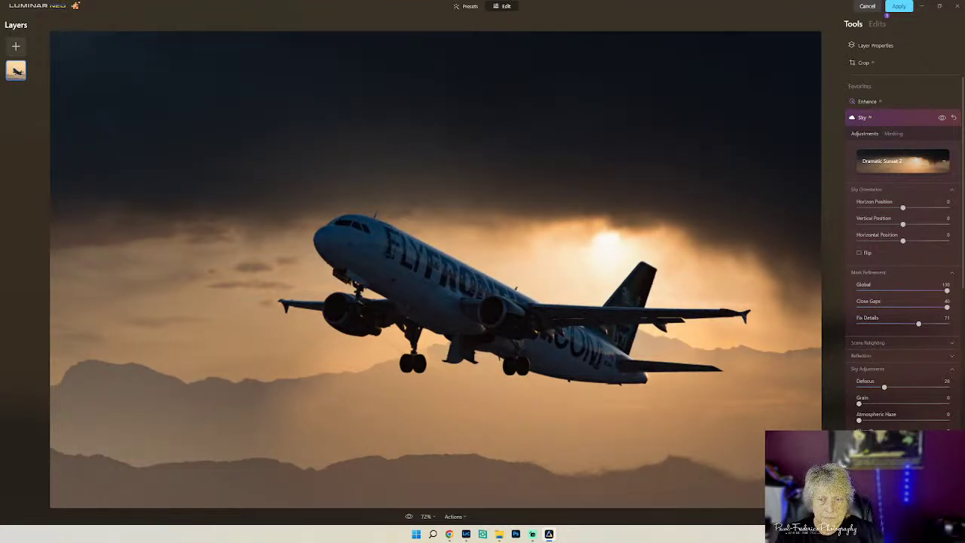
{"action": "left_click", "coordinate": [462, 517]}
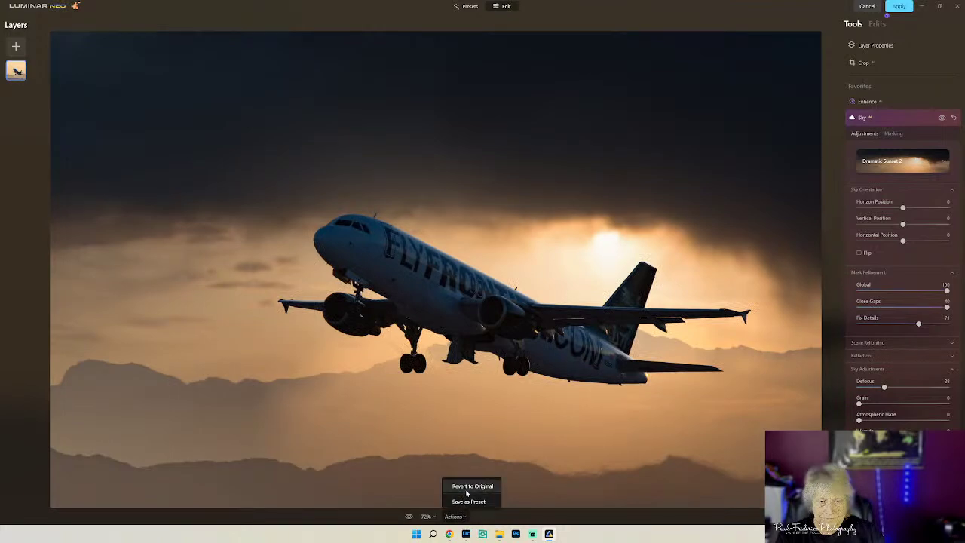
- Revert to the original photo, then apply Sunset 4 from the Sunset sky category
{"action": "left_click", "coordinate": [467, 487]}
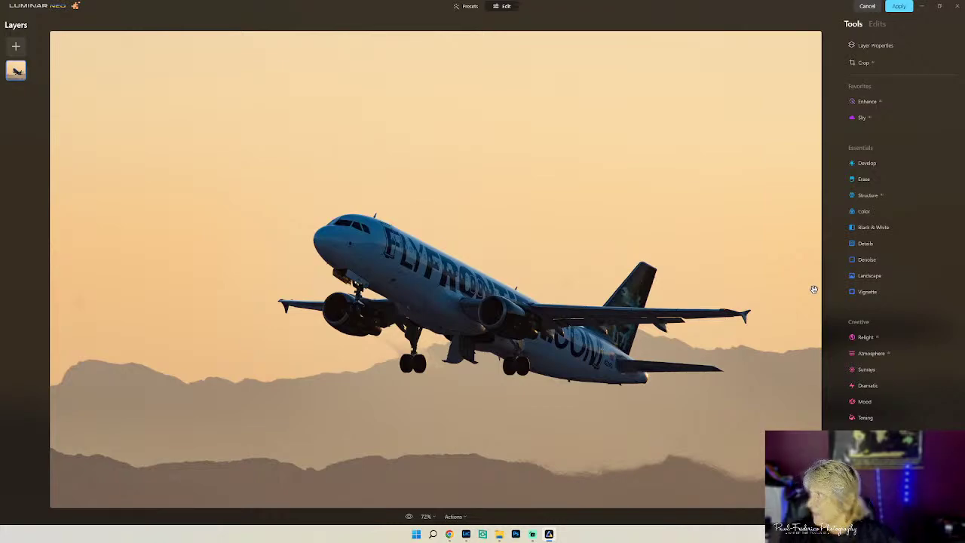
{"action": "left_click", "coordinate": [877, 116]}
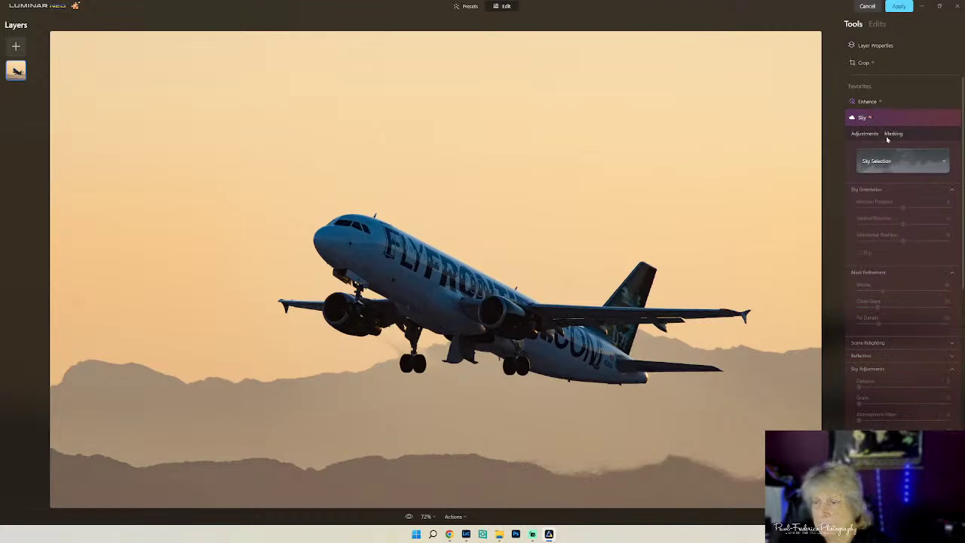
{"action": "left_click", "coordinate": [893, 162]}
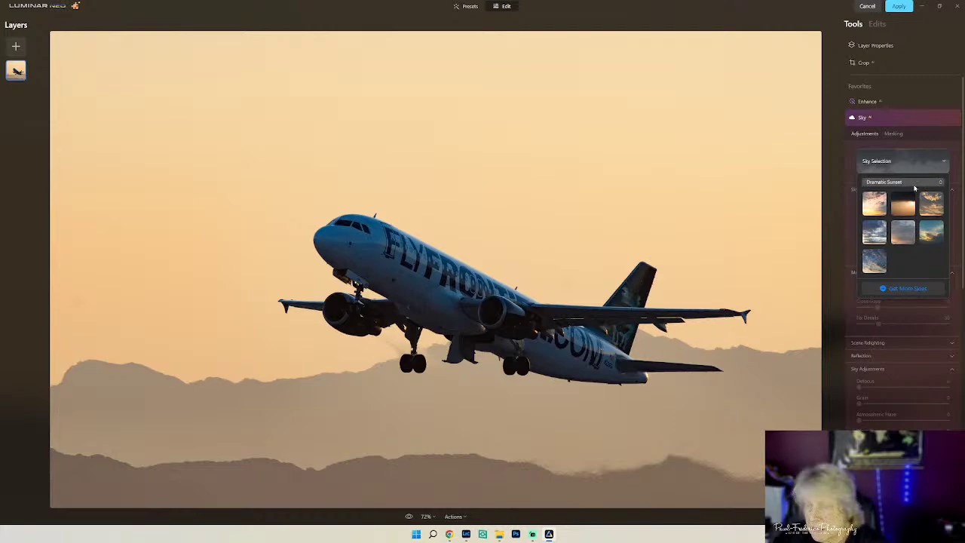
{"action": "left_click", "coordinate": [914, 185]}
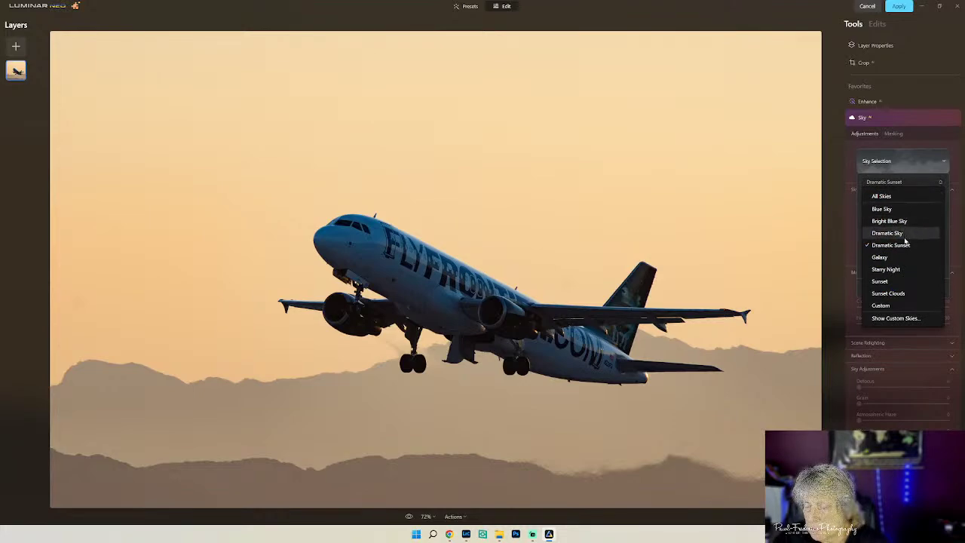
{"action": "left_click", "coordinate": [895, 293]}
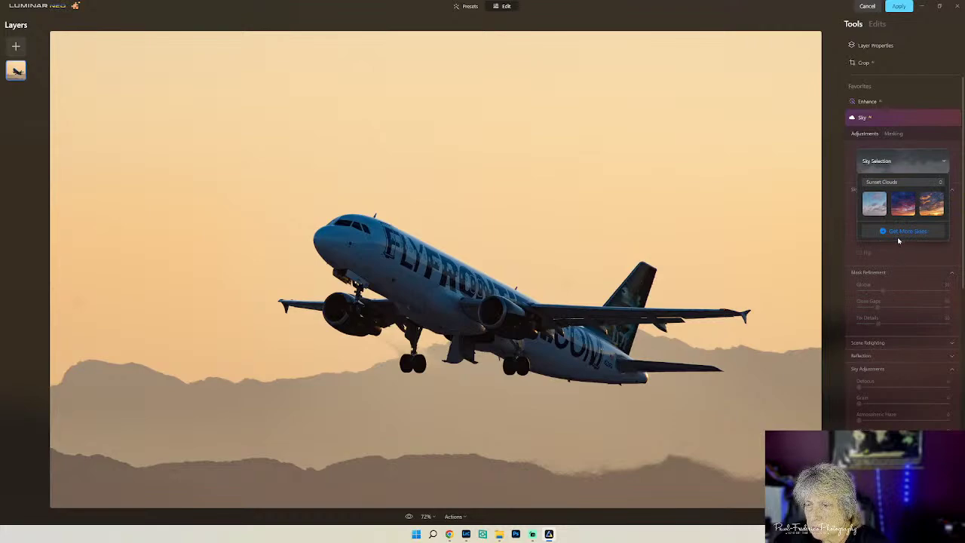
{"action": "left_click", "coordinate": [938, 185]}
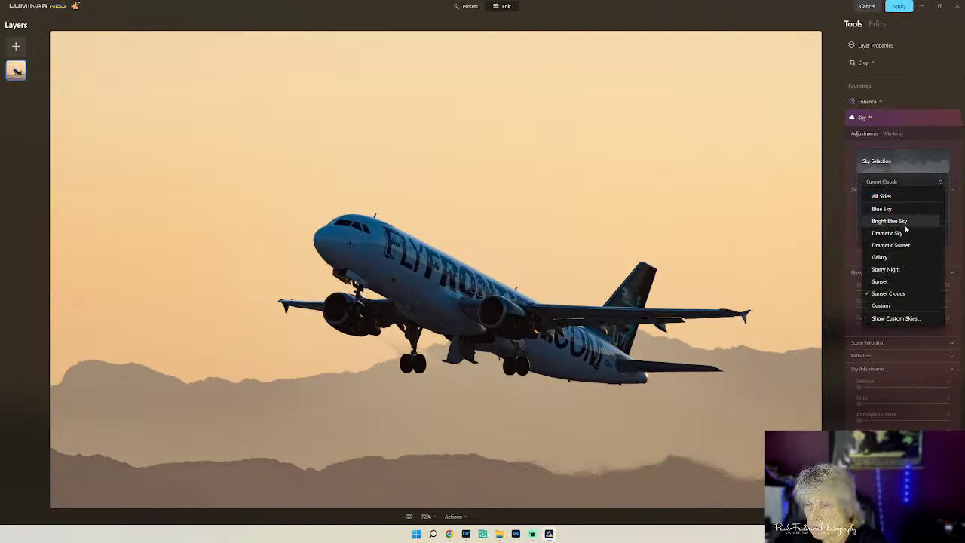
{"action": "left_click", "coordinate": [893, 281]}
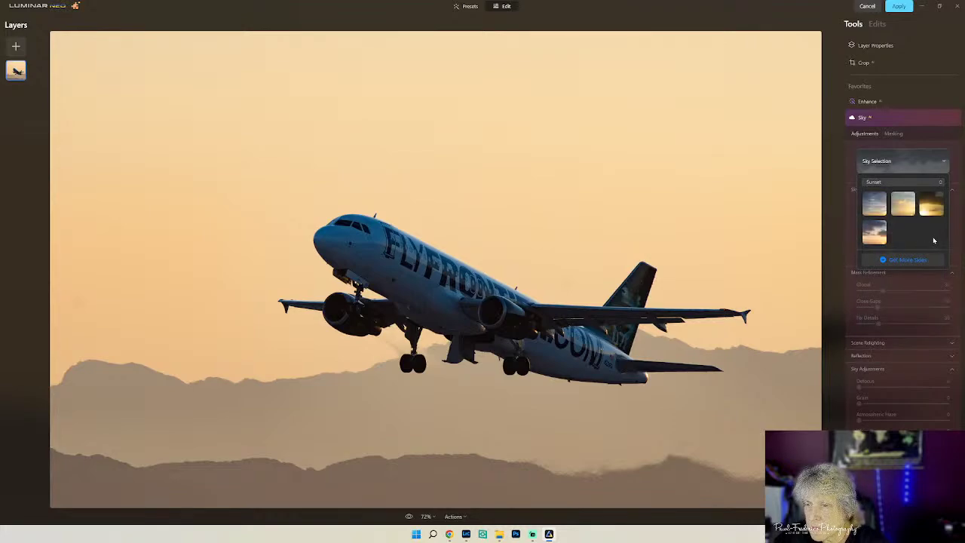
{"action": "left_click", "coordinate": [878, 237]}
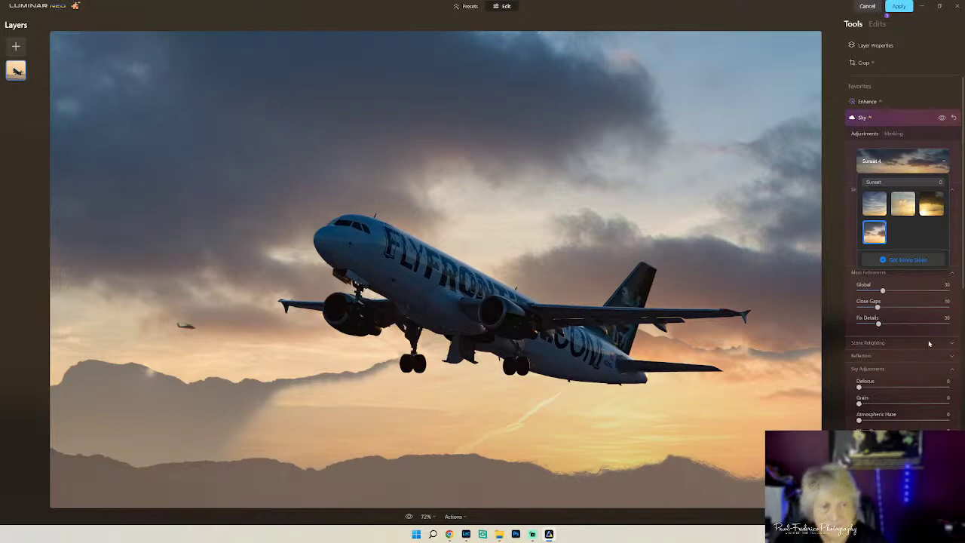
- Reset the Sky tool and apply Dramatic Sunset 7 from the All Skies grid
{"action": "left_click", "coordinate": [953, 118]}
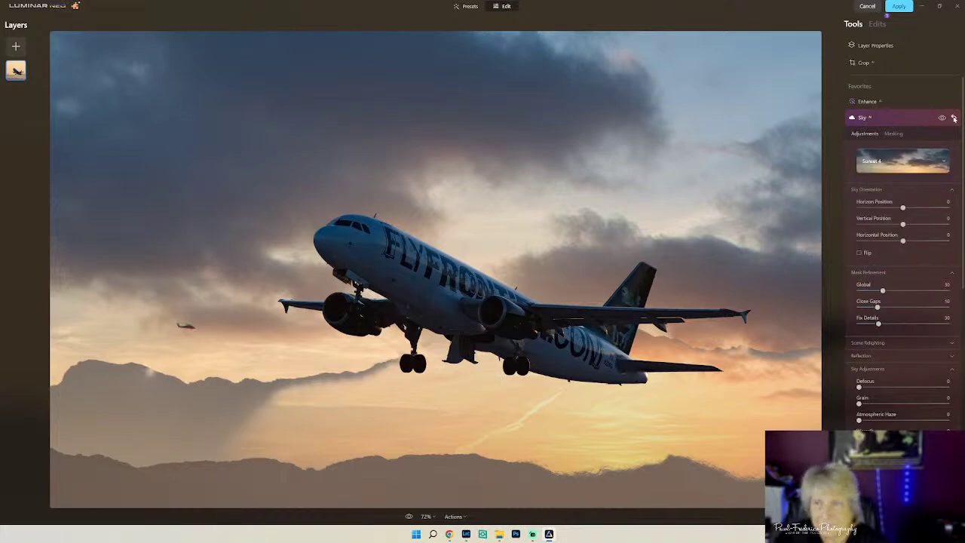
{"action": "left_click", "coordinate": [953, 119]}
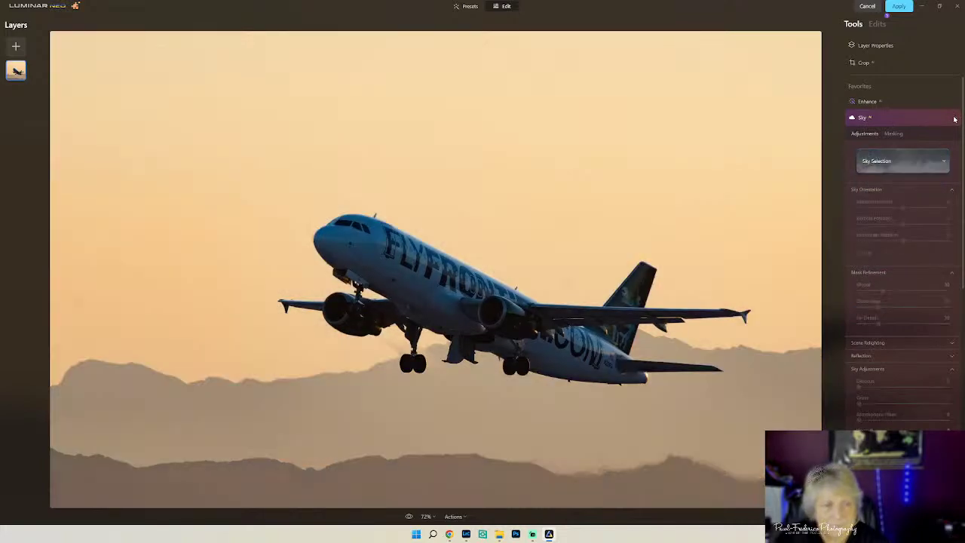
{"action": "left_click", "coordinate": [914, 167]}
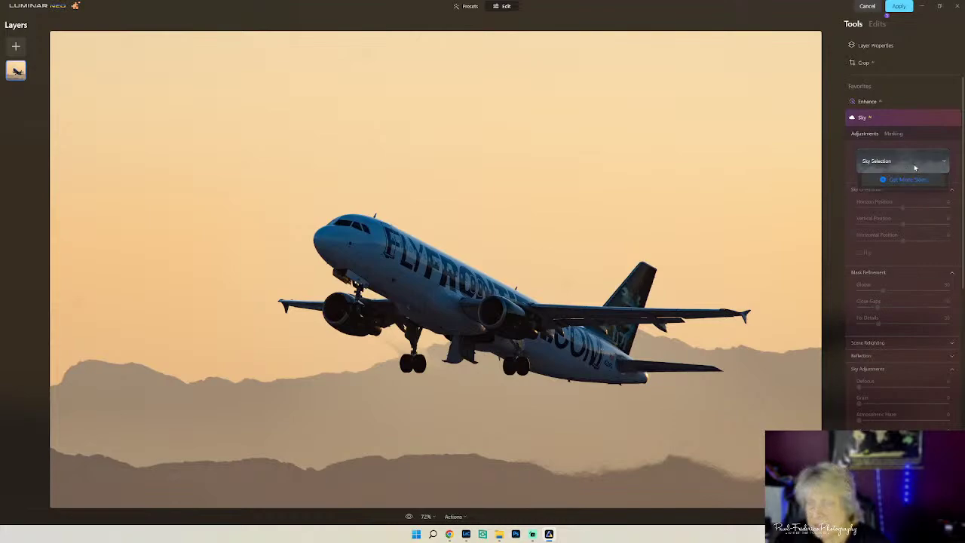
{"action": "scroll", "coordinate": [915, 256], "scroll_direction": "down", "scroll_amount": 5}
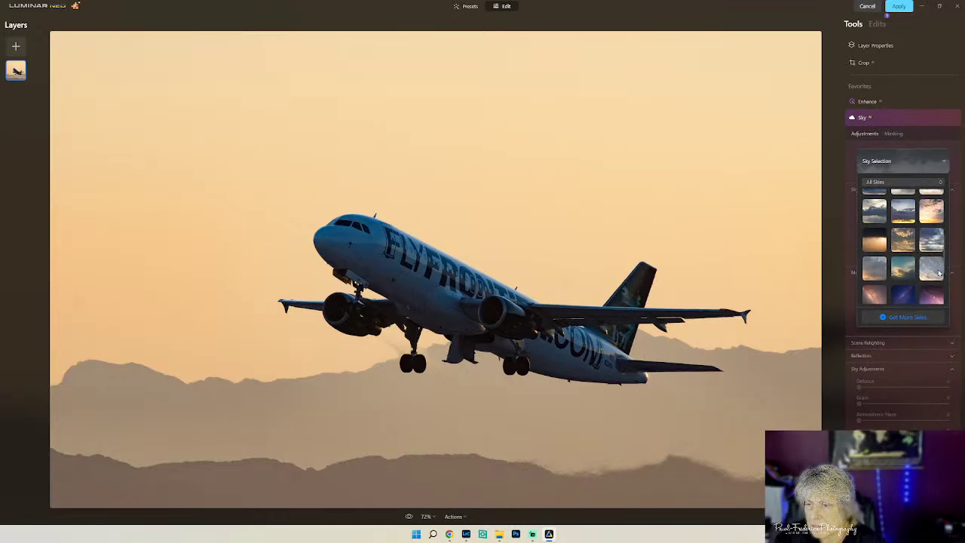
{"action": "left_click", "coordinate": [938, 271]}
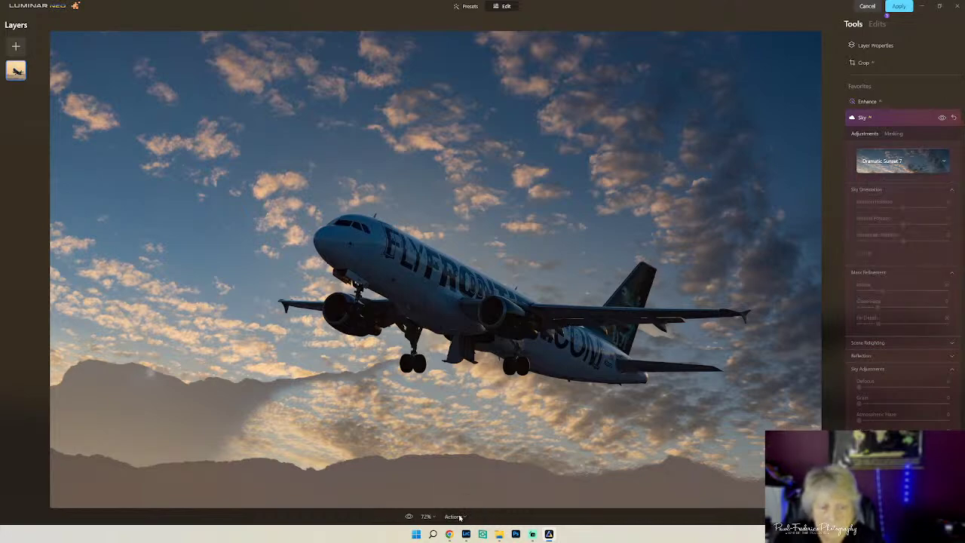
{"action": "left_click", "coordinate": [462, 516]}
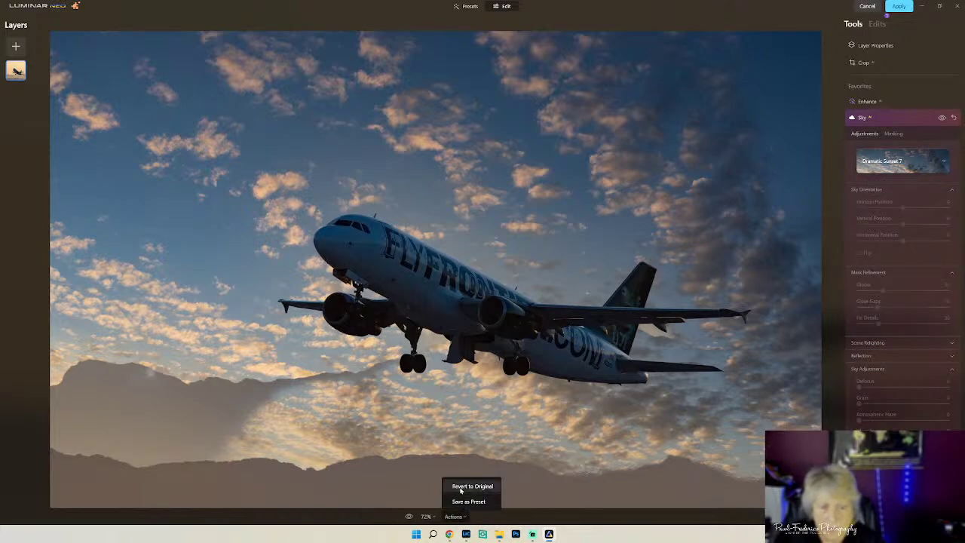
- Try the Blue Sky 4 replacement, then revert the photo to its original sky
{"action": "left_click", "coordinate": [472, 486]}
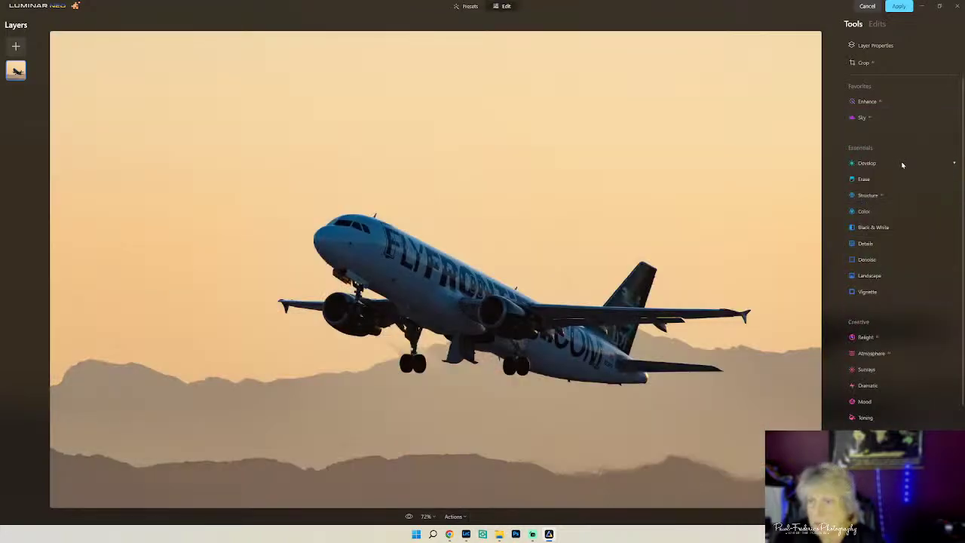
{"action": "left_click", "coordinate": [885, 118]}
{"action": "left_click", "coordinate": [897, 160]}
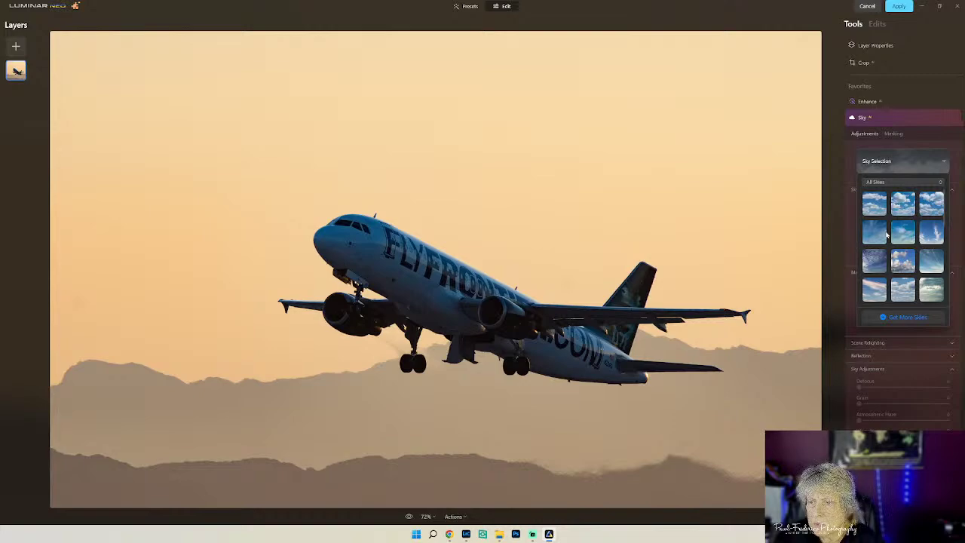
{"action": "left_click", "coordinate": [872, 236]}
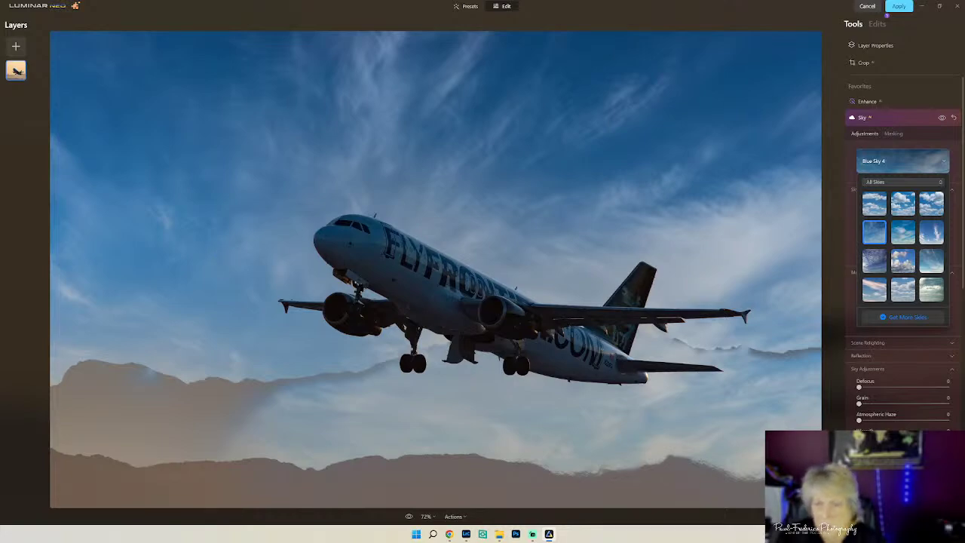
{"action": "key", "text": "Escape"}
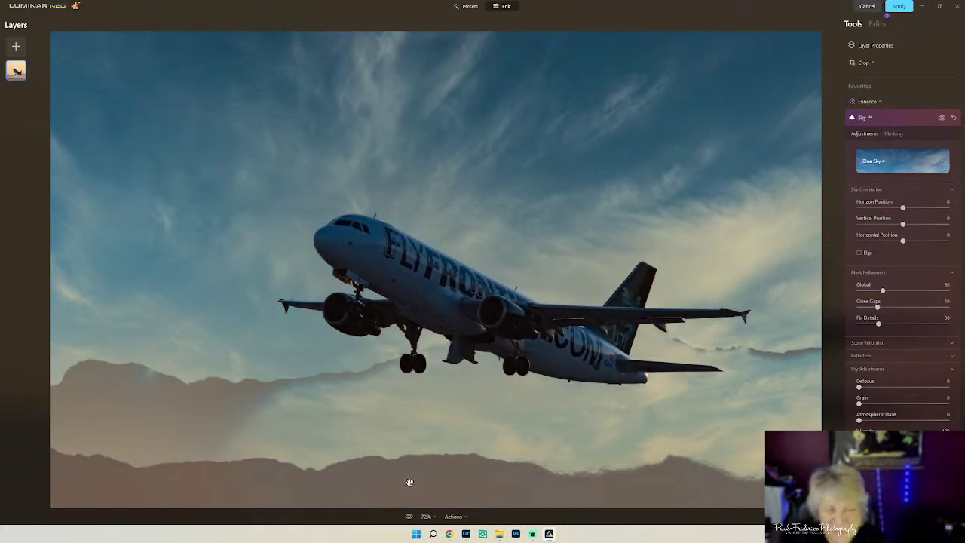
{"action": "left_click", "coordinate": [463, 518]}
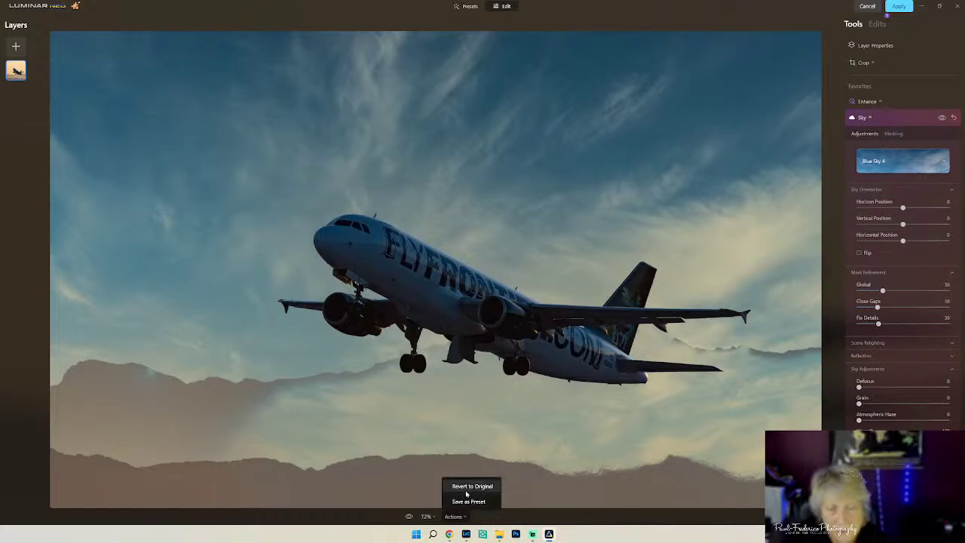
{"action": "left_click", "coordinate": [467, 490]}
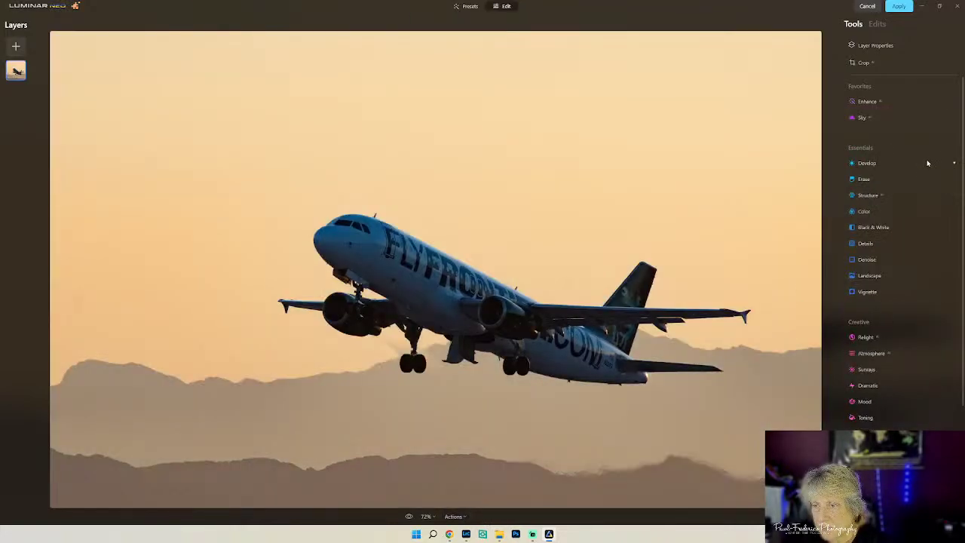
{"action": "left_click", "coordinate": [871, 121]}
{"action": "left_click", "coordinate": [884, 163]}
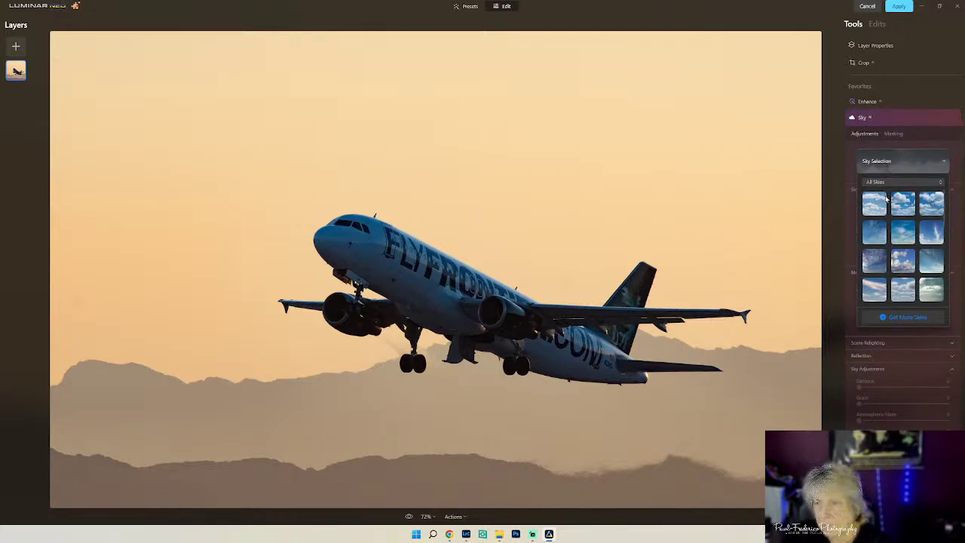
{"action": "scroll", "coordinate": [907, 282], "scroll_direction": "down", "scroll_amount": 5}
{"action": "scroll", "coordinate": [908, 283], "scroll_direction": "down", "scroll_amount": 8}
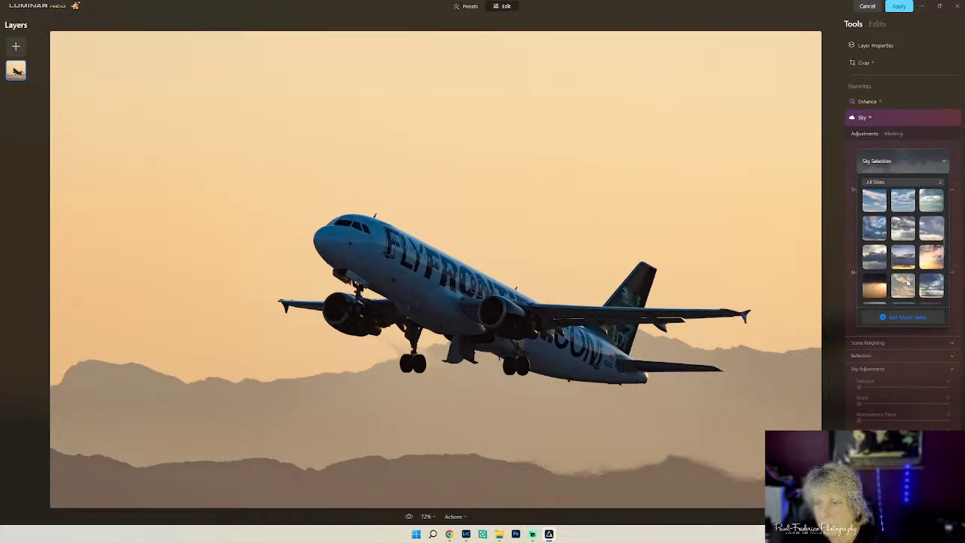
{"action": "scroll", "coordinate": [907, 280], "scroll_direction": "down", "scroll_amount": 3}
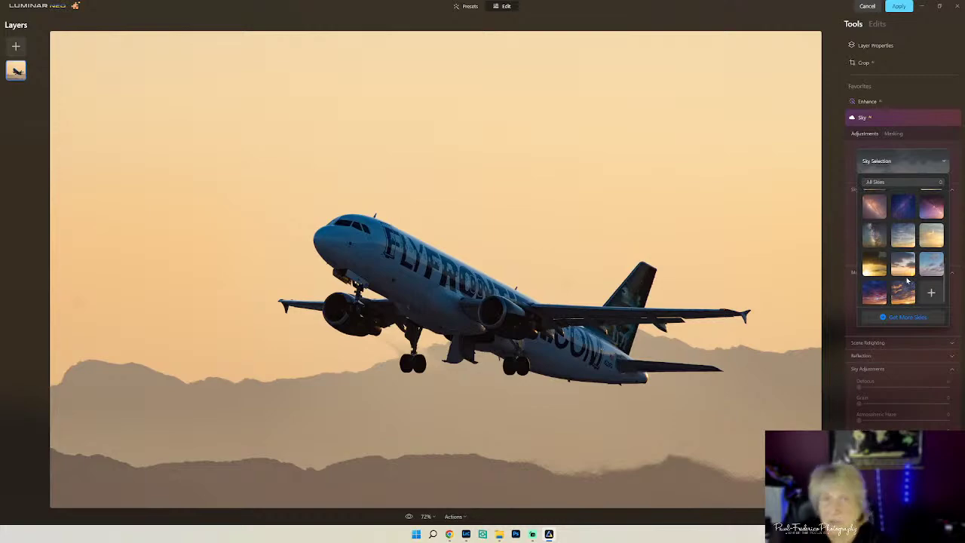
{"action": "scroll", "coordinate": [907, 279], "scroll_direction": "down", "scroll_amount": 1}
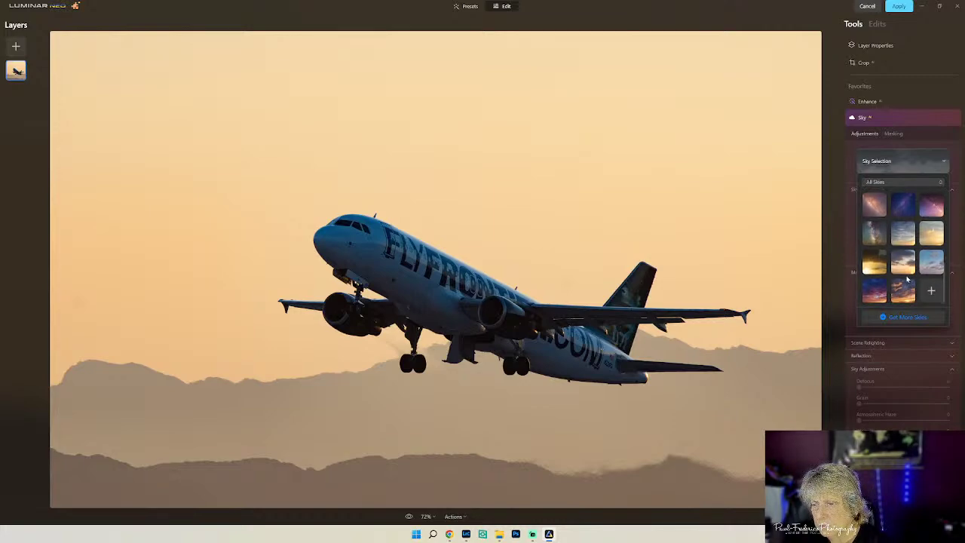
{"action": "left_click", "coordinate": [931, 290]}
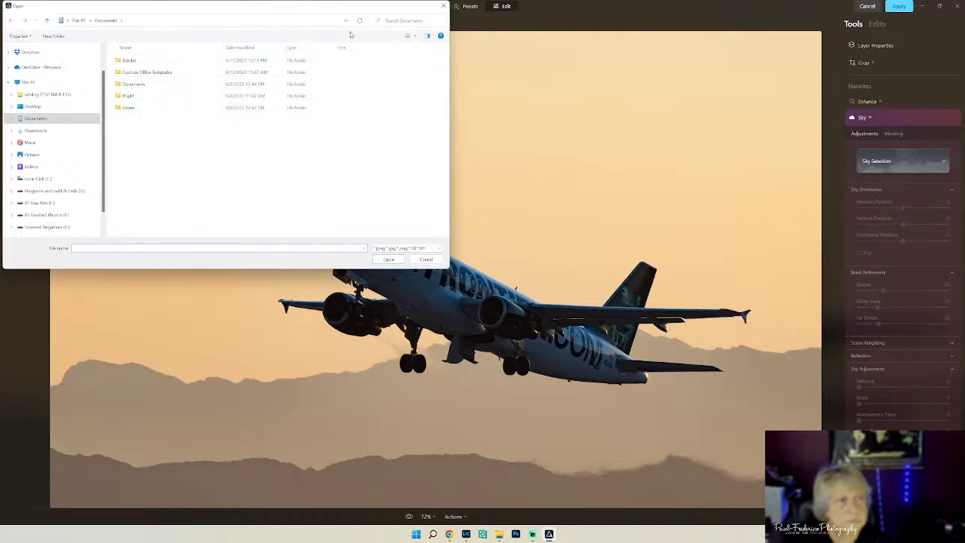
{"action": "left_click", "coordinate": [442, 6]}
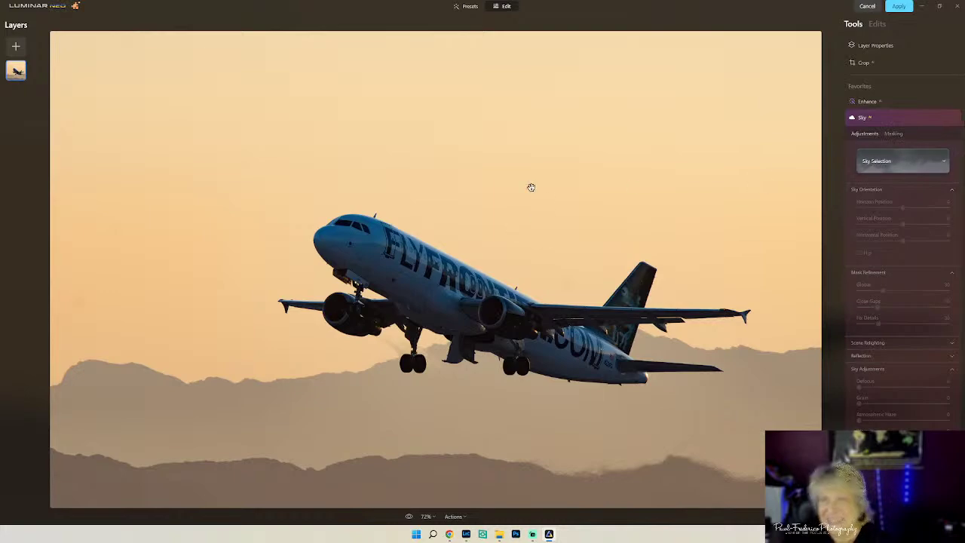
- Close Luminar Neo and compare filmstrip shots, settling on the Frontier jet against beige sky
{"action": "left_click", "coordinate": [957, 6]}
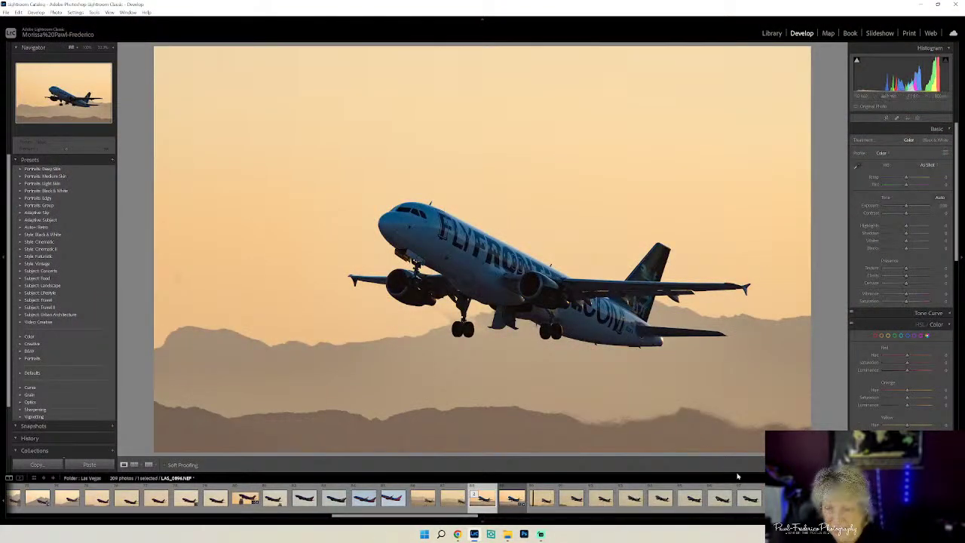
{"action": "left_click", "coordinate": [574, 501]}
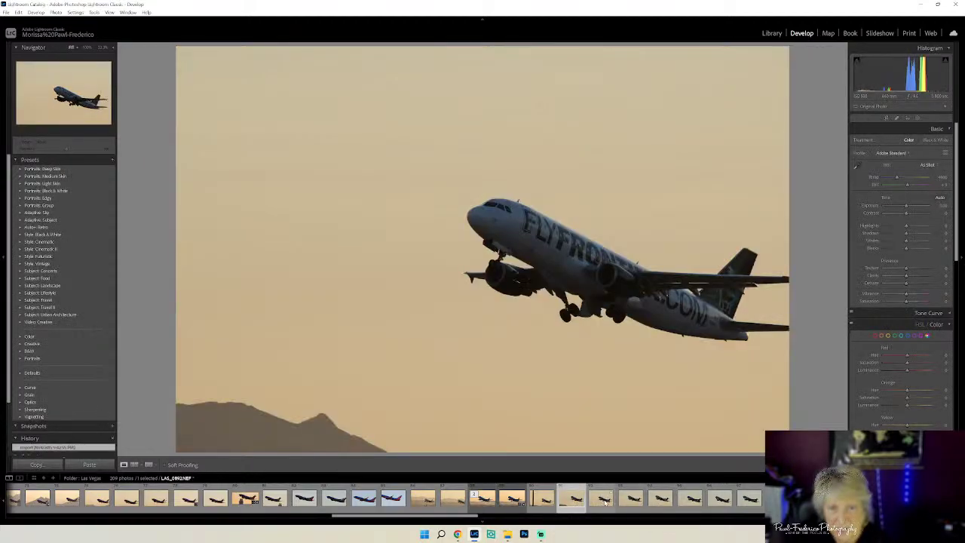
{"action": "left_click", "coordinate": [604, 501]}
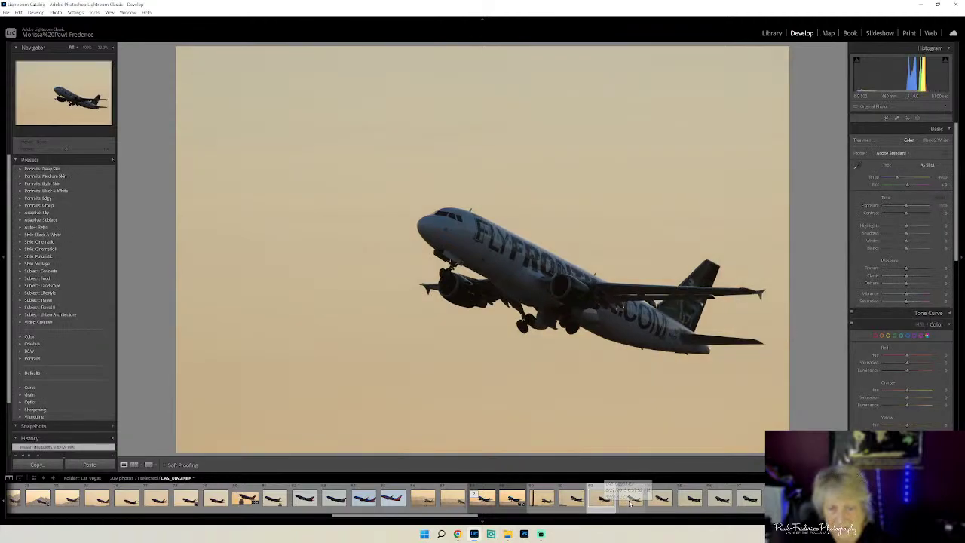
{"action": "left_click", "coordinate": [633, 501]}
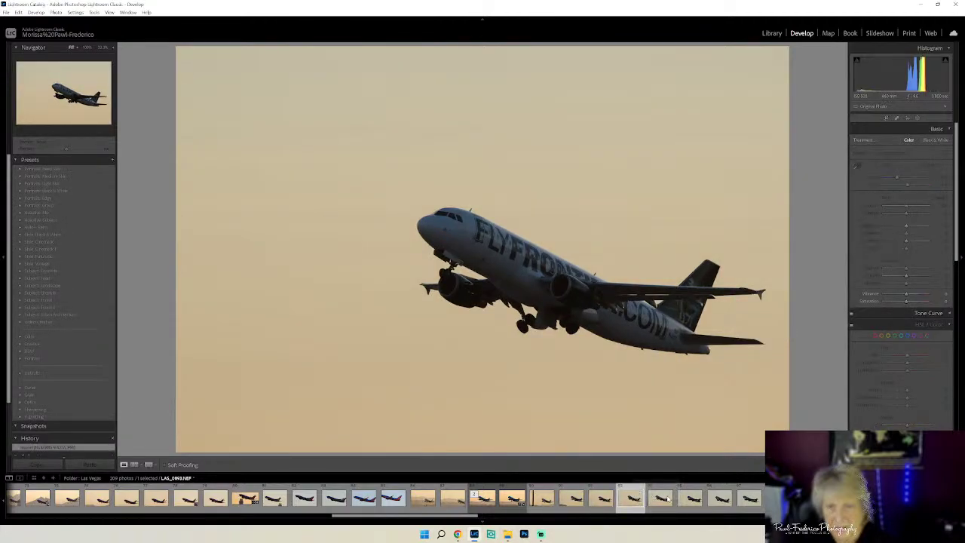
{"action": "left_click", "coordinate": [666, 501]}
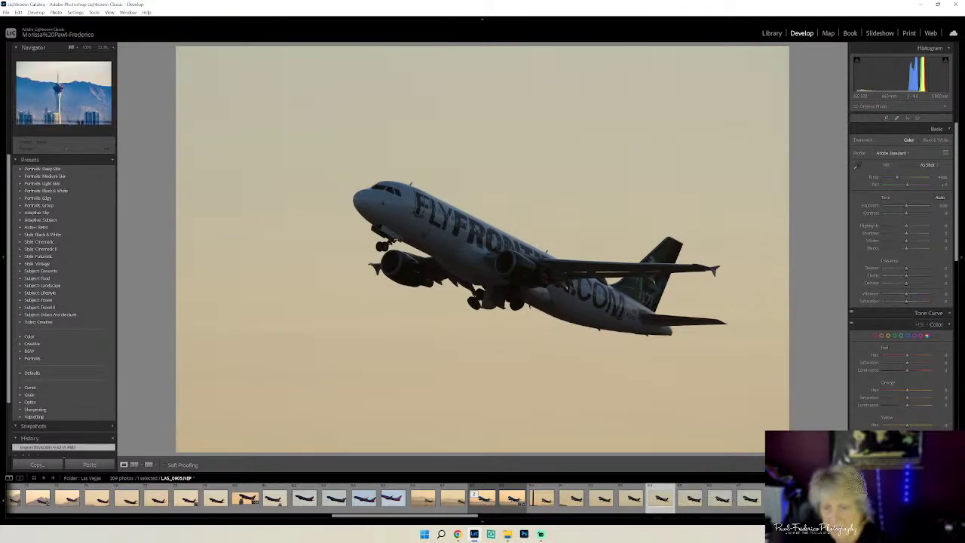
{"action": "left_click", "coordinate": [603, 498]}
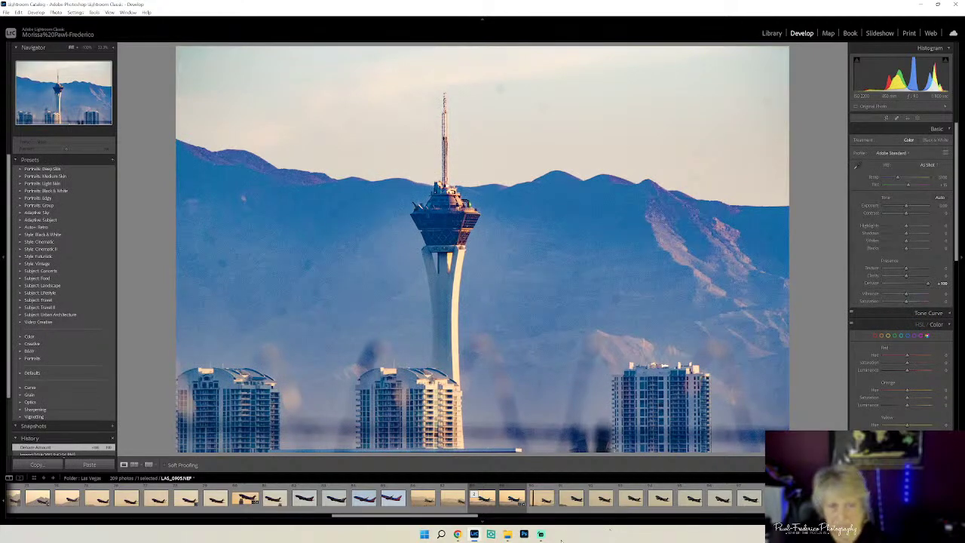
{"action": "left_click", "coordinate": [660, 499]}
{"action": "left_click", "coordinate": [692, 499]}
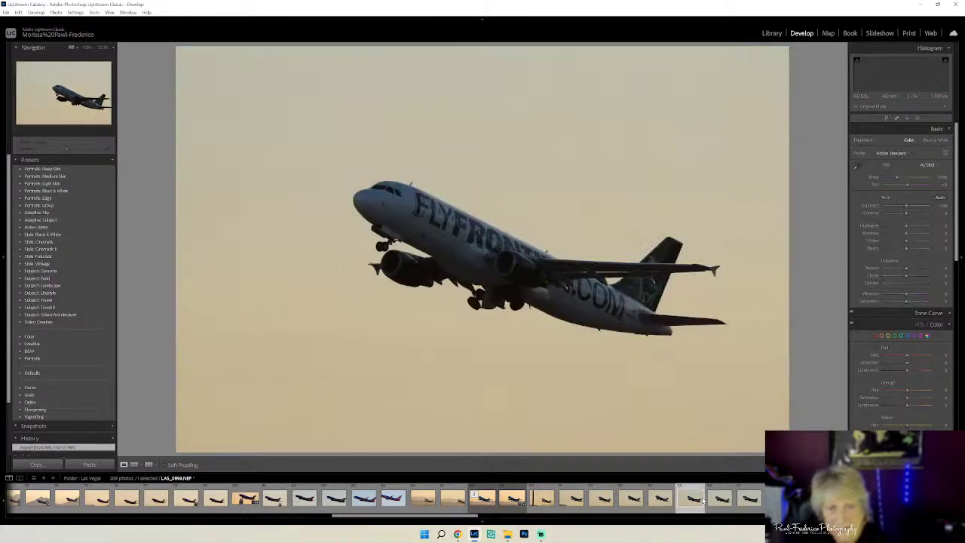
{"action": "left_click", "coordinate": [660, 499]}
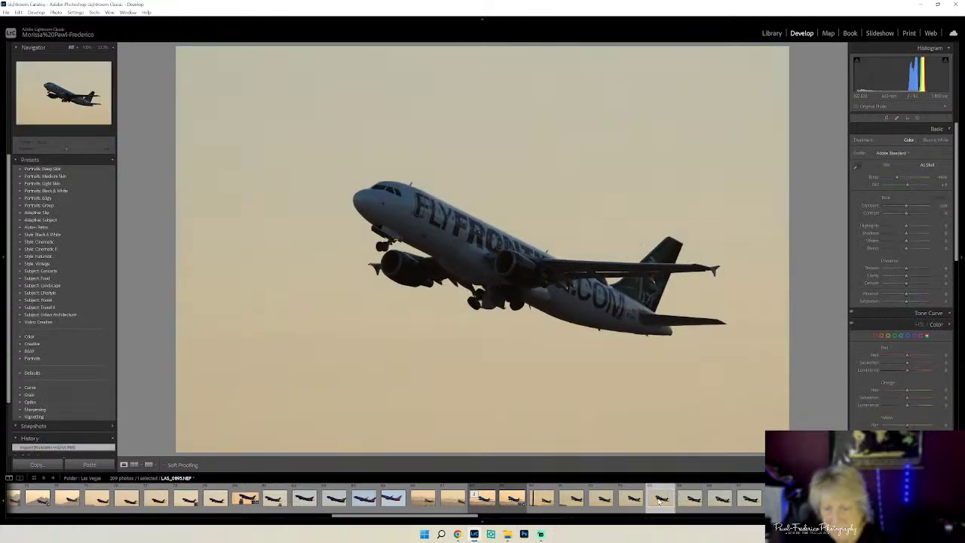
- Select the cropped Frontier photo, raise Clarity to +15 and nudge Exposure up slightly
{"action": "left_click", "coordinate": [780, 499]}
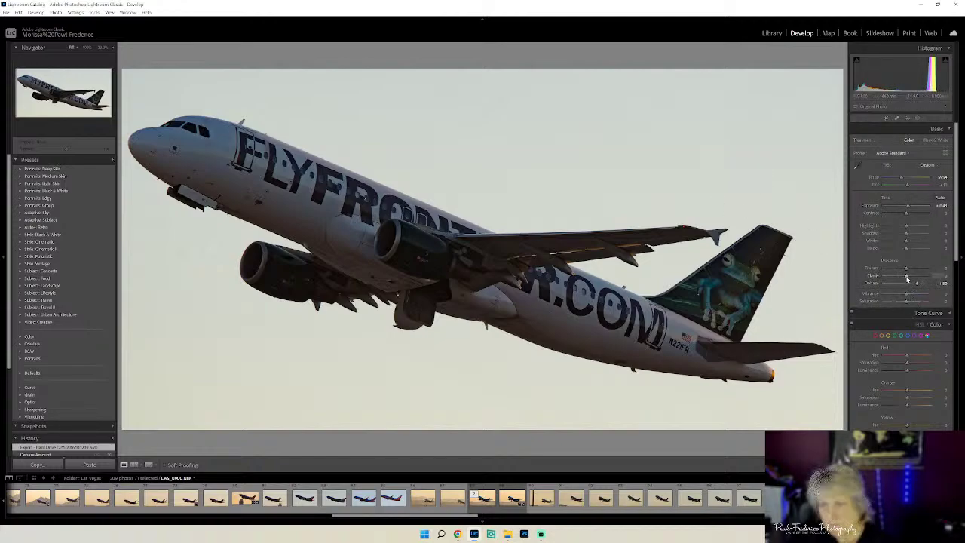
{"action": "left_click_drag", "start_coordinate": [907, 278], "coordinate": [911, 280]}
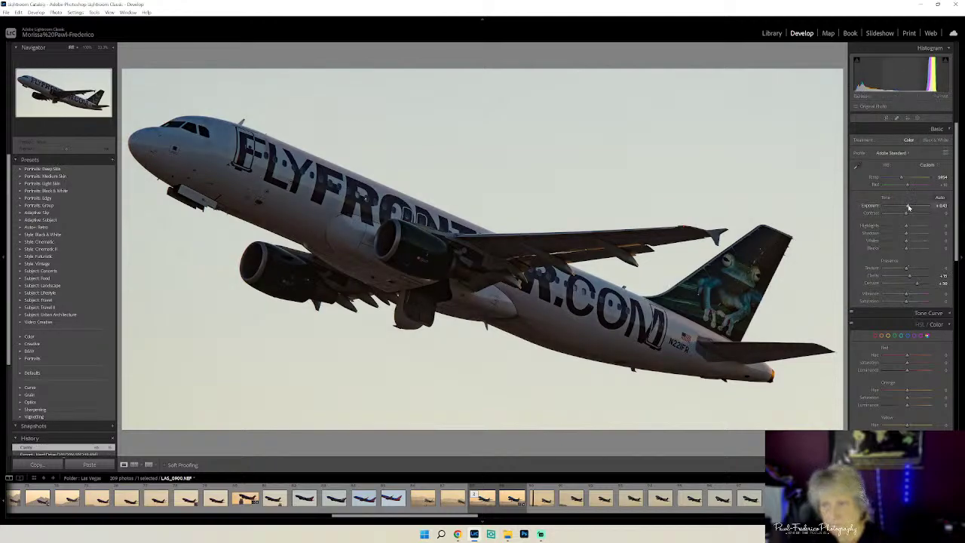
{"action": "left_click_drag", "start_coordinate": [908, 207], "coordinate": [911, 208]}
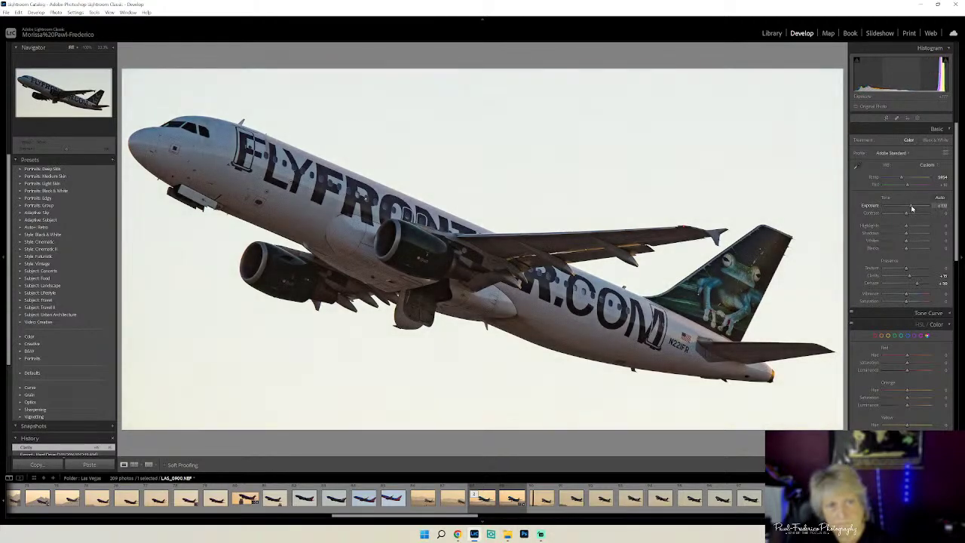
- Send an edited copy with Lightroom adjustments to Luminar Neo via Edit In
{"action": "right_click", "coordinate": [675, 218]}
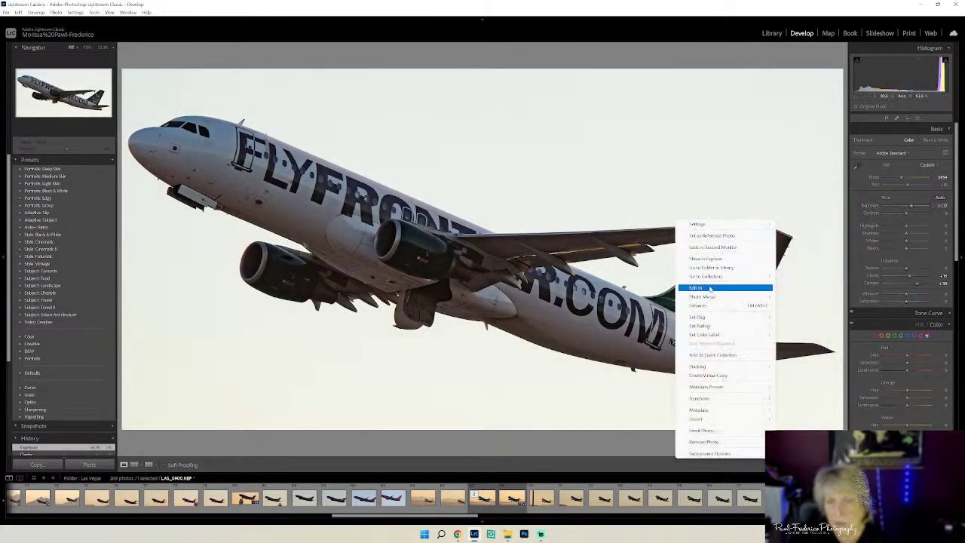
{"action": "mouse_move", "coordinate": [739, 290]}
{"action": "left_click", "coordinate": [800, 325]}
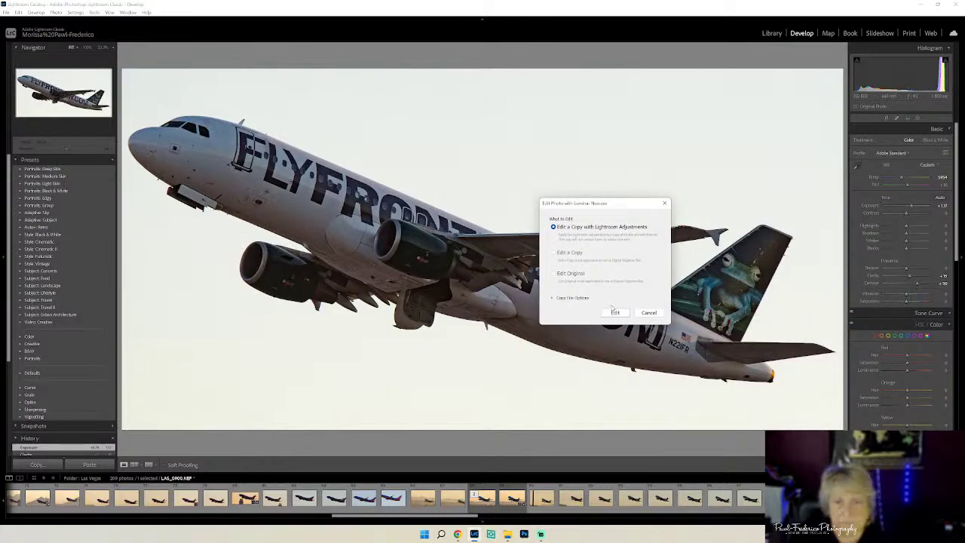
{"action": "left_click", "coordinate": [614, 312]}
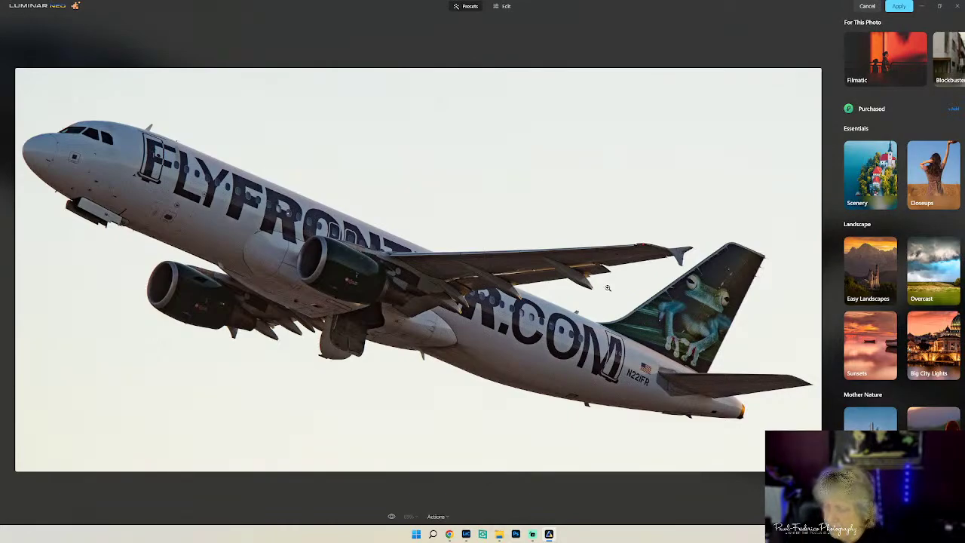
- In the Edit tools, swap the plain beige sky for the Dramatic Sunset 1 sky
{"action": "left_click", "coordinate": [504, 6]}
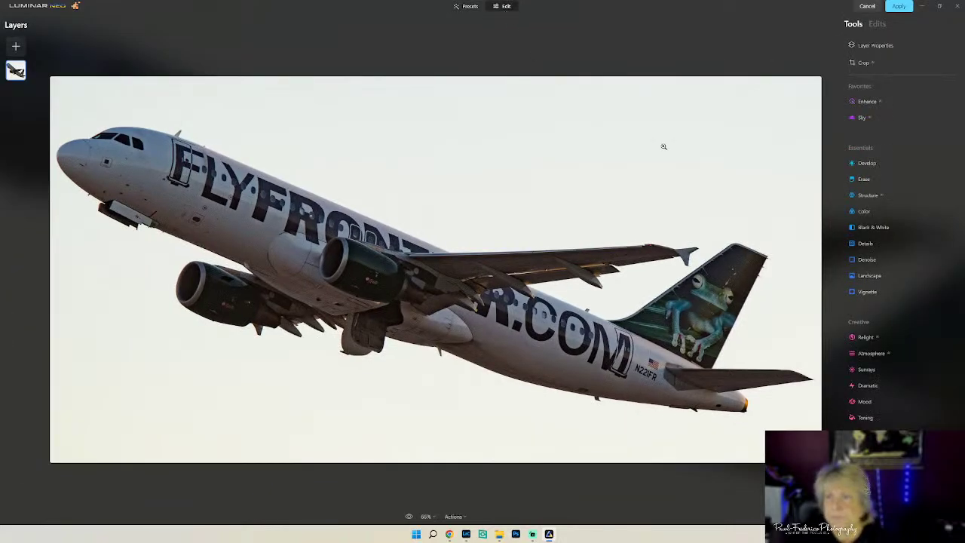
{"action": "left_click", "coordinate": [874, 118]}
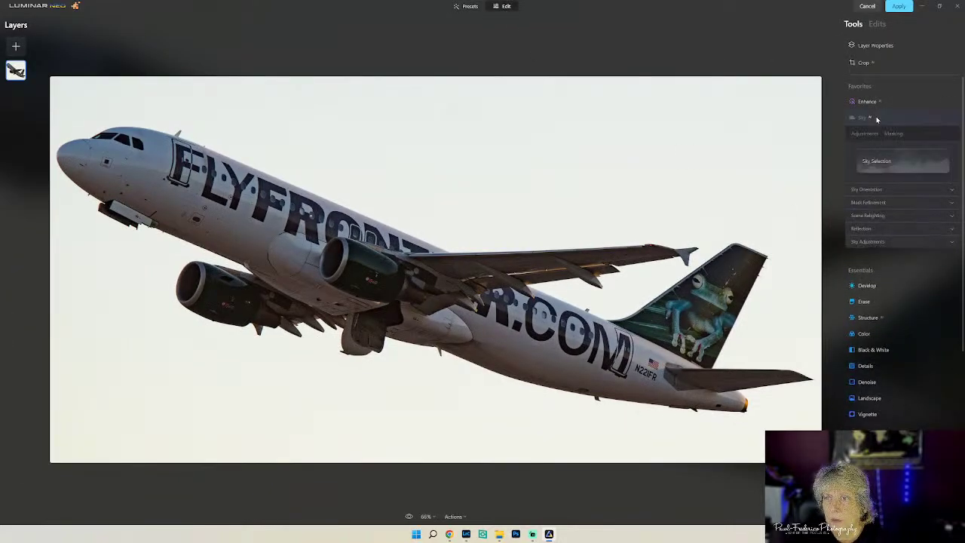
{"action": "left_click", "coordinate": [899, 170]}
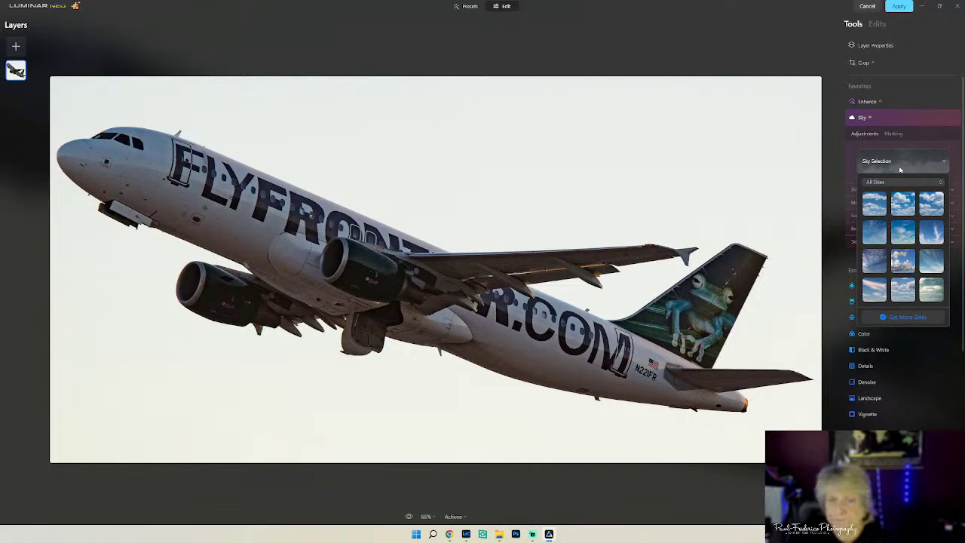
{"action": "scroll", "coordinate": [929, 261], "scroll_direction": "down", "scroll_amount": 3}
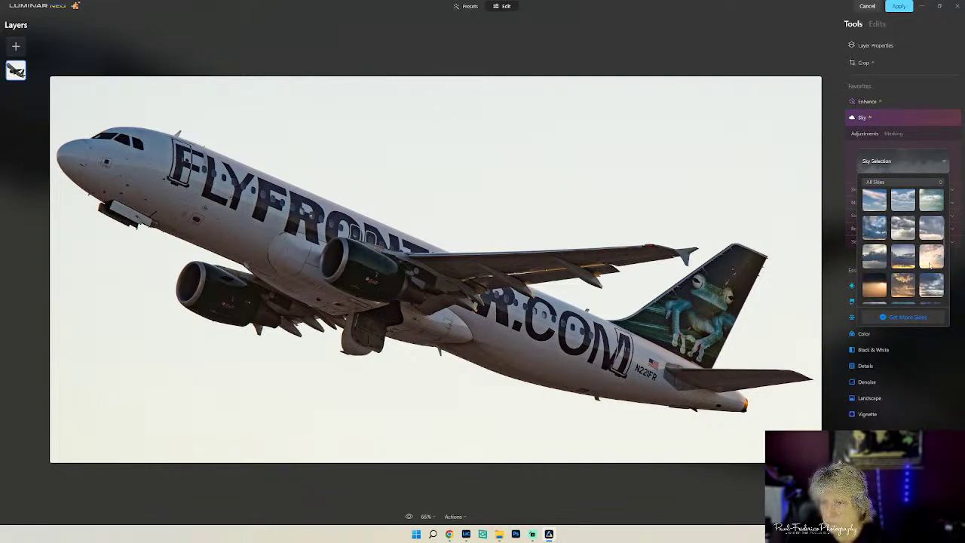
{"action": "left_click", "coordinate": [930, 262]}
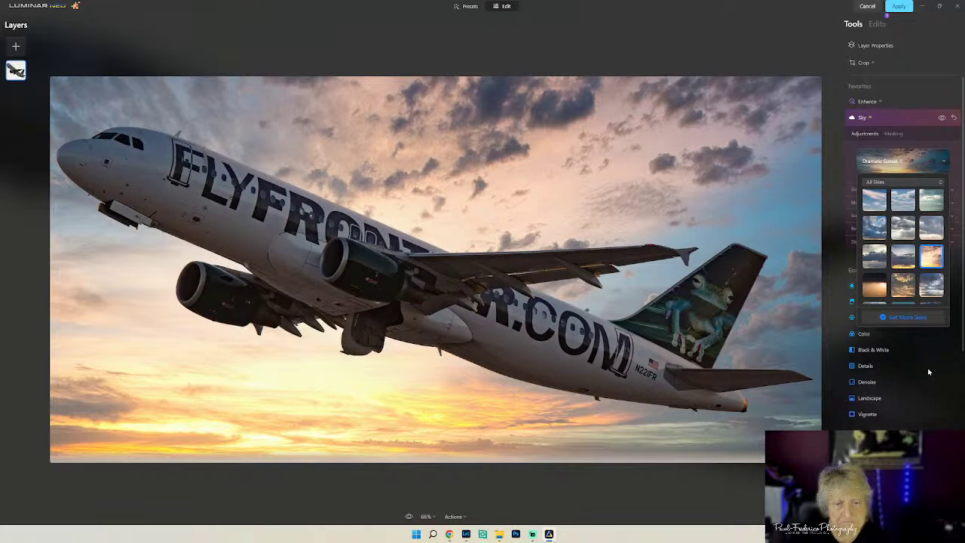
{"action": "left_click", "coordinate": [925, 362]}
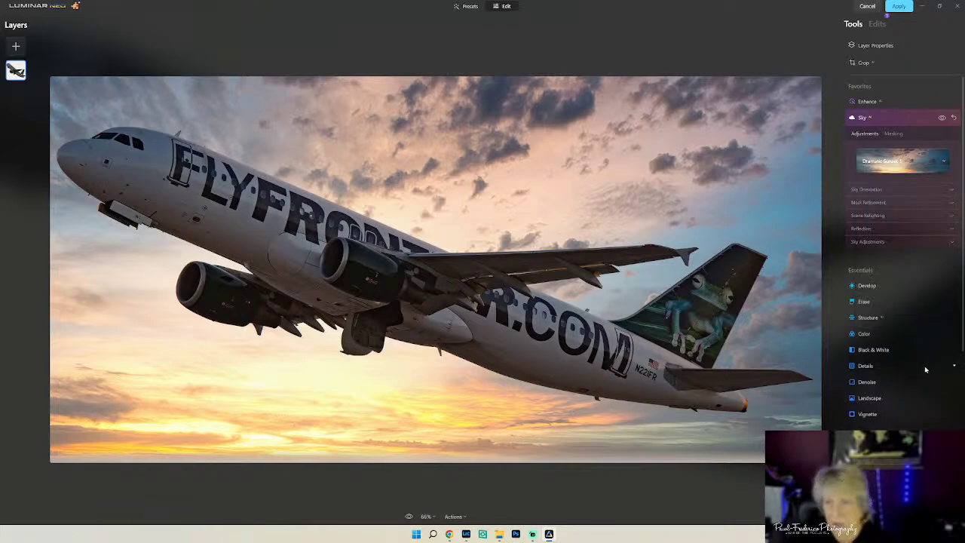
- Lower the sky's Horizon Position to -100 and shift its Vertical Position to -11
{"action": "left_click", "coordinate": [913, 189]}
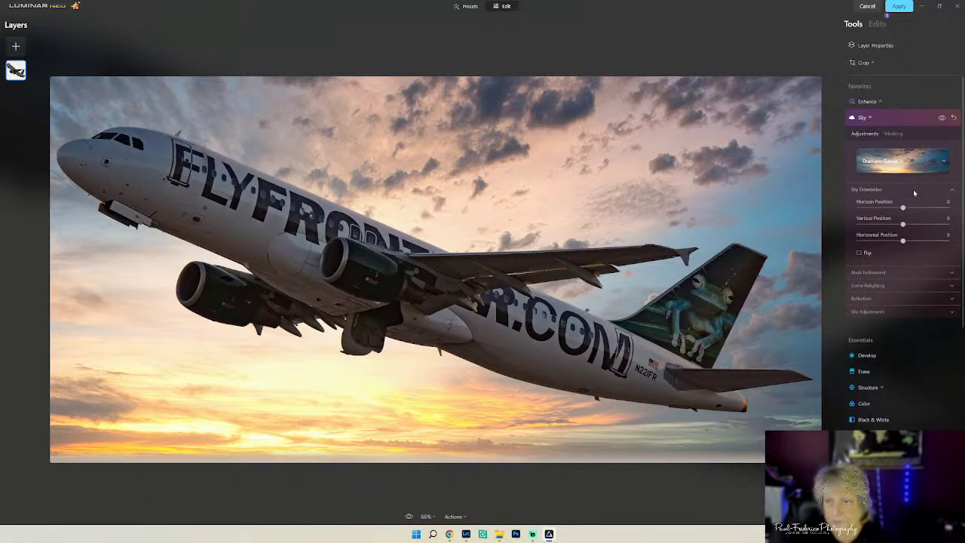
{"action": "left_click_drag", "start_coordinate": [902, 208], "coordinate": [858, 212]}
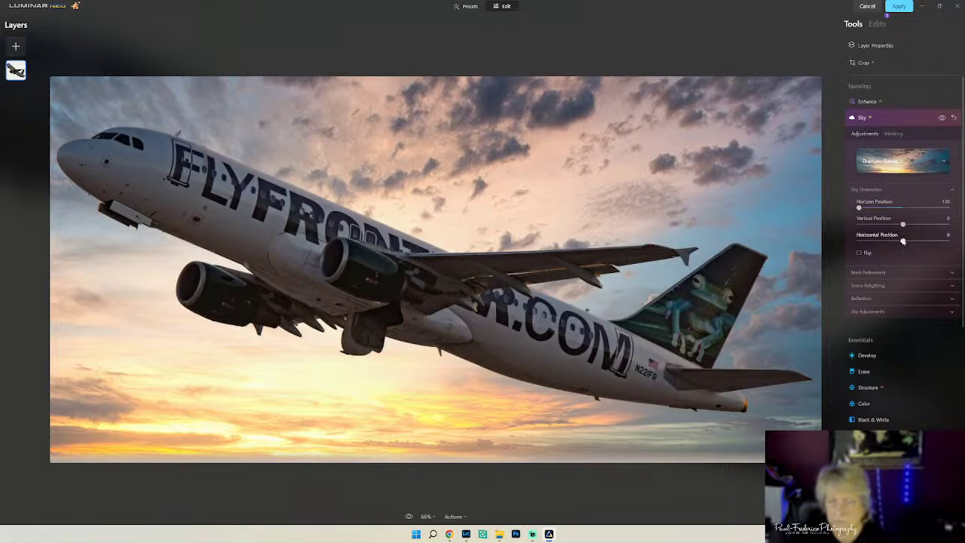
{"action": "left_click_drag", "start_coordinate": [902, 241], "coordinate": [903, 241]}
{"action": "left_click_drag", "start_coordinate": [903, 226], "coordinate": [899, 226]}
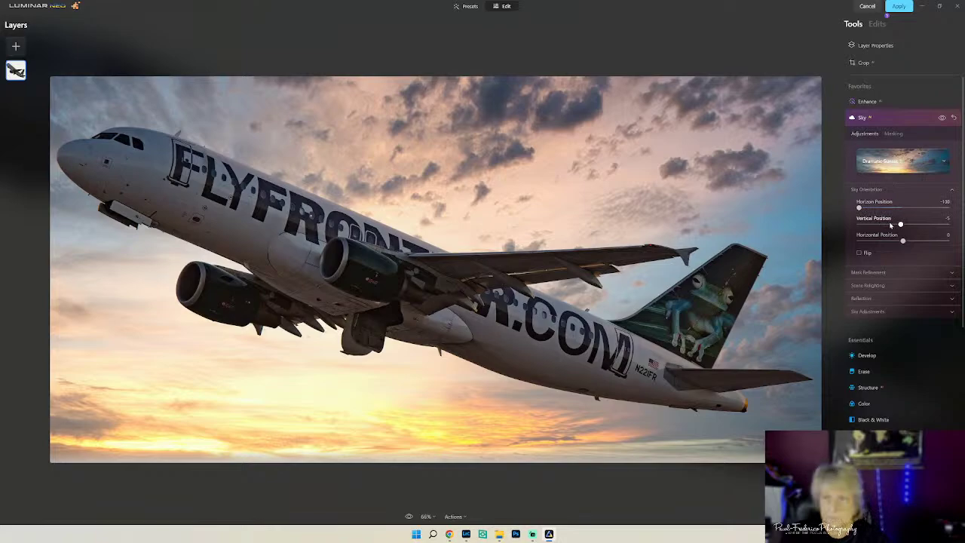
{"action": "left_click_drag", "start_coordinate": [901, 224], "coordinate": [899, 227]}
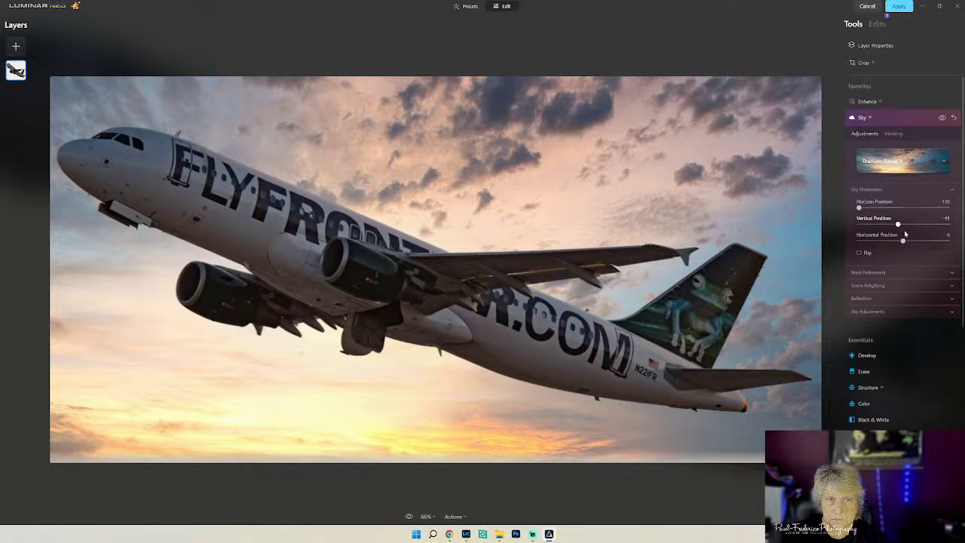
{"action": "left_click", "coordinate": [902, 284]}
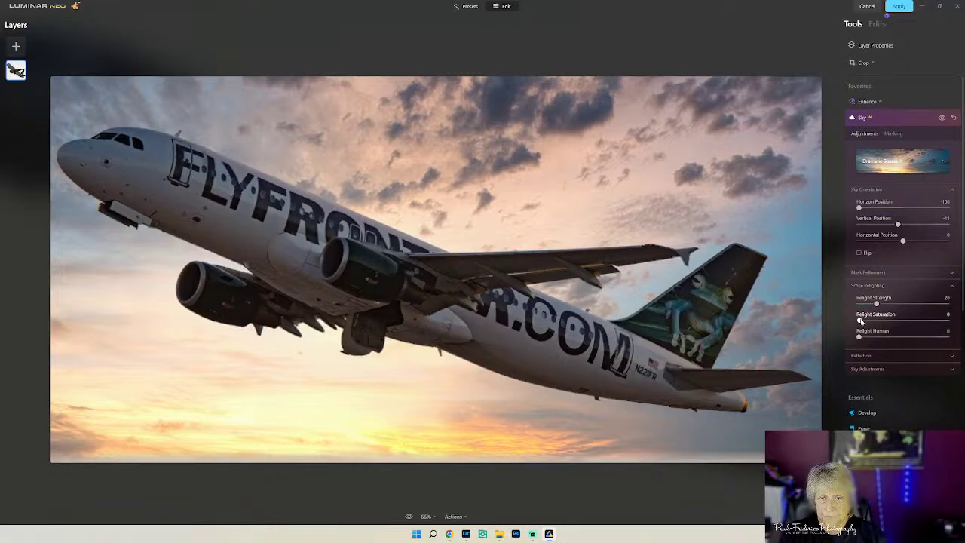
- Relight the jet with Relight Saturation 17 and Relight Strength 47
{"action": "left_click_drag", "start_coordinate": [859, 320], "coordinate": [901, 305]}
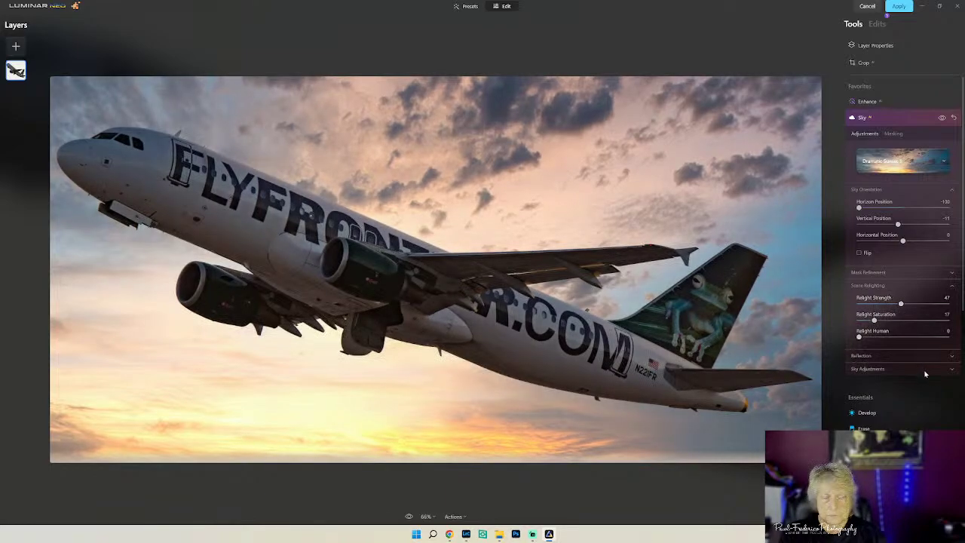
{"action": "left_click", "coordinate": [896, 361]}
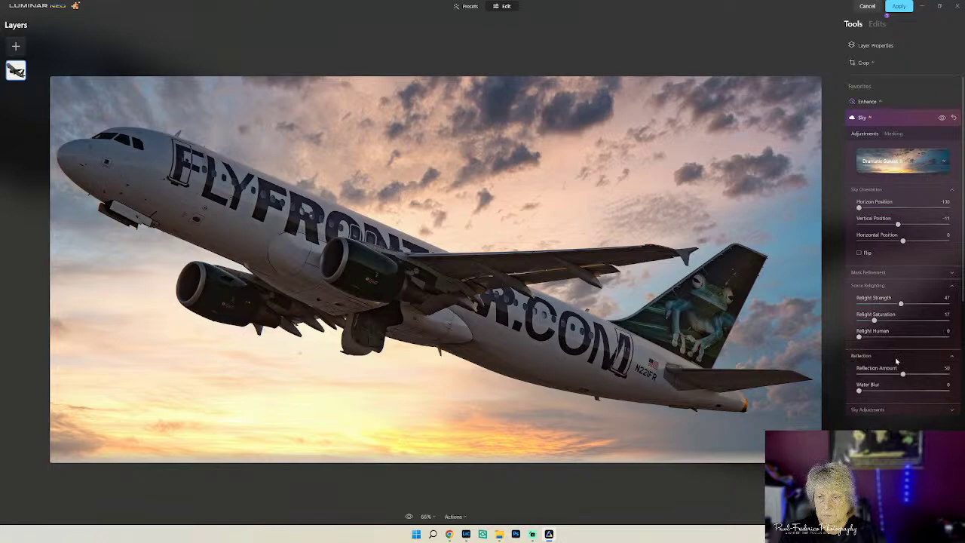
{"action": "left_click", "coordinate": [888, 411]}
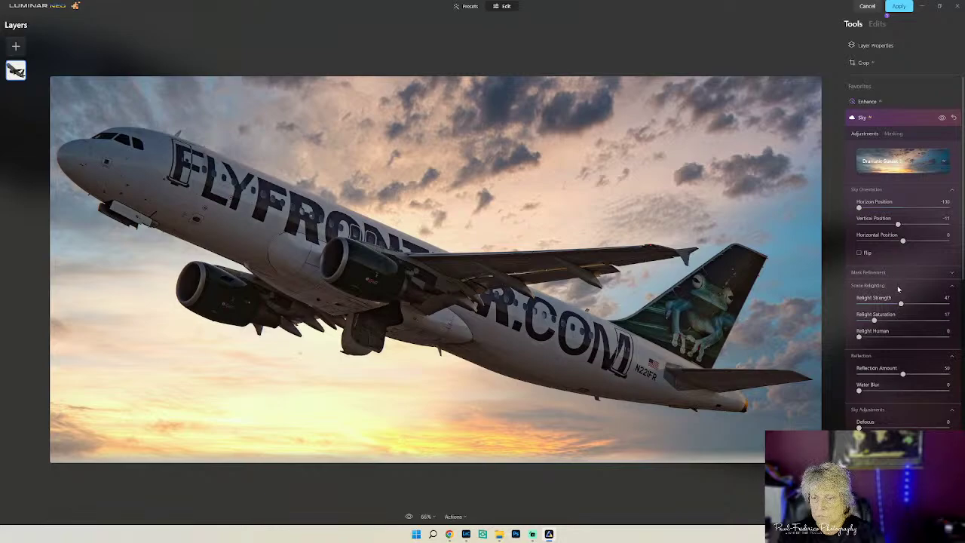
{"action": "scroll", "coordinate": [897, 285], "scroll_direction": "down", "scroll_amount": 3}
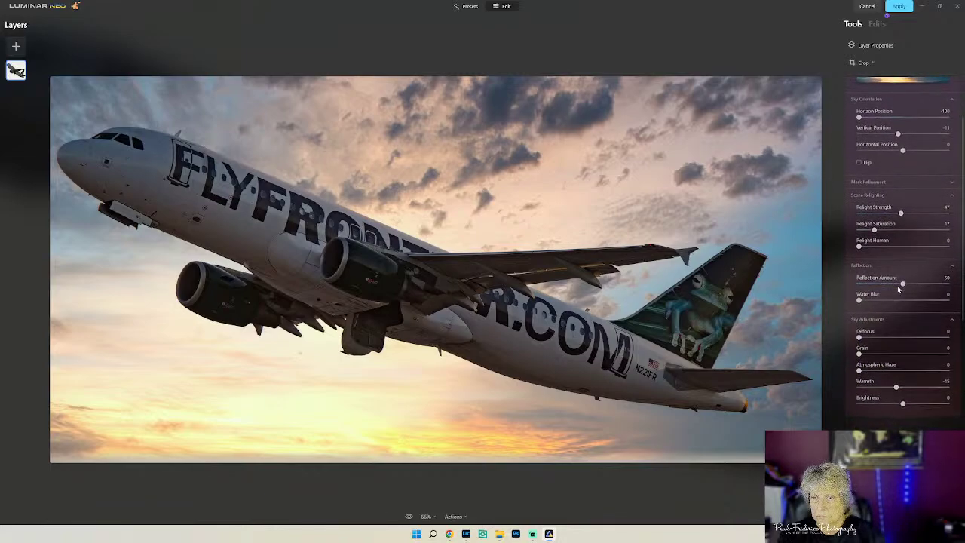
{"action": "scroll", "coordinate": [898, 289], "scroll_direction": "down", "scroll_amount": 5}
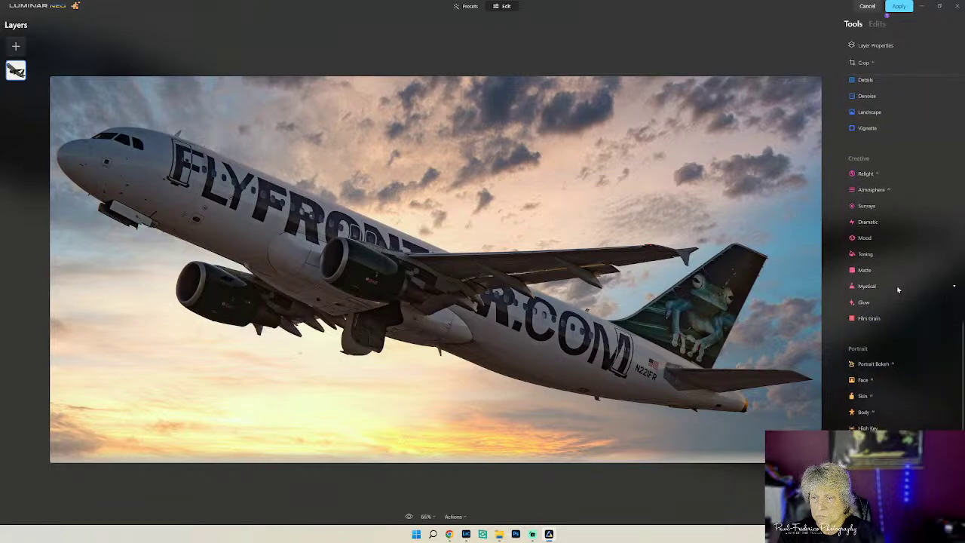
- Raise the Atmosphere Depth for thicker fog and apply the Luminar edits back to Lightroom
{"action": "left_click", "coordinate": [859, 190]}
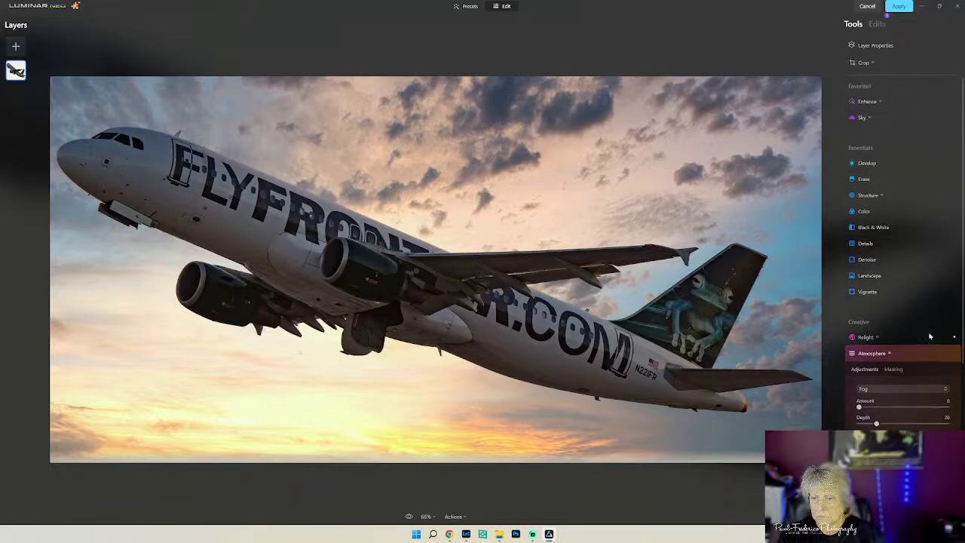
{"action": "left_click_drag", "start_coordinate": [877, 425], "coordinate": [917, 424]}
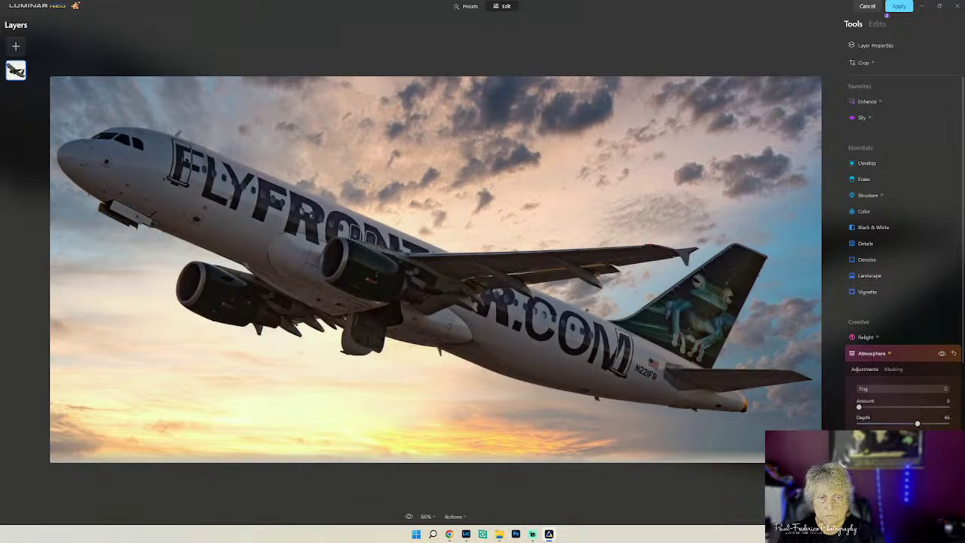
{"action": "left_click", "coordinate": [902, 7]}
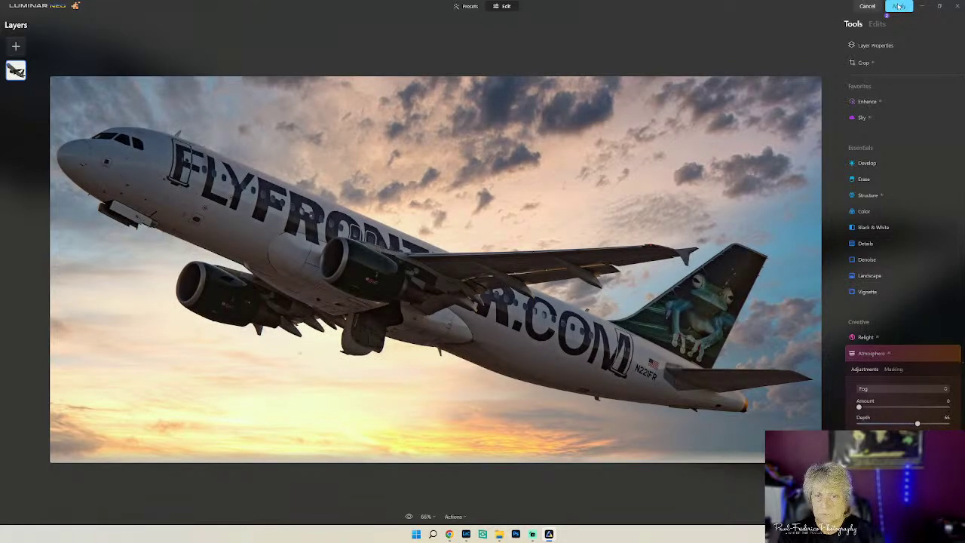
{"action": "mouse_move", "coordinate": [532, 533]}
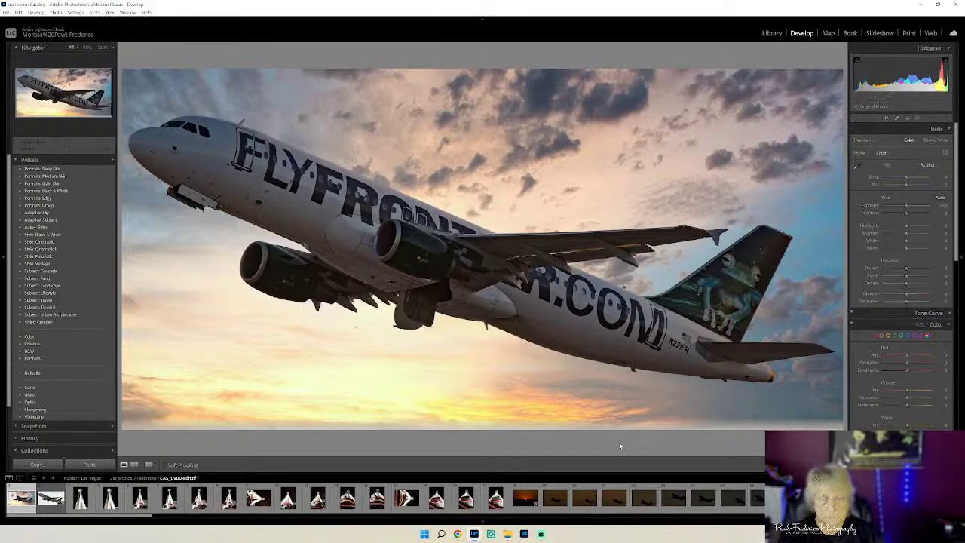
- Rotate the jet photo slightly and tighten its crop, then commit it
{"action": "left_click", "coordinate": [885, 118]}
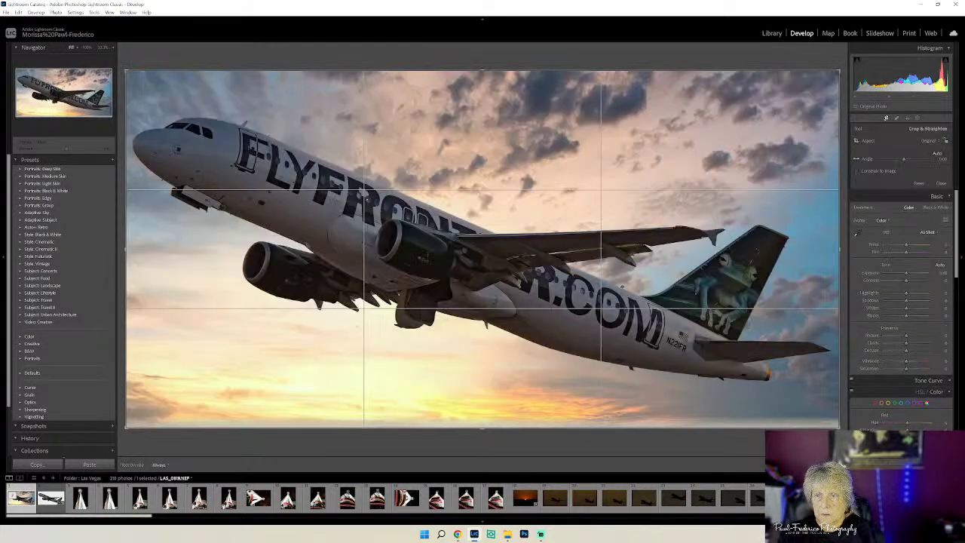
{"action": "left_click_drag", "start_coordinate": [354, 317], "coordinate": [359, 330]}
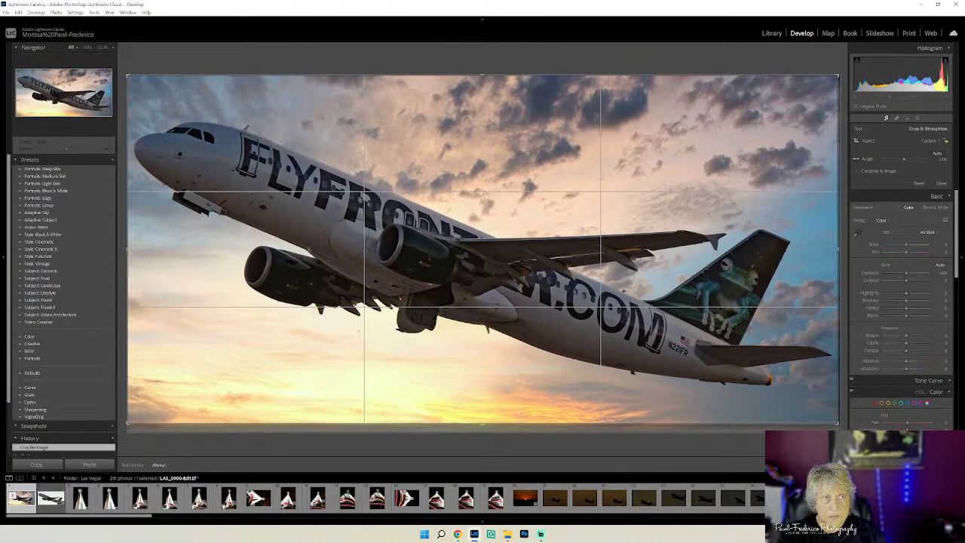
{"action": "key", "text": "Return"}
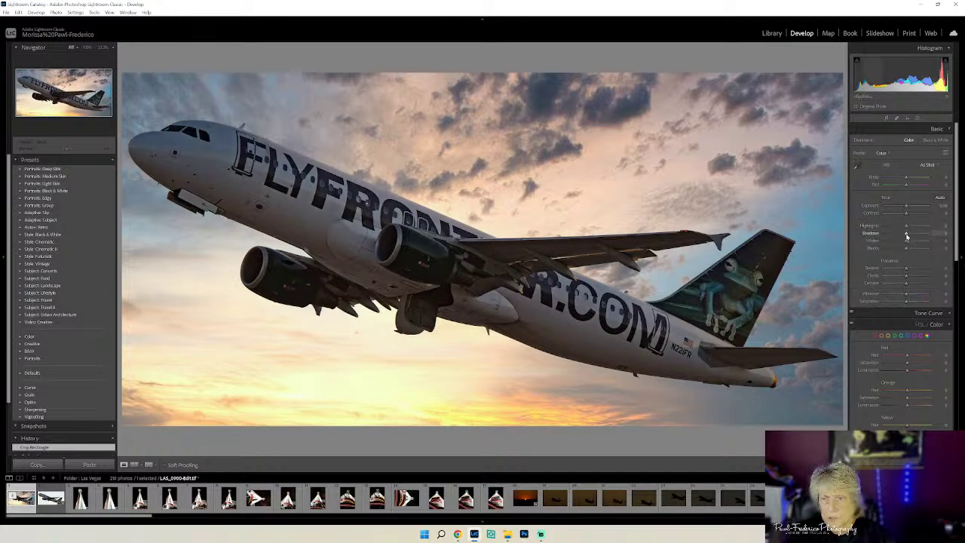
- Lift Shadows to about +53 and pull Blacks down slightly
{"action": "left_click_drag", "start_coordinate": [906, 235], "coordinate": [926, 246]}
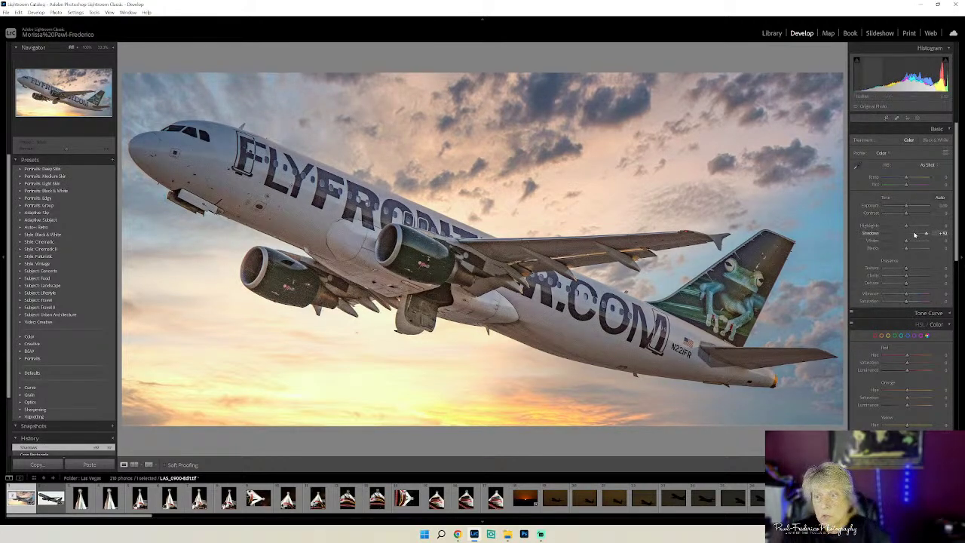
{"action": "left_click_drag", "start_coordinate": [926, 235], "coordinate": [918, 235]}
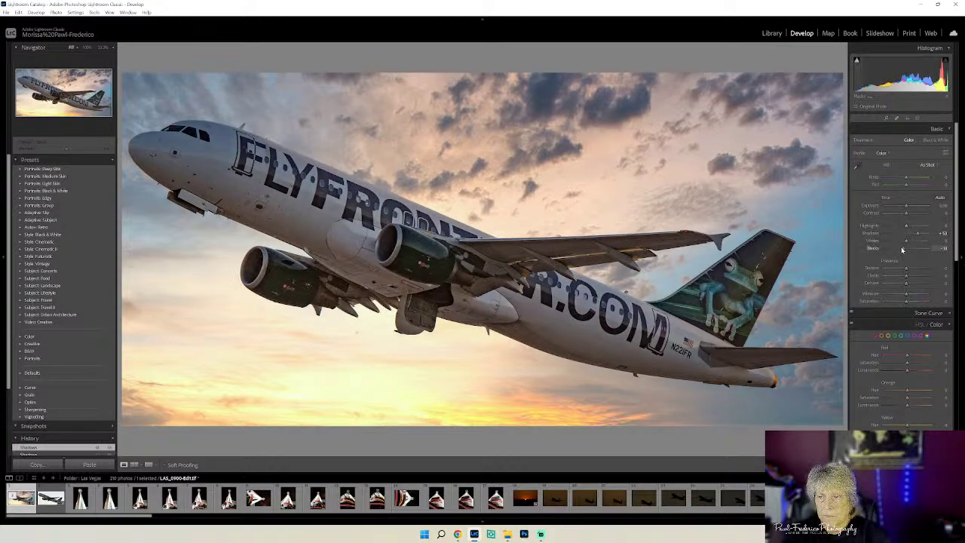
{"action": "left_click_drag", "start_coordinate": [905, 248], "coordinate": [903, 249]}
- Send a copy of the jet photo to Topaz DeNoise AI through Edit In
{"action": "right_click", "coordinate": [394, 184]}
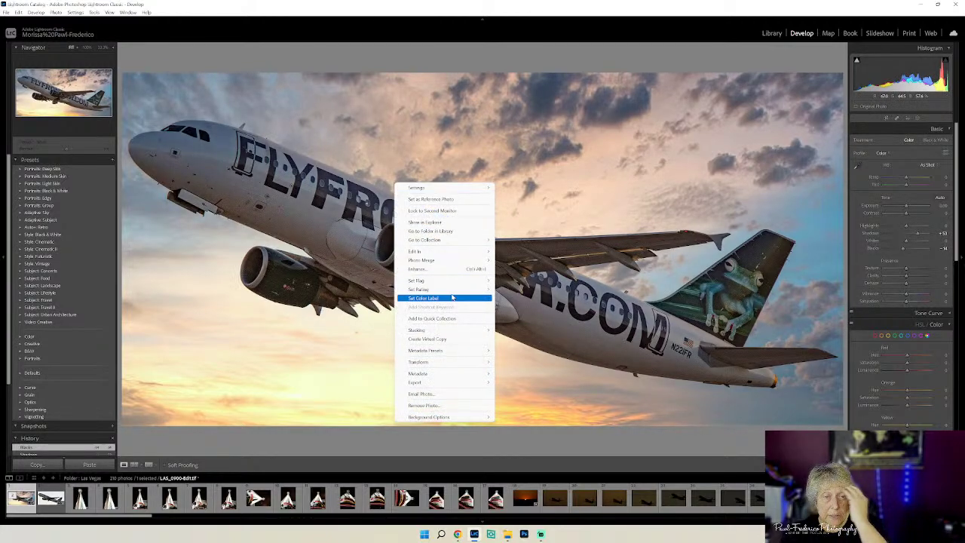
{"action": "mouse_move", "coordinate": [444, 251]}
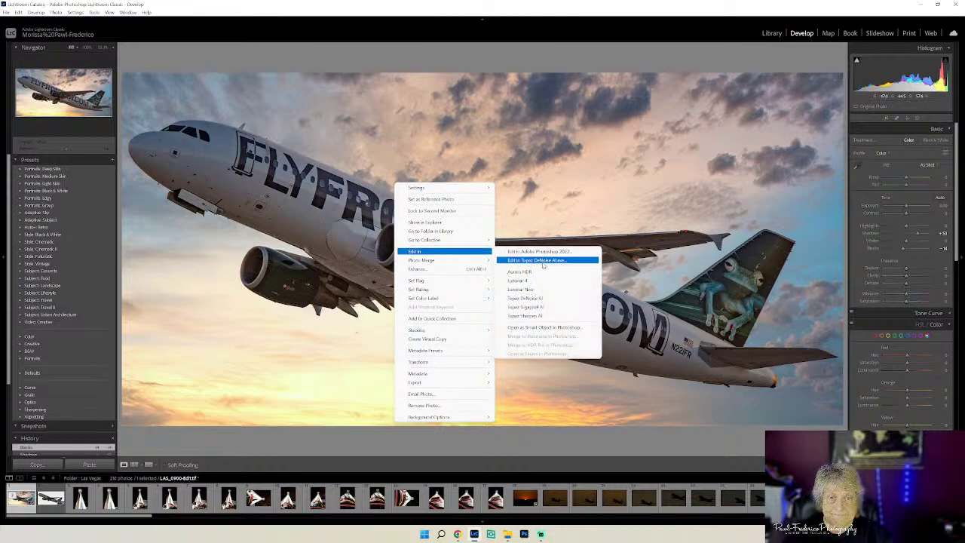
{"action": "left_click", "coordinate": [541, 299]}
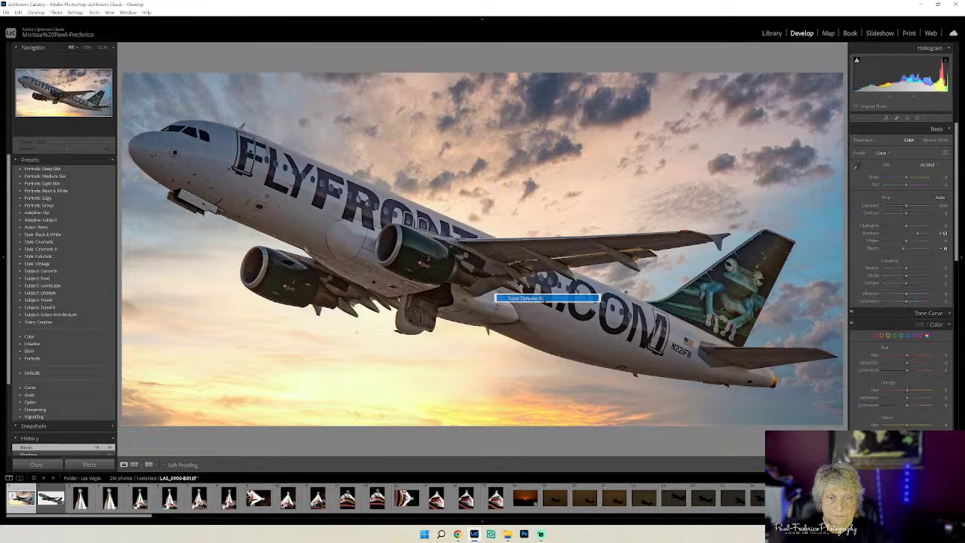
{"action": "left_click", "coordinate": [615, 323]}
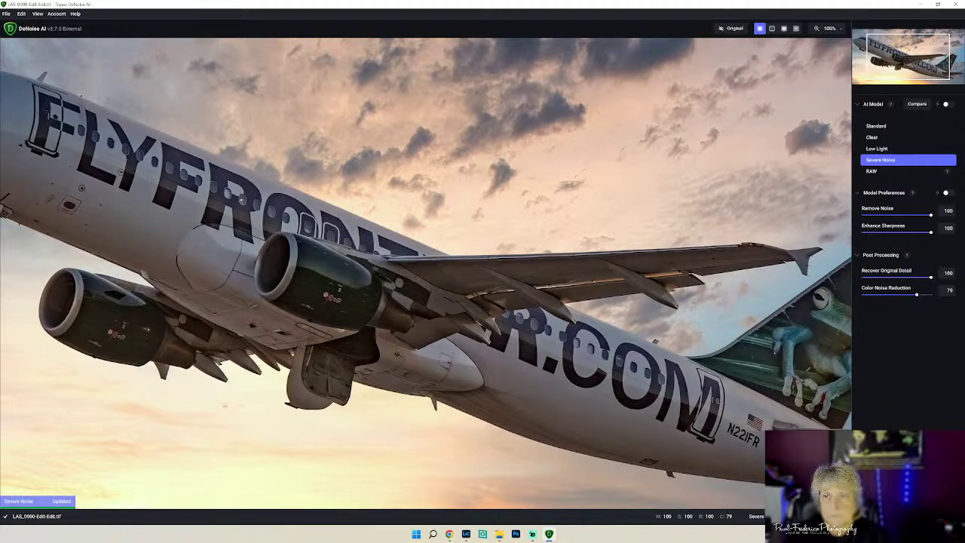
- Fit the photo to view, compare against the original, and apply Severe Noise reduction
{"action": "left_click", "coordinate": [830, 29]}
{"action": "left_click", "coordinate": [825, 55]}
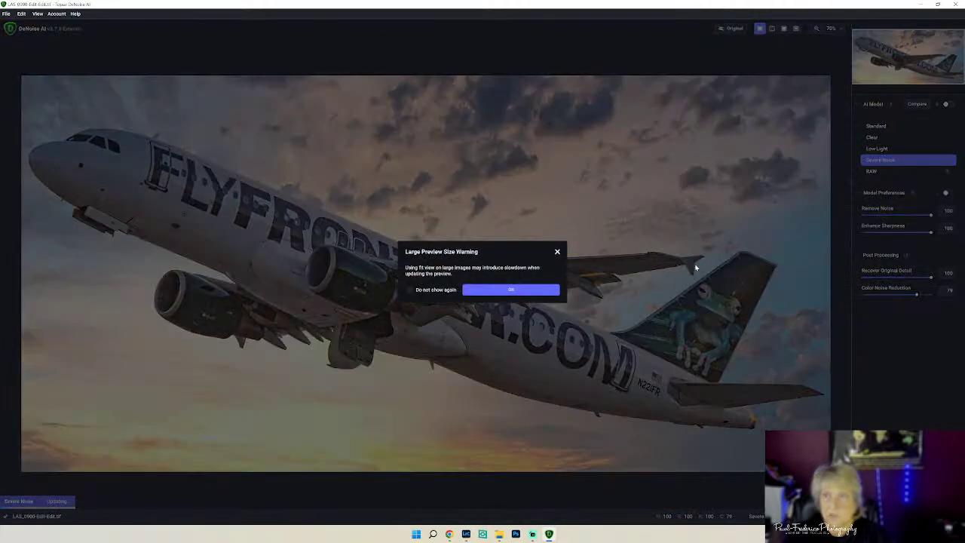
{"action": "left_click", "coordinate": [502, 290]}
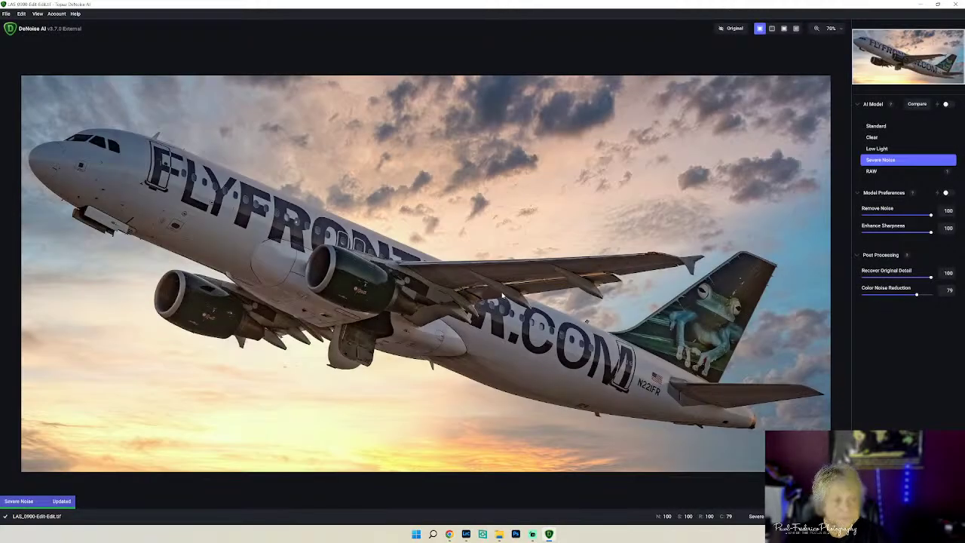
{"action": "left_click", "coordinate": [730, 30]}
{"action": "left_click", "coordinate": [730, 30]}
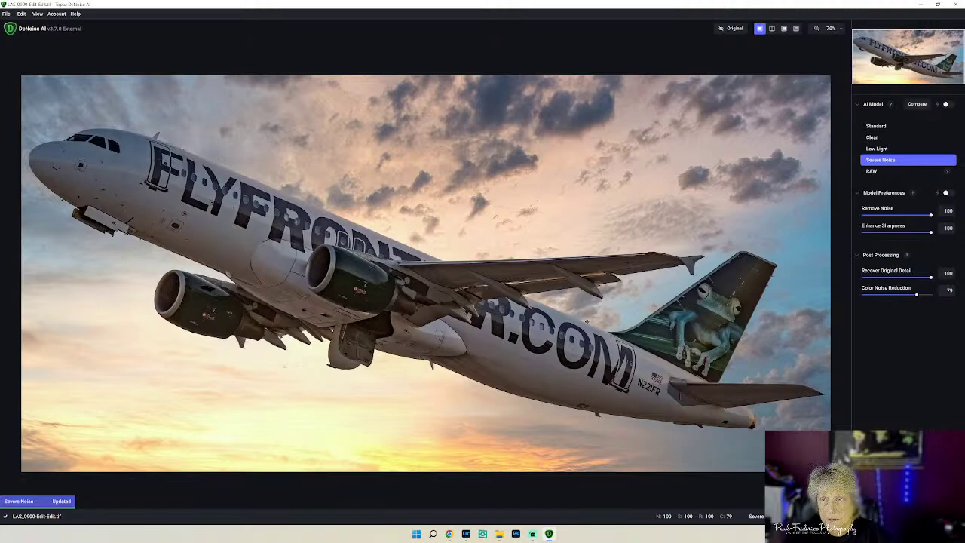
{"action": "left_click", "coordinate": [931, 516]}
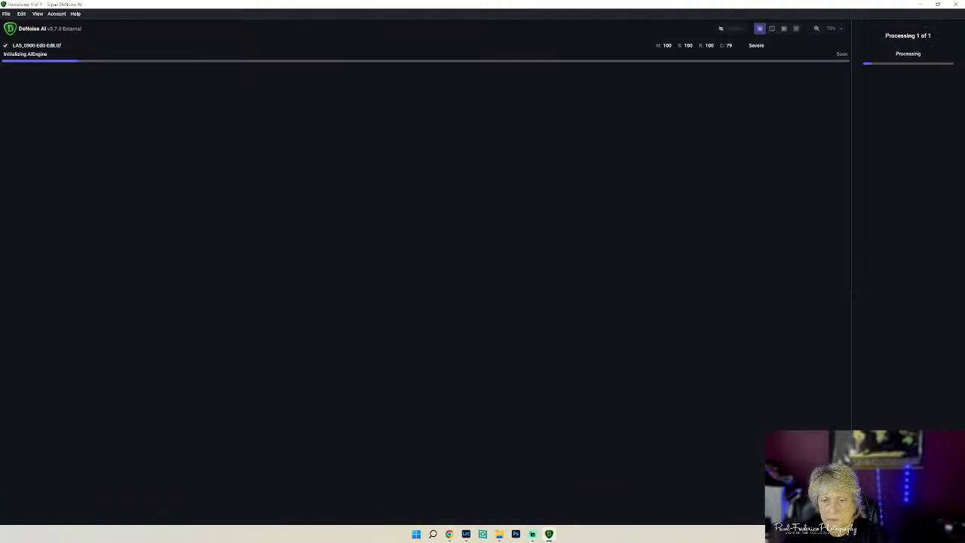
{"action": "left_click", "coordinate": [466, 535]}
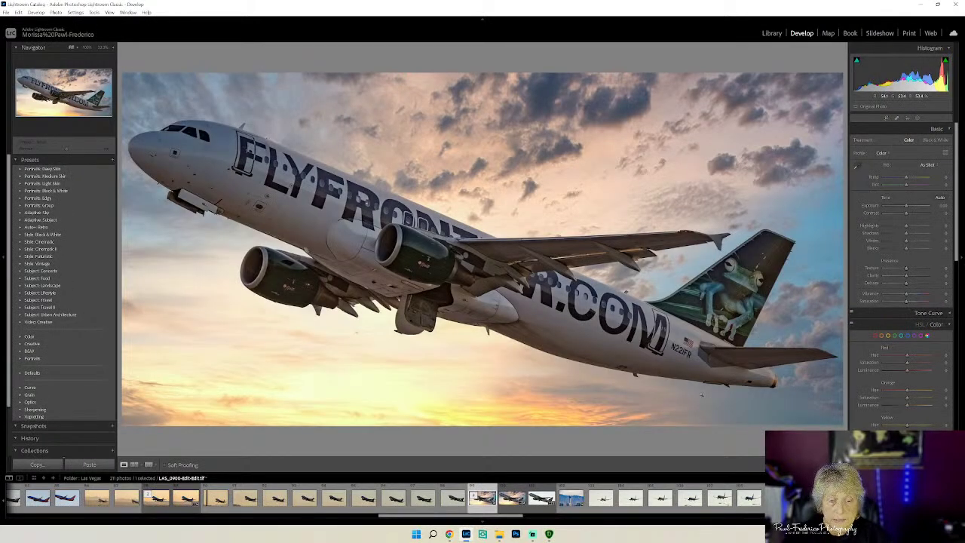
- Compare the sunset and original jet versions, then select the edited TIF in Library
{"action": "left_click", "coordinate": [541, 499]}
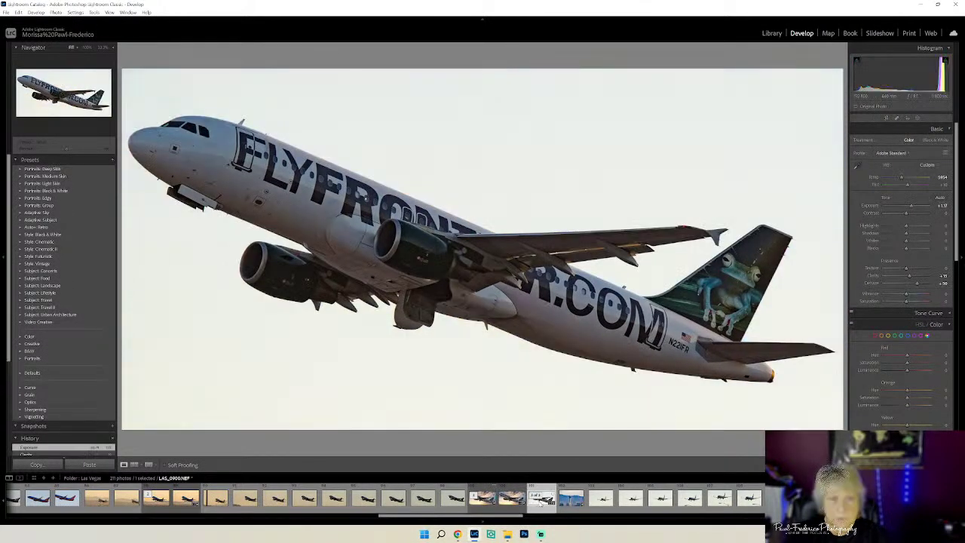
{"action": "left_click", "coordinate": [485, 506]}
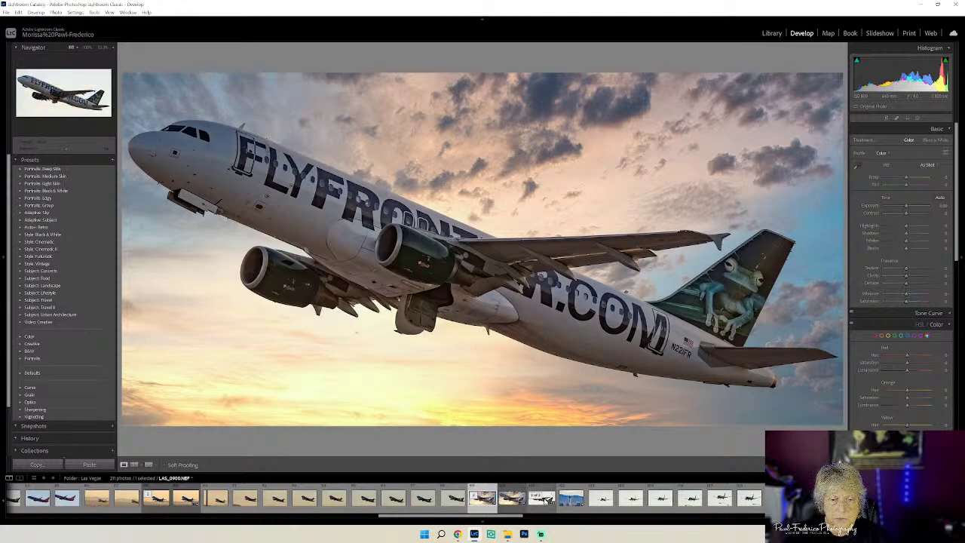
{"action": "left_click", "coordinate": [542, 499]}
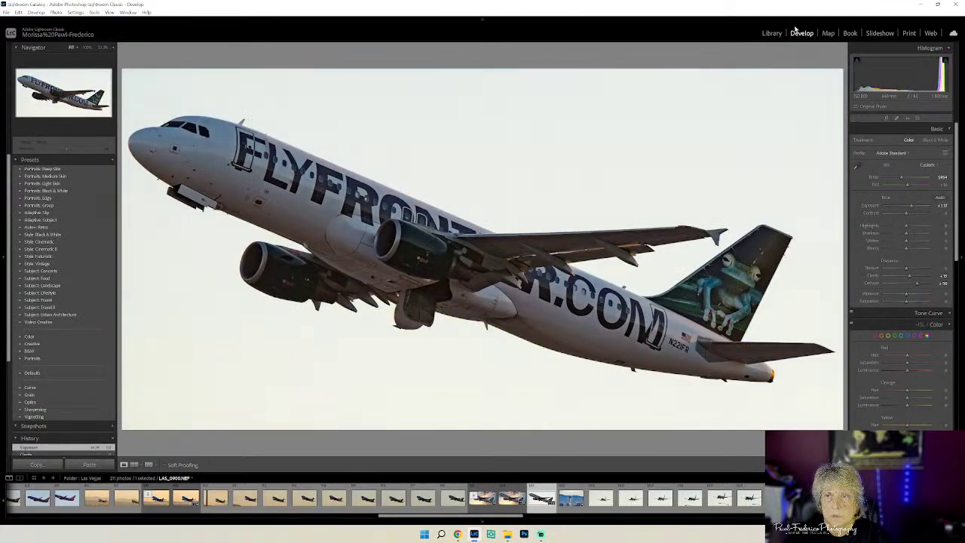
{"action": "left_click", "coordinate": [770, 33]}
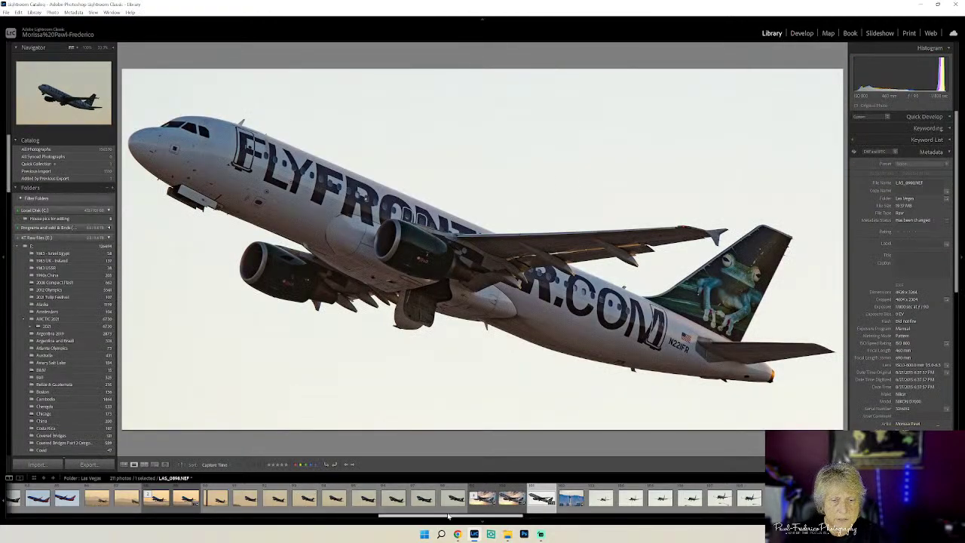
{"action": "left_click", "coordinate": [494, 502]}
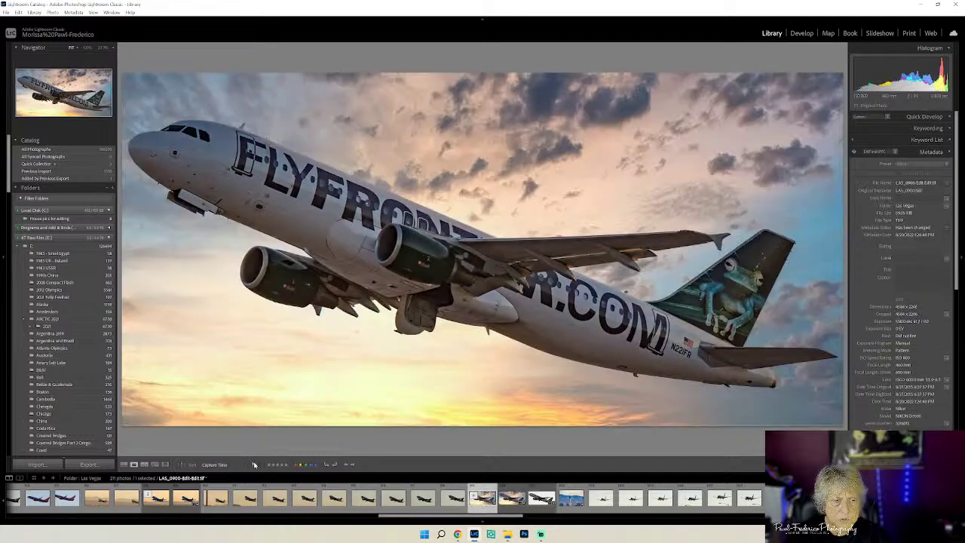
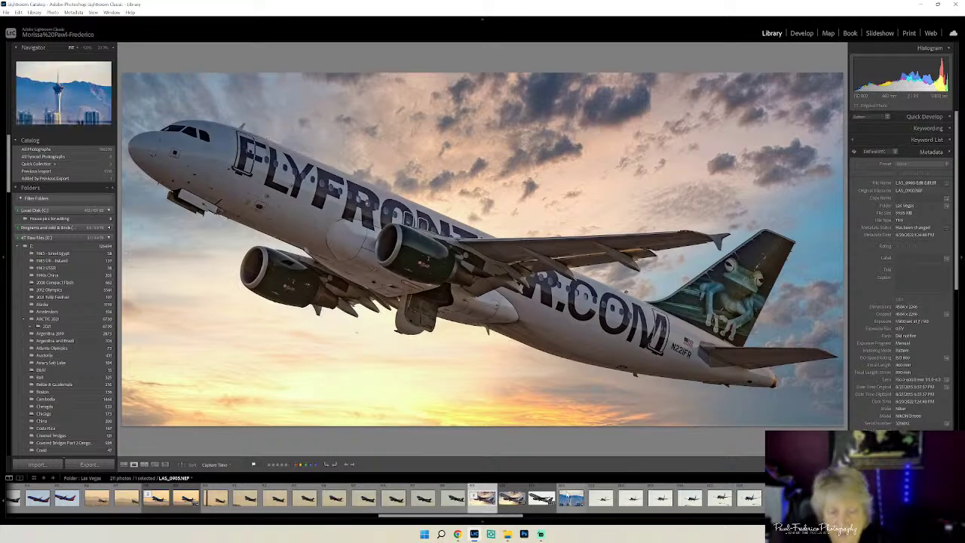
- Step through the first landing-plane photos to a closer shot of the landing Southwest jet
{"action": "left_click", "coordinate": [188, 499]}
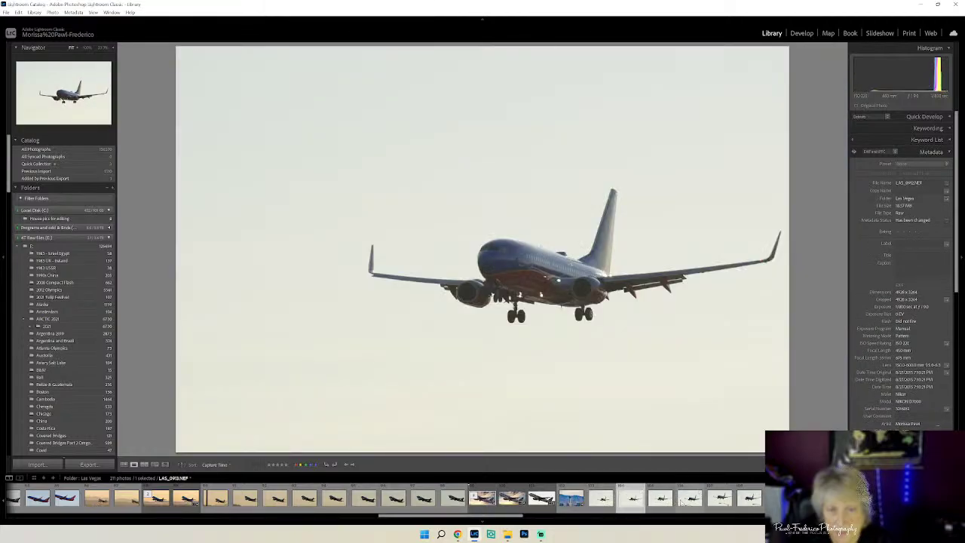
{"action": "key", "text": "Right"}
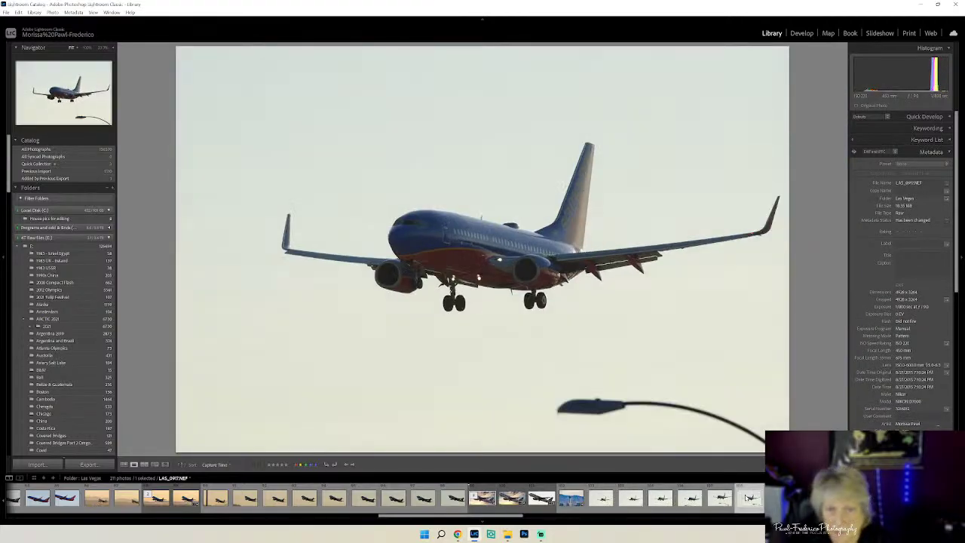
{"action": "key", "text": "Right"}
{"action": "key", "text": "Right"}
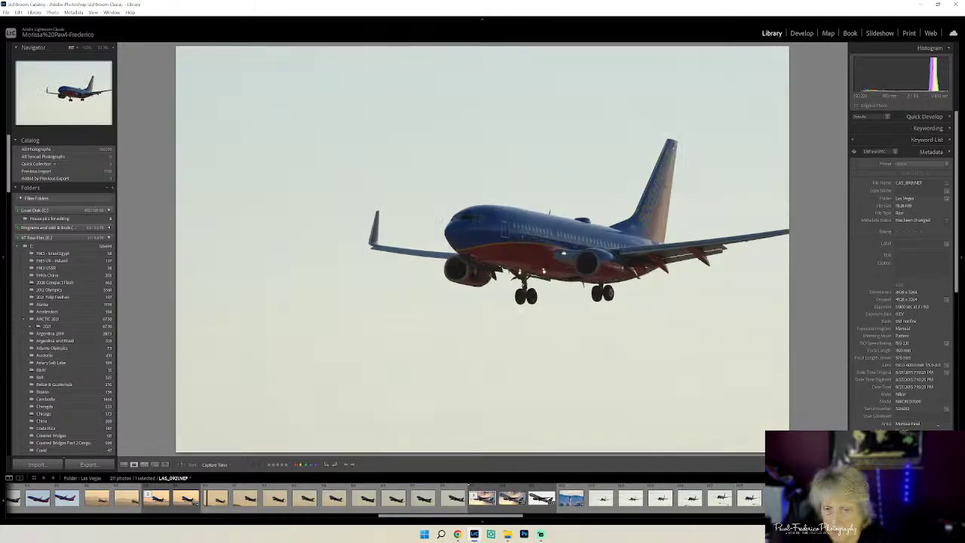
{"action": "left_click_drag", "start_coordinate": [449, 520], "coordinate": [503, 523]}
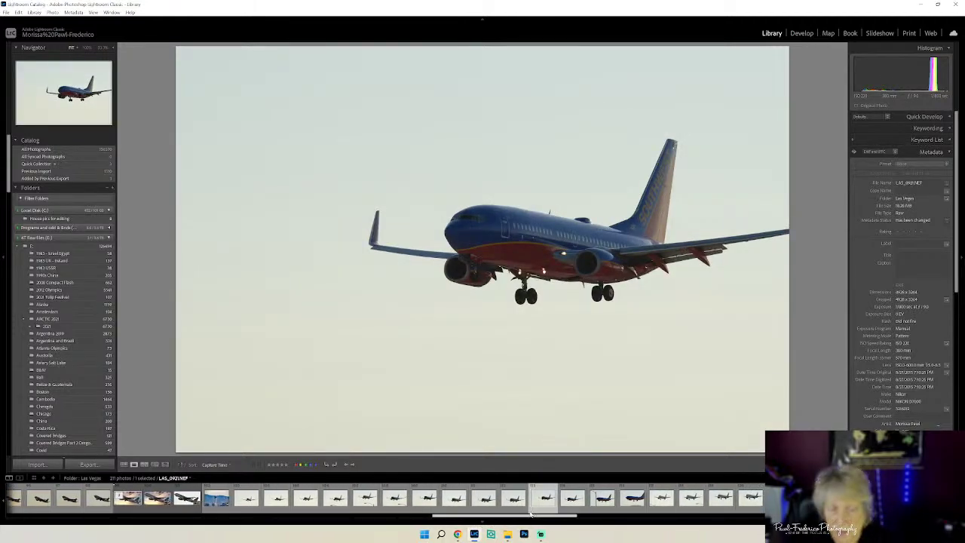
{"action": "left_click", "coordinate": [633, 498]}
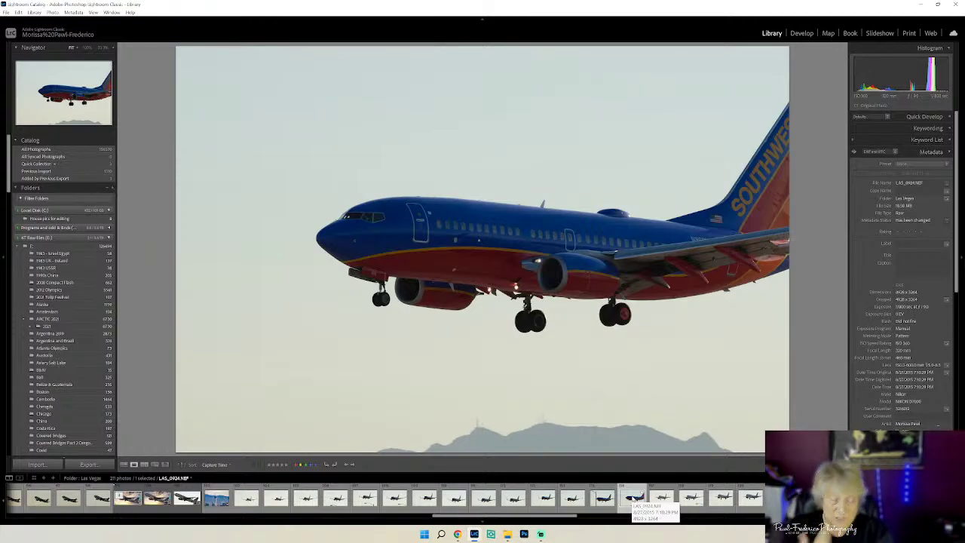
- Browse the Spirit jet and distant landing shots, ending on the white mask photo
{"action": "left_click", "coordinate": [693, 501]}
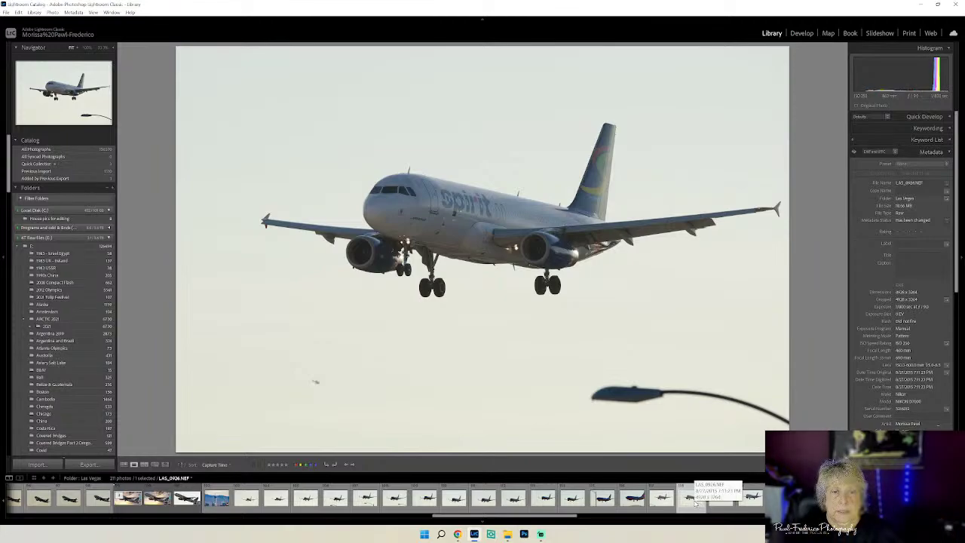
{"action": "left_click", "coordinate": [709, 510]}
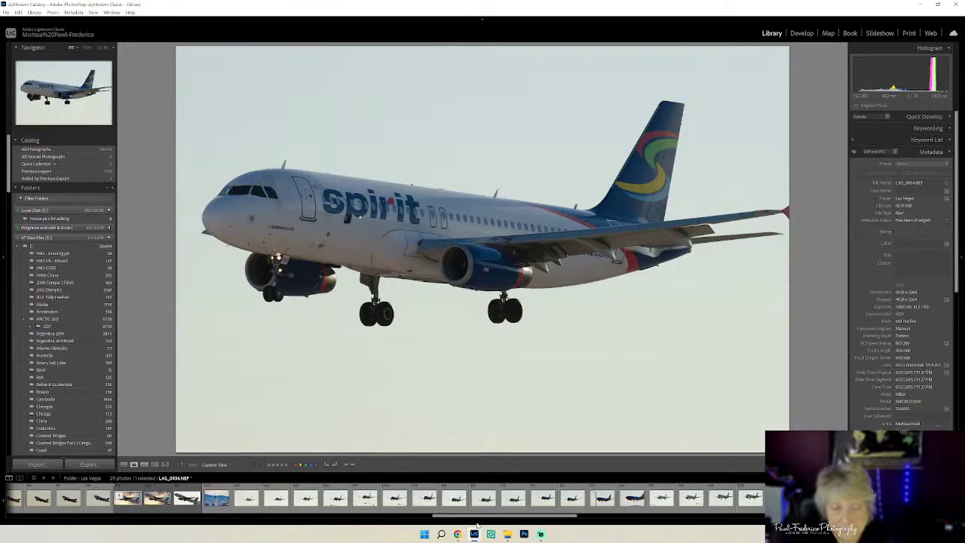
{"action": "left_click_drag", "start_coordinate": [479, 520], "coordinate": [559, 520]}
{"action": "left_click", "coordinate": [569, 501]}
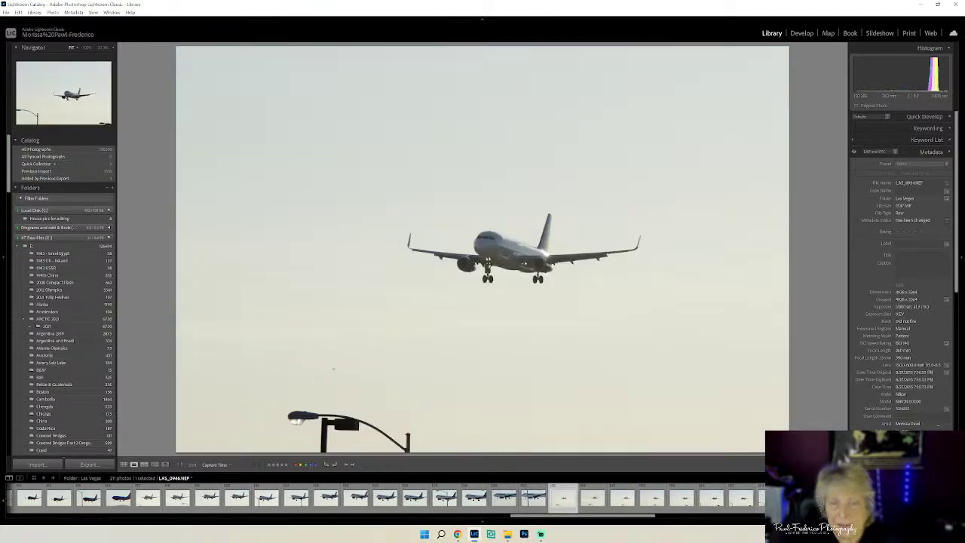
{"action": "left_click", "coordinate": [563, 498]}
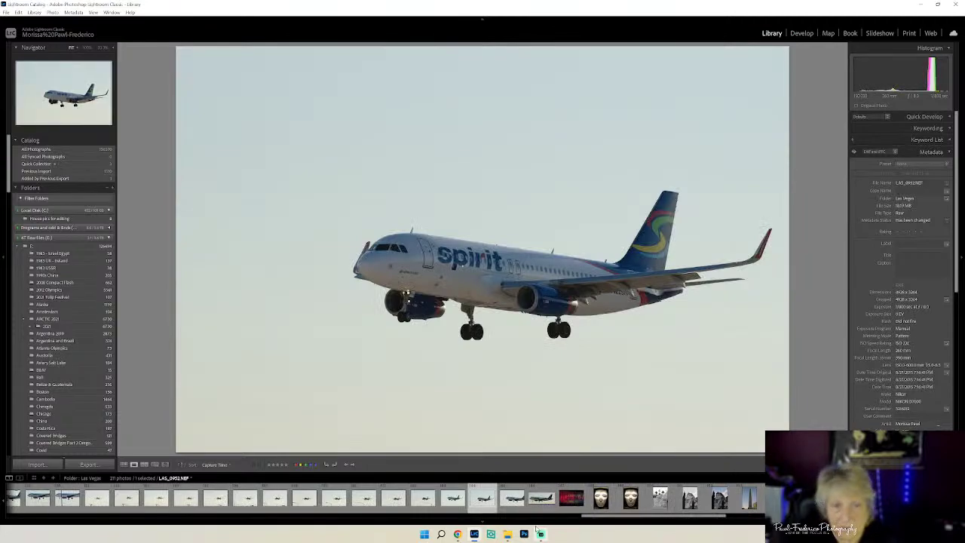
{"action": "mouse_move", "coordinate": [442, 534]}
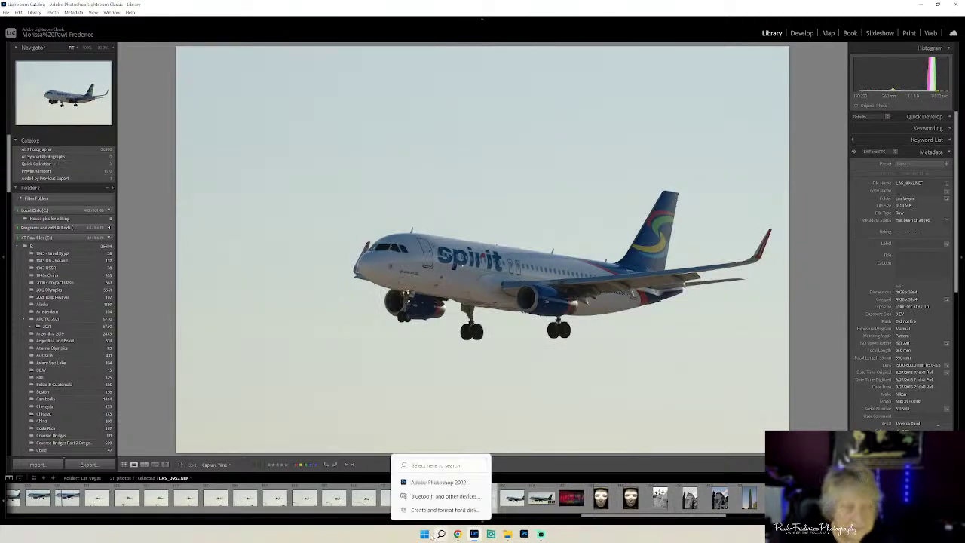
{"action": "left_click", "coordinate": [600, 498]}
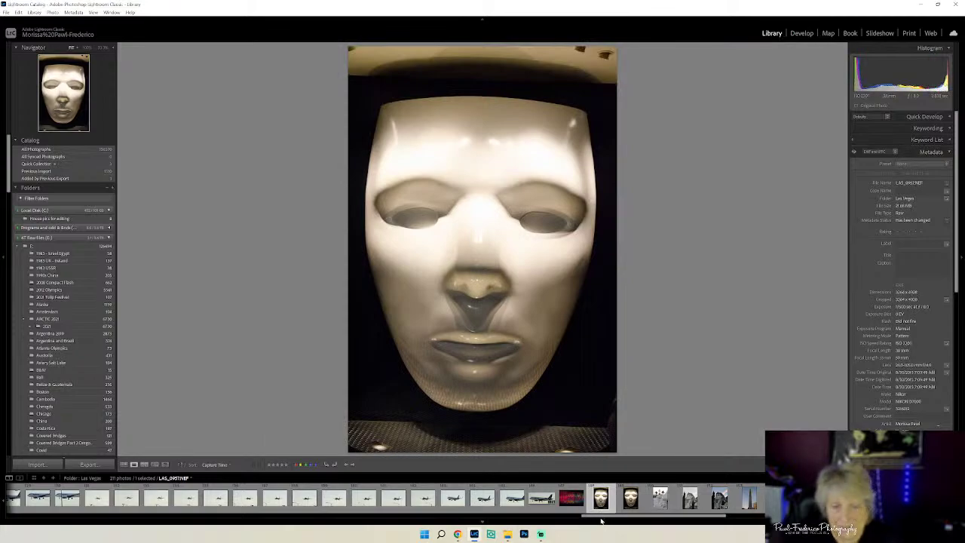
- Browse past the red light-strip, sphinx, Bellagio fountain and Eiffel Tower photos
{"action": "left_click", "coordinate": [569, 499]}
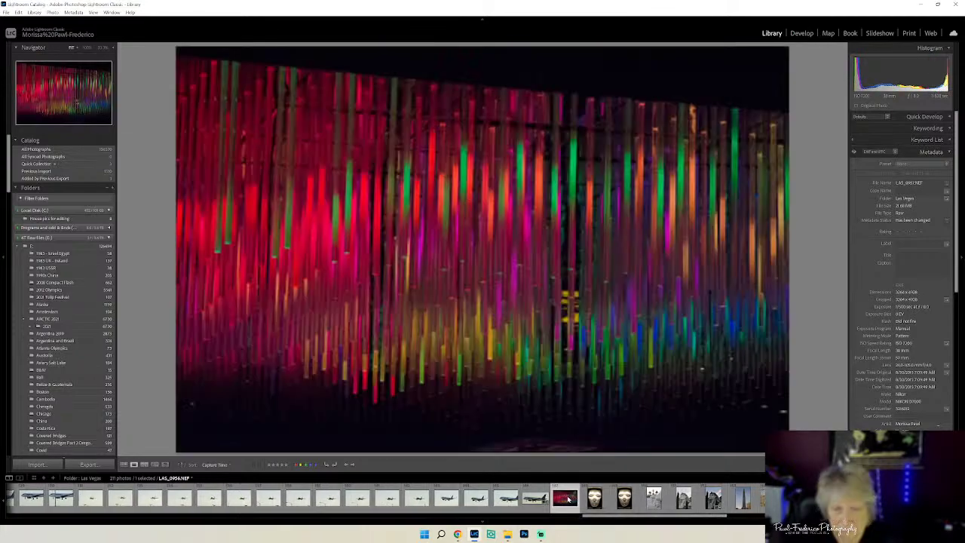
{"action": "left_click_drag", "start_coordinate": [627, 518], "coordinate": [776, 529]}
{"action": "left_click", "coordinate": [631, 507]}
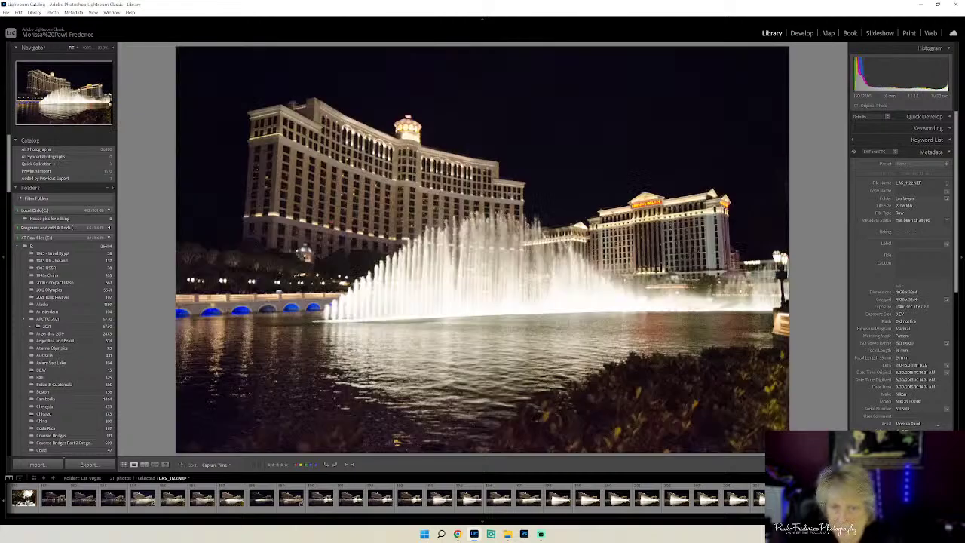
{"action": "left_click", "coordinate": [734, 499]}
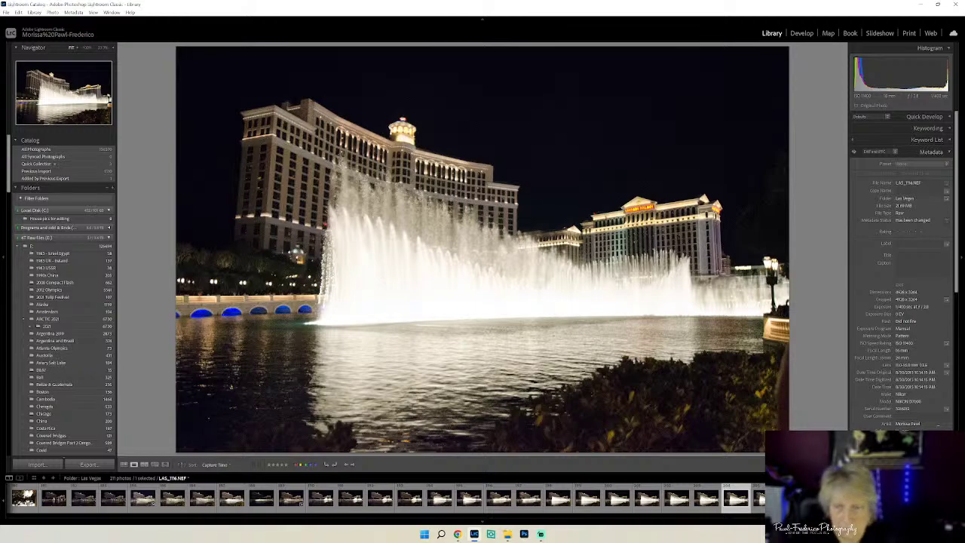
{"action": "scroll", "coordinate": [731, 520], "scroll_direction": "down", "scroll_amount": 10}
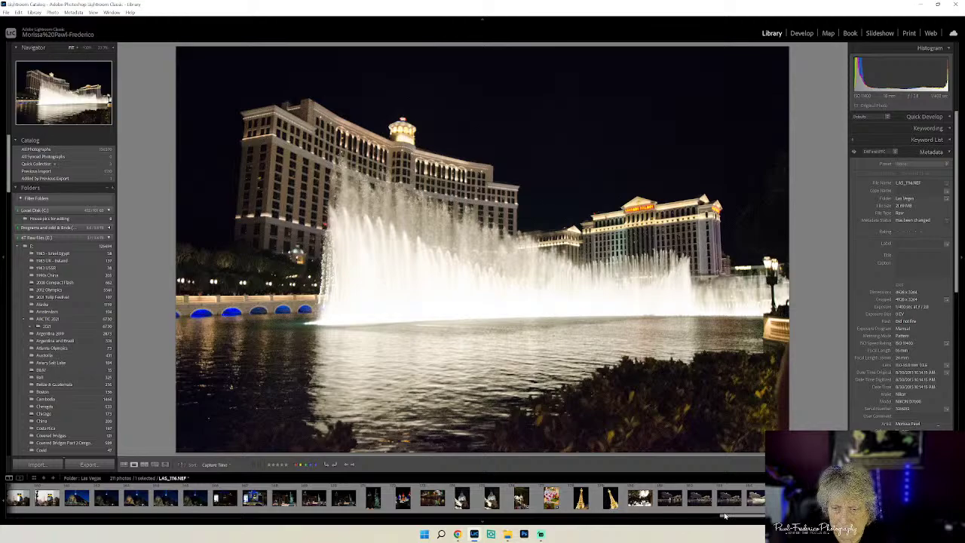
{"action": "left_click", "coordinate": [610, 499]}
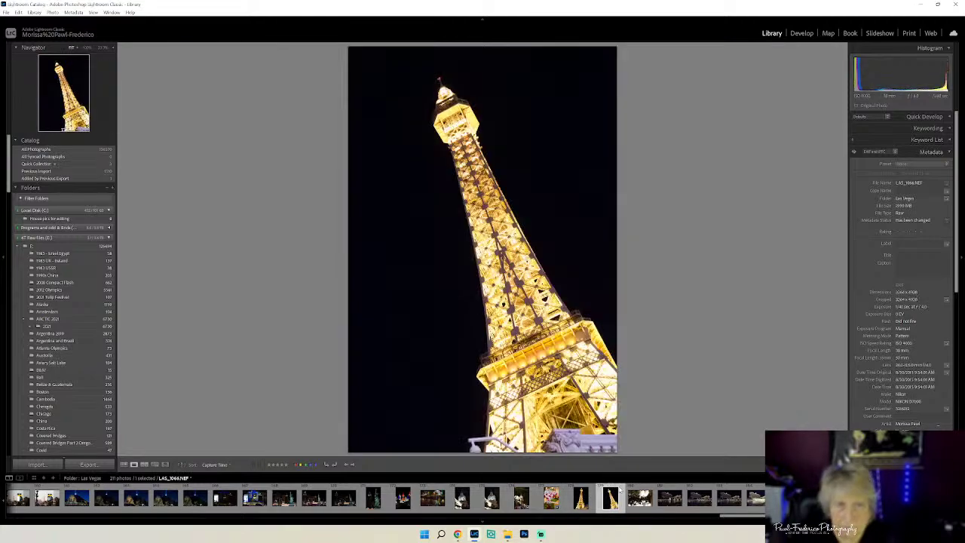
- Return to the airliner shots and select the sunset Southwest jet with the control tower
{"action": "left_click_drag", "start_coordinate": [727, 518], "coordinate": [533, 523]}
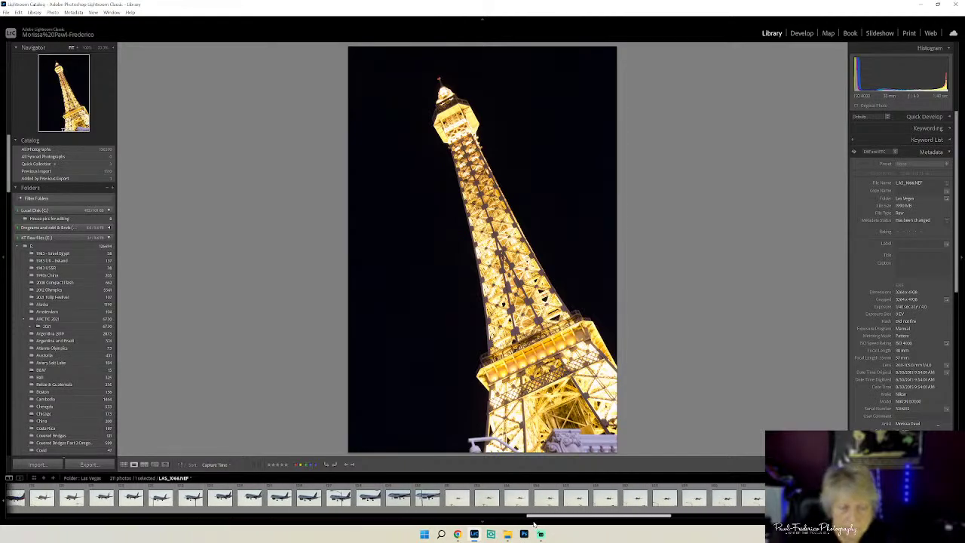
{"action": "left_click", "coordinate": [427, 497]}
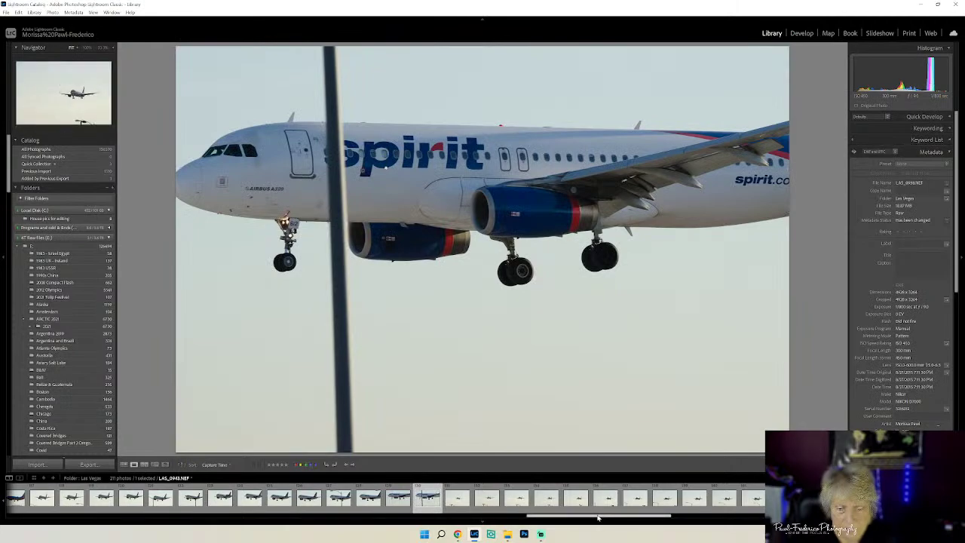
{"action": "left_click_drag", "start_coordinate": [597, 518], "coordinate": [411, 515]}
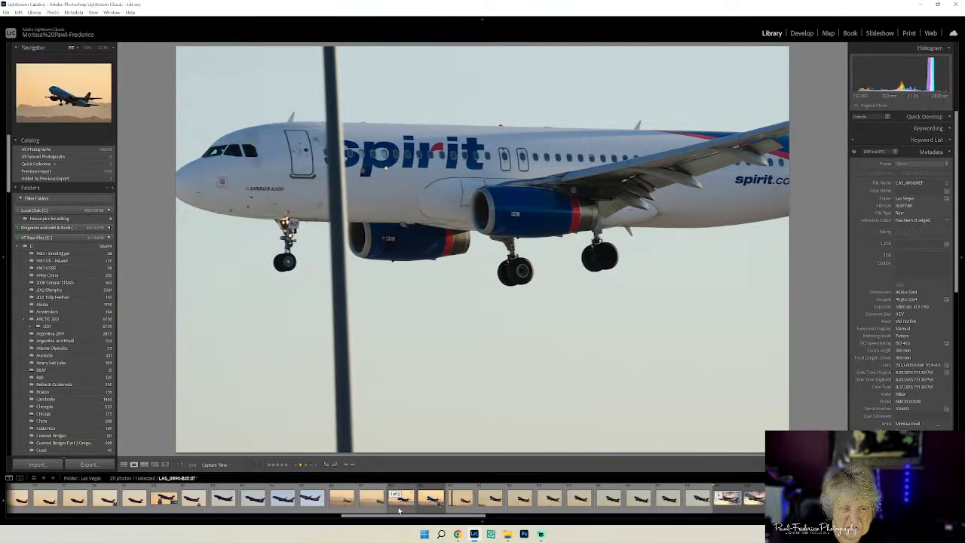
{"action": "left_click", "coordinate": [315, 508]}
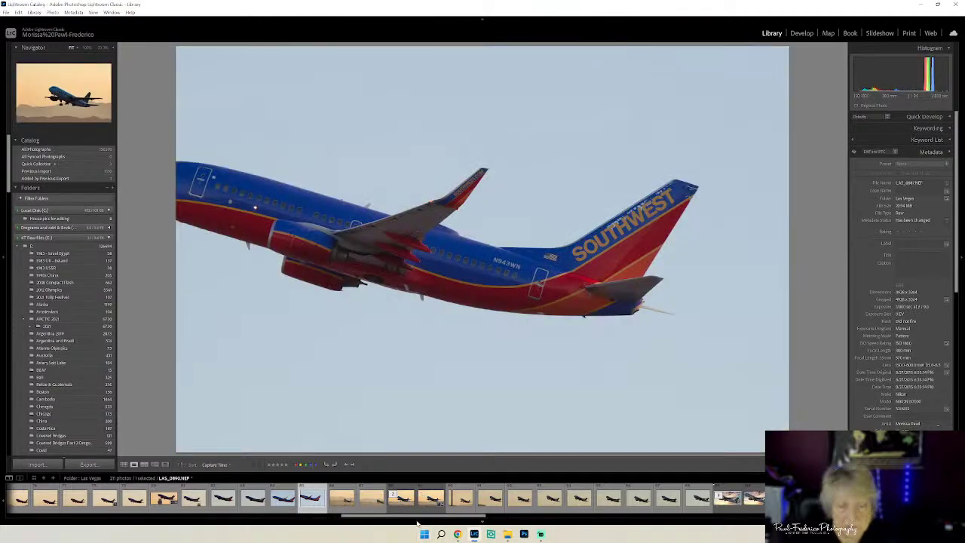
{"action": "scroll", "coordinate": [418, 516], "scroll_direction": "up", "scroll_amount": 5}
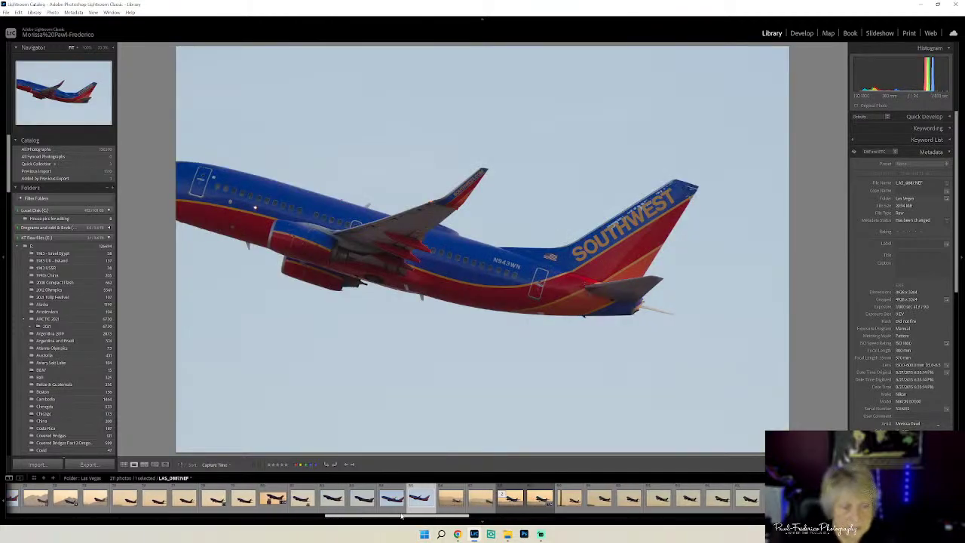
{"action": "left_click", "coordinate": [411, 500]}
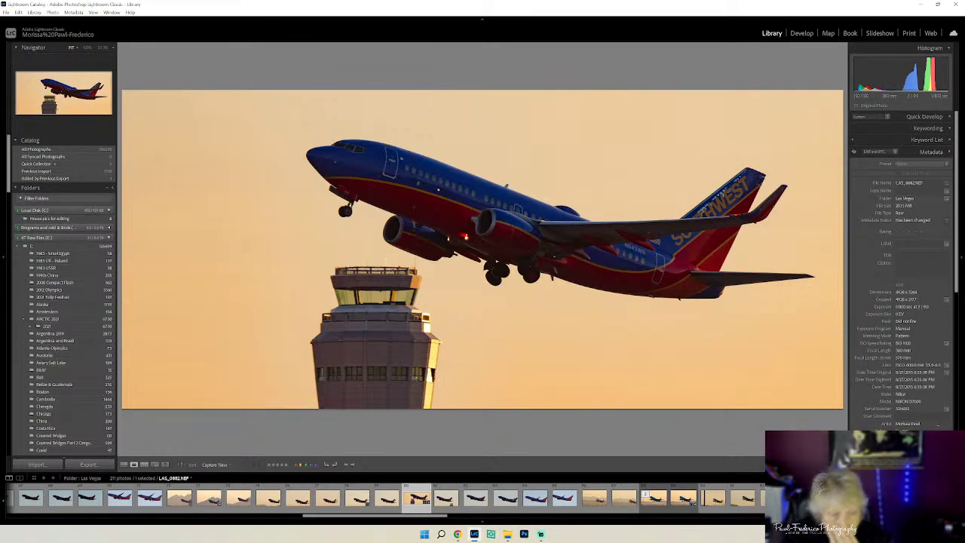
- Use Edit In > Luminar Neo on the photo and confirm Edit in the Edit Photo dialog
{"action": "right_click", "coordinate": [507, 324]}
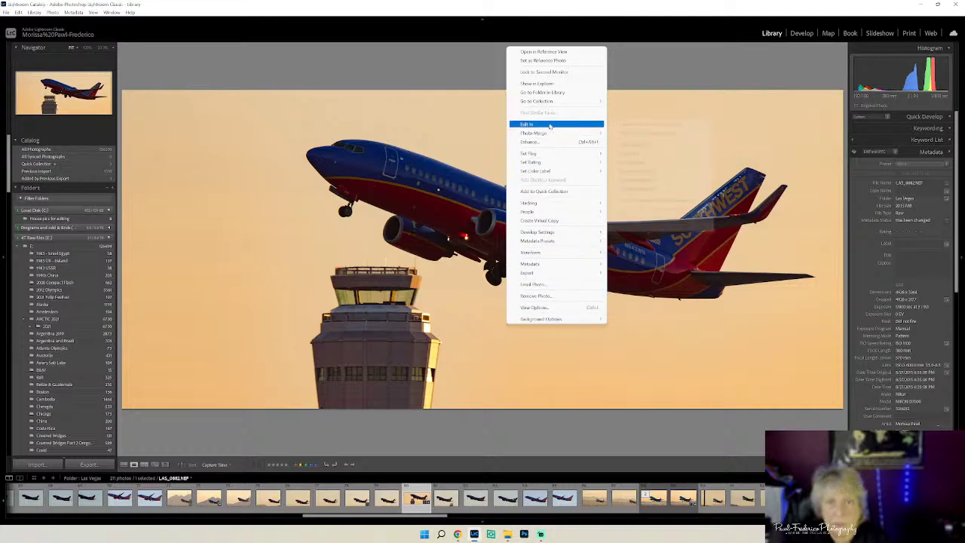
{"action": "mouse_move", "coordinate": [554, 125]}
{"action": "left_click", "coordinate": [637, 162]}
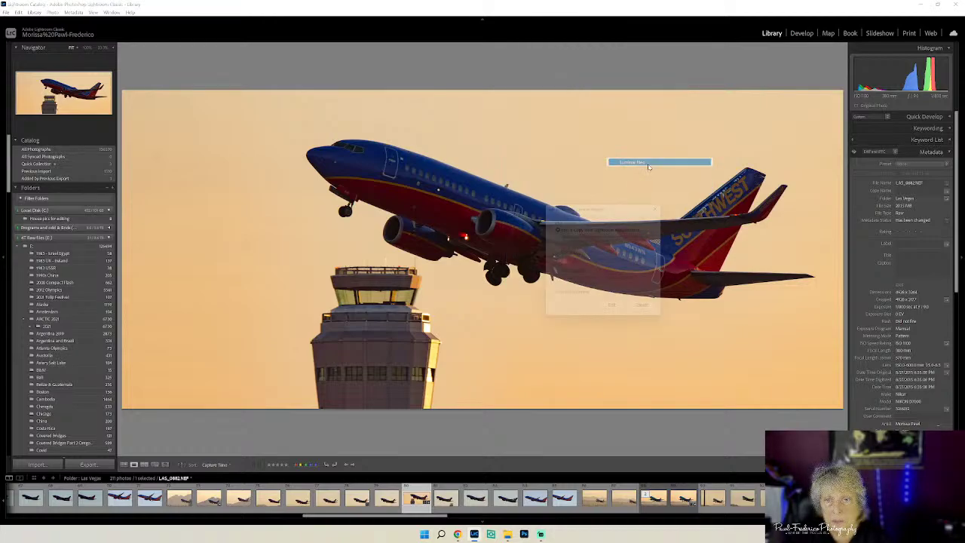
{"action": "left_click", "coordinate": [616, 312]}
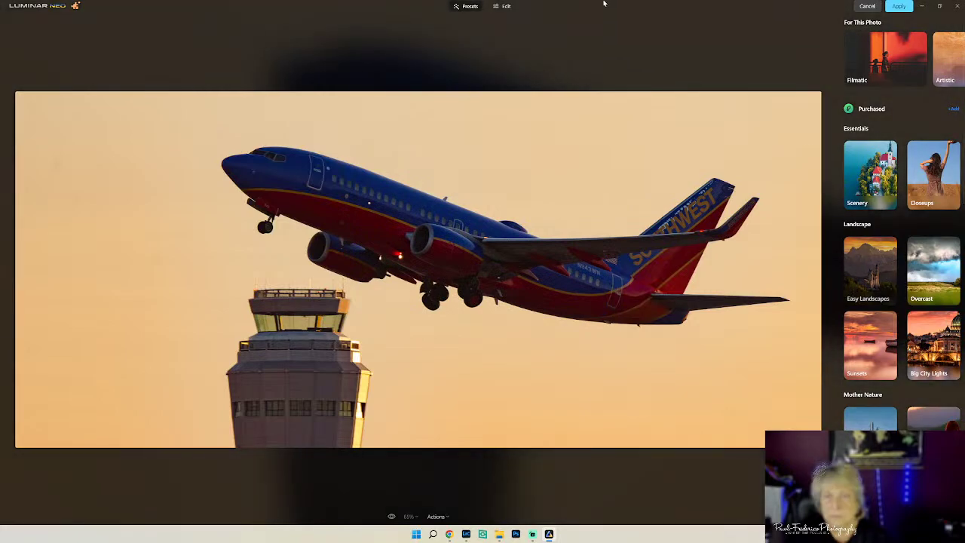
- In the Sky tool, filter Sky Selection to Sunset skies and apply Sunset 2
{"action": "left_click", "coordinate": [505, 6]}
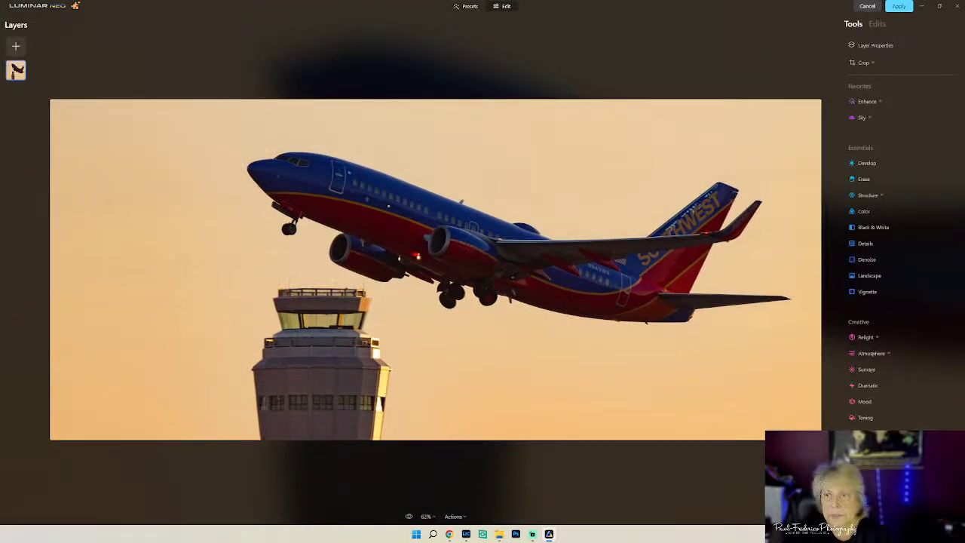
{"action": "left_click", "coordinate": [862, 119]}
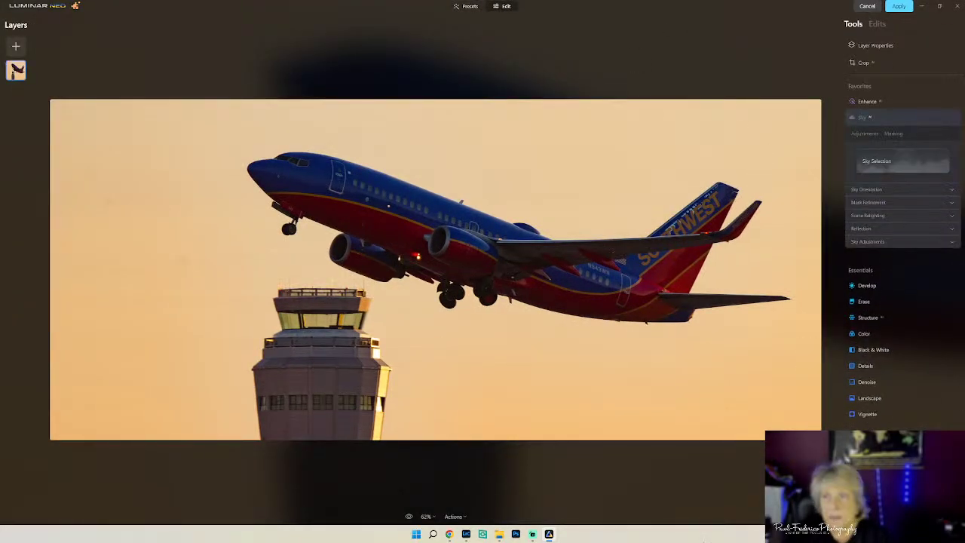
{"action": "left_click", "coordinate": [935, 161]}
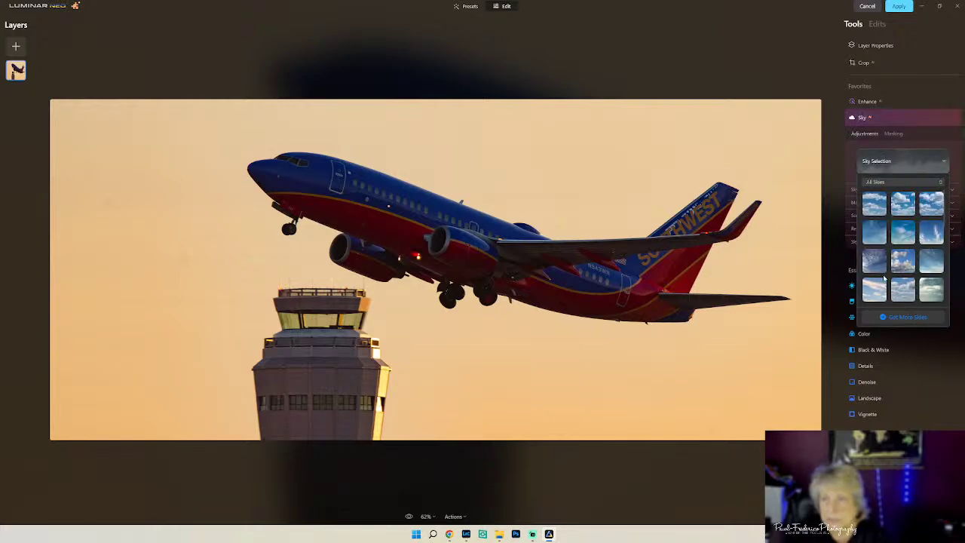
{"action": "scroll", "coordinate": [901, 235], "scroll_direction": "down", "scroll_amount": 5}
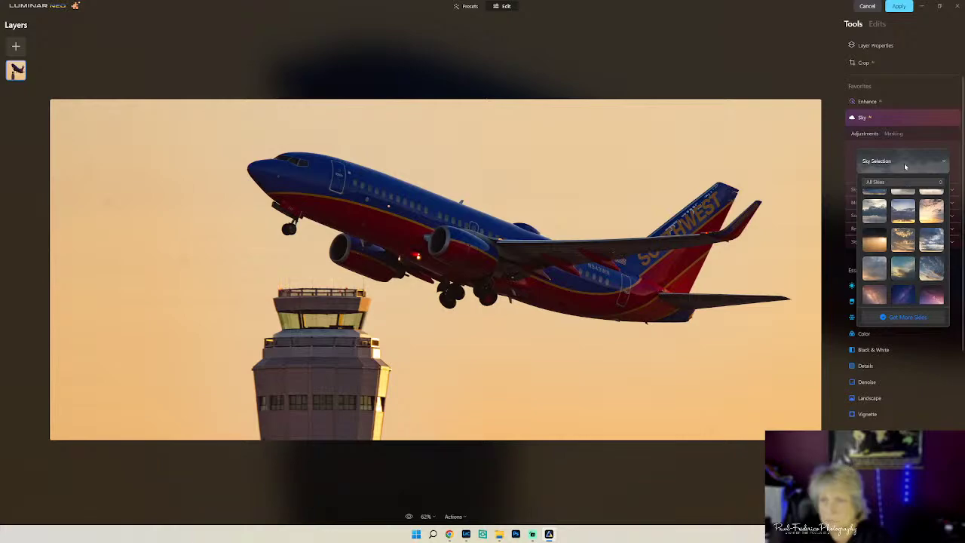
{"action": "left_click", "coordinate": [907, 182]}
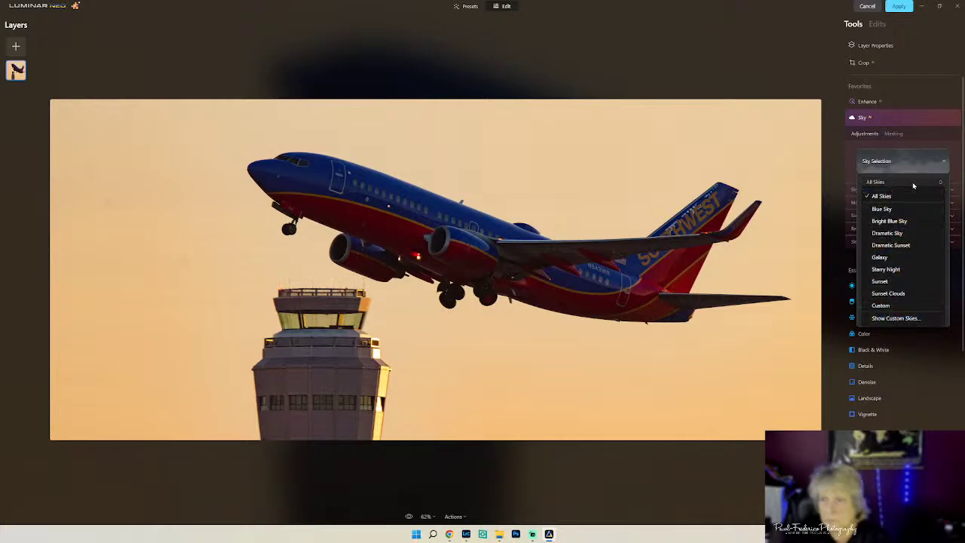
{"action": "left_click", "coordinate": [892, 282]}
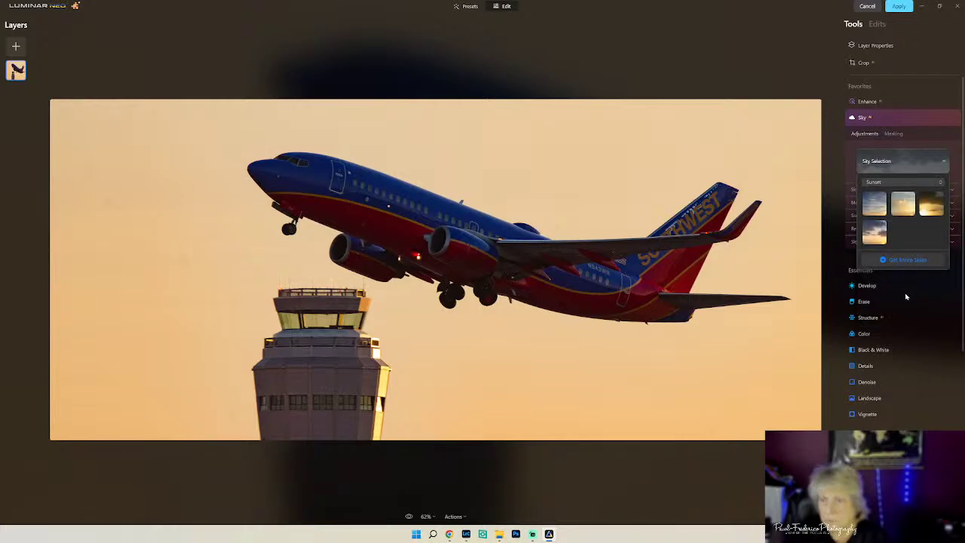
{"action": "left_click", "coordinate": [904, 205]}
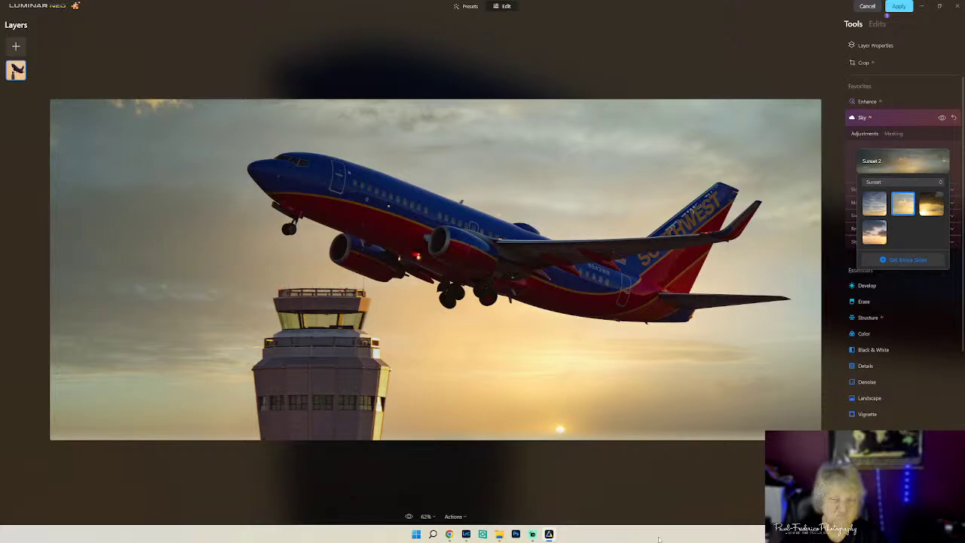
{"action": "left_click", "coordinate": [457, 517]}
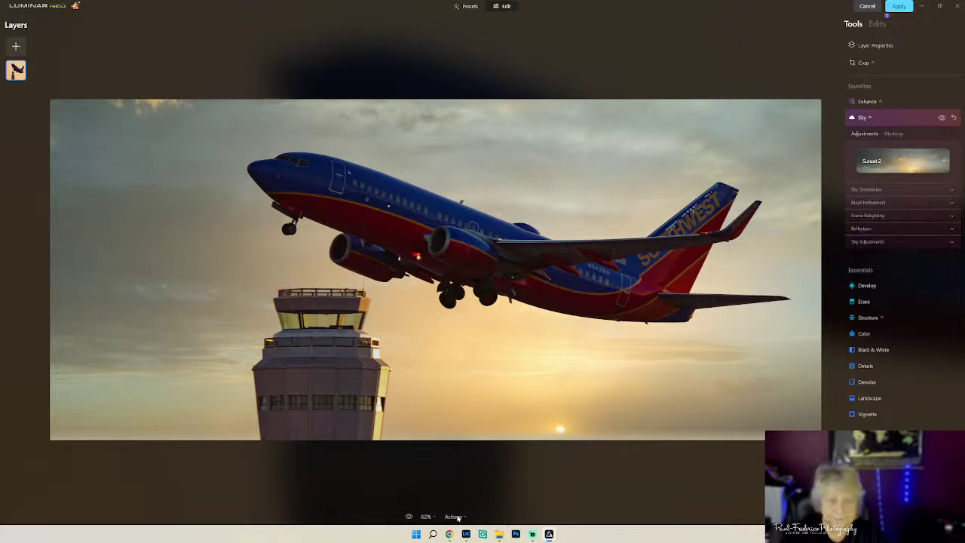
{"action": "left_click", "coordinate": [456, 516]}
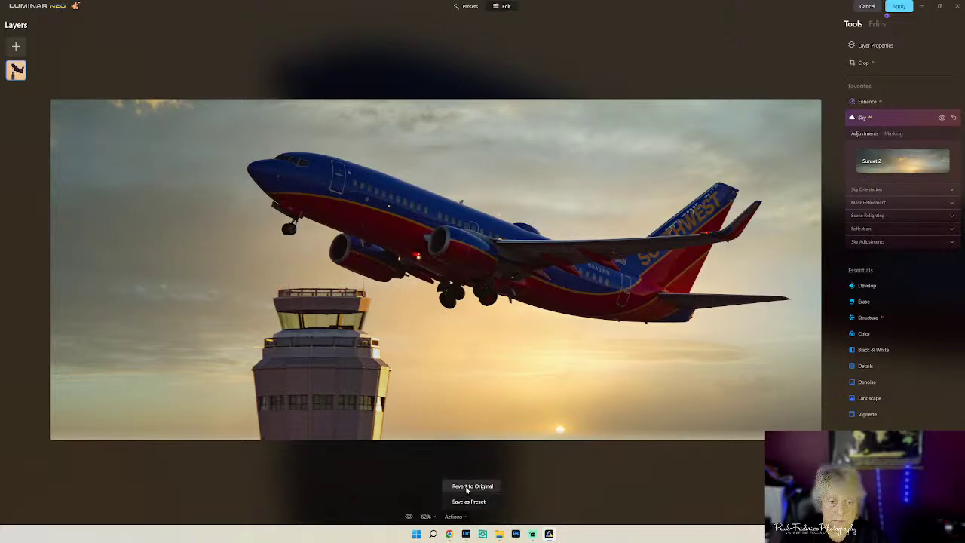
- Revert to original, preview the Sunset 1 sky, then revert to the original orange sky again
{"action": "left_click", "coordinate": [467, 486]}
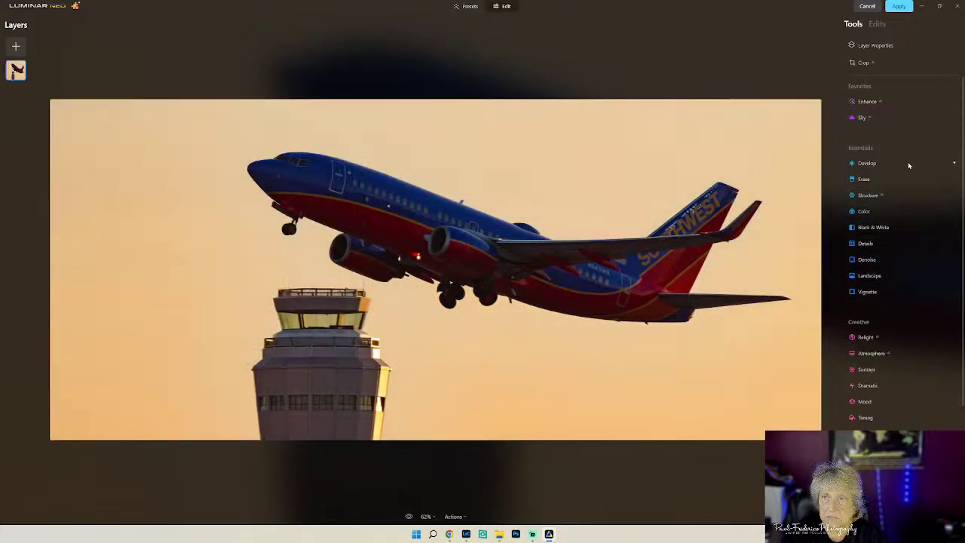
{"action": "left_click", "coordinate": [904, 117]}
{"action": "left_click", "coordinate": [901, 160]}
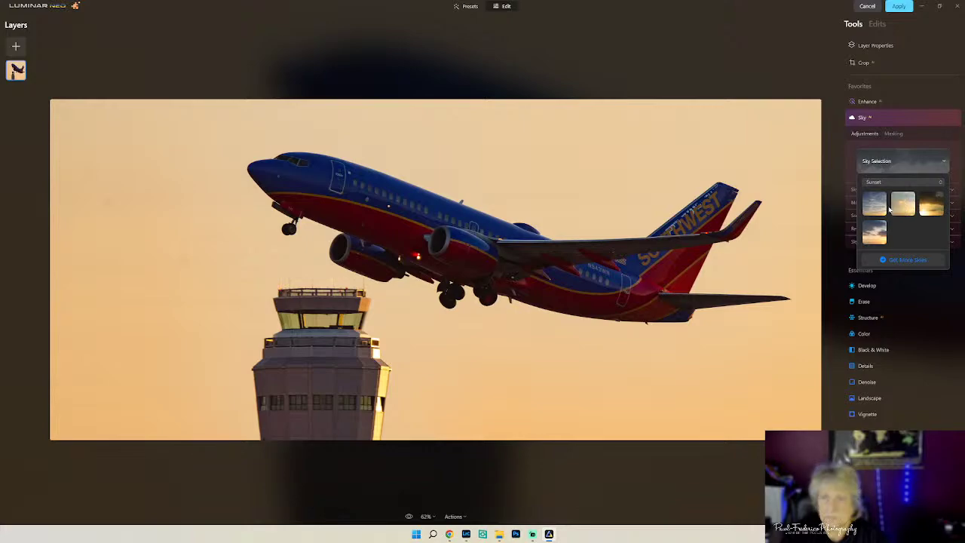
{"action": "left_click", "coordinate": [876, 205]}
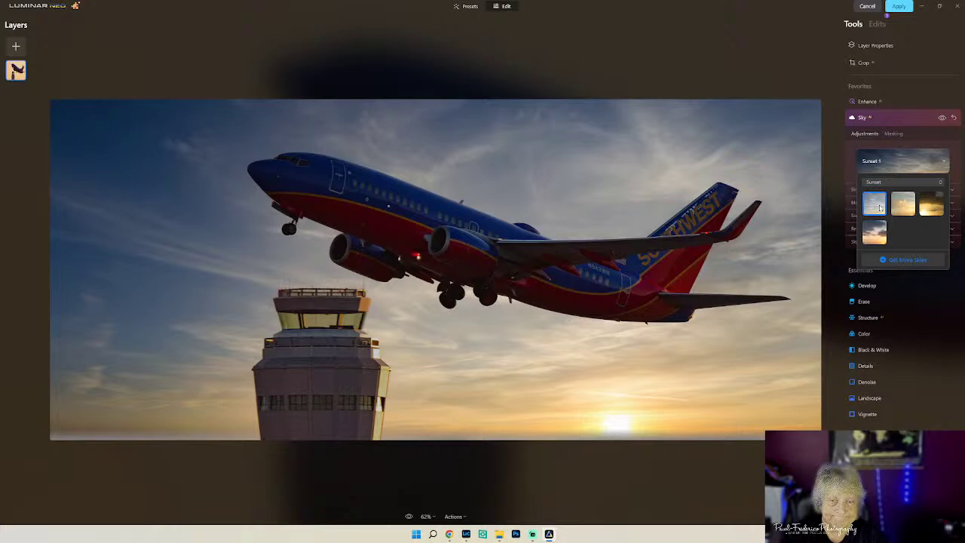
{"action": "left_click", "coordinate": [461, 516]}
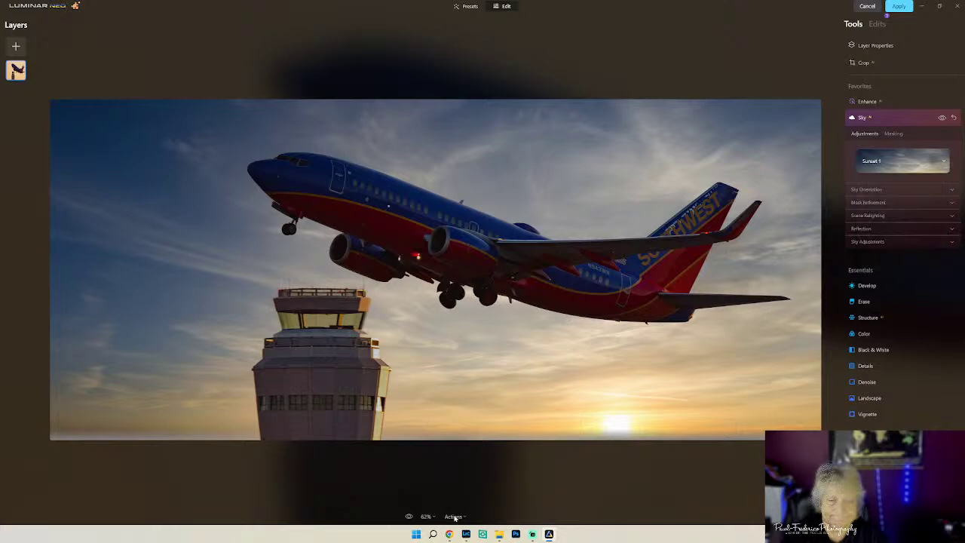
{"action": "left_click", "coordinate": [457, 517]}
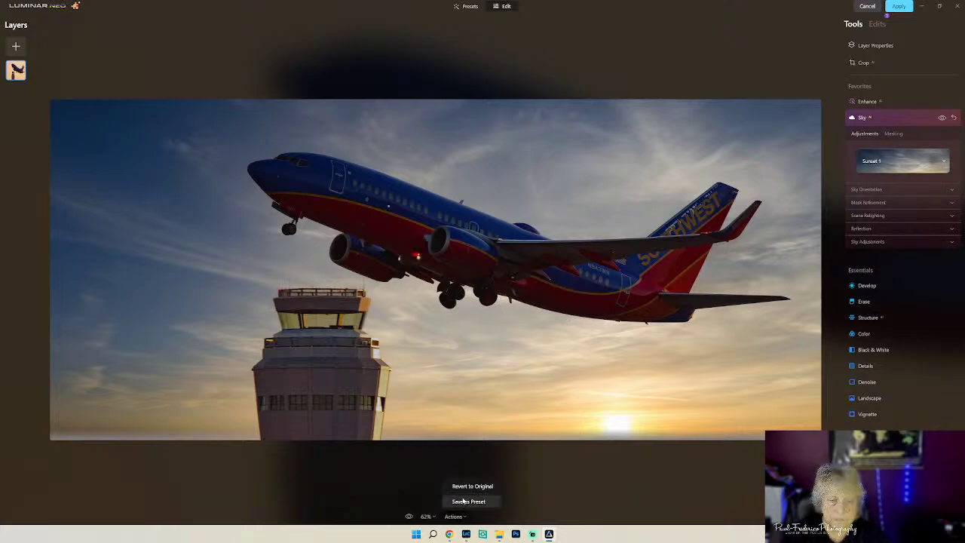
{"action": "left_click", "coordinate": [466, 494]}
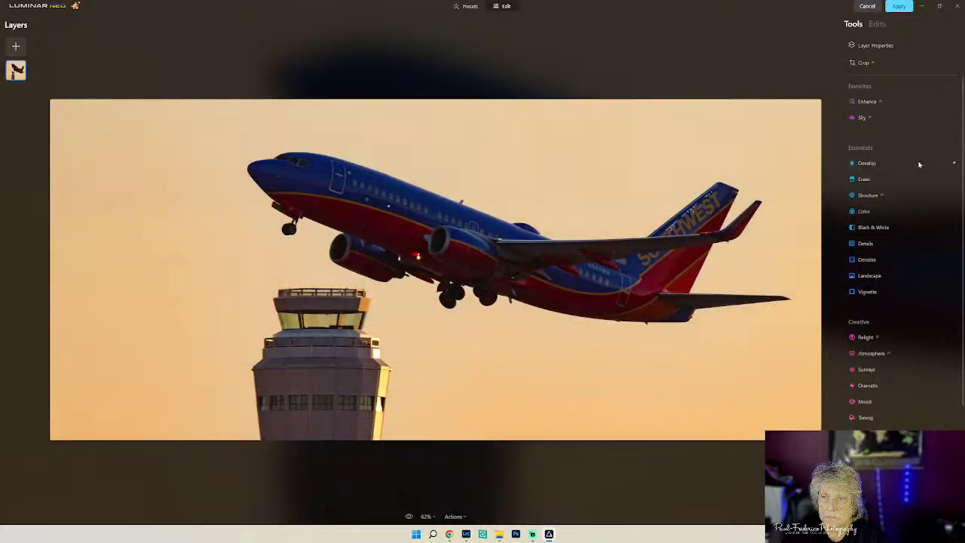
- Preview the Sunset 2 sky once more, then revert the photo to its original
{"action": "left_click", "coordinate": [889, 117]}
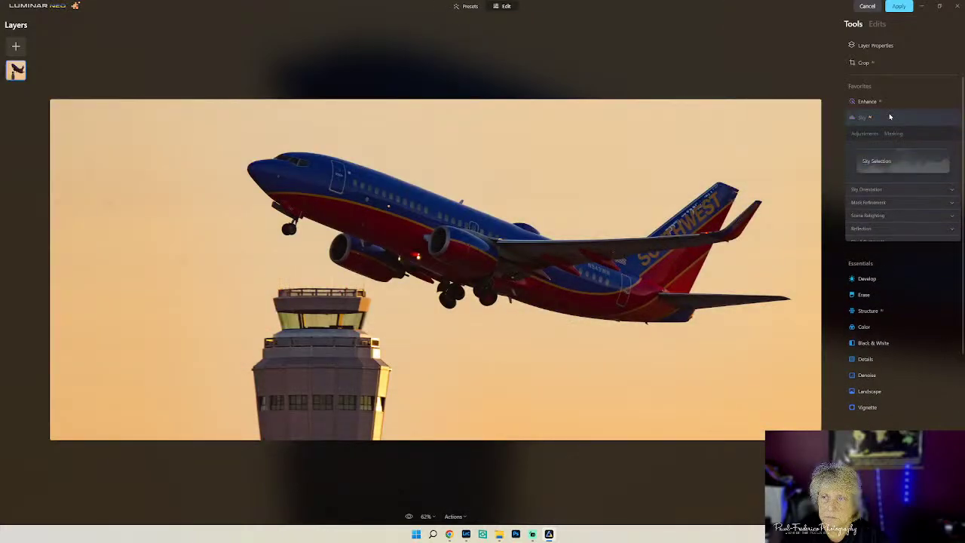
{"action": "left_click", "coordinate": [889, 161]}
{"action": "left_click", "coordinate": [900, 204]}
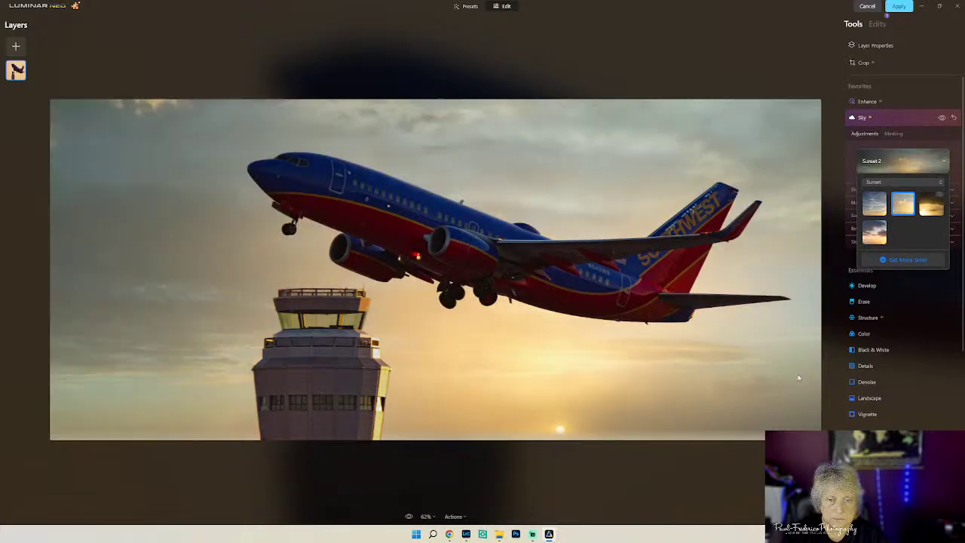
{"action": "left_click", "coordinate": [469, 518]}
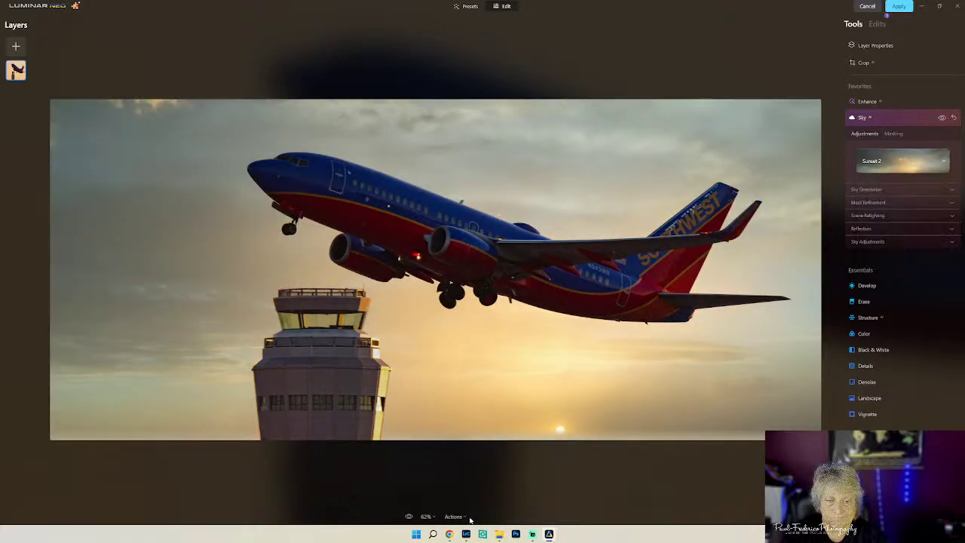
{"action": "left_click", "coordinate": [462, 517]}
{"action": "left_click", "coordinate": [459, 487]}
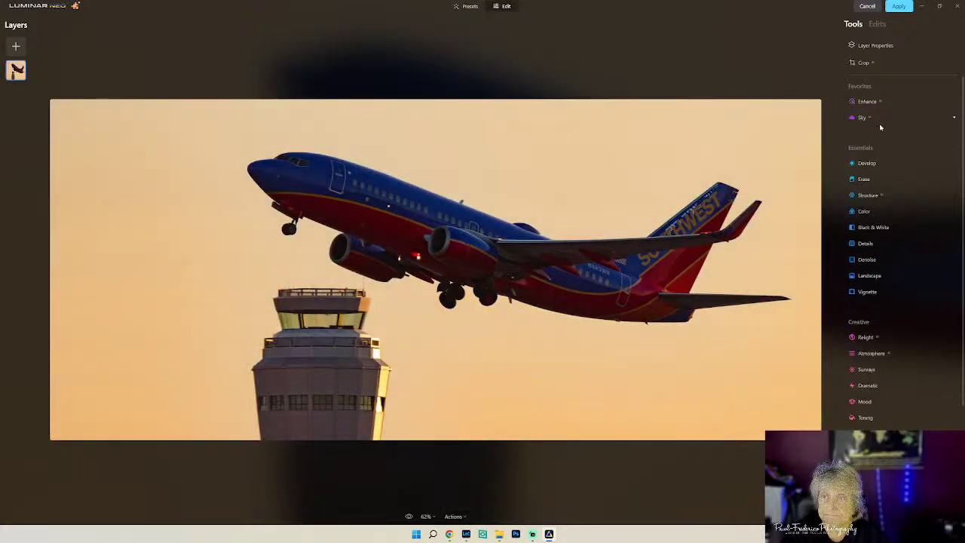
- Switch Sky Selection to All Skies and apply Dramatic Sunset 3
{"action": "left_click", "coordinate": [879, 118]}
{"action": "left_click", "coordinate": [893, 161]}
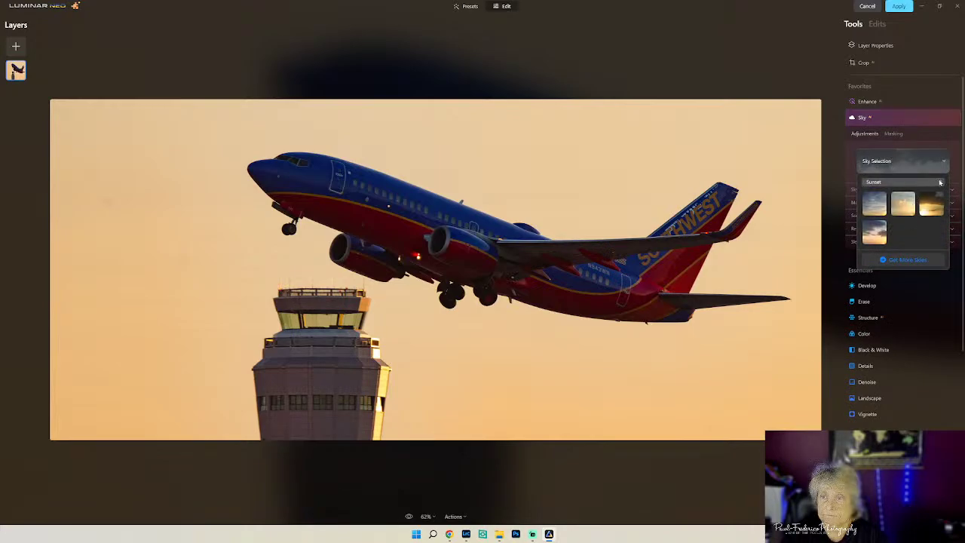
{"action": "left_click", "coordinate": [939, 182]}
{"action": "left_click", "coordinate": [934, 198]}
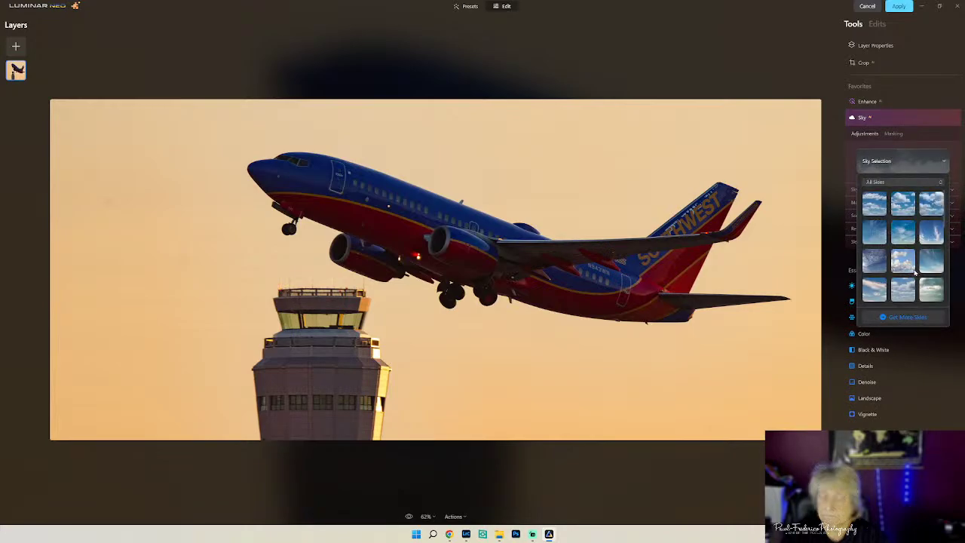
{"action": "scroll", "coordinate": [914, 273], "scroll_direction": "down", "scroll_amount": 10}
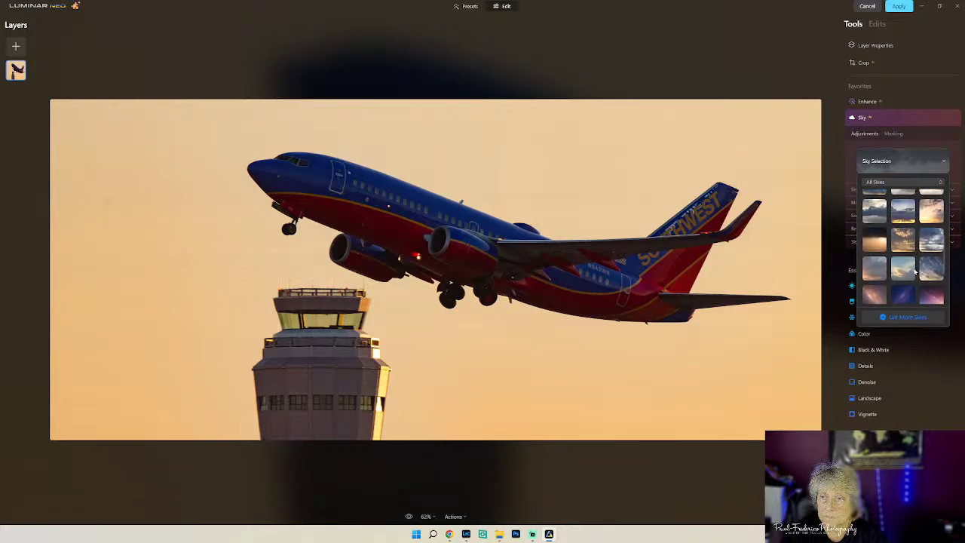
{"action": "scroll", "coordinate": [914, 273], "scroll_direction": "up", "scroll_amount": 2}
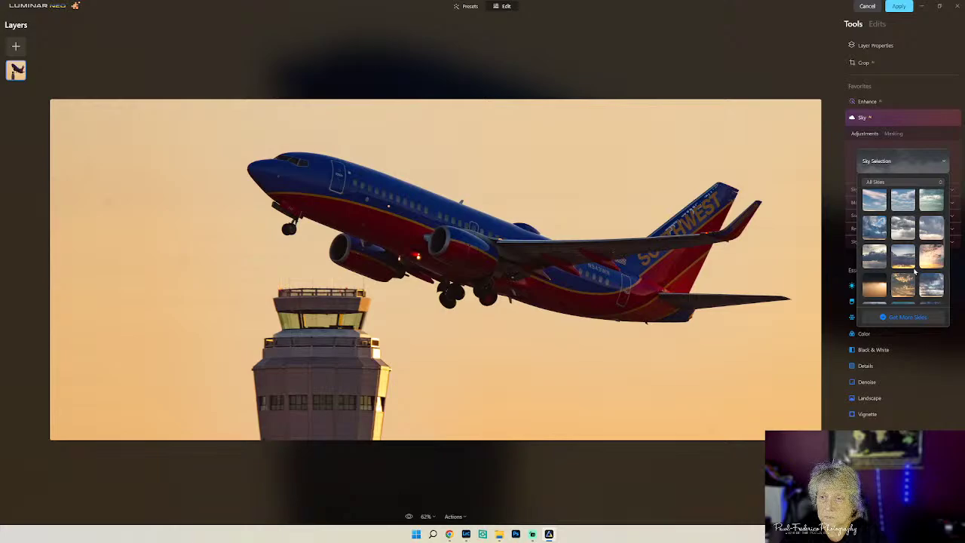
{"action": "left_click", "coordinate": [902, 288]}
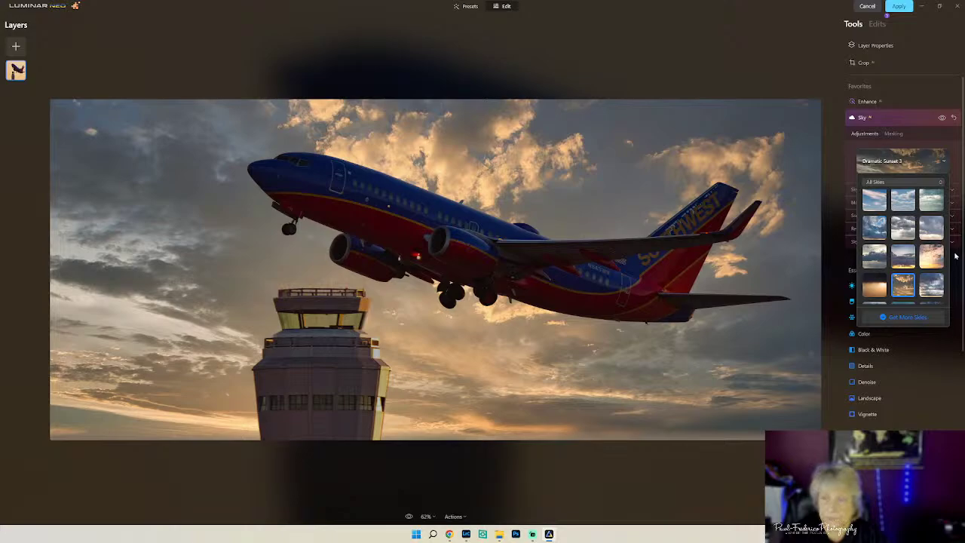
{"action": "left_click", "coordinate": [955, 247]}
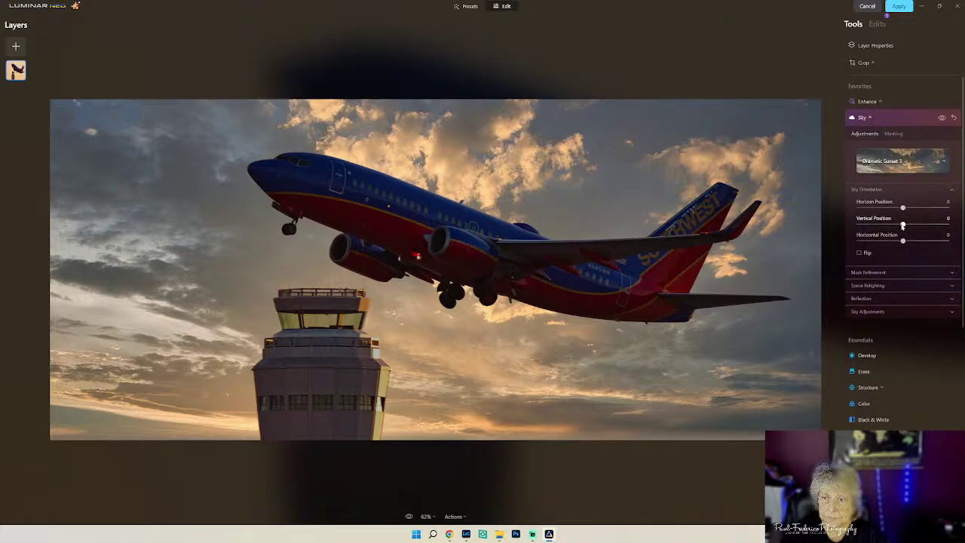
- Set the sky's Vertical Position to -7 and Mask Refinement Close Gaps to 21
{"action": "left_click_drag", "start_coordinate": [902, 226], "coordinate": [899, 227]}
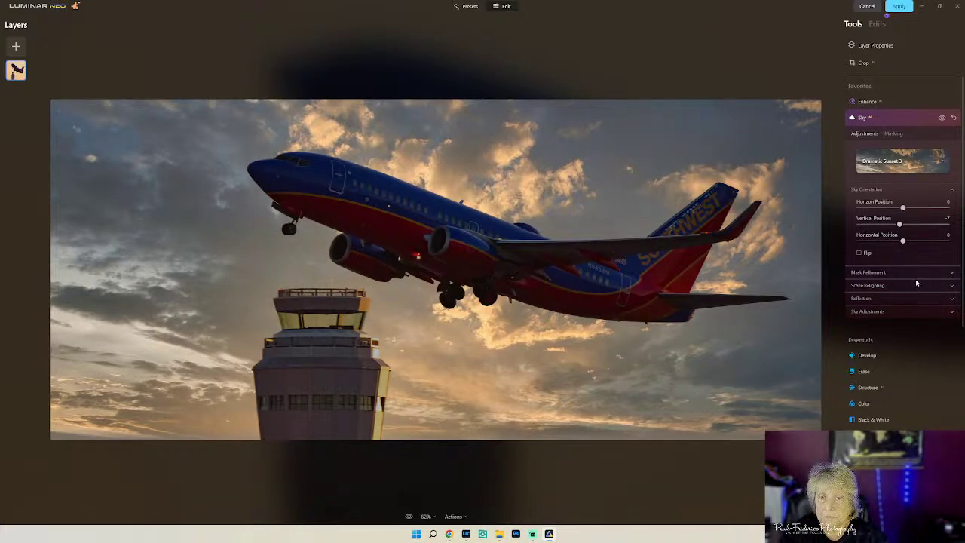
{"action": "left_click", "coordinate": [947, 274]}
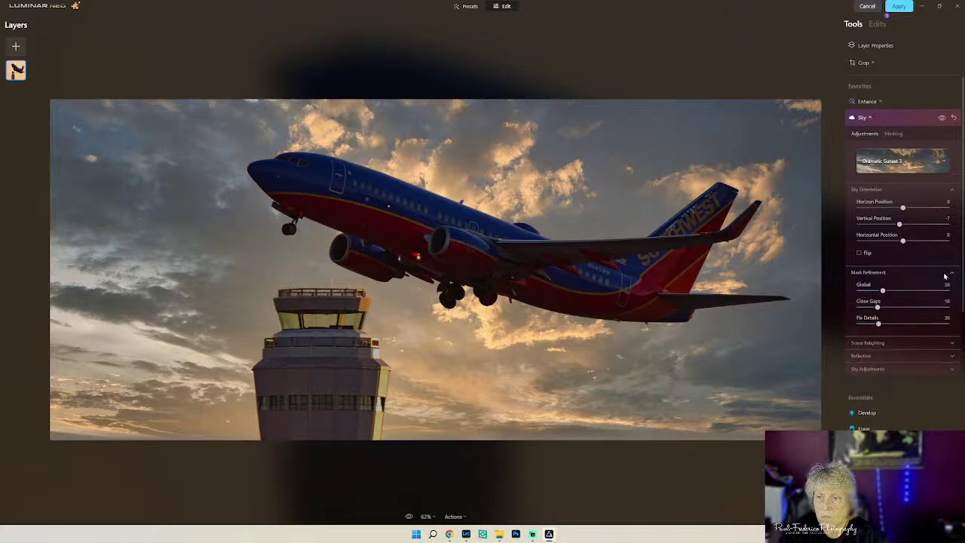
{"action": "left_click_drag", "start_coordinate": [878, 307], "coordinate": [904, 309]}
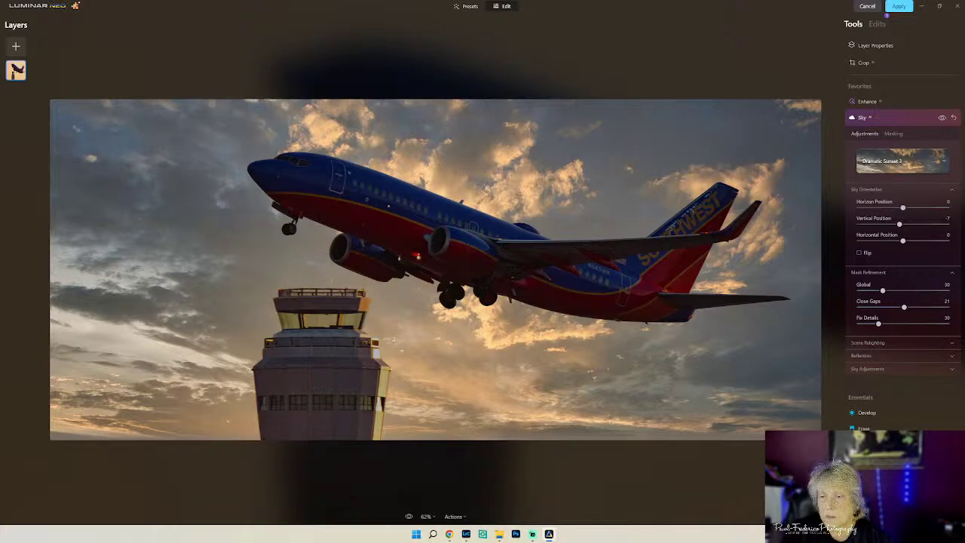
- In Scene Relighting, set Relight Strength to 0 and Relight Saturation to 40
{"action": "left_click", "coordinate": [888, 344]}
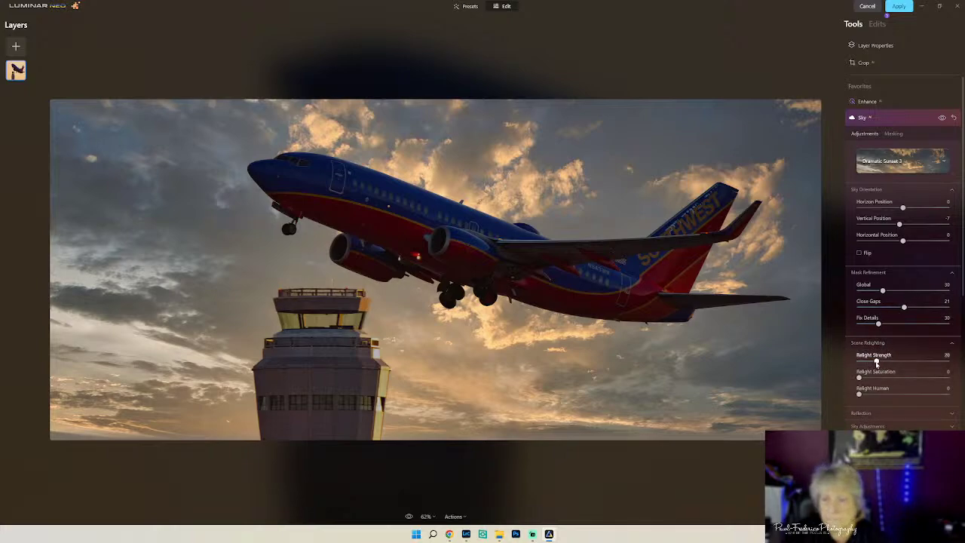
{"action": "left_click_drag", "start_coordinate": [876, 361], "coordinate": [904, 369]}
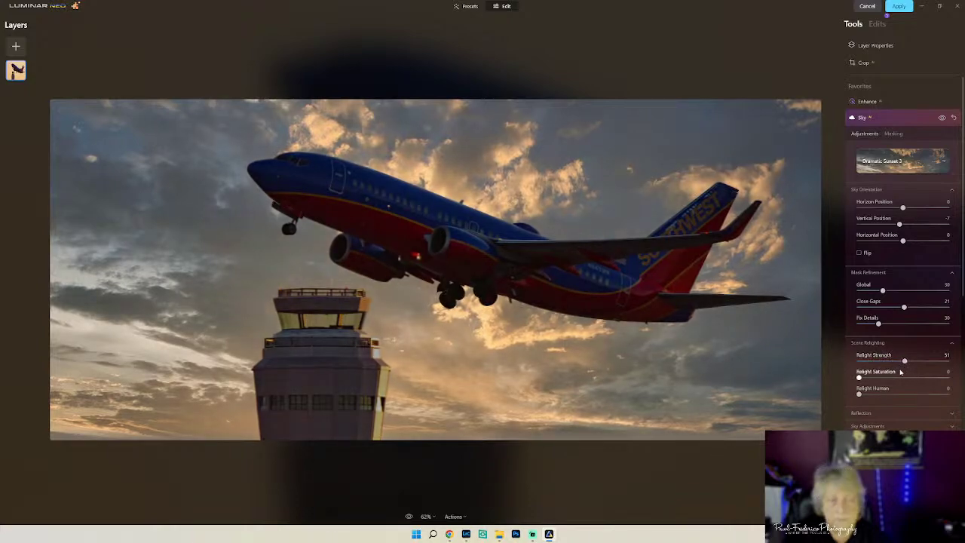
{"action": "left_click_drag", "start_coordinate": [903, 362], "coordinate": [852, 363]}
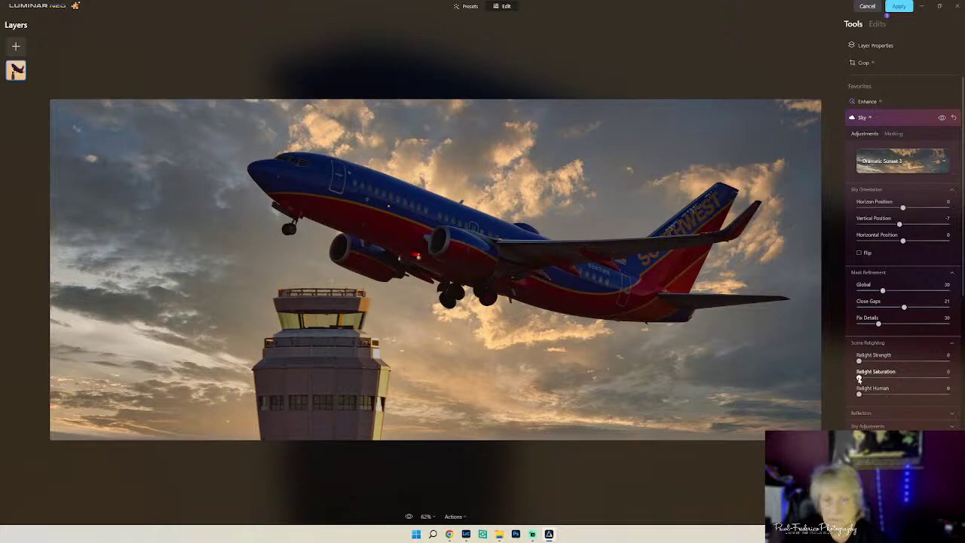
{"action": "left_click_drag", "start_coordinate": [859, 377], "coordinate": [895, 386]}
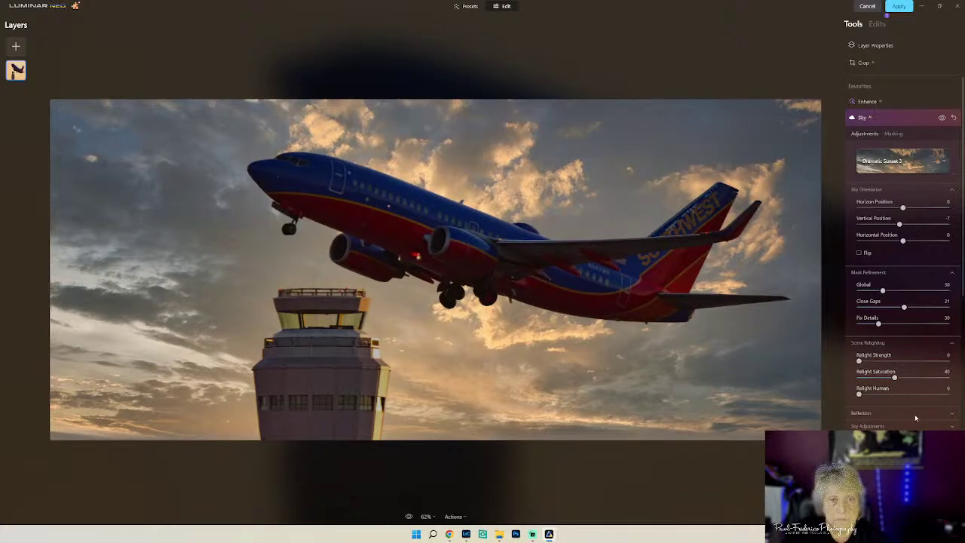
- Check the Reflection and Sky Adjustments settings, then collapse the Sky tool
{"action": "left_click", "coordinate": [912, 414]}
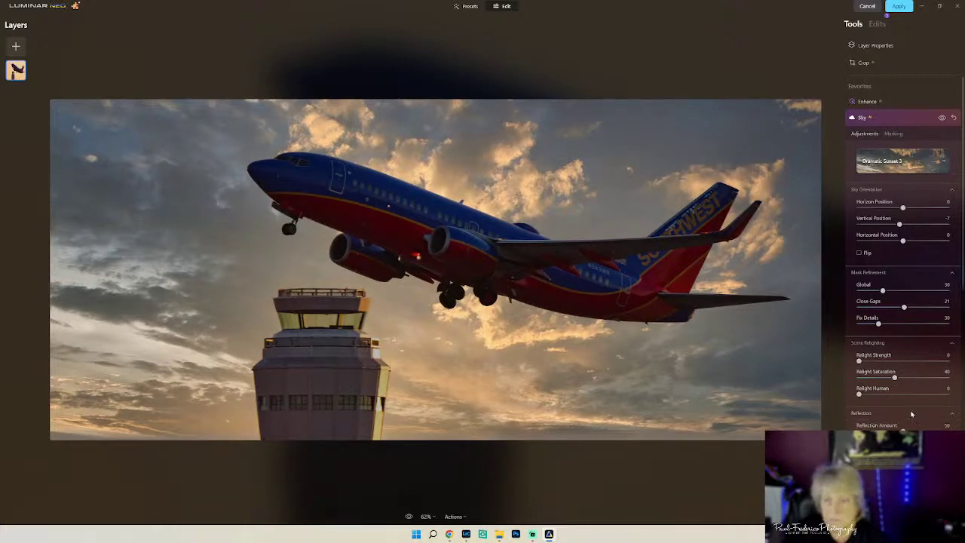
{"action": "scroll", "coordinate": [910, 414], "scroll_direction": "down", "scroll_amount": 3}
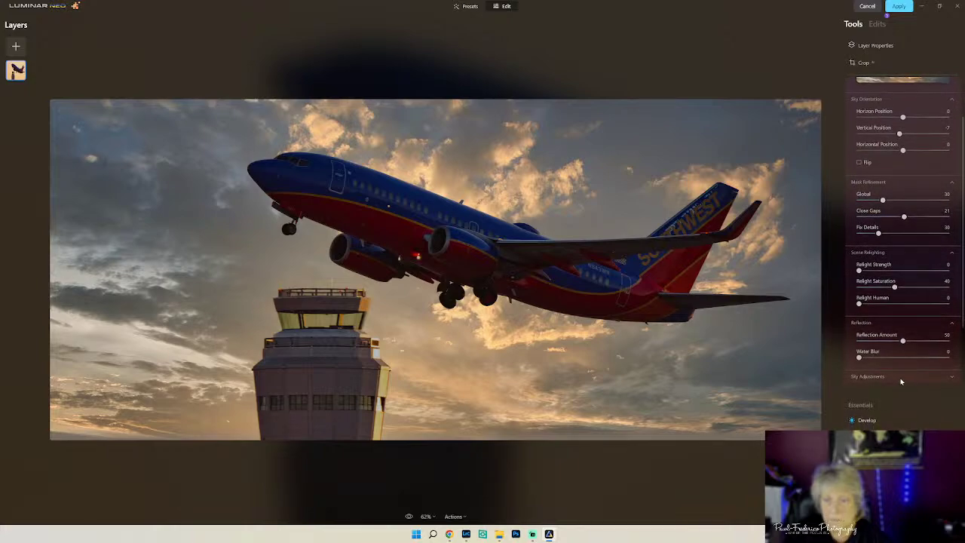
{"action": "left_click", "coordinate": [900, 377]}
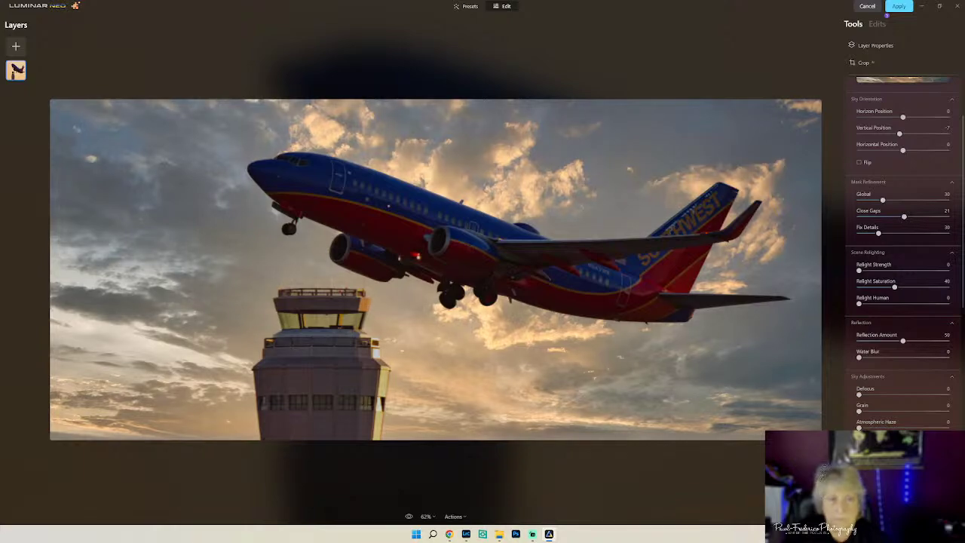
{"action": "scroll", "coordinate": [898, 113], "scroll_direction": "up", "scroll_amount": 5}
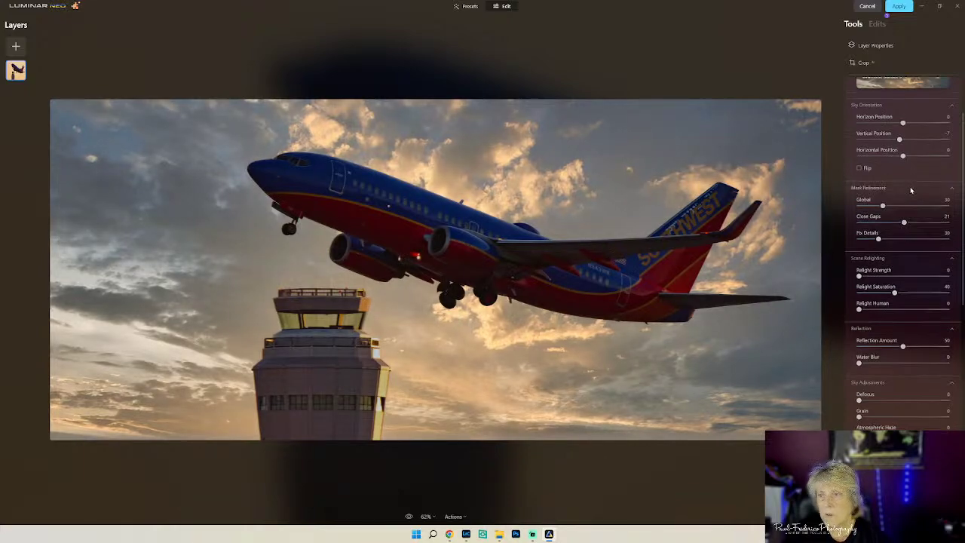
{"action": "left_click", "coordinate": [898, 115]}
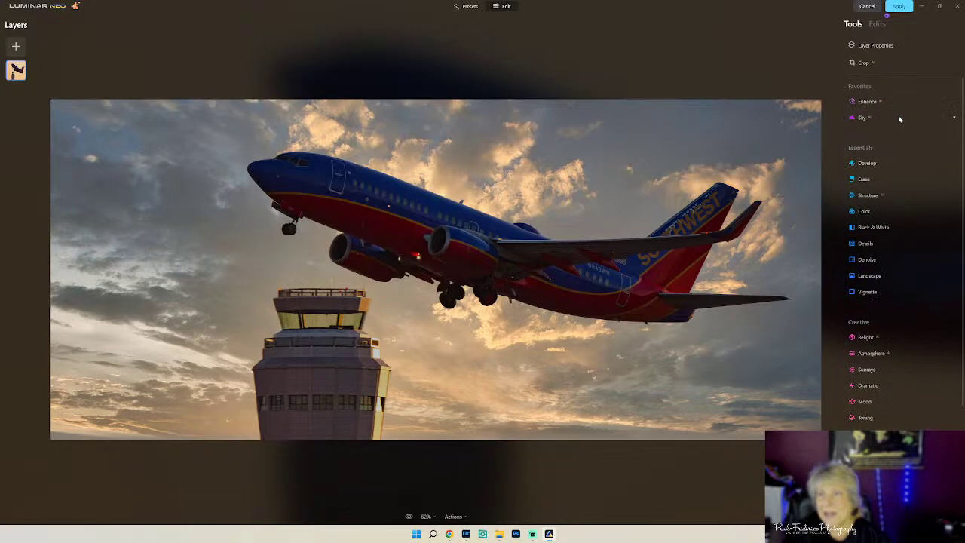
- In Develop > Light, adjust the Shadows slider, settling it at 28
{"action": "left_click", "coordinate": [874, 164]}
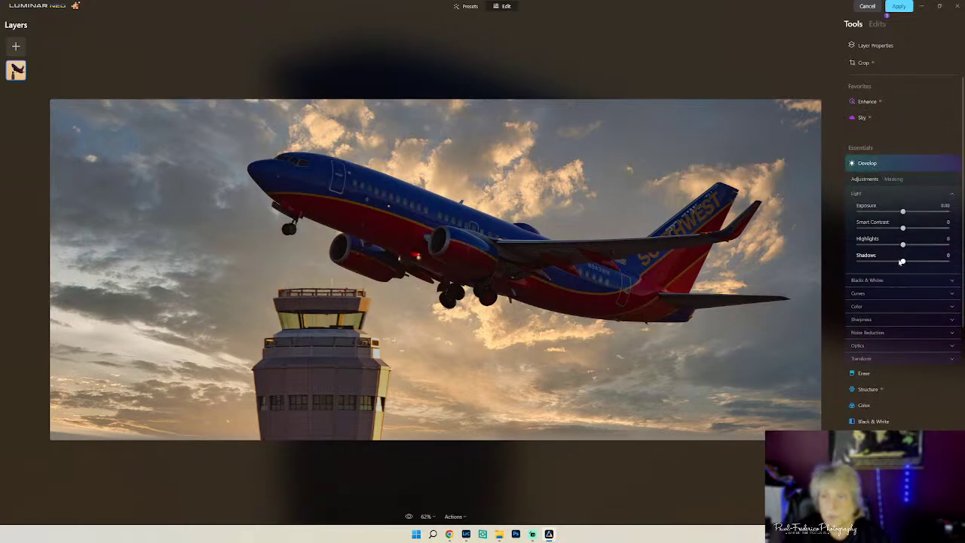
{"action": "left_click_drag", "start_coordinate": [902, 262], "coordinate": [929, 262]}
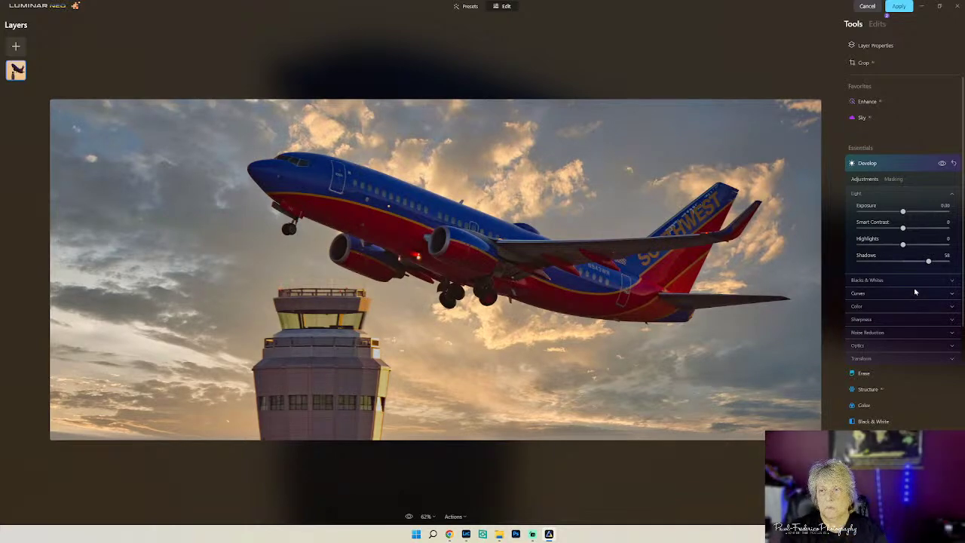
{"action": "left_click_drag", "start_coordinate": [929, 263], "coordinate": [916, 264]}
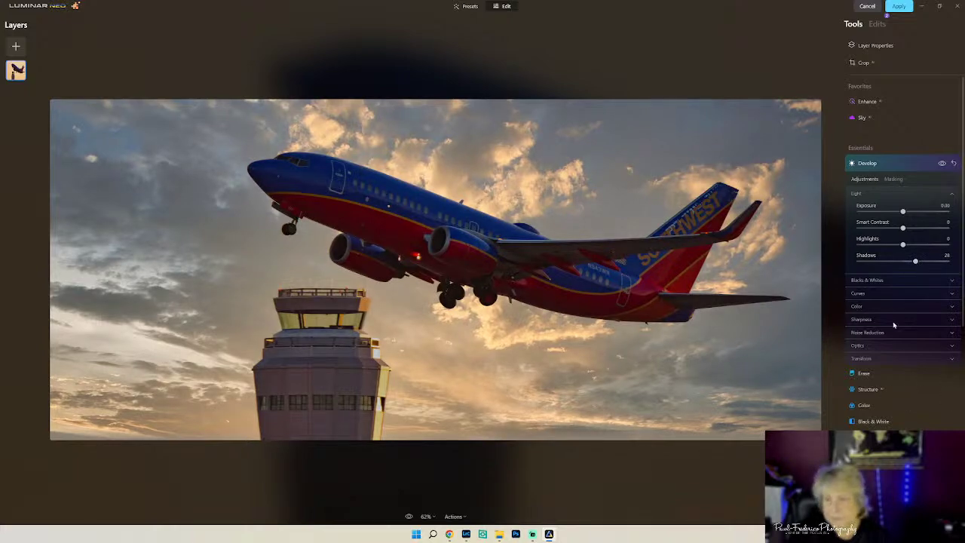
- Collapse the Sky tool and apply the edits, returning the photo to Lightroom Classic
{"action": "left_click", "coordinate": [876, 118]}
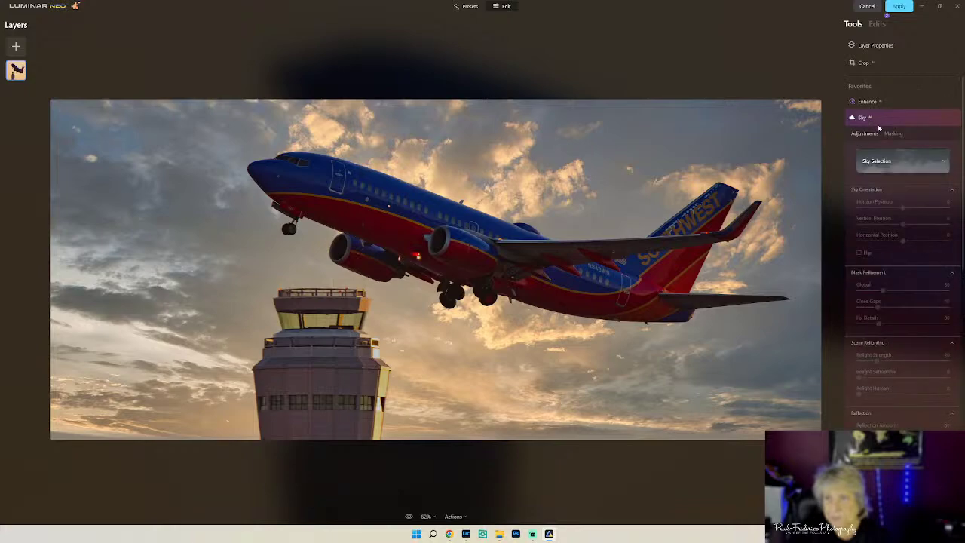
{"action": "left_click", "coordinate": [883, 103]}
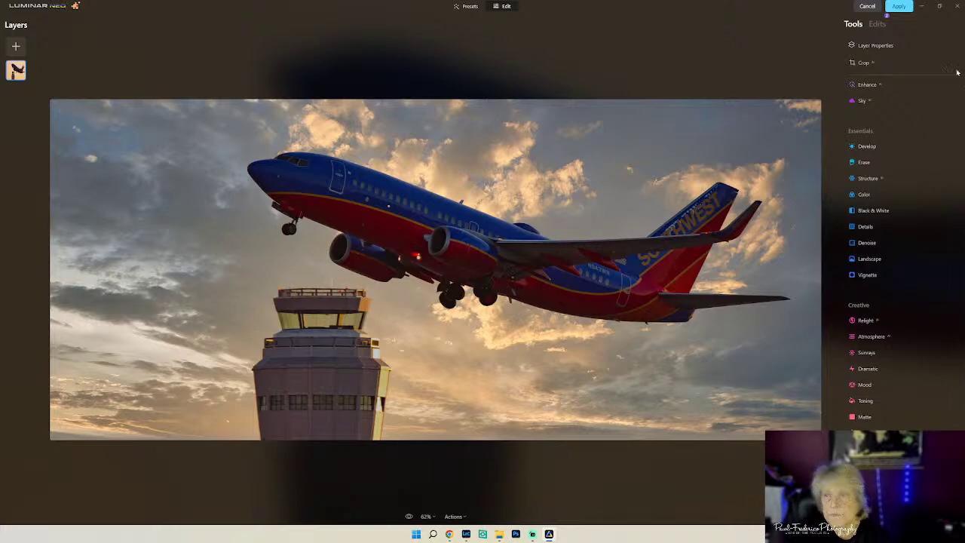
{"action": "left_click", "coordinate": [899, 6]}
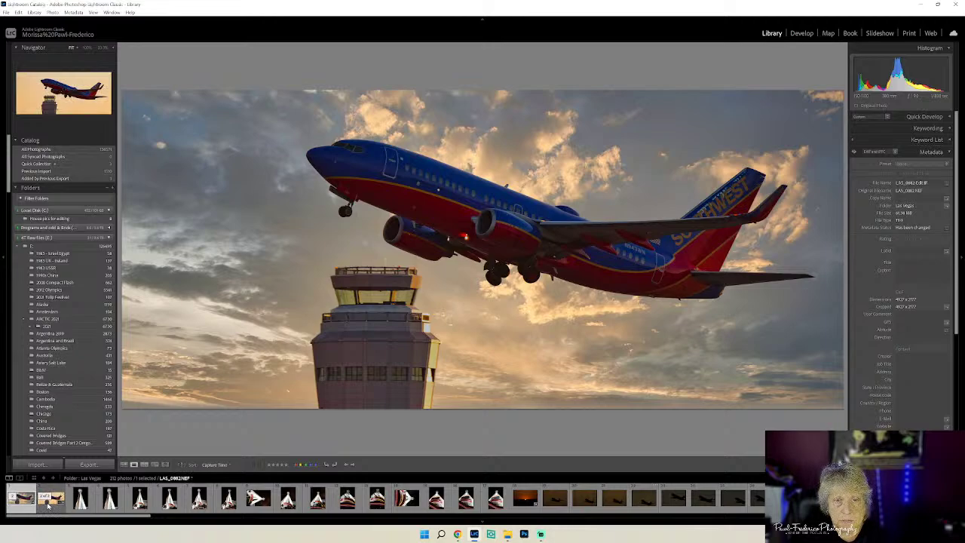
{"action": "left_click", "coordinate": [48, 504]}
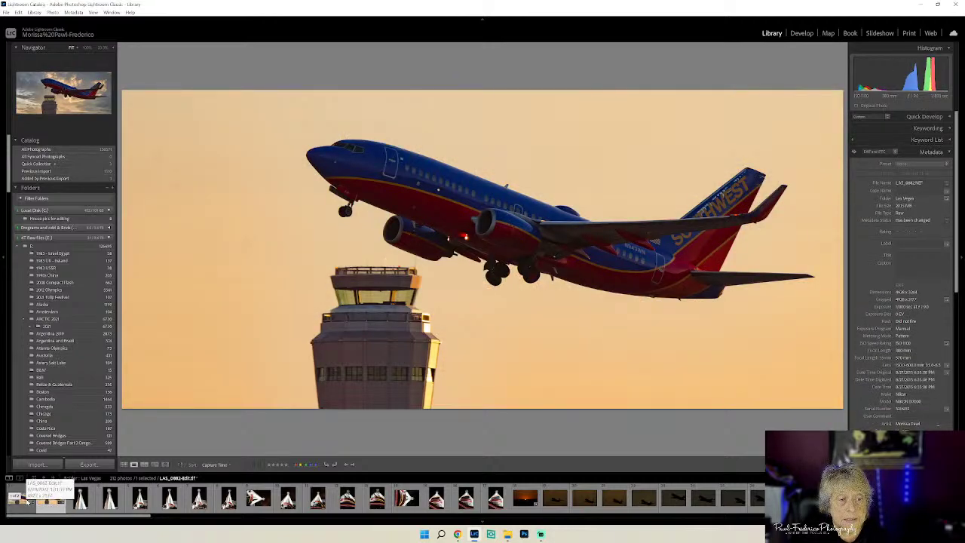
{"action": "left_click", "coordinate": [27, 501]}
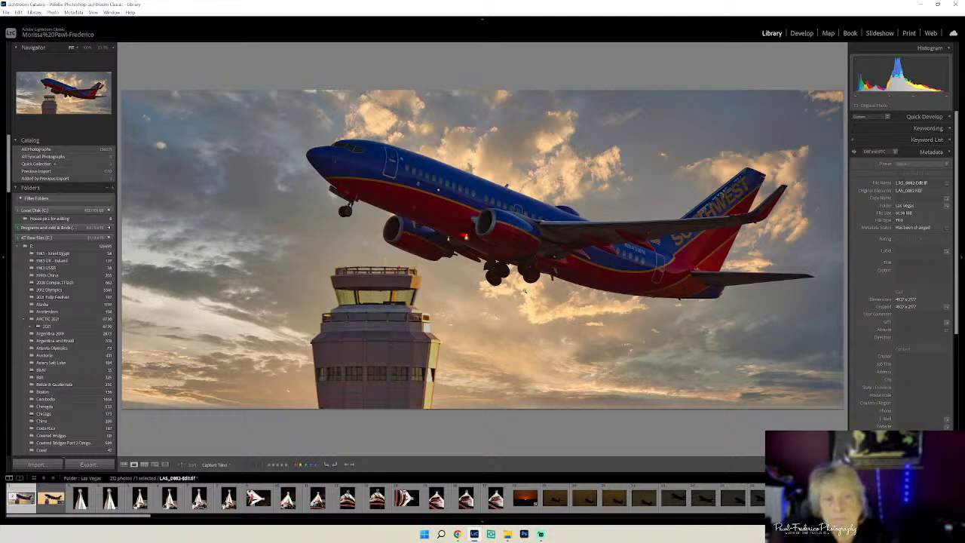
- Send an edited copy of the photo to Topaz DeNoise AI and dismiss the processing error
{"action": "right_click", "coordinate": [525, 290]}
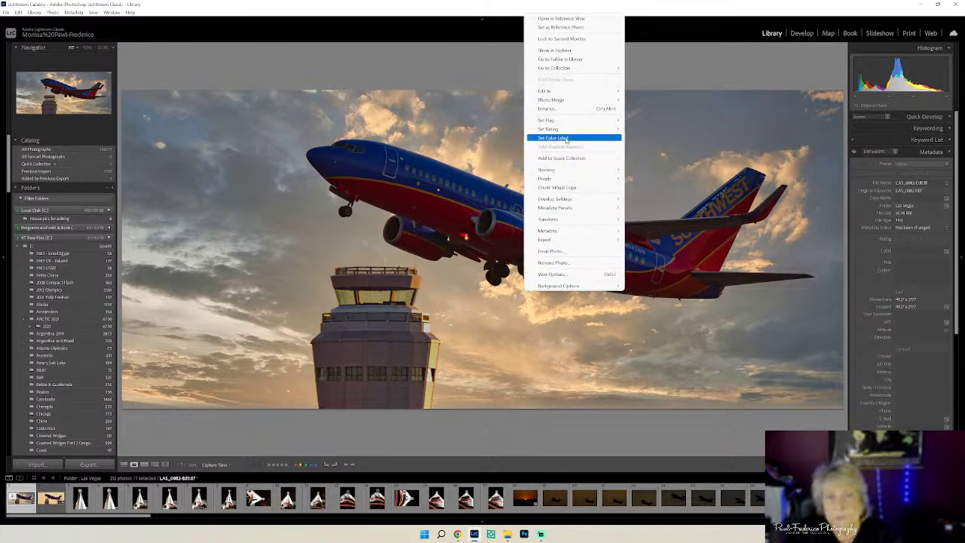
{"action": "mouse_move", "coordinate": [559, 92]}
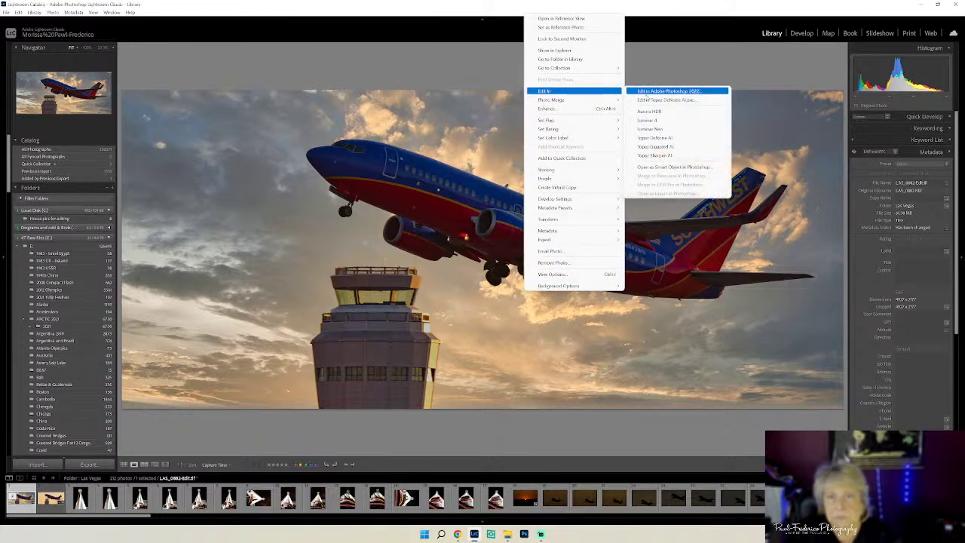
{"action": "left_click", "coordinate": [655, 138]}
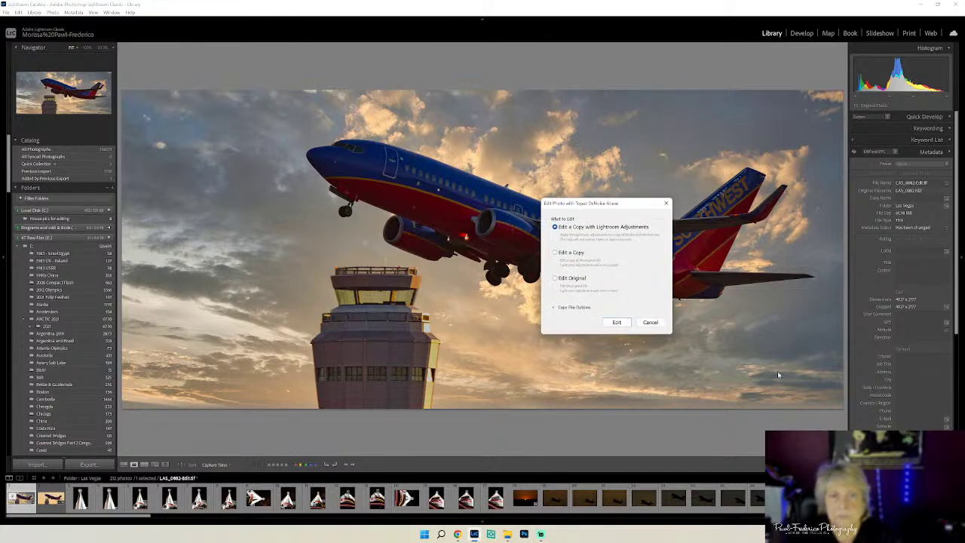
{"action": "left_click", "coordinate": [616, 322]}
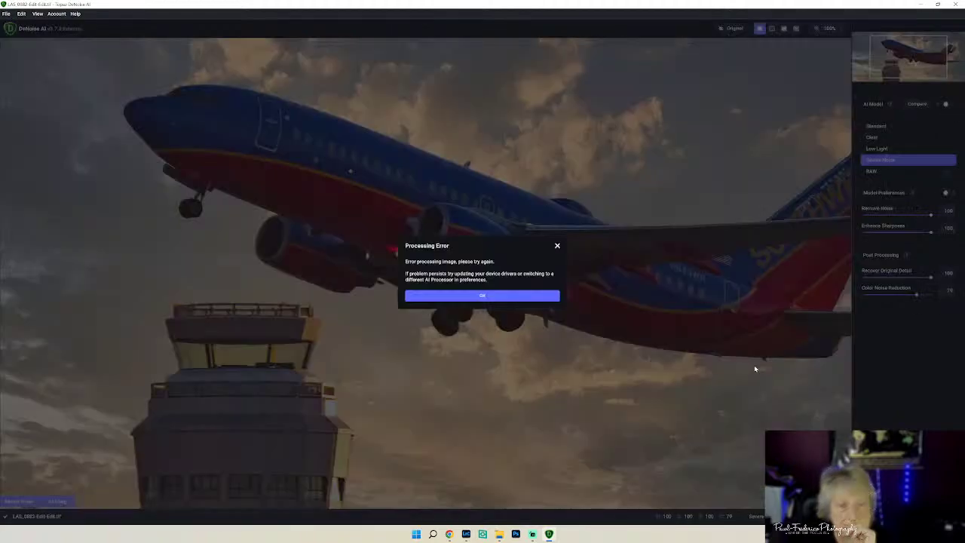
{"action": "left_click", "coordinate": [432, 296]}
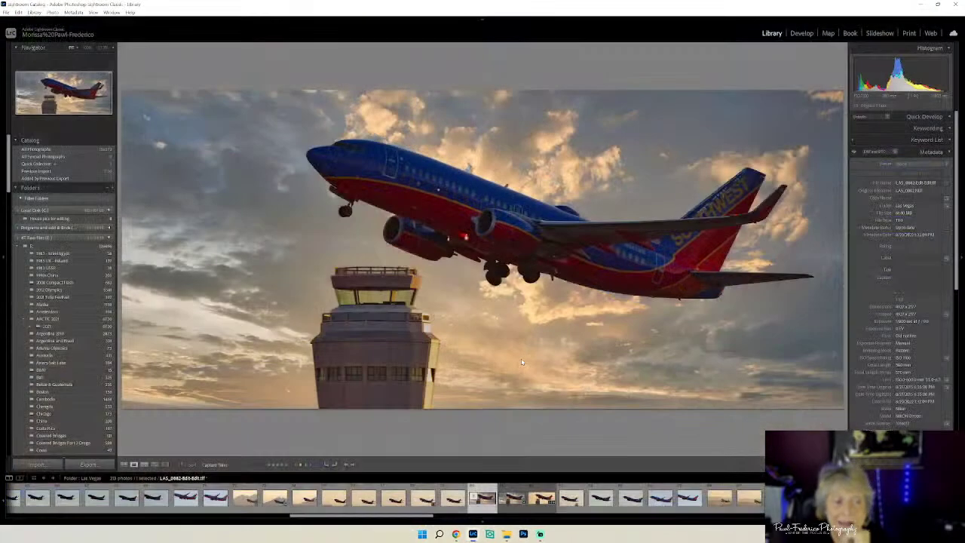
- Retry sending an edited copy with Lightroom adjustments to Topaz DeNoise AI
{"action": "right_click", "coordinate": [604, 195]}
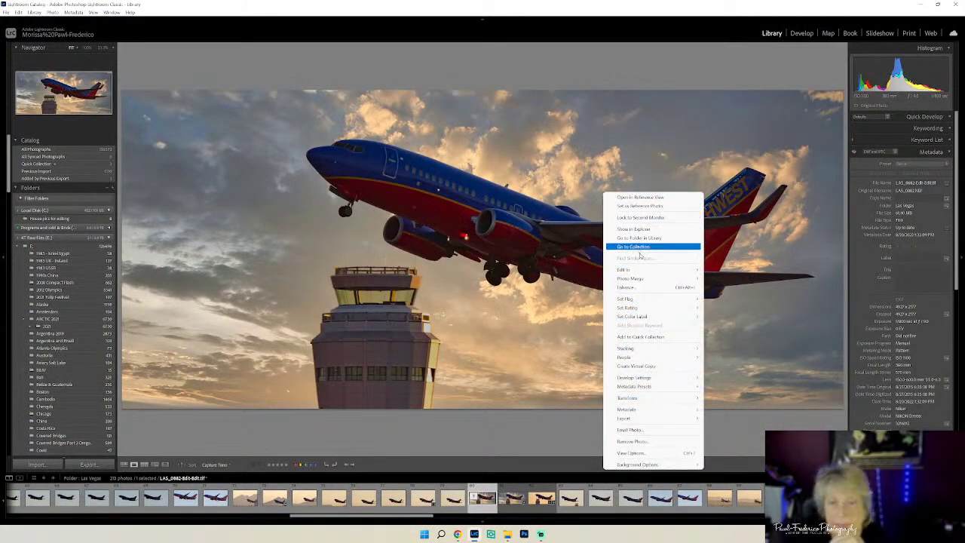
{"action": "mouse_move", "coordinate": [640, 269]}
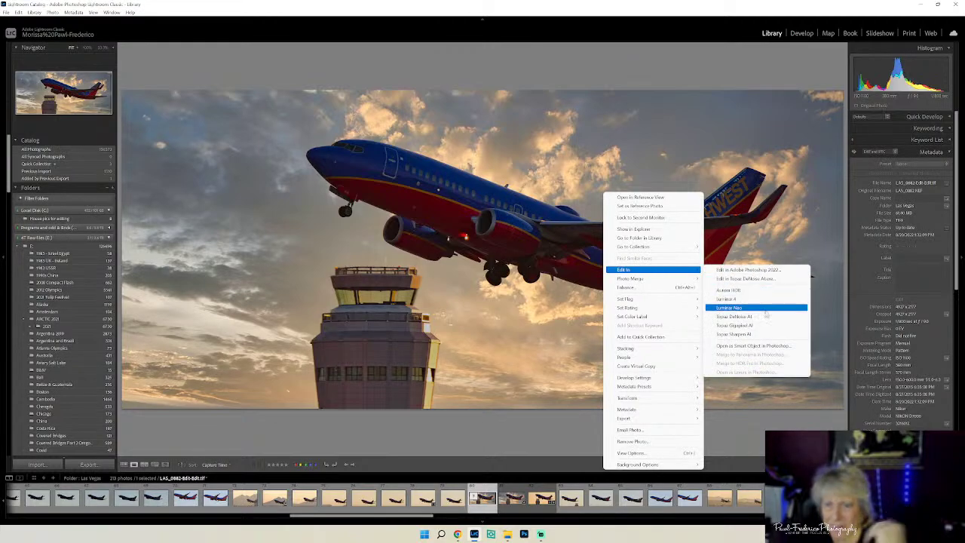
{"action": "left_click", "coordinate": [735, 316]}
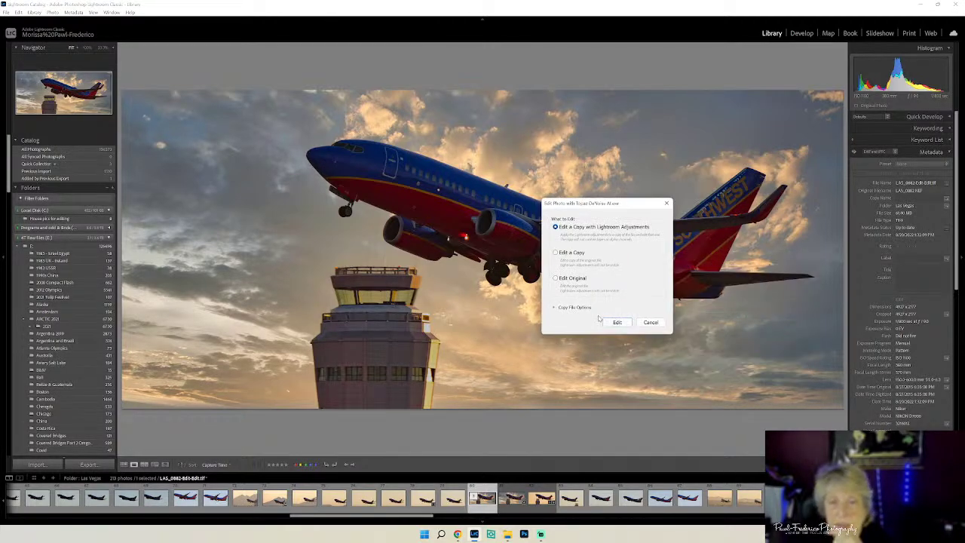
{"action": "left_click", "coordinate": [613, 323]}
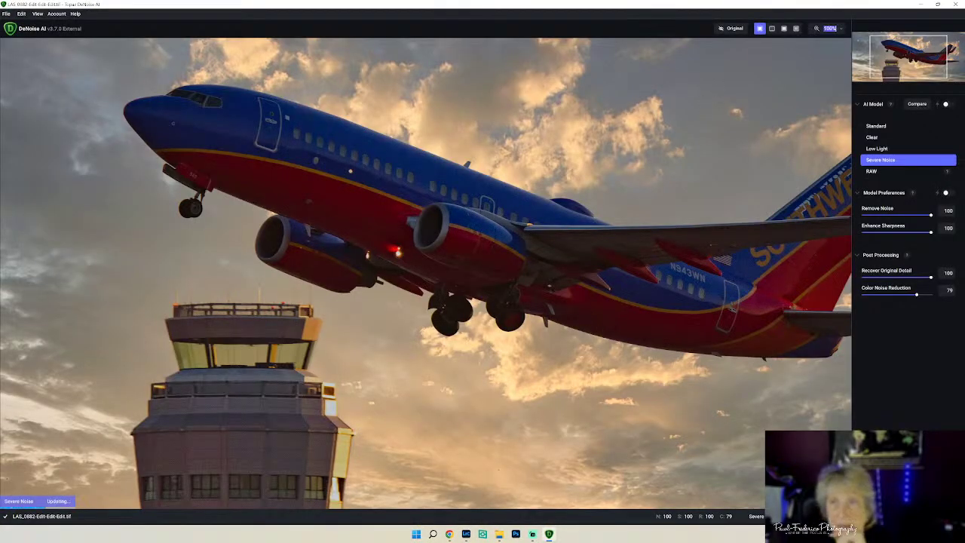
- Fit the whole photo in the preview and dismiss the large preview warning
{"action": "left_click", "coordinate": [829, 27]}
{"action": "left_click", "coordinate": [837, 53]}
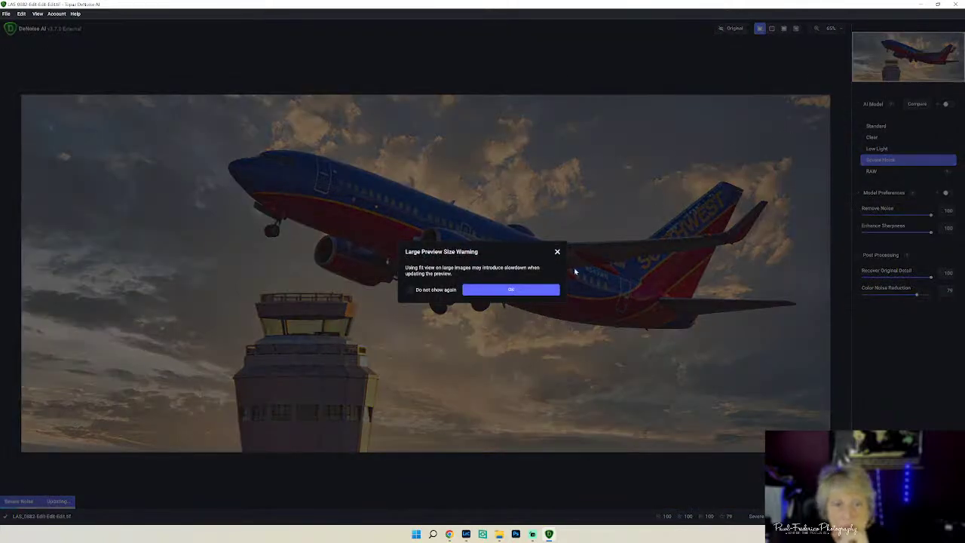
{"action": "left_click", "coordinate": [513, 289]}
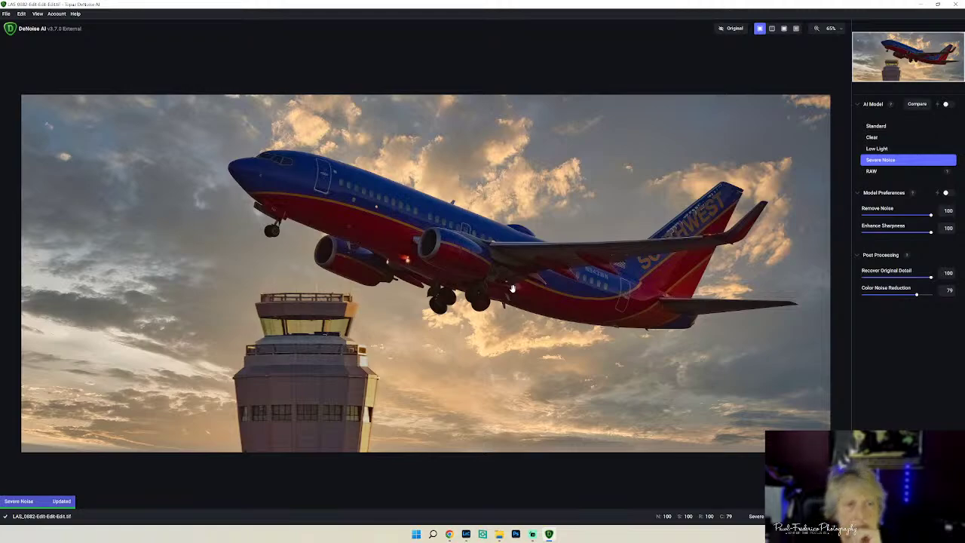
- Compare against the original, switch to the Low Light model, and save back to Lightroom
{"action": "left_click", "coordinate": [734, 30]}
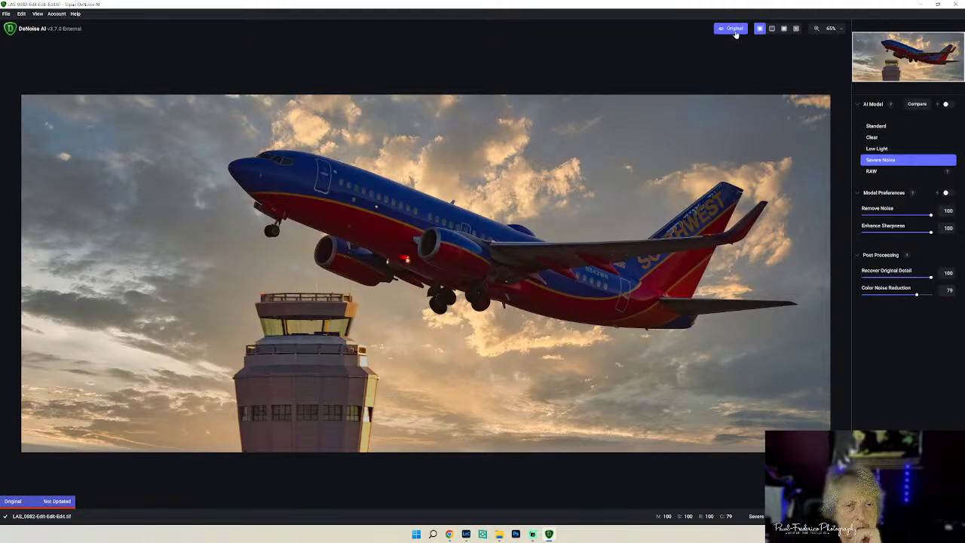
{"action": "left_click", "coordinate": [735, 32]}
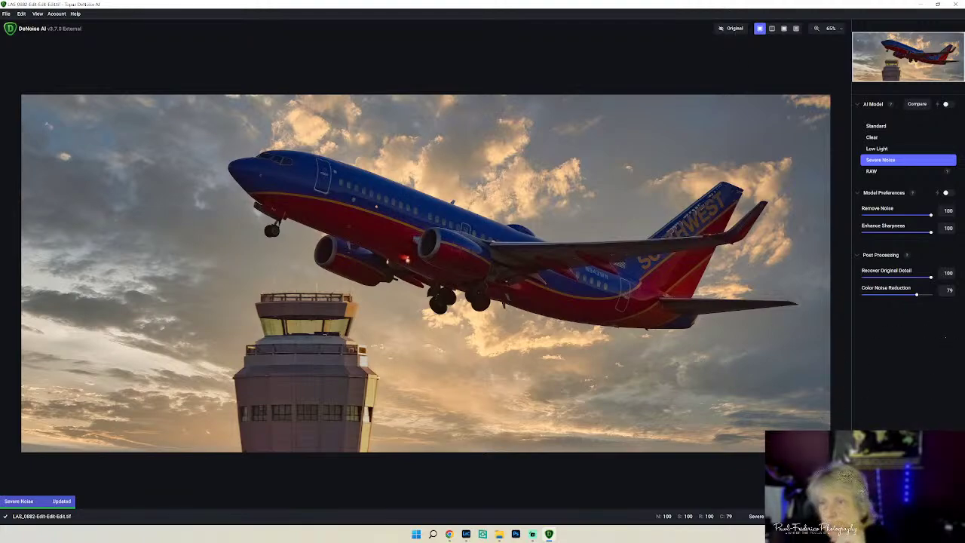
{"action": "left_click", "coordinate": [884, 150]}
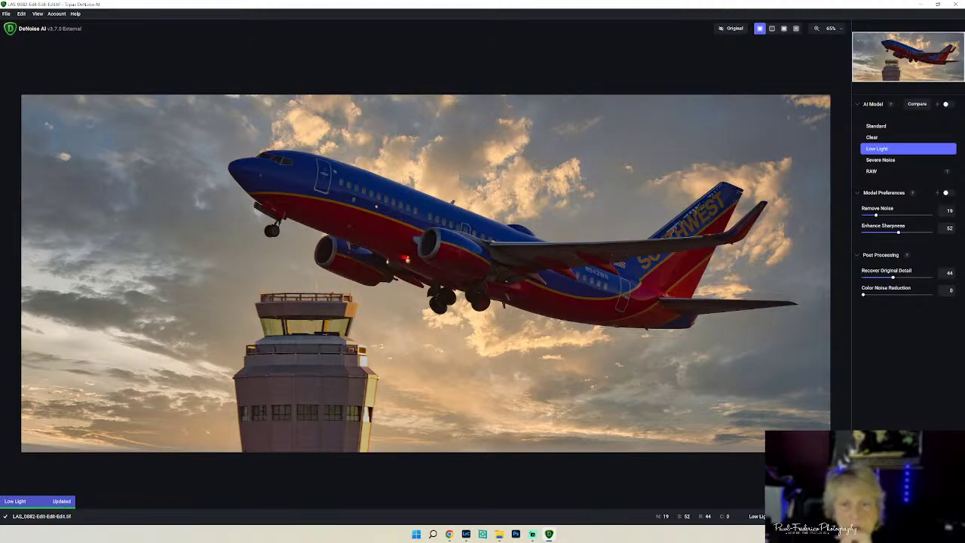
{"action": "key", "text": "ctrl+s"}
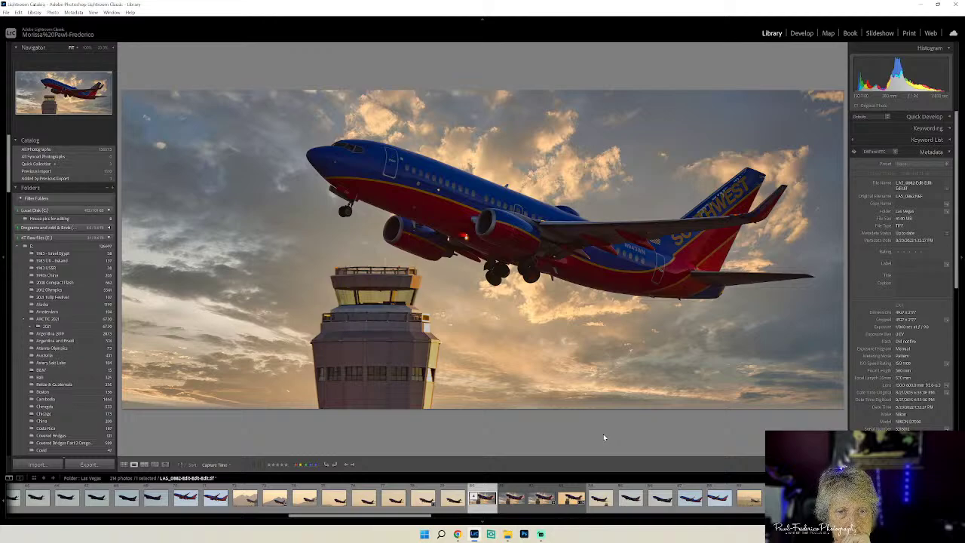
- In the Develop module, set Shadows to about +51 and Blacks to about -10
{"action": "left_click", "coordinate": [801, 33]}
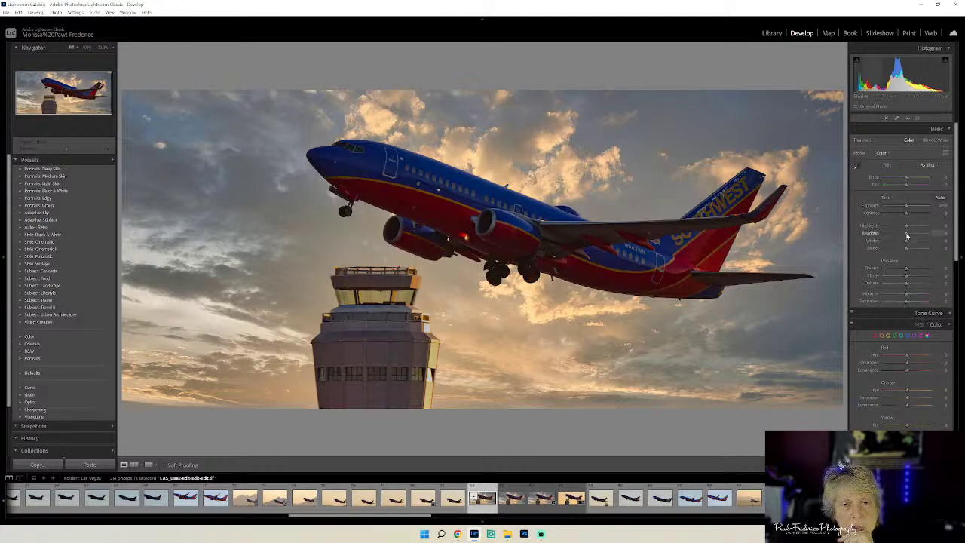
{"action": "left_click_drag", "start_coordinate": [906, 236], "coordinate": [912, 237]}
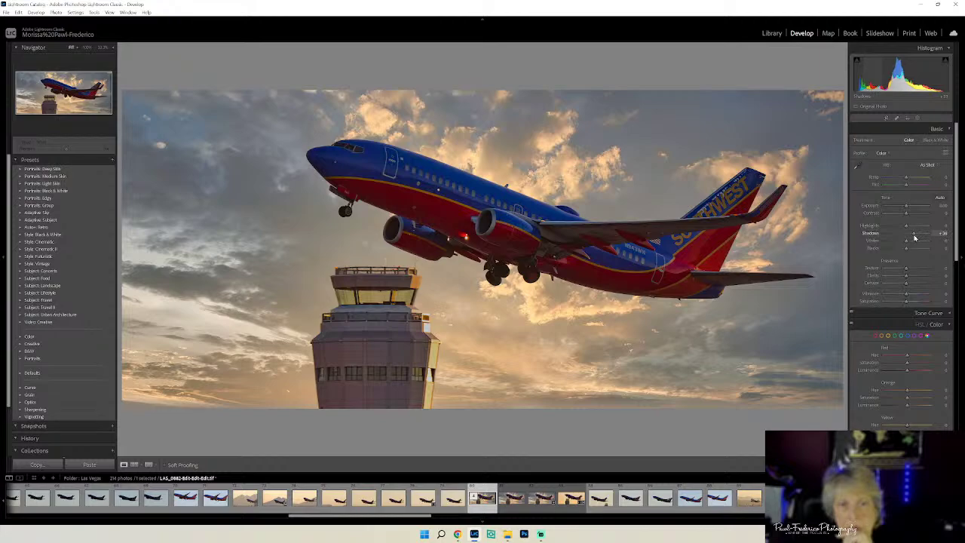
{"action": "left_click_drag", "start_coordinate": [914, 238], "coordinate": [914, 238]}
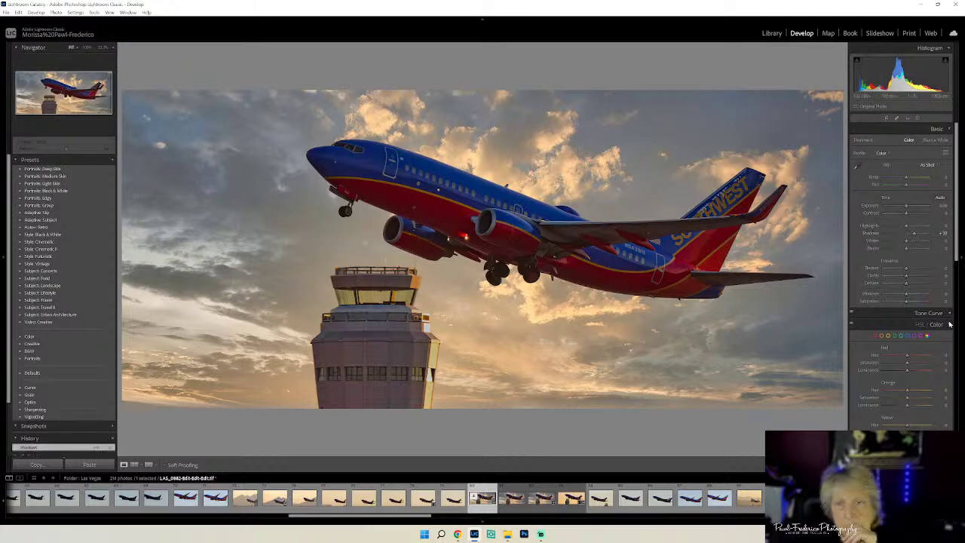
{"action": "left_click", "coordinate": [916, 235]}
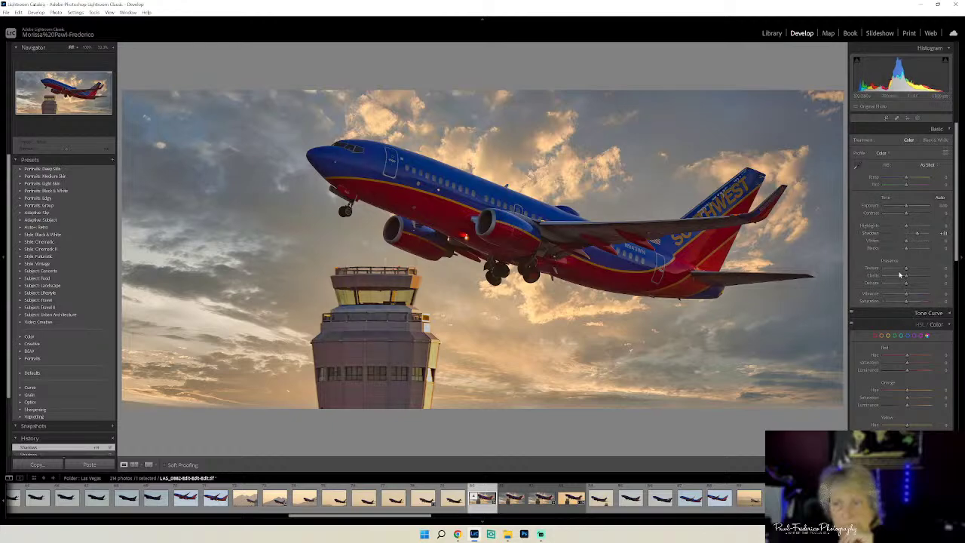
{"action": "left_click_drag", "start_coordinate": [906, 251], "coordinate": [902, 250]}
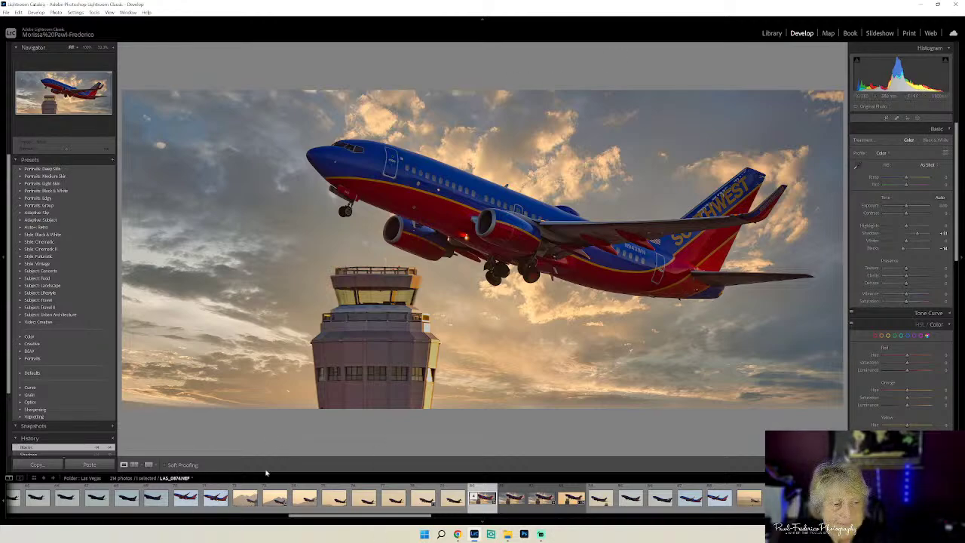
- In the Library, browse the filmstrip past the blue-sky, sunset and Delta 757 photos
{"action": "left_click", "coordinate": [770, 33]}
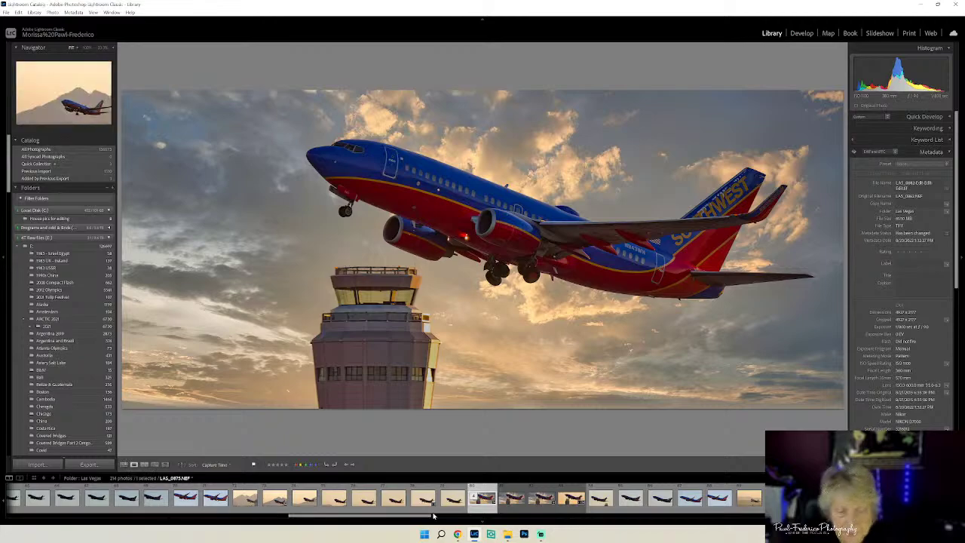
{"action": "left_click_drag", "start_coordinate": [394, 517], "coordinate": [368, 517]}
{"action": "key", "text": "Right"}
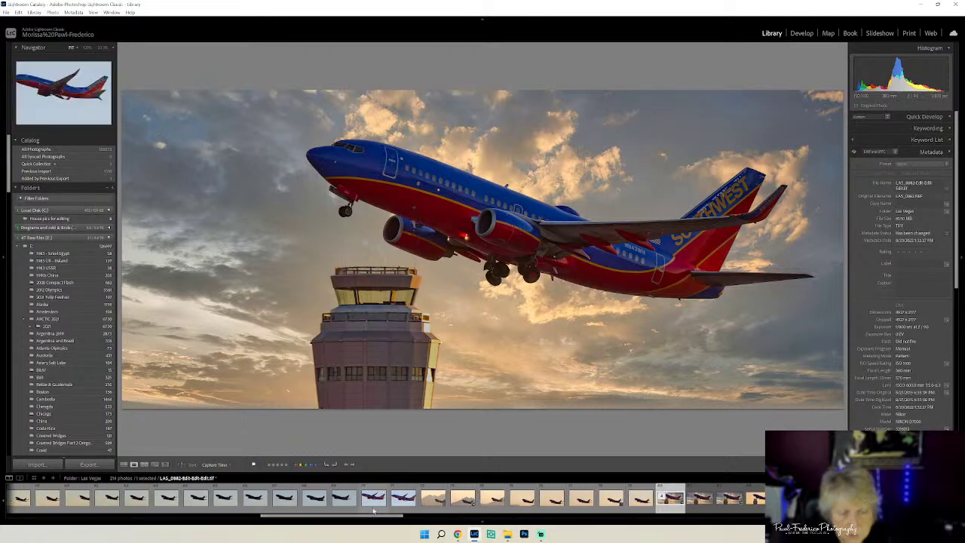
{"action": "left_click", "coordinate": [404, 497]}
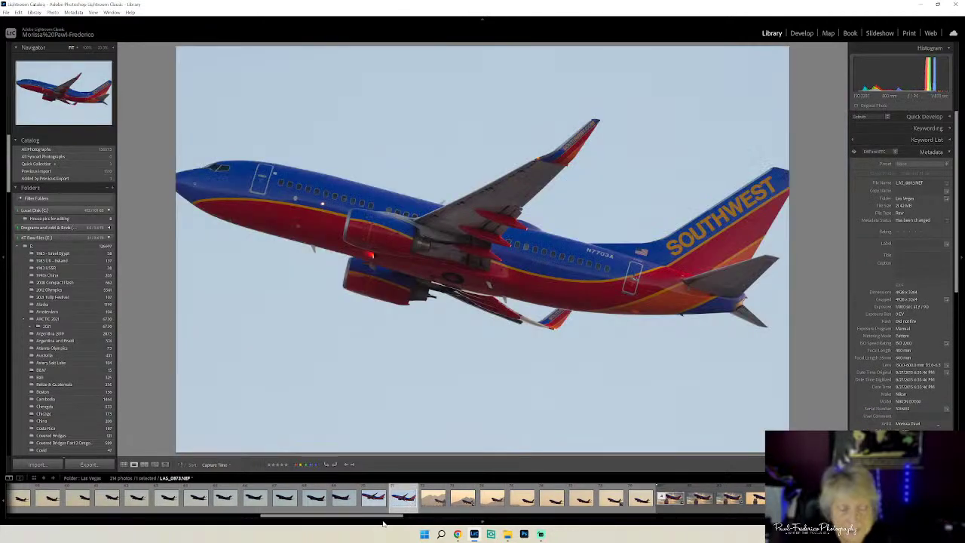
{"action": "left_click_drag", "start_coordinate": [380, 517], "coordinate": [314, 515]}
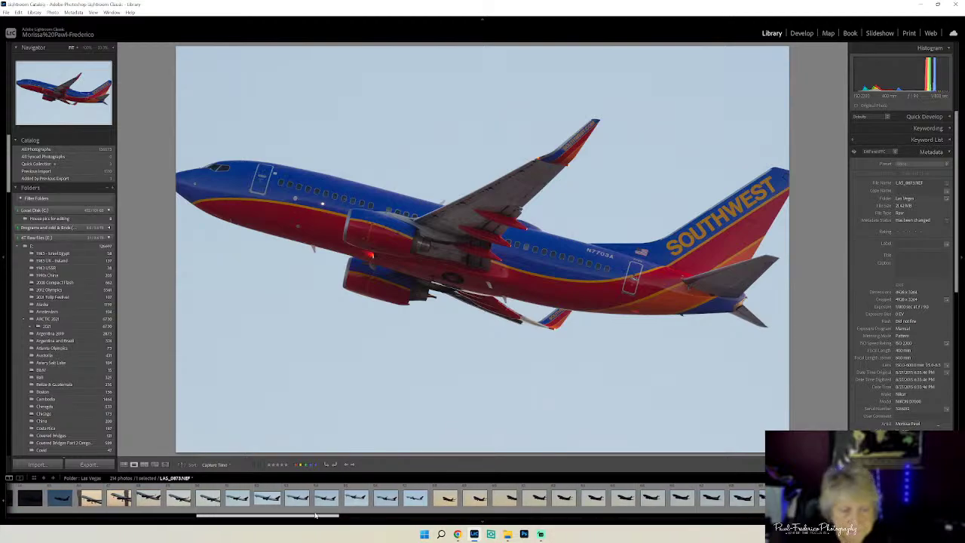
{"action": "left_click", "coordinate": [445, 500]}
{"action": "left_click", "coordinate": [338, 498]}
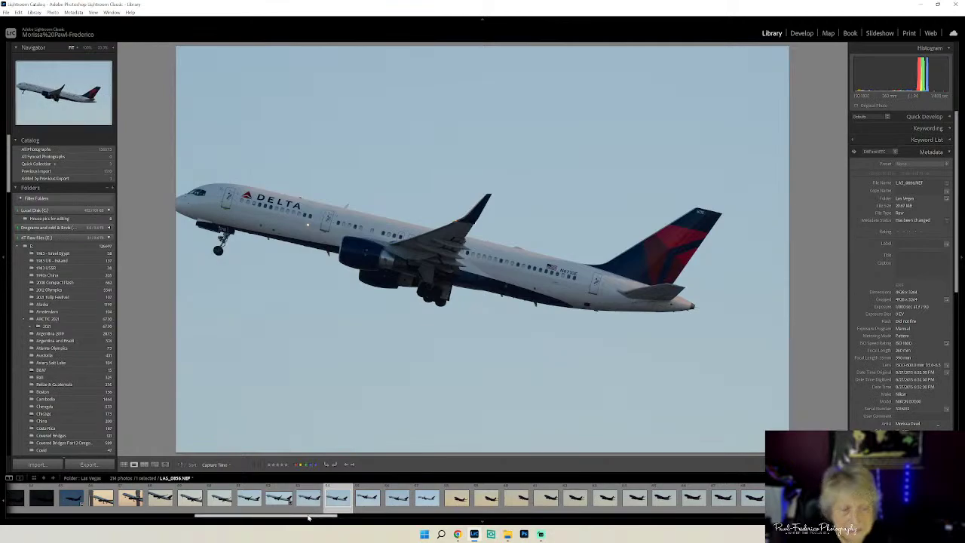
{"action": "left_click_drag", "start_coordinate": [308, 518], "coordinate": [291, 517]}
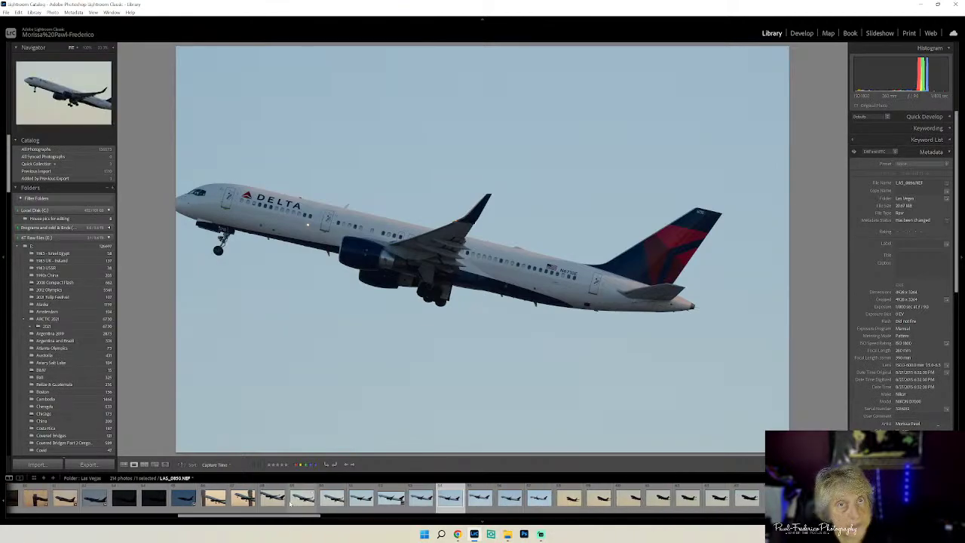
{"action": "left_click", "coordinate": [301, 500]}
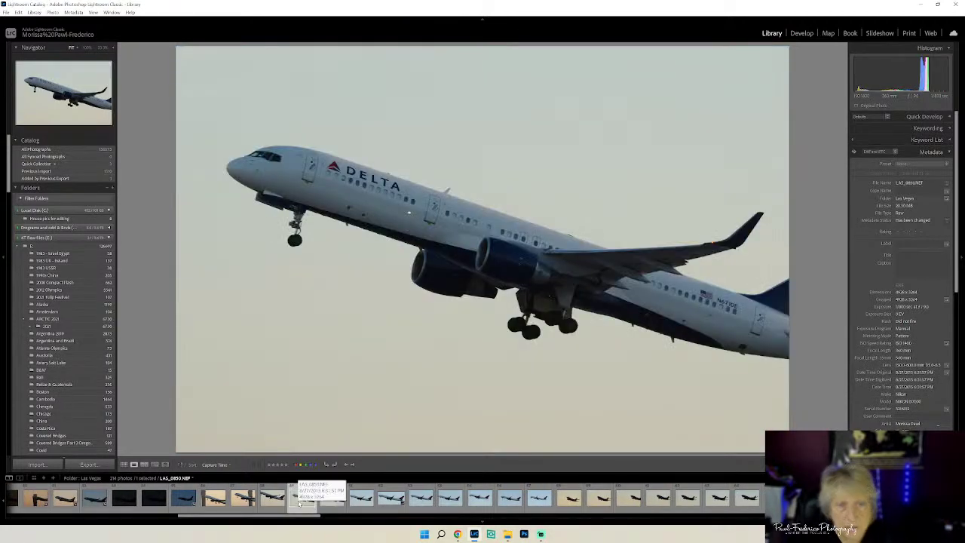
{"action": "left_click", "coordinate": [363, 500]}
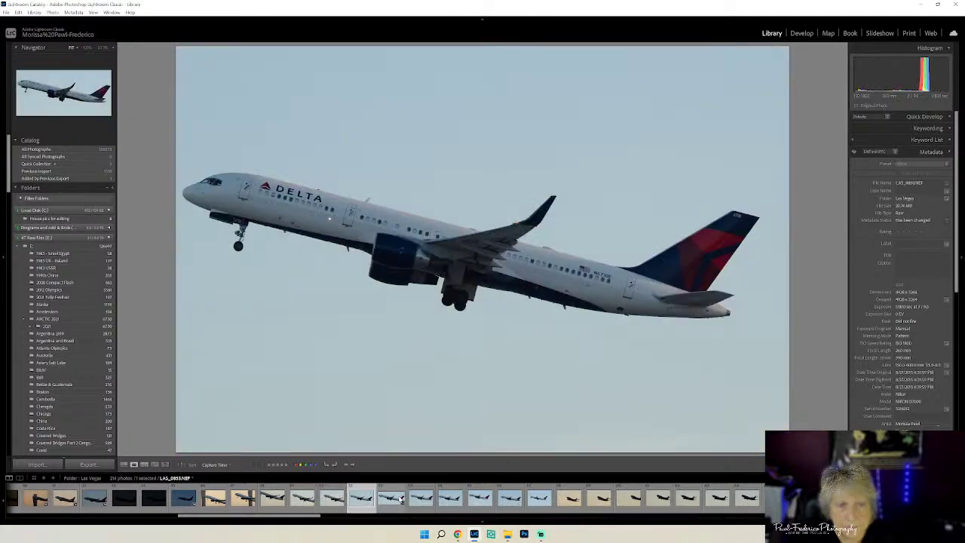
{"action": "left_click", "coordinate": [400, 500]}
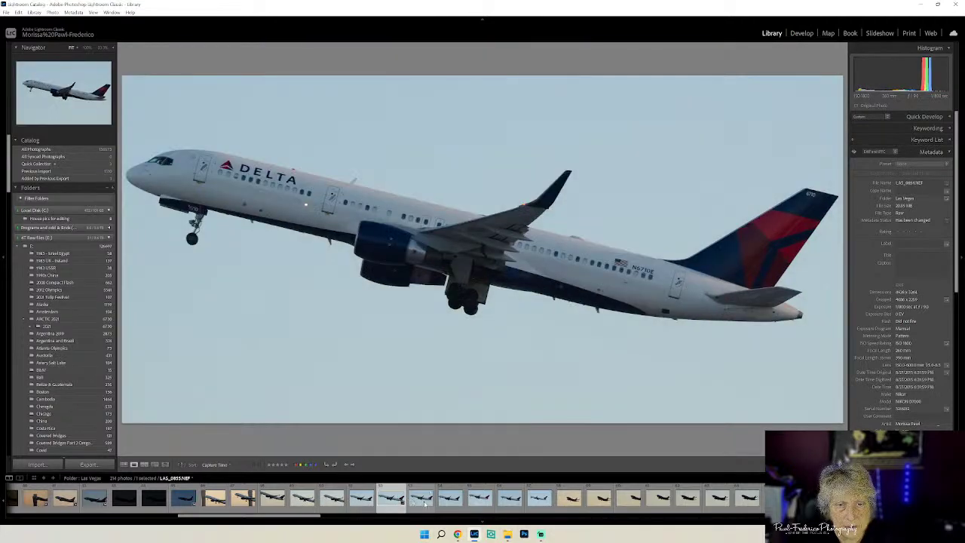
{"action": "left_click", "coordinate": [424, 504]}
- Continue past the control-tower and Southwest shots to select the silhouetted jet against orange sky
{"action": "left_click_drag", "start_coordinate": [309, 517], "coordinate": [288, 517]}
{"action": "left_click", "coordinate": [307, 501]}
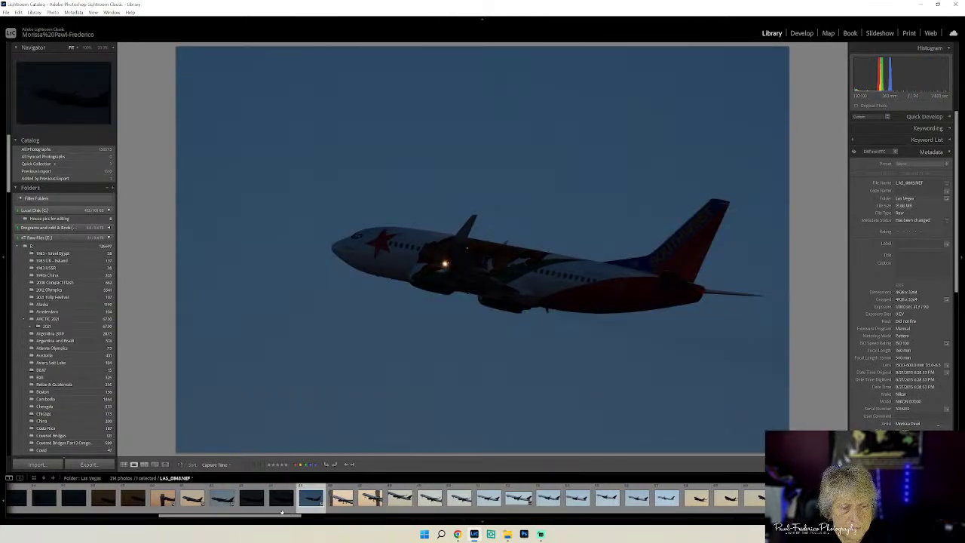
{"action": "left_click_drag", "start_coordinate": [280, 517], "coordinate": [246, 517]}
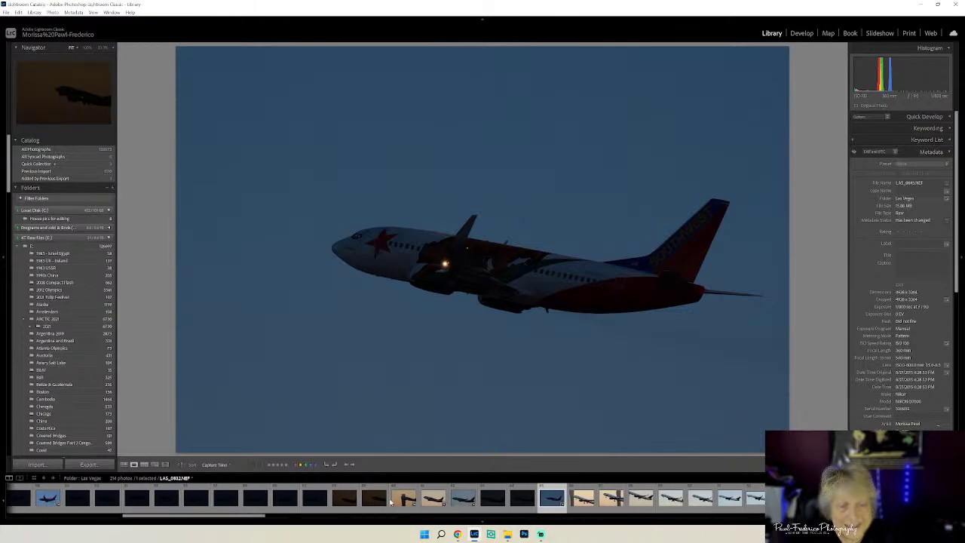
{"action": "left_click", "coordinate": [417, 499]}
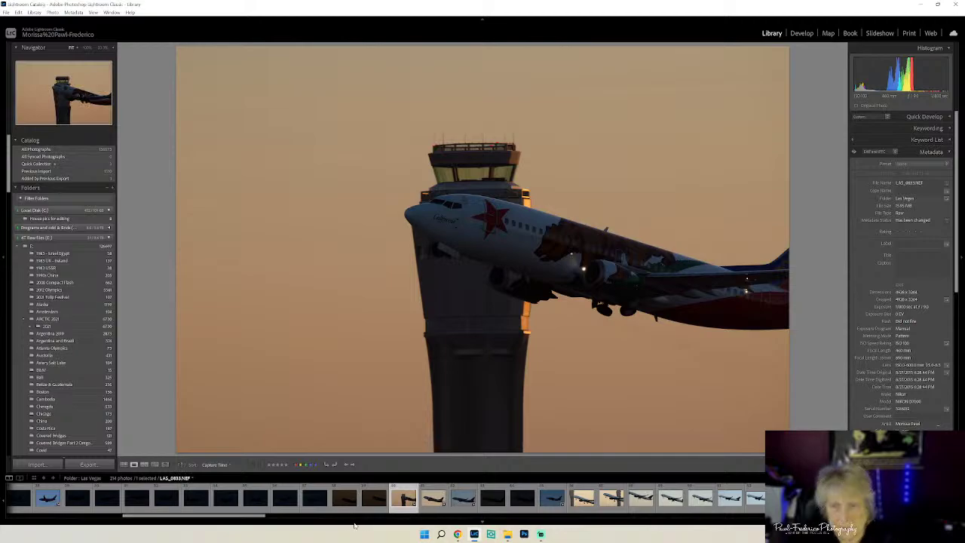
{"action": "left_click_drag", "start_coordinate": [251, 518], "coordinate": [140, 519]}
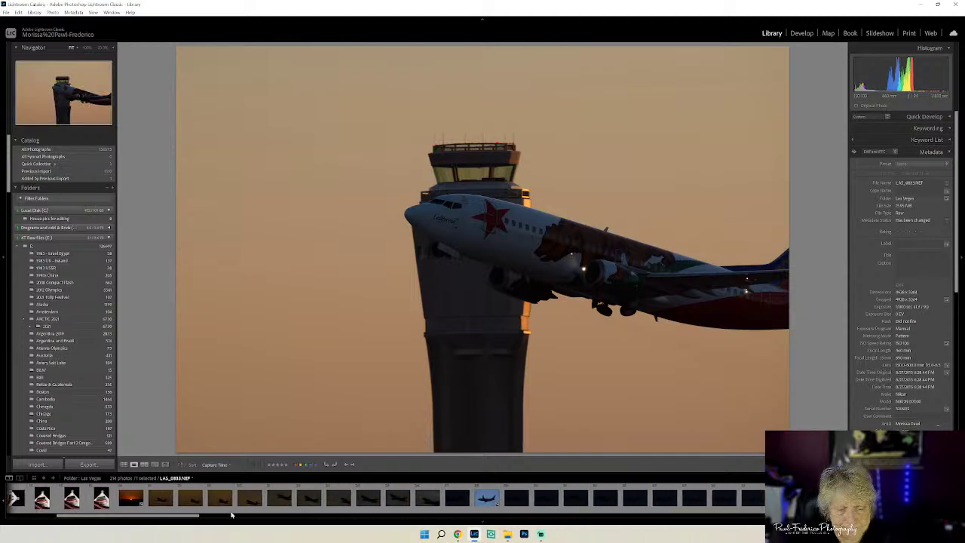
{"action": "left_click", "coordinate": [486, 499]}
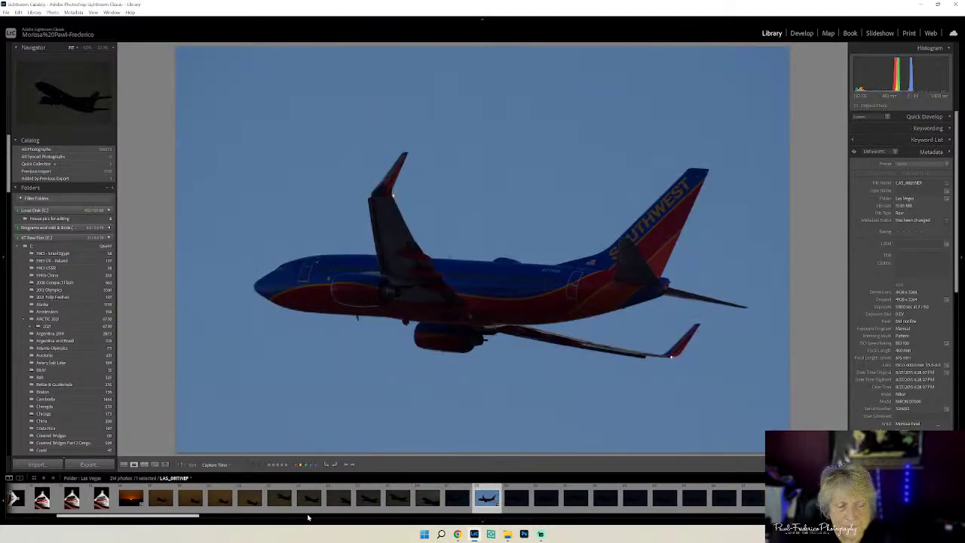
{"action": "left_click", "coordinate": [167, 499]}
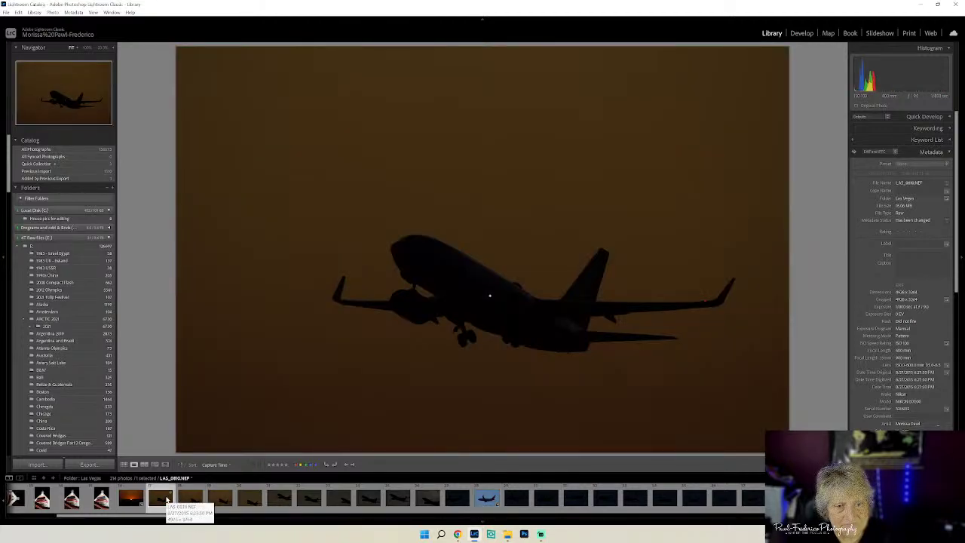
{"action": "key", "text": "Right"}
{"action": "key", "text": "Left"}
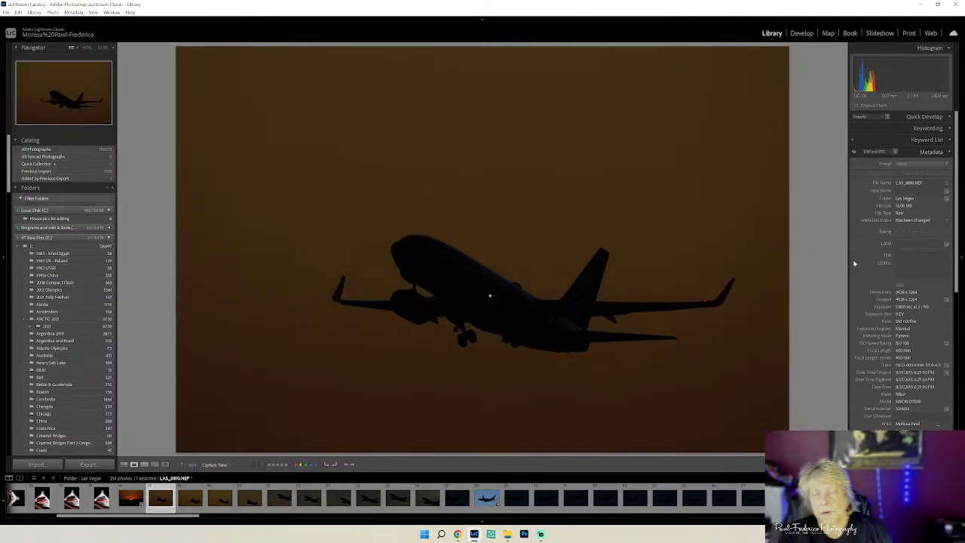
- In Develop, nudge Exposure up and lift Shadows to +100 on the silhouette photo
{"action": "left_click", "coordinate": [801, 33]}
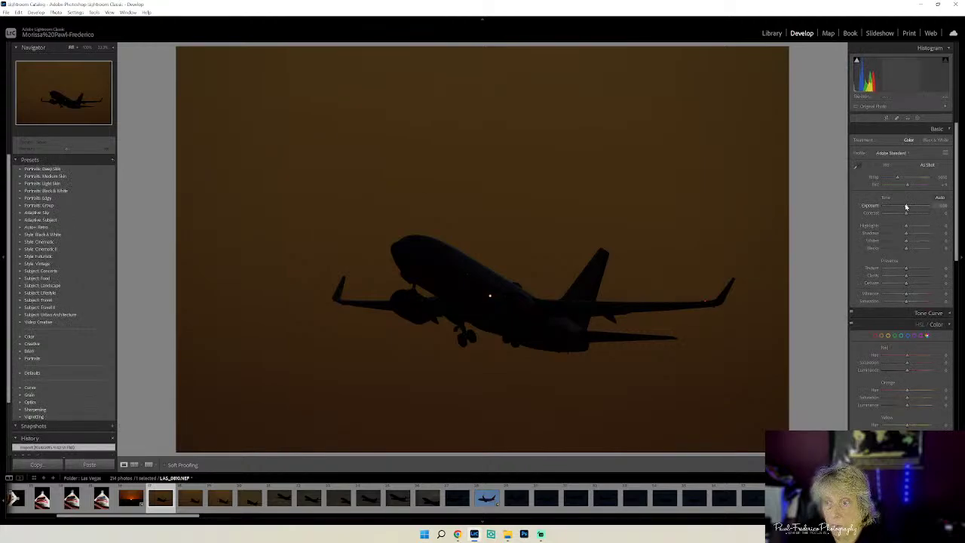
{"action": "left_click_drag", "start_coordinate": [906, 206], "coordinate": [908, 208]}
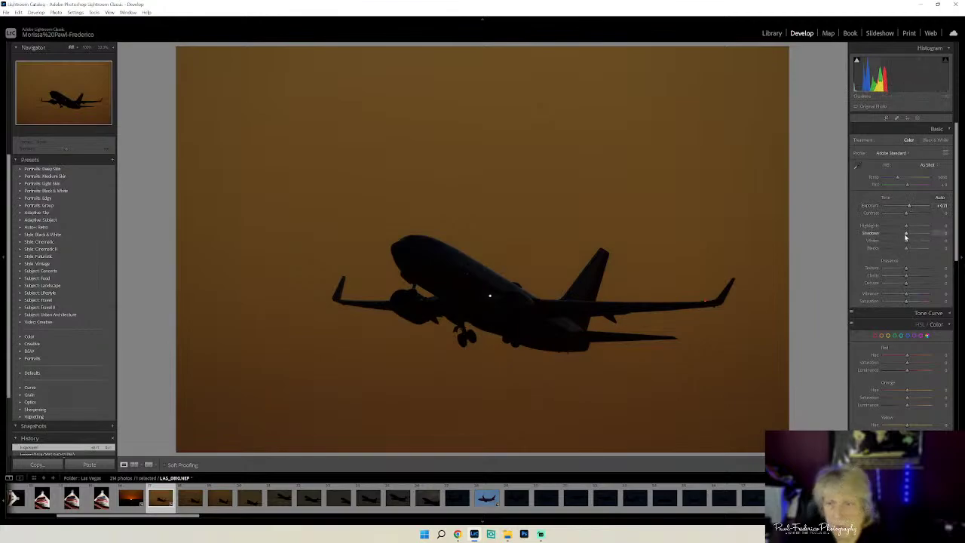
{"action": "left_click_drag", "start_coordinate": [910, 237], "coordinate": [924, 241]}
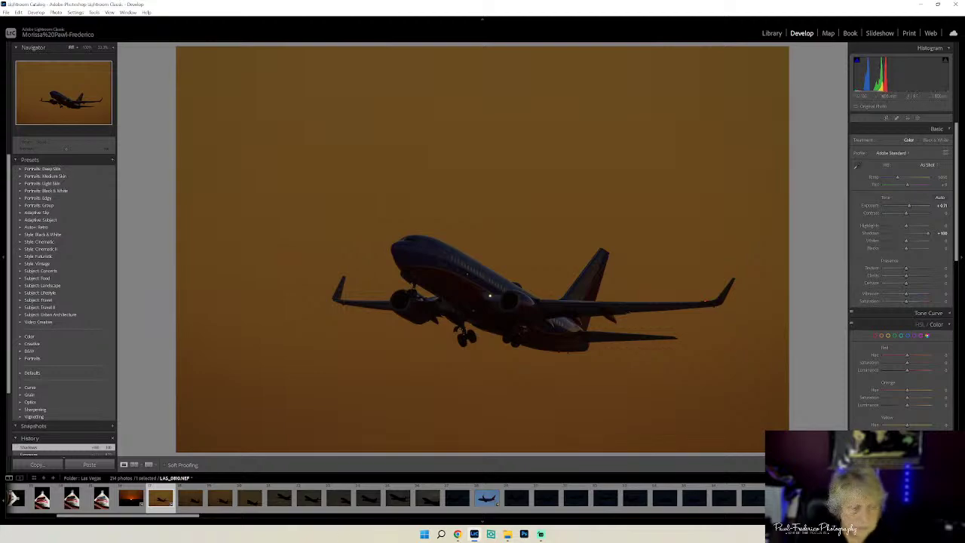
- Compare with the sunset and Stratosphere tower photos, then raise Exposure to about +1.00
{"action": "left_click", "coordinate": [133, 499]}
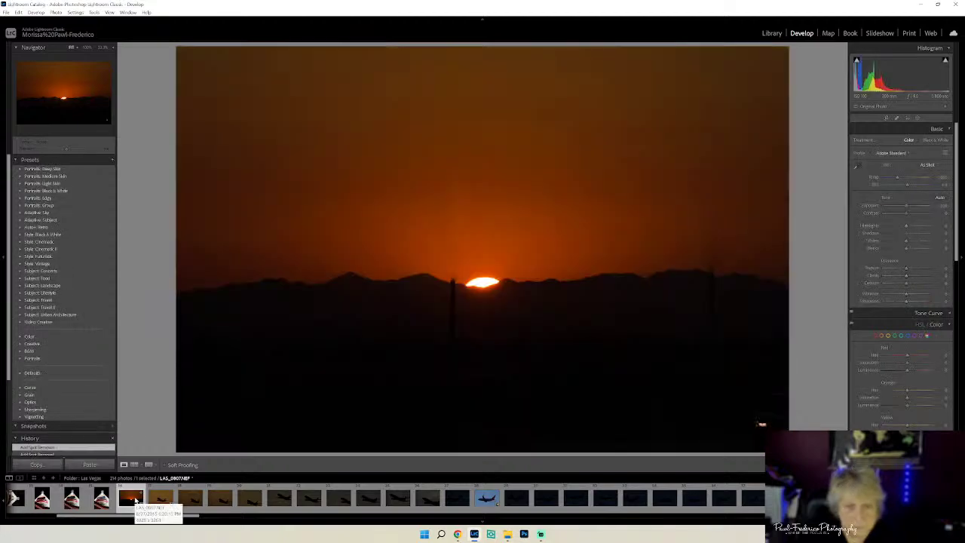
{"action": "left_click", "coordinate": [161, 497]}
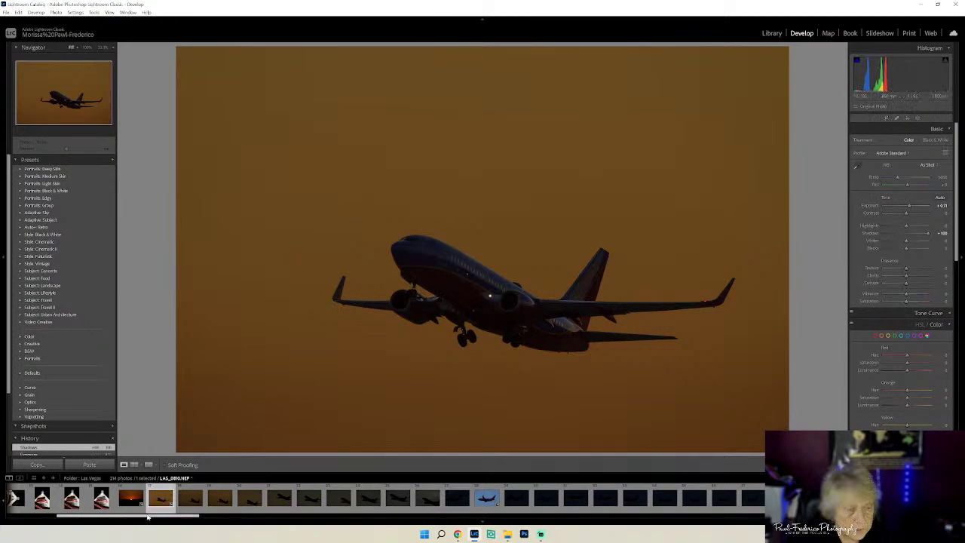
{"action": "left_click_drag", "start_coordinate": [148, 517], "coordinate": [101, 517]}
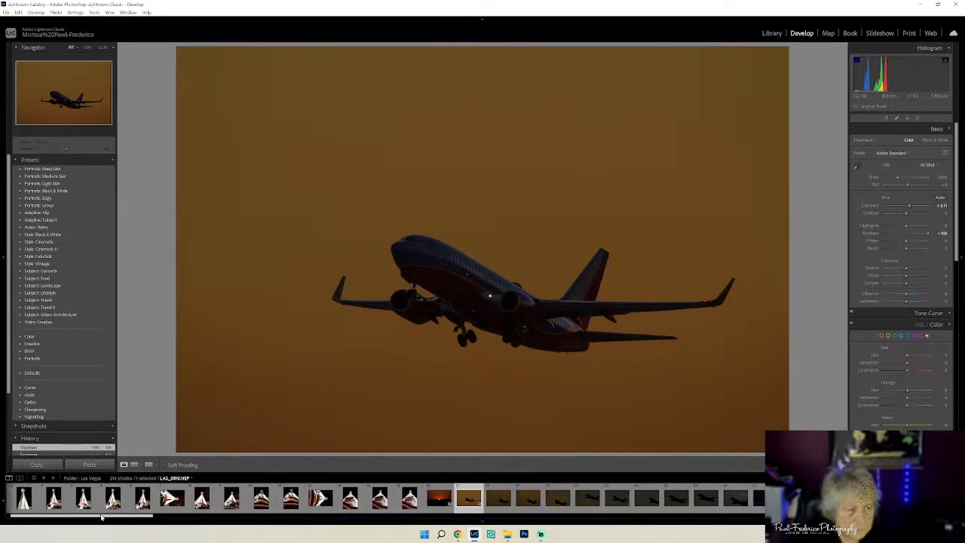
{"action": "left_click", "coordinate": [141, 498]}
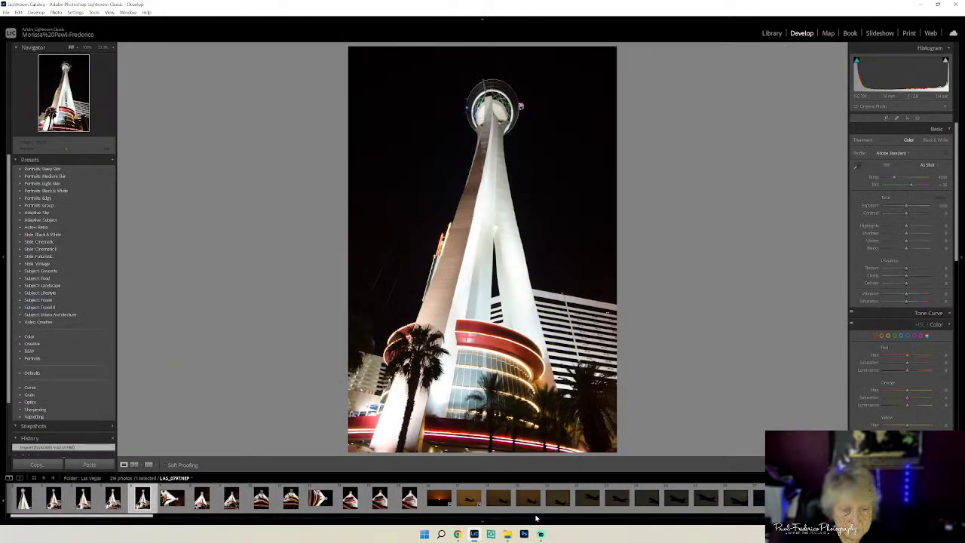
{"action": "left_click", "coordinate": [469, 499]}
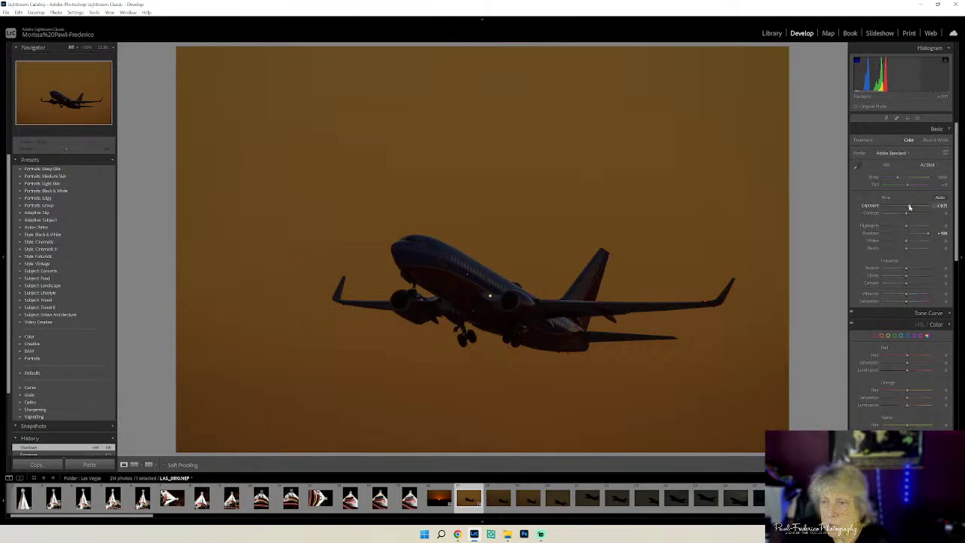
{"action": "left_click_drag", "start_coordinate": [909, 207], "coordinate": [905, 215]}
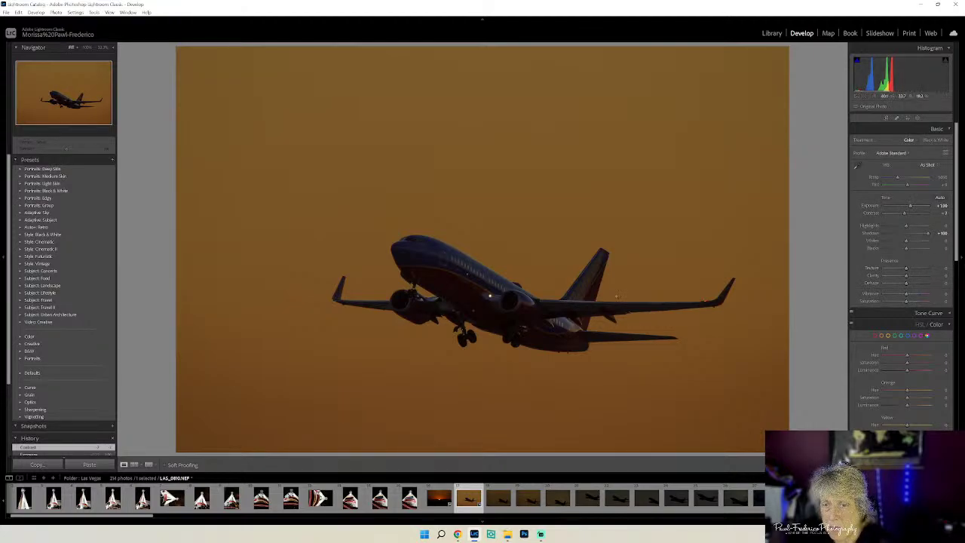
- Send the jet photo to Luminar Neo as a copy with Lightroom adjustments
{"action": "right_click", "coordinate": [592, 204]}
{"action": "mouse_move", "coordinate": [610, 273]}
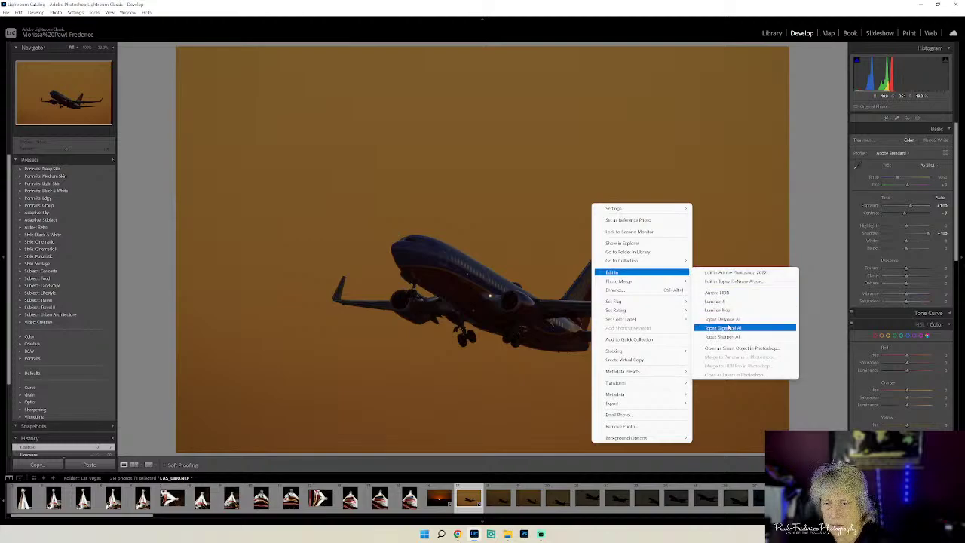
{"action": "left_click", "coordinate": [718, 310]}
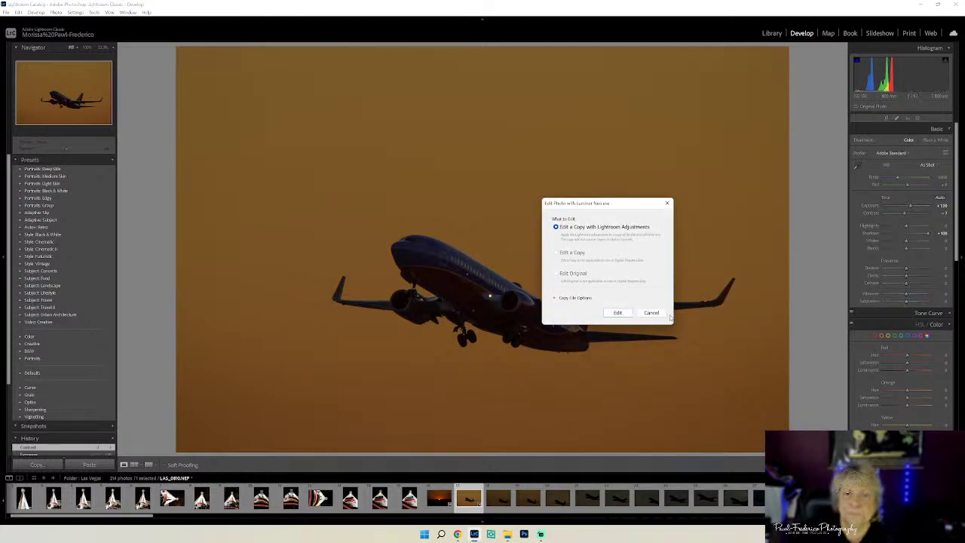
{"action": "left_click", "coordinate": [616, 312]}
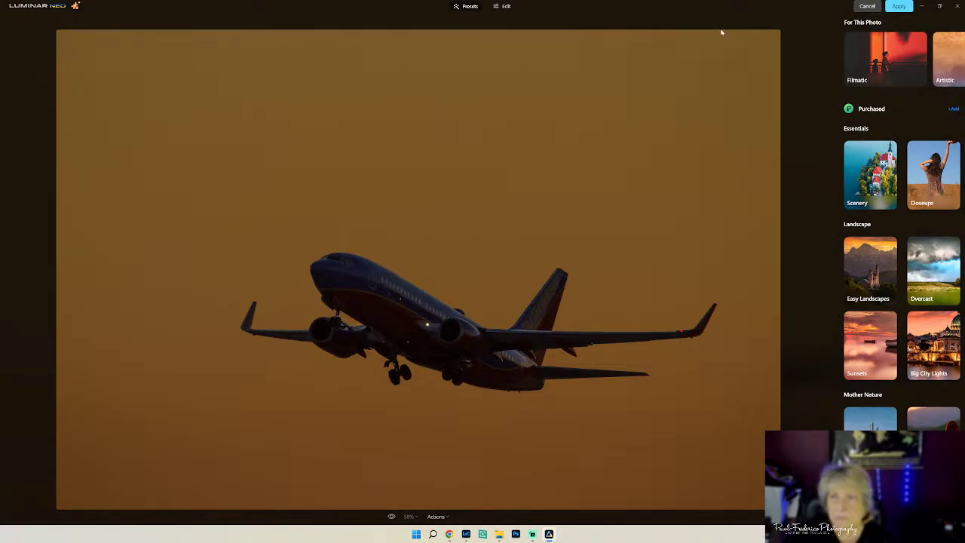
- In the Edit tab's Develop tool, set Shadows to 42
{"action": "left_click", "coordinate": [506, 7]}
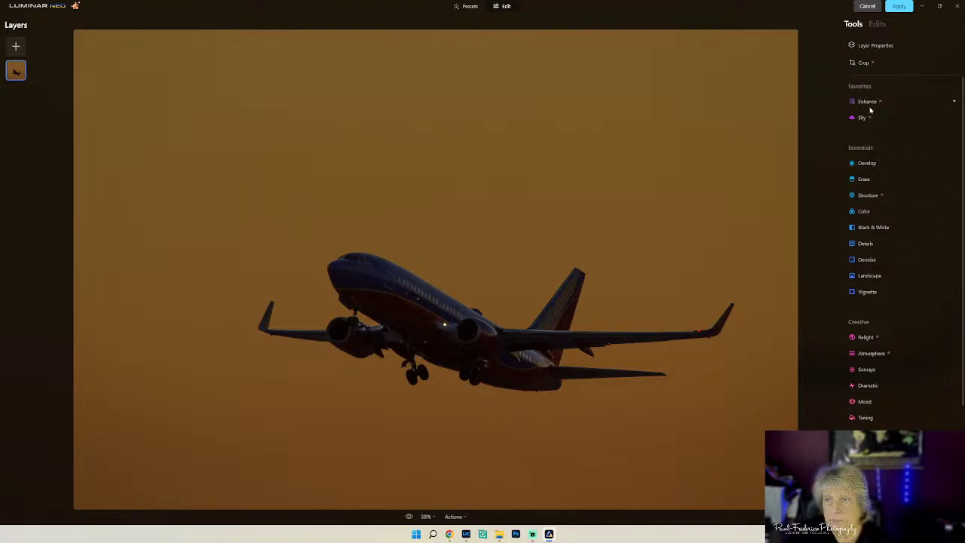
{"action": "left_click", "coordinate": [867, 164]}
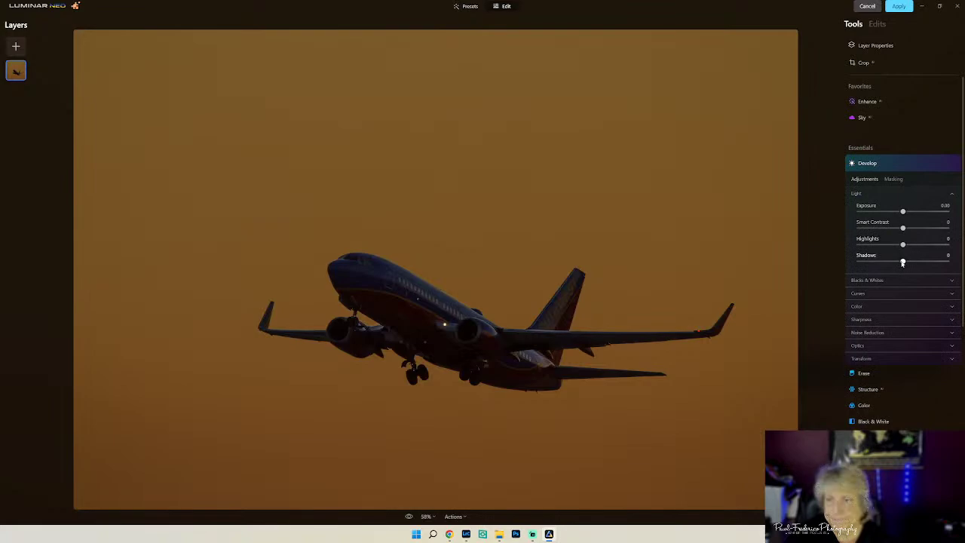
{"action": "left_click_drag", "start_coordinate": [902, 262], "coordinate": [920, 265]}
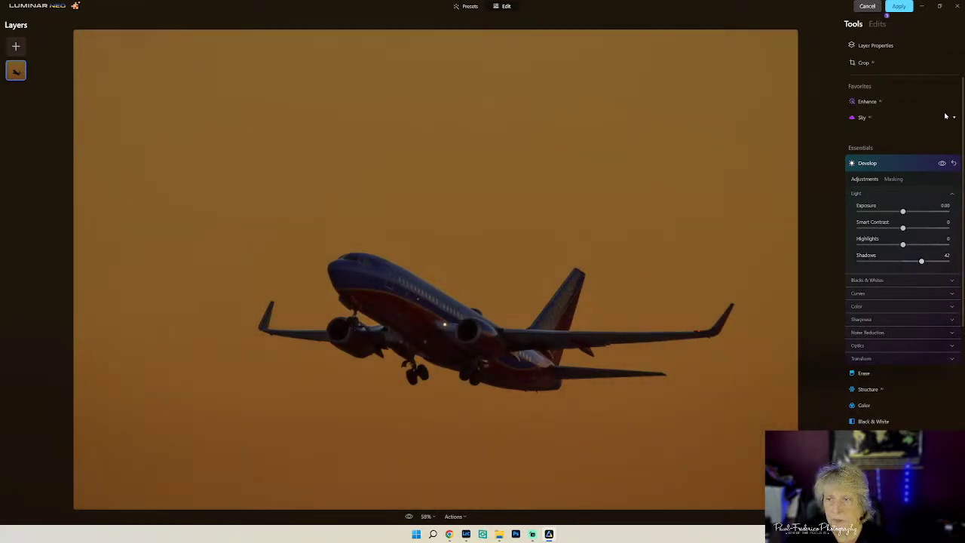
- Apply Dramatic Sky 6 from the Dramatic Sky category in the Sky tool
{"action": "left_click", "coordinate": [862, 119]}
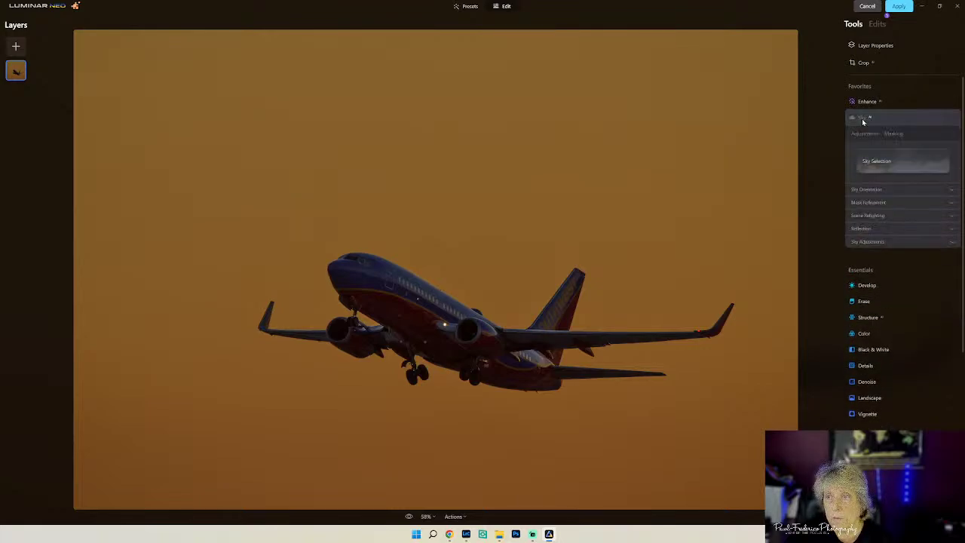
{"action": "left_click", "coordinate": [884, 159]}
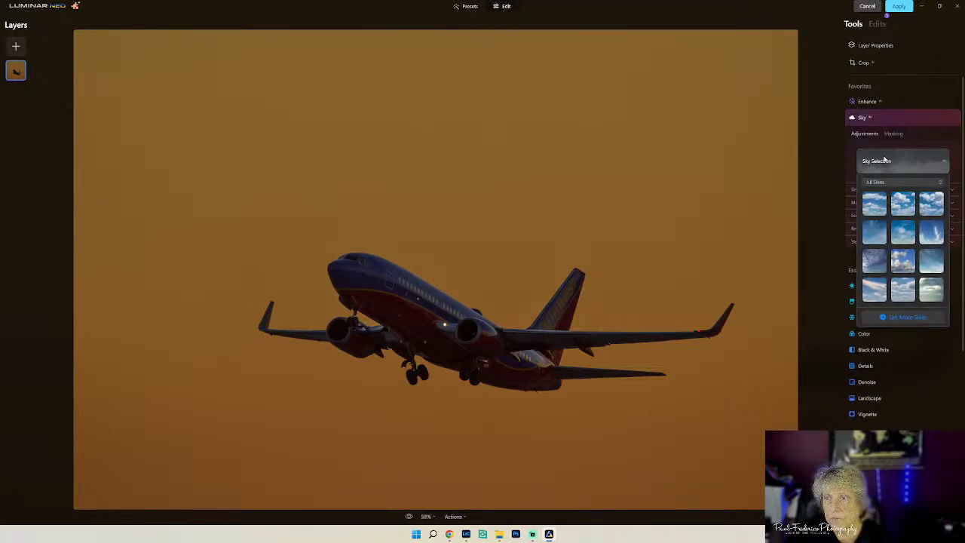
{"action": "scroll", "coordinate": [926, 238], "scroll_direction": "down", "scroll_amount": 10}
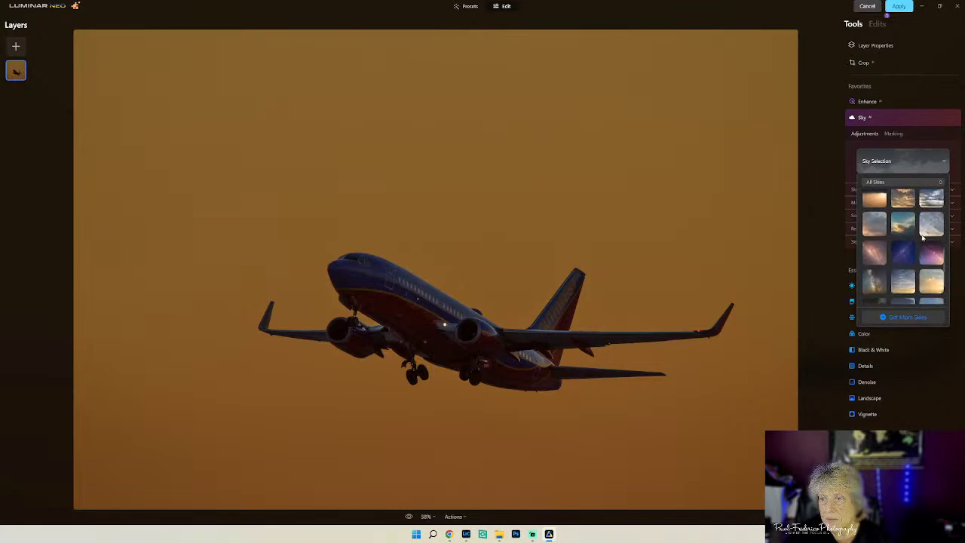
{"action": "left_click", "coordinate": [911, 184]}
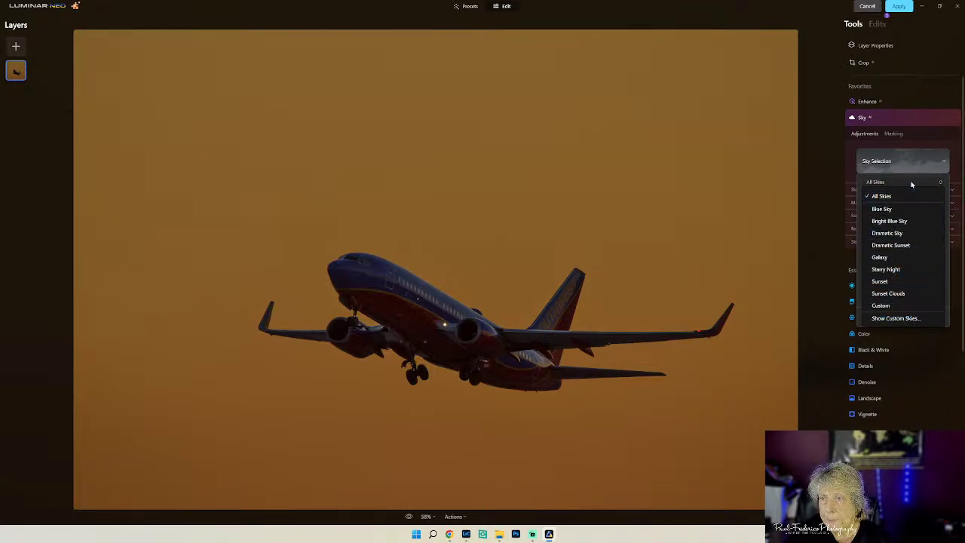
{"action": "left_click", "coordinate": [900, 231]}
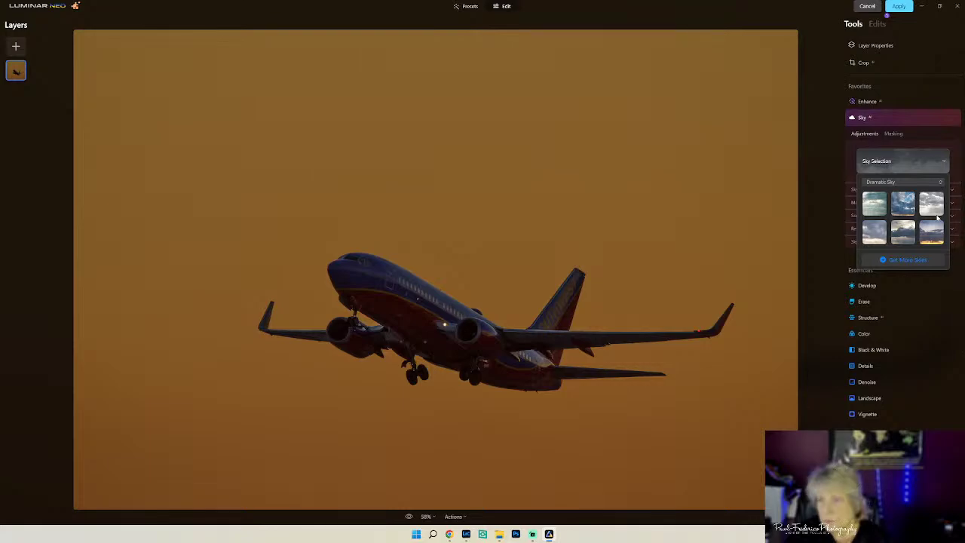
{"action": "left_click", "coordinate": [935, 230]}
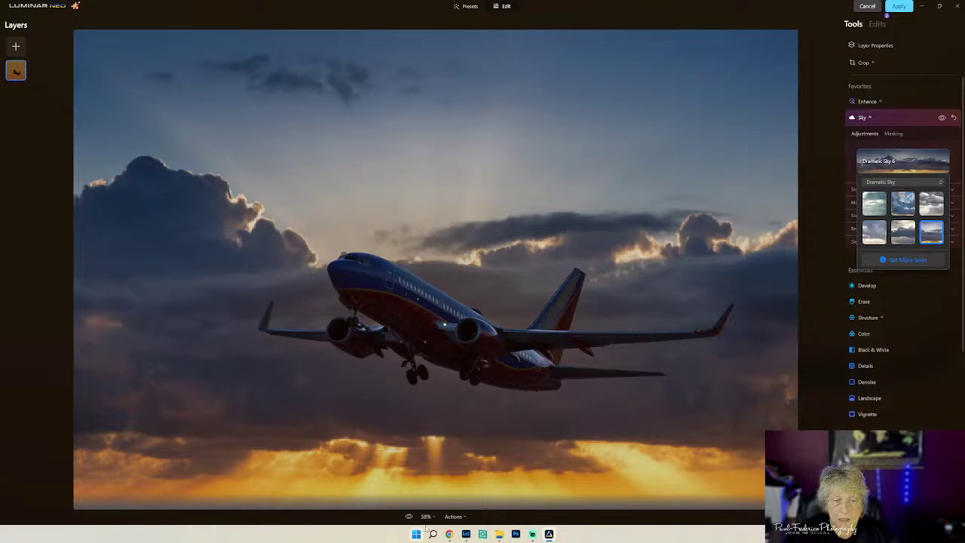
- Close the sky gallery and reset the edits to remove Dramatic Sky 6
{"action": "left_click", "coordinate": [465, 517]}
{"action": "left_click", "coordinate": [465, 517]}
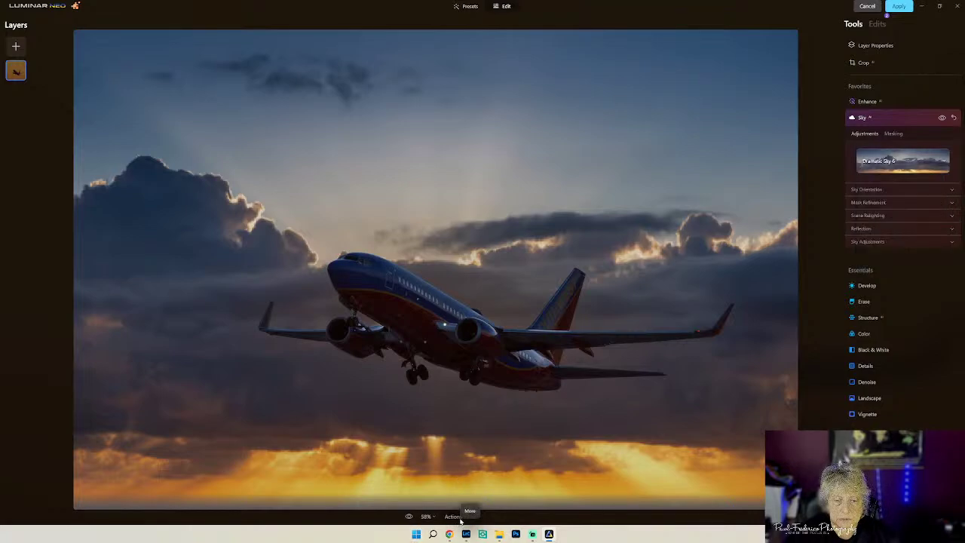
{"action": "left_click", "coordinate": [461, 486]}
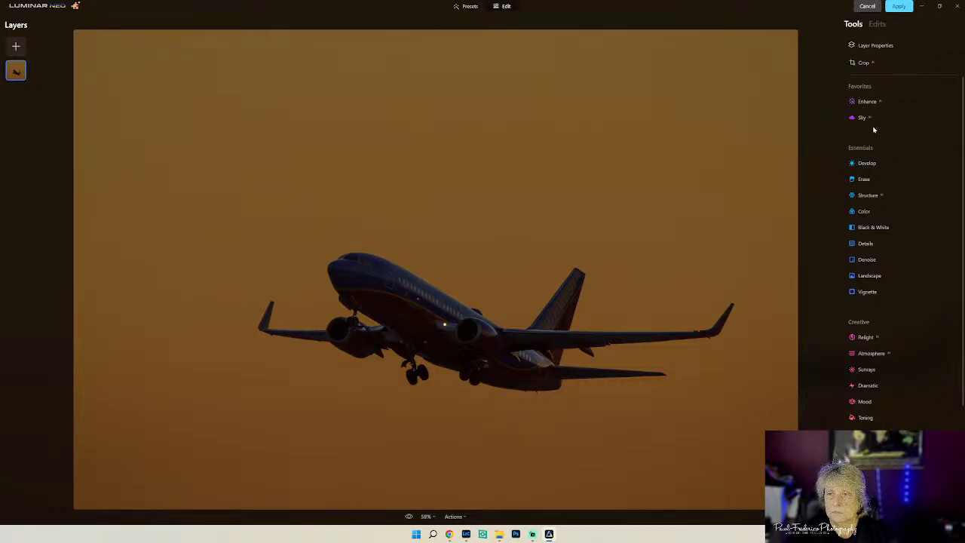
{"action": "left_click", "coordinate": [872, 119]}
{"action": "left_click", "coordinate": [880, 161]}
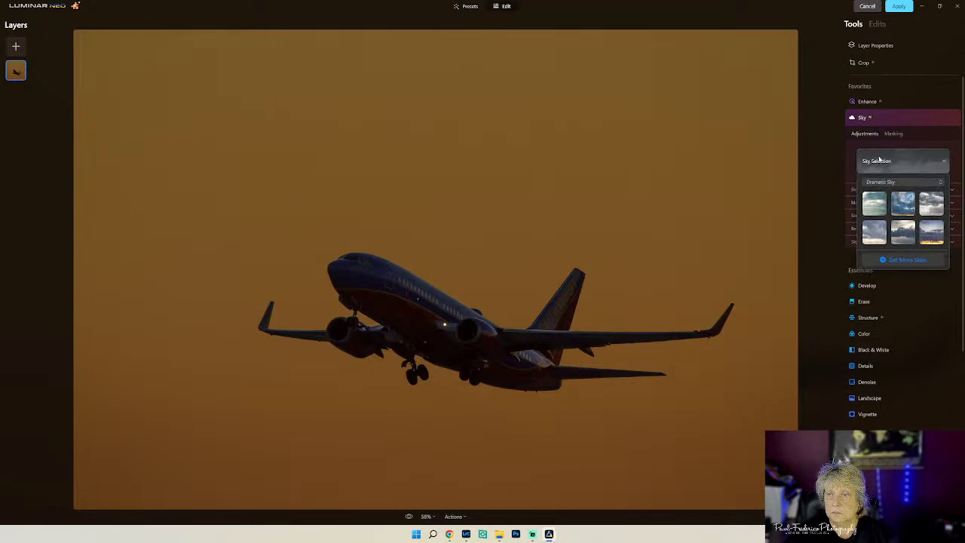
{"action": "left_click", "coordinate": [922, 183]}
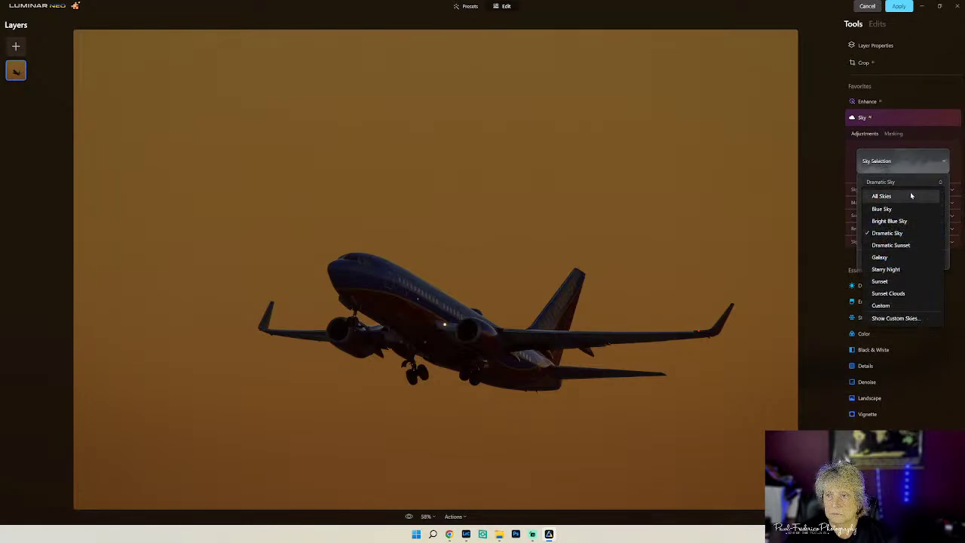
{"action": "left_click", "coordinate": [882, 196]}
{"action": "scroll", "coordinate": [911, 248], "scroll_direction": "down", "scroll_amount": 3}
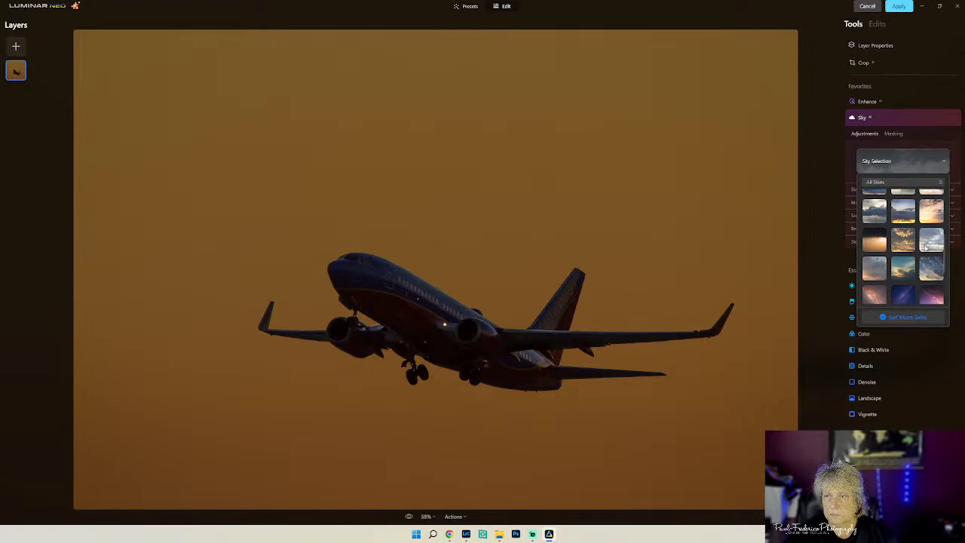
{"action": "scroll", "coordinate": [925, 247], "scroll_direction": "down", "scroll_amount": 2}
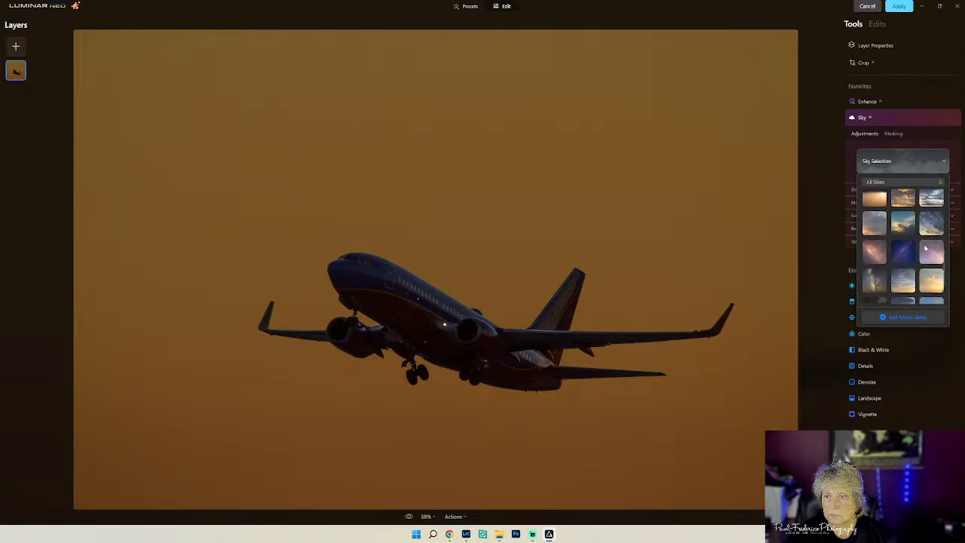
{"action": "left_click", "coordinate": [874, 253]}
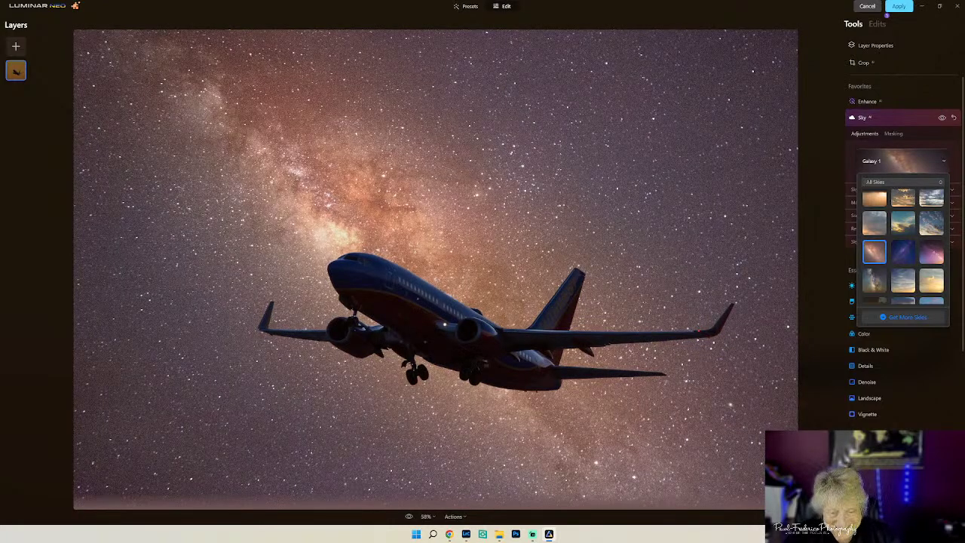
{"action": "left_click", "coordinate": [457, 521]}
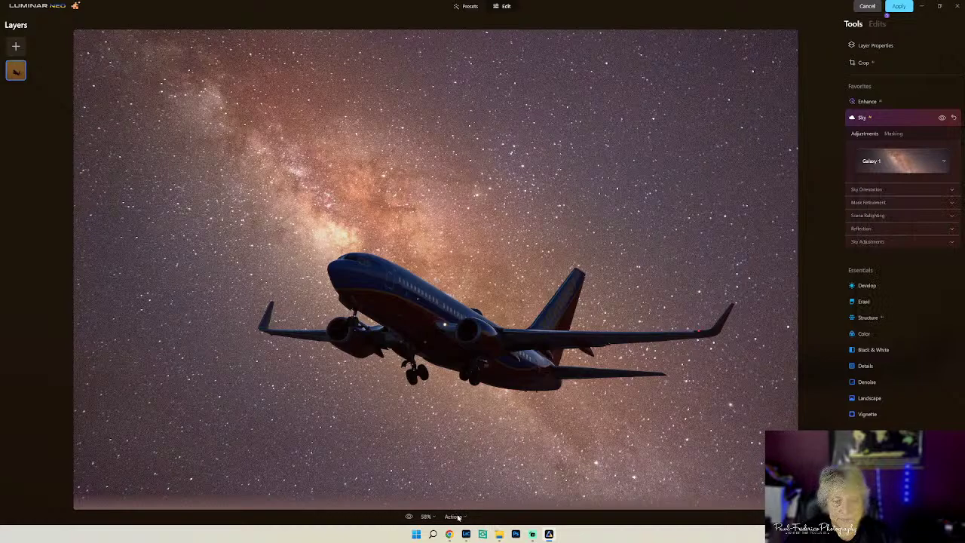
{"action": "left_click", "coordinate": [456, 517]}
{"action": "left_click", "coordinate": [466, 490]}
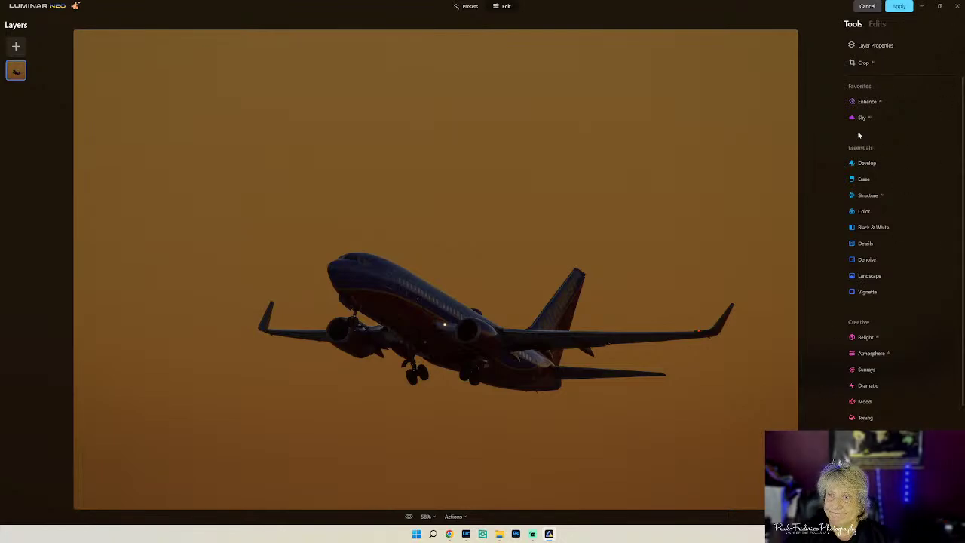
- Replace the sky with Sunset 3 from the sky gallery
{"action": "left_click", "coordinate": [861, 119]}
{"action": "left_click", "coordinate": [880, 162]}
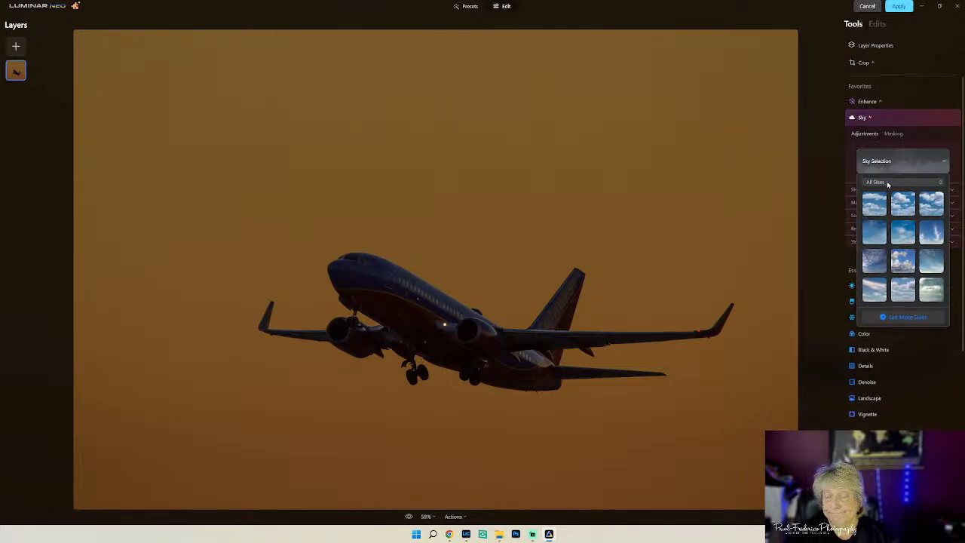
{"action": "scroll", "coordinate": [908, 236], "scroll_direction": "down", "scroll_amount": 1}
{"action": "scroll", "coordinate": [907, 237], "scroll_direction": "down", "scroll_amount": 4}
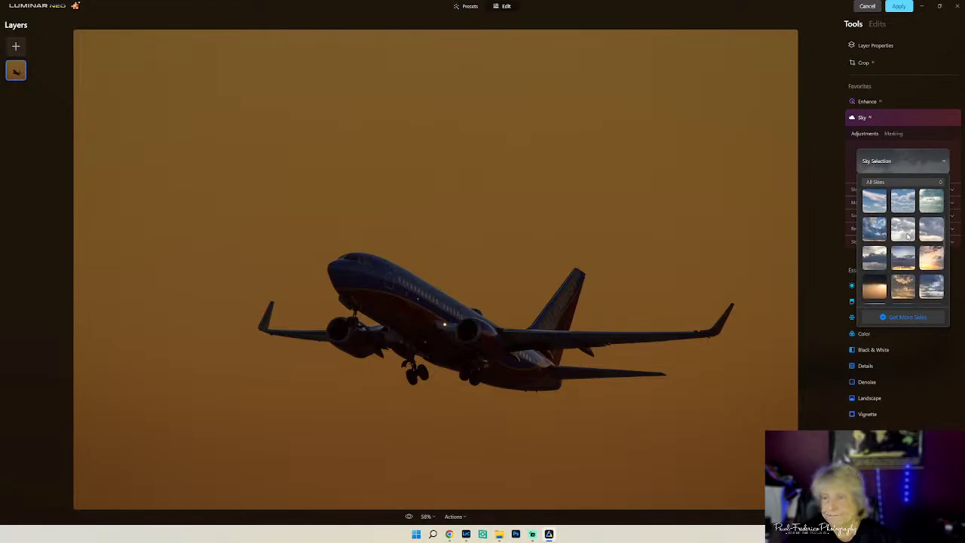
{"action": "scroll", "coordinate": [907, 240], "scroll_direction": "down", "scroll_amount": 2}
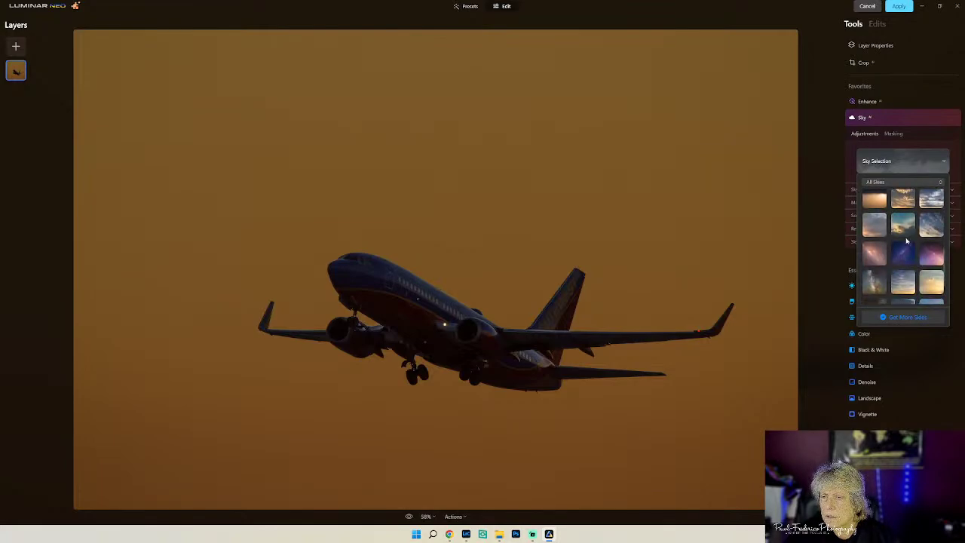
{"action": "scroll", "coordinate": [906, 240], "scroll_direction": "down", "scroll_amount": 2}
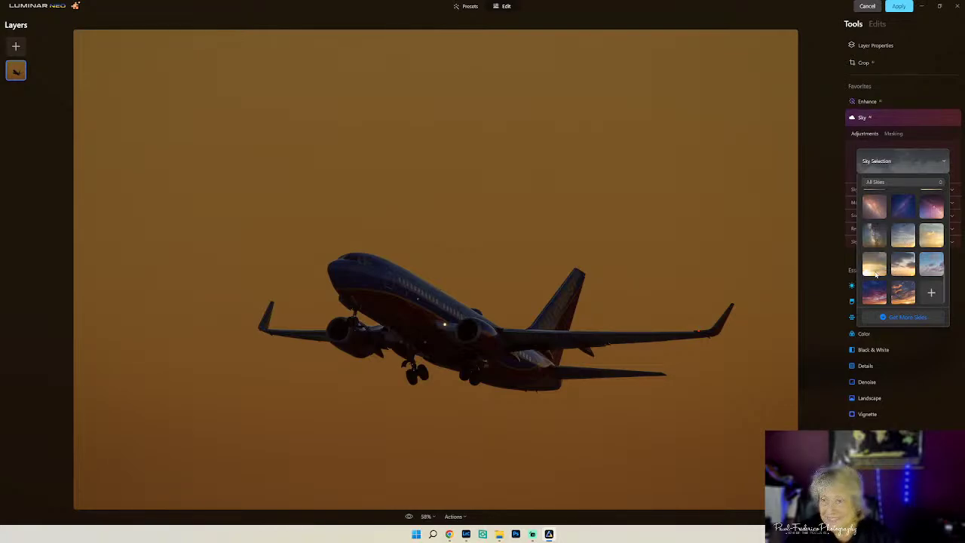
{"action": "left_click", "coordinate": [874, 271]}
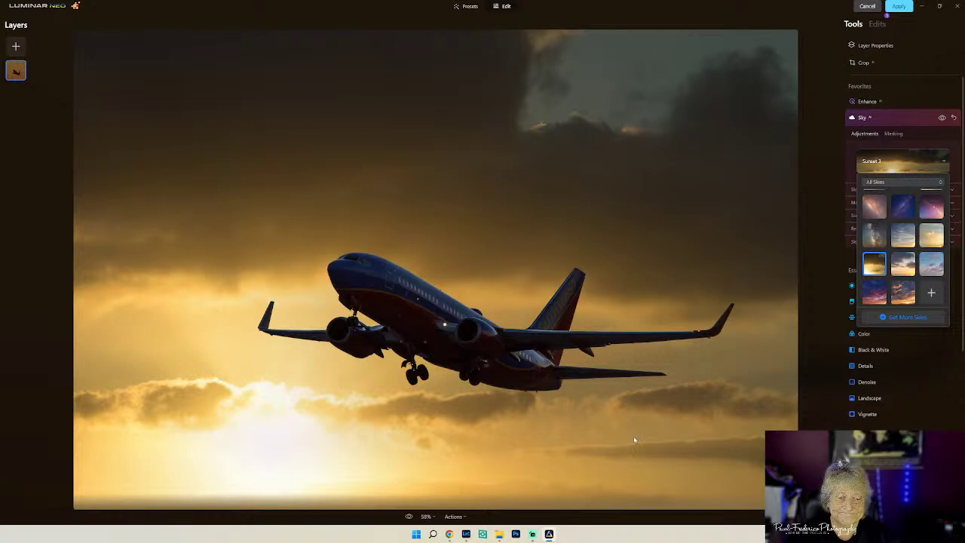
{"action": "left_click", "coordinate": [931, 335]}
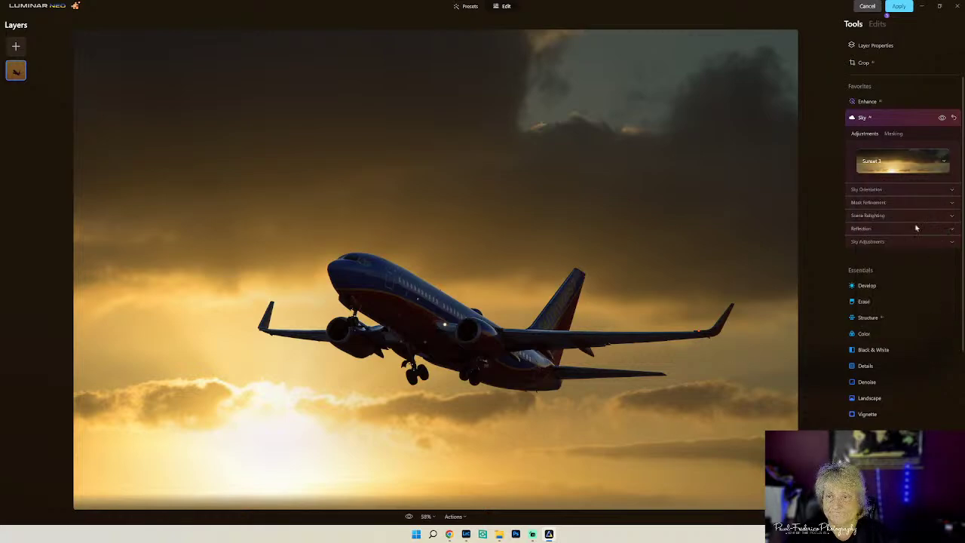
- Set scene relighting Strength to 87, Saturation to 94, and Human relighting to 0
{"action": "left_click", "coordinate": [911, 217]}
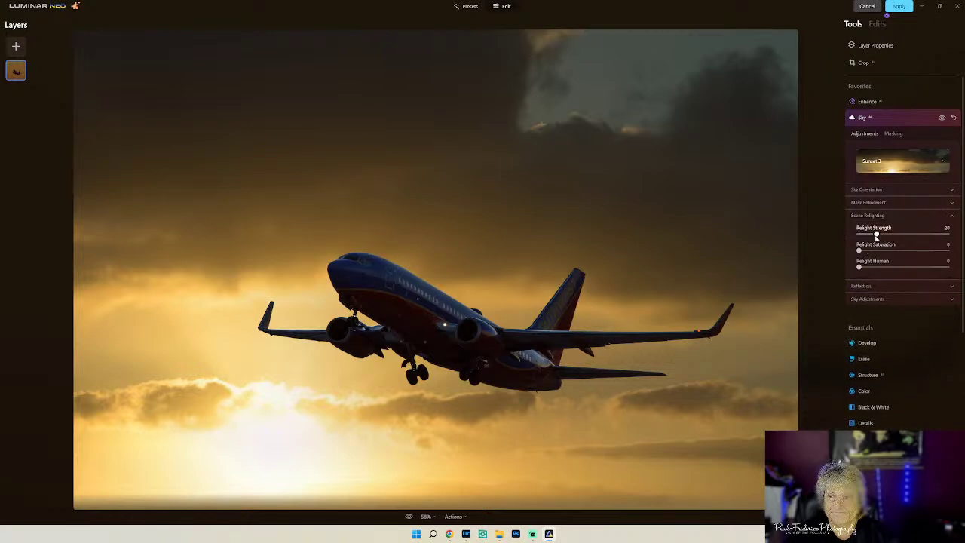
{"action": "left_click_drag", "start_coordinate": [875, 236], "coordinate": [942, 251]}
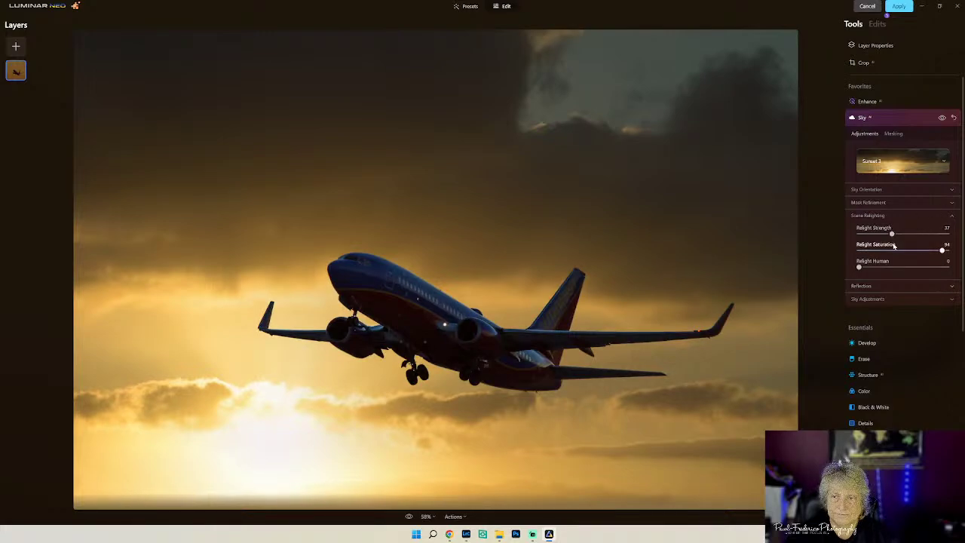
{"action": "left_click_drag", "start_coordinate": [892, 235], "coordinate": [935, 235]}
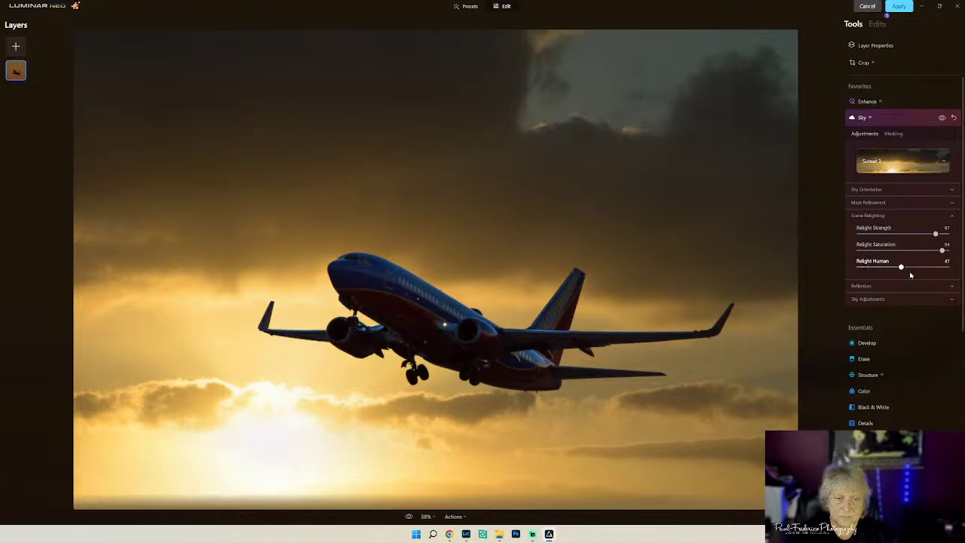
{"action": "left_click_drag", "start_coordinate": [863, 267], "coordinate": [834, 280]}
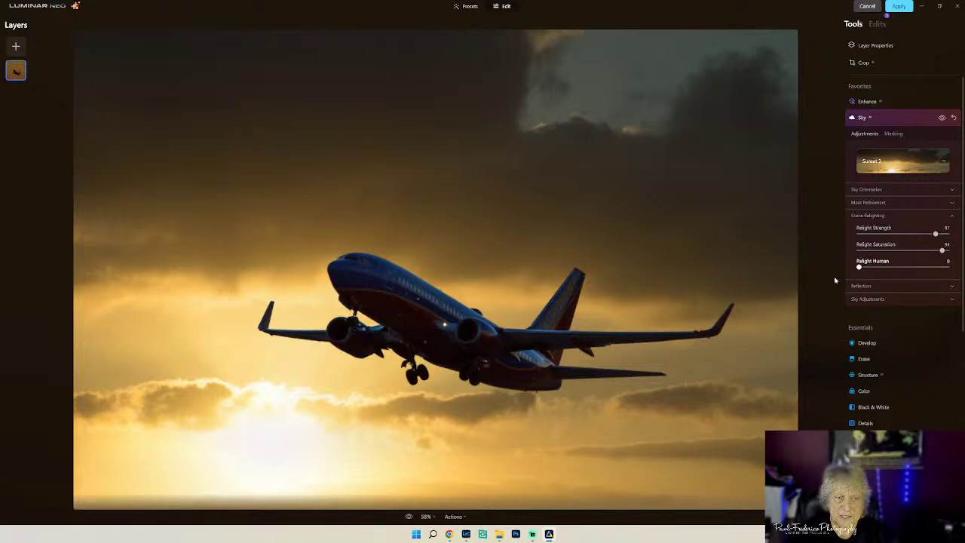
- Refine the sky mask with Close Gaps 26 and Global 63
{"action": "left_click", "coordinate": [923, 298]}
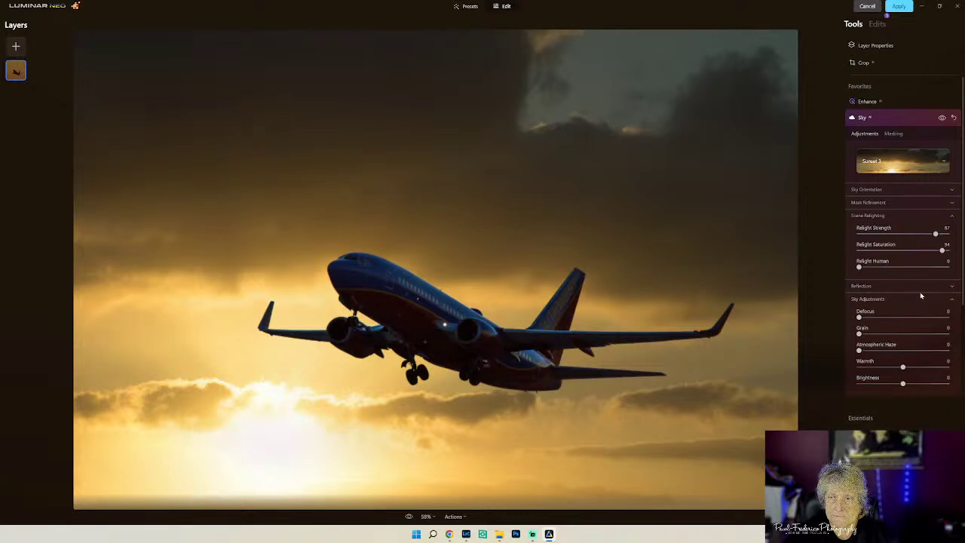
{"action": "left_click", "coordinate": [875, 203]}
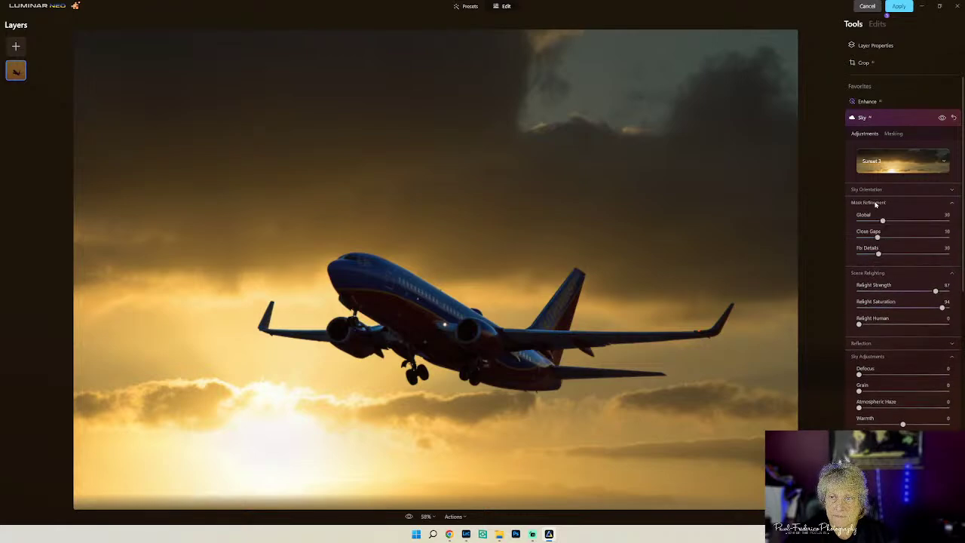
{"action": "left_click_drag", "start_coordinate": [877, 237], "coordinate": [915, 249]}
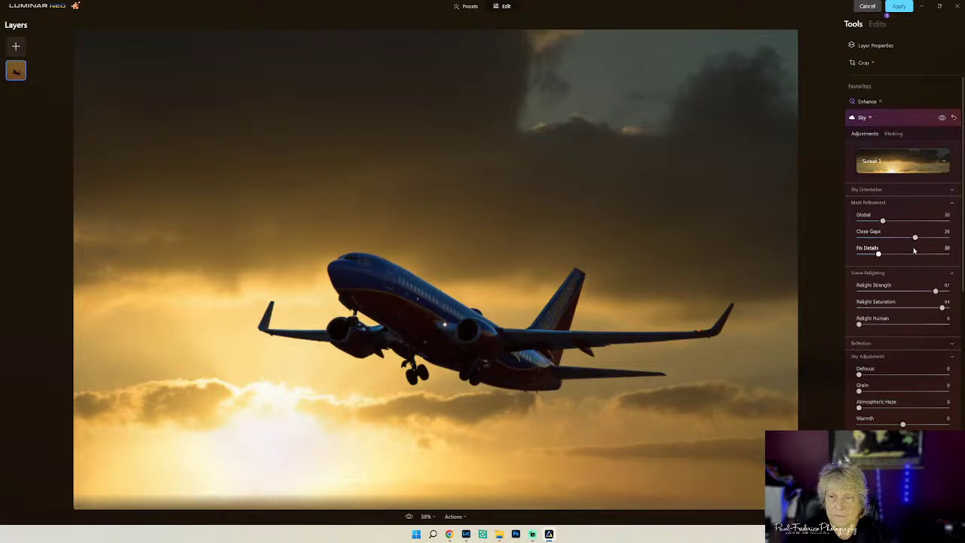
{"action": "left_click_drag", "start_coordinate": [882, 220], "coordinate": [912, 224]}
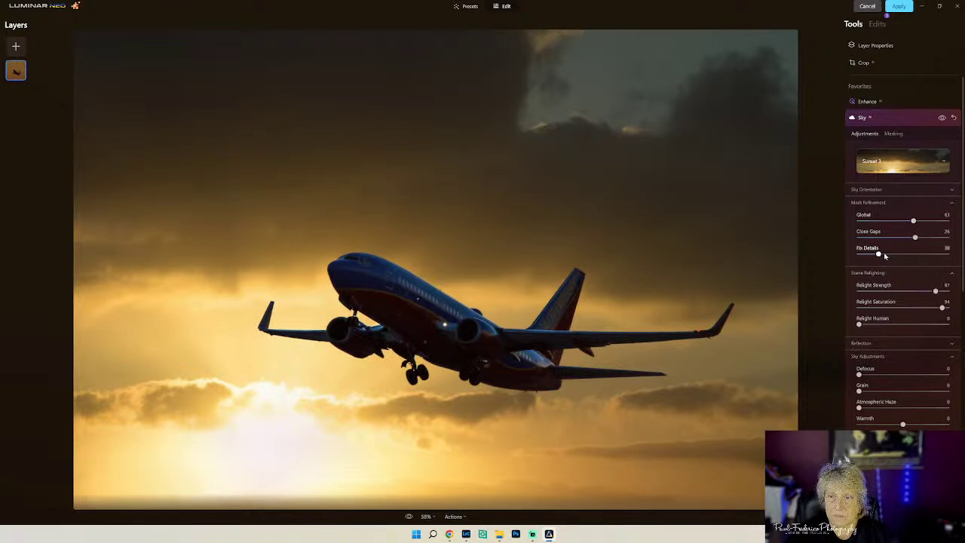
{"action": "left_click", "coordinate": [883, 191]}
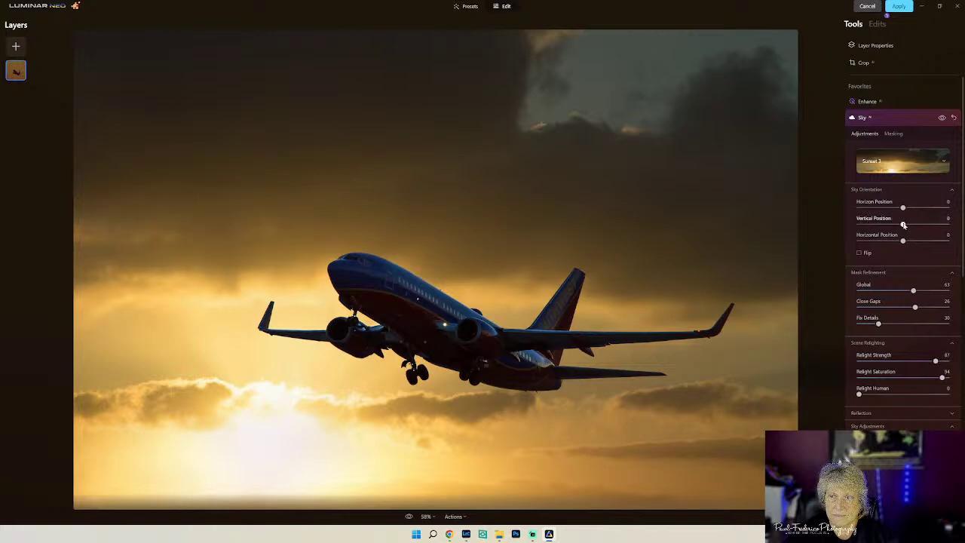
- Shift the Sunset 3 sky to Horizontal Position about -50 and collapse the Sky tool
{"action": "left_click_drag", "start_coordinate": [902, 241], "coordinate": [887, 242]}
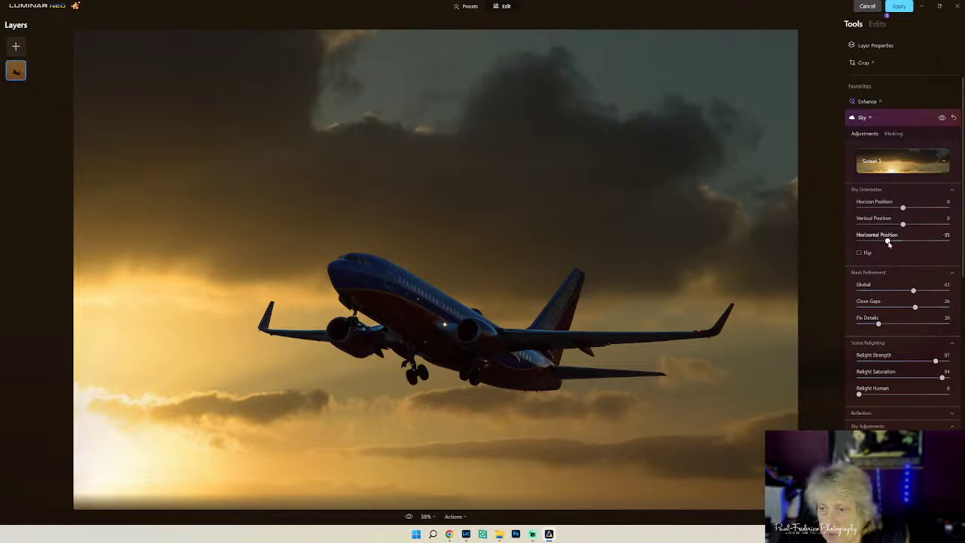
{"action": "left_click_drag", "start_coordinate": [887, 242], "coordinate": [880, 241]}
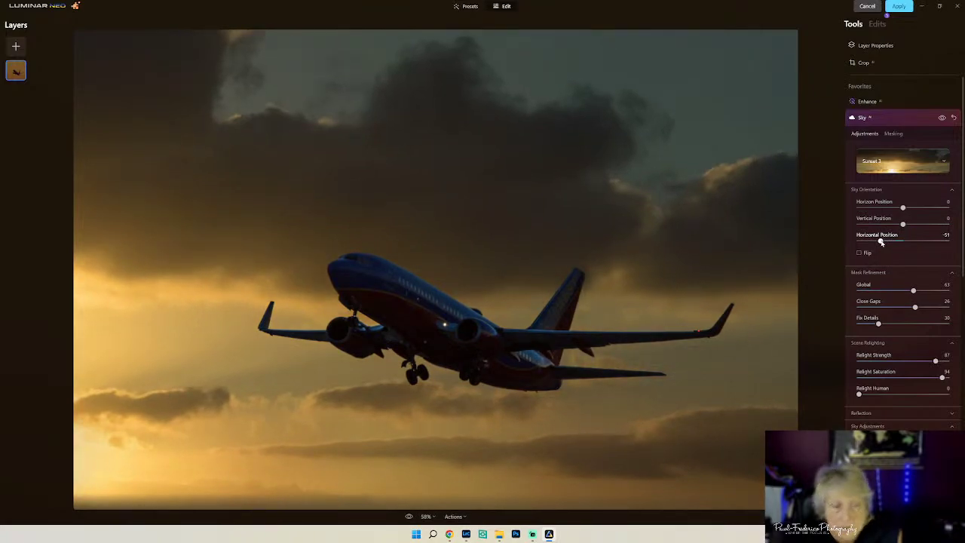
{"action": "left_click_drag", "start_coordinate": [880, 241], "coordinate": [881, 241]}
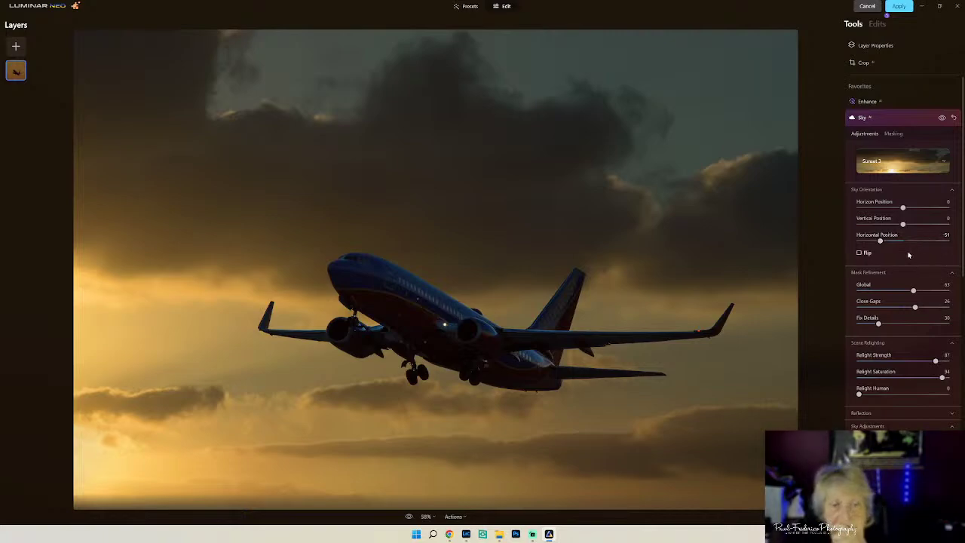
{"action": "left_click_drag", "start_coordinate": [880, 240], "coordinate": [880, 241]}
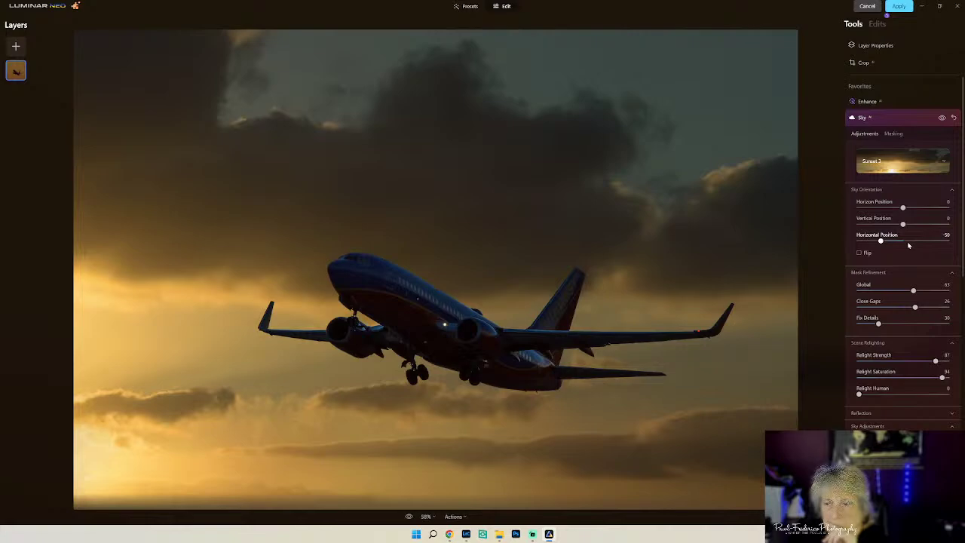
{"action": "left_click", "coordinate": [902, 118]}
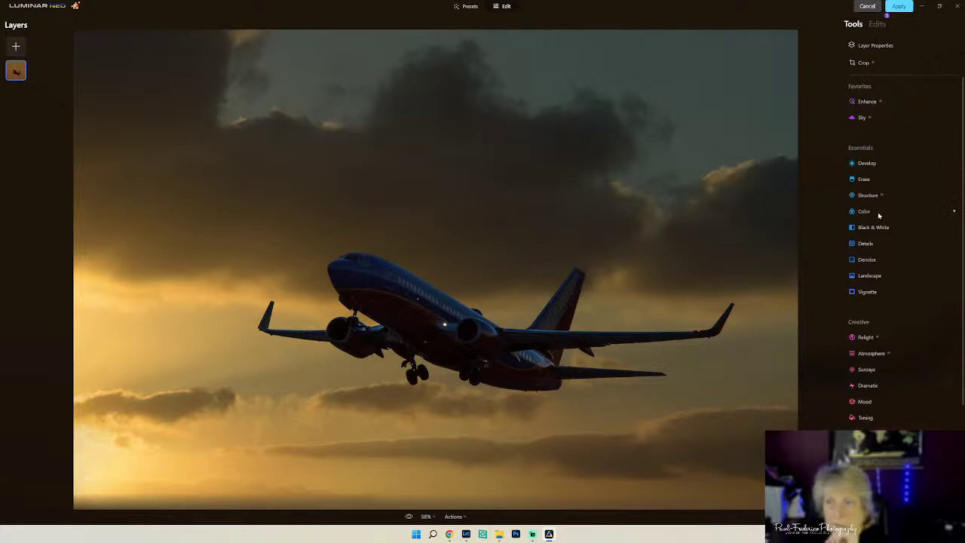
- Try raising the Relight near brightness in Luminar Neo, then bring it back down
{"action": "left_click", "coordinate": [868, 337]}
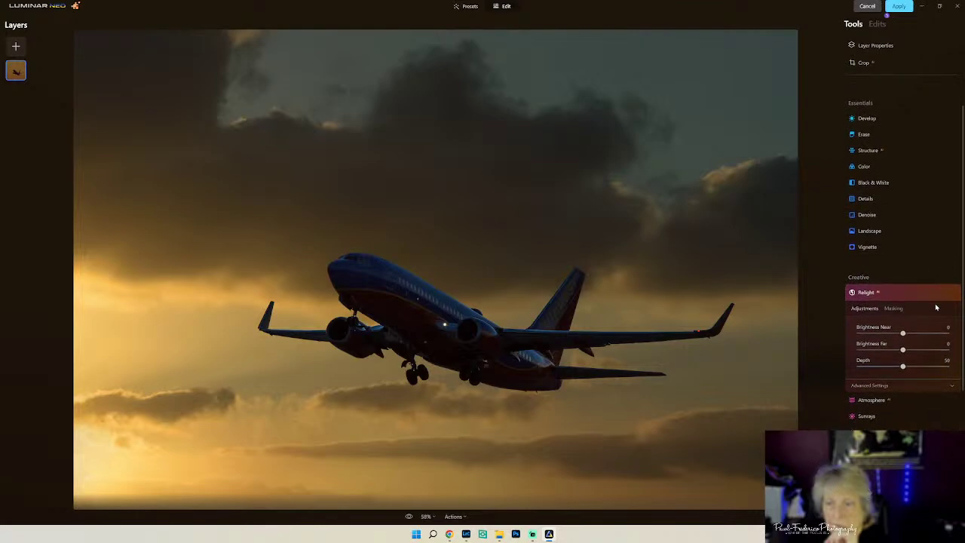
{"action": "left_click_drag", "start_coordinate": [904, 334], "coordinate": [904, 352]}
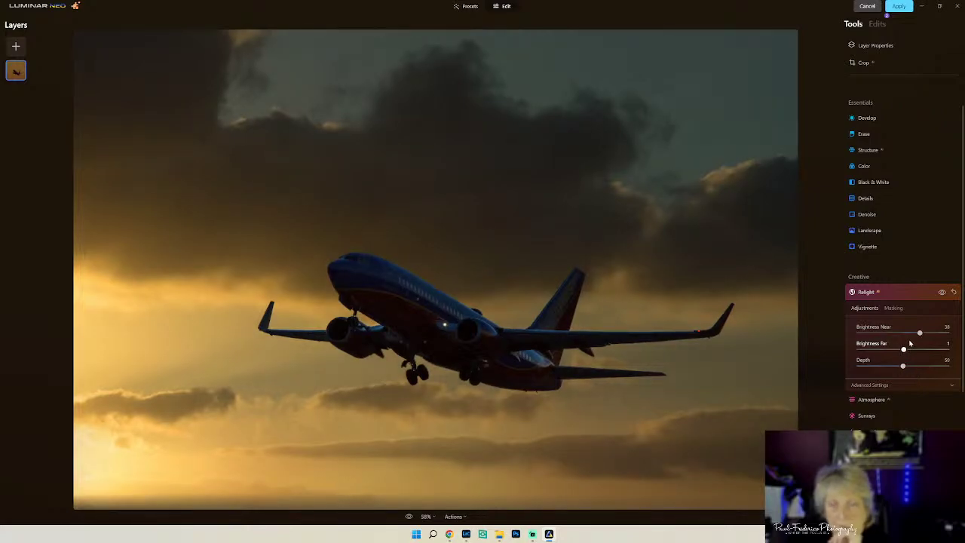
{"action": "left_click_drag", "start_coordinate": [919, 332], "coordinate": [916, 366]}
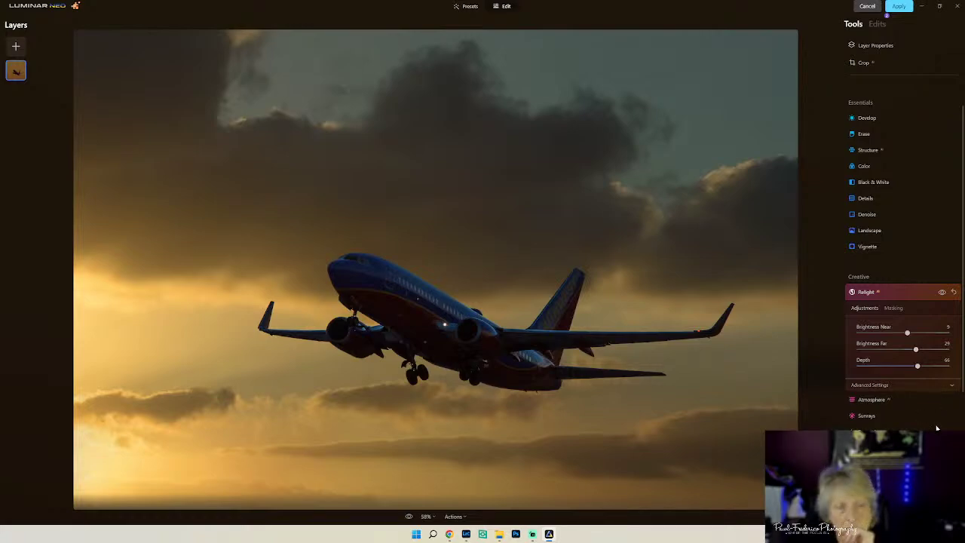
- Lift Develop Shadows to about 16 and apply the edit back to Lightroom
{"action": "left_click", "coordinate": [866, 118]}
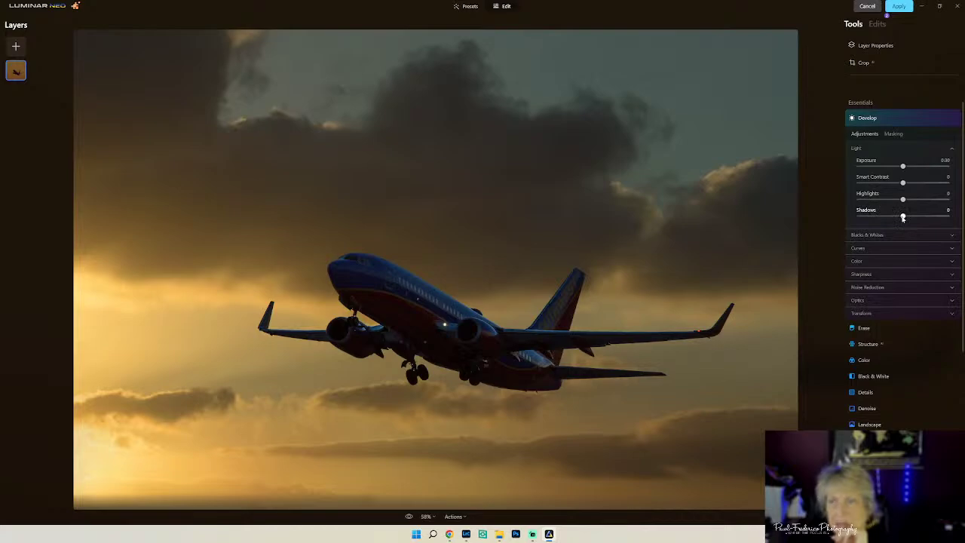
{"action": "left_click_drag", "start_coordinate": [902, 217], "coordinate": [907, 218]}
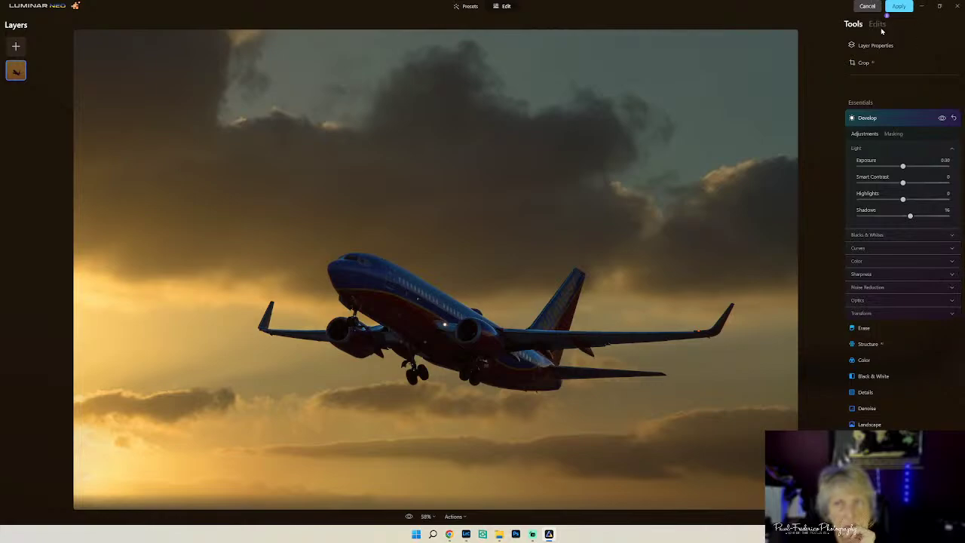
{"action": "left_click", "coordinate": [899, 6]}
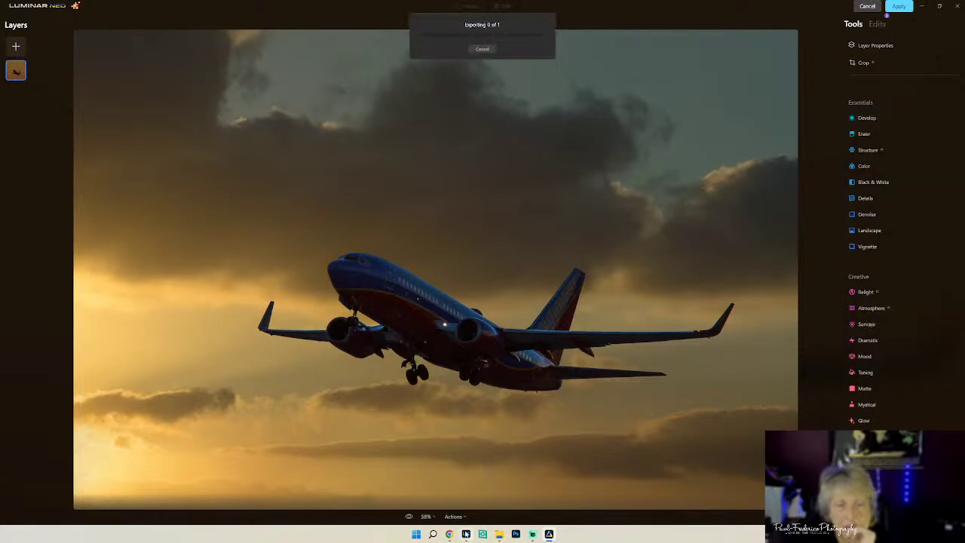
- Back in Lightroom, send an edited copy of the jet photo to Topaz DeNoise AI
{"action": "left_click", "coordinate": [465, 533]}
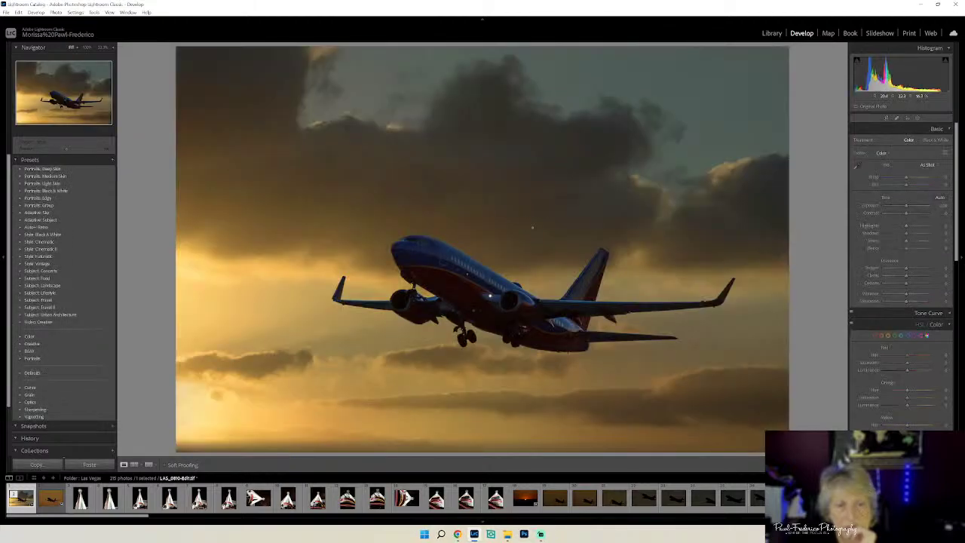
{"action": "right_click", "coordinate": [542, 196]}
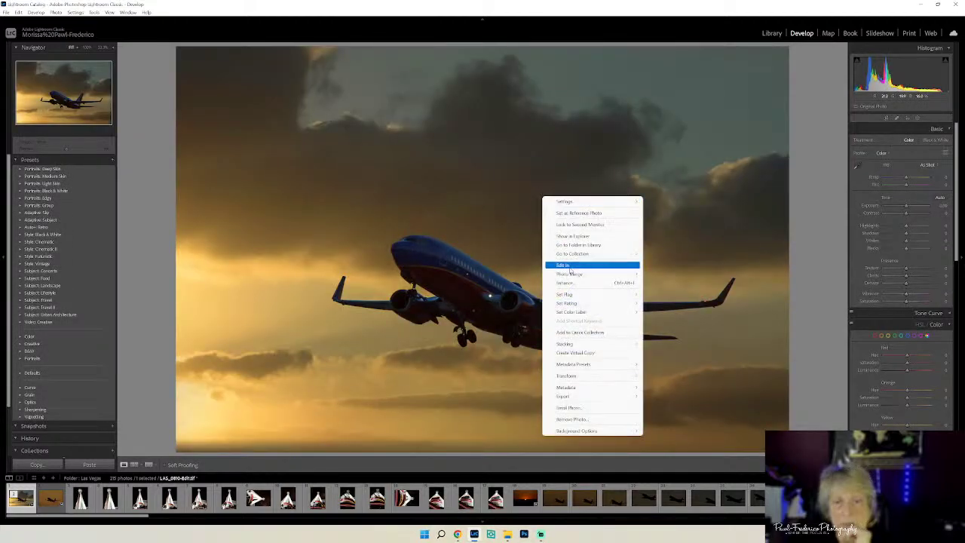
{"action": "mouse_move", "coordinate": [570, 269]}
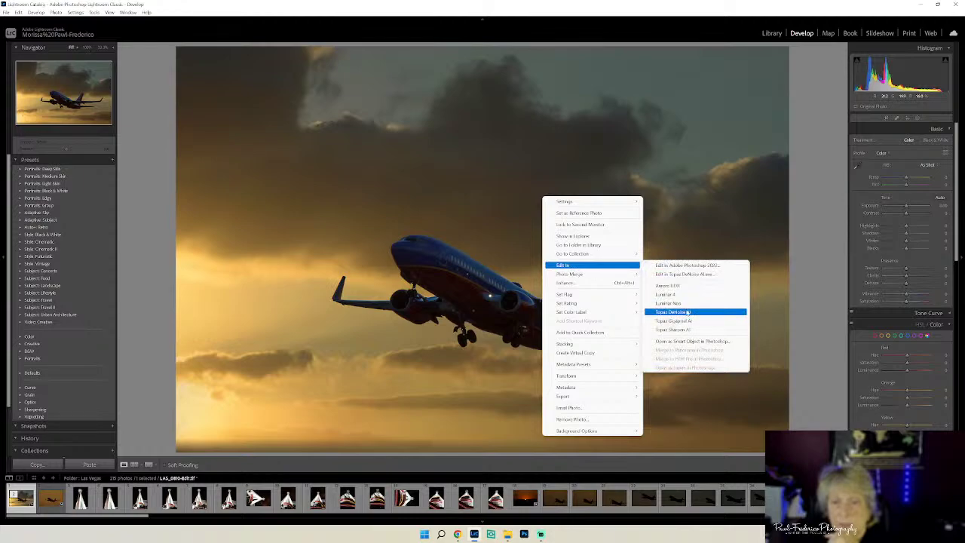
{"action": "left_click", "coordinate": [685, 312]}
{"action": "left_click", "coordinate": [617, 322]}
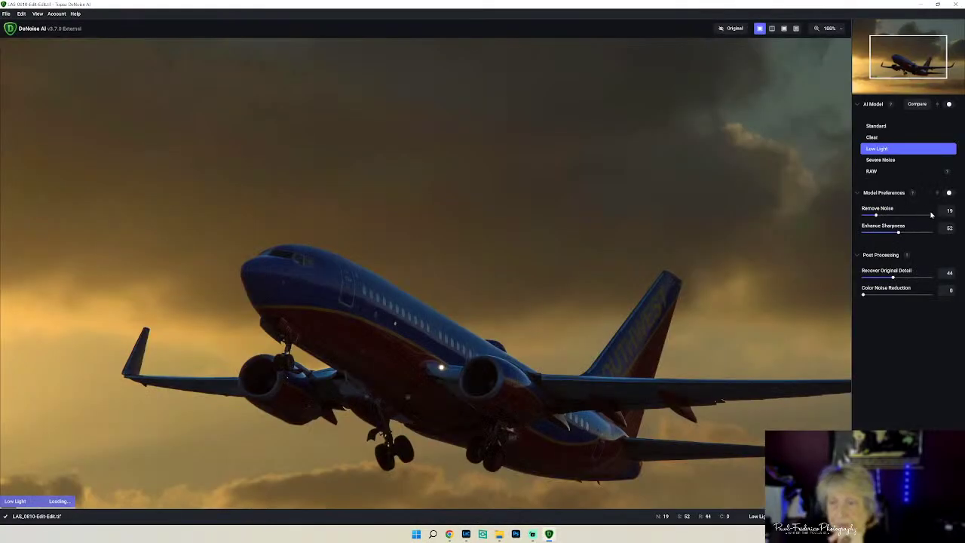
- Fit the whole photo in the view and dismiss the large preview warning
{"action": "left_click", "coordinate": [838, 30]}
{"action": "left_click", "coordinate": [823, 58]}
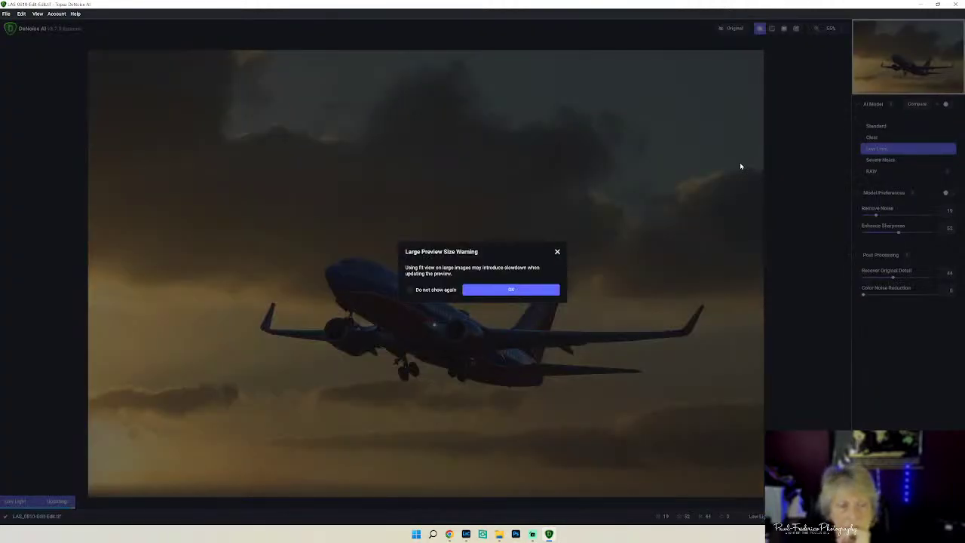
{"action": "left_click", "coordinate": [512, 290]}
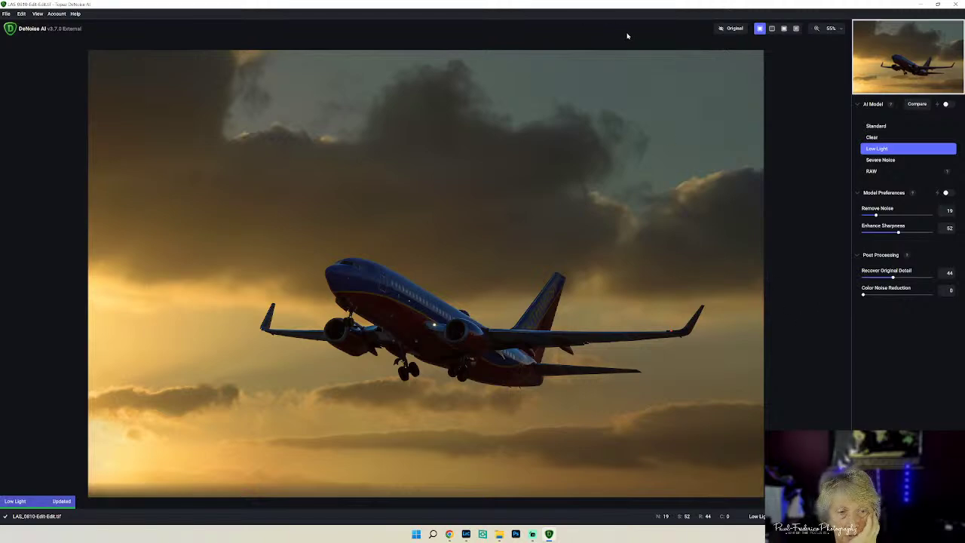
- Compare original and denoised views, then set Recover Original Detail to 57 and apply
{"action": "left_click", "coordinate": [731, 30]}
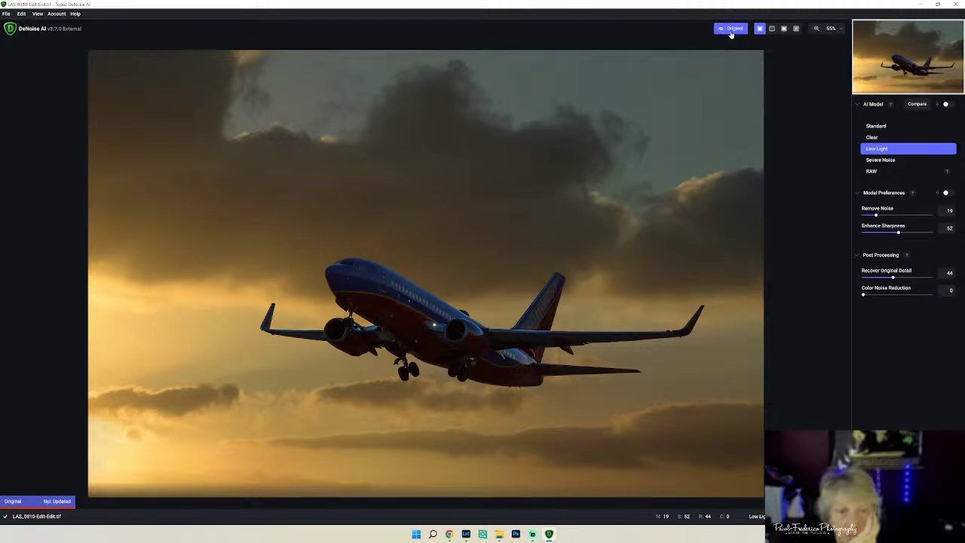
{"action": "left_click", "coordinate": [731, 32]}
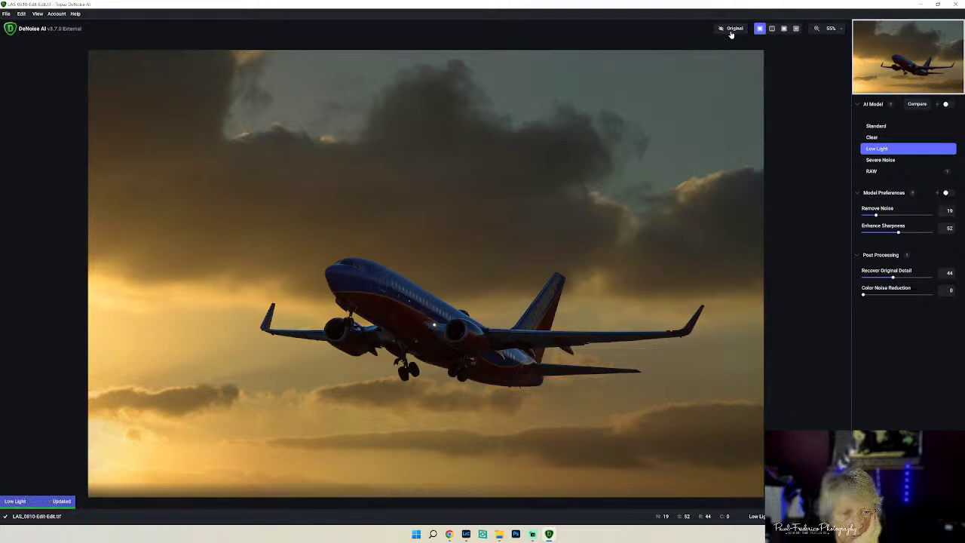
{"action": "left_click", "coordinate": [730, 33]}
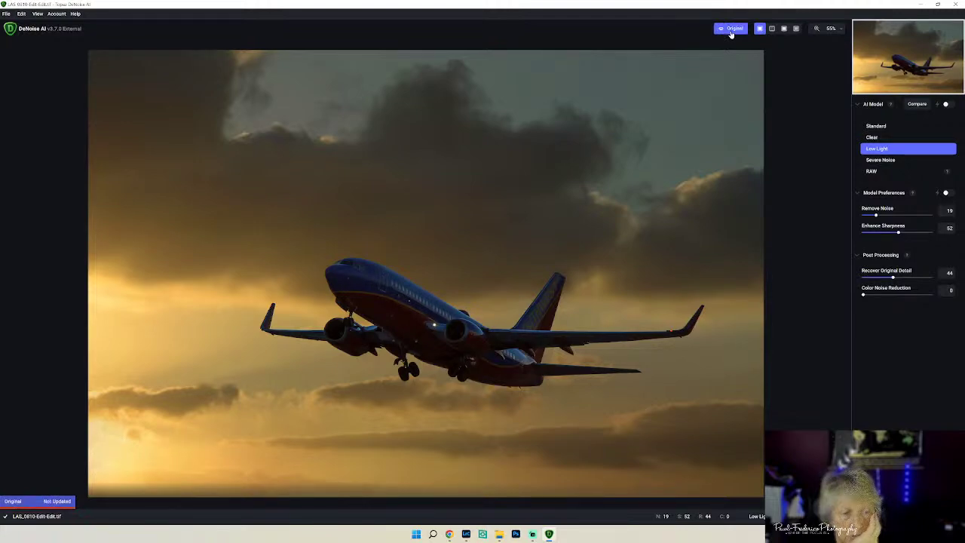
{"action": "left_click", "coordinate": [731, 33]}
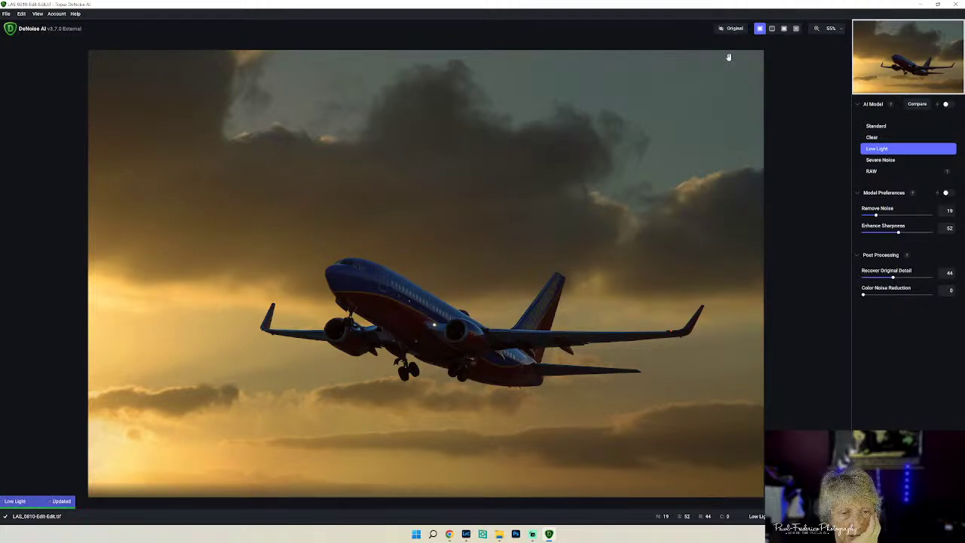
{"action": "left_click", "coordinate": [730, 35]}
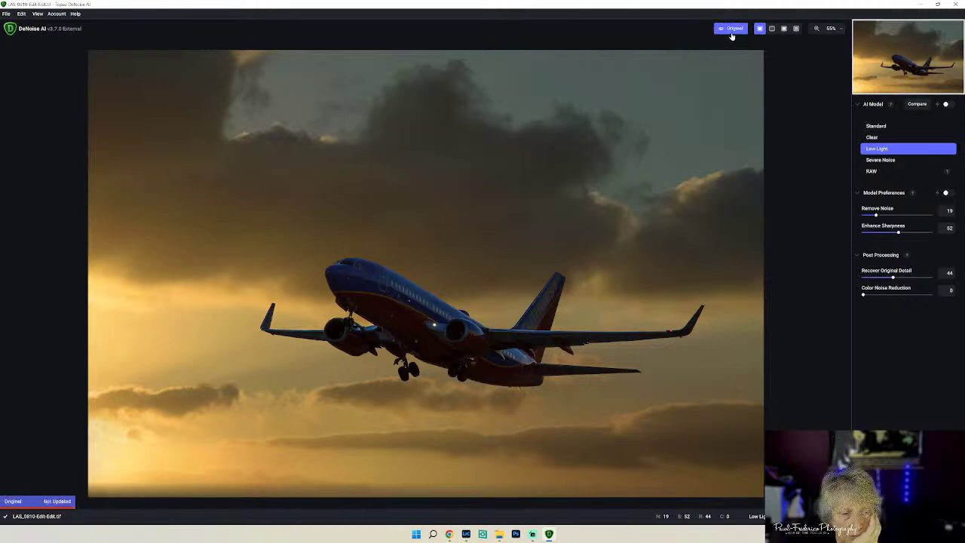
{"action": "left_click", "coordinate": [730, 34]}
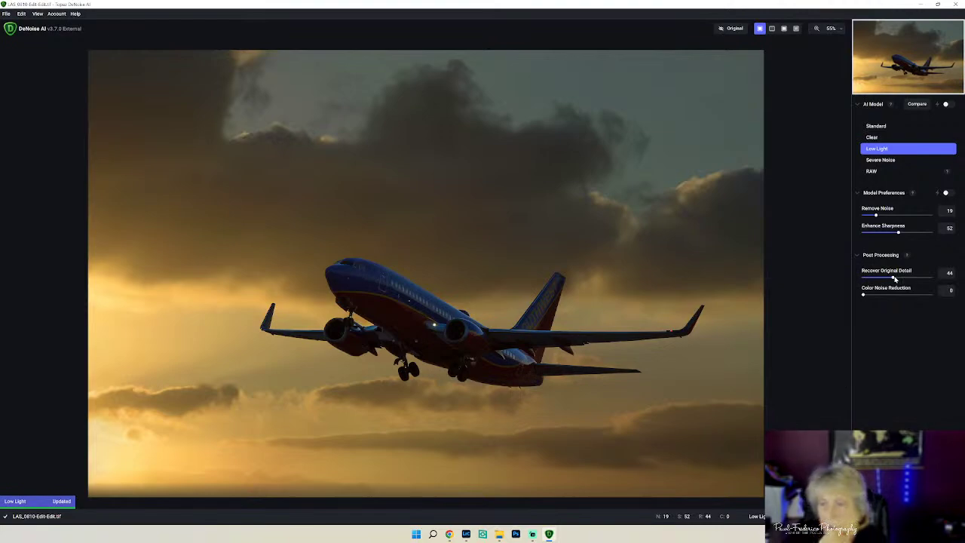
{"action": "left_click_drag", "start_coordinate": [893, 279], "coordinate": [900, 279]}
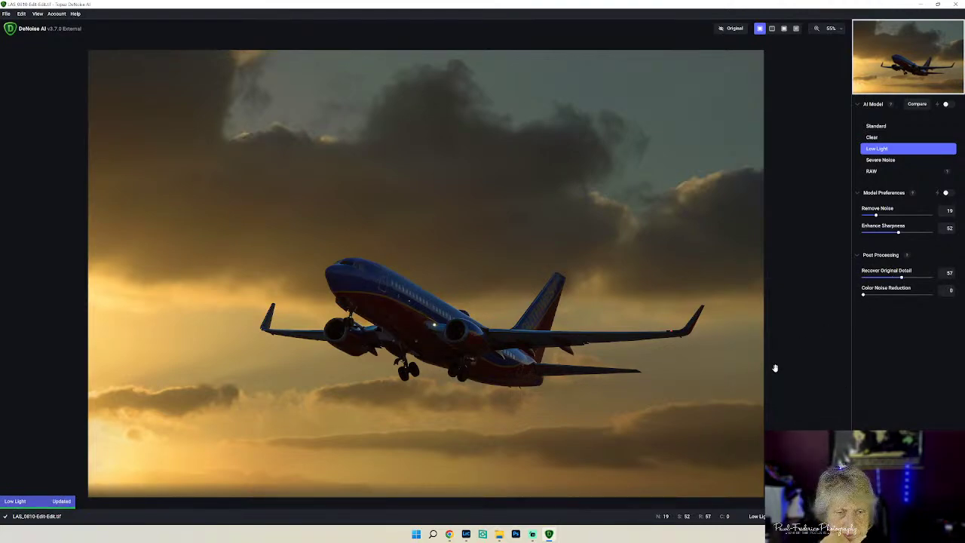
{"action": "key", "text": "ctrl+s"}
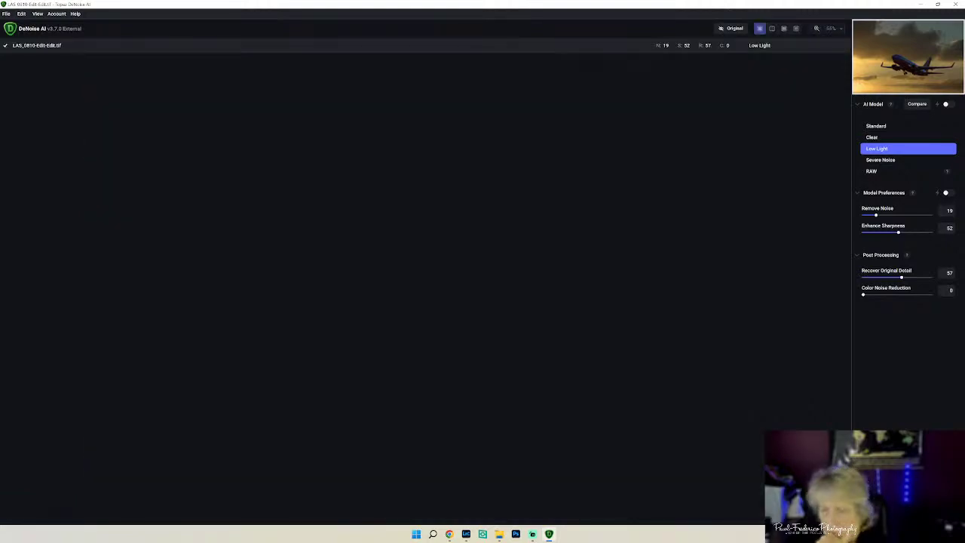
- Raise Shadows to about +52 and nudge Exposure up, then return to the Library
{"action": "left_click", "coordinate": [466, 533]}
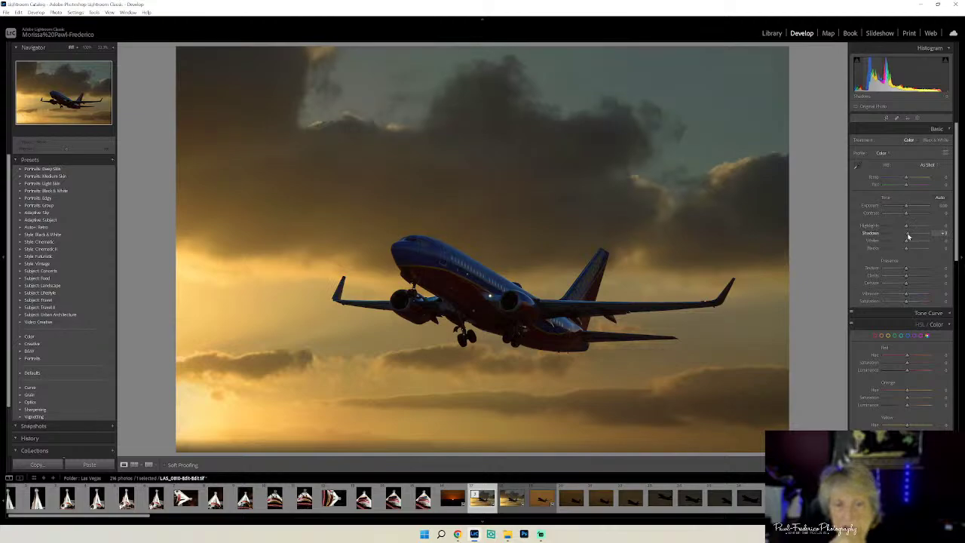
{"action": "left_click_drag", "start_coordinate": [908, 237], "coordinate": [915, 239]}
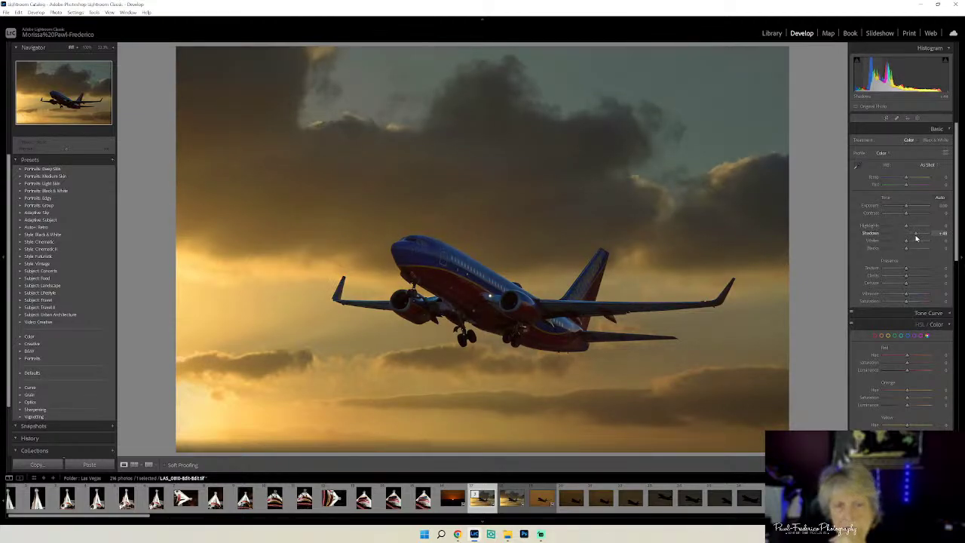
{"action": "left_click_drag", "start_coordinate": [917, 239], "coordinate": [918, 239]}
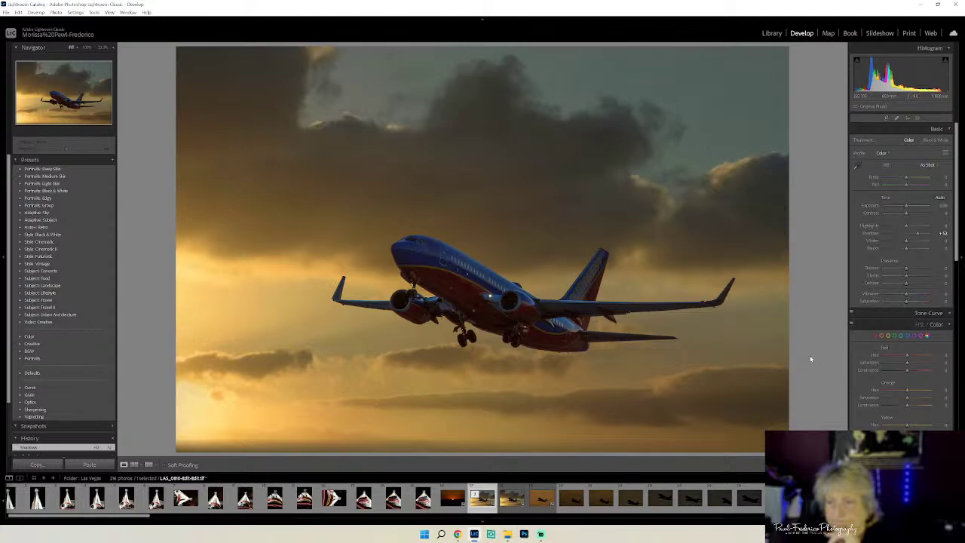
{"action": "left_click", "coordinate": [949, 325]}
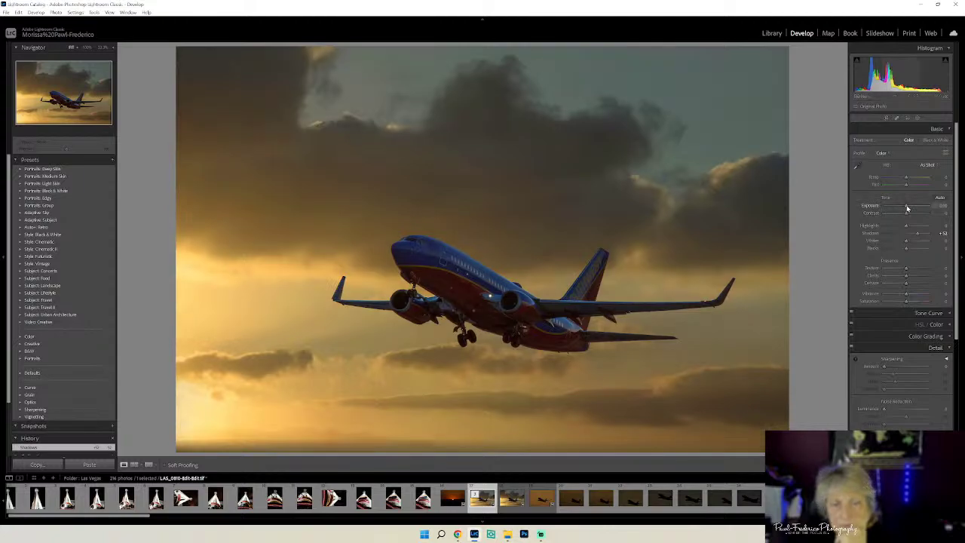
{"action": "left_click_drag", "start_coordinate": [906, 208], "coordinate": [907, 208]}
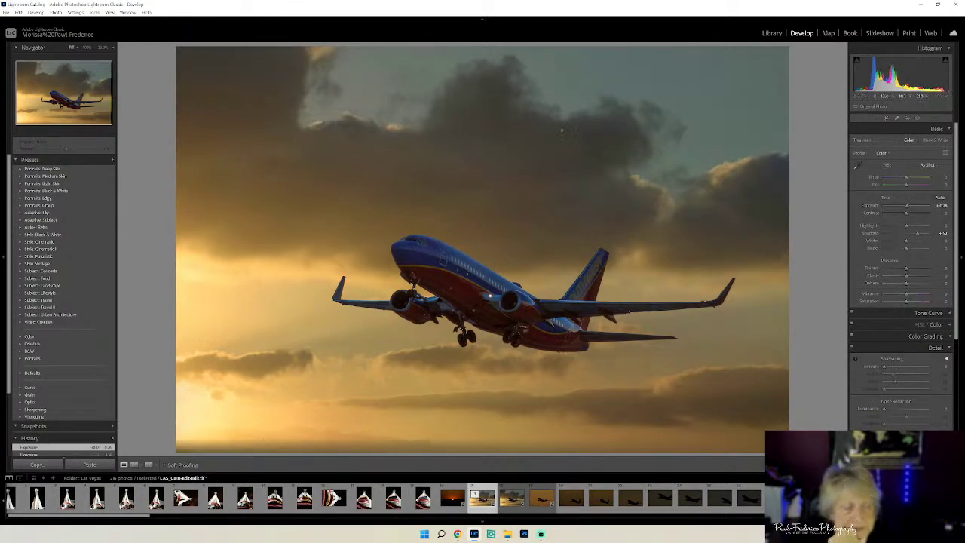
{"action": "left_click", "coordinate": [772, 34]}
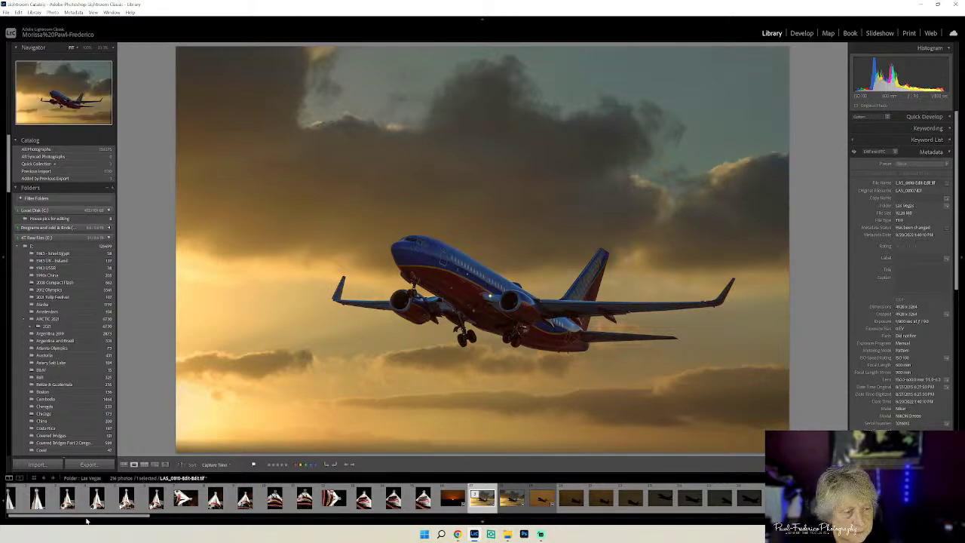
- Browse the filmstrip through the control-tower, Southwest, Frontier and Stratosphere photos
{"action": "left_click_drag", "start_coordinate": [86, 519], "coordinate": [230, 532]}
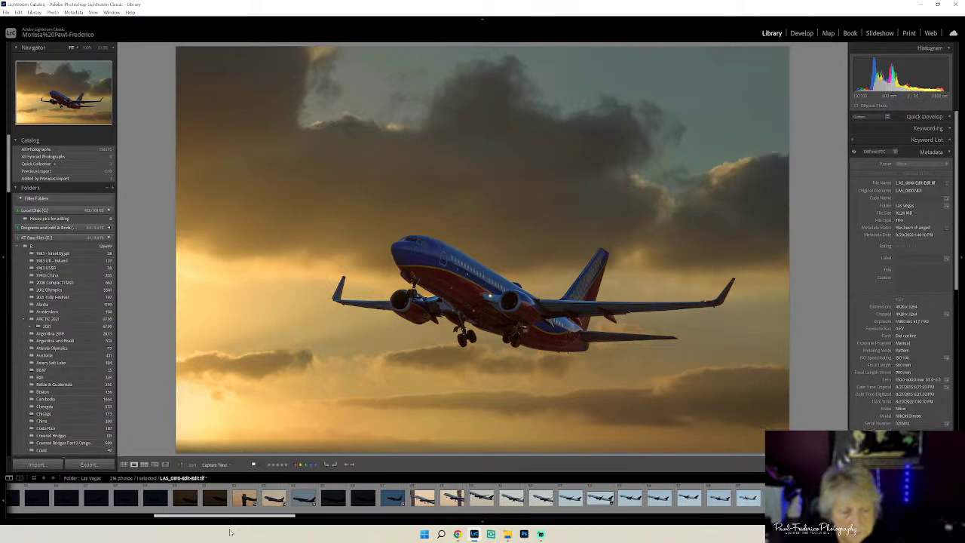
{"action": "left_click", "coordinate": [243, 500]}
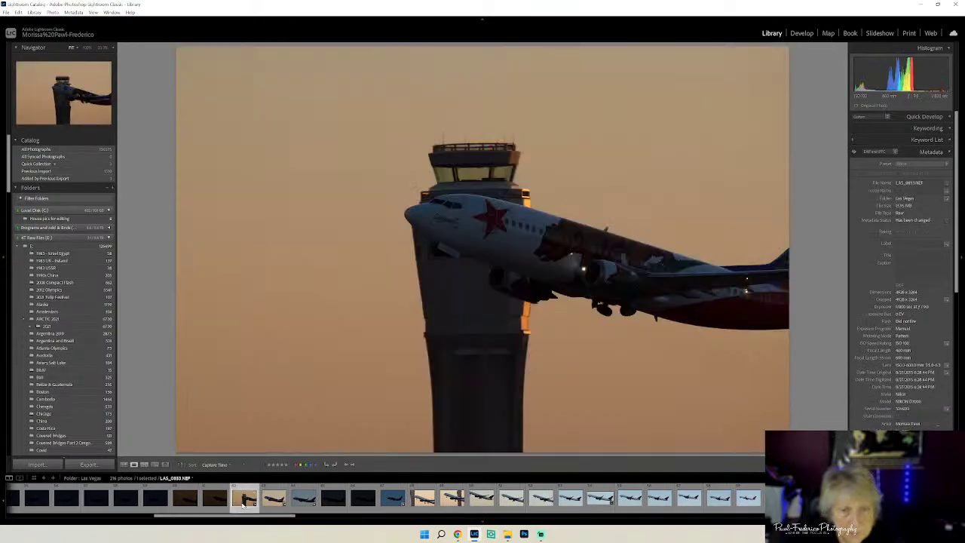
{"action": "left_click_drag", "start_coordinate": [242, 517], "coordinate": [446, 524]}
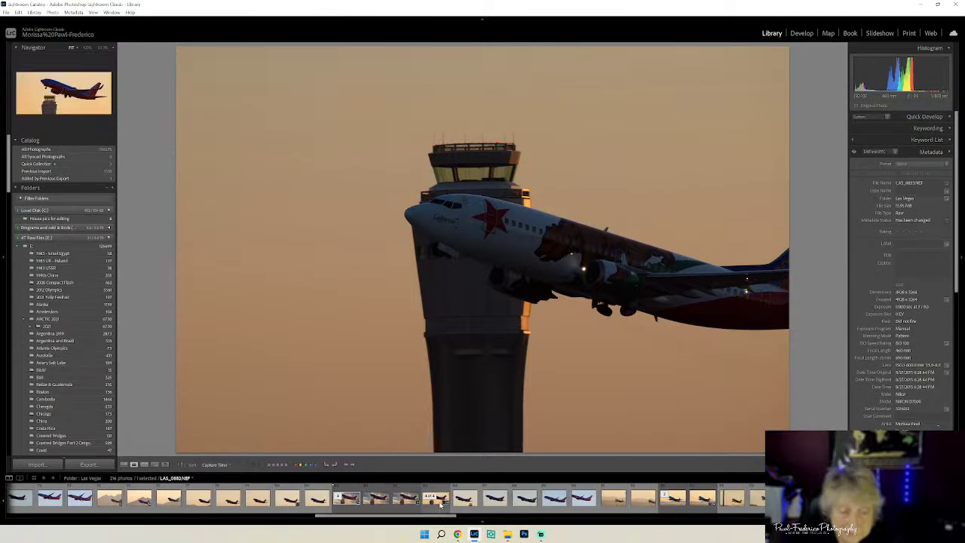
{"action": "left_click", "coordinate": [350, 501]}
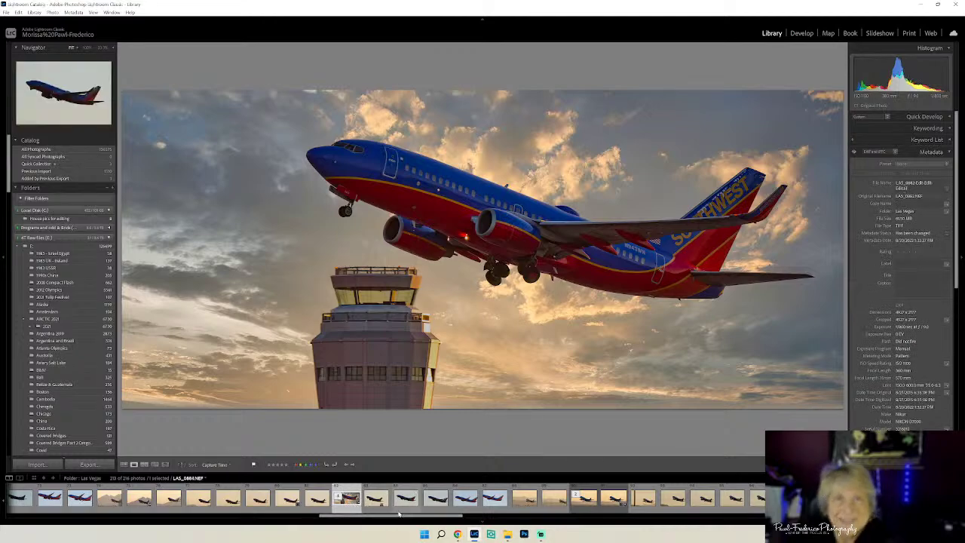
{"action": "left_click_drag", "start_coordinate": [400, 519], "coordinate": [425, 518]}
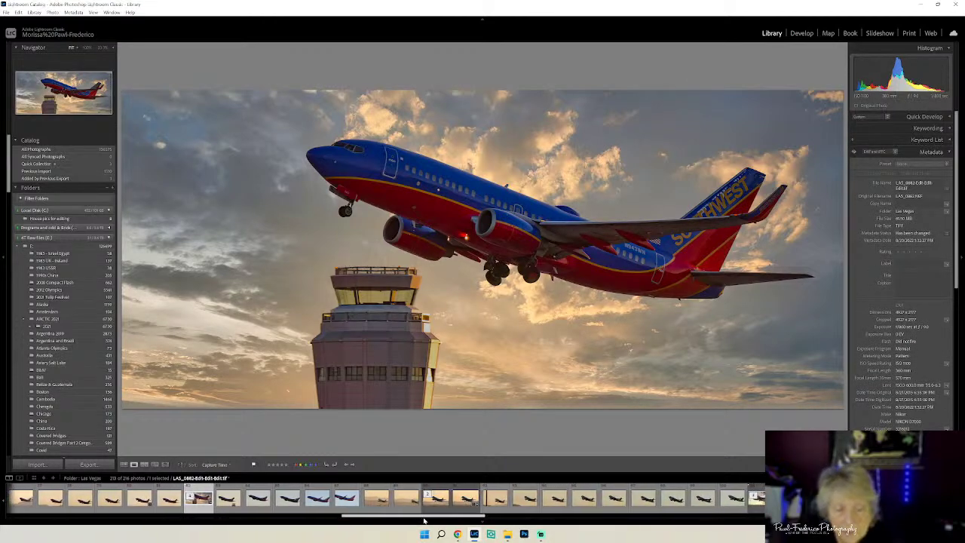
{"action": "left_click", "coordinate": [466, 499]}
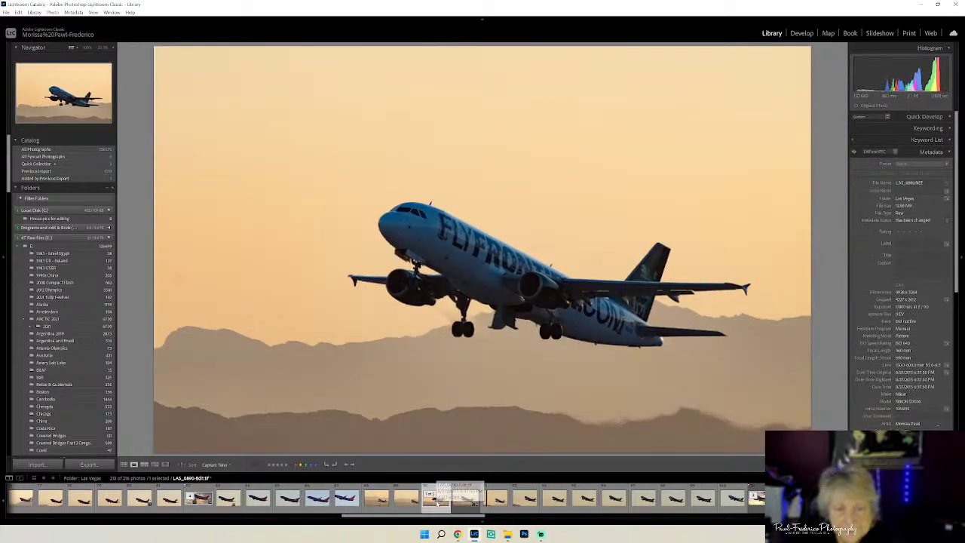
{"action": "left_click_drag", "start_coordinate": [439, 518], "coordinate": [528, 517]}
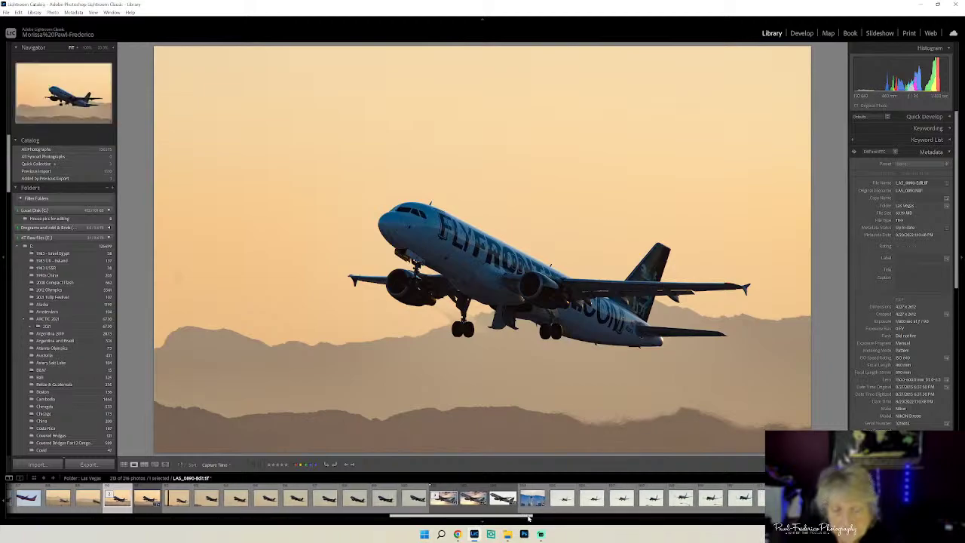
{"action": "left_click", "coordinate": [531, 499]}
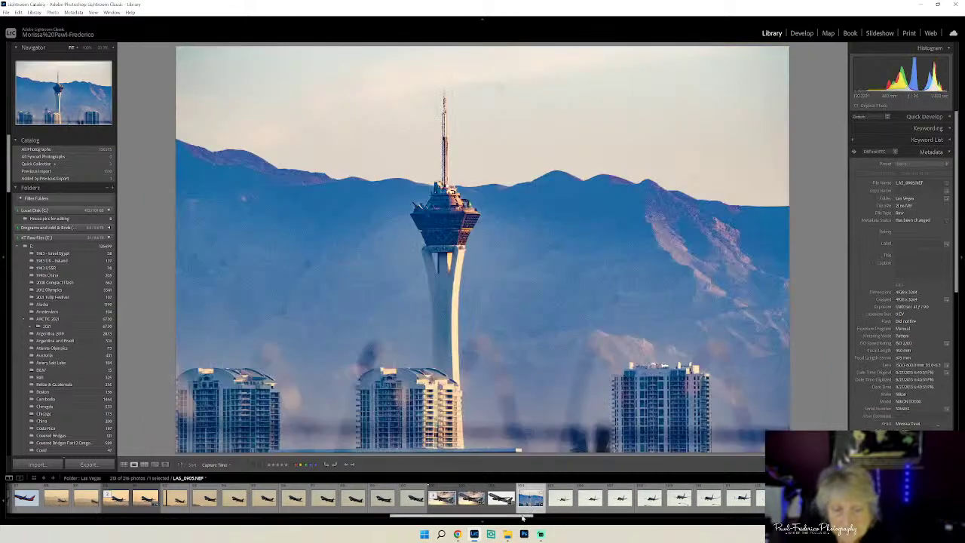
{"action": "scroll", "coordinate": [514, 502], "scroll_direction": "down", "scroll_amount": 4}
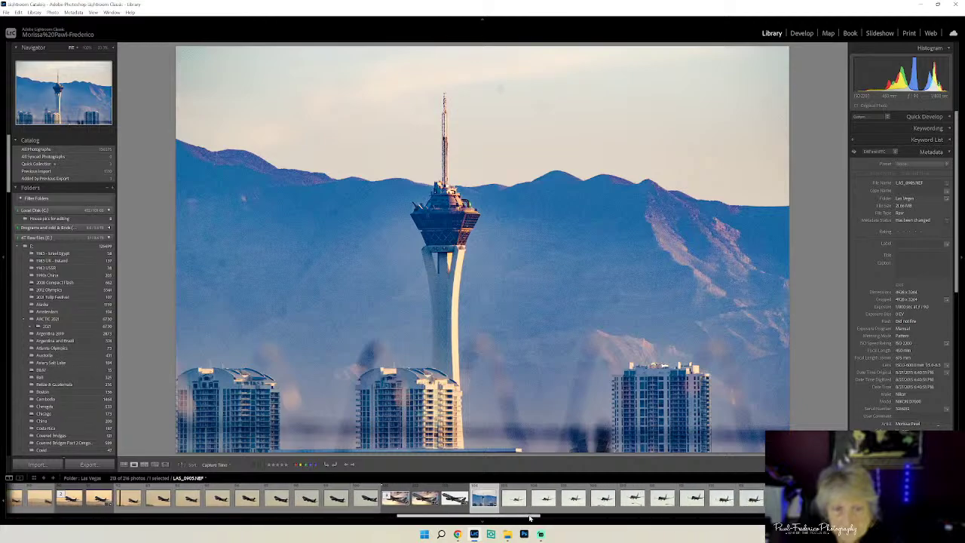
{"action": "left_click", "coordinate": [503, 498]}
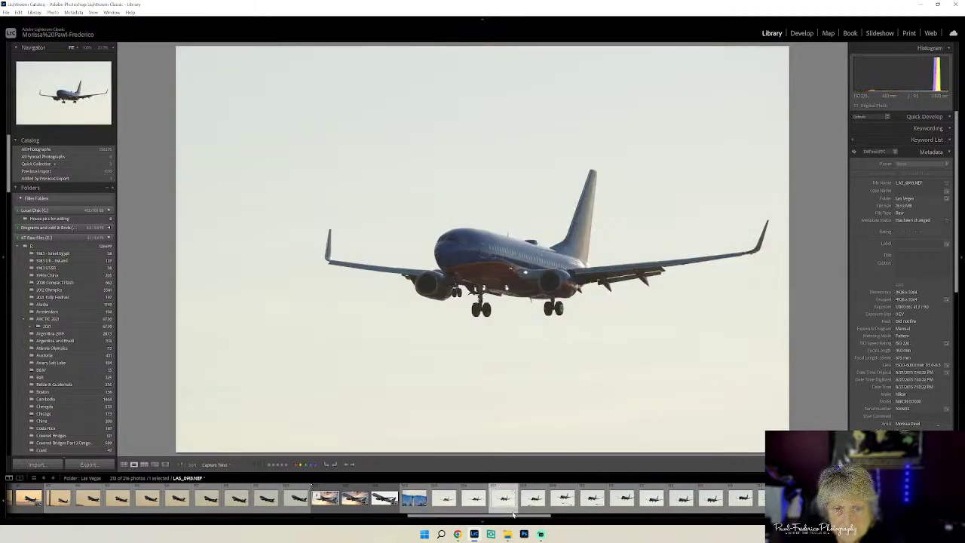
- Select the side-on Spirit jet photo and go back to Grid view
{"action": "left_click_drag", "start_coordinate": [513, 517], "coordinate": [581, 519]}
{"action": "key", "text": "Right"}
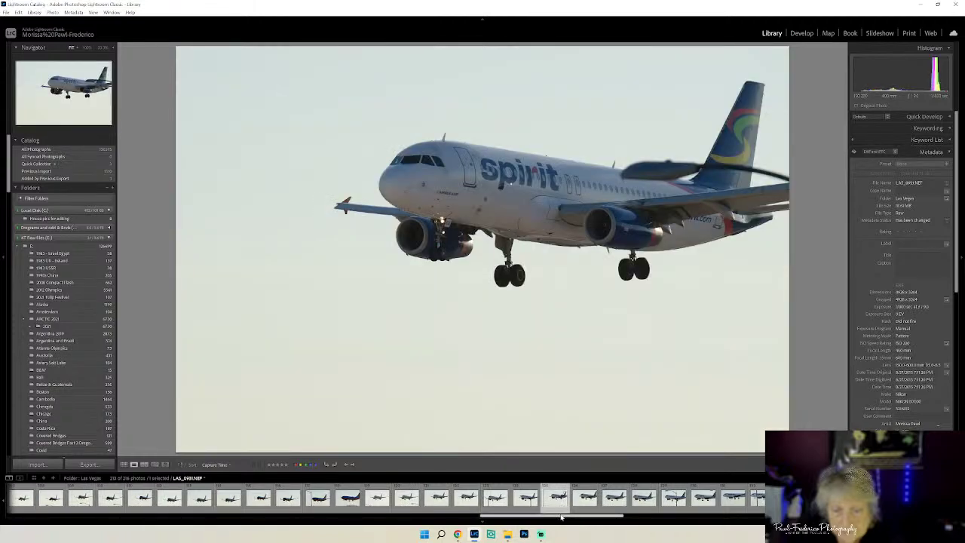
{"action": "key", "text": "Right"}
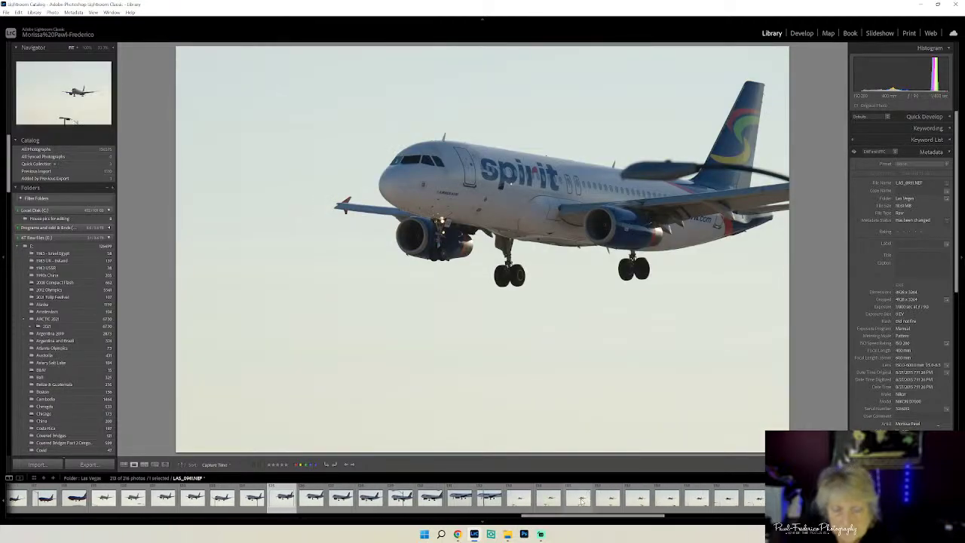
{"action": "left_click_drag", "start_coordinate": [577, 517], "coordinate": [633, 519]}
{"action": "left_click", "coordinate": [617, 500]}
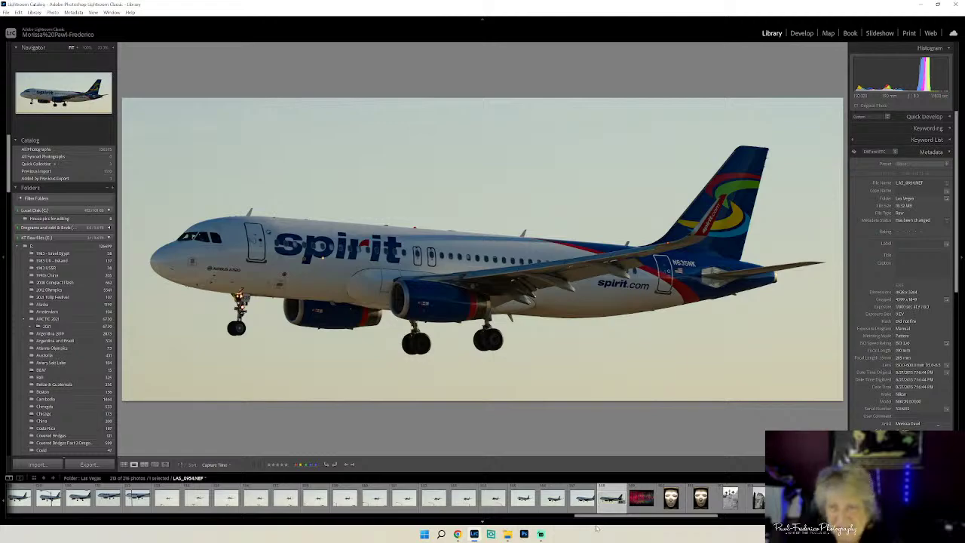
{"action": "left_click_drag", "start_coordinate": [624, 521], "coordinate": [621, 516]}
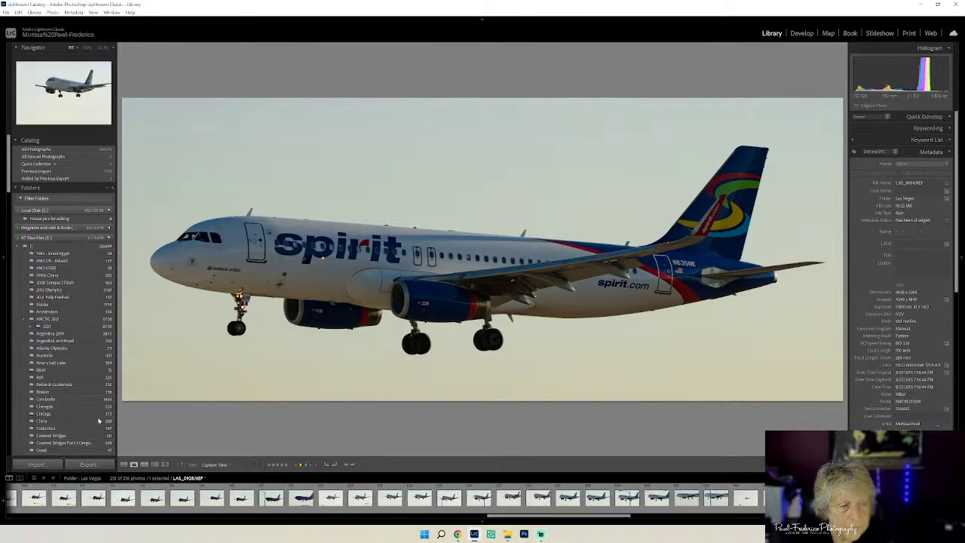
{"action": "left_click", "coordinate": [124, 464]}
- Create a folder named Aircraft in 4T Finished Photos (F:) > WEB PAGE SIZED
{"action": "left_click", "coordinate": [507, 533]}
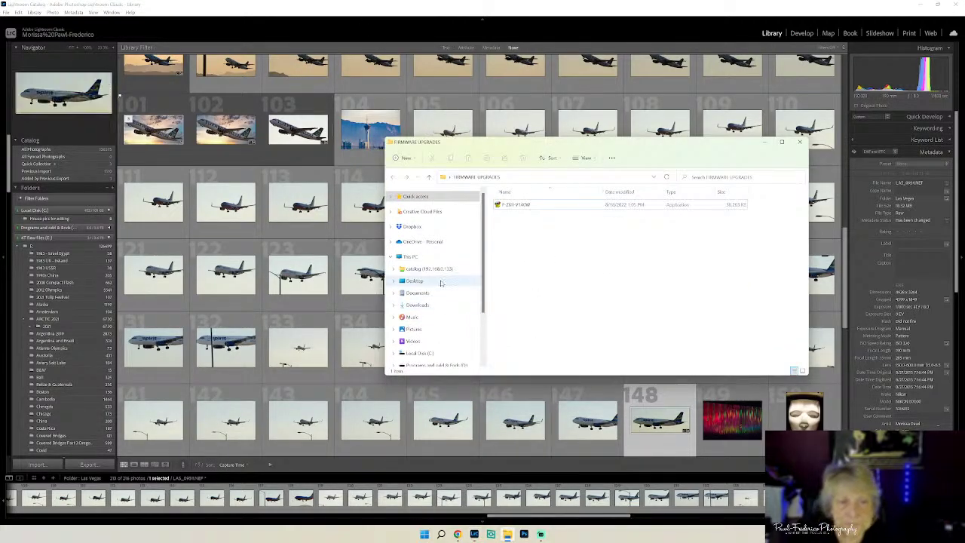
{"action": "scroll", "coordinate": [438, 283], "scroll_direction": "down", "scroll_amount": 2}
{"action": "left_click", "coordinate": [434, 345]}
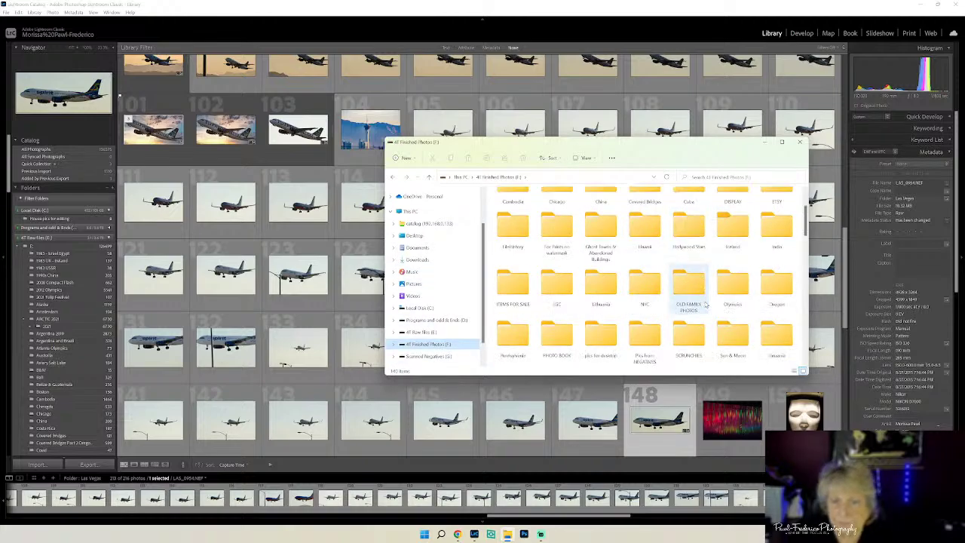
{"action": "scroll", "coordinate": [762, 297], "scroll_direction": "down", "scroll_amount": 5}
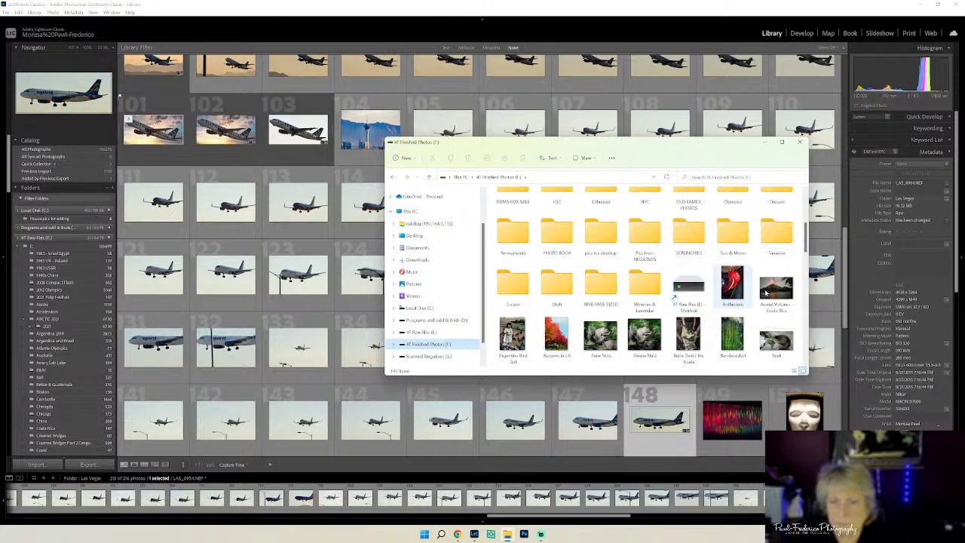
{"action": "double_click", "coordinate": [599, 285]}
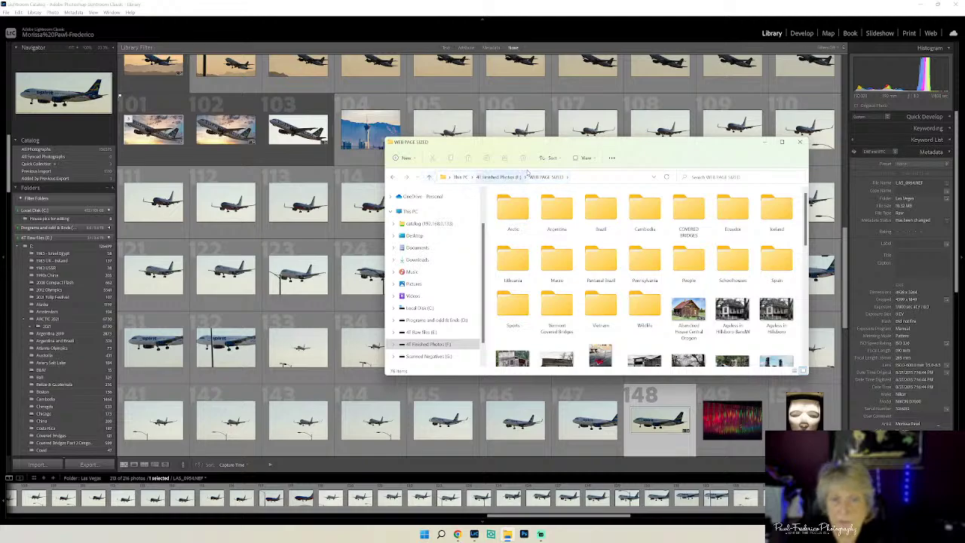
{"action": "left_click", "coordinate": [411, 160]}
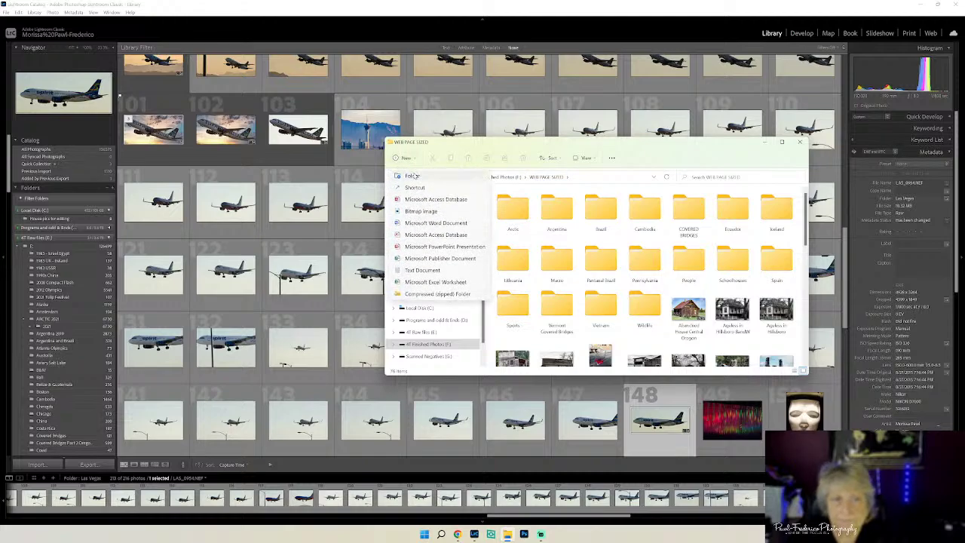
{"action": "left_click", "coordinate": [411, 174]}
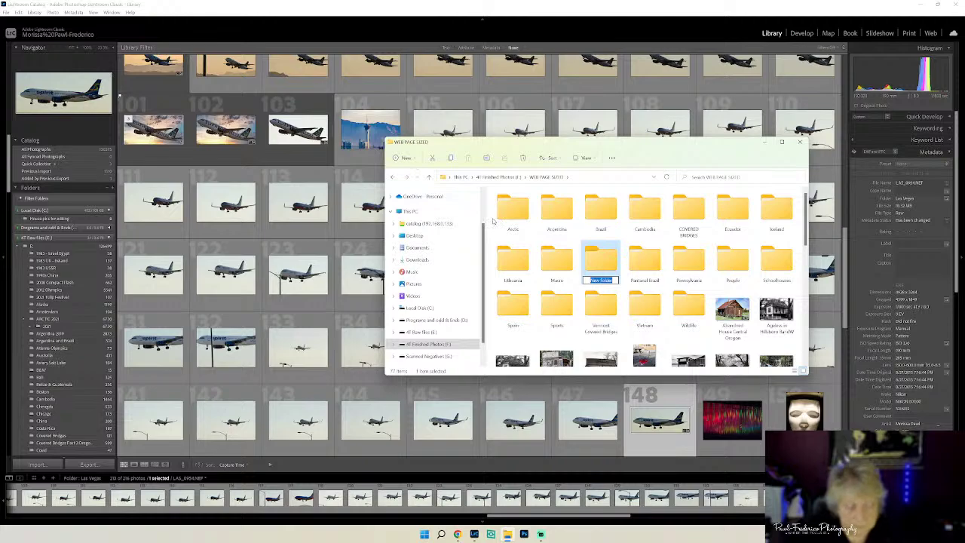
{"action": "type", "text": "Aircraft"}
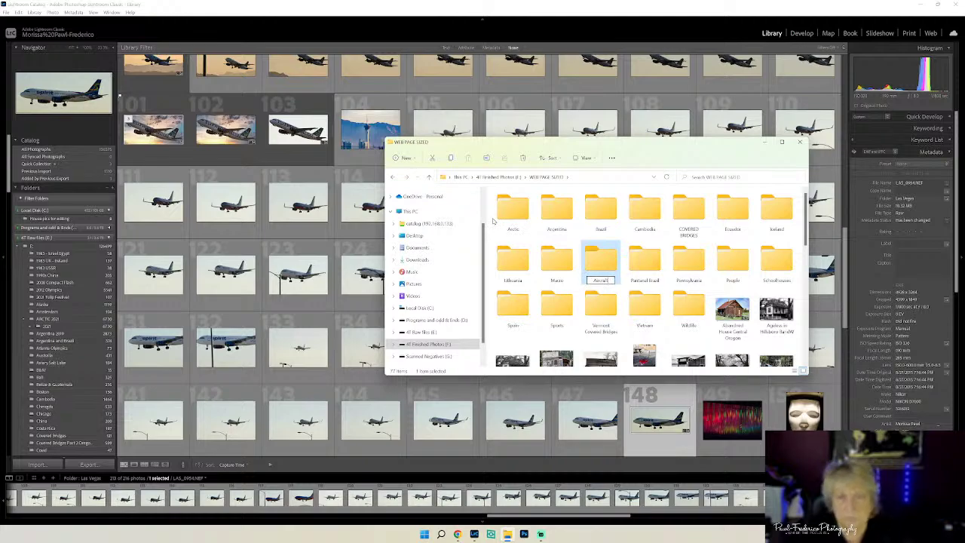
{"action": "left_click", "coordinate": [493, 220]}
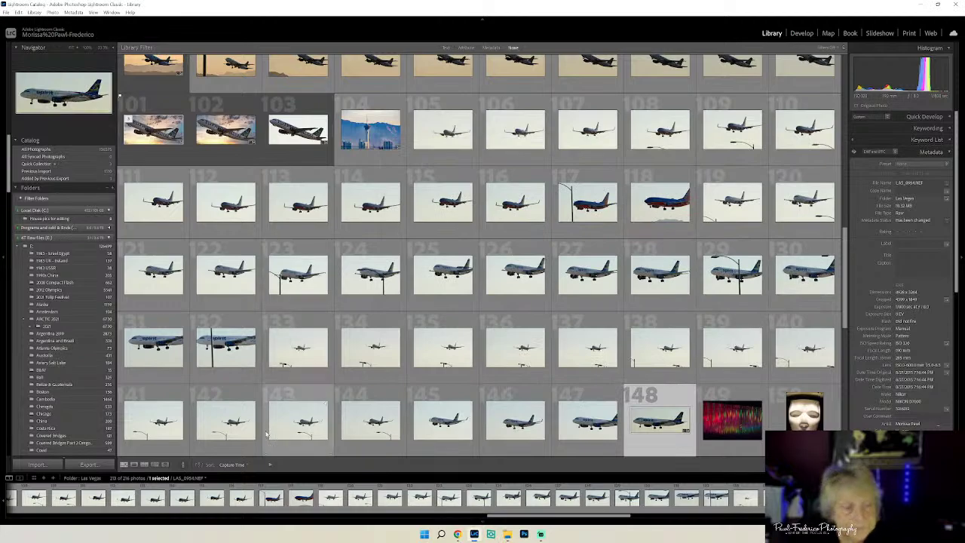
- Export the first filtered plane photo as Southwest Airlines Take Off with the White Logo right watermark
{"action": "left_click", "coordinate": [466, 48]}
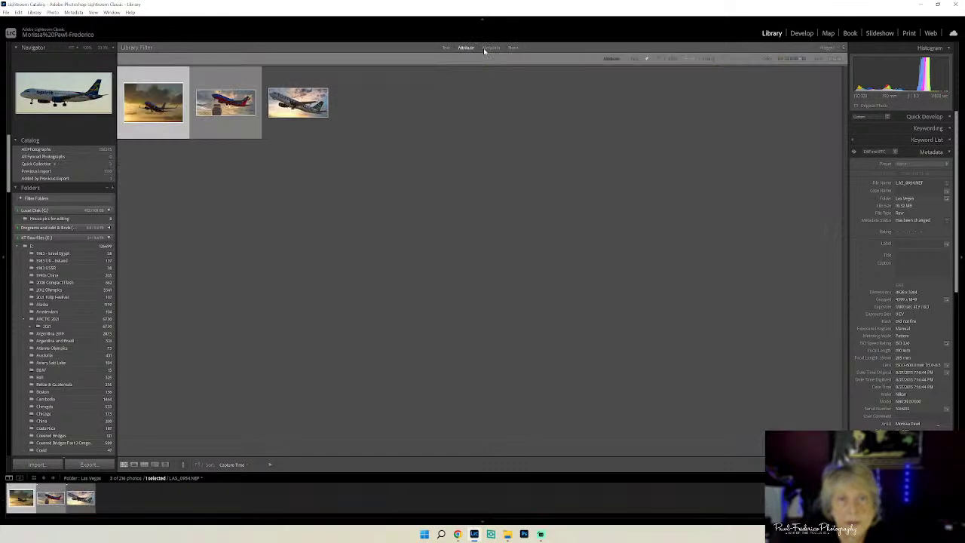
{"action": "double_click", "coordinate": [149, 104]}
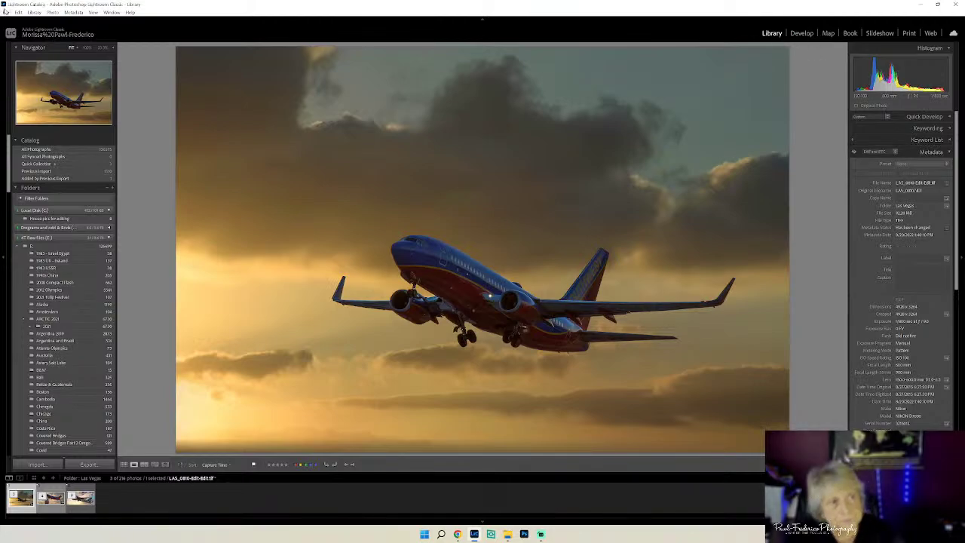
{"action": "left_click", "coordinate": [6, 12]}
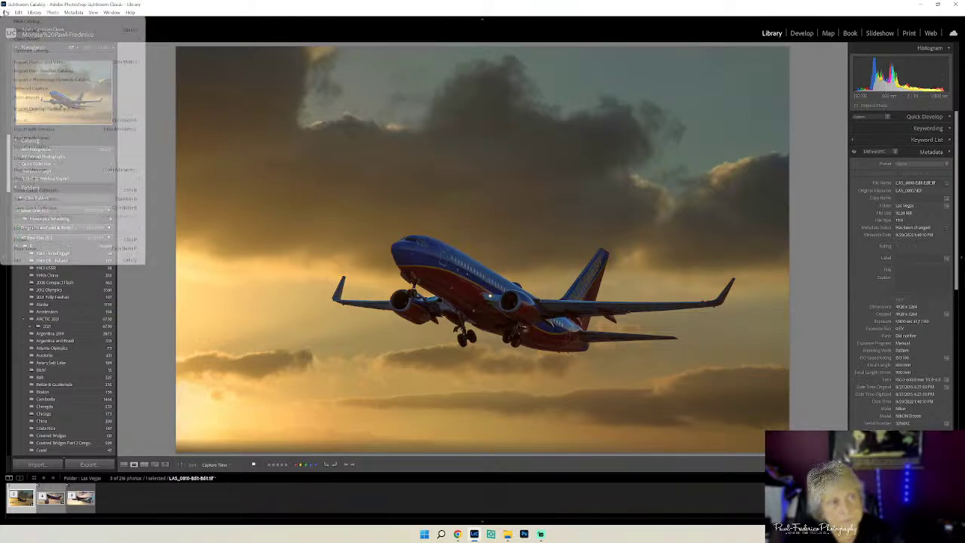
{"action": "left_click", "coordinate": [30, 119]}
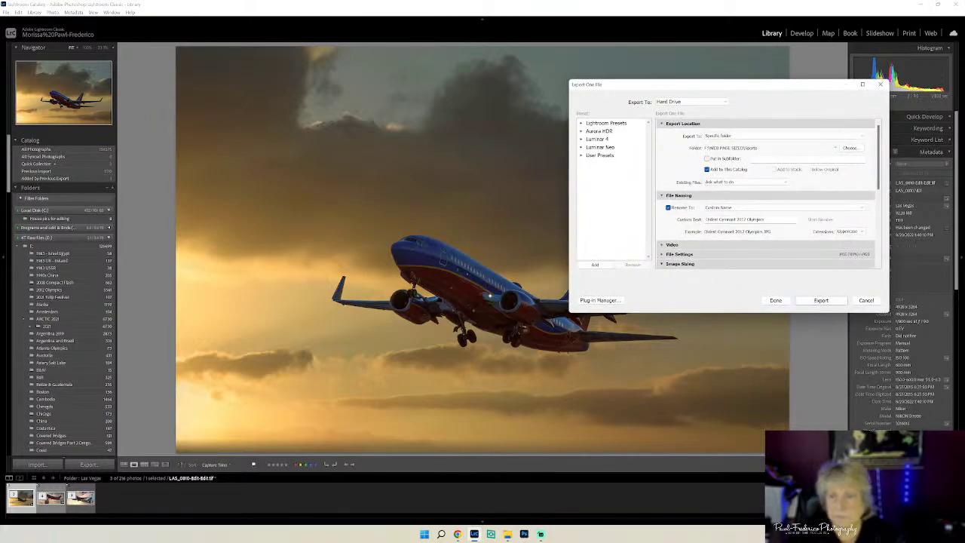
{"action": "left_click", "coordinate": [735, 218]}
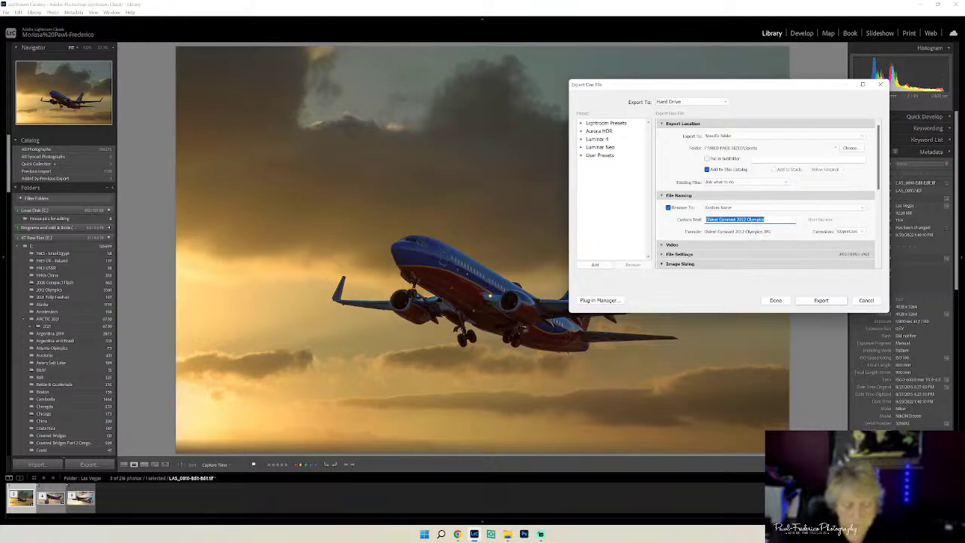
{"action": "type", "text": "Southw"}
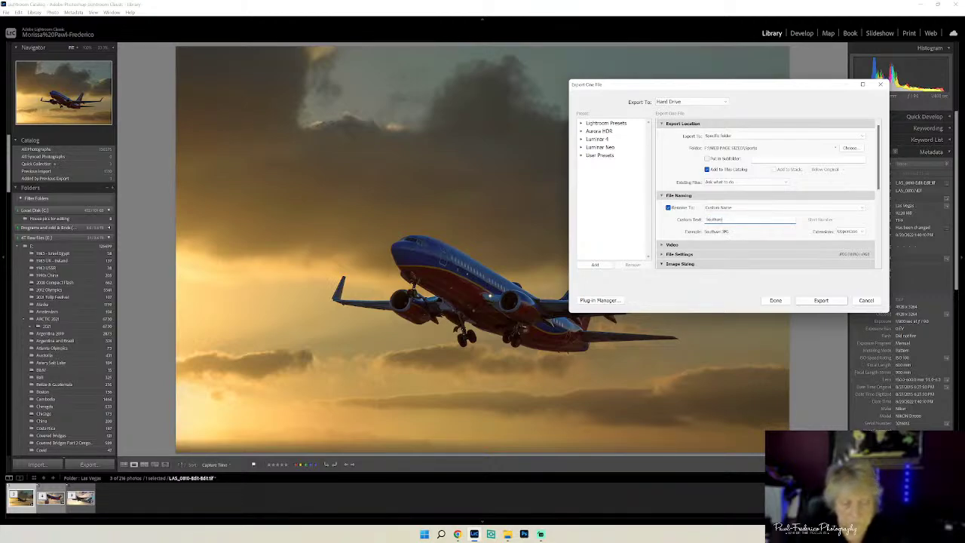
{"action": "type", "text": "est Airlines Take Off"}
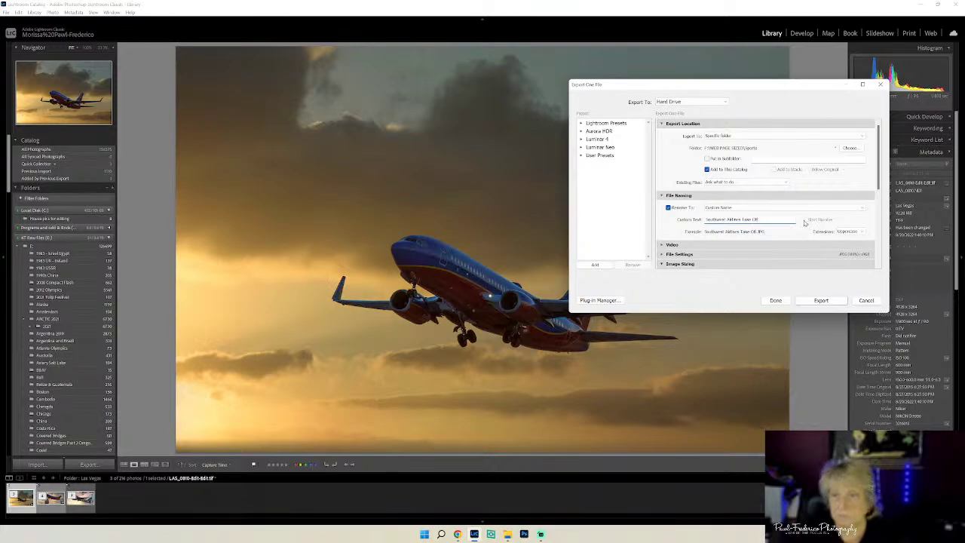
{"action": "left_click_drag", "start_coordinate": [879, 183], "coordinate": [878, 259]}
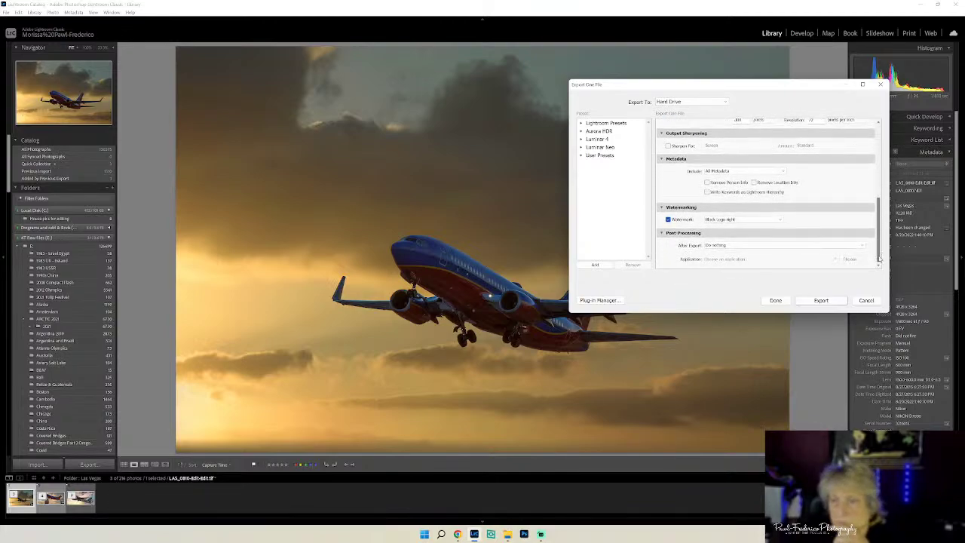
{"action": "left_click", "coordinate": [778, 221]}
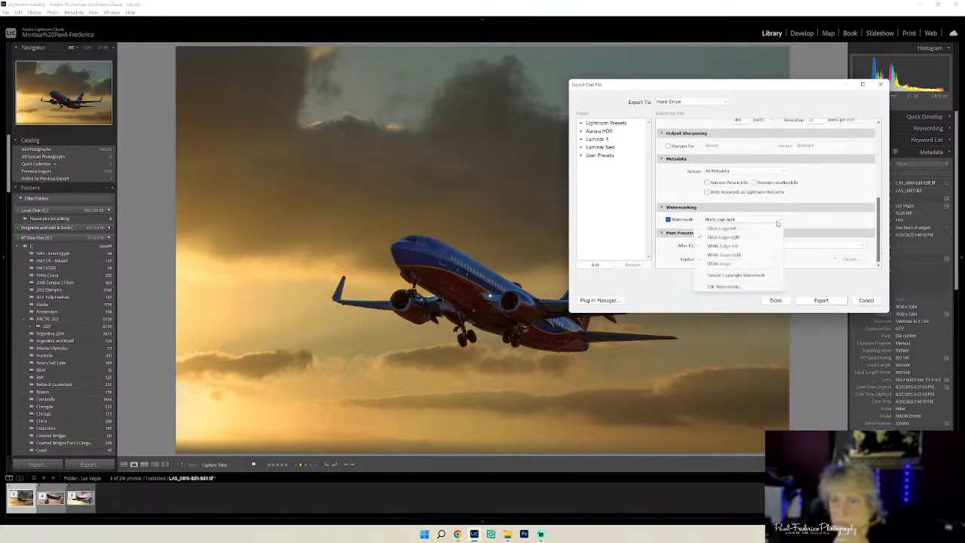
{"action": "left_click", "coordinate": [734, 254]}
{"action": "left_click", "coordinate": [832, 304]}
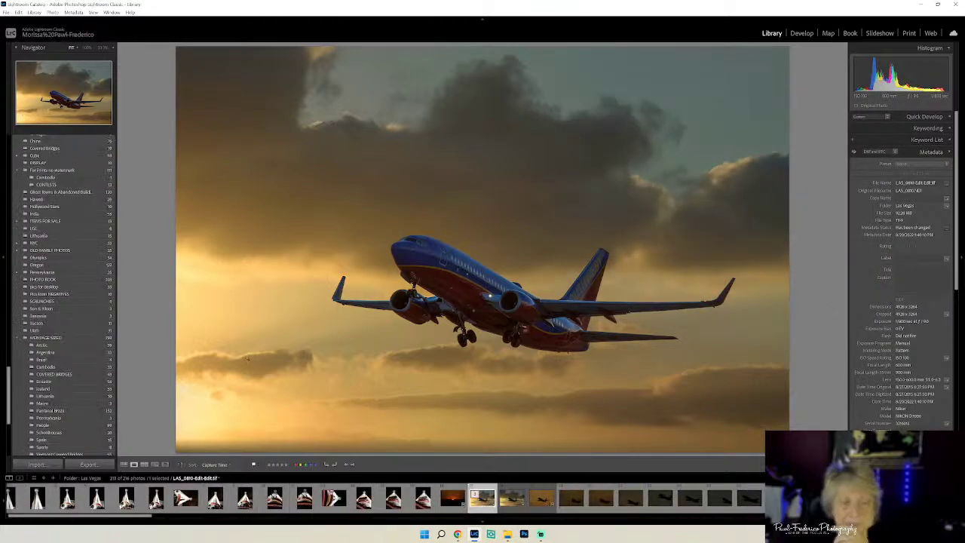
- Re-export the takeoff photo into the Aircraft folder and rate it five stars
{"action": "left_click", "coordinate": [6, 13]}
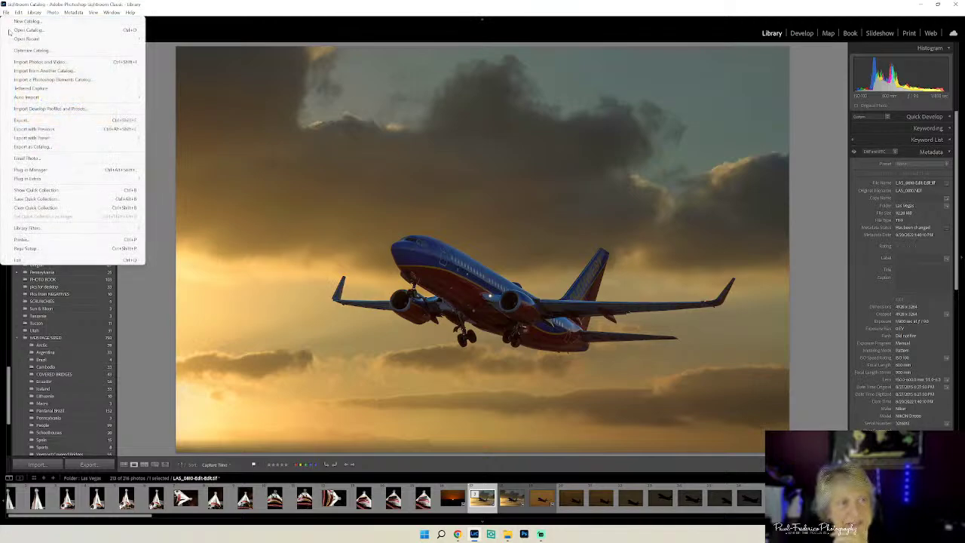
{"action": "left_click", "coordinate": [45, 119]}
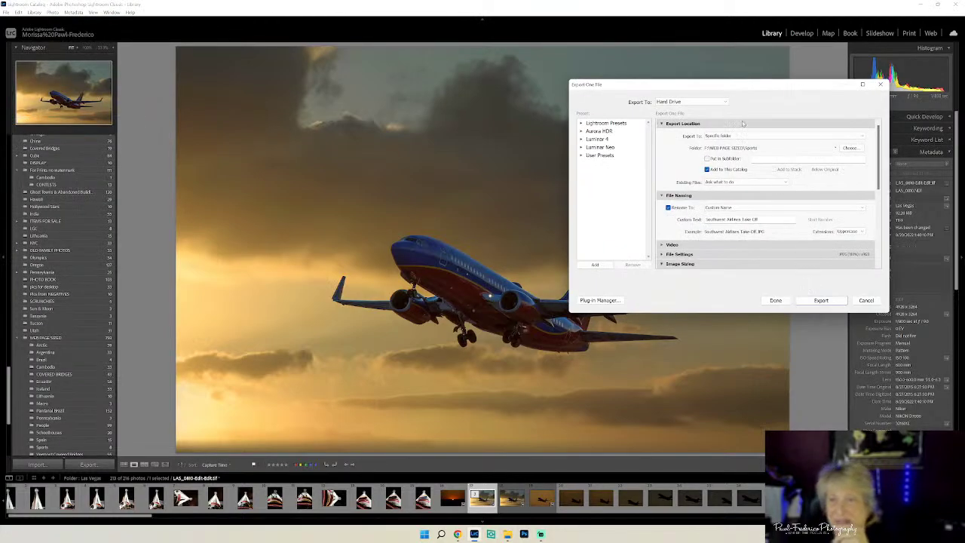
{"action": "left_click", "coordinate": [851, 148]}
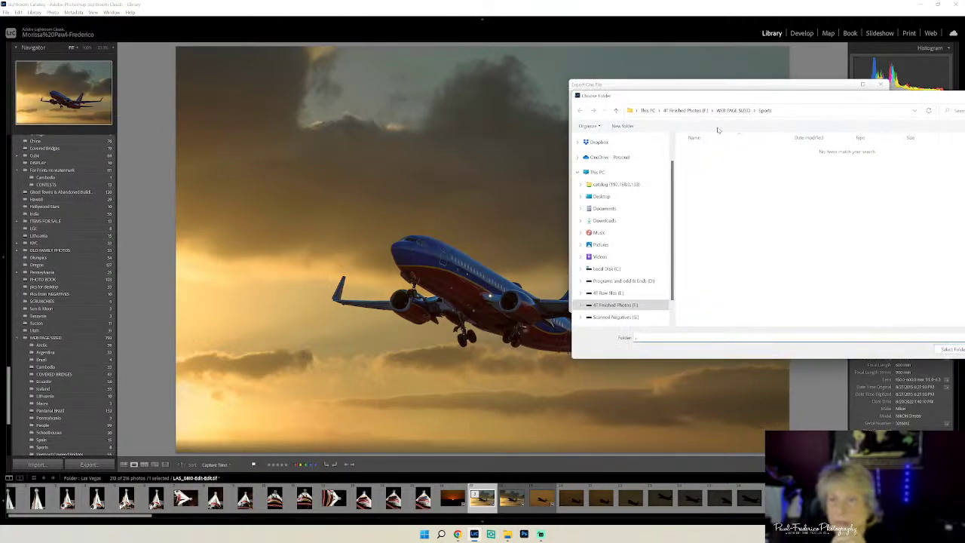
{"action": "left_click", "coordinate": [656, 153]}
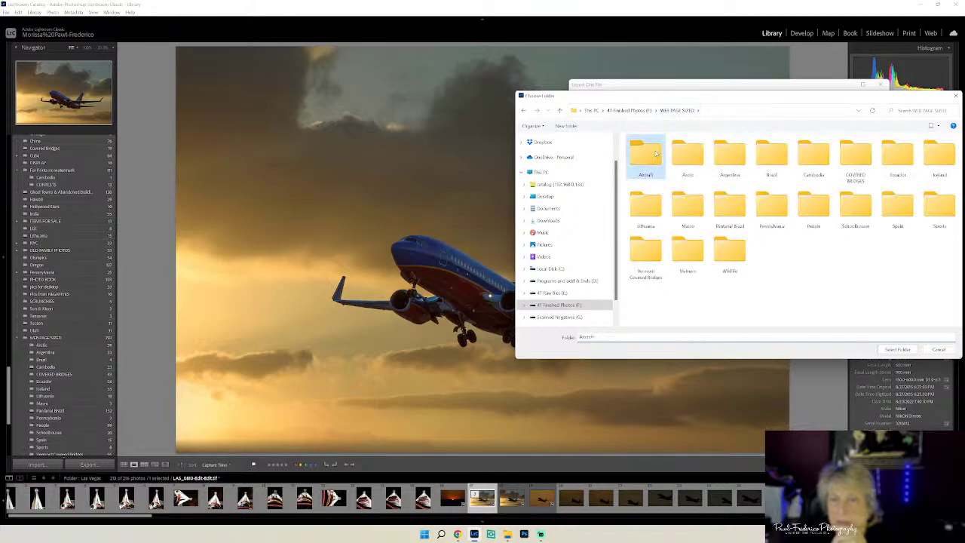
{"action": "double_click", "coordinate": [655, 153]}
{"action": "left_click", "coordinate": [897, 349]}
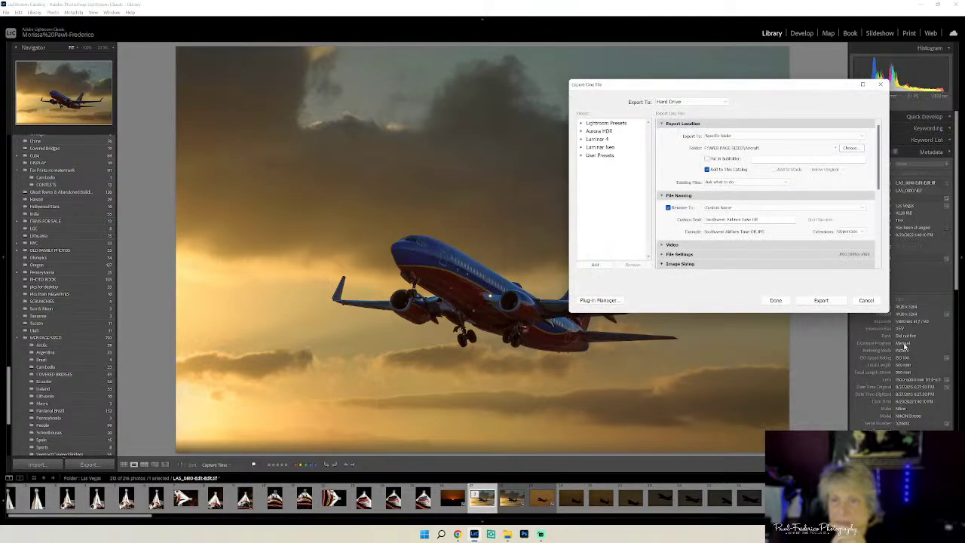
{"action": "left_click", "coordinate": [816, 301]}
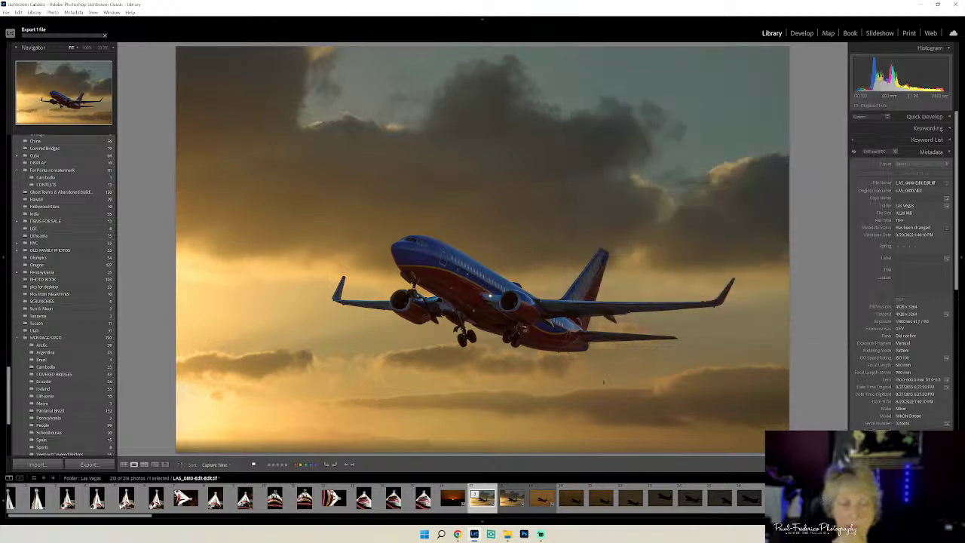
{"action": "left_click", "coordinate": [286, 465]}
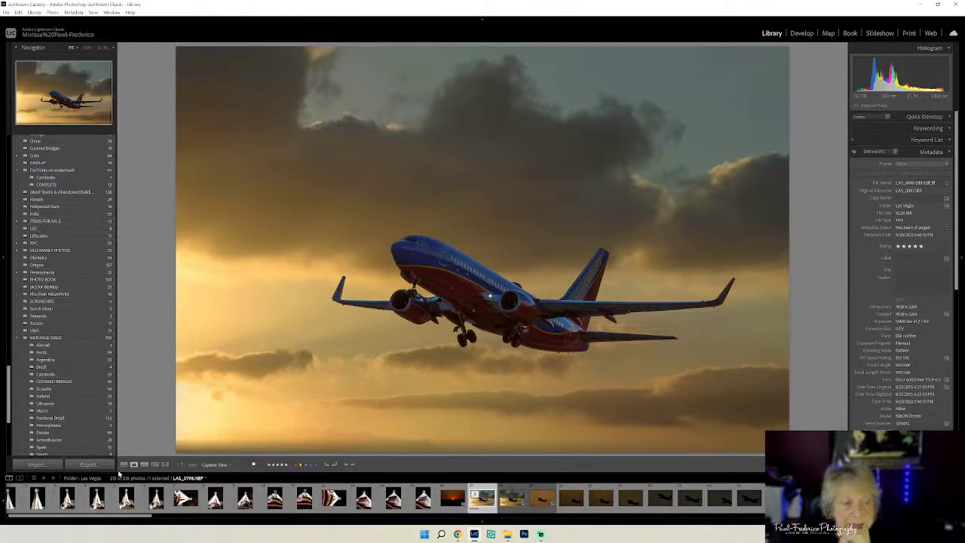
- Filter the grid to three photos and open the plane-and-control-tower photo
{"action": "left_click", "coordinate": [123, 464]}
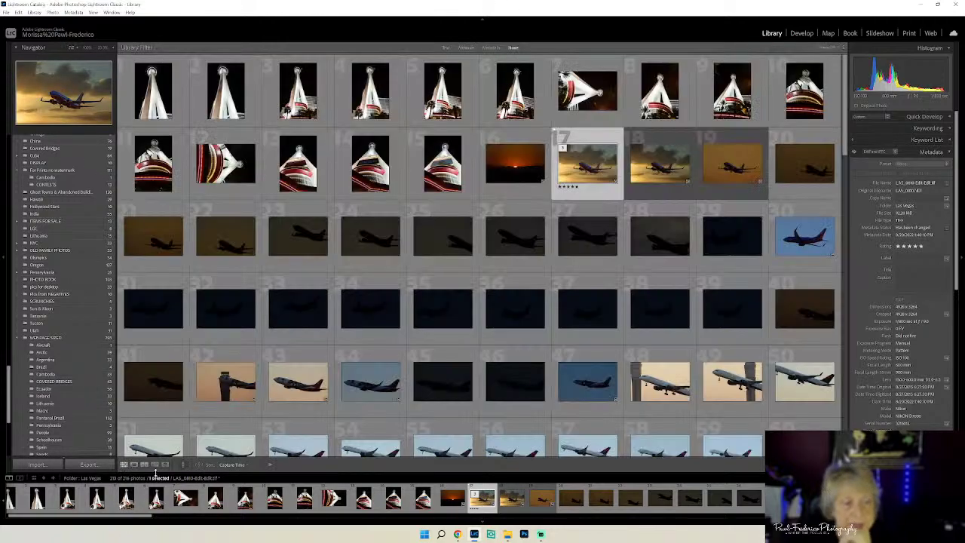
{"action": "left_click", "coordinate": [463, 48]}
{"action": "double_click", "coordinate": [218, 111]}
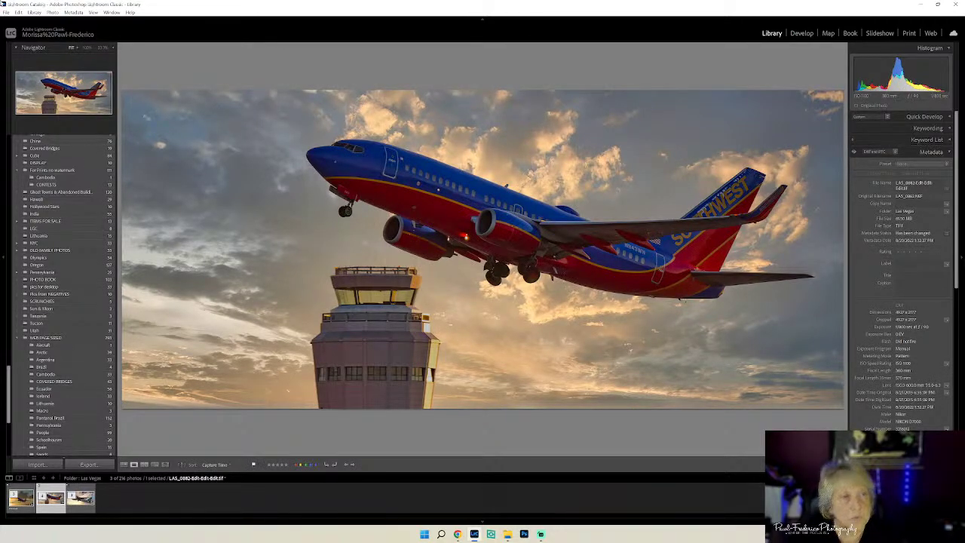
- Export it as Southwest Airlines Airport Tower with the White Logo right watermark
{"action": "left_click", "coordinate": [6, 12]}
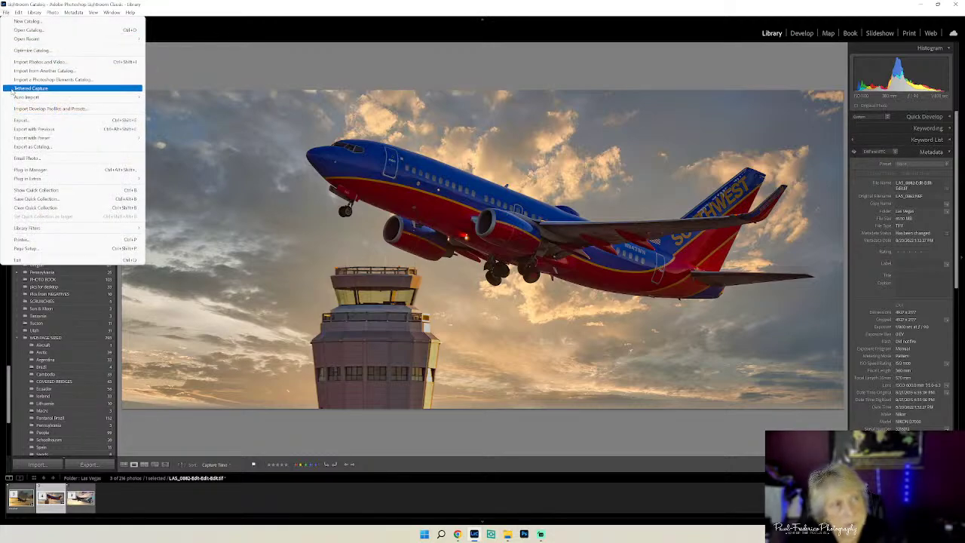
{"action": "left_click", "coordinate": [17, 120]}
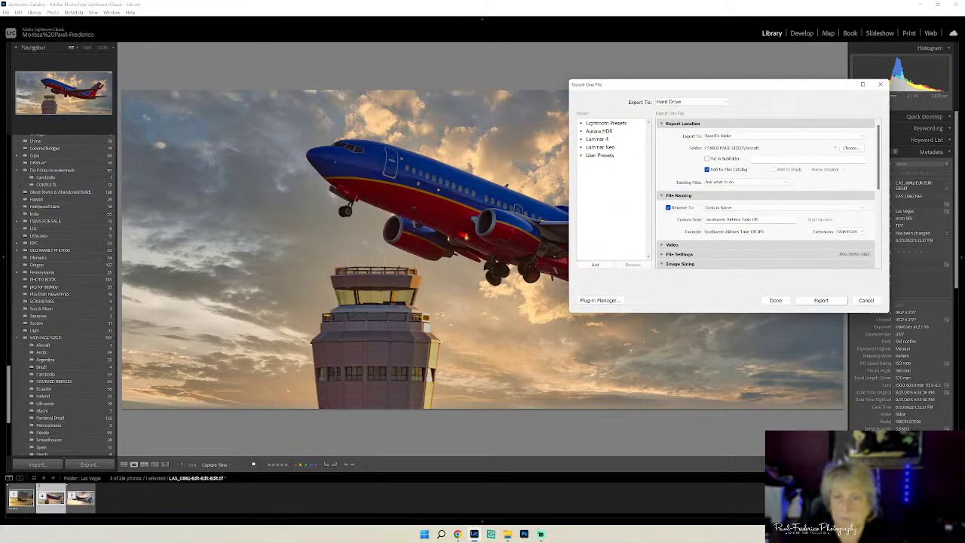
{"action": "triple_click", "coordinate": [731, 219]}
{"action": "left_click", "coordinate": [758, 219]}
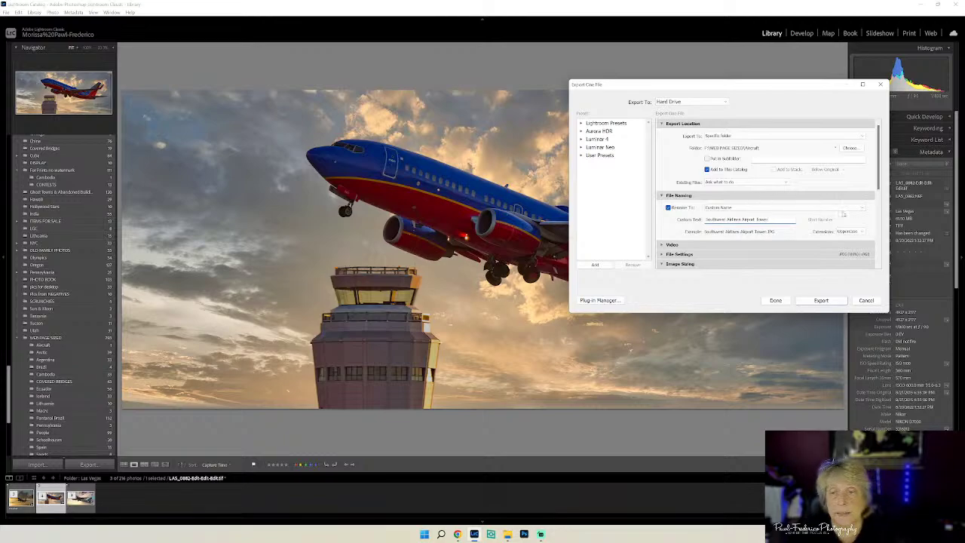
{"action": "left_click_drag", "start_coordinate": [874, 176], "coordinate": [887, 246]}
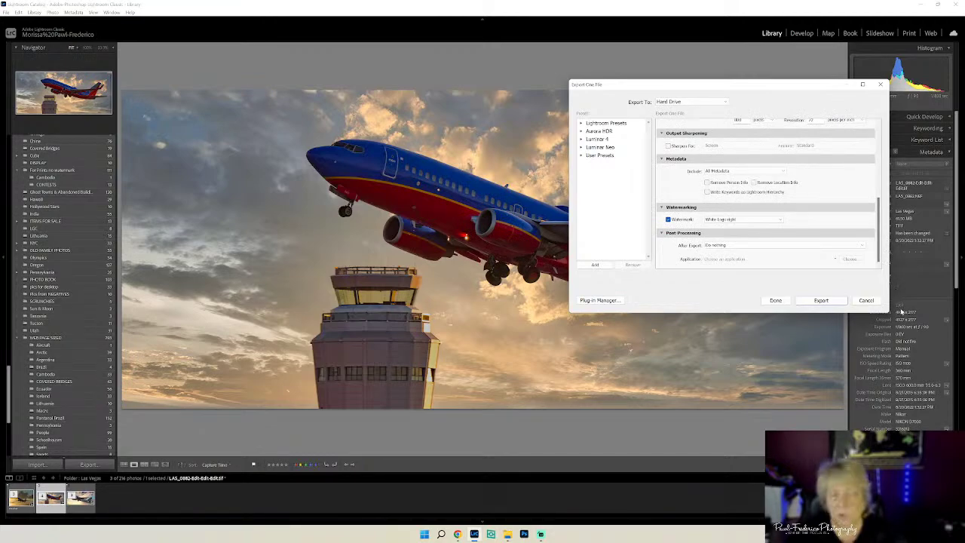
{"action": "left_click", "coordinate": [778, 219]}
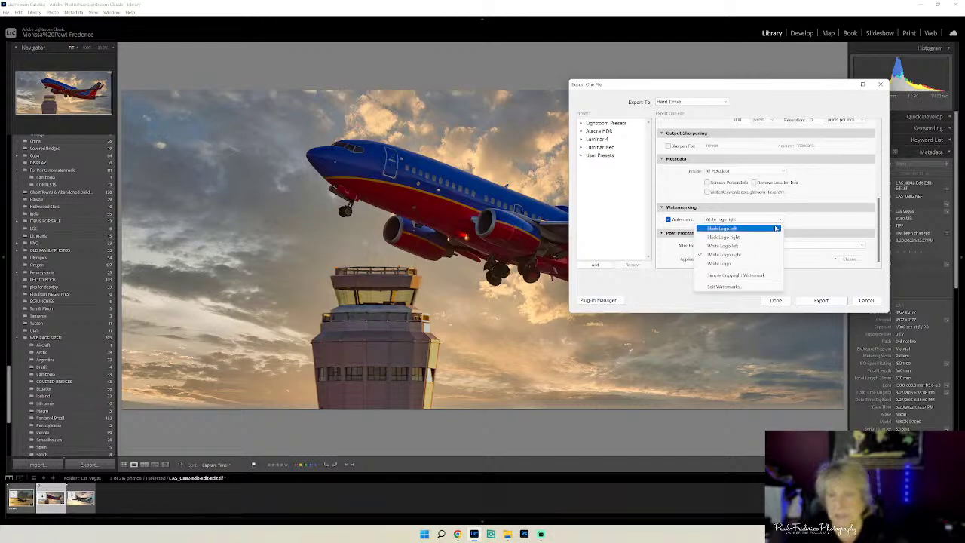
{"action": "left_click", "coordinate": [770, 256]}
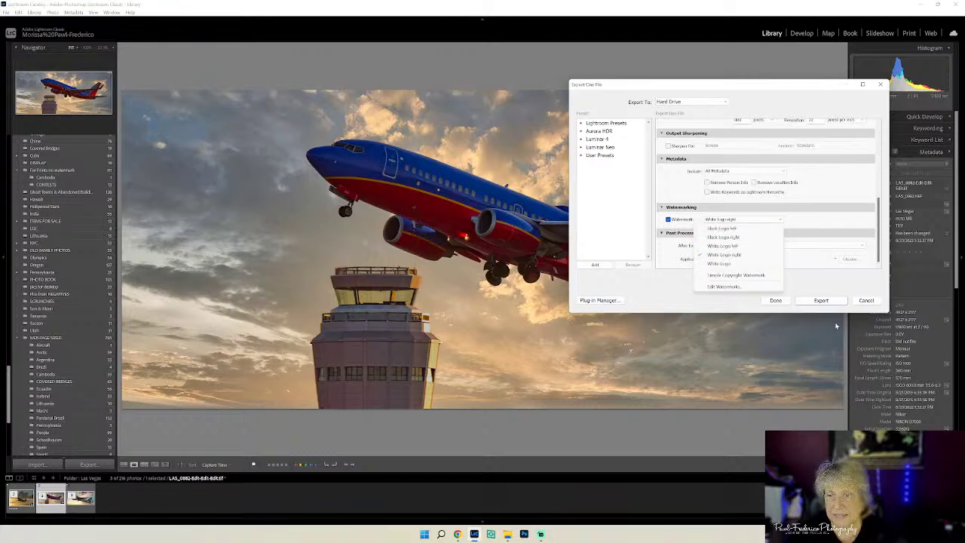
{"action": "left_click", "coordinate": [820, 300]}
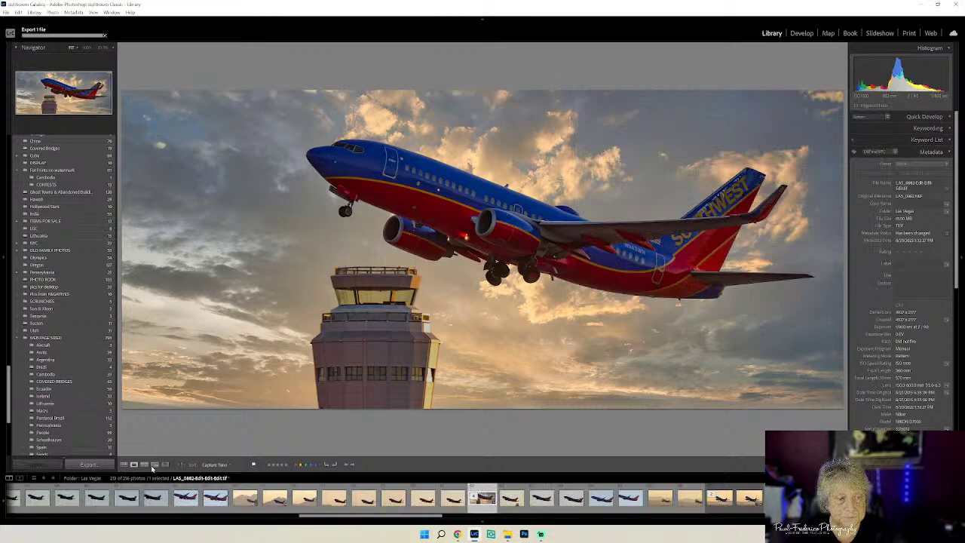
- Rate the tower photo five stars in the filtered grid and view the Frontier photo
{"action": "left_click", "coordinate": [123, 464]}
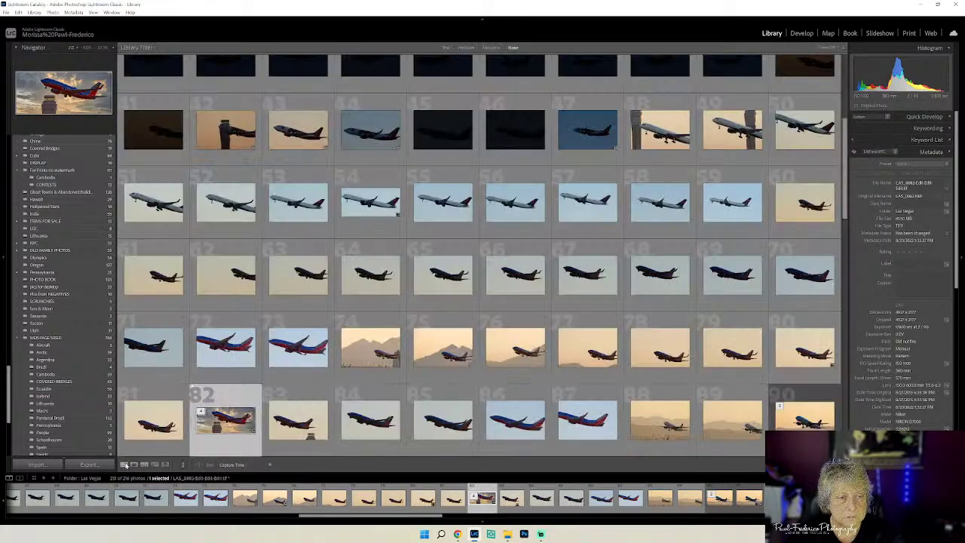
{"action": "left_click", "coordinate": [465, 48]}
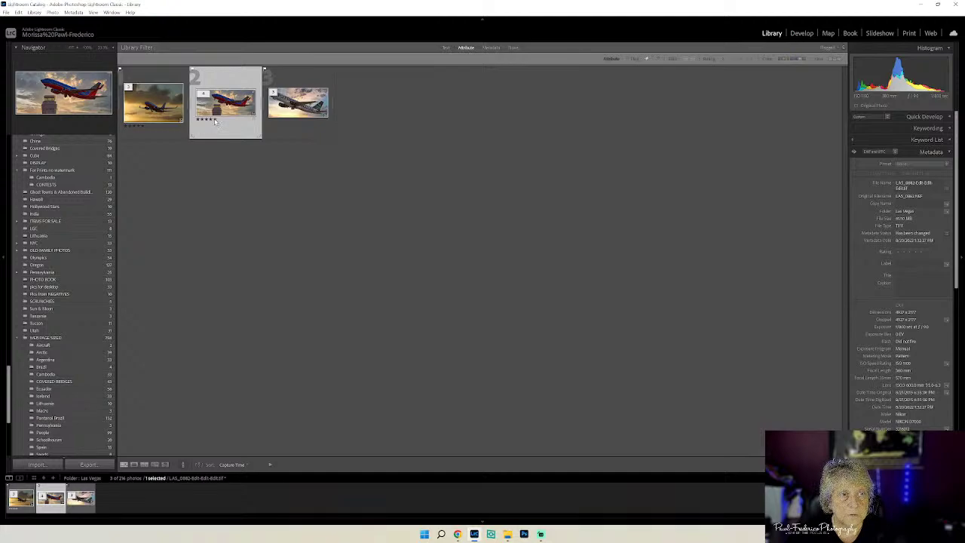
{"action": "left_click", "coordinate": [214, 119]}
{"action": "left_click", "coordinate": [300, 100]}
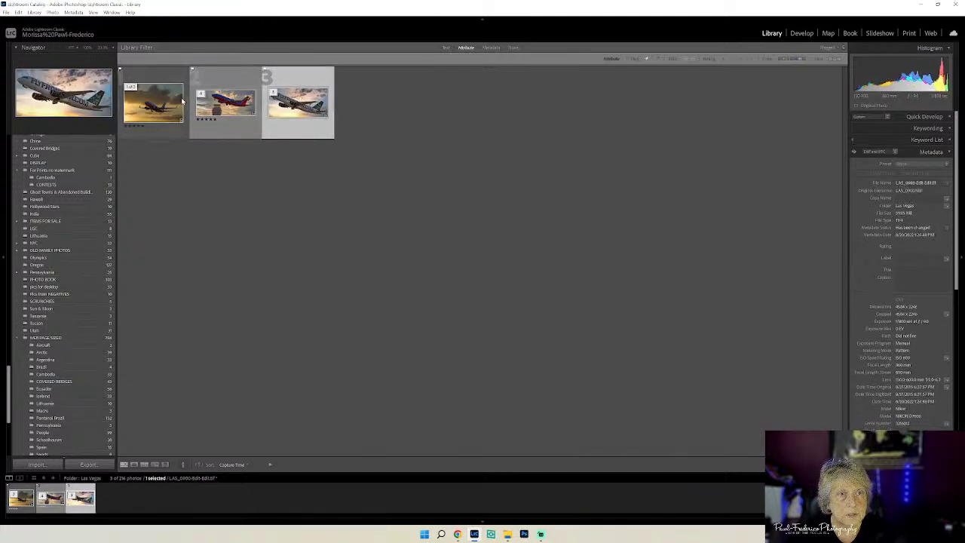
{"action": "key", "text": "e"}
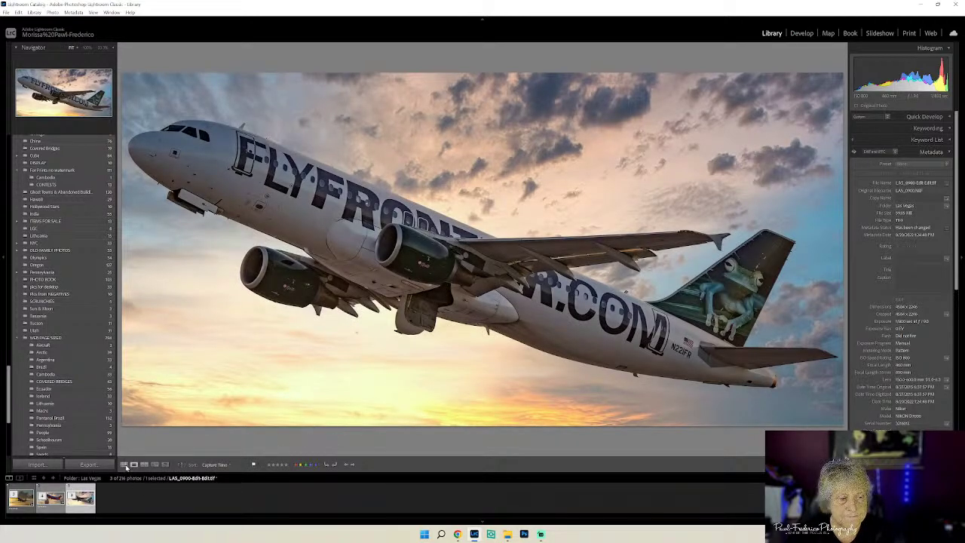
- Export the Frontier photo as Frontier Airlines Takeoff with the Black Logo left watermark
{"action": "left_click", "coordinate": [6, 12]}
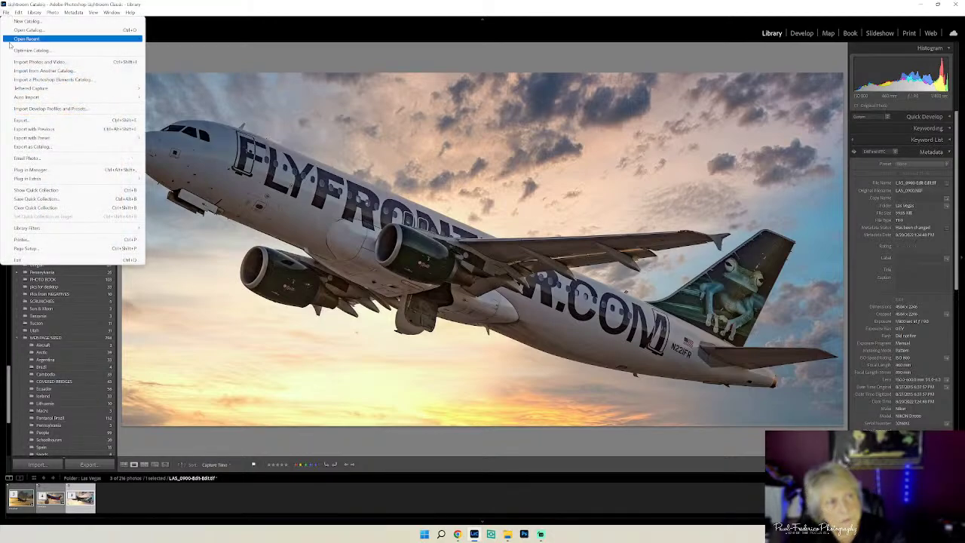
{"action": "left_click", "coordinate": [21, 120]}
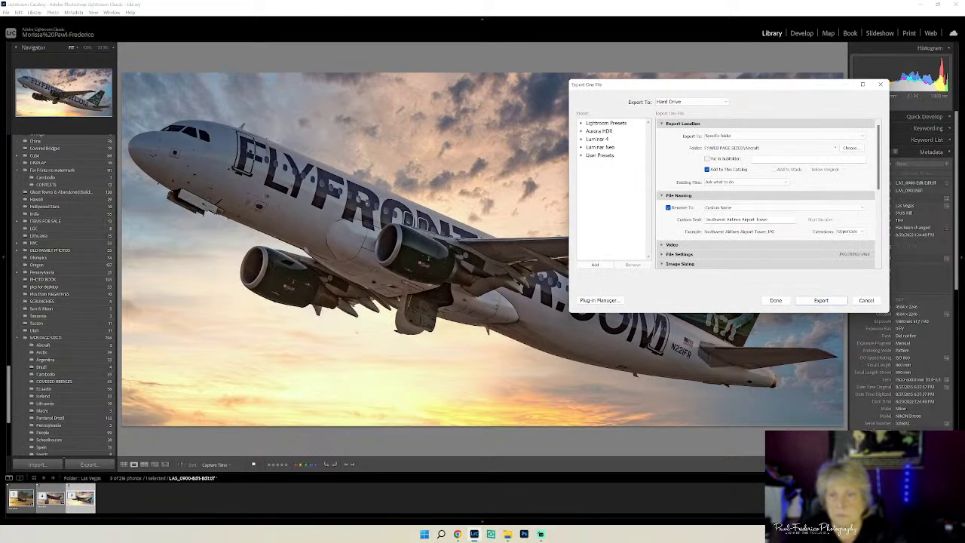
{"action": "left_click_drag", "start_coordinate": [775, 224], "coordinate": [703, 223]}
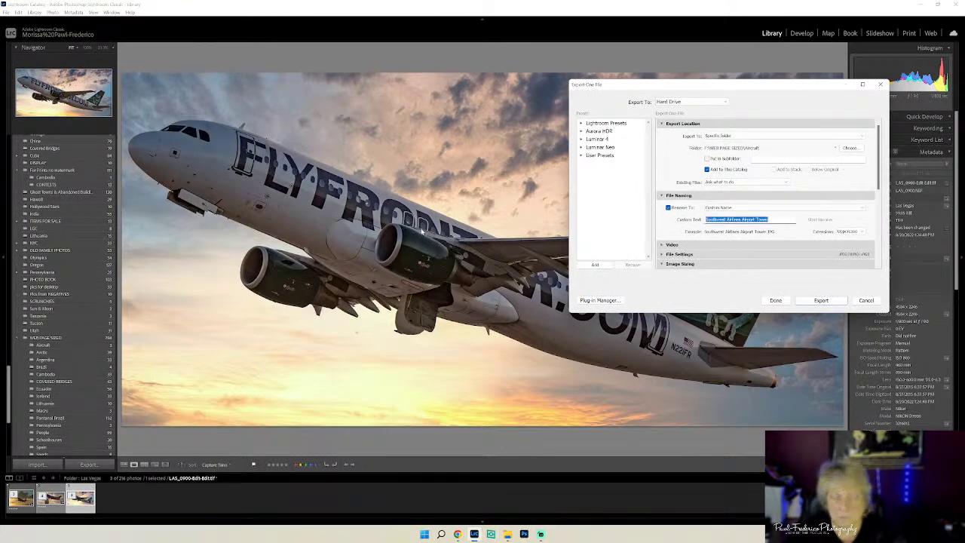
{"action": "type", "text": "Fl"}
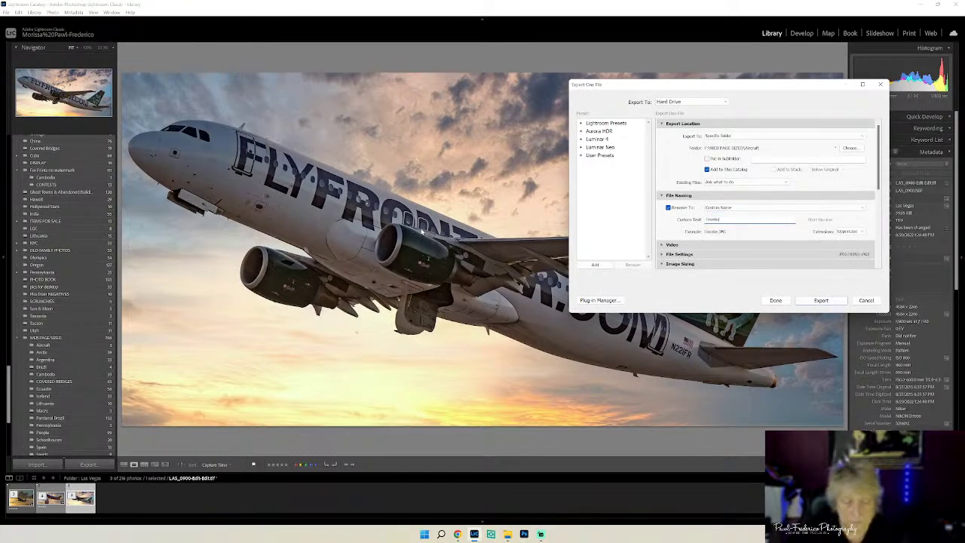
{"action": "type", "text": "ontier Airl"}
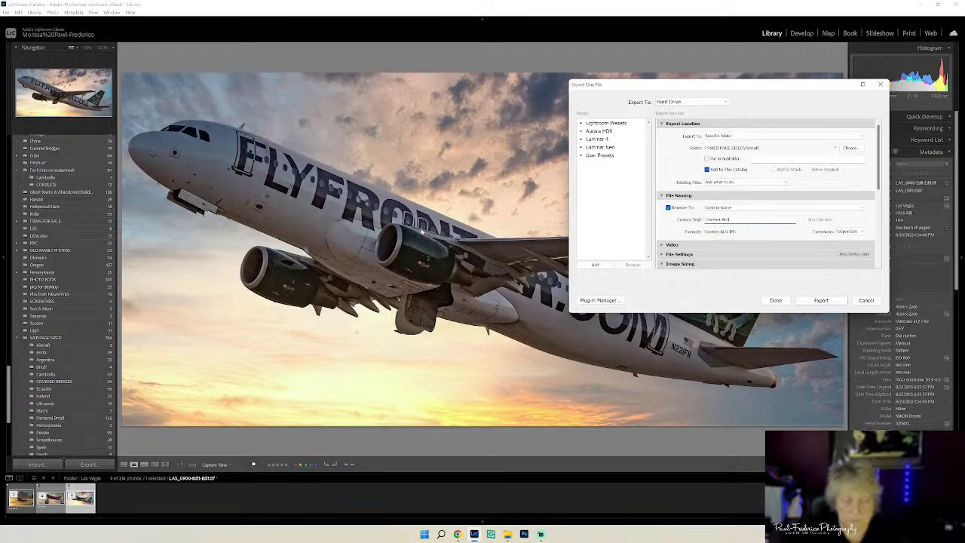
{"action": "type", "text": "ines Takeoff"}
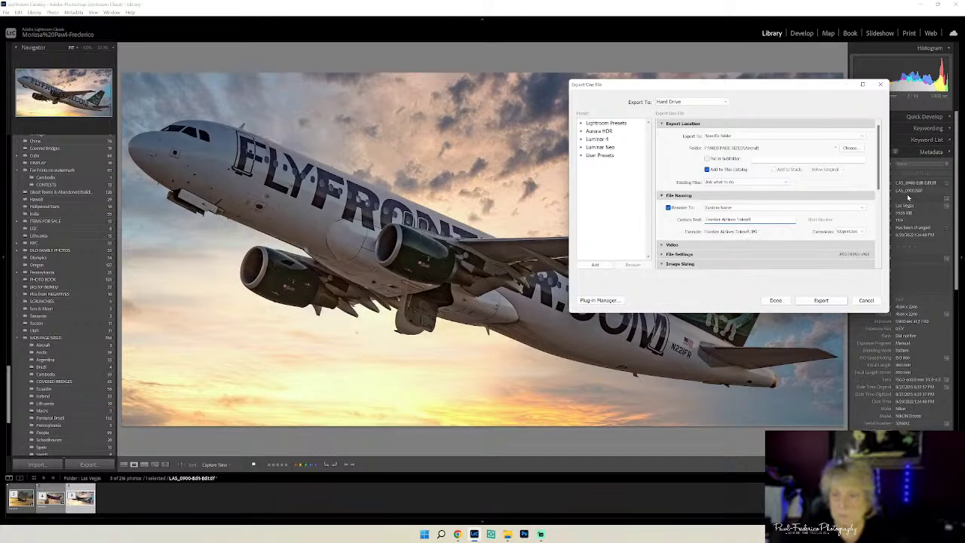
{"action": "left_click_drag", "start_coordinate": [879, 182], "coordinate": [872, 270]}
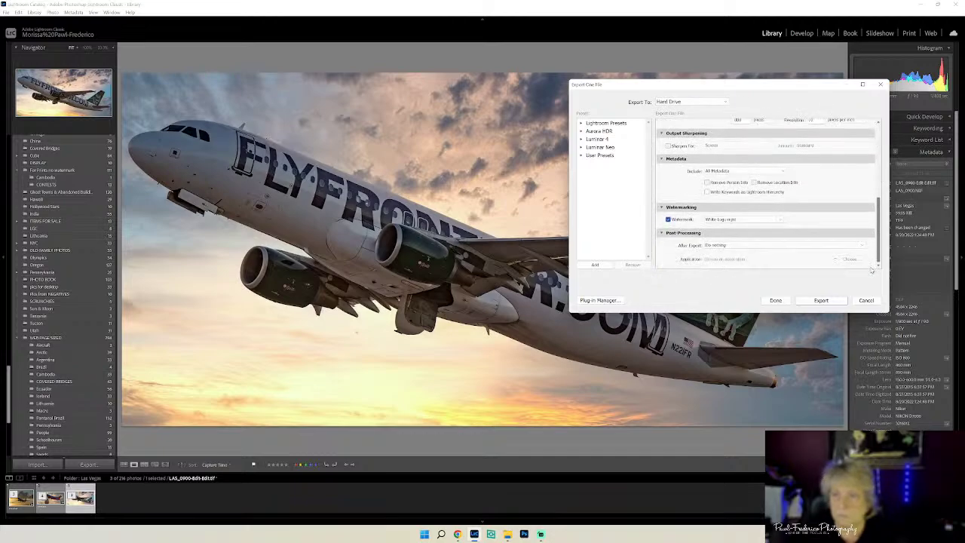
{"action": "left_click", "coordinate": [780, 220]}
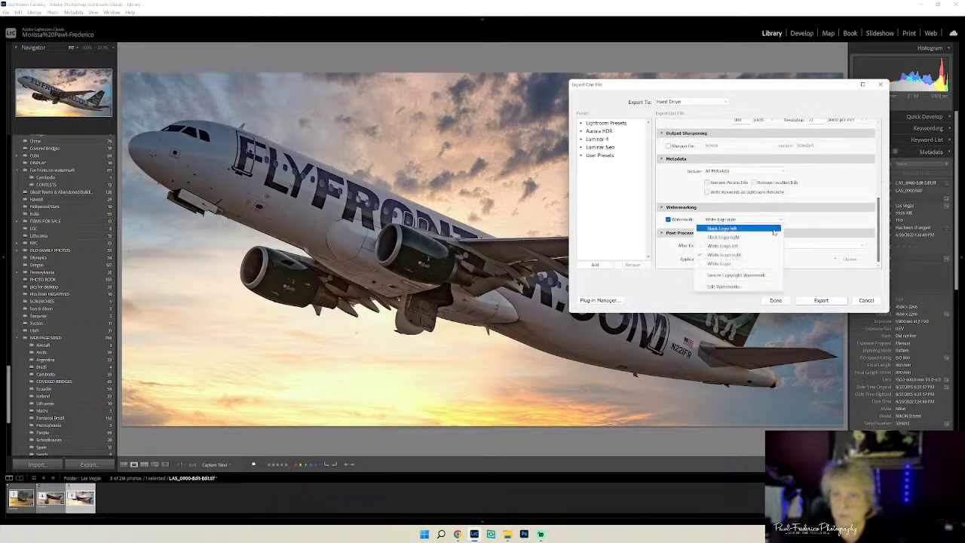
{"action": "left_click", "coordinate": [758, 247]}
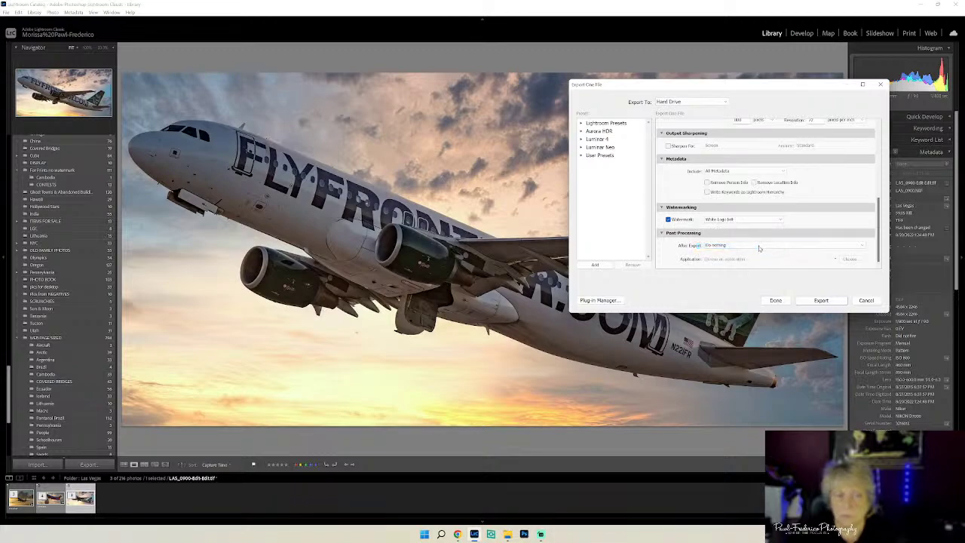
{"action": "left_click", "coordinate": [768, 219]}
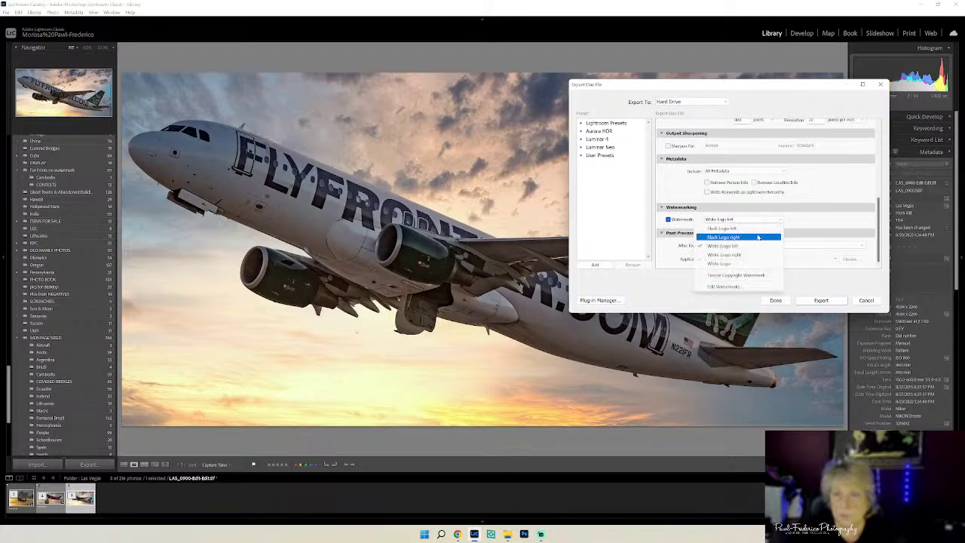
{"action": "left_click", "coordinate": [756, 228]}
{"action": "left_click", "coordinate": [821, 300]}
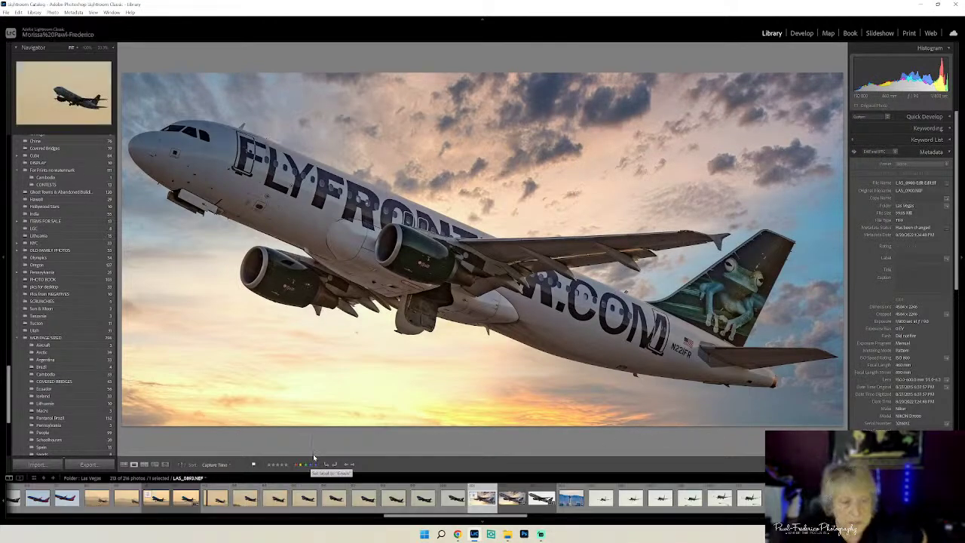
- Rate the Frontier photo five stars and delete the stray Southwest Airlines Take Off export from Sports
{"action": "left_click", "coordinate": [286, 465]}
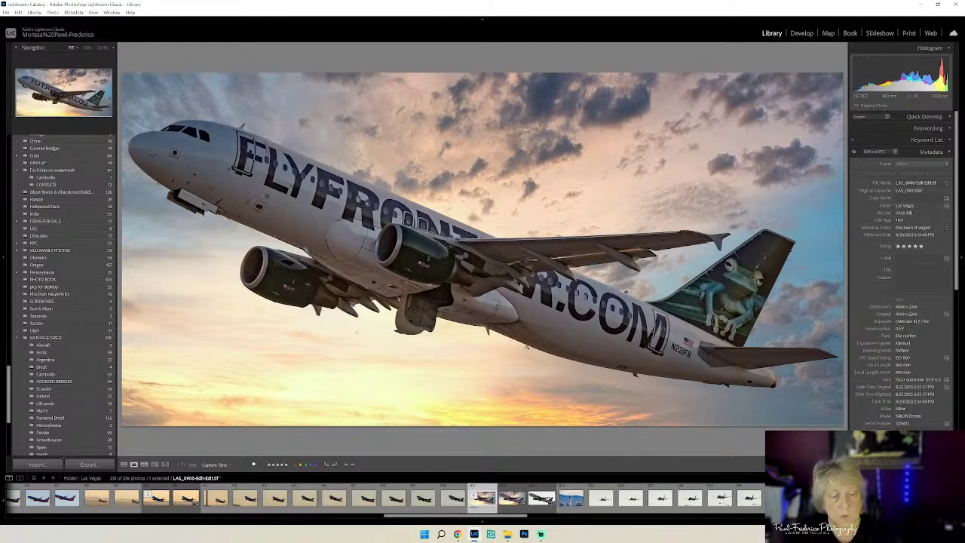
{"action": "left_click", "coordinate": [507, 534]}
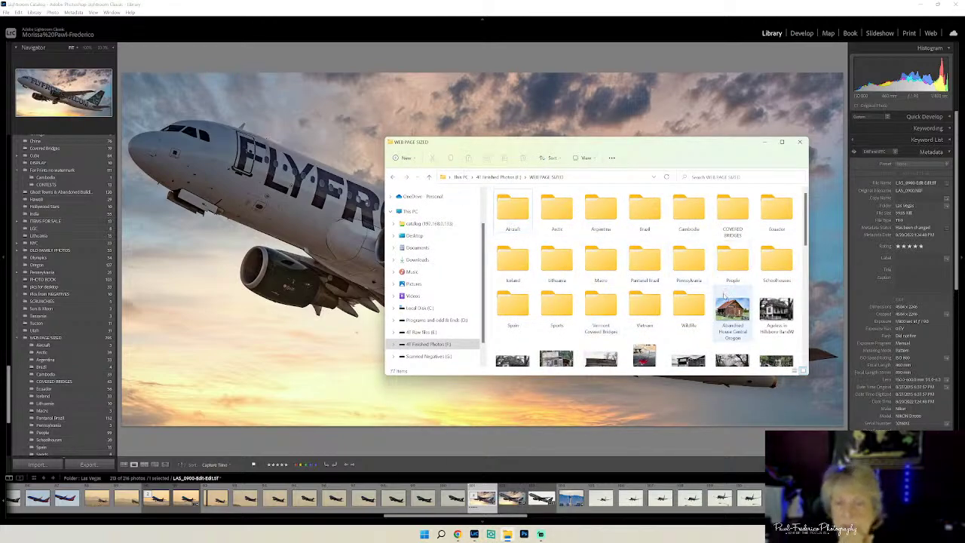
{"action": "double_click", "coordinate": [556, 307]}
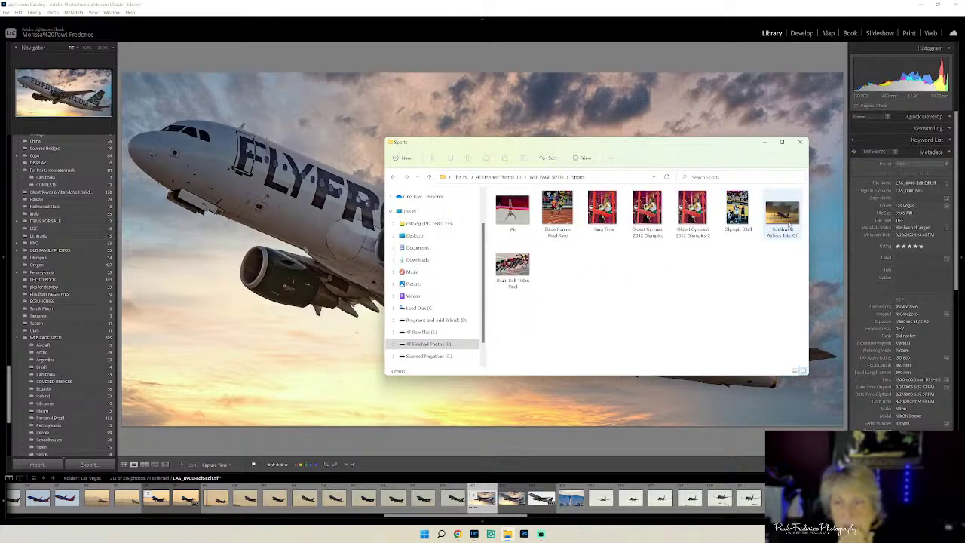
{"action": "left_click", "coordinate": [789, 225]}
{"action": "right_click", "coordinate": [789, 224]}
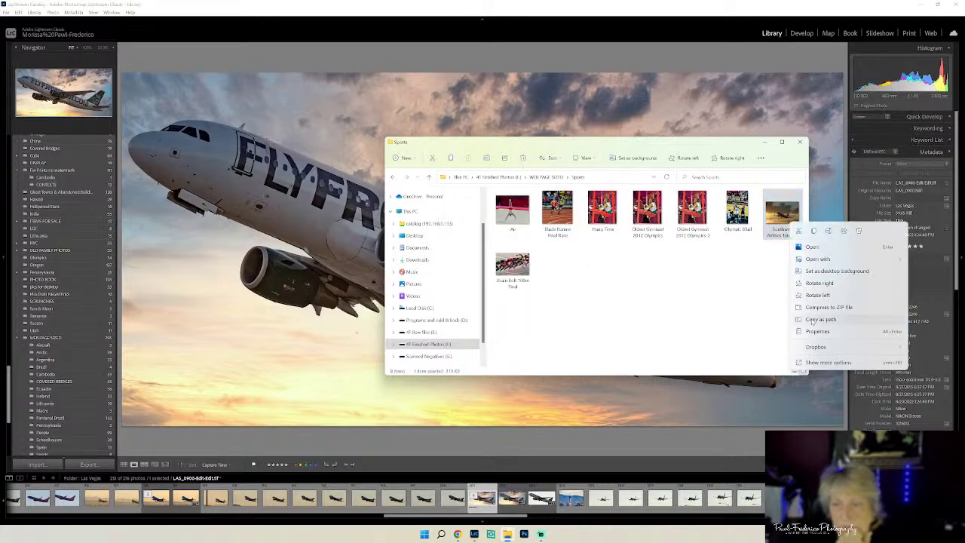
{"action": "left_click", "coordinate": [859, 231]}
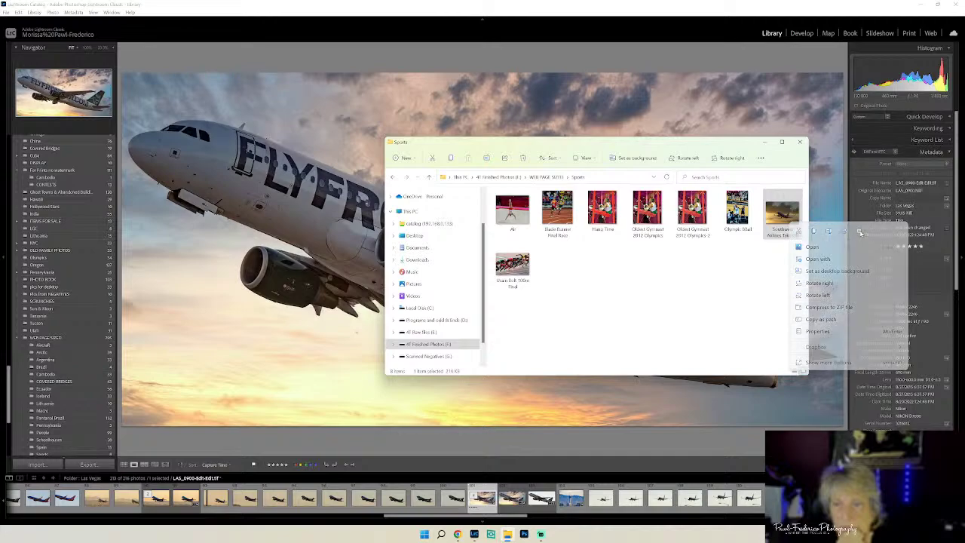
- View Frontier Airlines Takeoff from the Aircraft folder in the photo viewer
{"action": "left_click", "coordinate": [545, 177]}
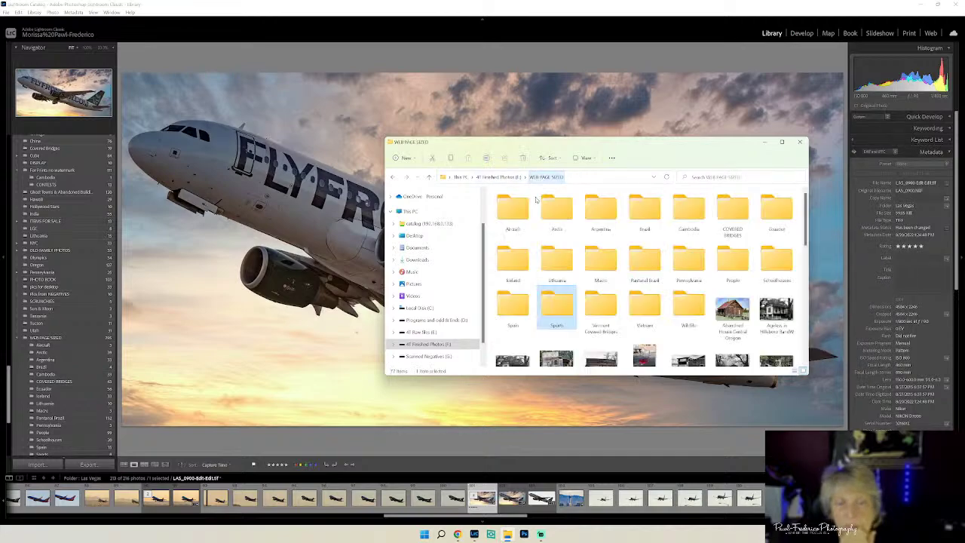
{"action": "double_click", "coordinate": [514, 209]}
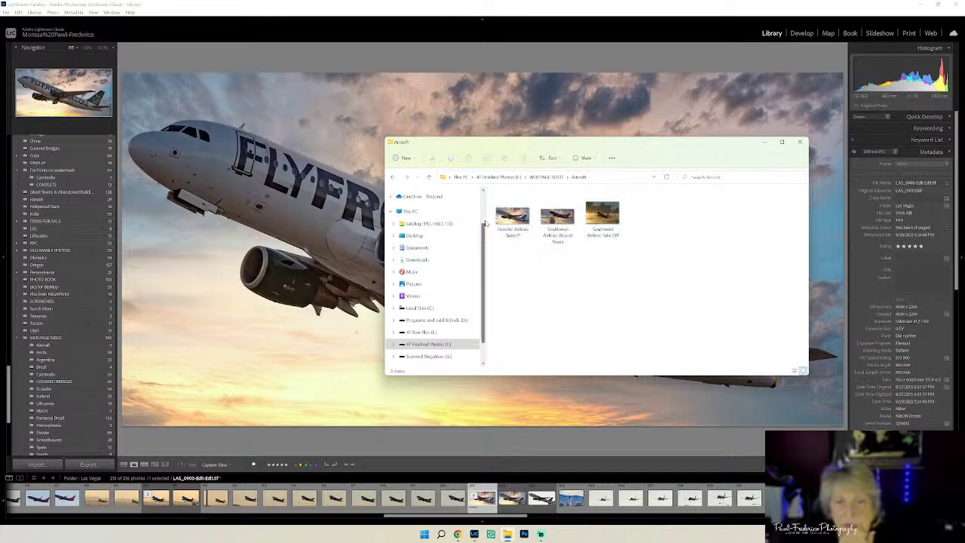
{"action": "double_click", "coordinate": [512, 217]}
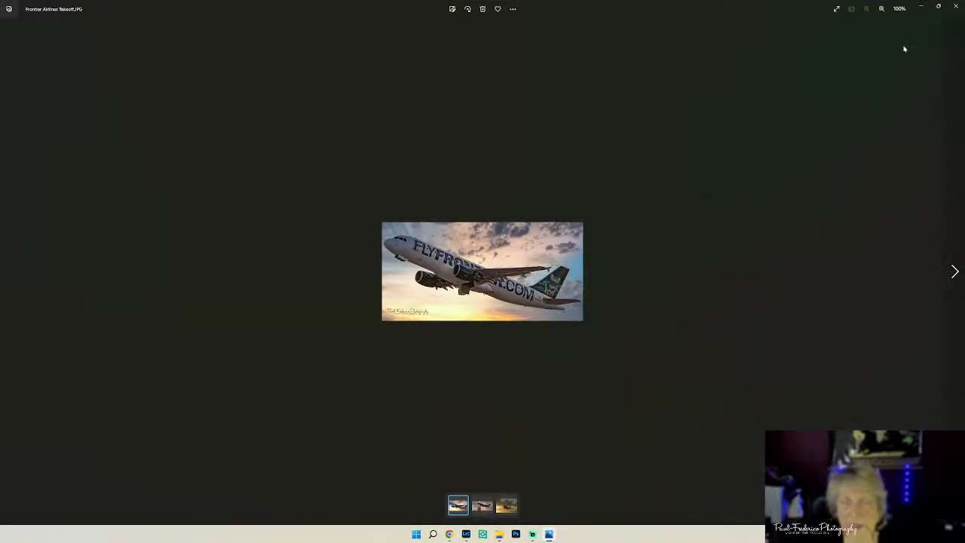
- Check the Southwest Airlines Airport Tower and Take Off exports in Photos, then minimize Explorer
{"action": "left_click", "coordinate": [955, 6]}
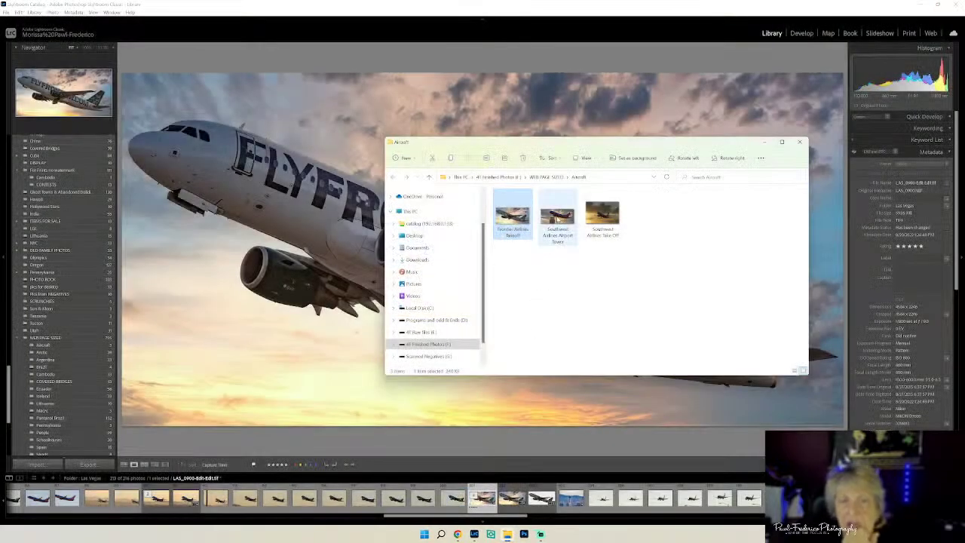
{"action": "double_click", "coordinate": [557, 216]}
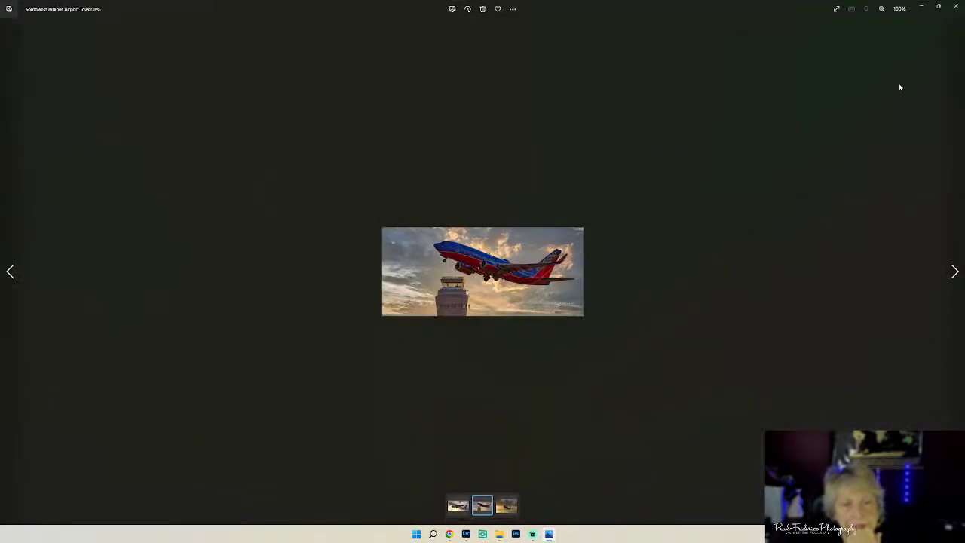
{"action": "left_click", "coordinate": [955, 6]}
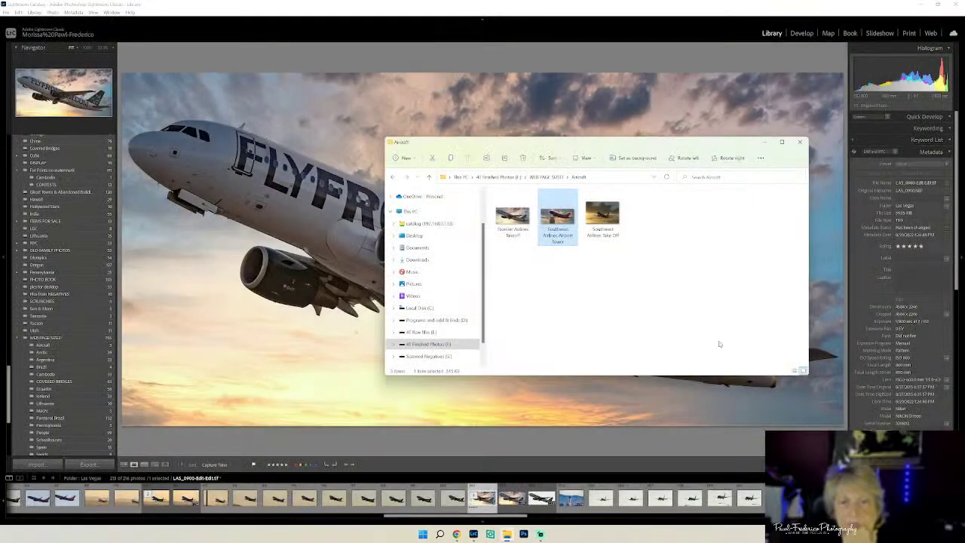
{"action": "double_click", "coordinate": [602, 213]}
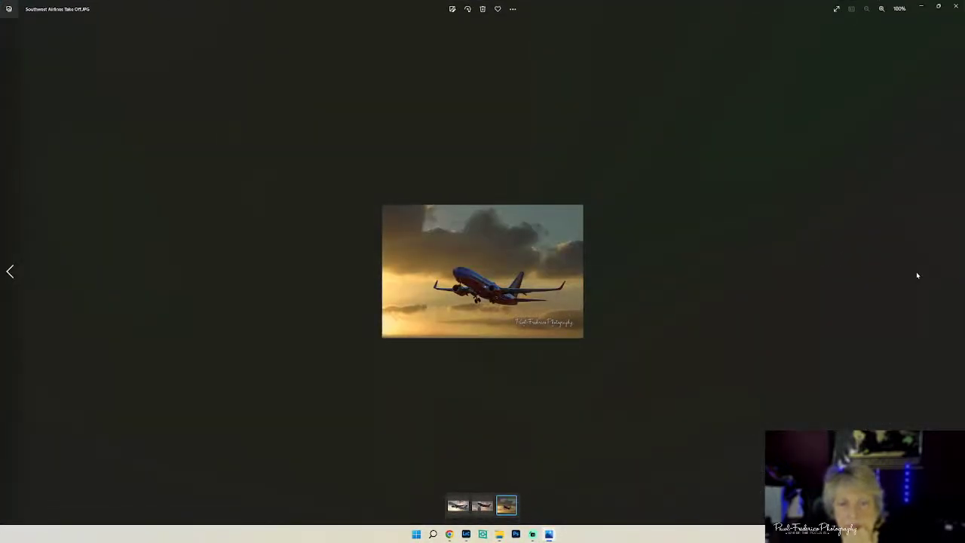
{"action": "left_click", "coordinate": [953, 6]}
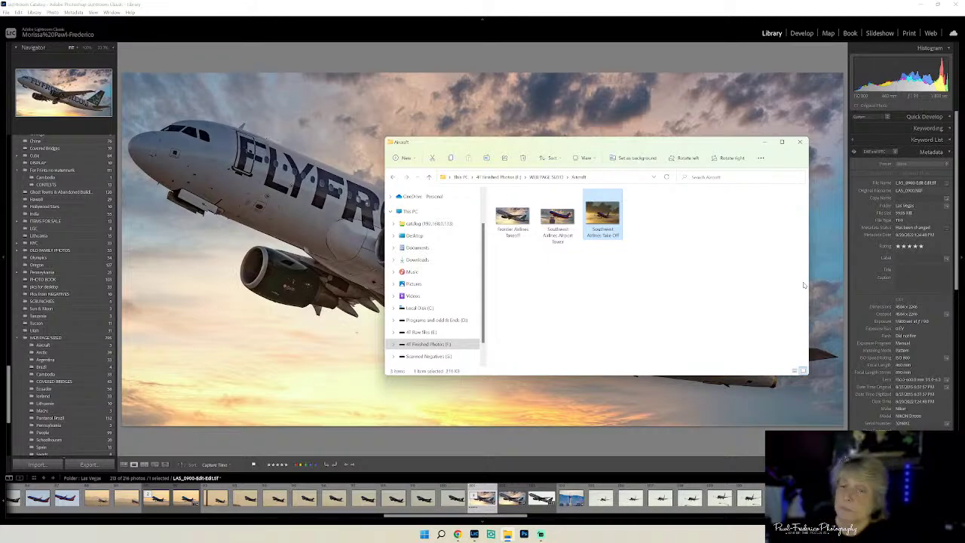
{"action": "left_click", "coordinate": [764, 141]}
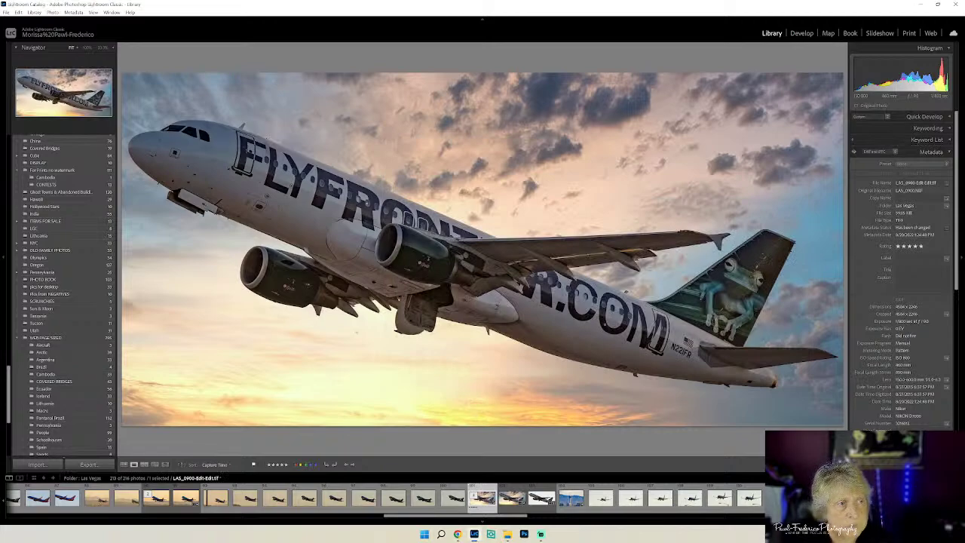
- In Grid view, browse Hollywood Stars and NYC, viewing a Brooklyn photo in Loupe, and end on Brazil
{"action": "left_click", "coordinate": [124, 464]}
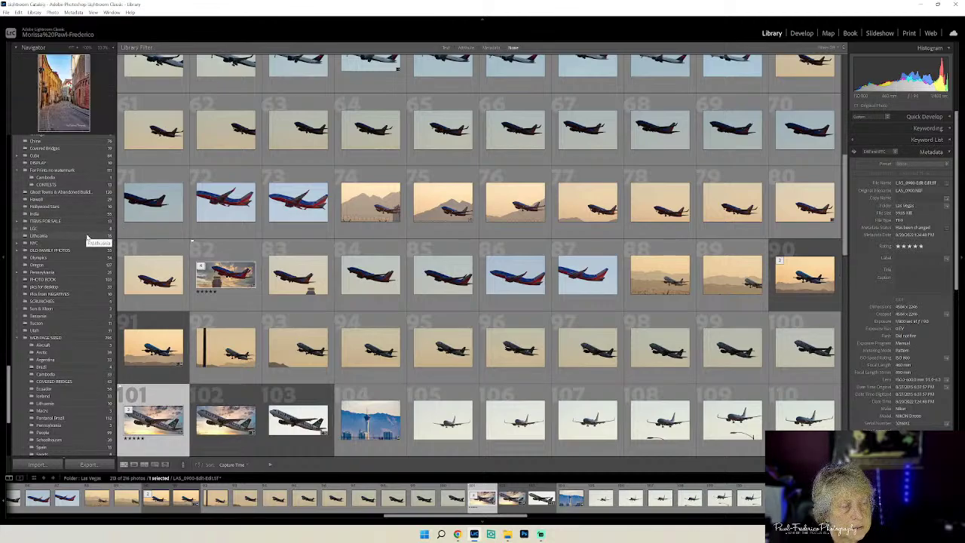
{"action": "left_click", "coordinate": [81, 207]}
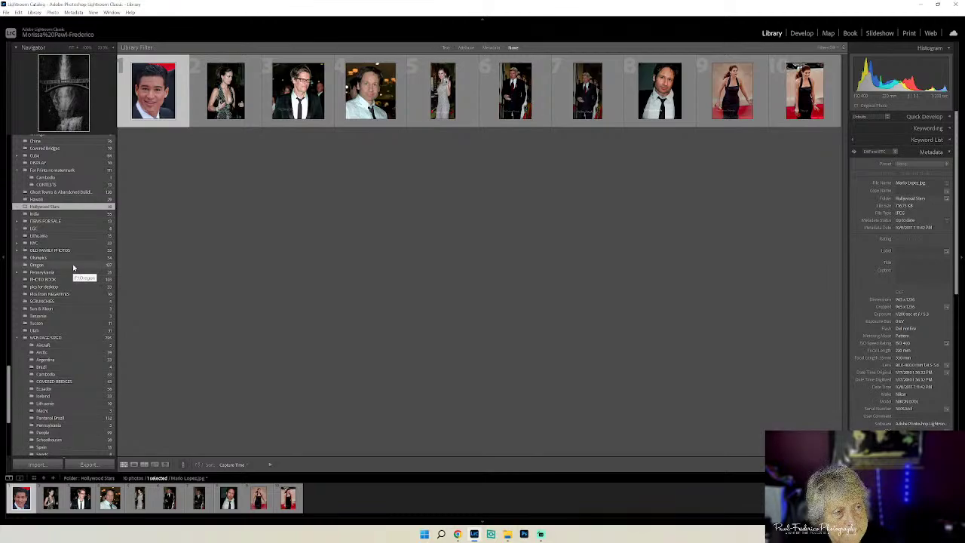
{"action": "left_click", "coordinate": [73, 245]}
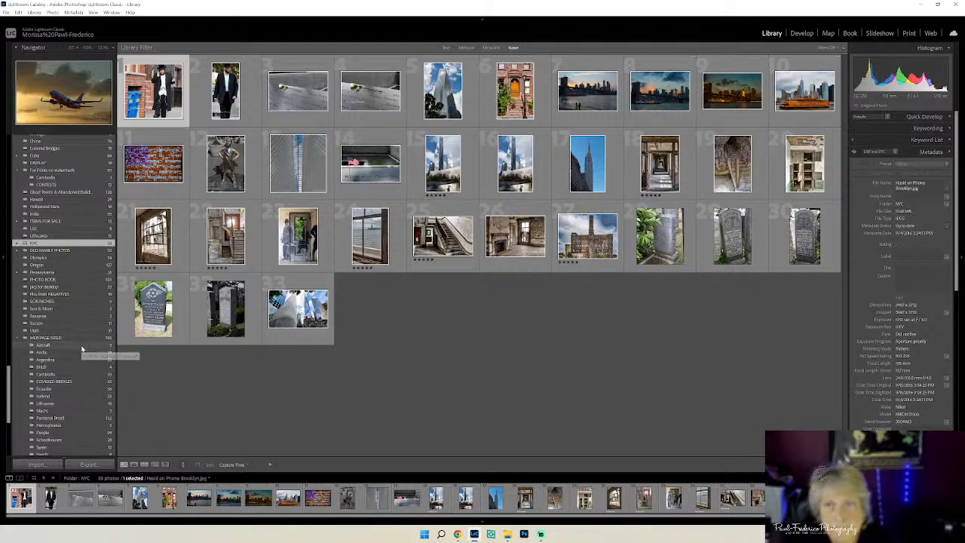
{"action": "double_click", "coordinate": [661, 94]}
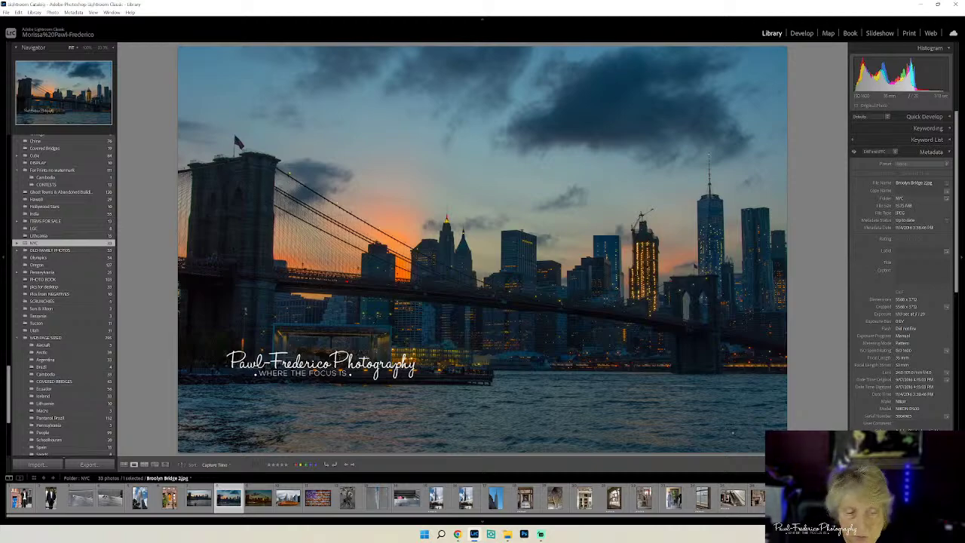
{"action": "left_click", "coordinate": [199, 498]}
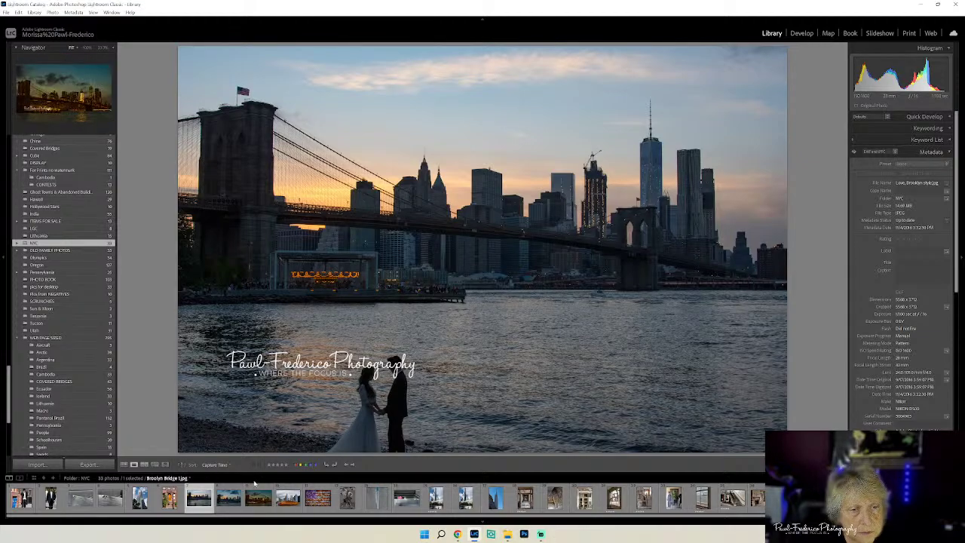
{"action": "left_click", "coordinate": [124, 464]}
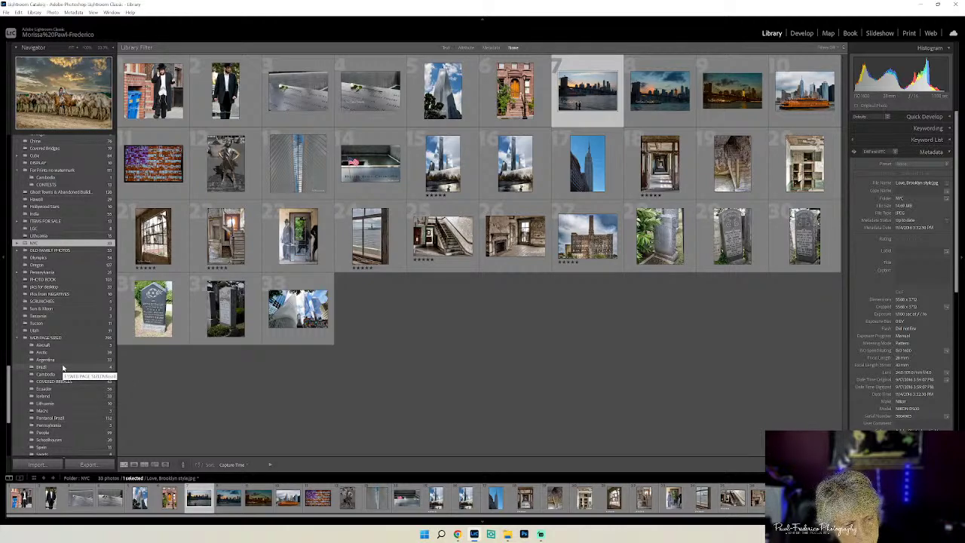
{"action": "left_click", "coordinate": [63, 367]}
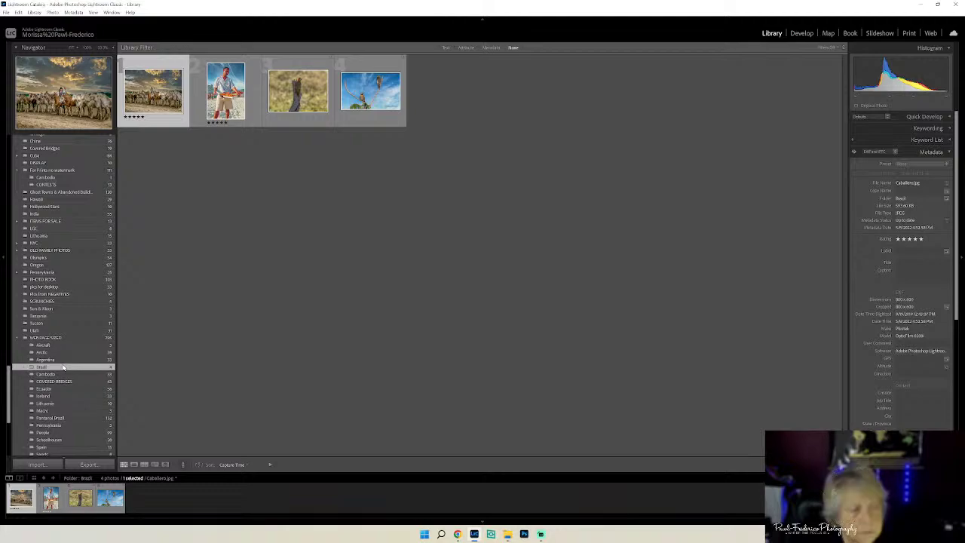
- Remove both missing bird photos from the catalog, keeping the gaucho and beach-seller shots
{"action": "left_click", "coordinate": [307, 102]}
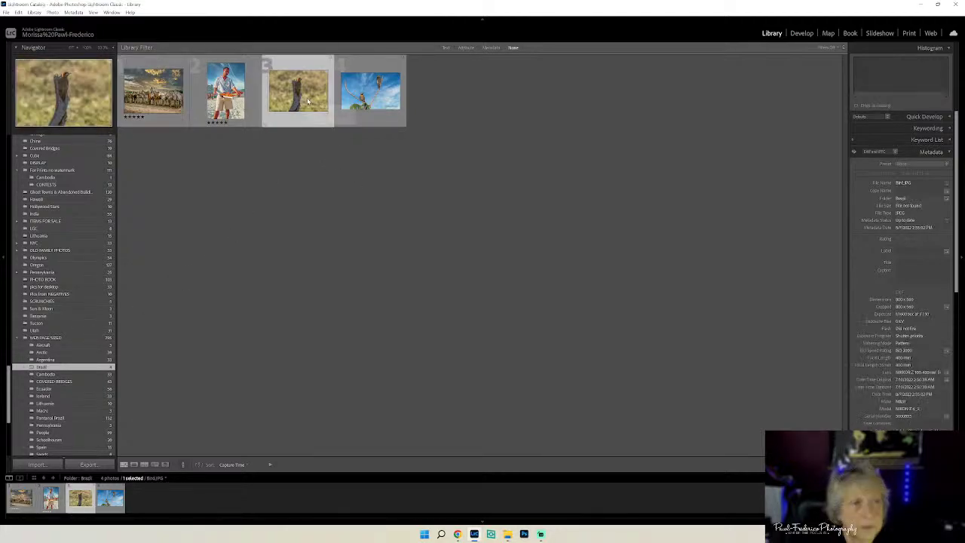
{"action": "right_click", "coordinate": [308, 101]}
{"action": "left_click", "coordinate": [346, 356]}
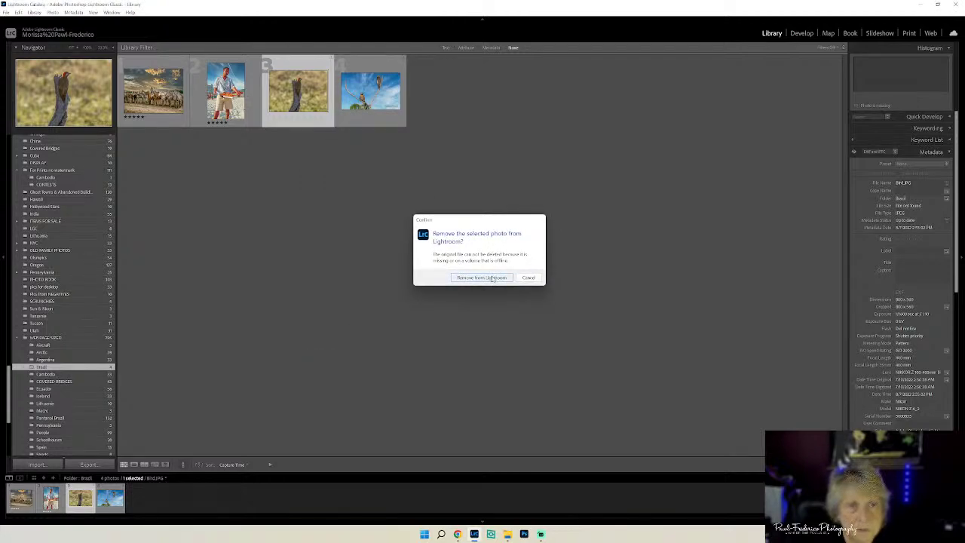
{"action": "left_click", "coordinate": [491, 279]}
{"action": "right_click", "coordinate": [283, 89]}
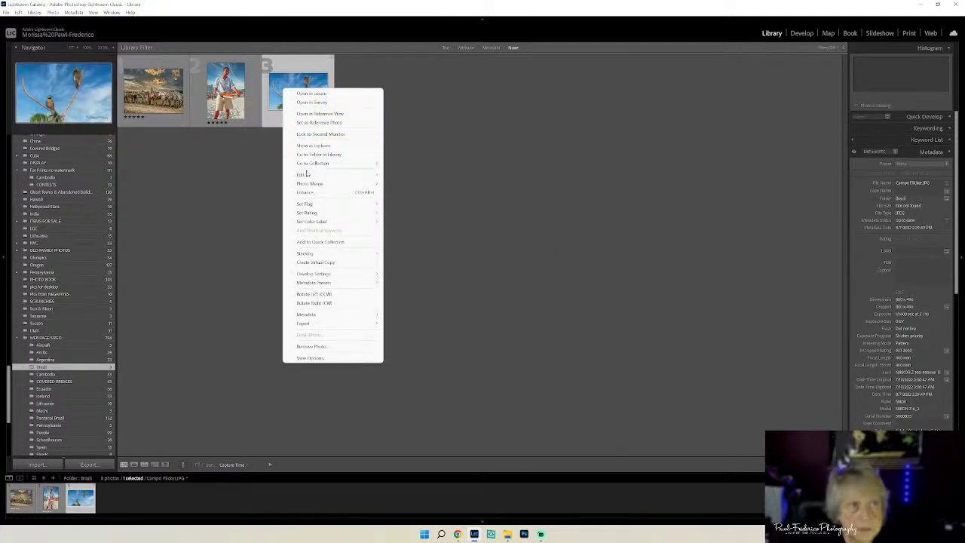
{"action": "left_click", "coordinate": [332, 347]}
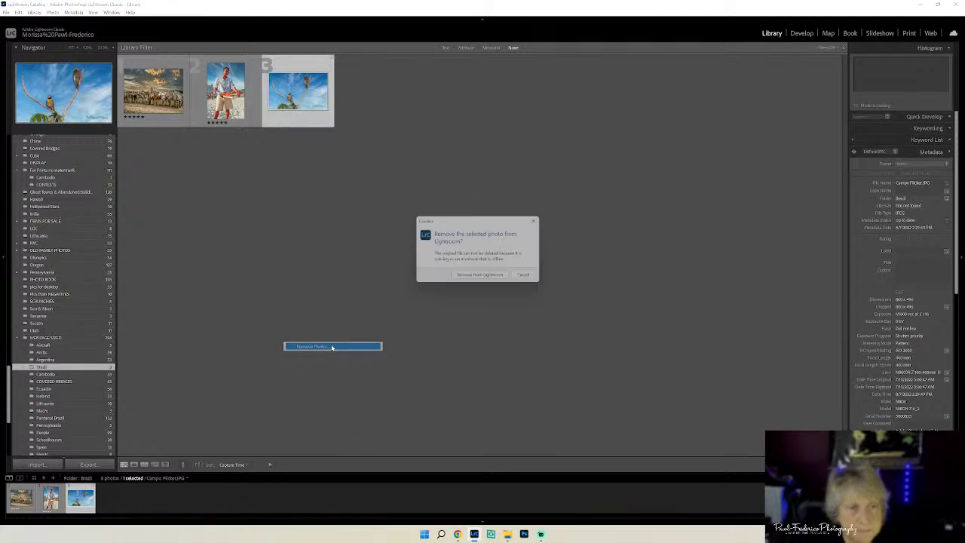
{"action": "left_click", "coordinate": [480, 274]}
{"action": "scroll", "coordinate": [75, 289], "scroll_direction": "up", "scroll_amount": 10}
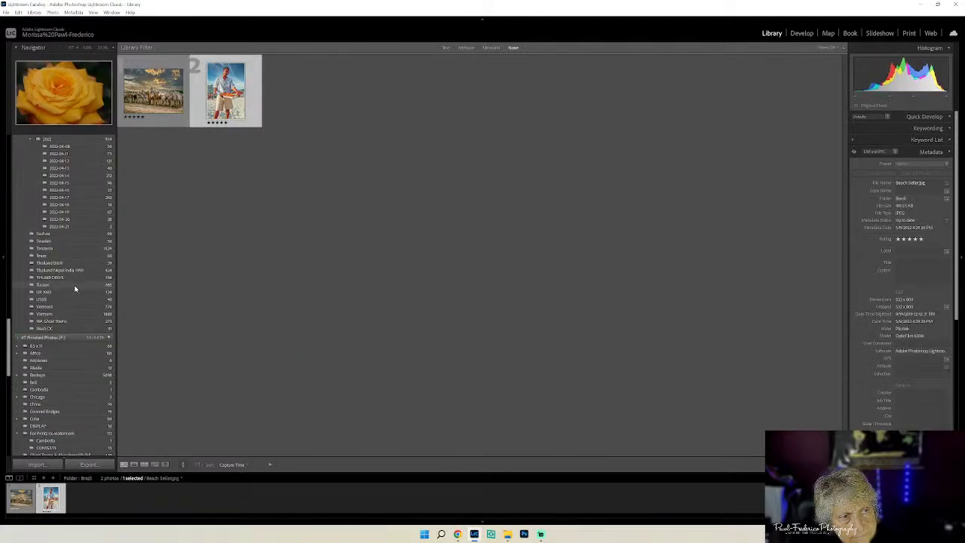
- Open the Lenin-banner photo from the USSR folder and edit a copy with Lightroom adjustments in Luminar Neo
{"action": "left_click", "coordinate": [108, 337]}
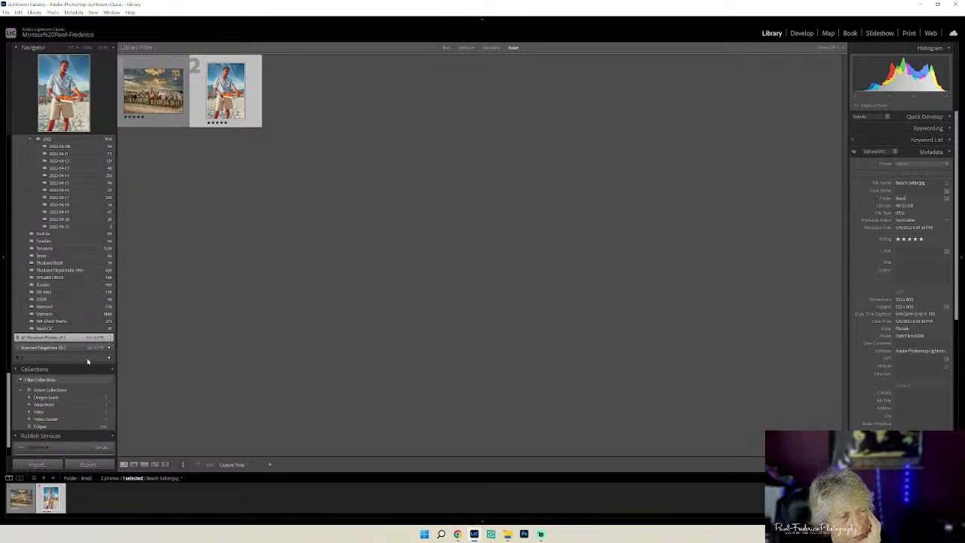
{"action": "left_click", "coordinate": [82, 300]}
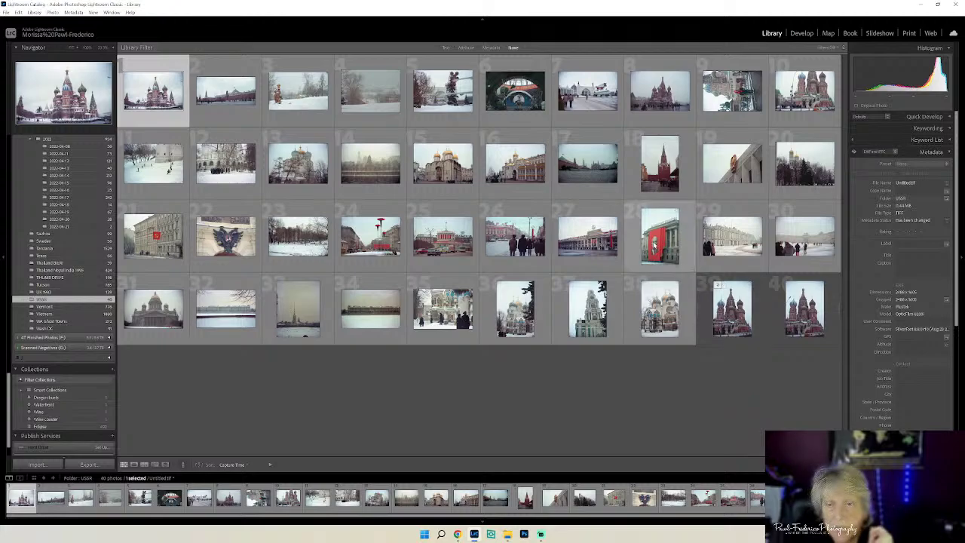
{"action": "double_click", "coordinate": [654, 246]}
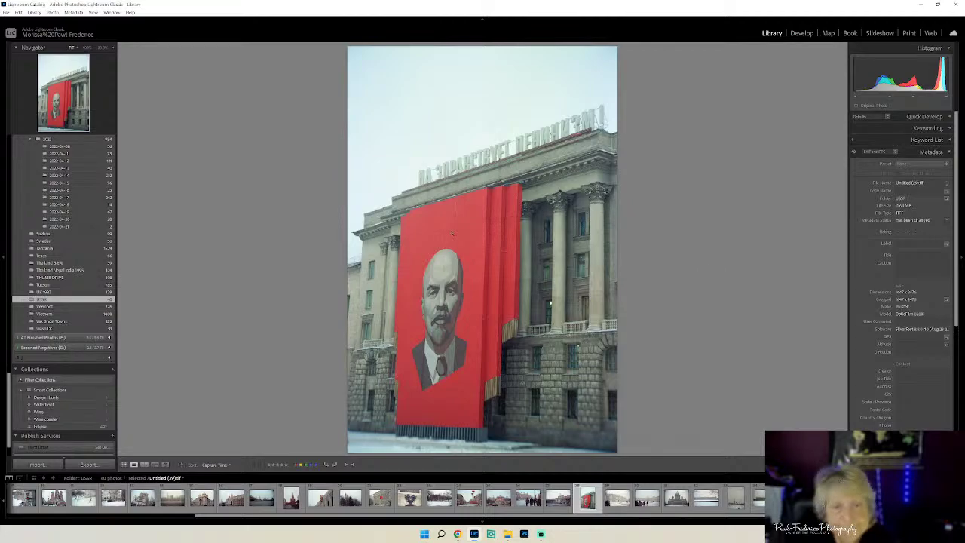
{"action": "right_click", "coordinate": [452, 234]}
{"action": "mouse_move", "coordinate": [477, 320]}
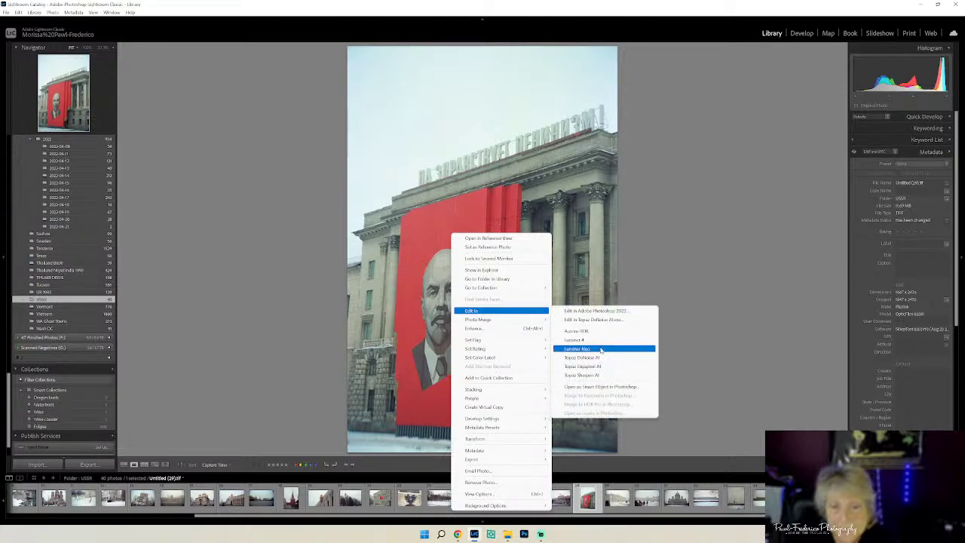
{"action": "left_click", "coordinate": [601, 349]}
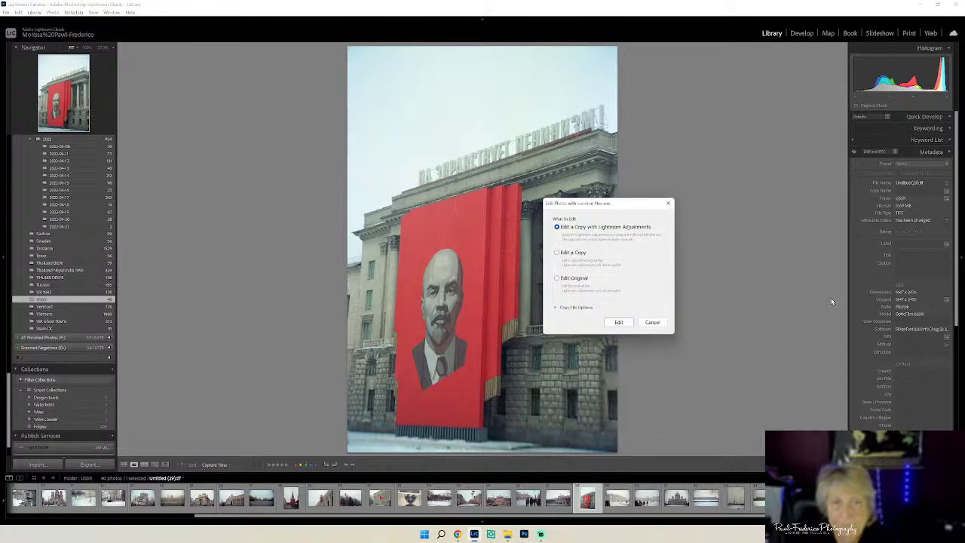
{"action": "left_click", "coordinate": [618, 322]}
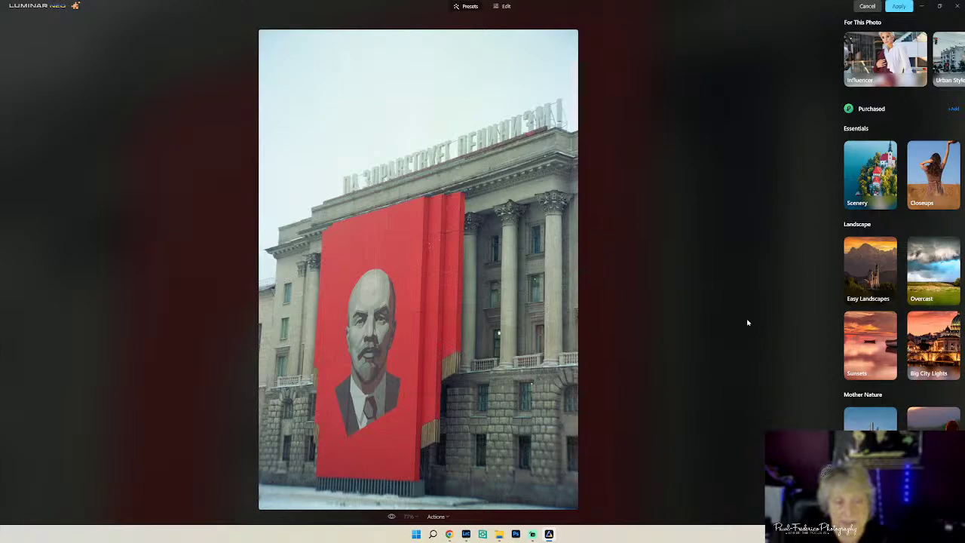
- Apply Dramatic Sky 3 from the Sky tool's Sky Selection list to the Lenin-banner photo
{"action": "left_click", "coordinate": [505, 7]}
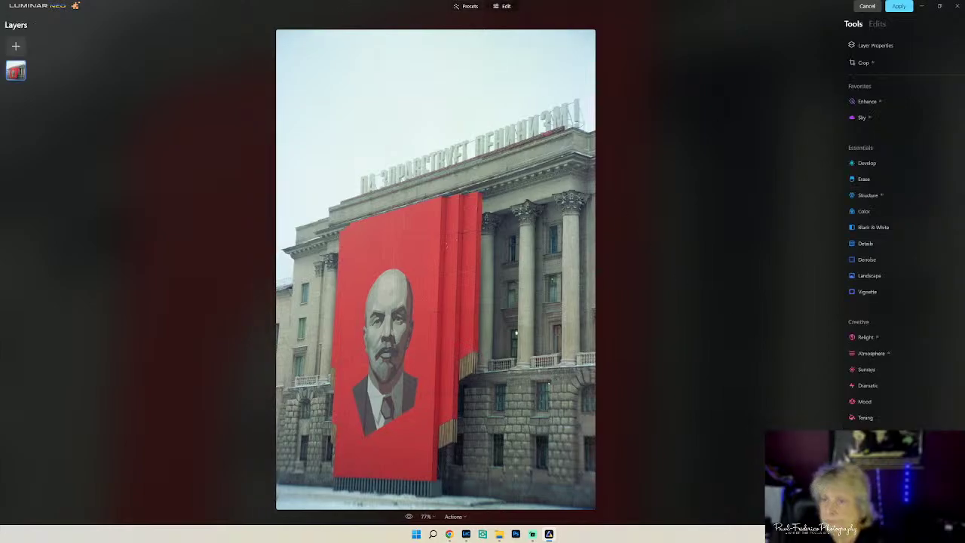
{"action": "left_click", "coordinate": [879, 119]}
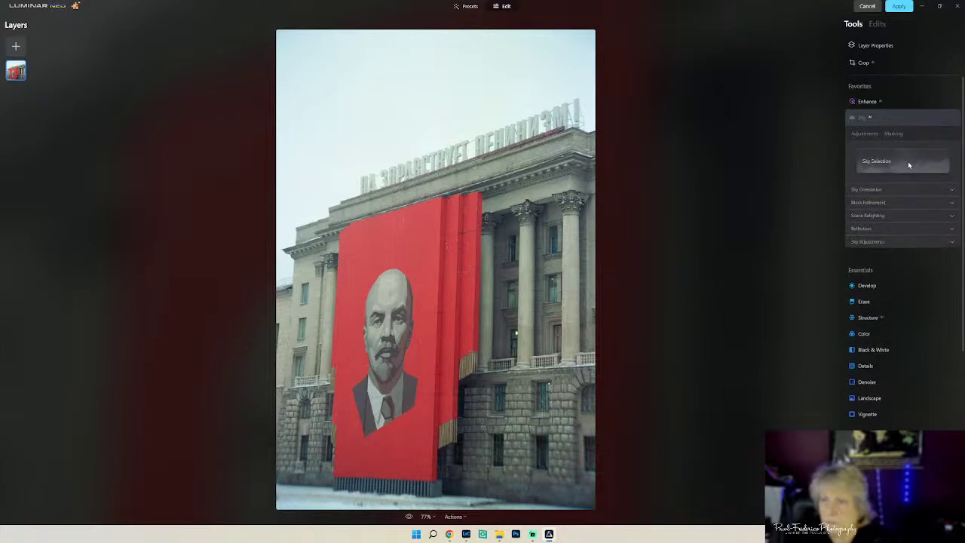
{"action": "left_click", "coordinate": [908, 163]}
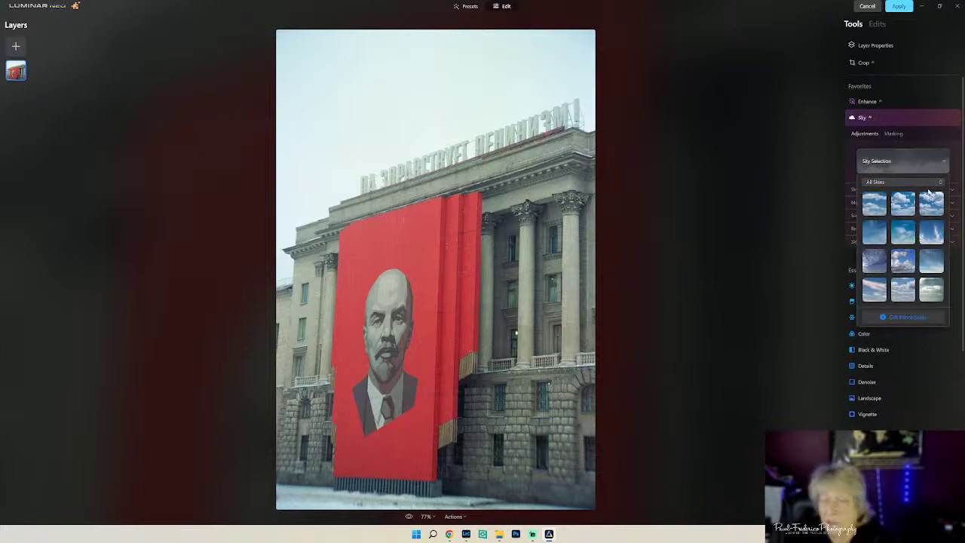
{"action": "scroll", "coordinate": [924, 215], "scroll_direction": "down", "scroll_amount": 5}
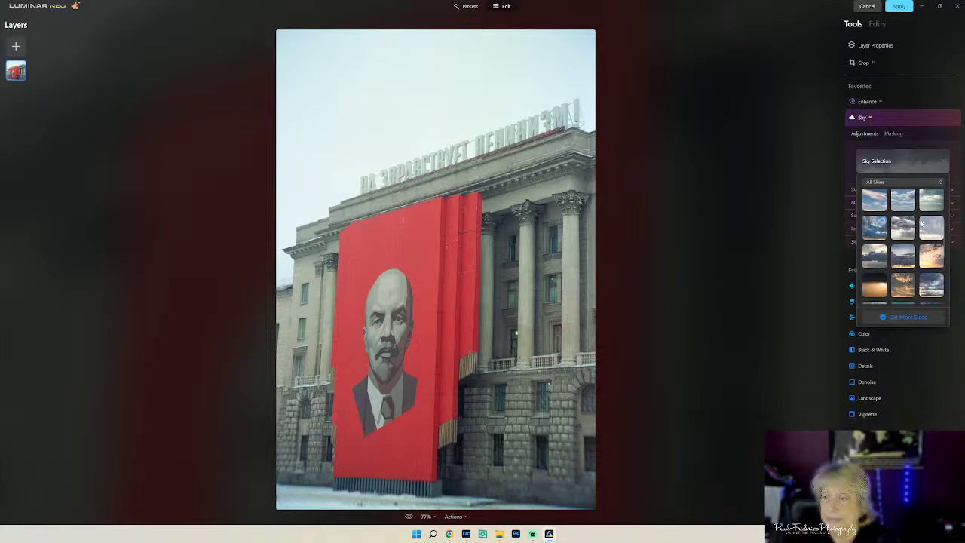
{"action": "left_click", "coordinate": [903, 228]}
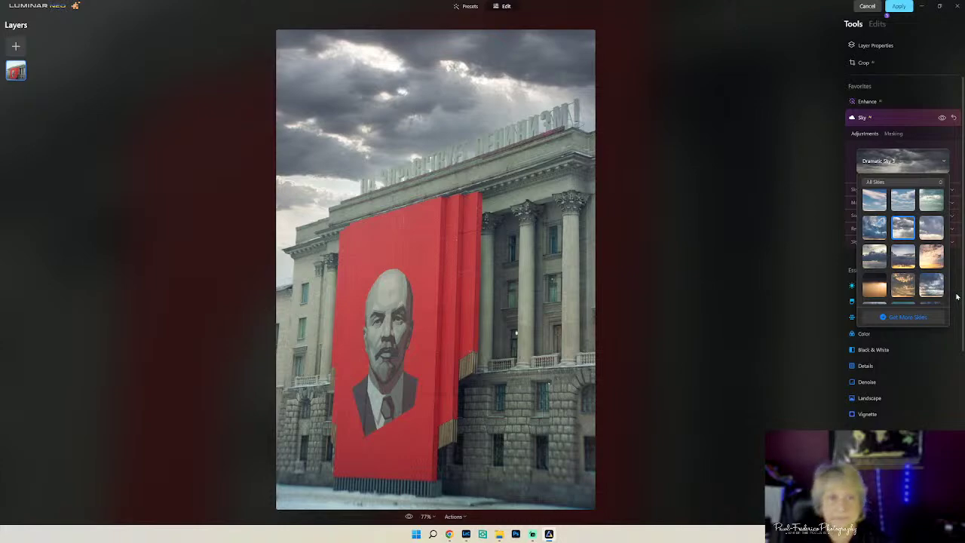
{"action": "left_click", "coordinate": [956, 296]}
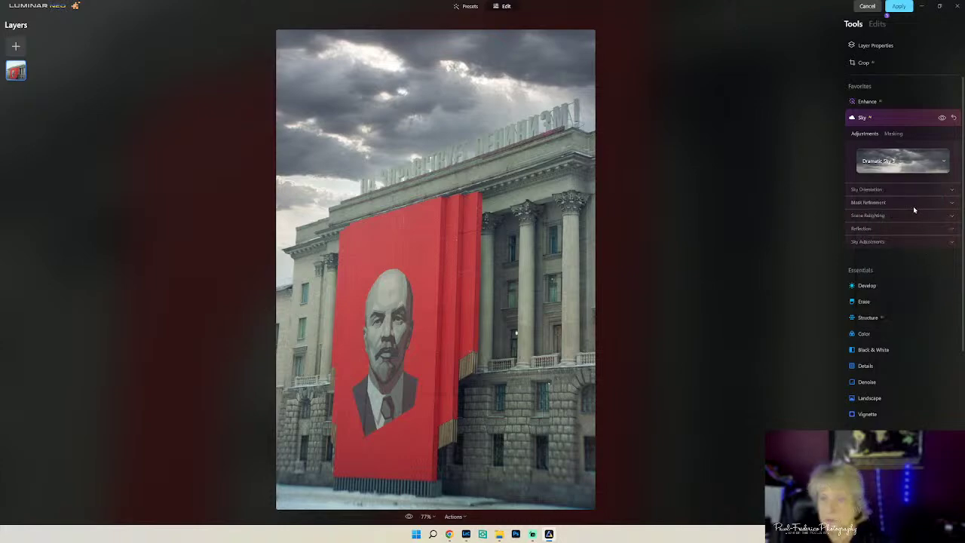
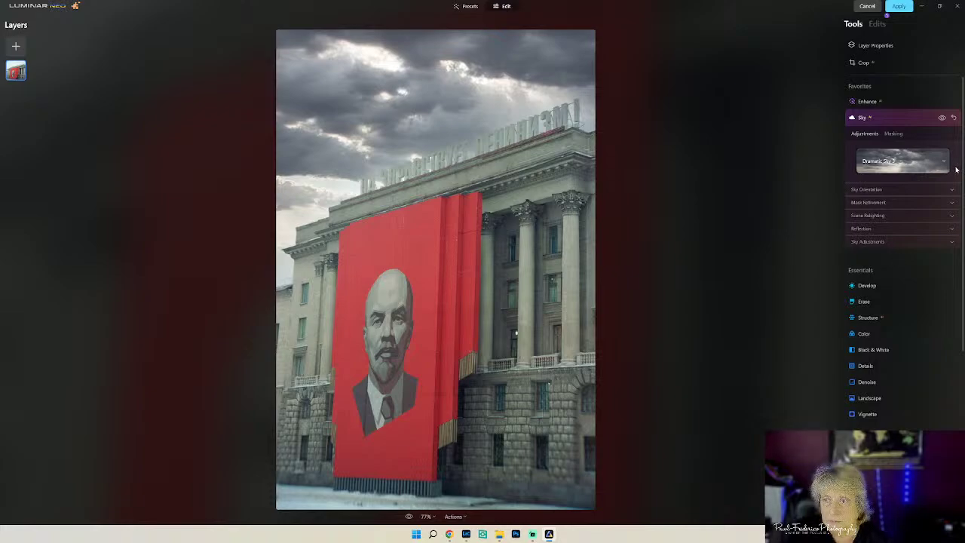
- Boost the sky relight strength and adjust the Close Gaps, Fix Details and Global mask sliders
{"action": "left_click", "coordinate": [917, 217]}
{"action": "left_click_drag", "start_coordinate": [875, 234], "coordinate": [886, 235]}
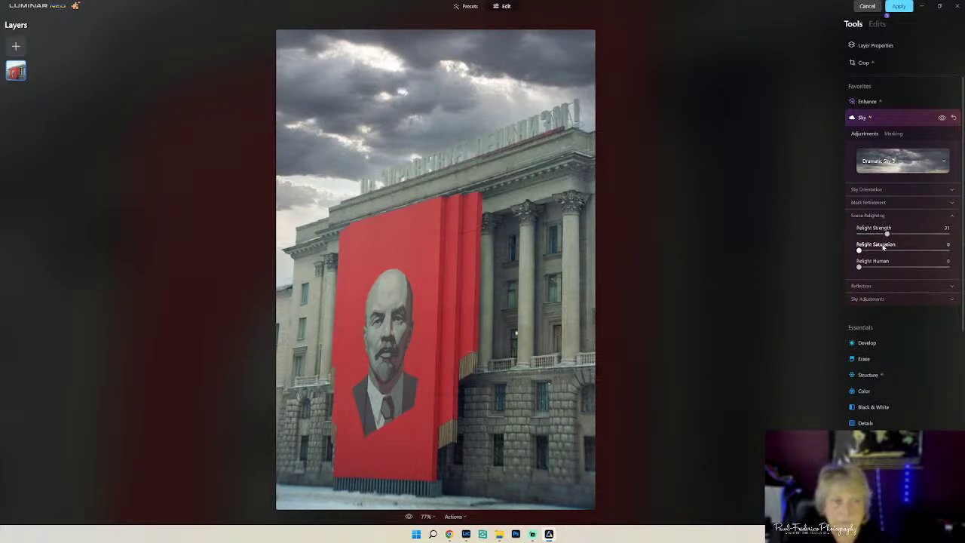
{"action": "left_click", "coordinate": [896, 193]}
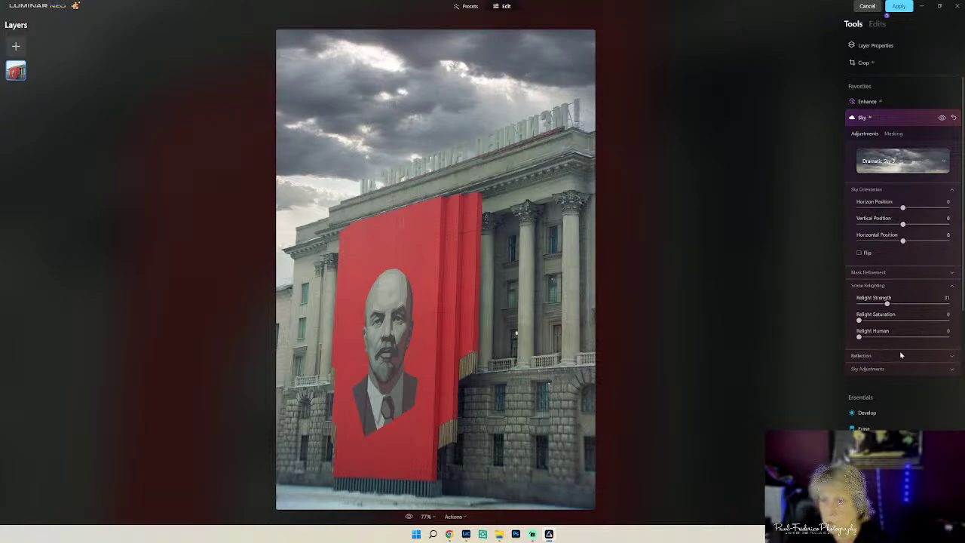
{"action": "left_click", "coordinate": [902, 274]}
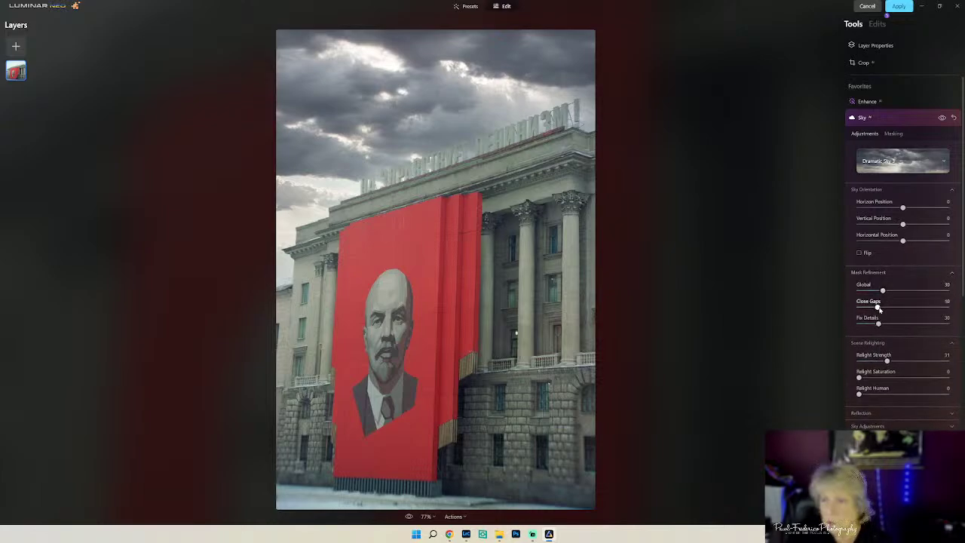
{"action": "left_click_drag", "start_coordinate": [878, 309], "coordinate": [945, 327]}
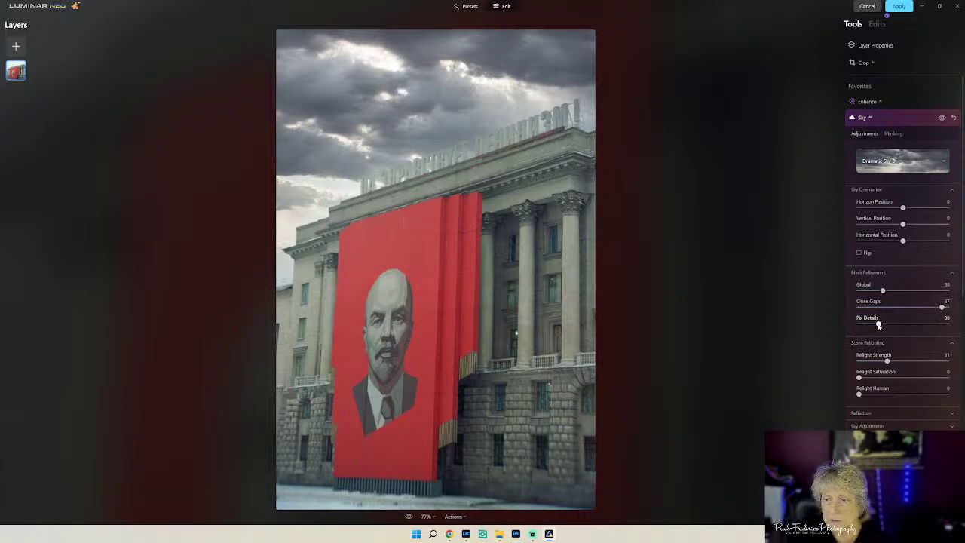
{"action": "left_click_drag", "start_coordinate": [878, 324], "coordinate": [862, 296]}
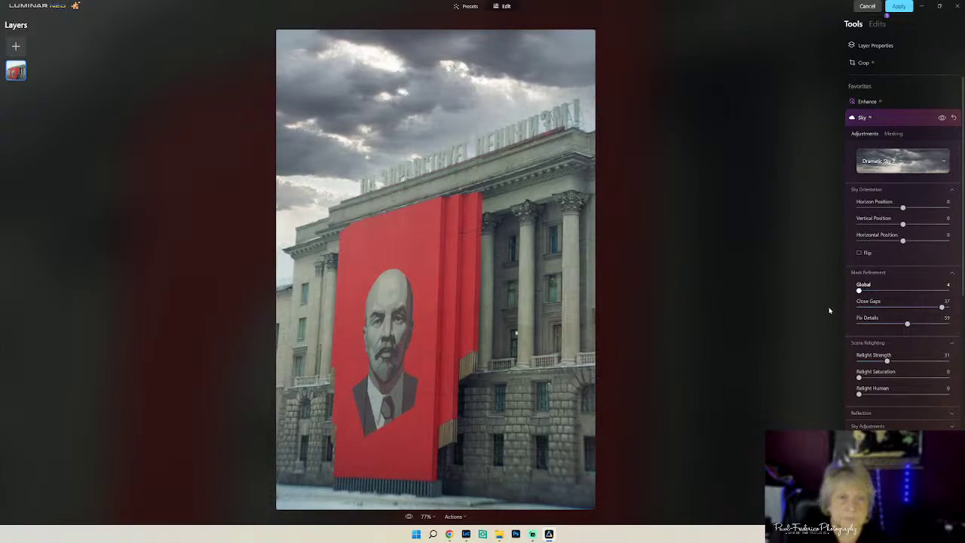
{"action": "left_click", "coordinate": [861, 298]}
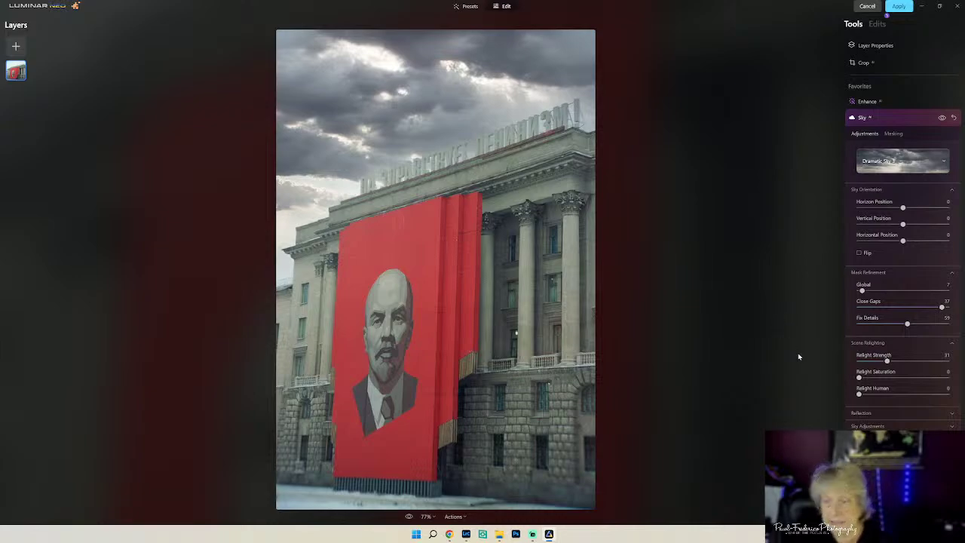
- Set sky relighting to Saturation 27, Relight Strength 37 and Human 36
{"action": "left_click_drag", "start_coordinate": [858, 378], "coordinate": [883, 378]}
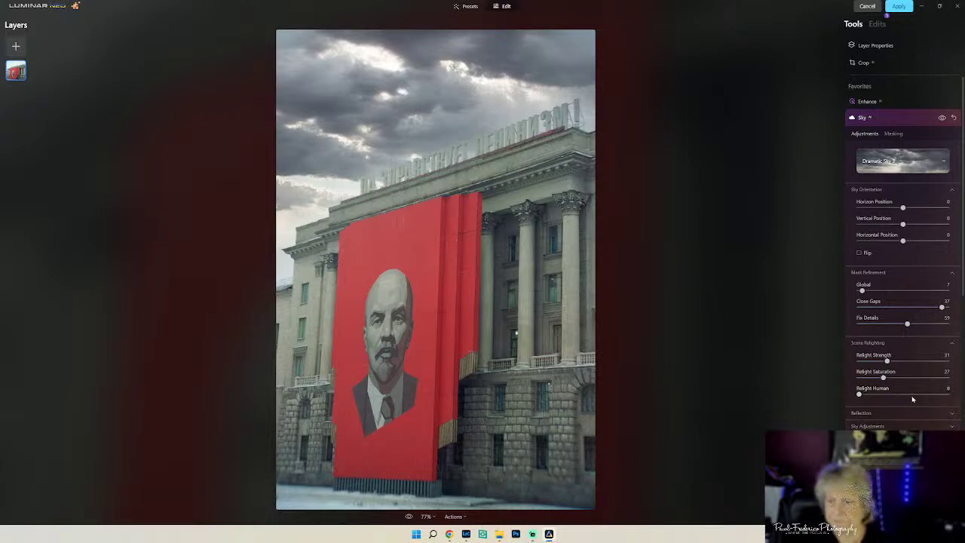
{"action": "left_click_drag", "start_coordinate": [886, 363], "coordinate": [892, 363]}
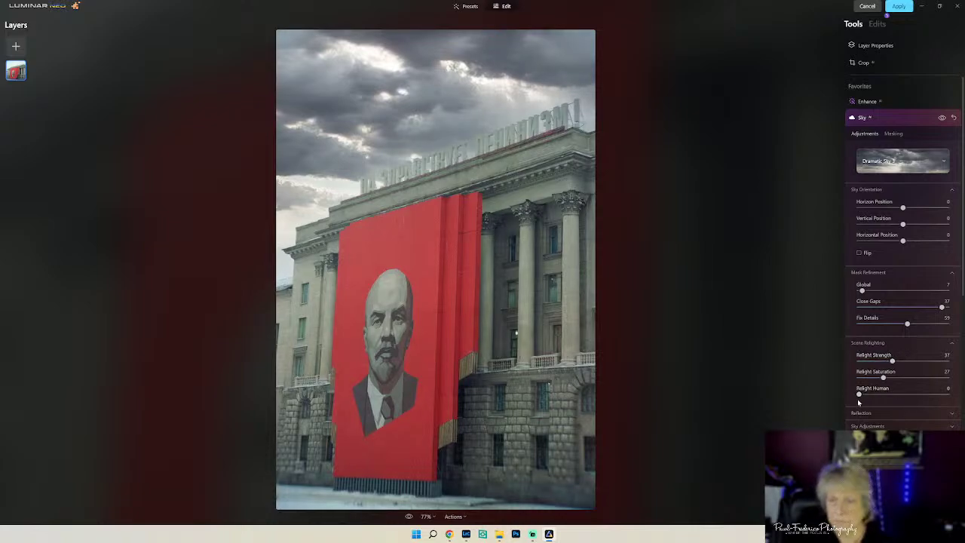
{"action": "left_click_drag", "start_coordinate": [858, 395], "coordinate": [891, 395]}
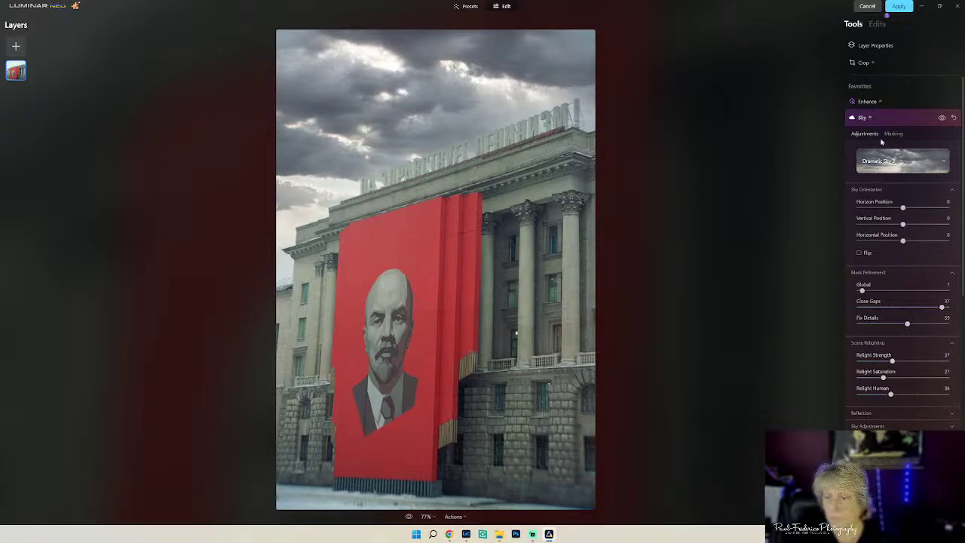
{"action": "left_click", "coordinate": [905, 119]}
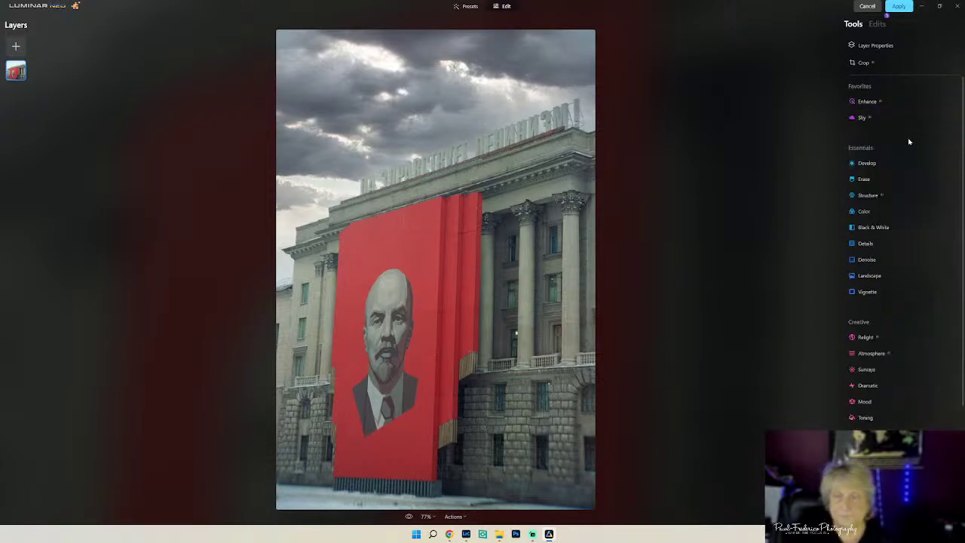
- Raise Relight's Brightness Near, previewing it at maximum before settling on a subtle lift
{"action": "left_click", "coordinate": [900, 214]}
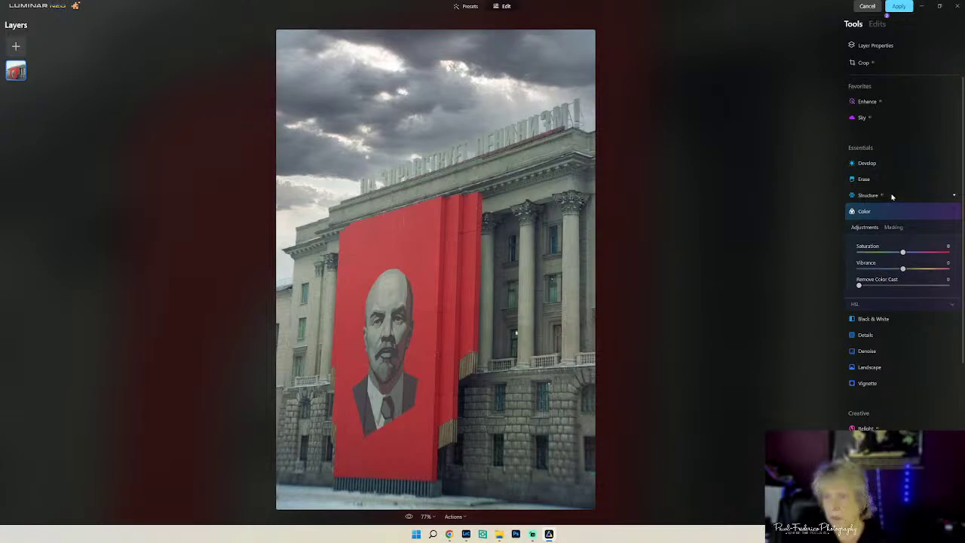
{"action": "left_click", "coordinate": [946, 426]}
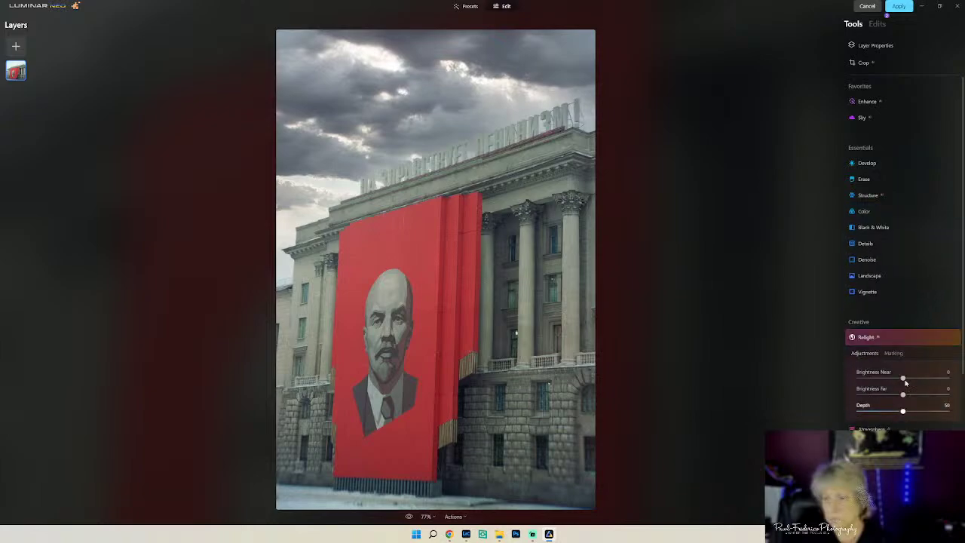
{"action": "scroll", "coordinate": [953, 363], "scroll_direction": "down", "scroll_amount": 1}
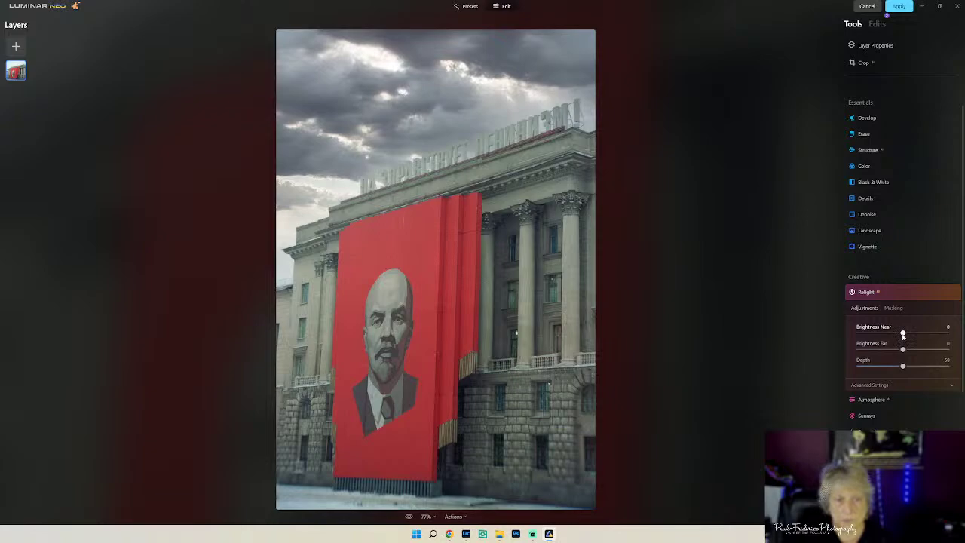
{"action": "left_click_drag", "start_coordinate": [903, 336], "coordinate": [946, 343]}
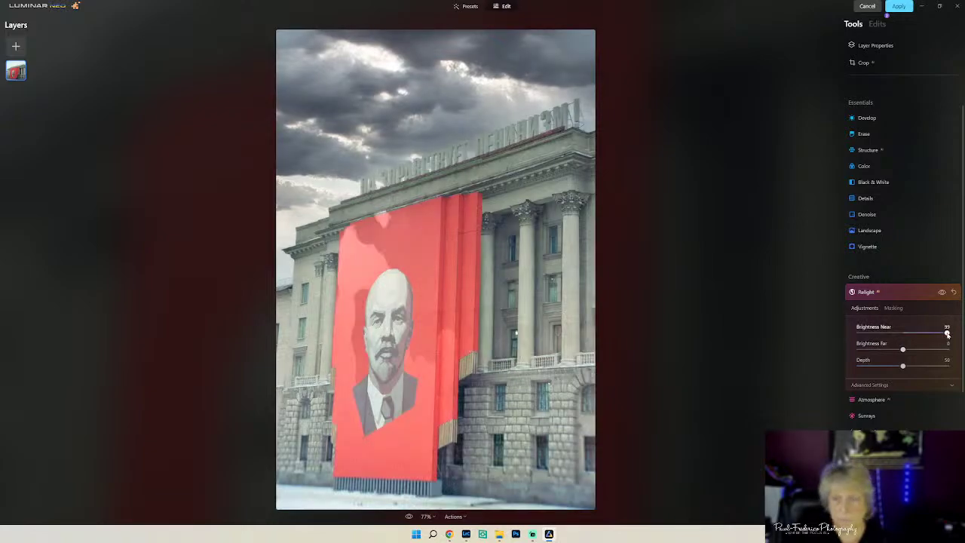
{"action": "left_click_drag", "start_coordinate": [948, 334], "coordinate": [909, 337]}
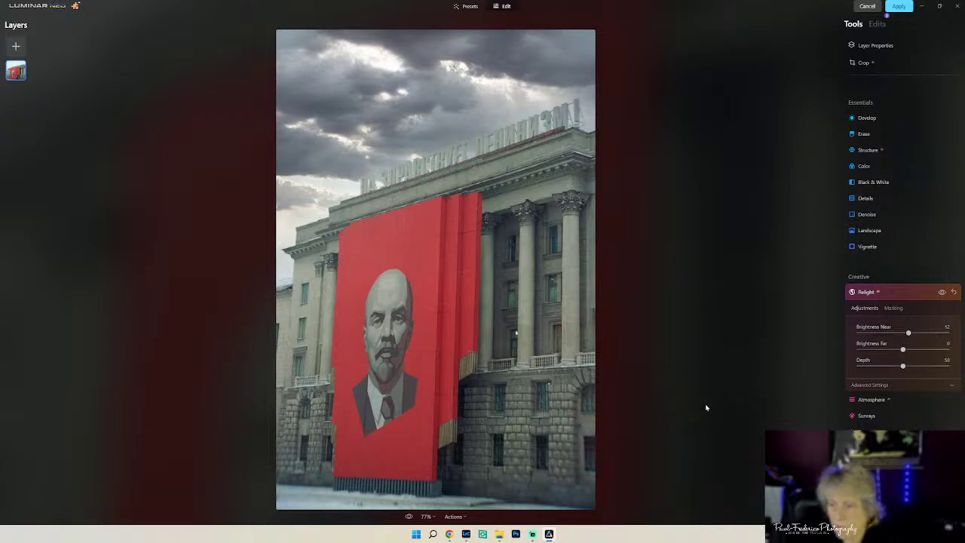
{"action": "scroll", "coordinate": [897, 339], "scroll_direction": "down", "scroll_amount": 3}
- Raise Color Harmony Brilliance from 3 to 11, leaving Toning unchanged
{"action": "left_click", "coordinate": [865, 255]}
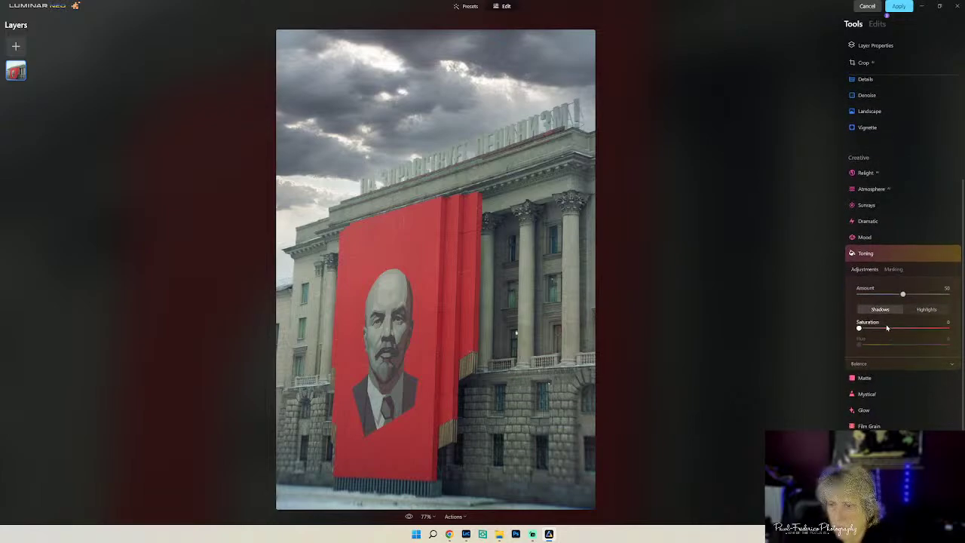
{"action": "left_click", "coordinate": [891, 254]}
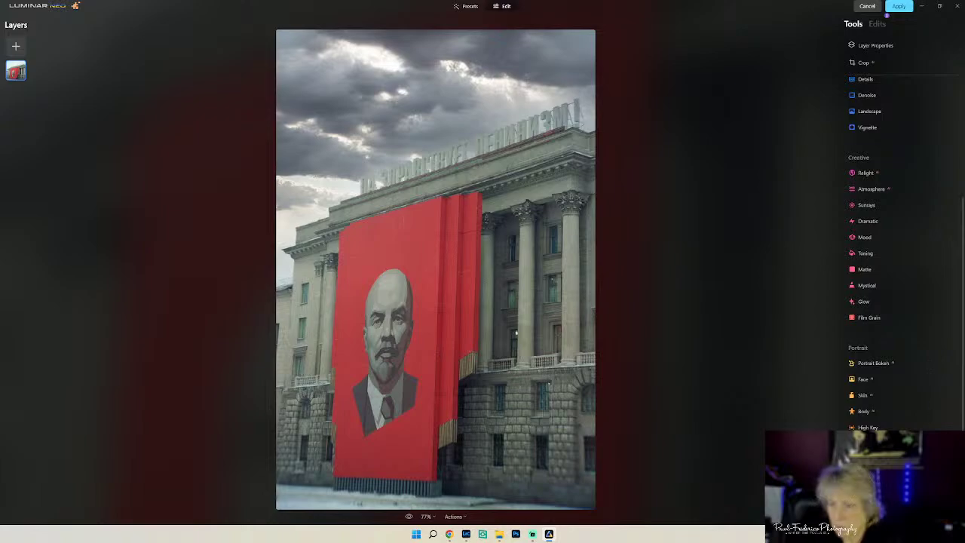
{"action": "scroll", "coordinate": [903, 421], "scroll_direction": "down", "scroll_amount": 3}
{"action": "left_click", "coordinate": [912, 389]}
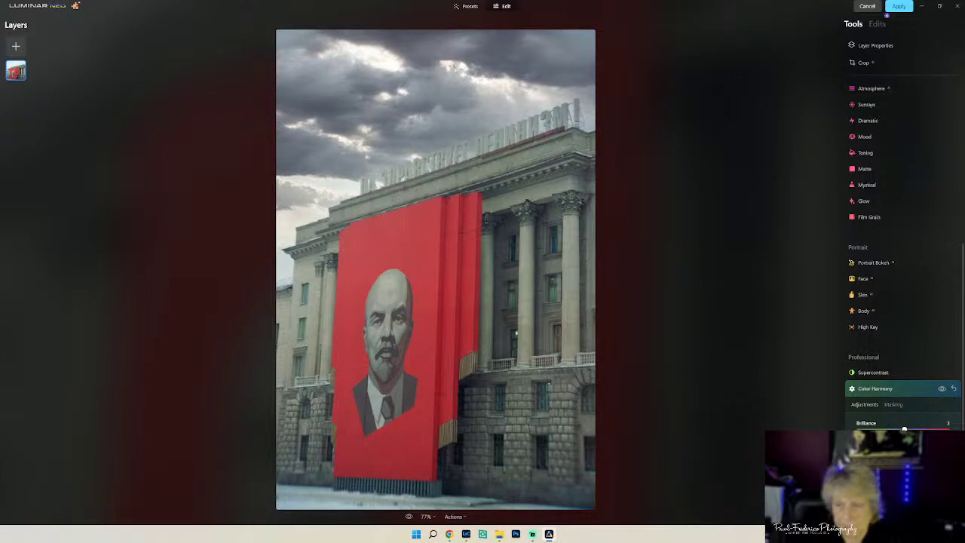
{"action": "left_click_drag", "start_coordinate": [904, 428], "coordinate": [907, 428]}
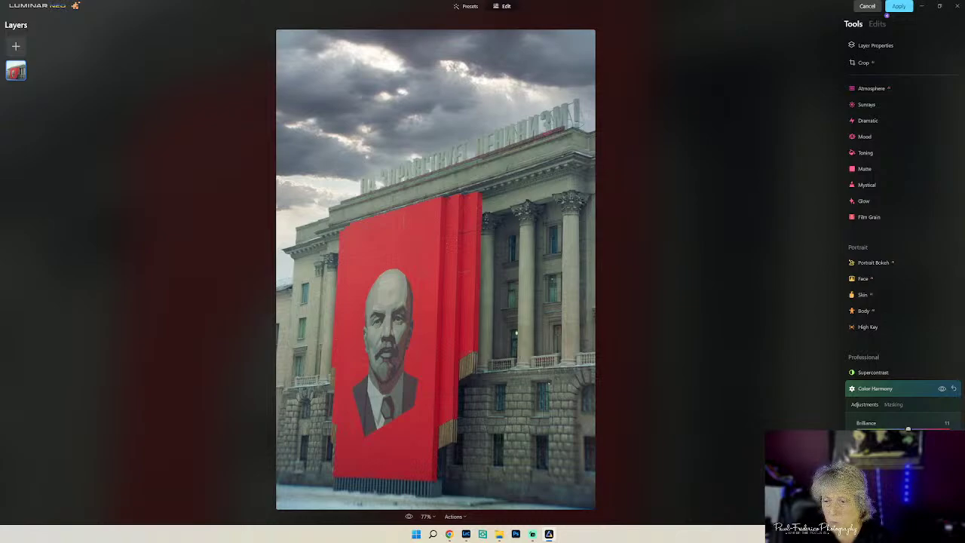
{"action": "scroll", "coordinate": [904, 256], "scroll_direction": "down", "scroll_amount": 2}
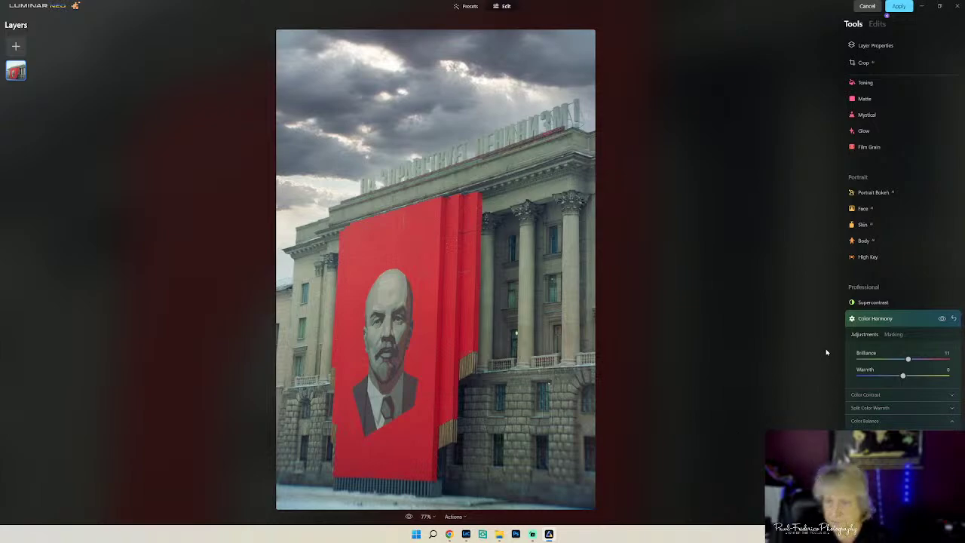
{"action": "left_click", "coordinate": [914, 317]}
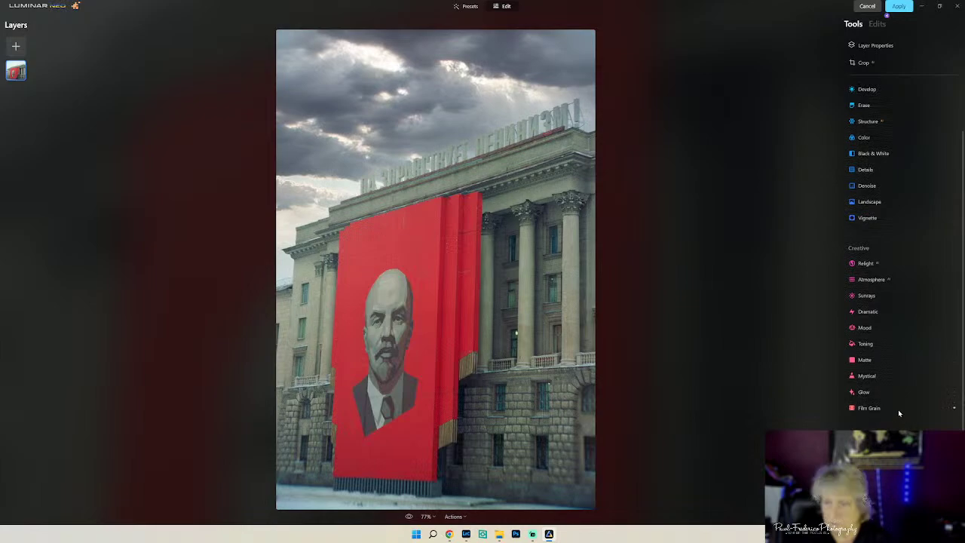
- Raise Supercontrast midtone contrast and apply Mystical at Amount 25, leaving Film Grain and Matte unchanged
{"action": "left_click", "coordinate": [898, 409]}
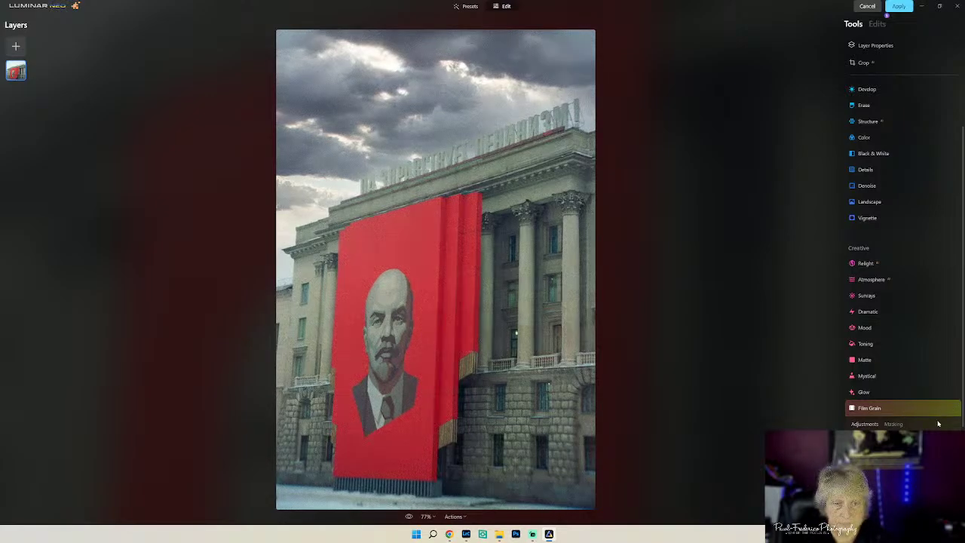
{"action": "left_click", "coordinate": [902, 360]}
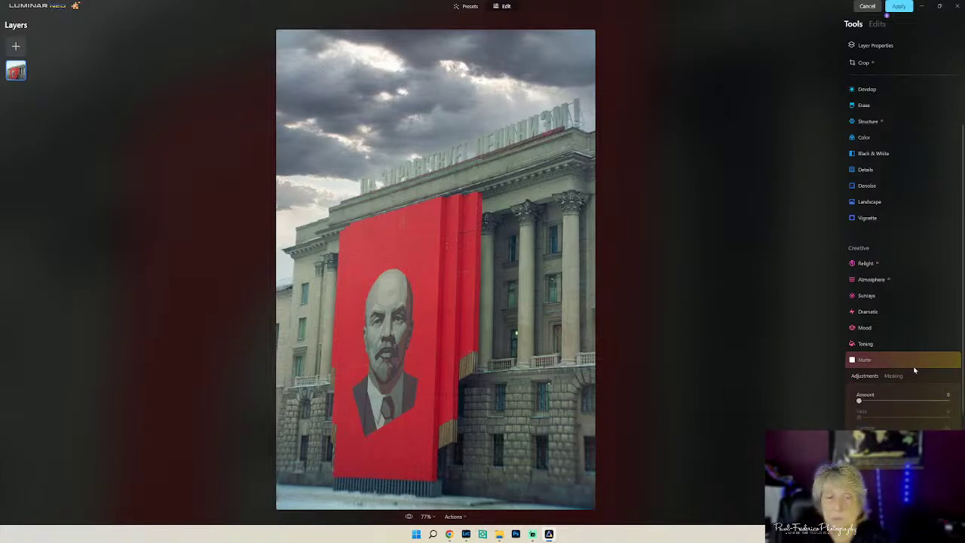
{"action": "left_click", "coordinate": [913, 366]}
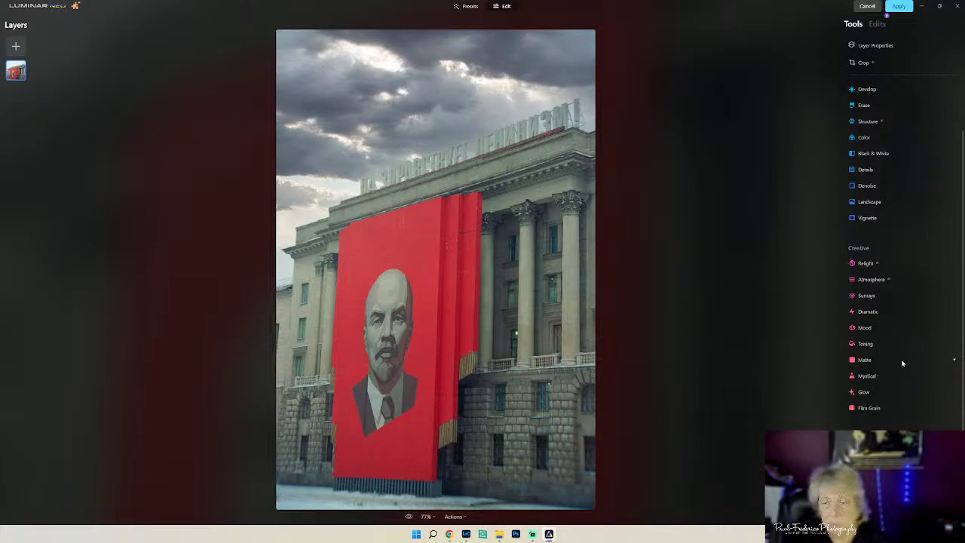
{"action": "scroll", "coordinate": [906, 364], "scroll_direction": "down", "scroll_amount": 2}
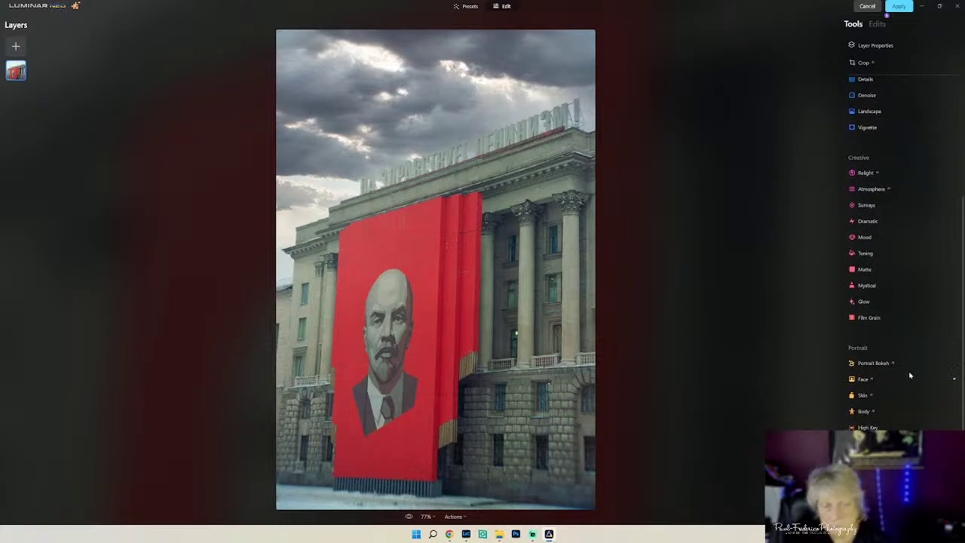
{"action": "scroll", "coordinate": [905, 302], "scroll_direction": "down", "scroll_amount": 3}
{"action": "left_click", "coordinate": [873, 339]}
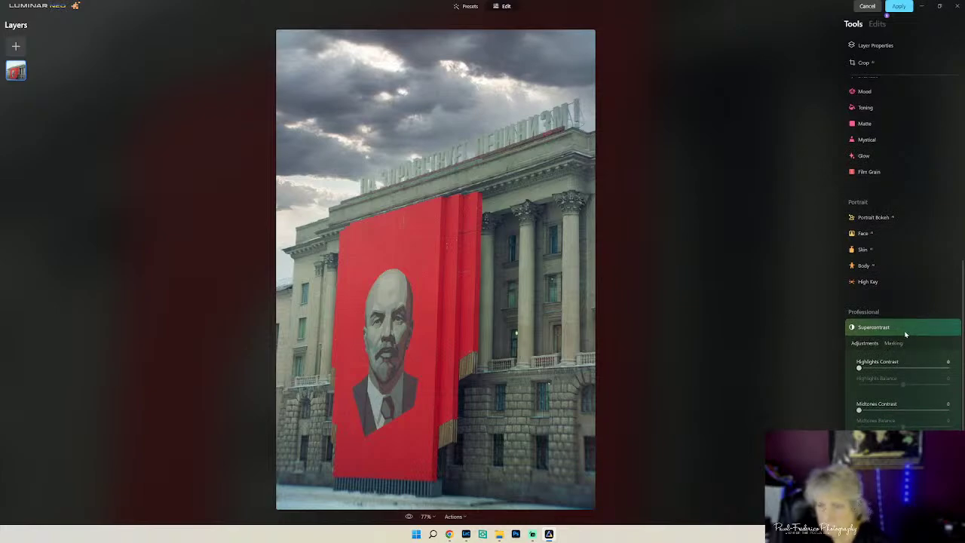
{"action": "left_click_drag", "start_coordinate": [859, 367], "coordinate": [876, 411]}
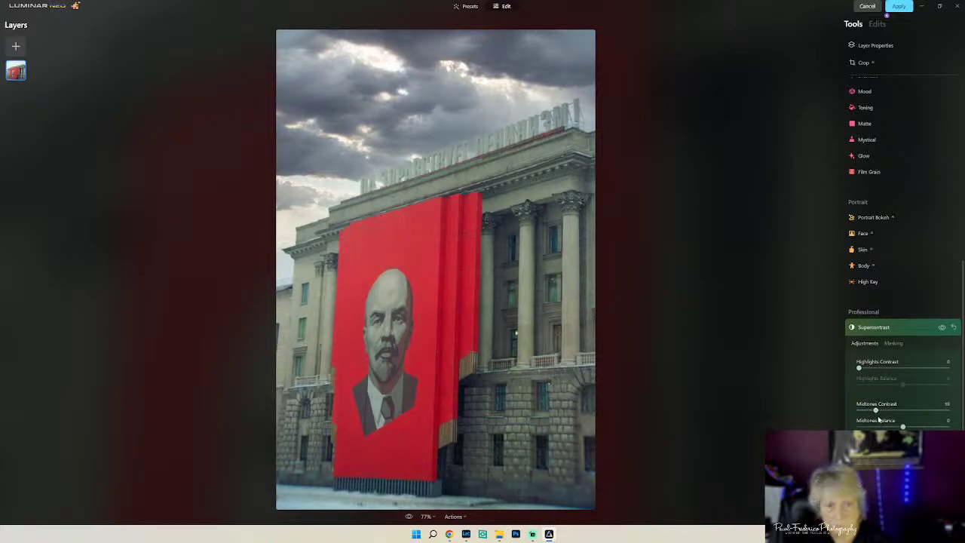
{"action": "left_click", "coordinate": [920, 327]}
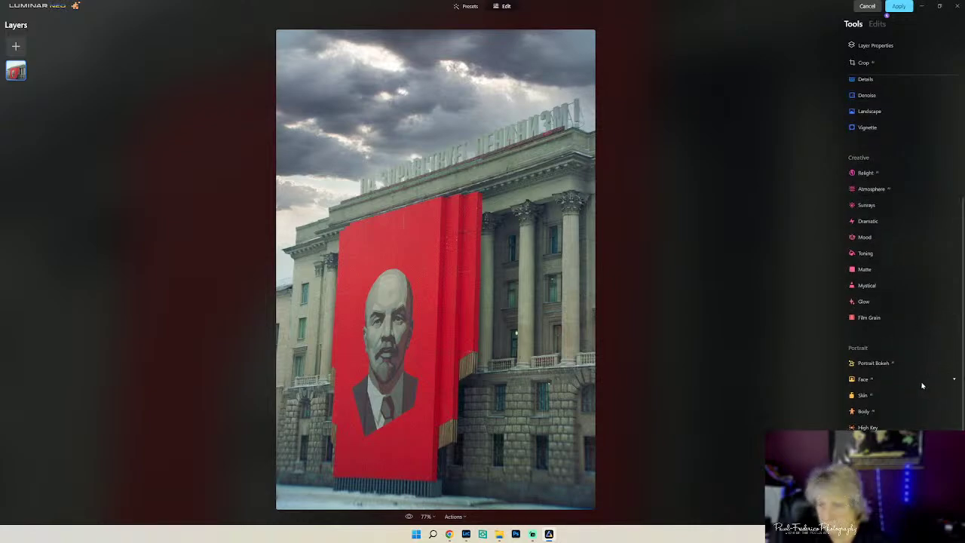
{"action": "left_click", "coordinate": [880, 284]}
{"action": "left_click_drag", "start_coordinate": [859, 326], "coordinate": [882, 338]}
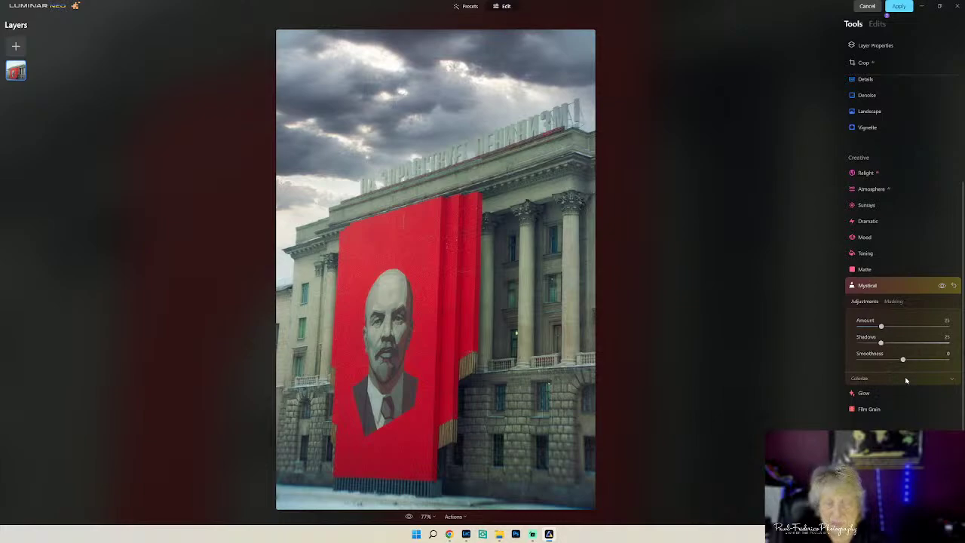
- Set Dramatic Amount to 12, drop Brilliance to about -20, and apply the edits to Lightroom
{"action": "left_click", "coordinate": [873, 221]}
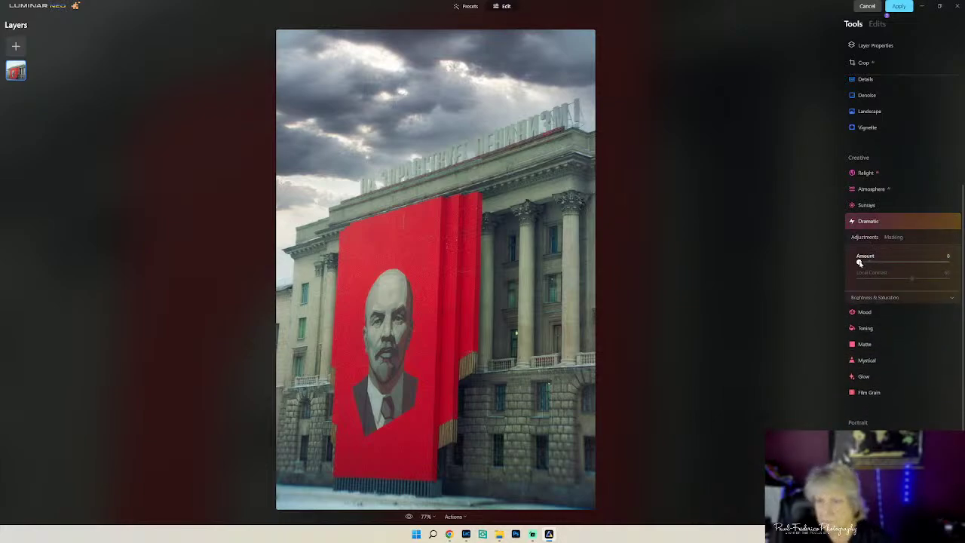
{"action": "left_click_drag", "start_coordinate": [859, 262], "coordinate": [870, 261]}
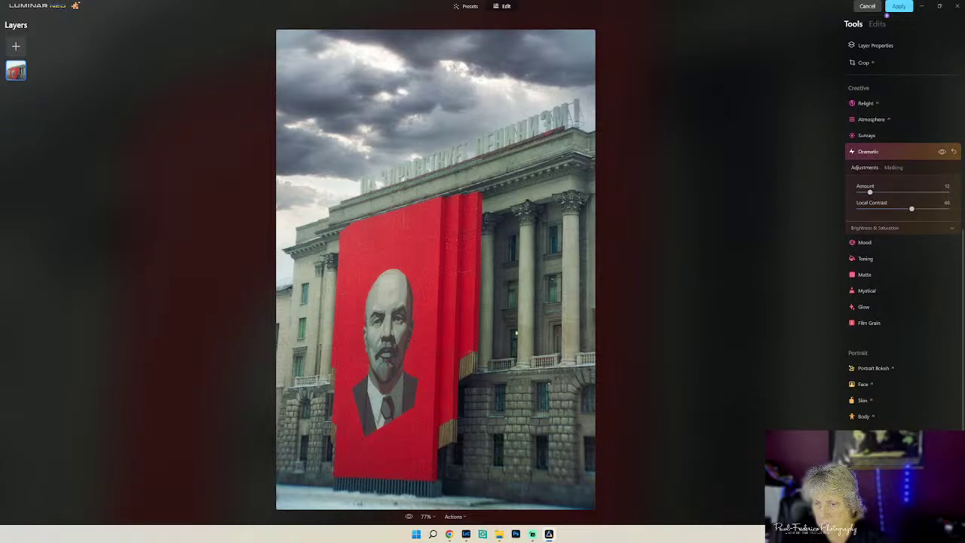
{"action": "scroll", "coordinate": [906, 376], "scroll_direction": "down", "scroll_amount": 3}
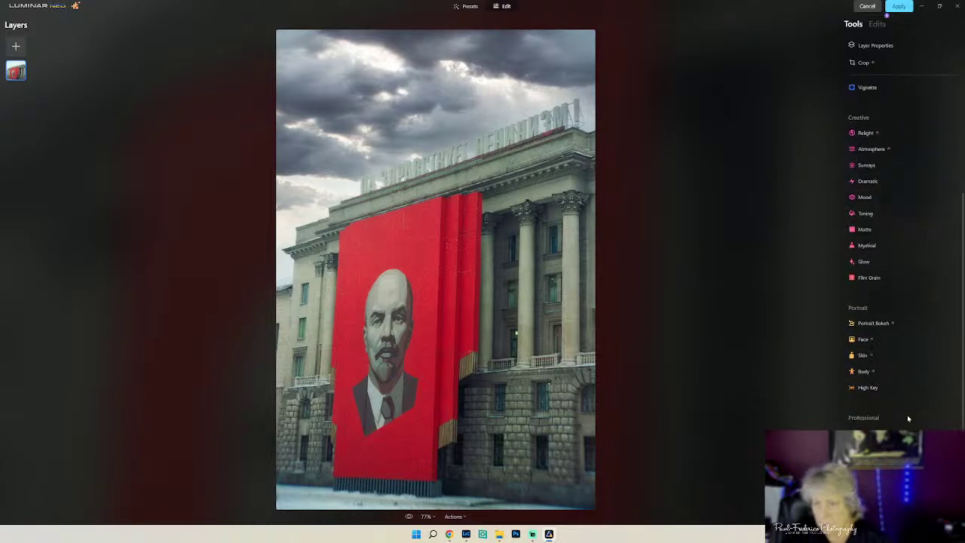
{"action": "left_click", "coordinate": [890, 318]}
{"action": "left_click_drag", "start_coordinate": [903, 360], "coordinate": [894, 363]}
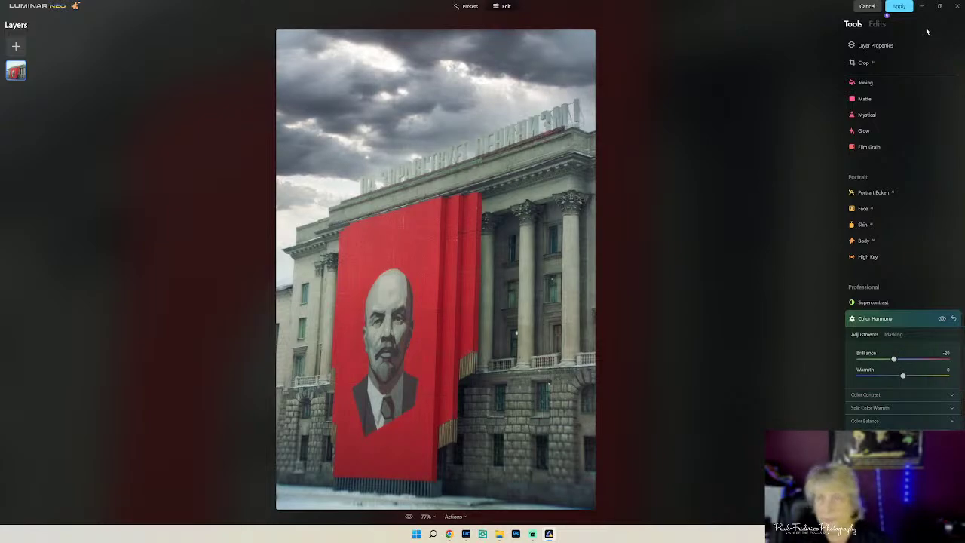
{"action": "left_click", "coordinate": [898, 7]}
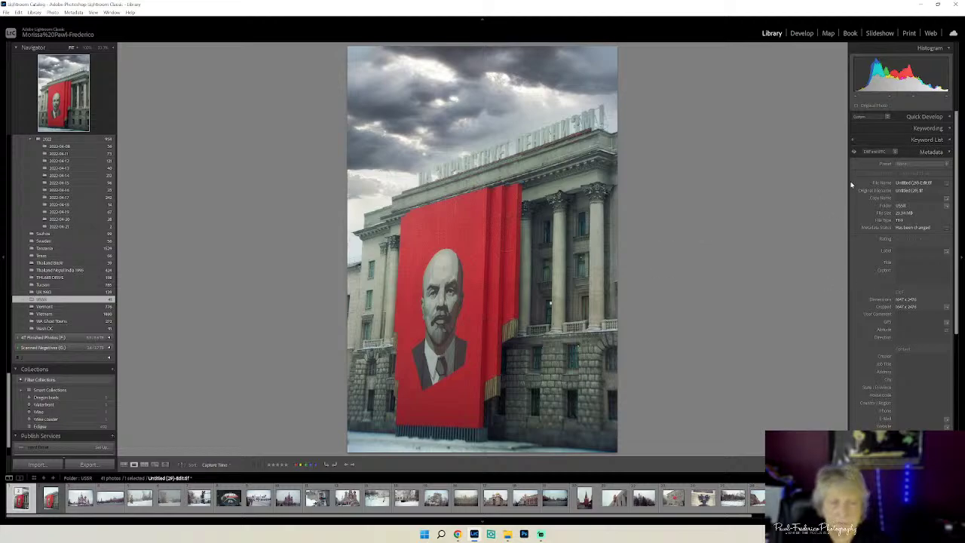
- In Develop, rotate the crop about -1.04 degrees to level the building
{"action": "left_click", "coordinate": [811, 35]}
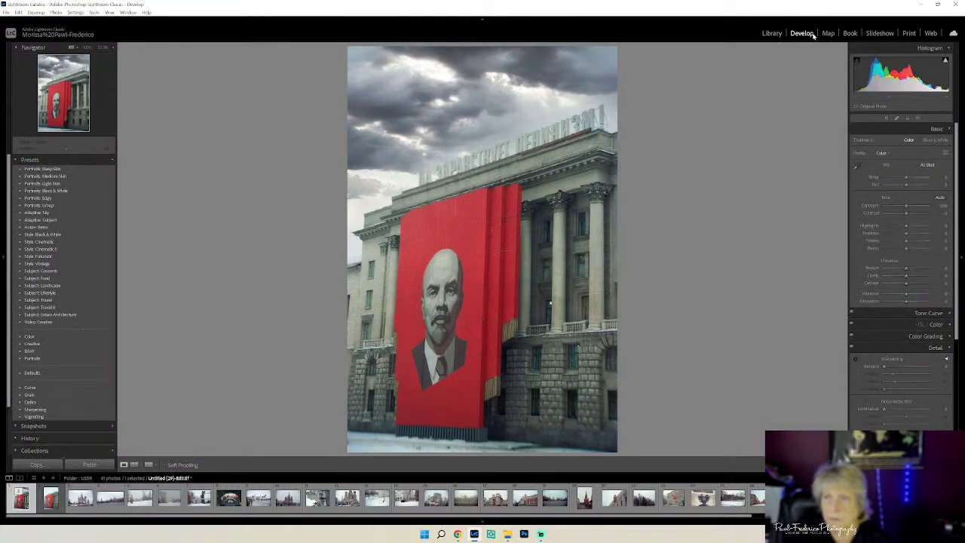
{"action": "left_click", "coordinate": [886, 118]}
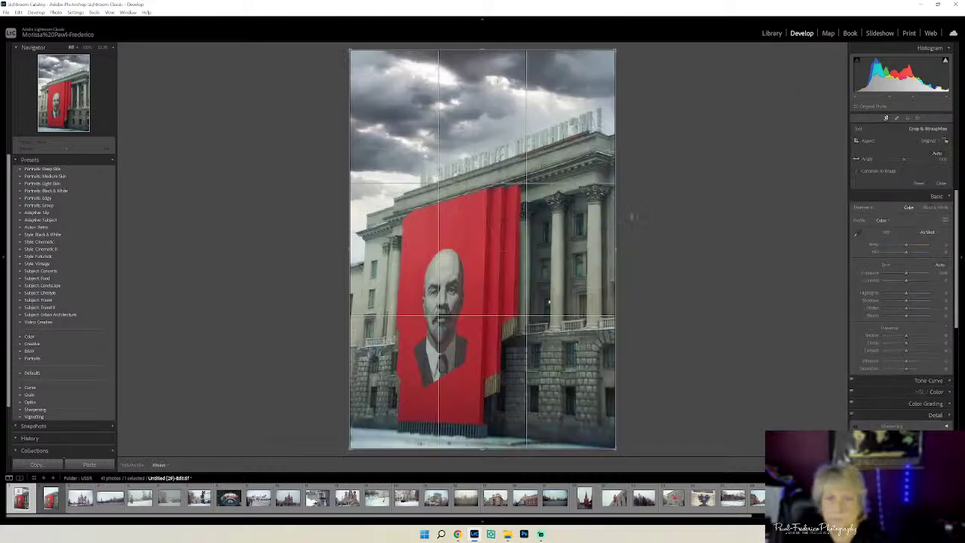
{"action": "left_click_drag", "start_coordinate": [633, 217], "coordinate": [645, 208]}
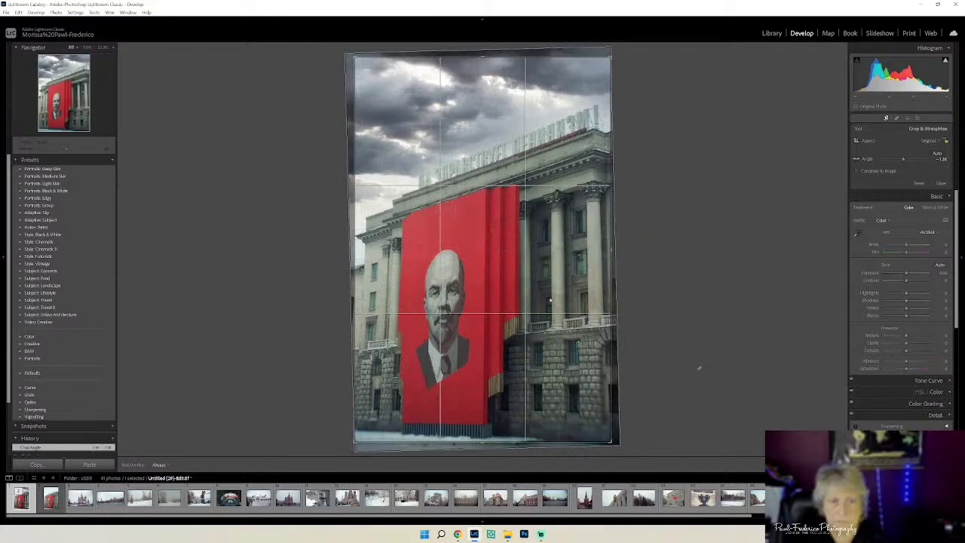
{"action": "key", "text": "Return"}
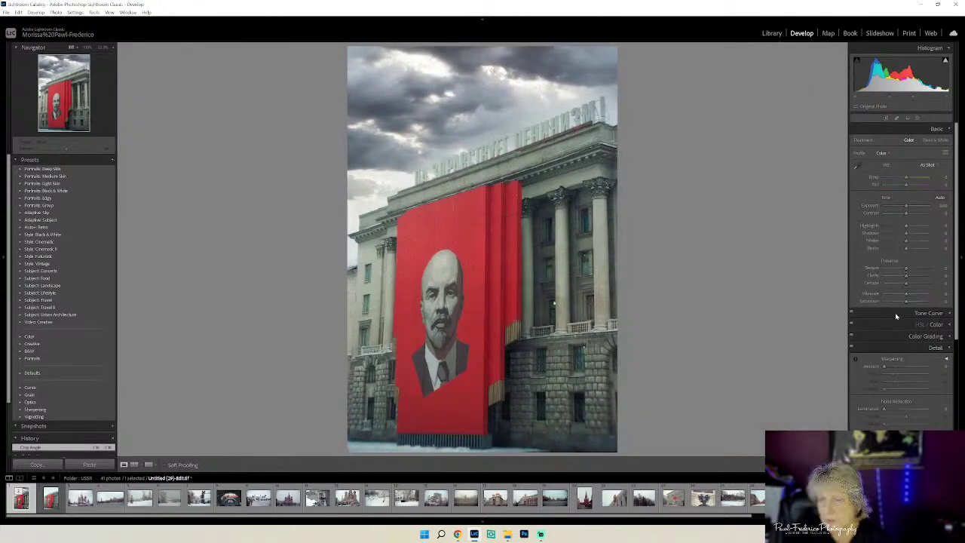
- Increase the HSL Red saturation to about +8
{"action": "left_click", "coordinate": [947, 324]}
{"action": "scroll", "coordinate": [946, 325], "scroll_direction": "down", "scroll_amount": 3}
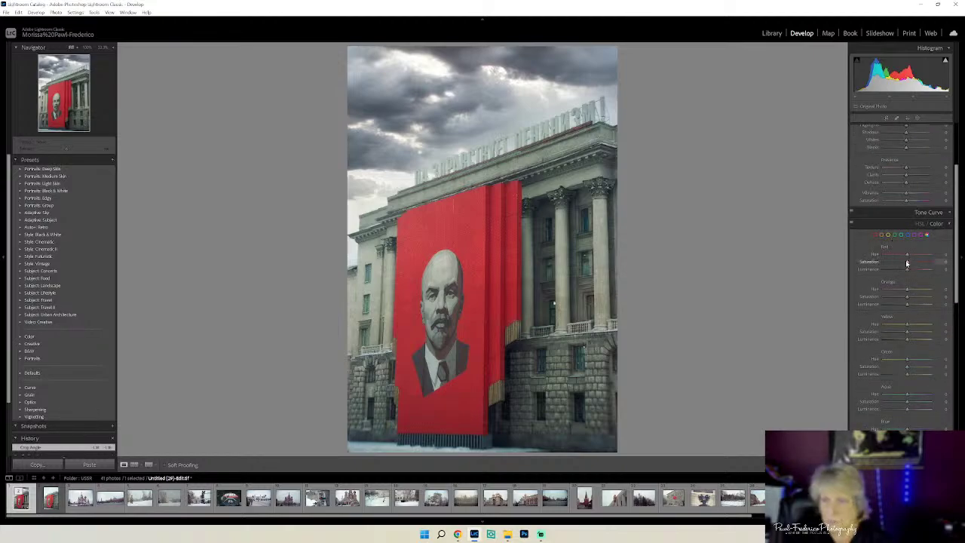
{"action": "left_click", "coordinate": [907, 262]}
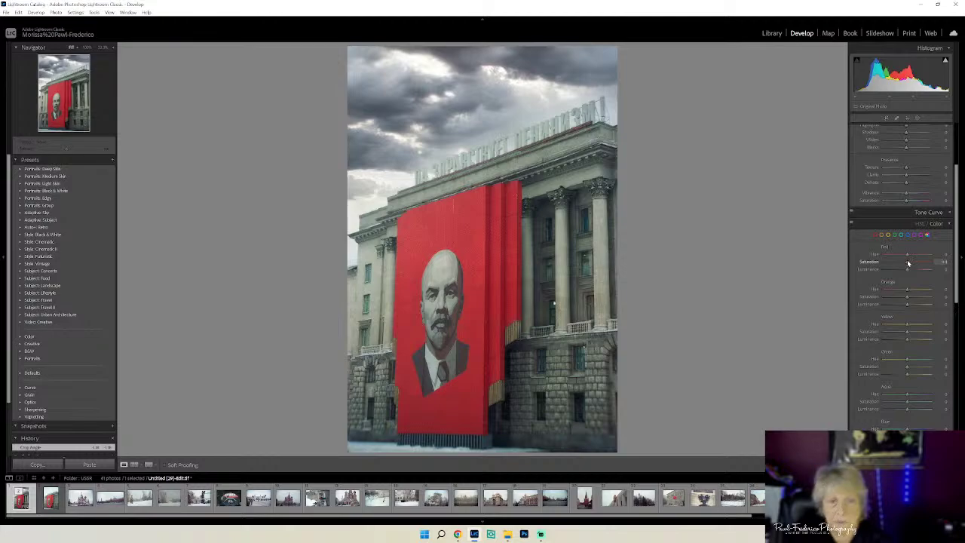
{"action": "left_click_drag", "start_coordinate": [908, 262], "coordinate": [909, 260]}
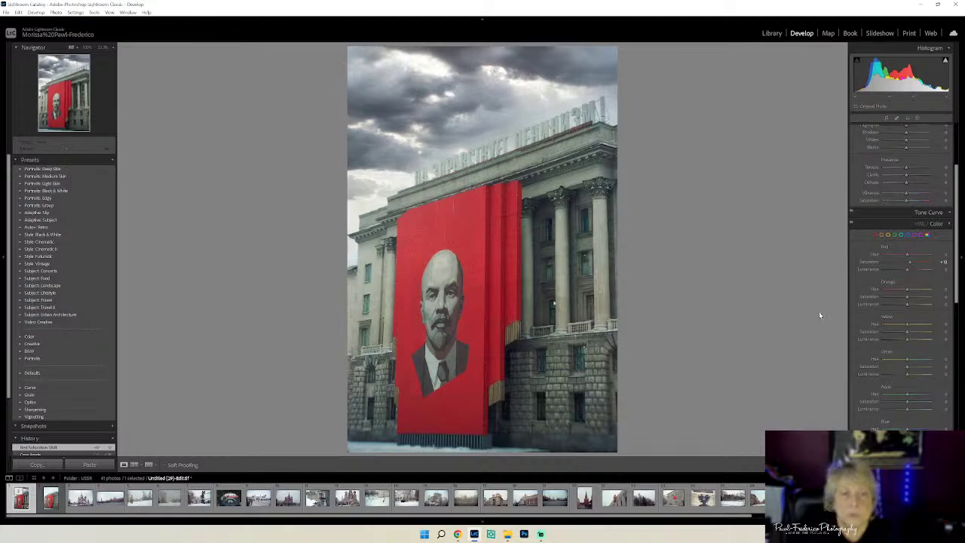
- Send the photo to Adobe Photoshop 2022 for editing
{"action": "right_click", "coordinate": [487, 142]}
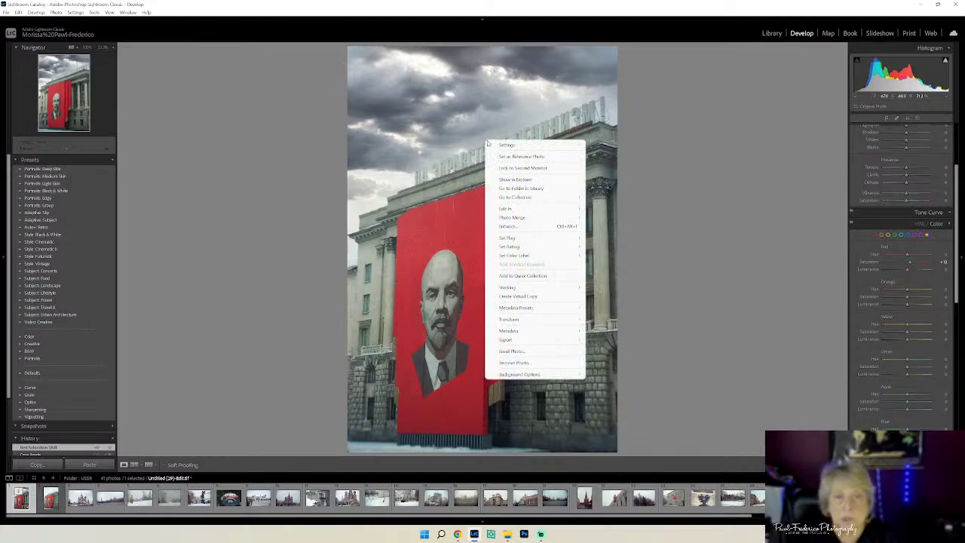
{"action": "mouse_move", "coordinate": [512, 208]}
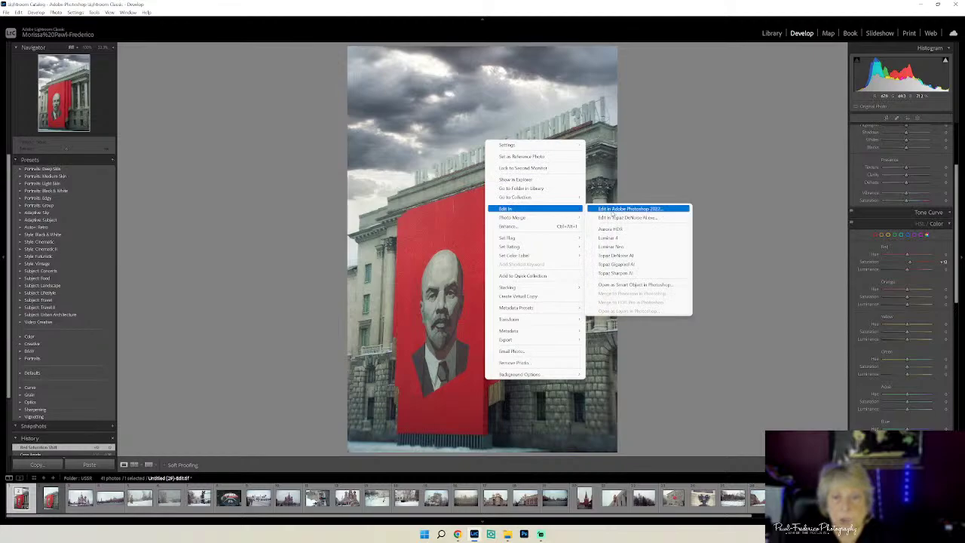
{"action": "left_click", "coordinate": [613, 210]}
- Spot-heal the four marks along the top edge of the red banner above the portrait
{"action": "left_click", "coordinate": [619, 306]}
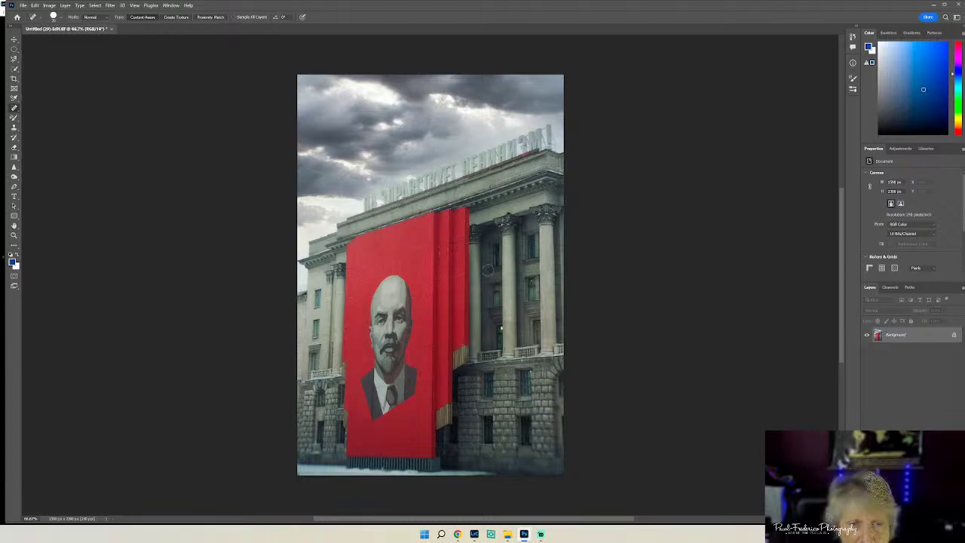
{"action": "left_click_drag", "start_coordinate": [391, 234], "coordinate": [391, 252]}
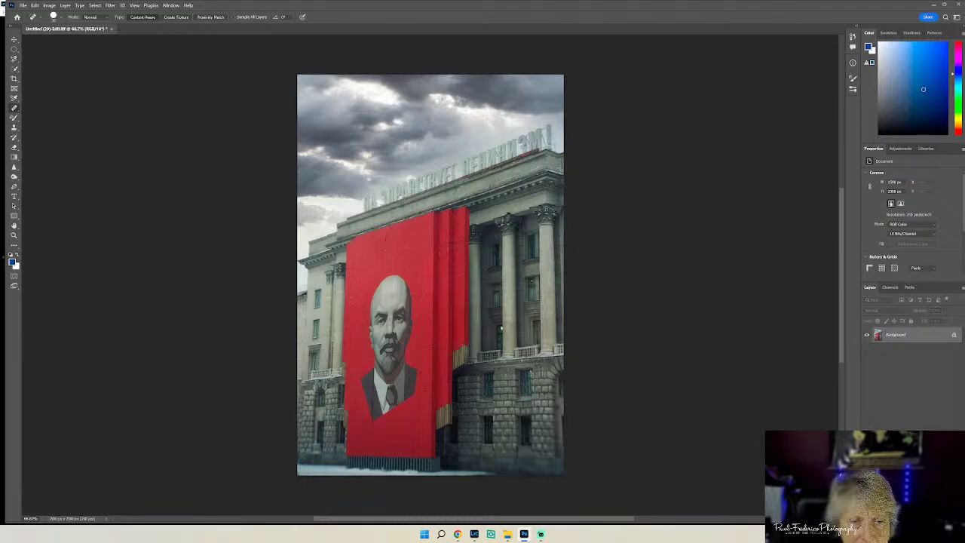
{"action": "left_click", "coordinate": [395, 264]}
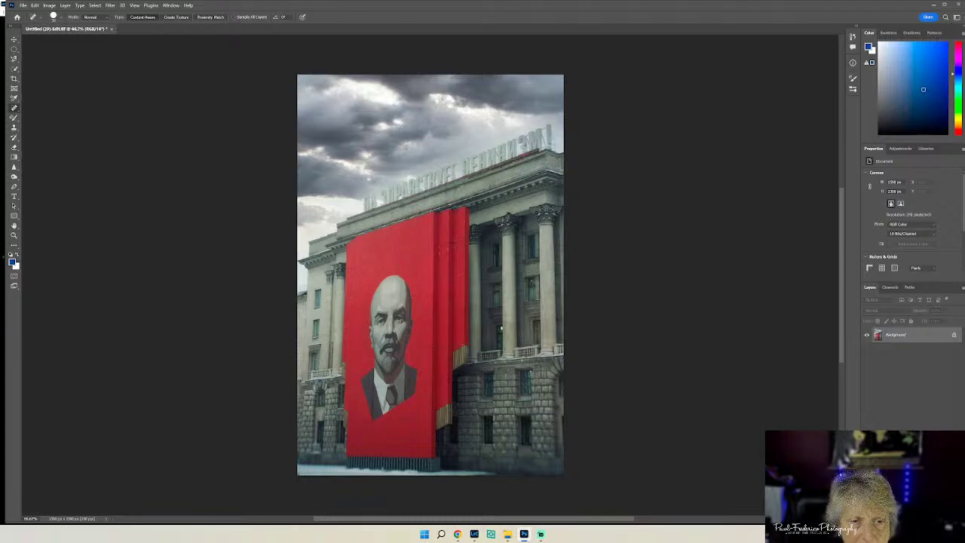
{"action": "left_click", "coordinate": [394, 247]}
{"action": "left_click_drag", "start_coordinate": [385, 249], "coordinate": [384, 235]}
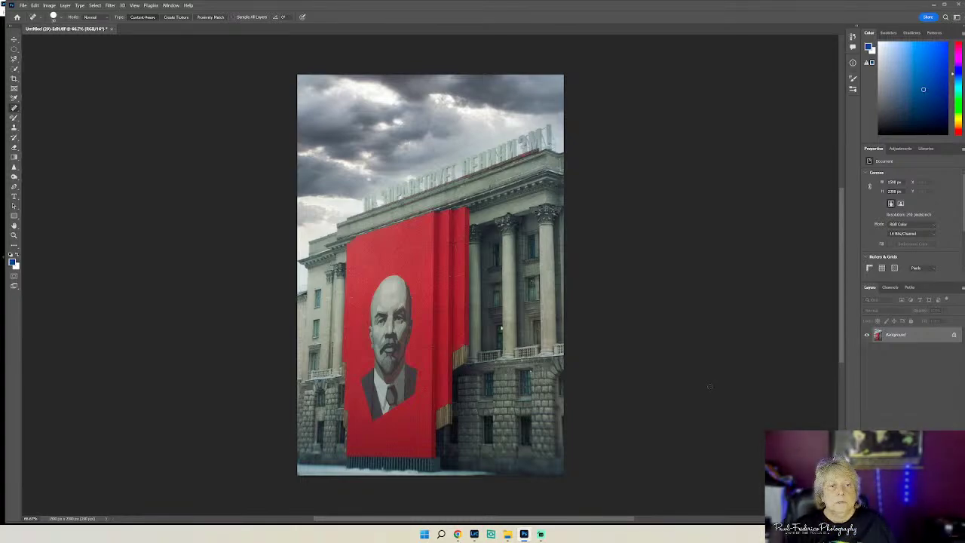
- Save the retouched photo from Photoshop and check the updated copy in Lightroom Classic
{"action": "left_click", "coordinate": [24, 6]}
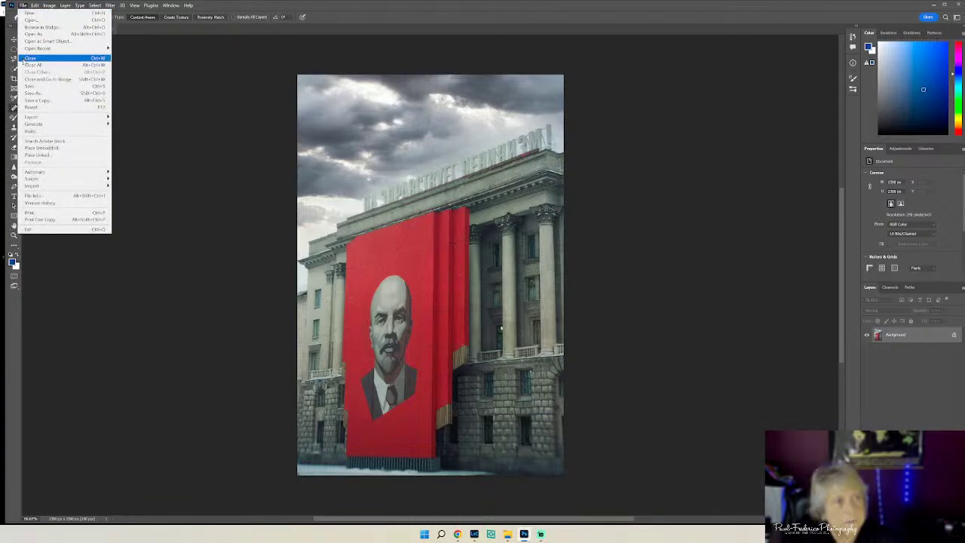
{"action": "left_click", "coordinate": [31, 86]}
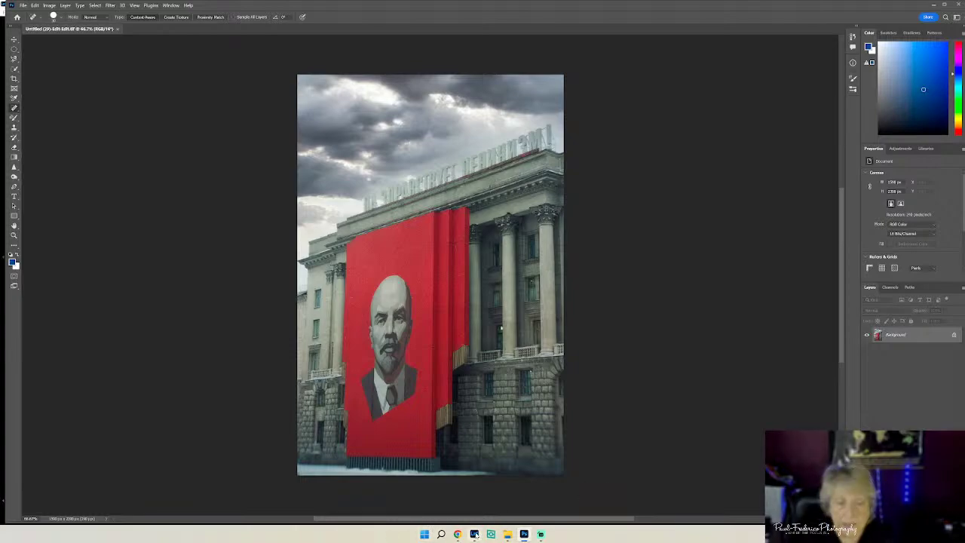
{"action": "left_click", "coordinate": [474, 533]}
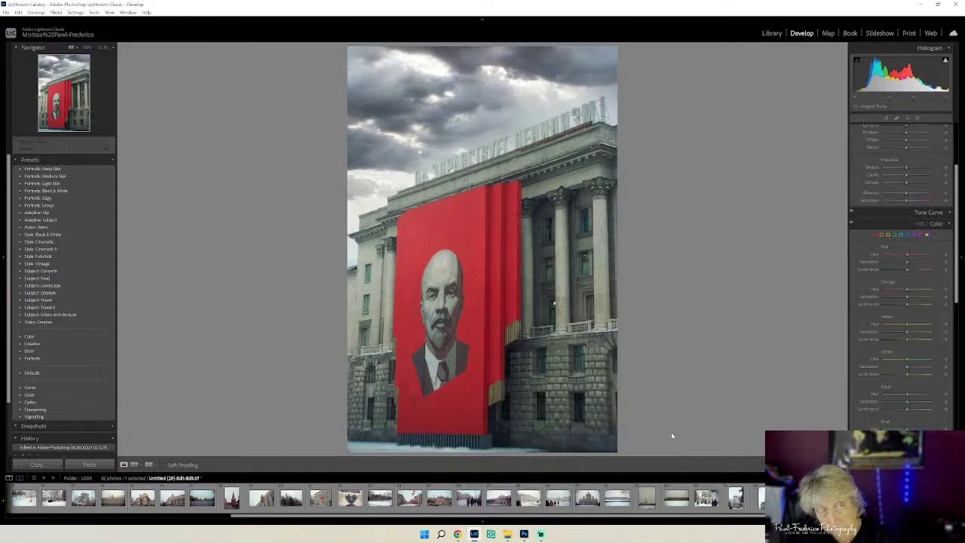
{"action": "left_click", "coordinate": [524, 535]}
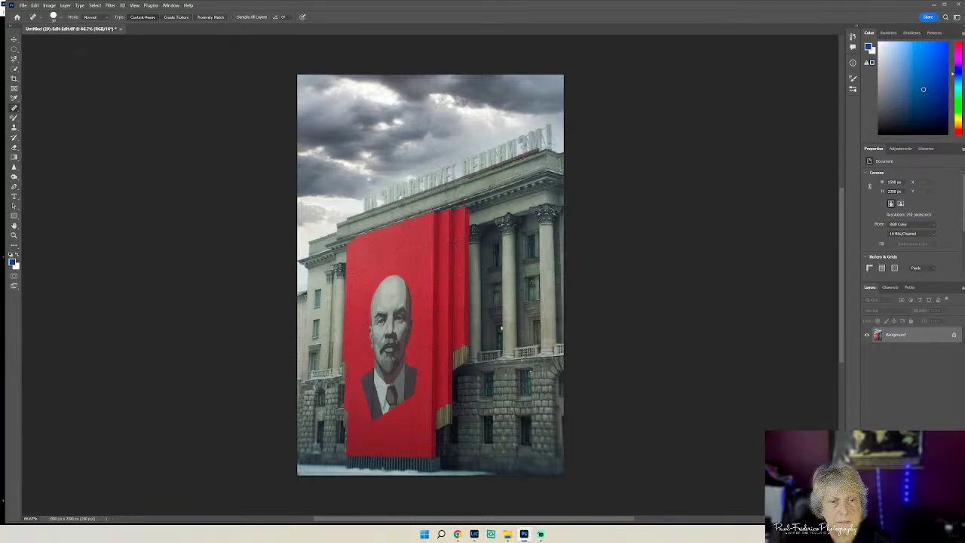
{"action": "left_click", "coordinate": [24, 6]}
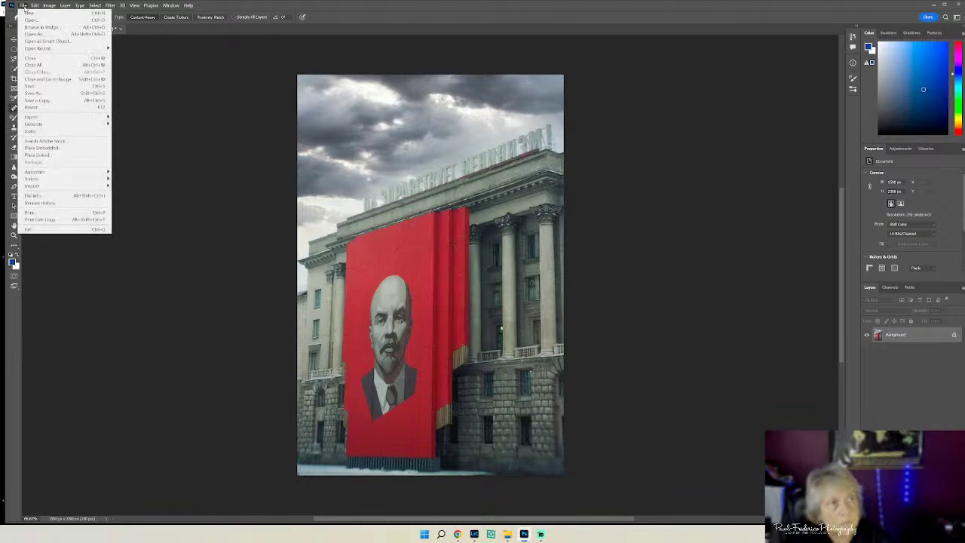
{"action": "left_click", "coordinate": [41, 84]}
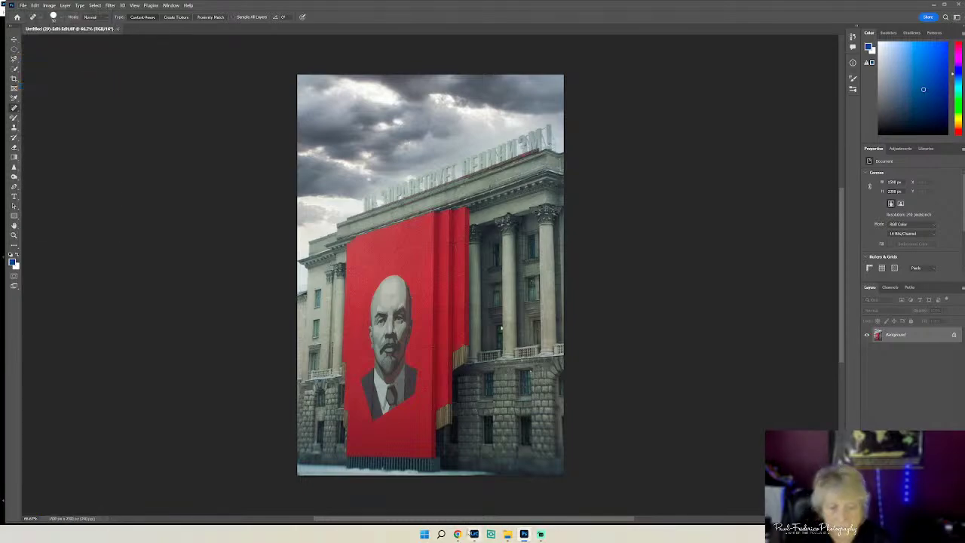
{"action": "left_click", "coordinate": [474, 533]}
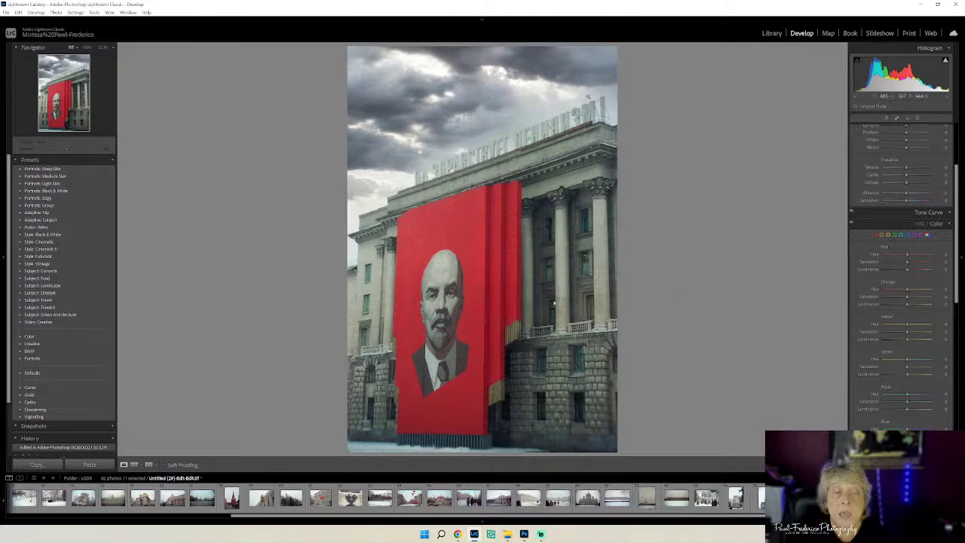
- Send a copy of the photo with Lightroom adjustments to Topaz DeNoise AI
{"action": "right_click", "coordinate": [499, 225]}
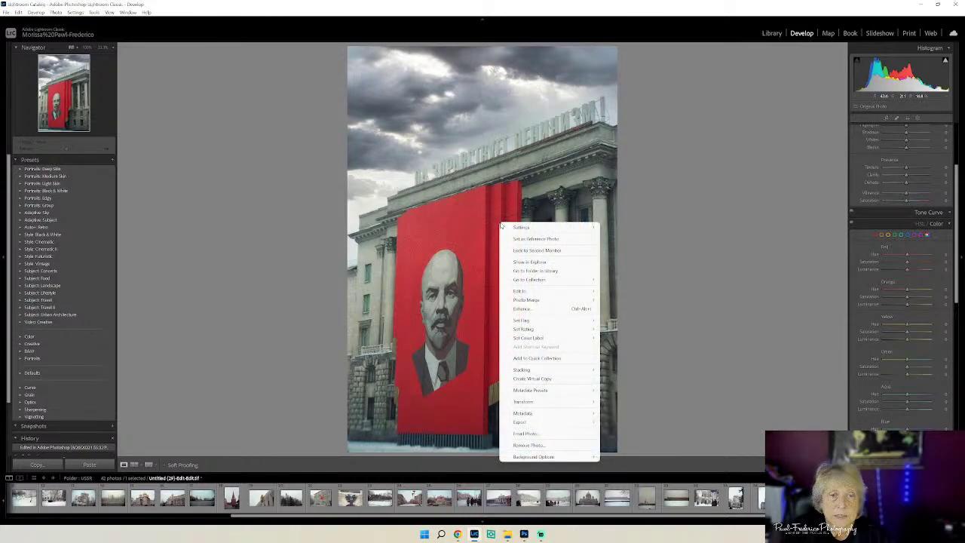
{"action": "mouse_move", "coordinate": [538, 296]}
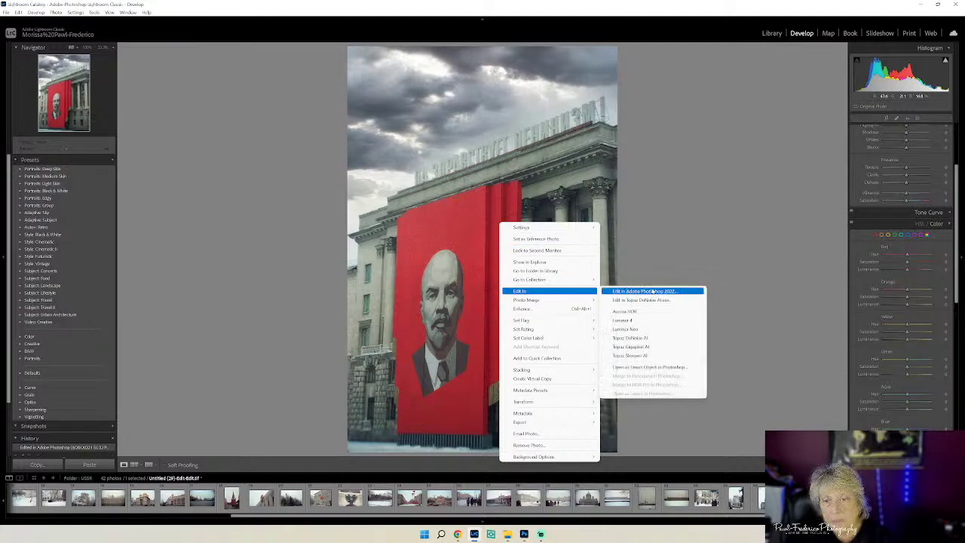
{"action": "left_click", "coordinate": [630, 338]}
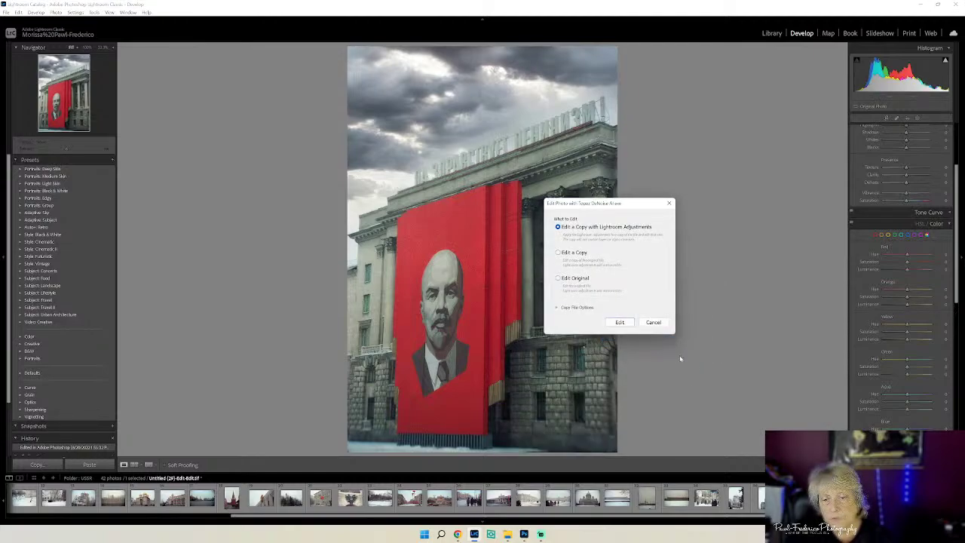
{"action": "left_click", "coordinate": [619, 321]}
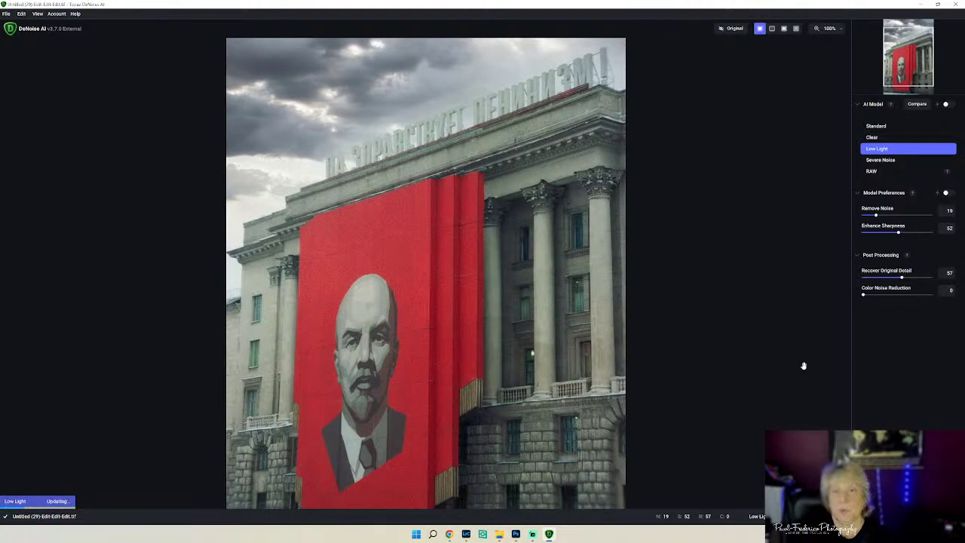
- Fit the photo to the view and switch the AI model from Low Light to Severe Noise
{"action": "left_click", "coordinate": [839, 30]}
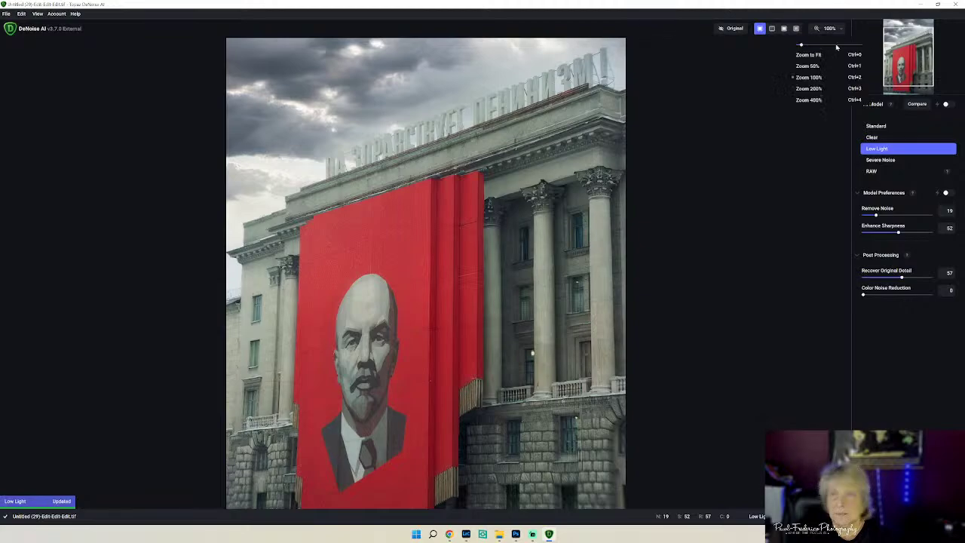
{"action": "left_click", "coordinate": [818, 53]}
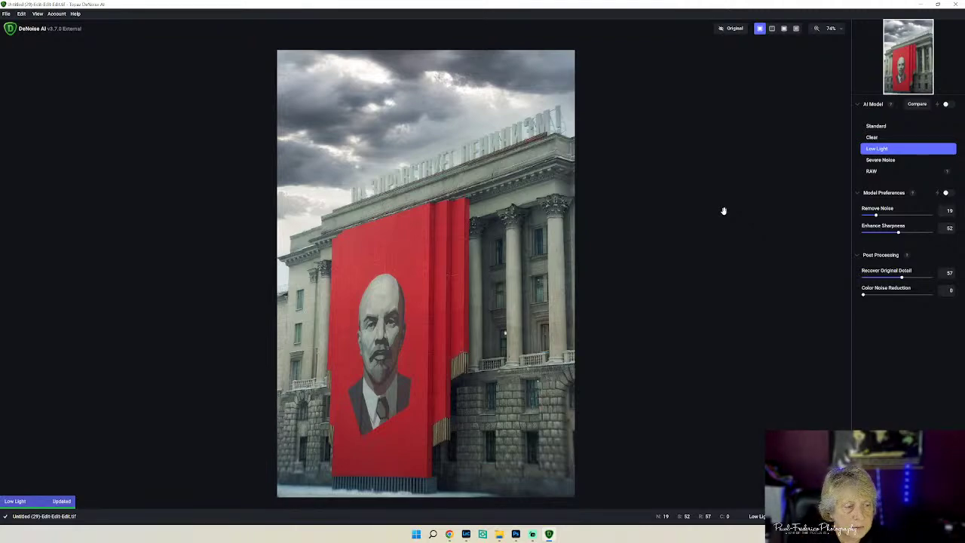
{"action": "left_click", "coordinate": [729, 31]}
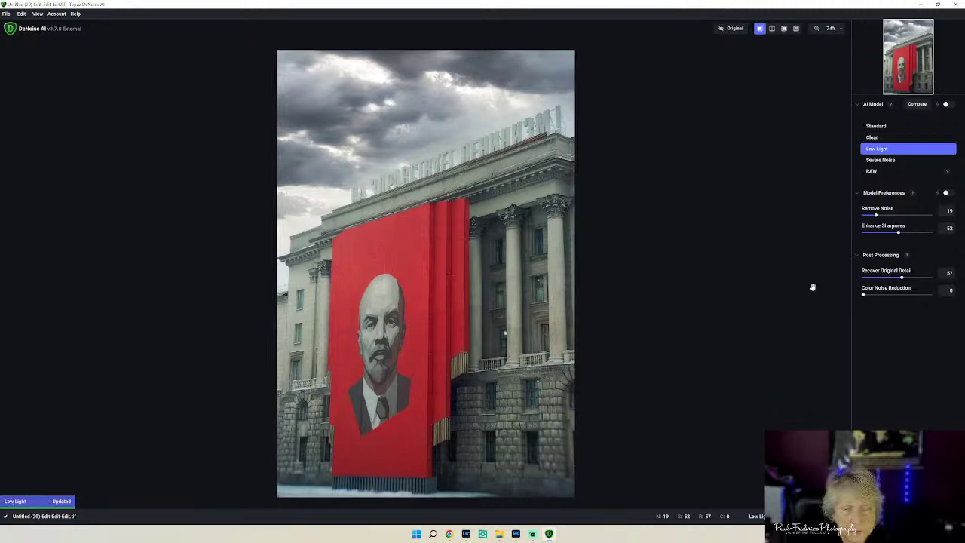
{"action": "left_click", "coordinate": [887, 162]}
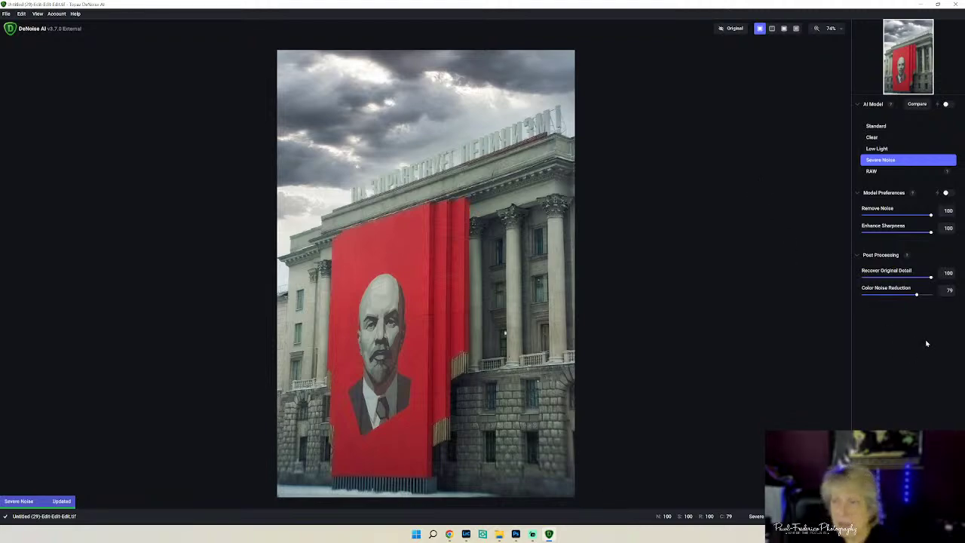
- Compare the Severe Noise result against the original, then apply it and return to Lightroom
{"action": "left_click", "coordinate": [735, 29]}
{"action": "left_click", "coordinate": [736, 31]}
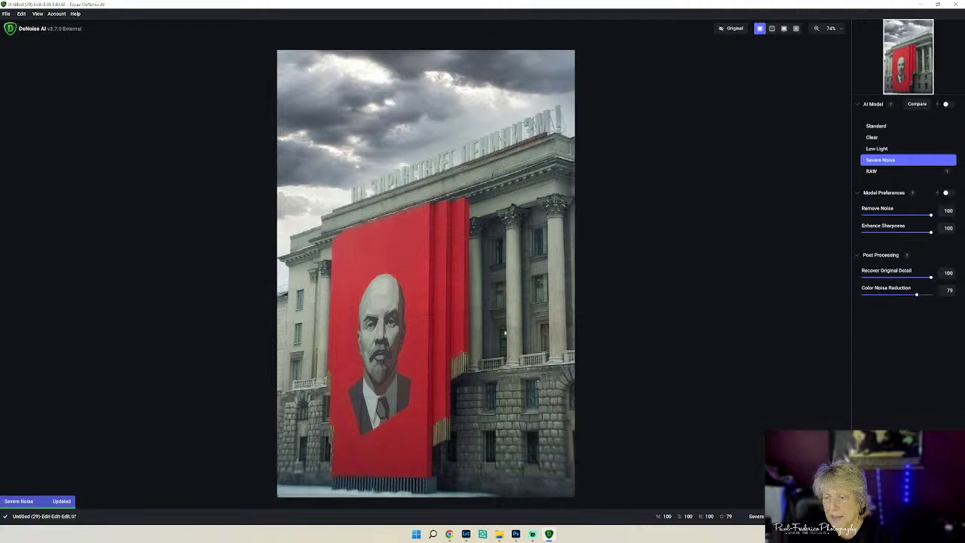
{"action": "left_click", "coordinate": [935, 517]}
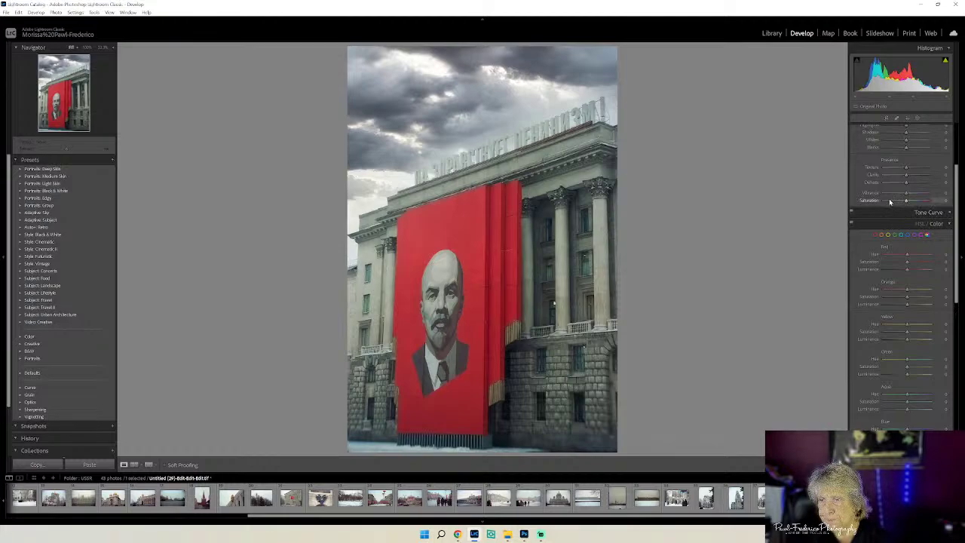
- Add slight Dehaze, lower Blacks, raise Contrast and reduce Vibrance; collapse HSL, Detail, Lens Corrections
{"action": "left_click_drag", "start_coordinate": [906, 183], "coordinate": [907, 184]}
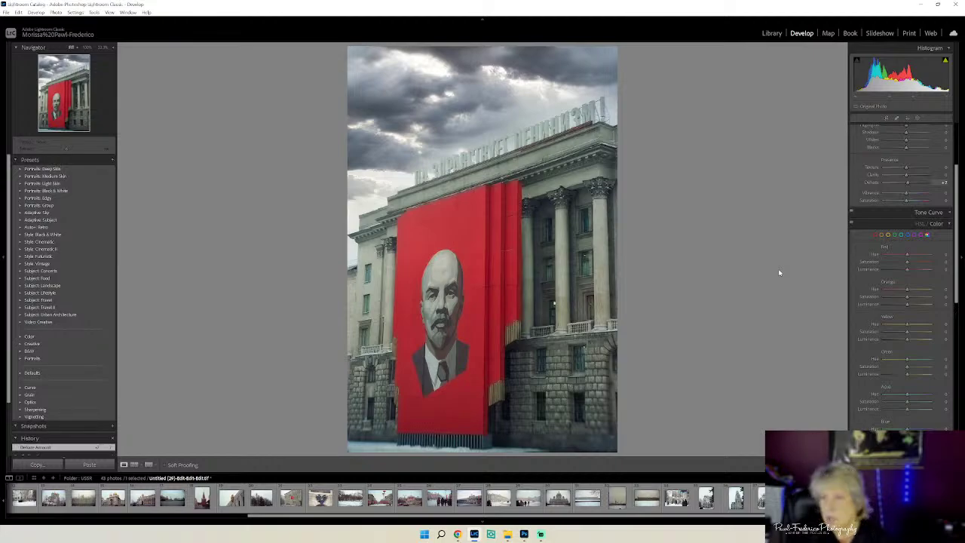
{"action": "left_click_drag", "start_coordinate": [906, 150], "coordinate": [903, 148]}
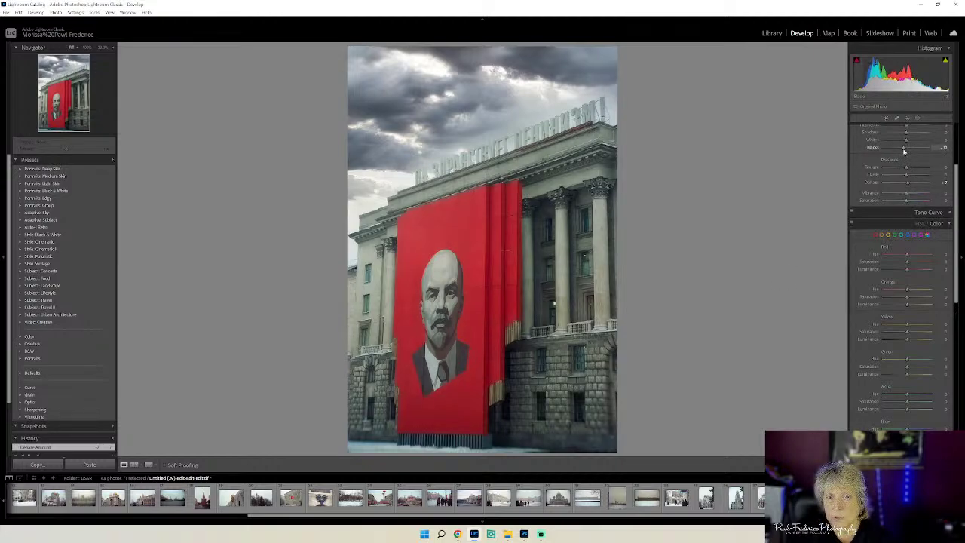
{"action": "left_click", "coordinate": [945, 226]}
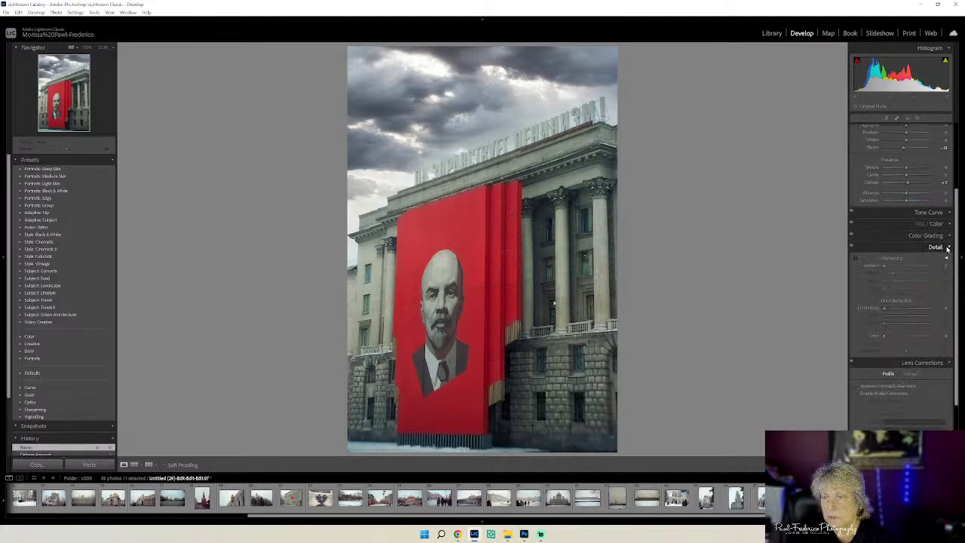
{"action": "left_click", "coordinate": [947, 248]}
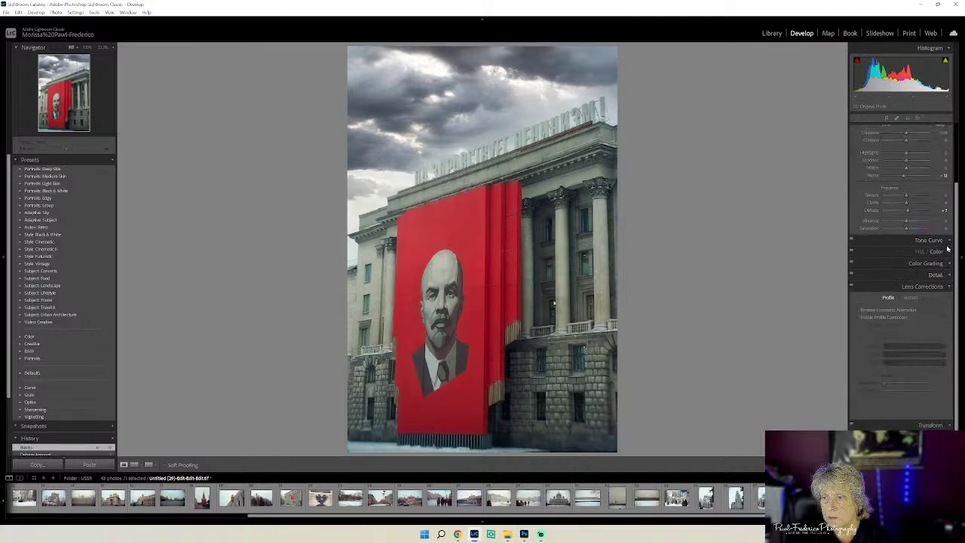
{"action": "left_click", "coordinate": [948, 286]}
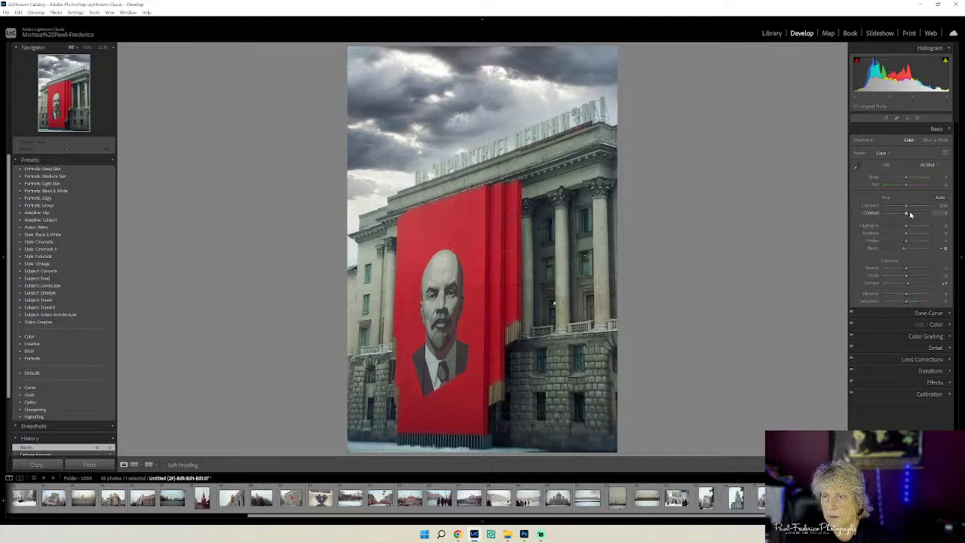
{"action": "left_click_drag", "start_coordinate": [907, 215], "coordinate": [909, 216]}
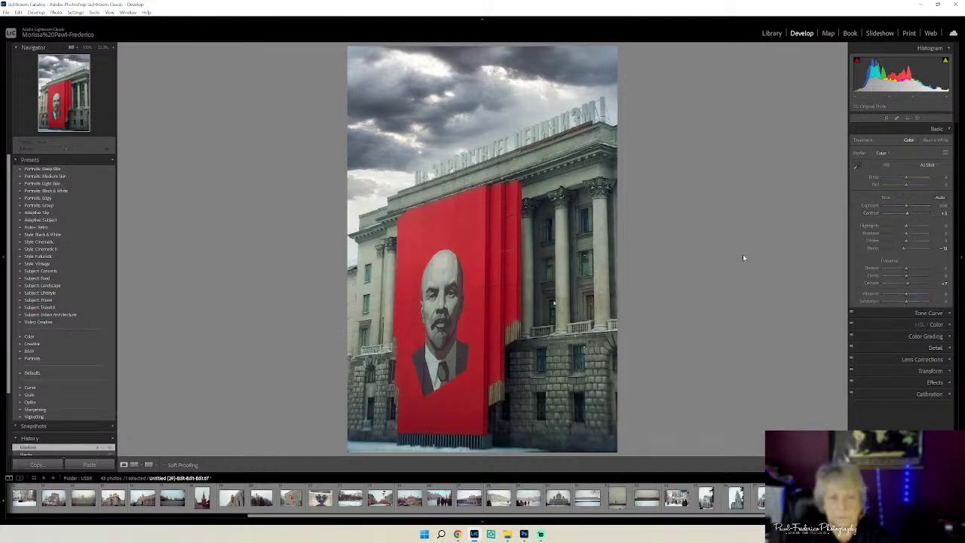
{"action": "left_click_drag", "start_coordinate": [904, 214], "coordinate": [907, 215]}
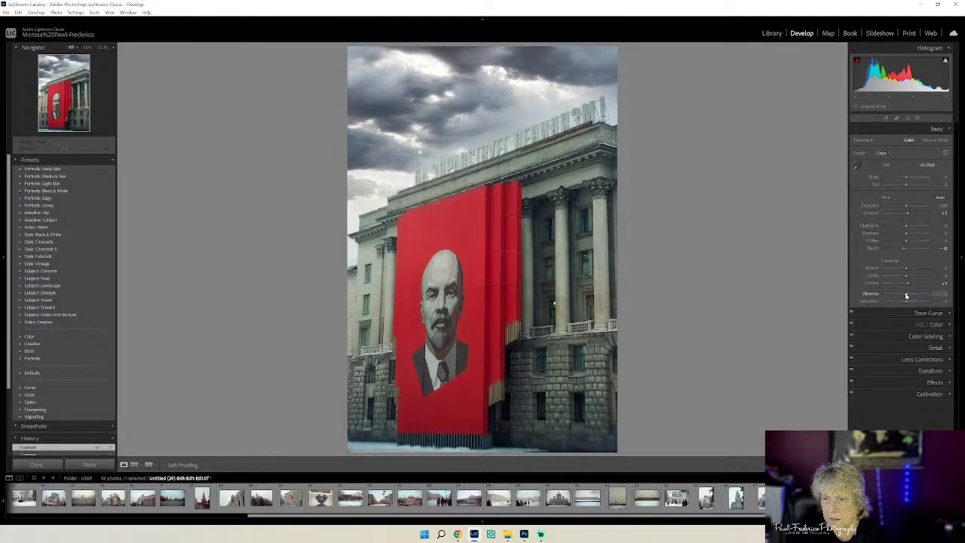
{"action": "left_click_drag", "start_coordinate": [906, 296], "coordinate": [903, 298]}
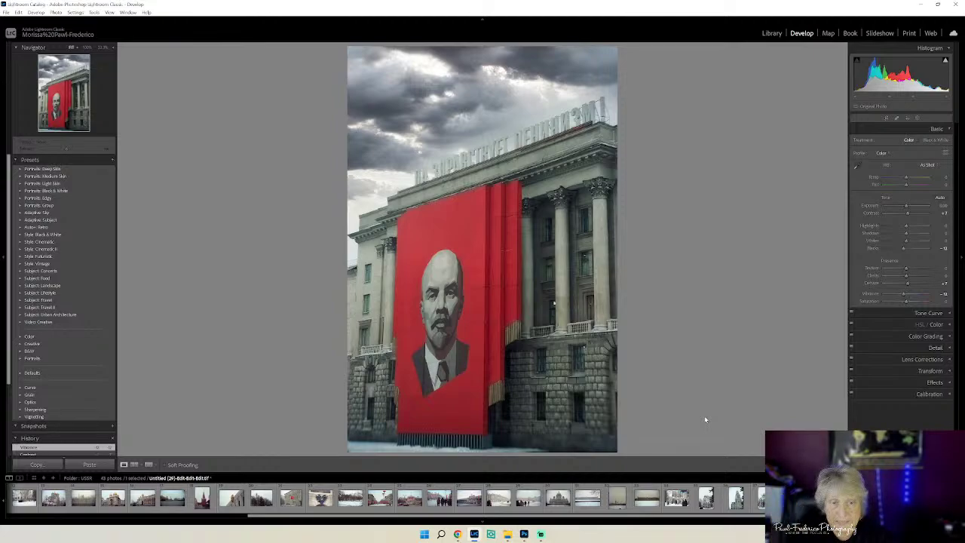
- Rate the photo five stars in Library and create a USSR folder inside WEB PAGE SIZED
{"action": "left_click", "coordinate": [772, 33]}
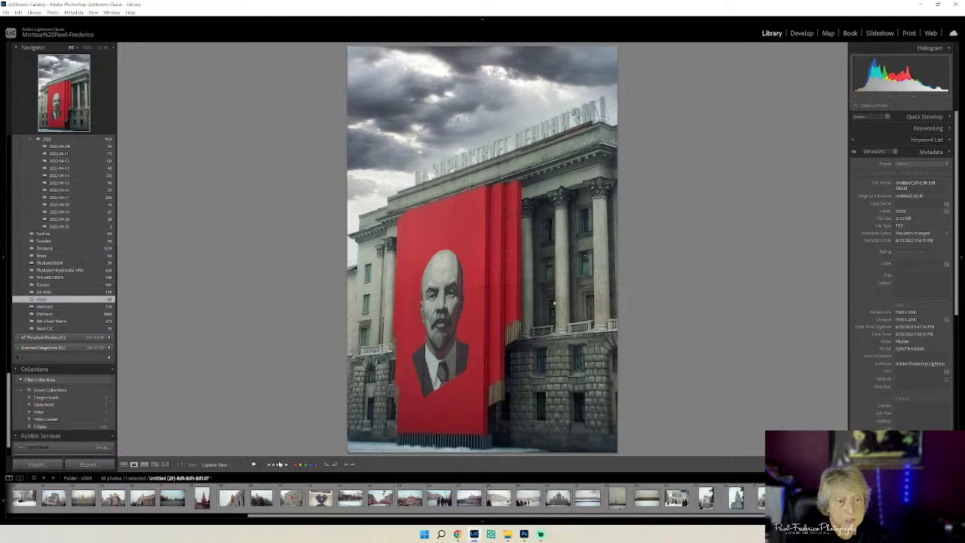
{"action": "left_click", "coordinate": [284, 464]}
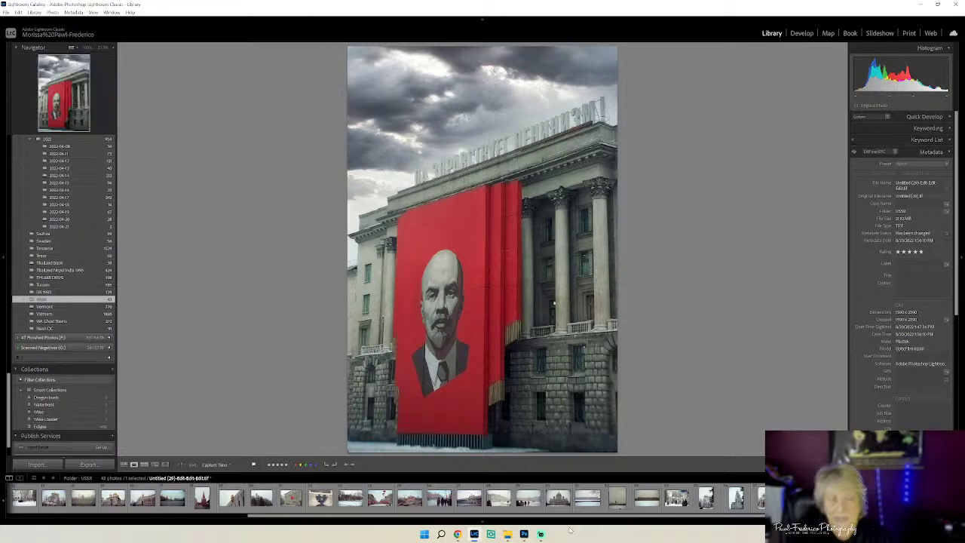
{"action": "left_click", "coordinate": [507, 533]}
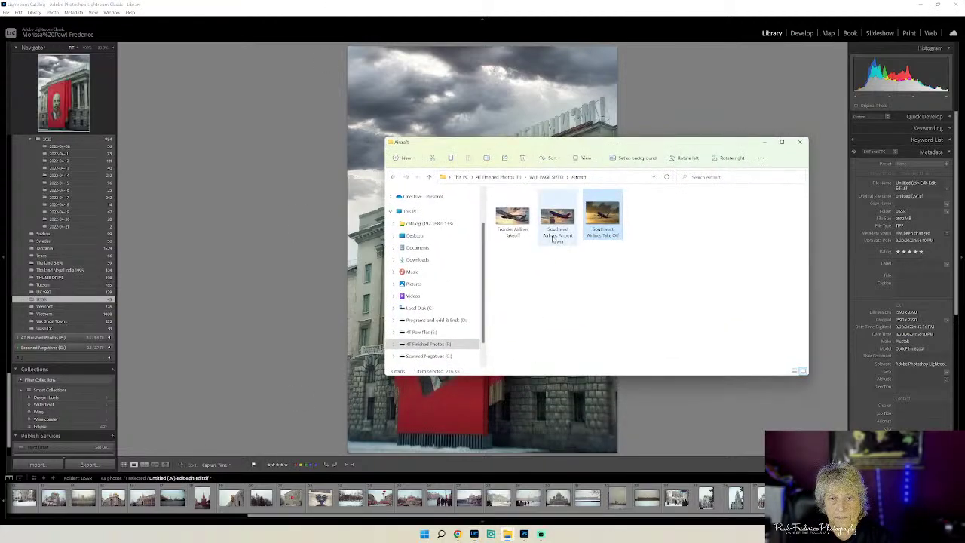
{"action": "left_click", "coordinate": [542, 178]}
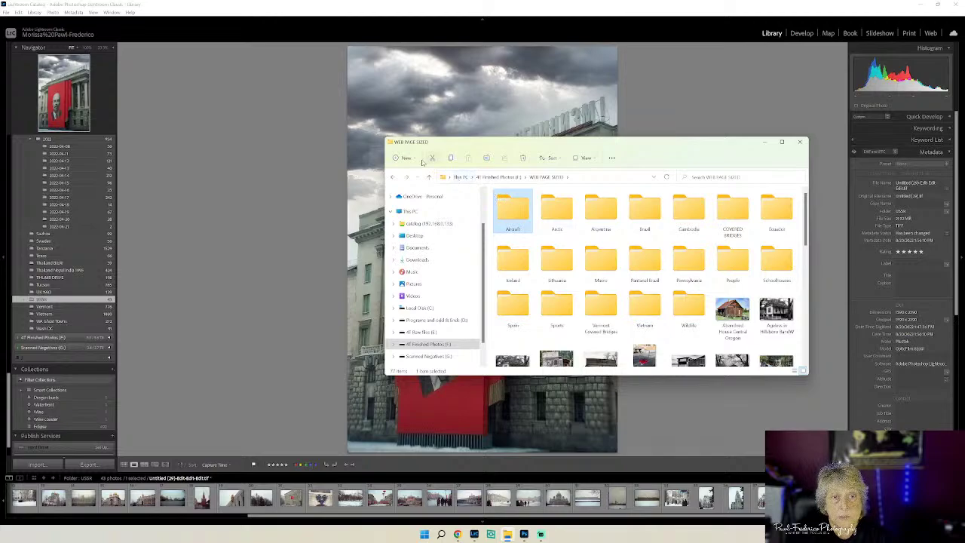
{"action": "left_click", "coordinate": [411, 162]}
{"action": "left_click", "coordinate": [412, 175]}
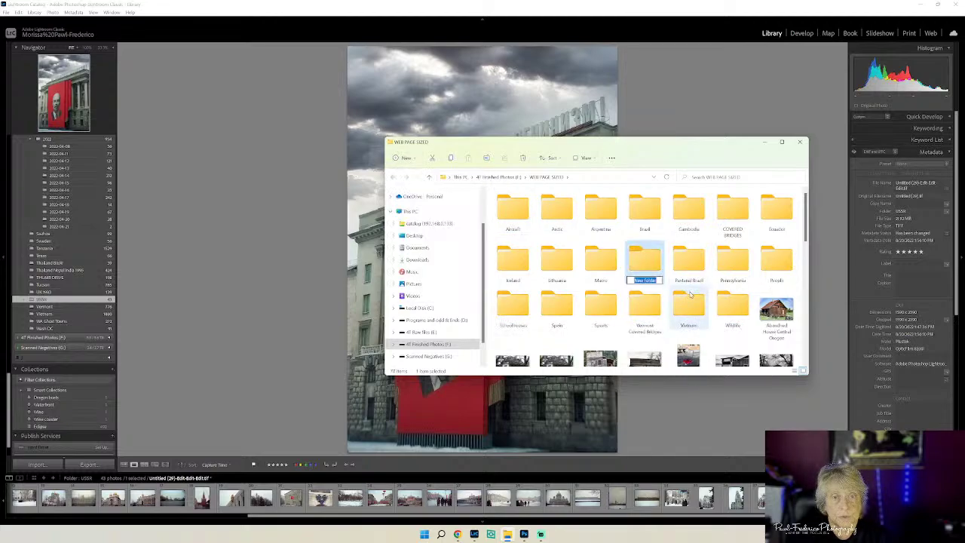
{"action": "type", "text": "U"}
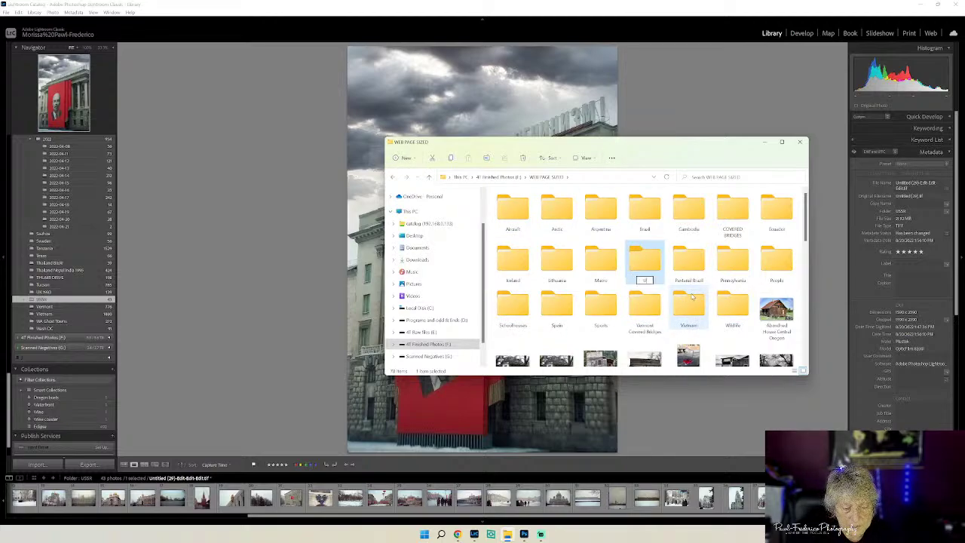
{"action": "type", "text": "SSR"}
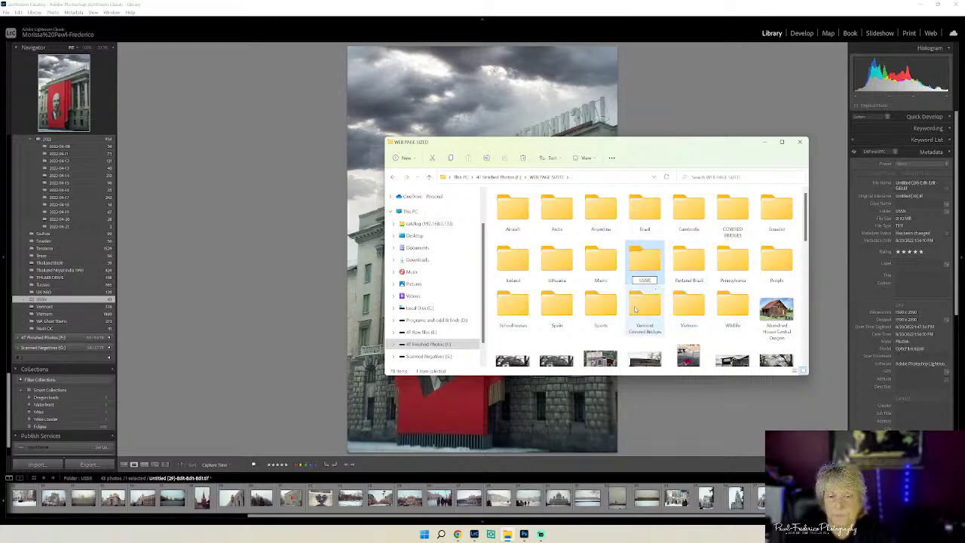
{"action": "left_click", "coordinate": [614, 341]}
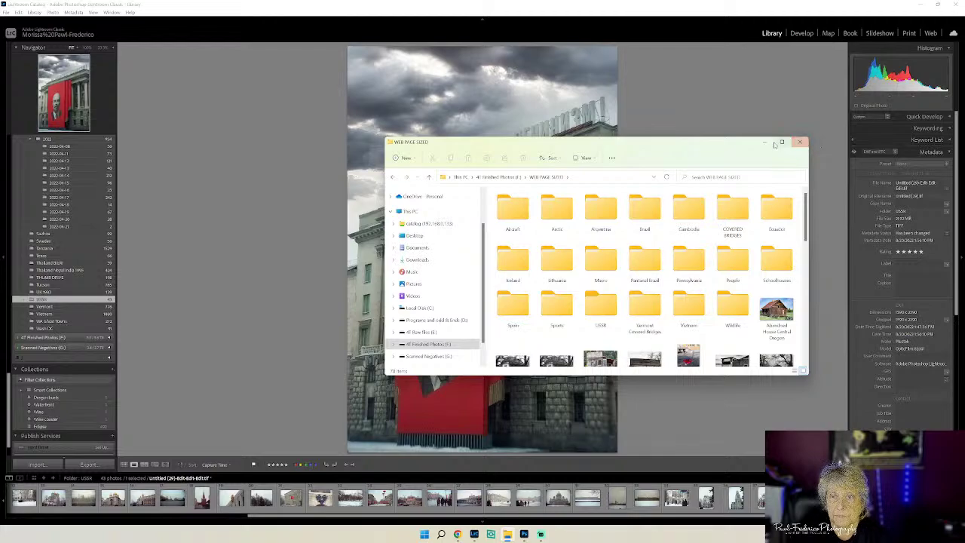
{"action": "left_click", "coordinate": [801, 142]}
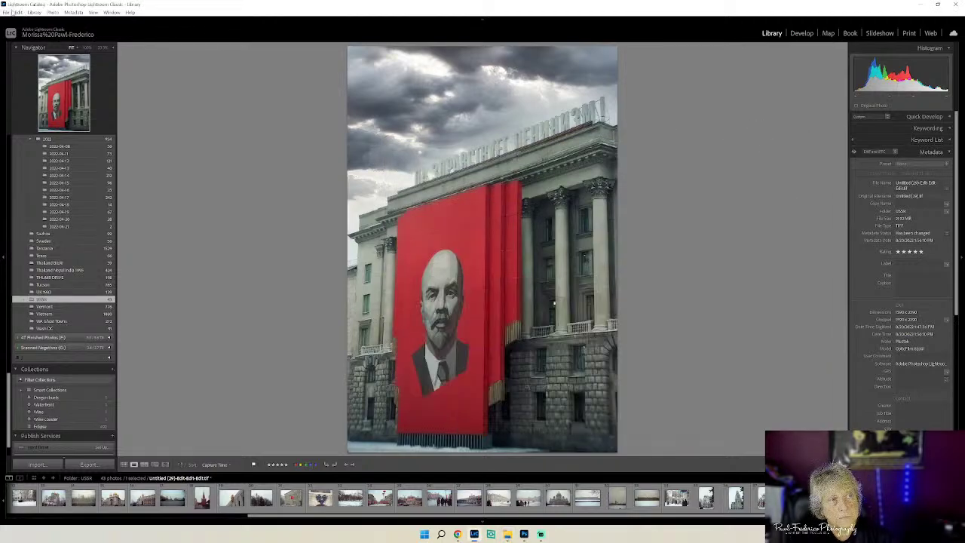
- Open the Export dialog and set the custom file name to 'Lenin'
{"action": "left_click", "coordinate": [6, 13]}
{"action": "left_click", "coordinate": [17, 119]}
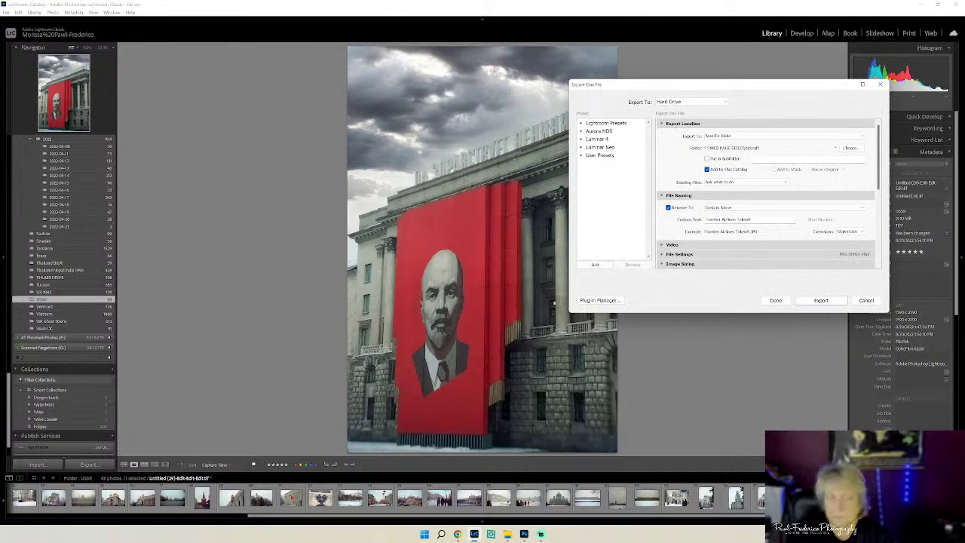
{"action": "triple_click", "coordinate": [728, 219]}
{"action": "type", "text": "Lenin"}
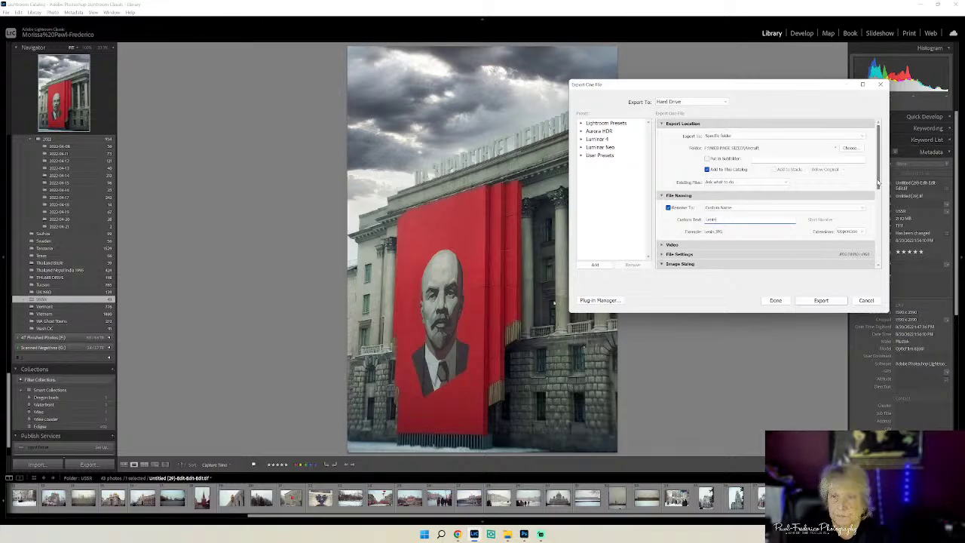
- Set the export destination to the USSR folder inside WEB PAGE SIZED
{"action": "left_click", "coordinate": [851, 149]}
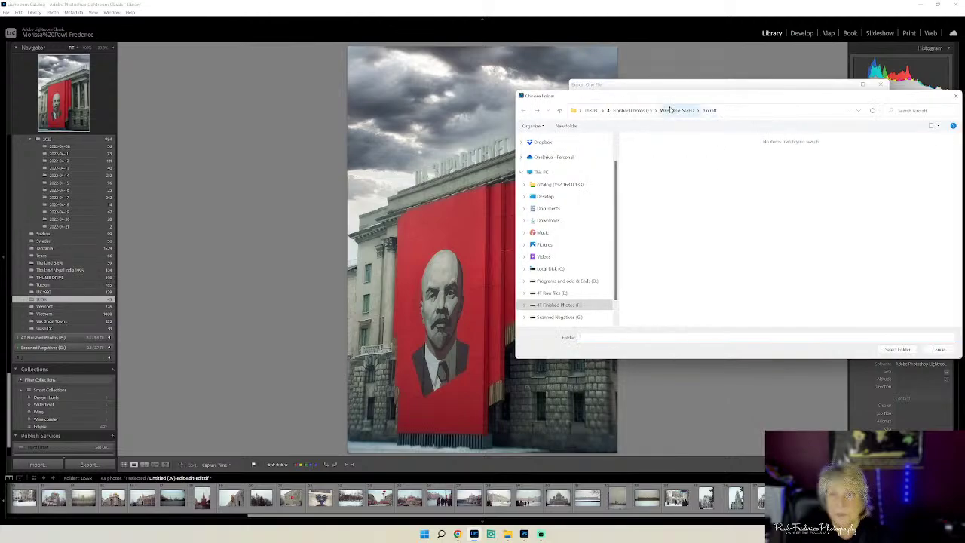
{"action": "left_click", "coordinate": [670, 110]}
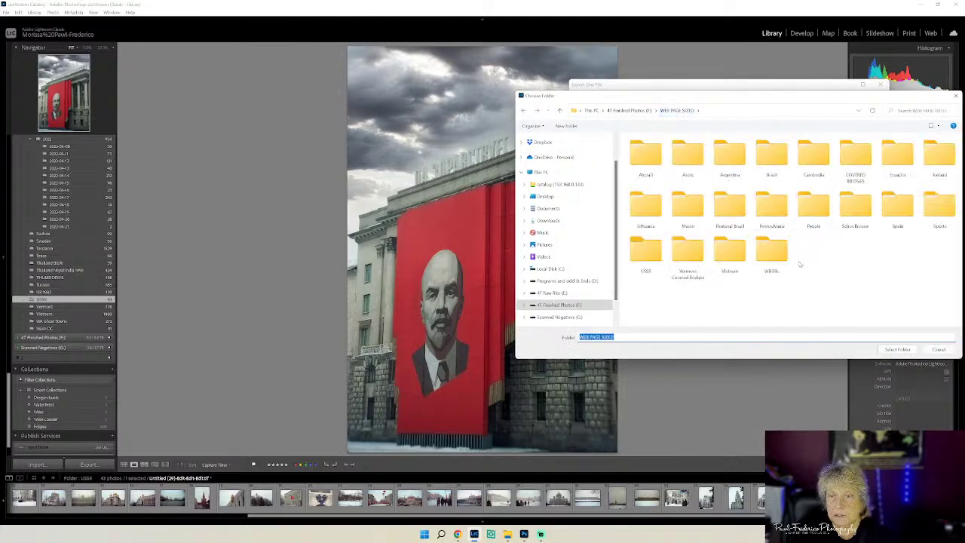
{"action": "left_click", "coordinate": [646, 265]}
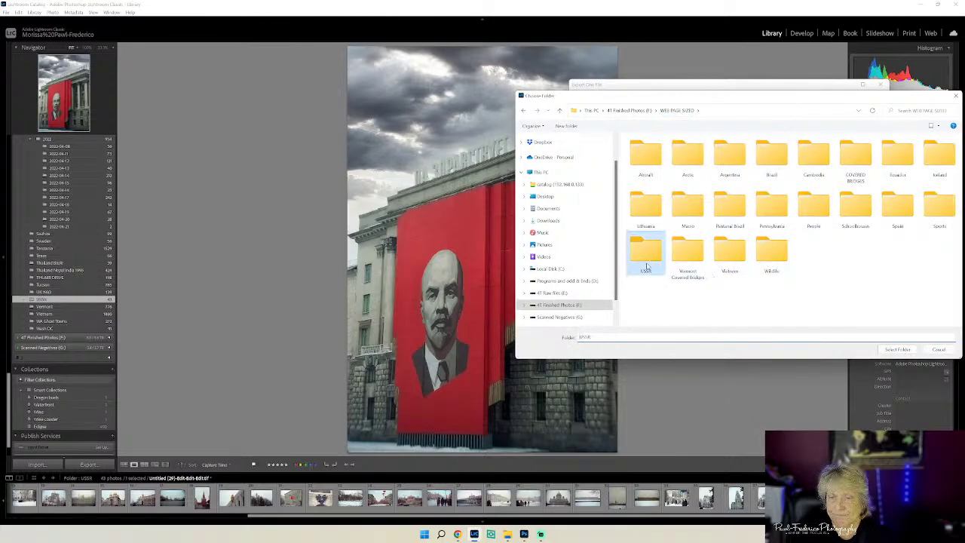
{"action": "left_click", "coordinate": [897, 349]}
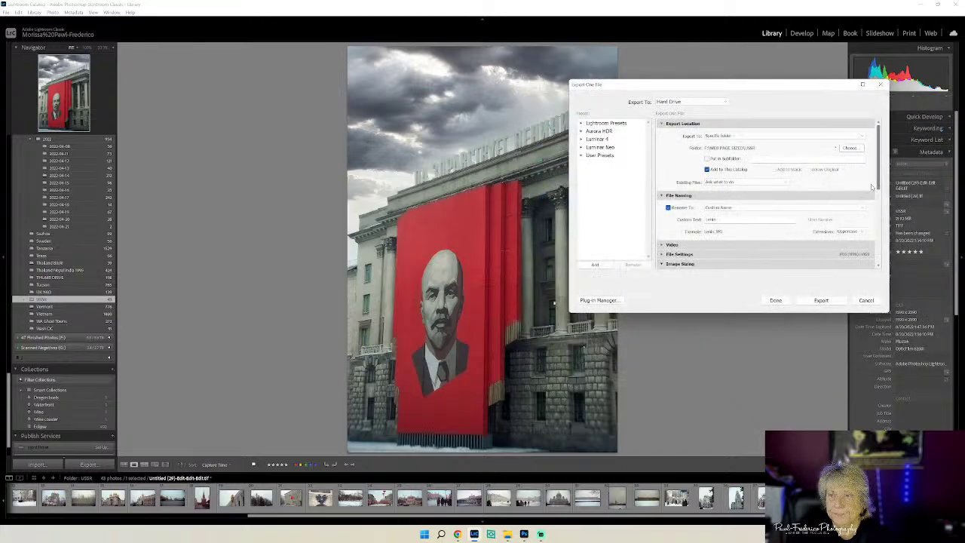
- Apply the White Logo right watermark, export, and view the folder's photos as thumbnails
{"action": "left_click_drag", "start_coordinate": [878, 182], "coordinate": [878, 263]}
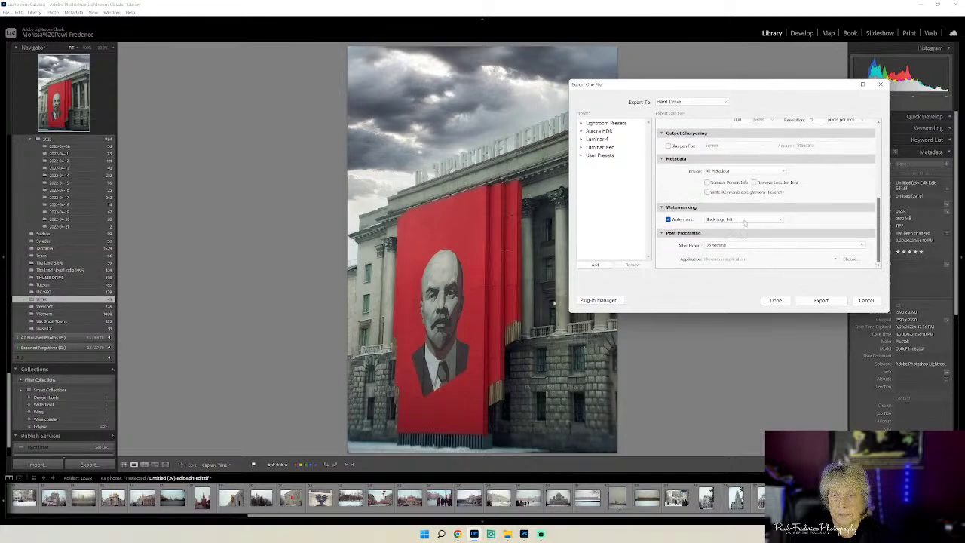
{"action": "left_click", "coordinate": [777, 220]}
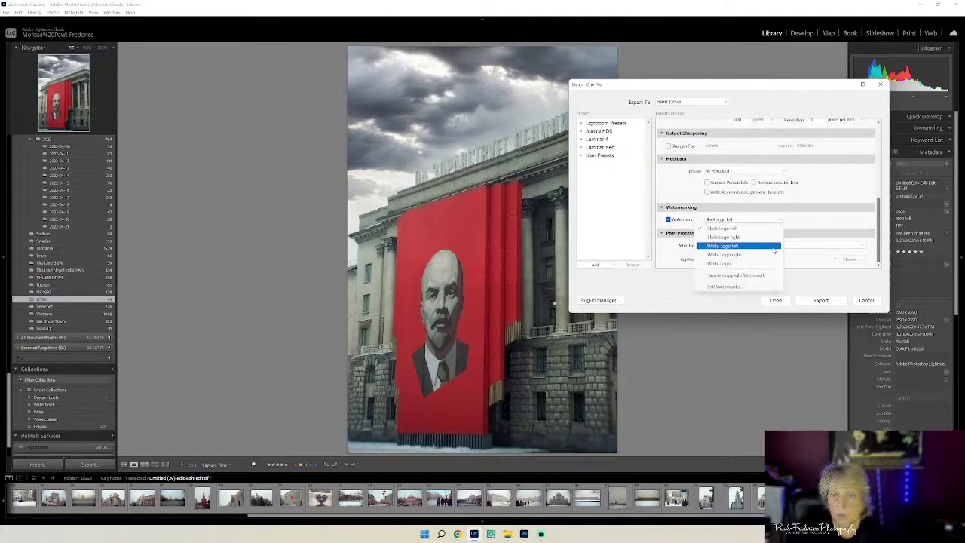
{"action": "left_click", "coordinate": [774, 255]}
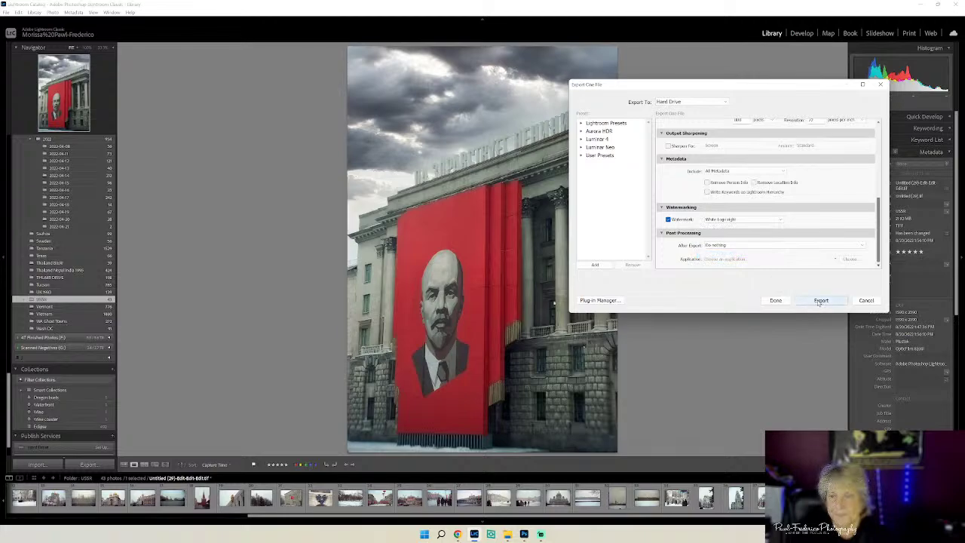
{"action": "left_click", "coordinate": [820, 301]}
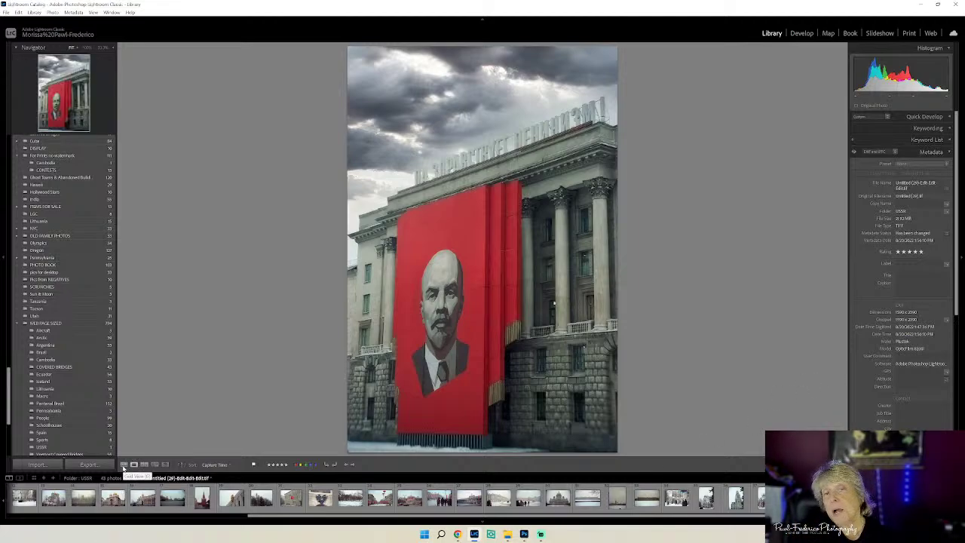
{"action": "left_click", "coordinate": [124, 466]}
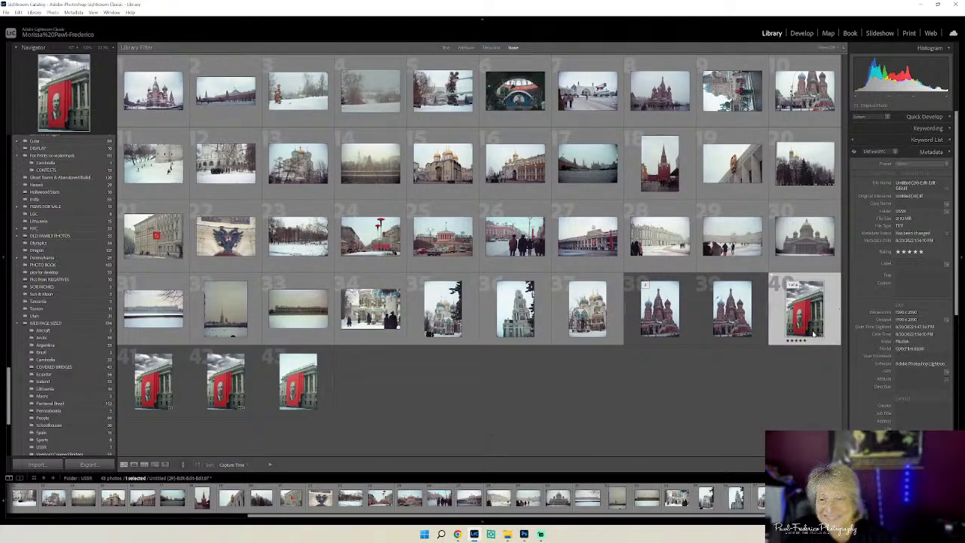
- Open St Basil's Cathedral photo 39 in Loupe and compare it with the unedited version
{"action": "left_click", "coordinate": [727, 321]}
{"action": "double_click", "coordinate": [727, 321]}
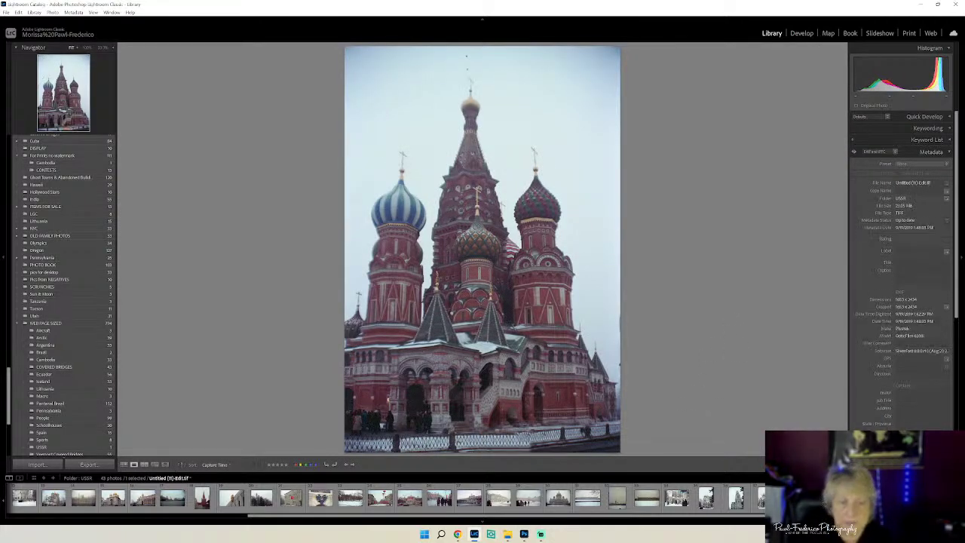
{"action": "key", "text": "Left"}
{"action": "key", "text": "Right"}
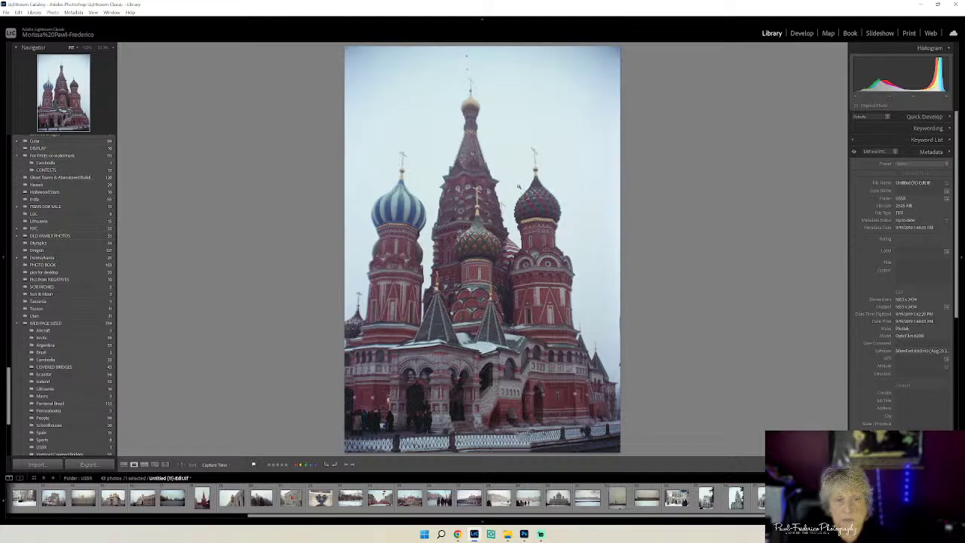
- Send the photo to Adobe Photoshop 2022, then quit Photoshop without saving
{"action": "right_click", "coordinate": [518, 185]}
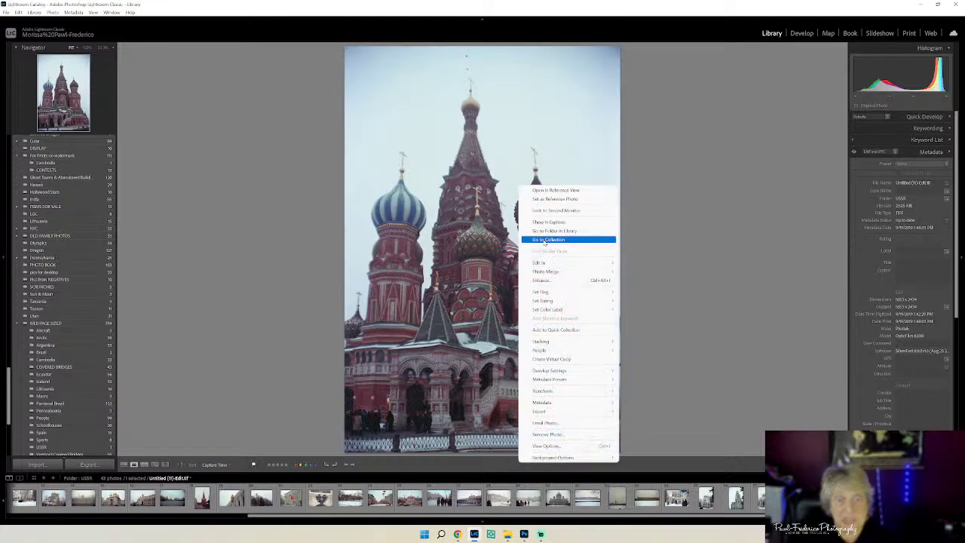
{"action": "mouse_move", "coordinate": [548, 264]}
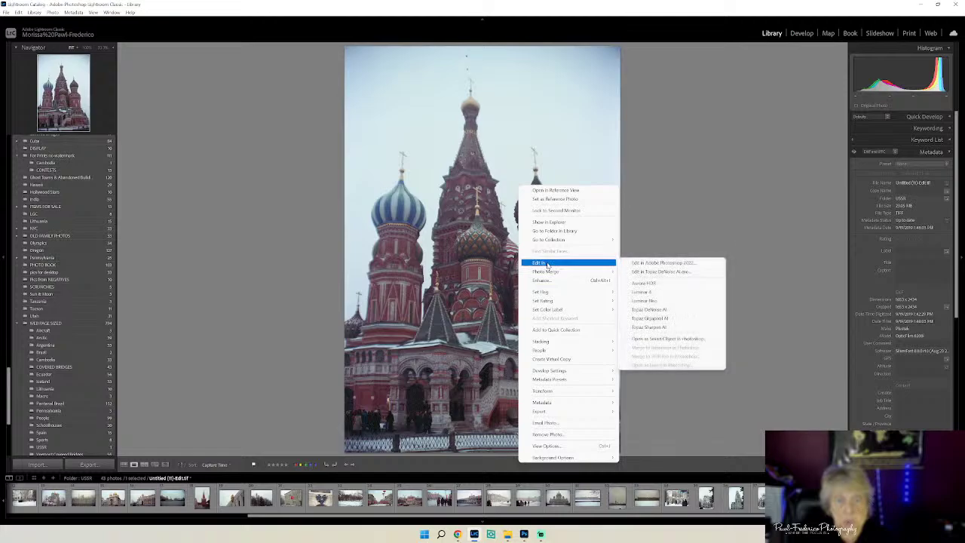
{"action": "left_click", "coordinate": [656, 262]}
{"action": "left_click", "coordinate": [624, 305]}
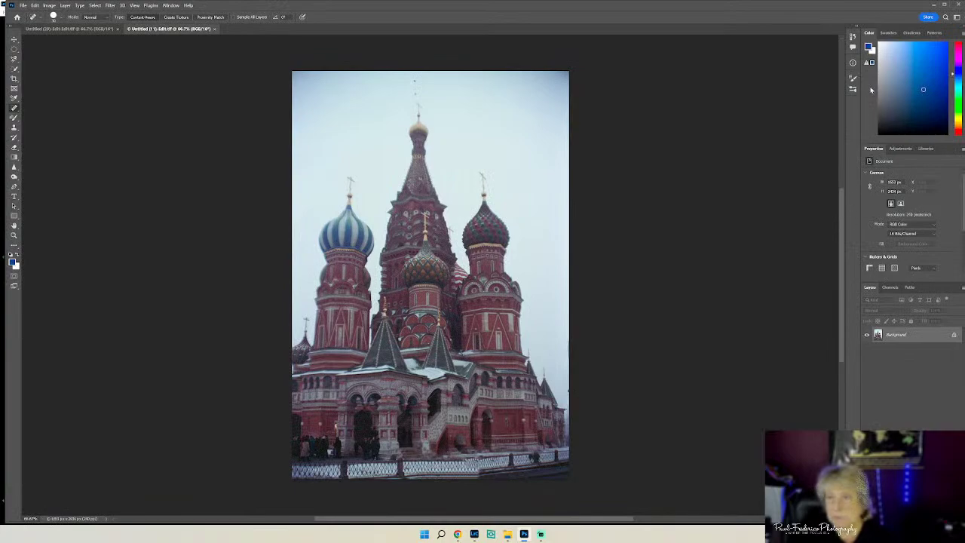
{"action": "left_click", "coordinate": [957, 5]}
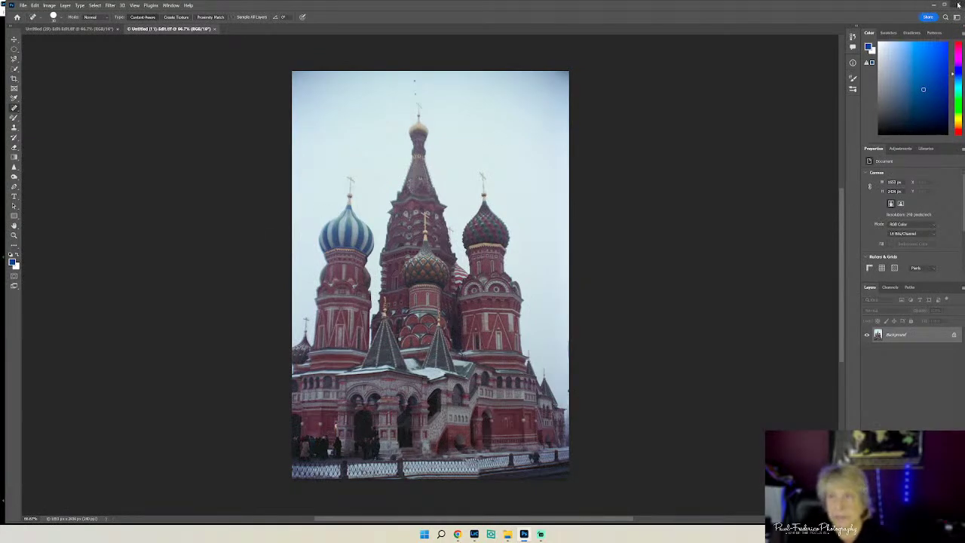
{"action": "left_click", "coordinate": [507, 198]}
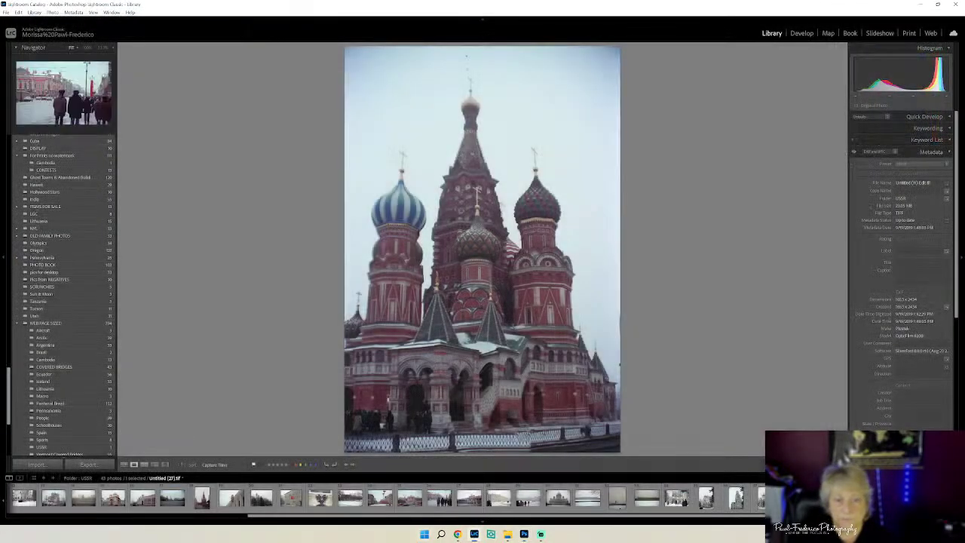
- Edit a copy with Lightroom adjustments in Luminar Neo
{"action": "right_click", "coordinate": [424, 169]}
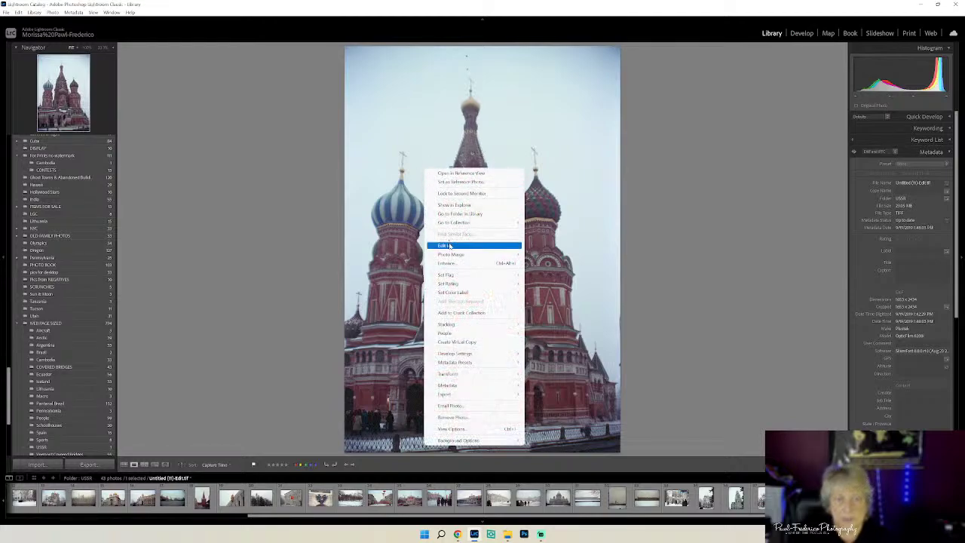
{"action": "mouse_move", "coordinate": [449, 246]}
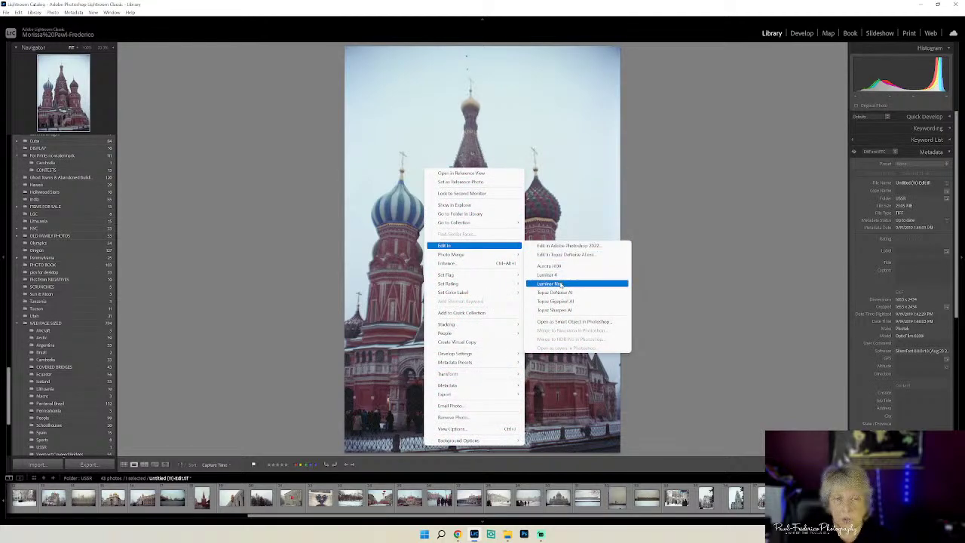
{"action": "left_click", "coordinate": [562, 285]}
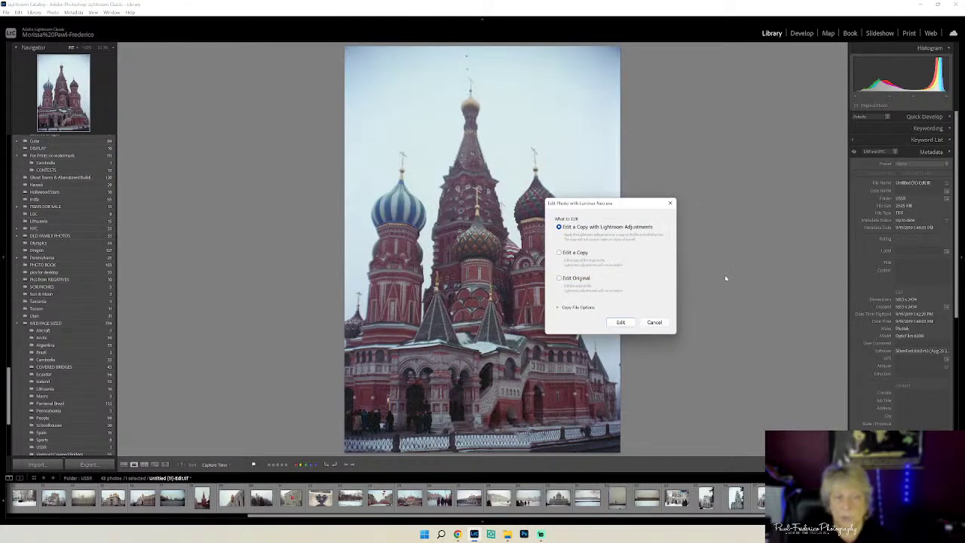
{"action": "left_click", "coordinate": [620, 324]}
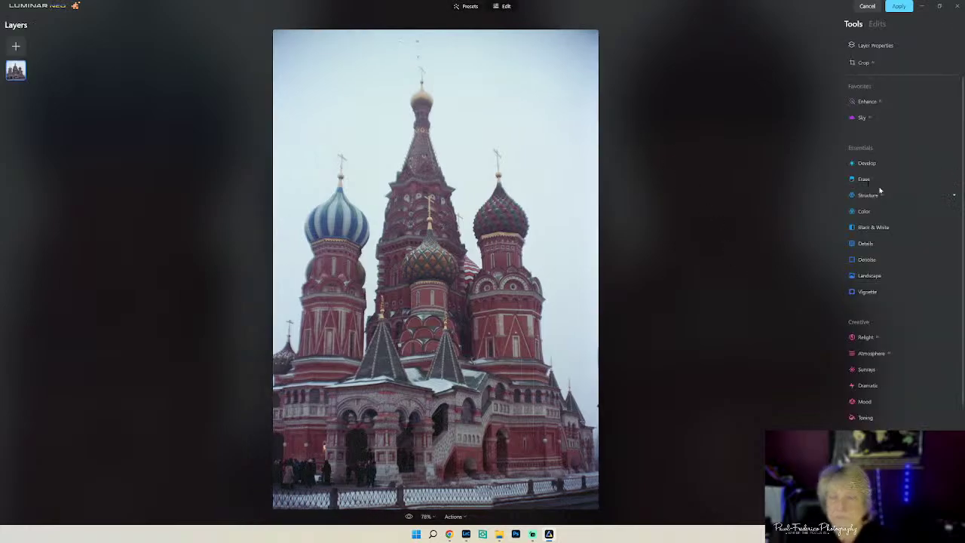
- In the Sky tool's Sky Selection thumbnails, choose Dramatic Sky 3 as the replacement sky
{"action": "left_click", "coordinate": [861, 117]}
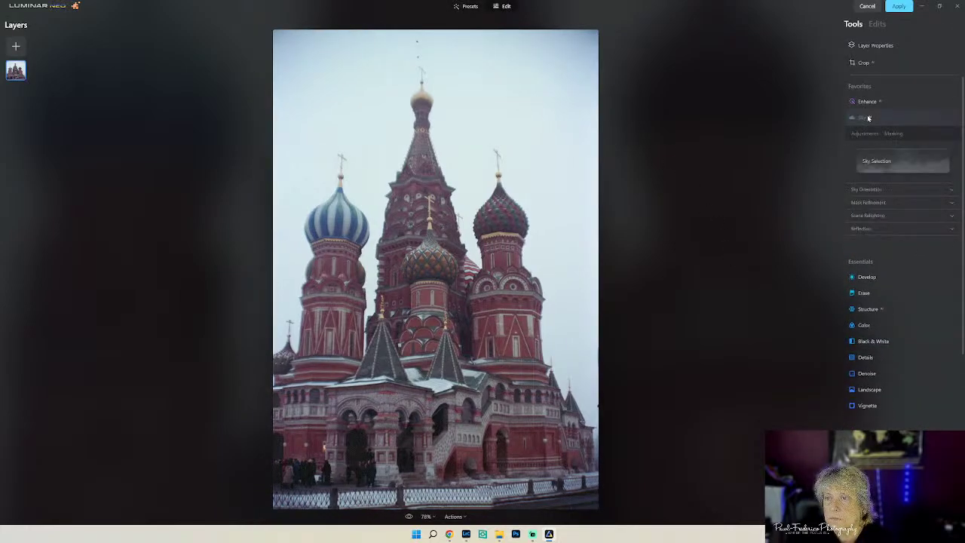
{"action": "left_click", "coordinate": [895, 162]}
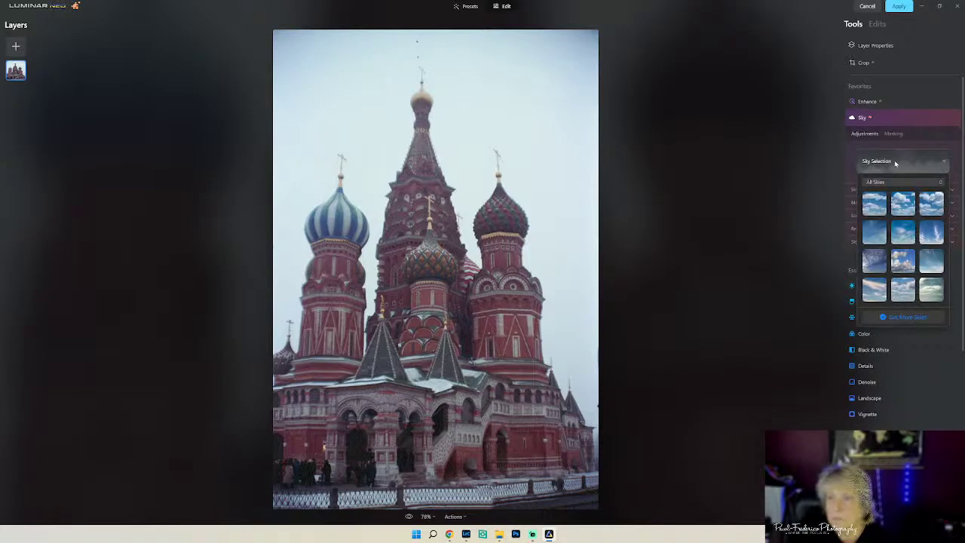
{"action": "scroll", "coordinate": [928, 257], "scroll_direction": "down", "scroll_amount": 5}
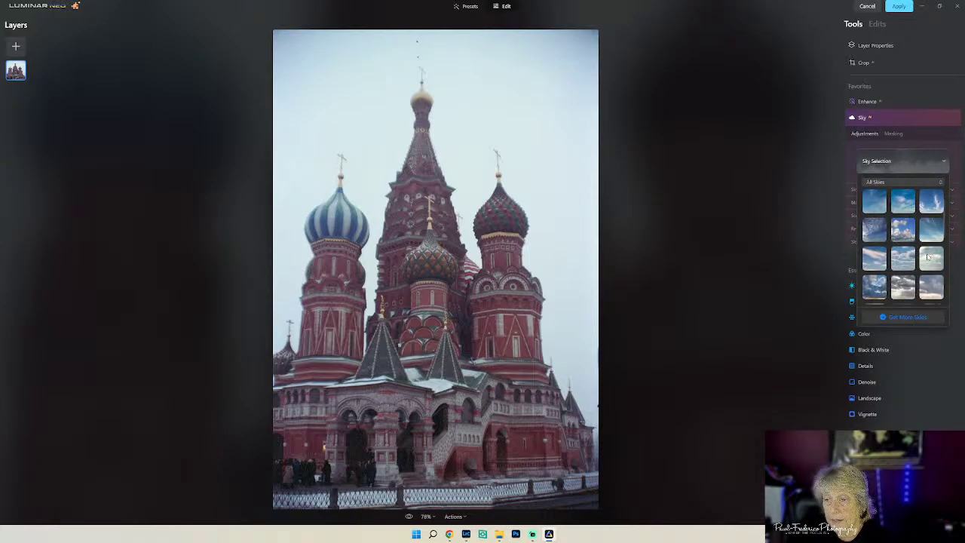
{"action": "scroll", "coordinate": [928, 257], "scroll_direction": "down", "scroll_amount": 4}
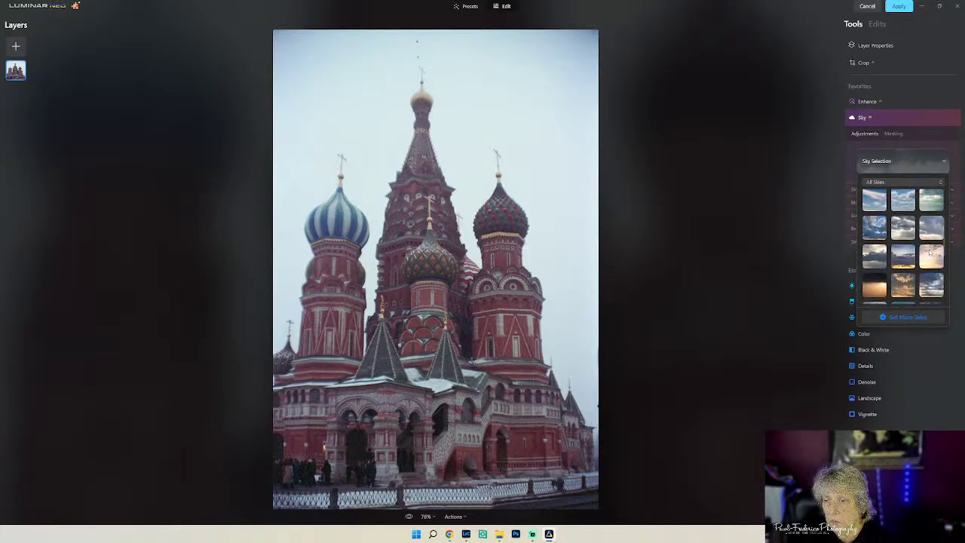
{"action": "scroll", "coordinate": [929, 249], "scroll_direction": "down", "scroll_amount": 5}
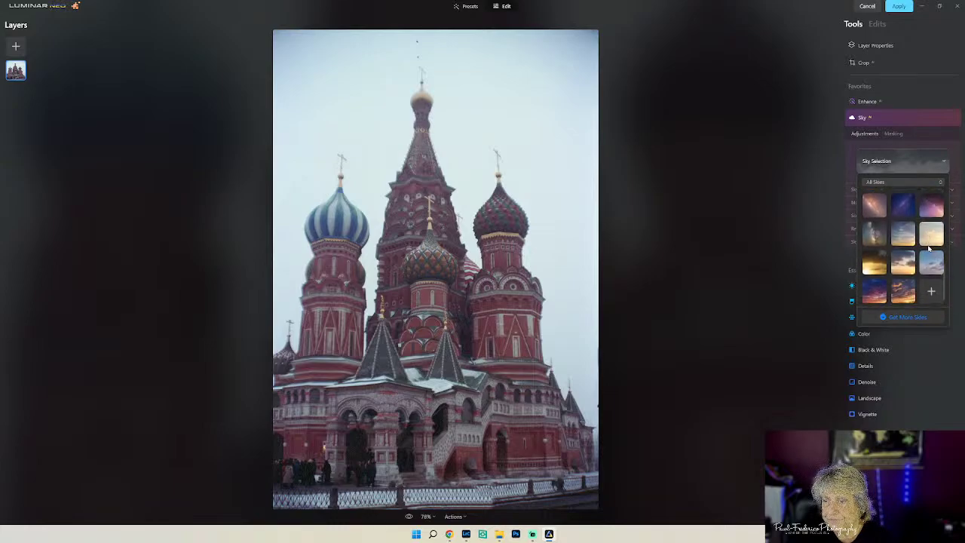
{"action": "scroll", "coordinate": [928, 249], "scroll_direction": "up", "scroll_amount": 5}
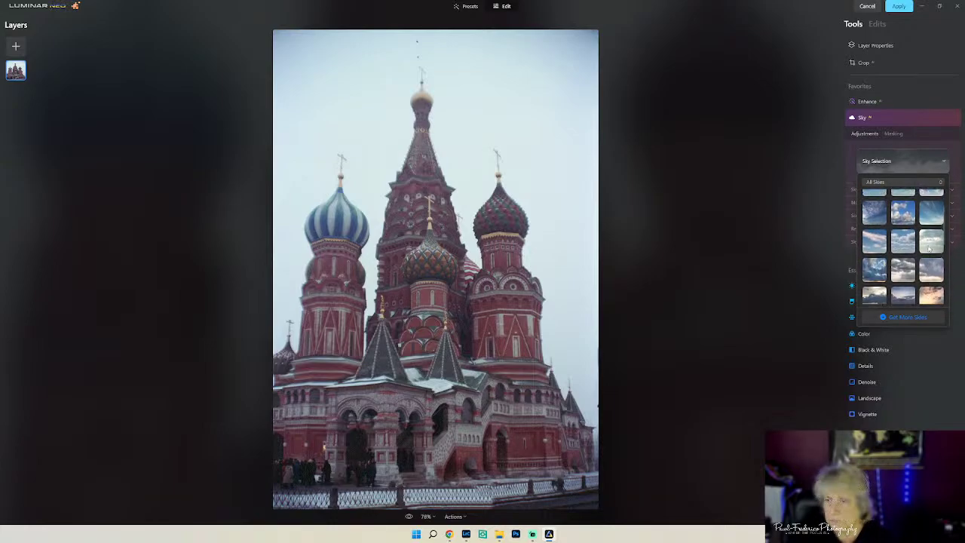
{"action": "left_click", "coordinate": [899, 269]}
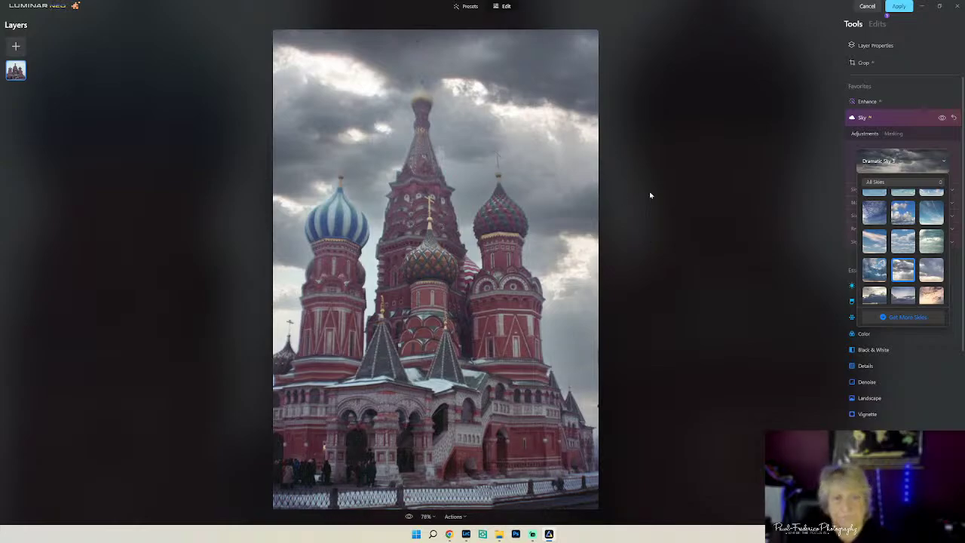
{"action": "left_click", "coordinate": [941, 161]}
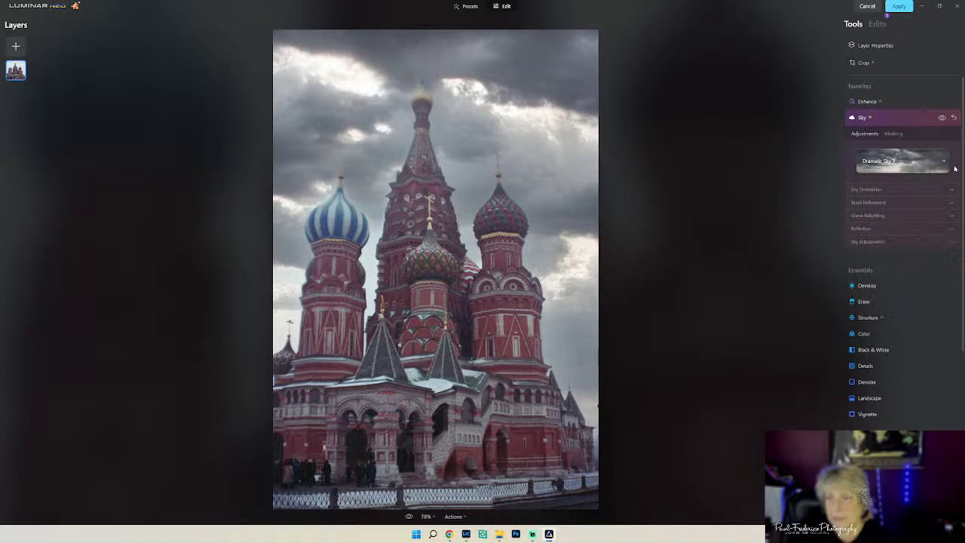
- Refine the sky mask: Close Gaps 34, raise Fix Details, Global 45
{"action": "left_click", "coordinate": [883, 243]}
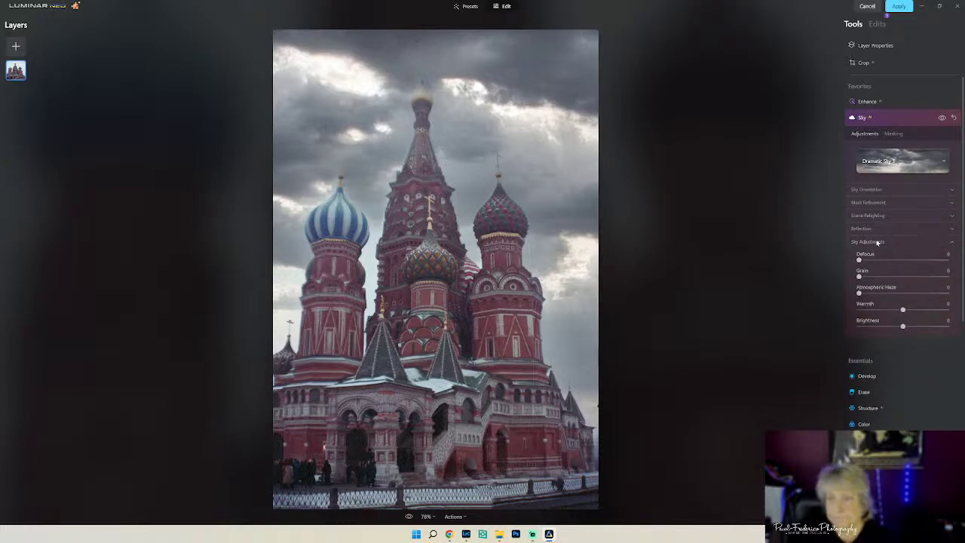
{"action": "left_click", "coordinate": [876, 229]}
{"action": "left_click", "coordinate": [875, 219]}
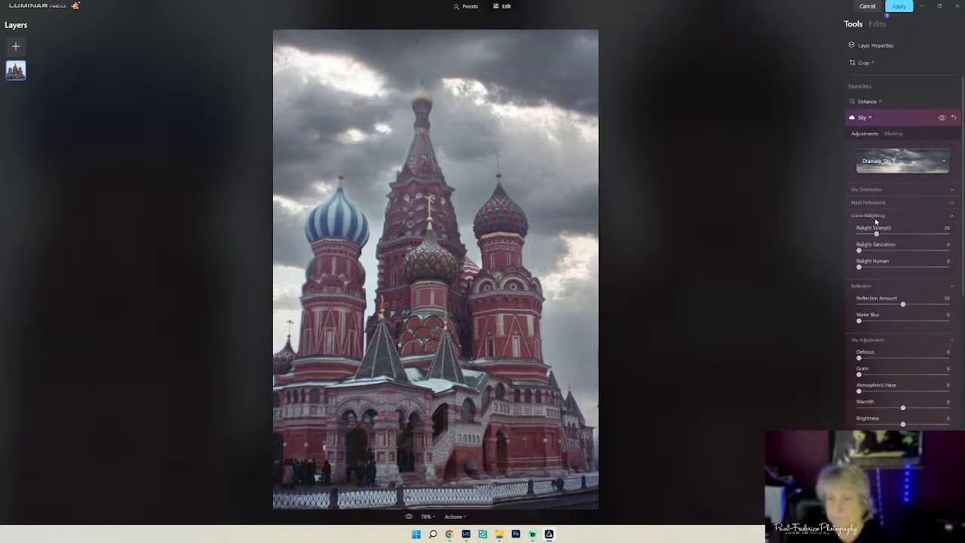
{"action": "left_click", "coordinate": [872, 204]}
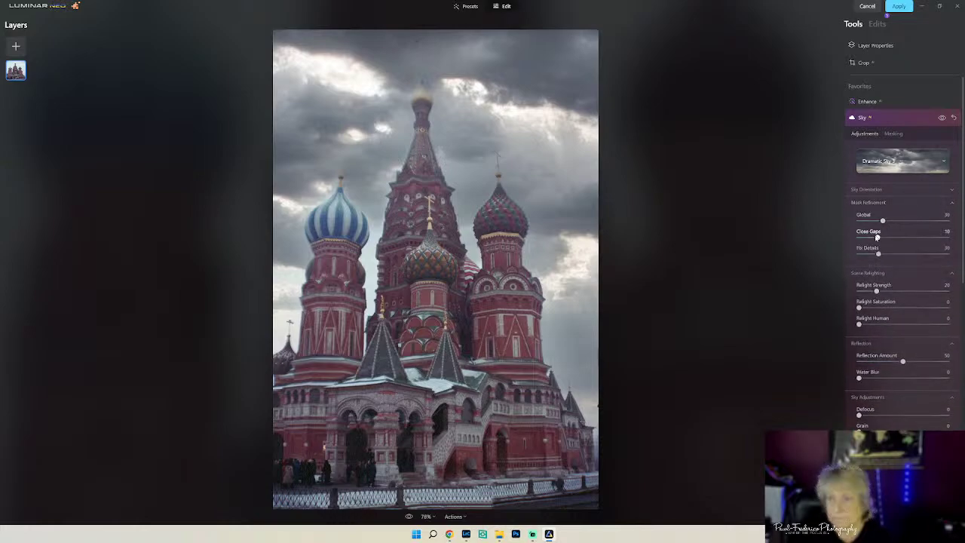
{"action": "left_click_drag", "start_coordinate": [877, 238], "coordinate": [921, 250]}
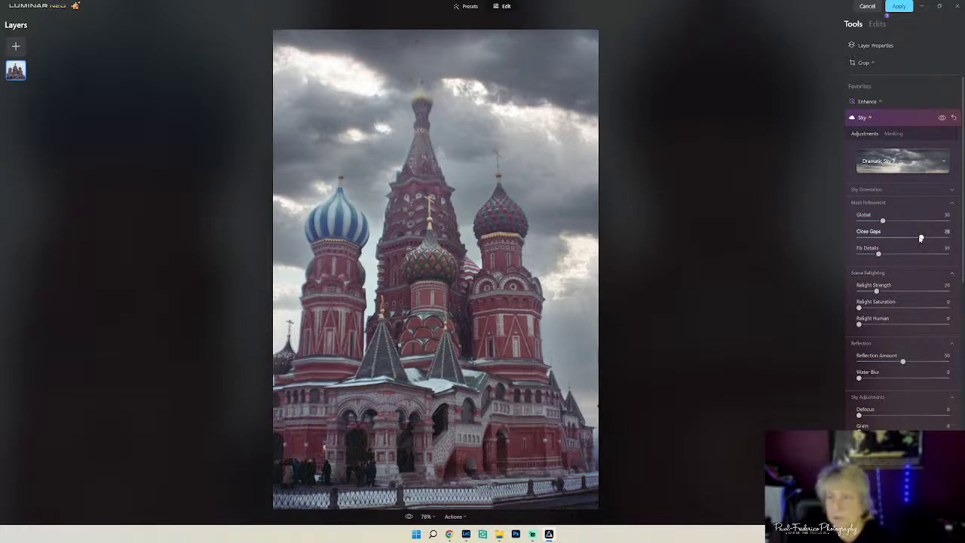
{"action": "left_click_drag", "start_coordinate": [920, 238], "coordinate": [933, 238]}
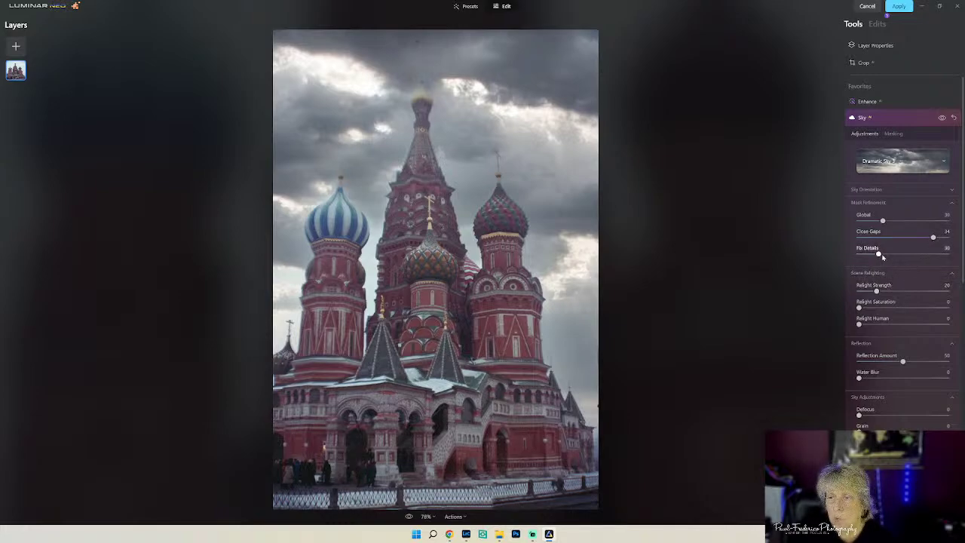
{"action": "left_click_drag", "start_coordinate": [882, 257], "coordinate": [906, 254]}
{"action": "left_click_drag", "start_coordinate": [883, 220], "coordinate": [897, 223]}
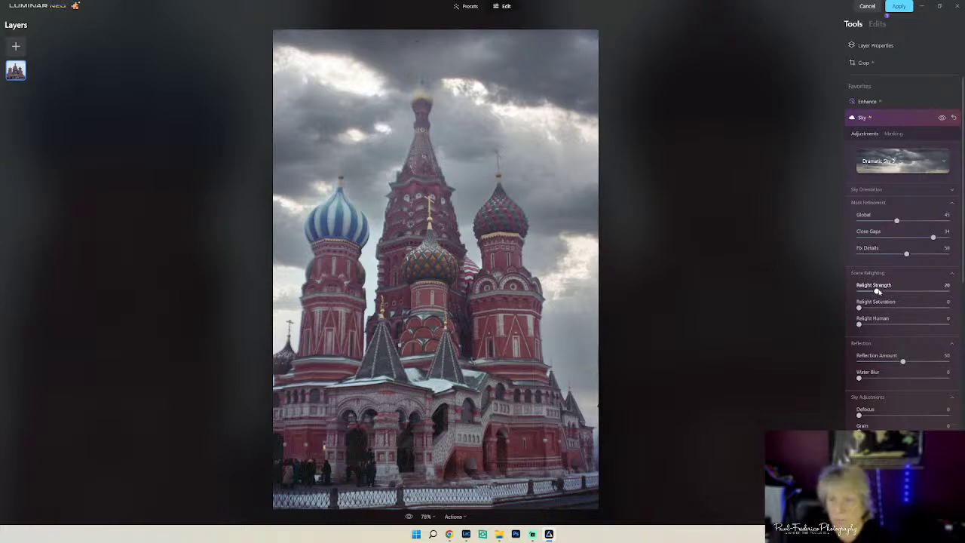
- Raise Scene Relighting Strength to 36 and collapse the Sky tool
{"action": "left_click_drag", "start_coordinate": [877, 291], "coordinate": [891, 308]}
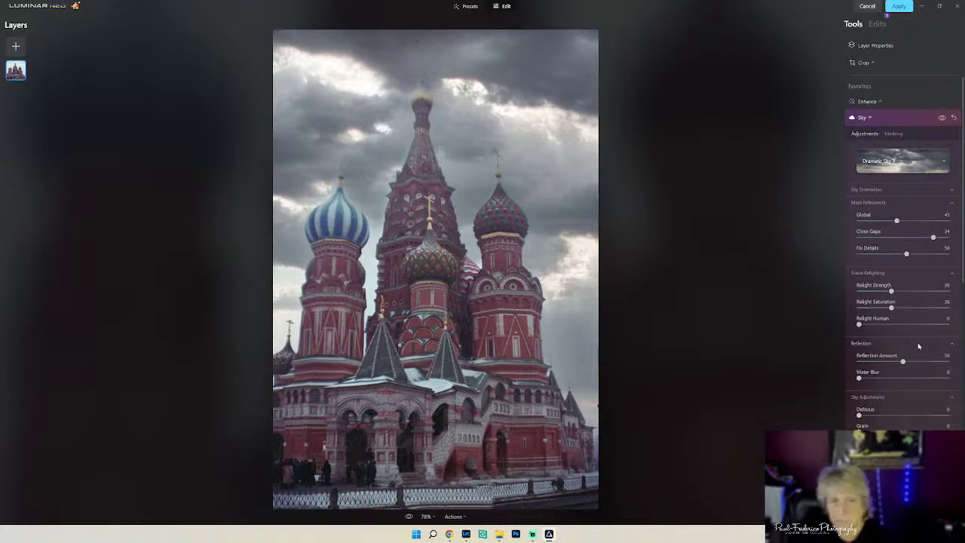
{"action": "scroll", "coordinate": [917, 345], "scroll_direction": "down", "scroll_amount": 3}
{"action": "scroll", "coordinate": [898, 315], "scroll_direction": "up", "scroll_amount": 3}
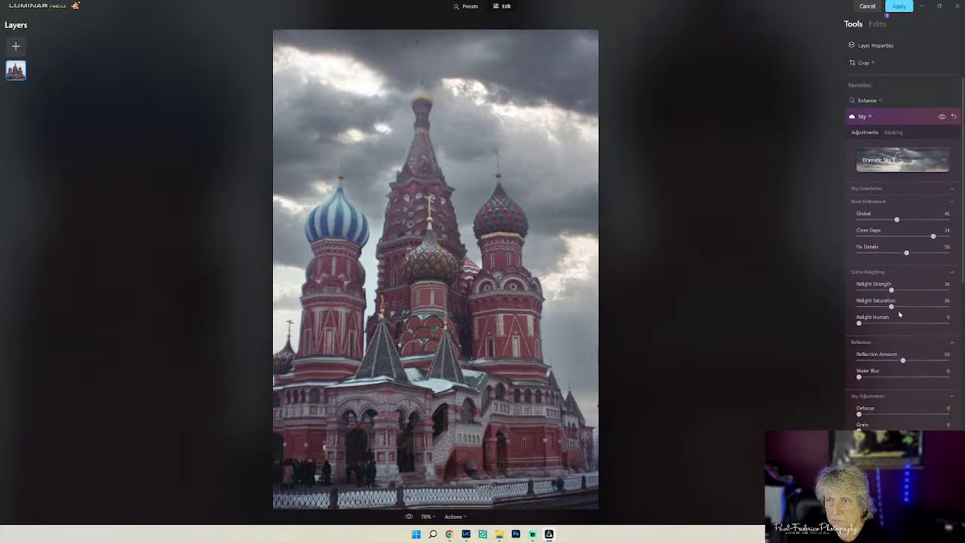
{"action": "left_click", "coordinate": [900, 117]}
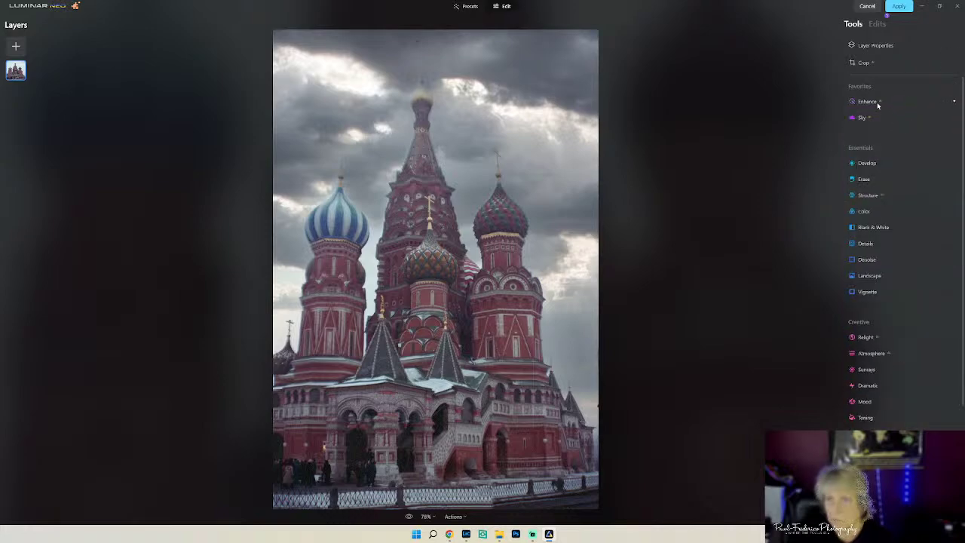
- In Enhance, try and reset Sky Enhancer, then raise Accent to about 42
{"action": "left_click", "coordinate": [877, 106]}
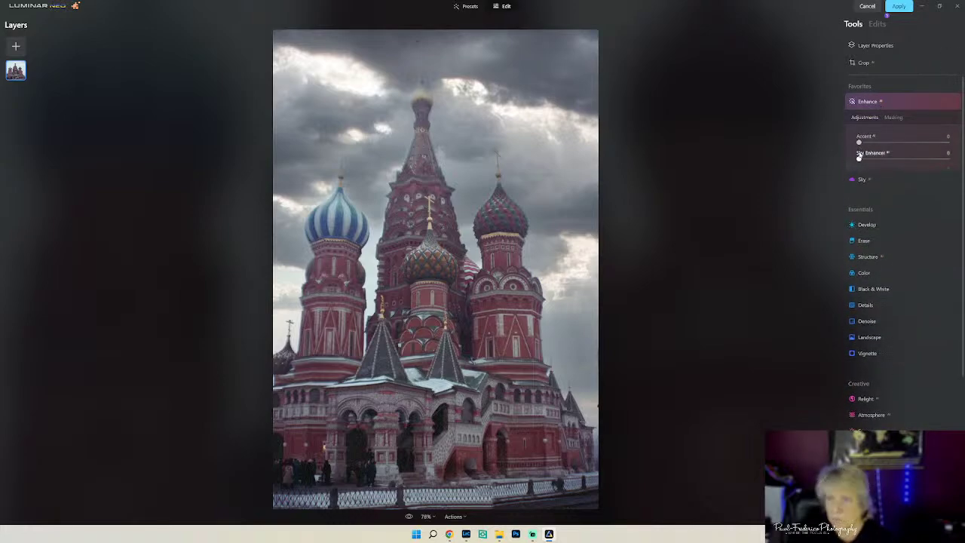
{"action": "left_click_drag", "start_coordinate": [859, 158], "coordinate": [890, 164]}
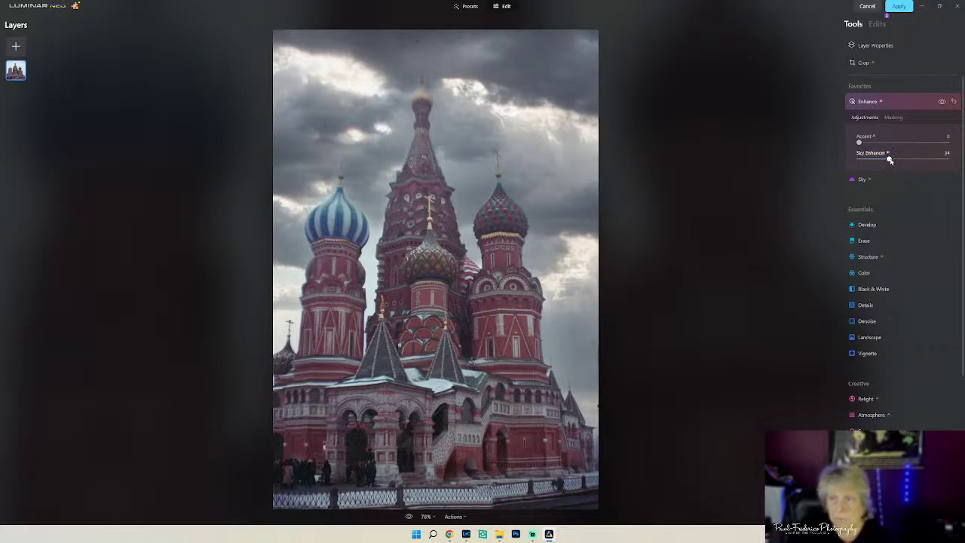
{"action": "double_click", "coordinate": [888, 158]}
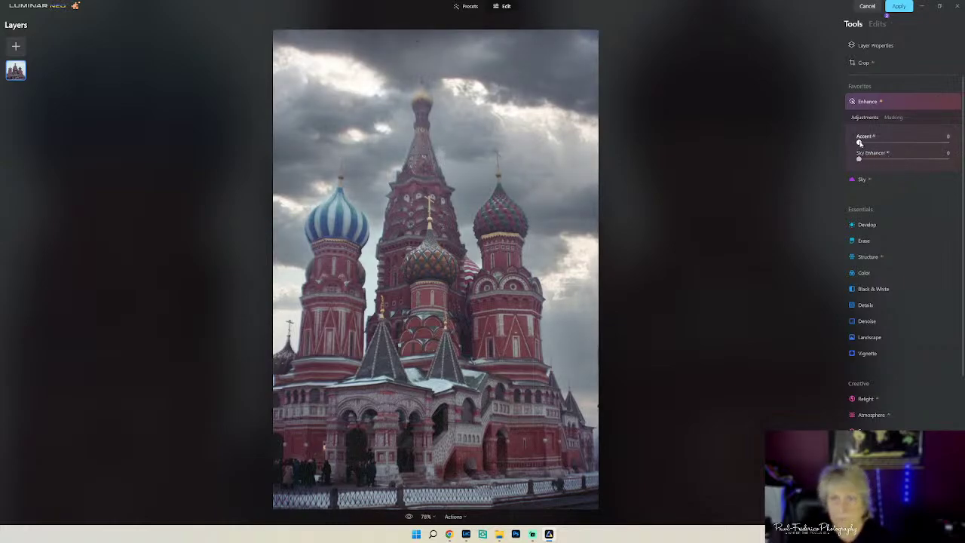
{"action": "left_click_drag", "start_coordinate": [859, 143], "coordinate": [894, 160]}
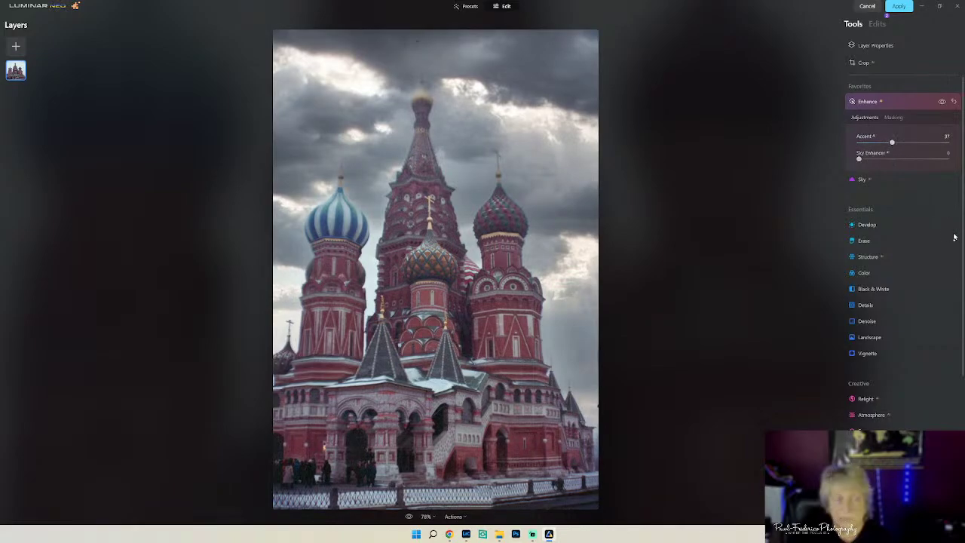
{"action": "left_click", "coordinate": [910, 100]}
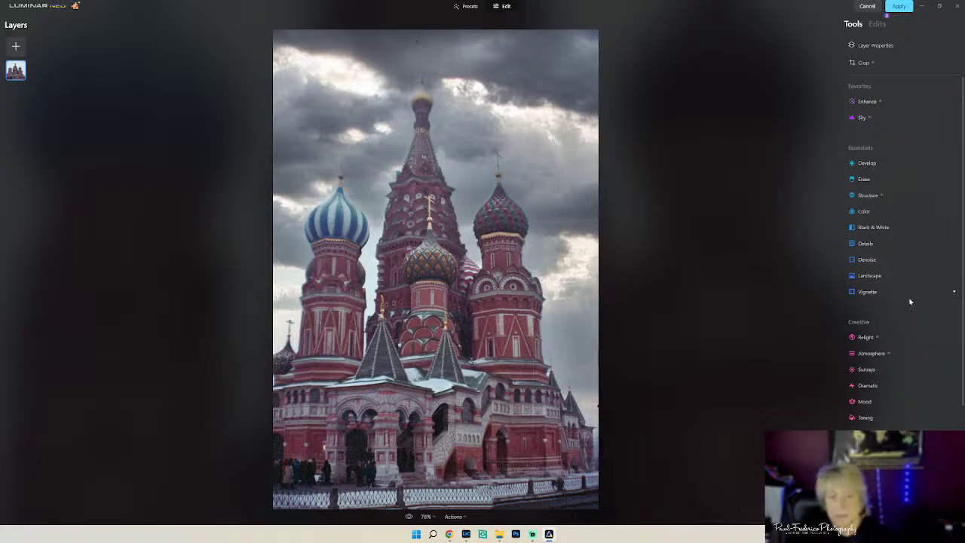
- Set Relight Brightness Near to 25 and Depth to 65, then apply the edits
{"action": "left_click", "coordinate": [874, 340]}
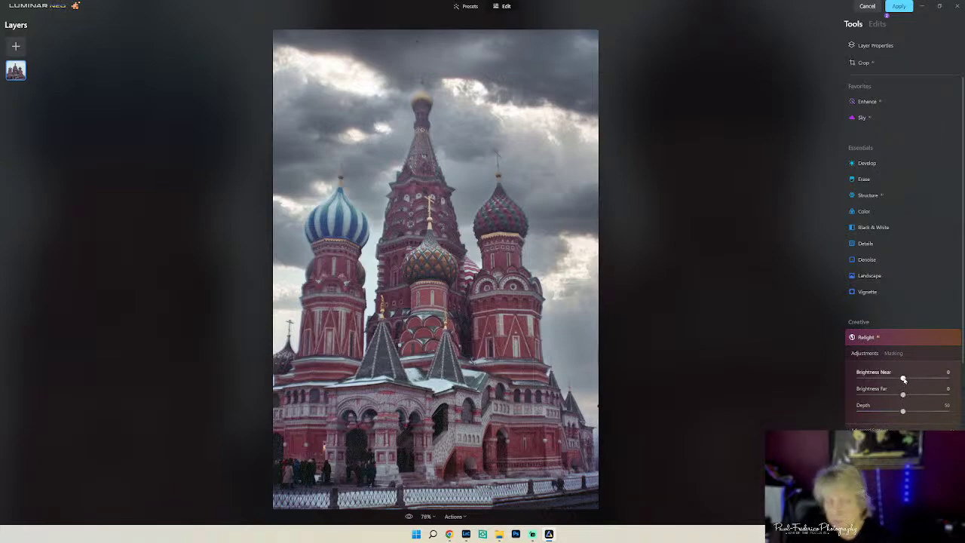
{"action": "left_click_drag", "start_coordinate": [904, 379], "coordinate": [917, 385]}
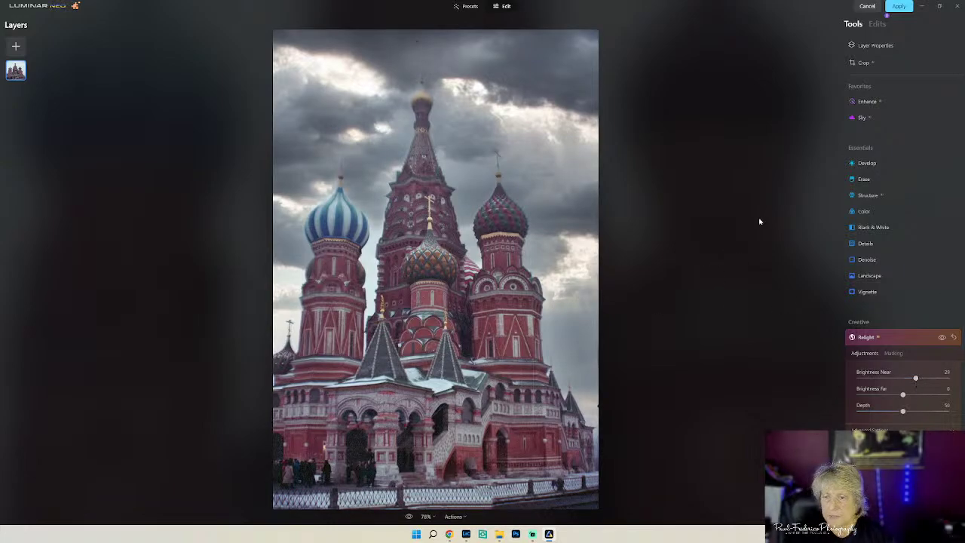
{"action": "left_click_drag", "start_coordinate": [903, 412], "coordinate": [917, 411]}
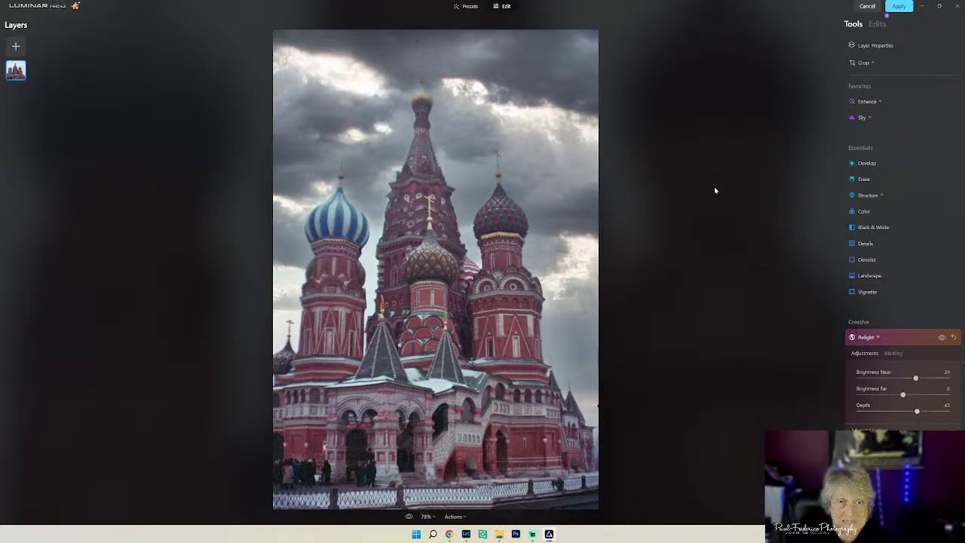
{"action": "left_click", "coordinate": [898, 6]}
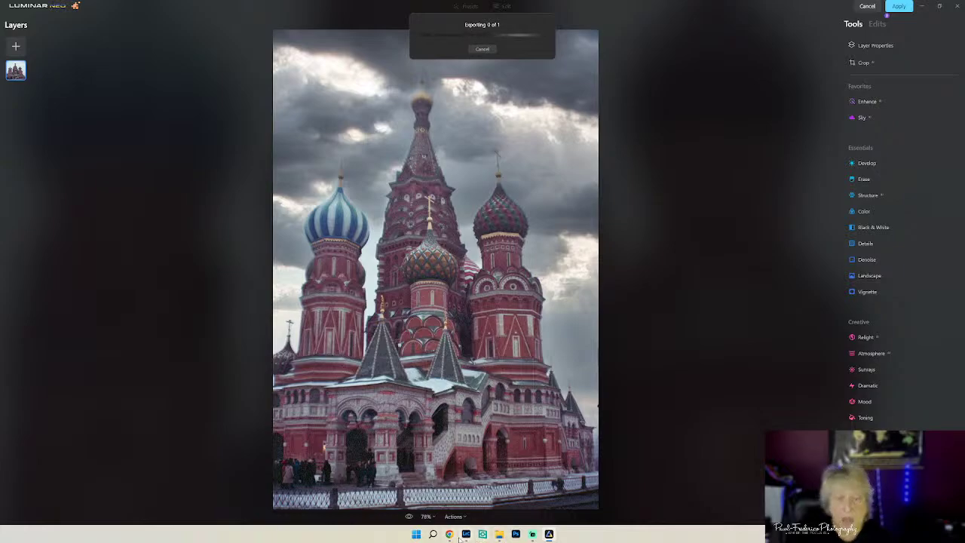
- Open a copy of the stormy-sky cathedral photo, with Lightroom adjustments, in Topaz DeNoise AI
{"action": "mouse_move", "coordinate": [466, 534]}
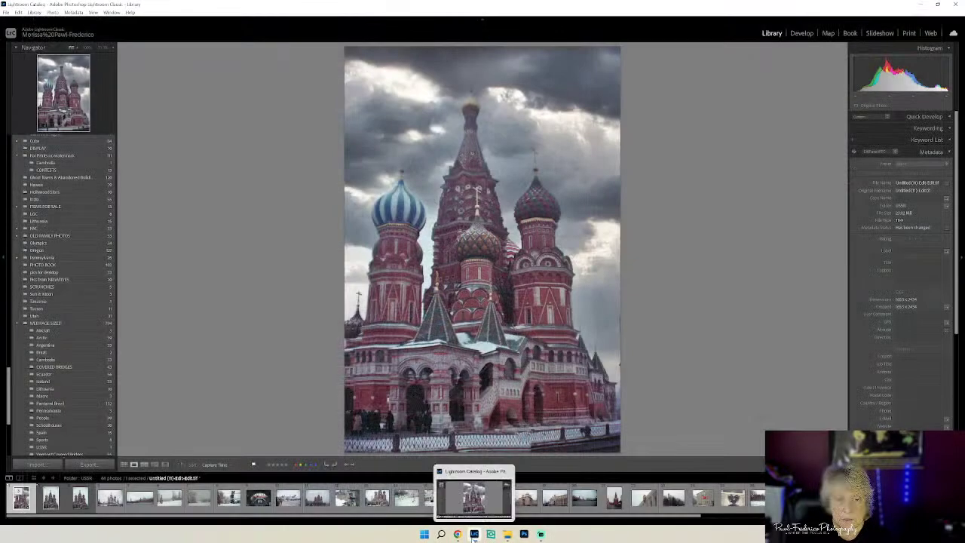
{"action": "right_click", "coordinate": [471, 164]}
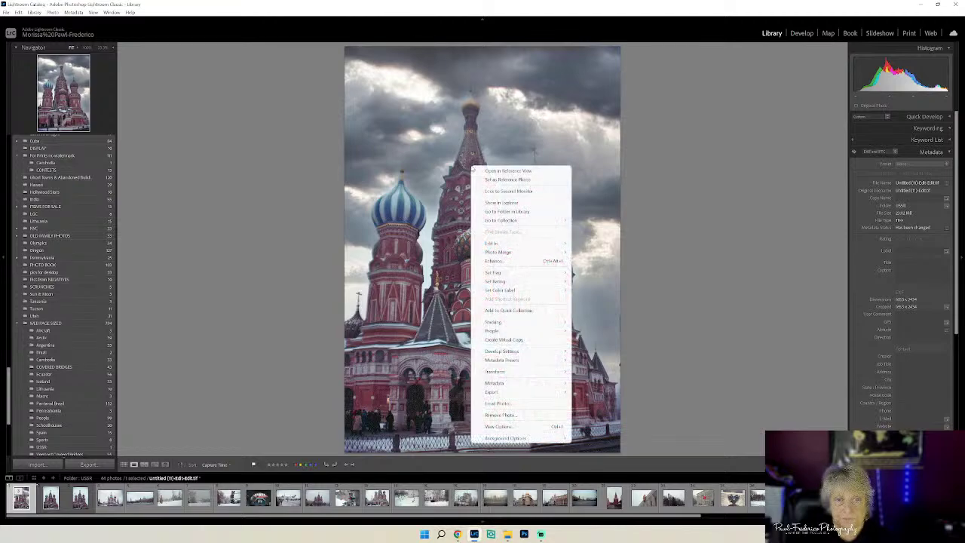
{"action": "mouse_move", "coordinate": [496, 245]}
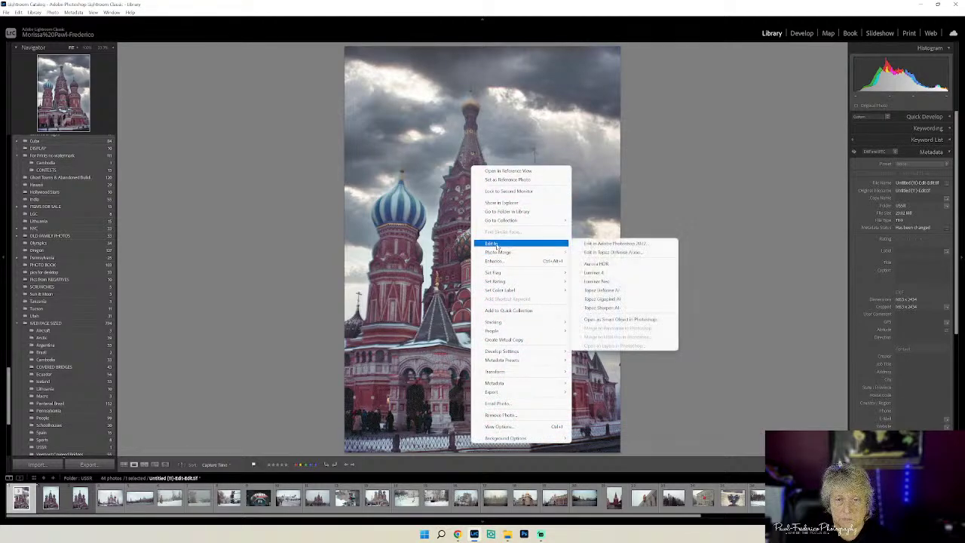
{"action": "left_click", "coordinate": [630, 292]}
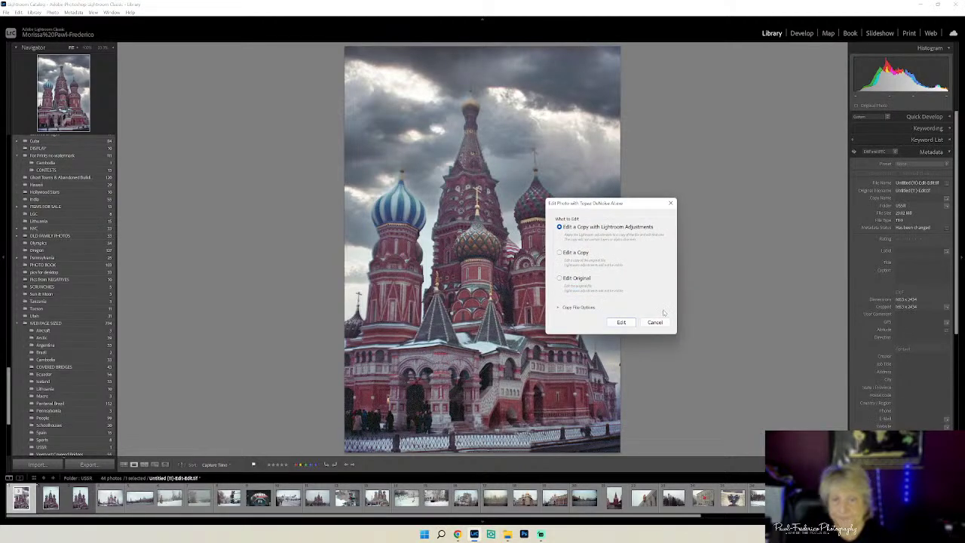
{"action": "left_click", "coordinate": [620, 323]}
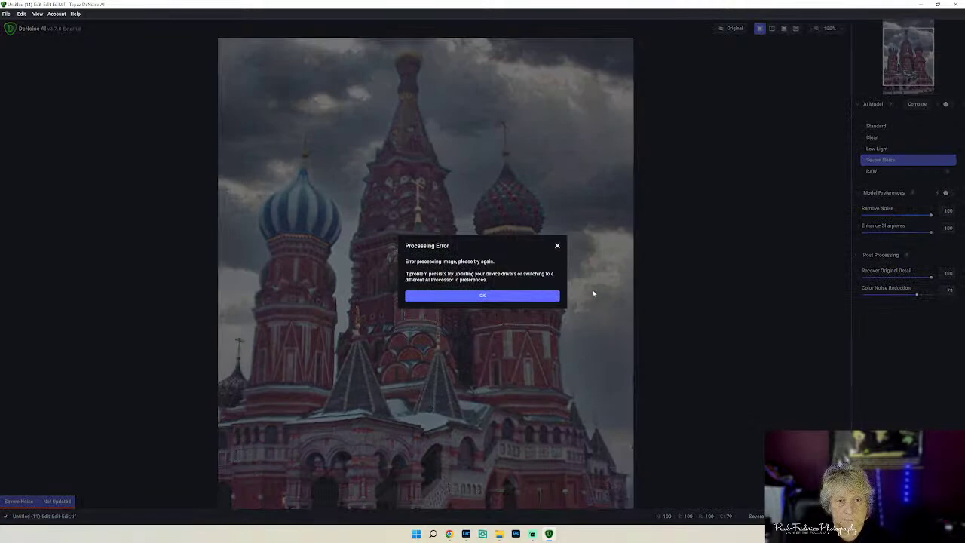
- Dismiss the Processing Error dialog and switch the AI model to Low Light
{"action": "left_click", "coordinate": [502, 297]}
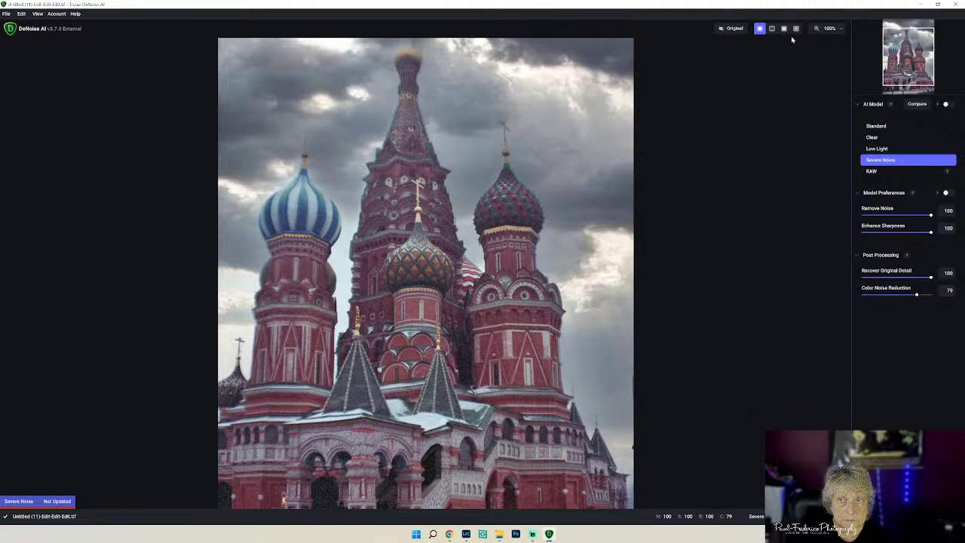
{"action": "left_click", "coordinate": [885, 150]}
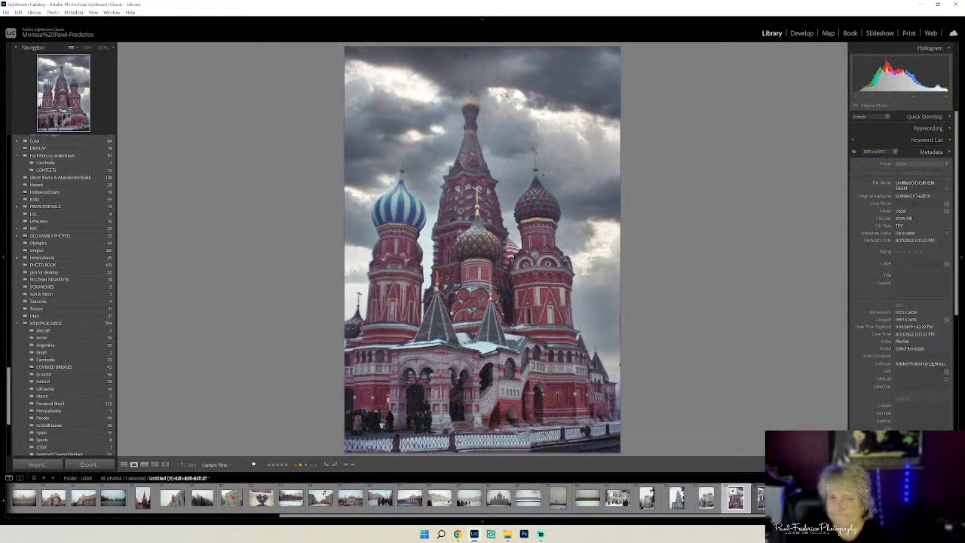
- Open the Edit In options for the cathedral photo and pick Topaz DeNoise AI
{"action": "right_click", "coordinate": [541, 173]}
{"action": "mouse_move", "coordinate": [566, 249]}
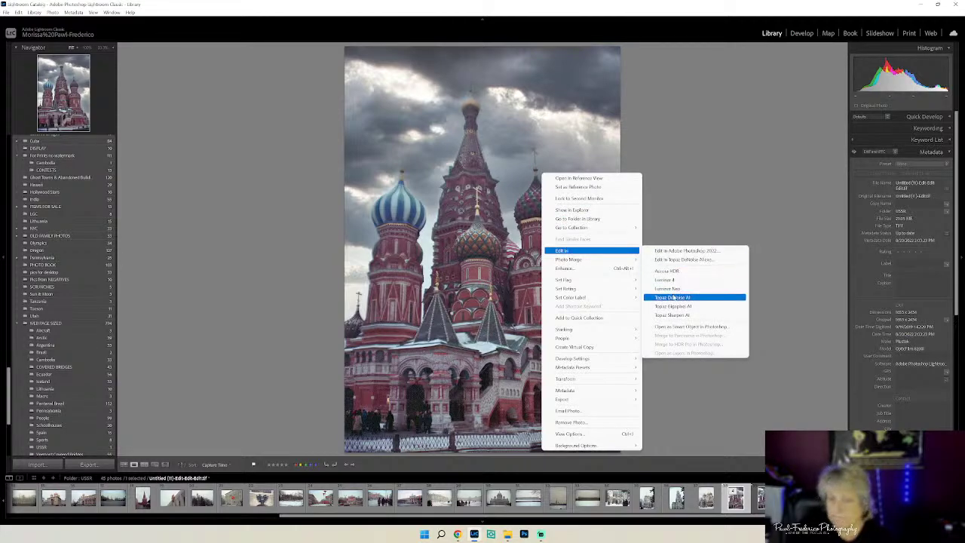
{"action": "left_click", "coordinate": [673, 297]}
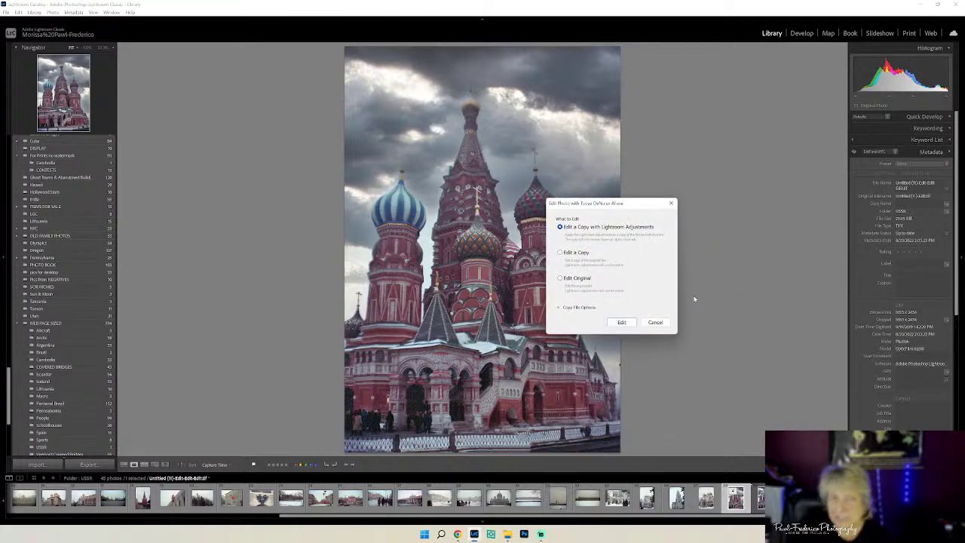
- Send the copy to DeNoise AI, dismiss the processing error, and close DeNoise AI
{"action": "left_click", "coordinate": [615, 324]}
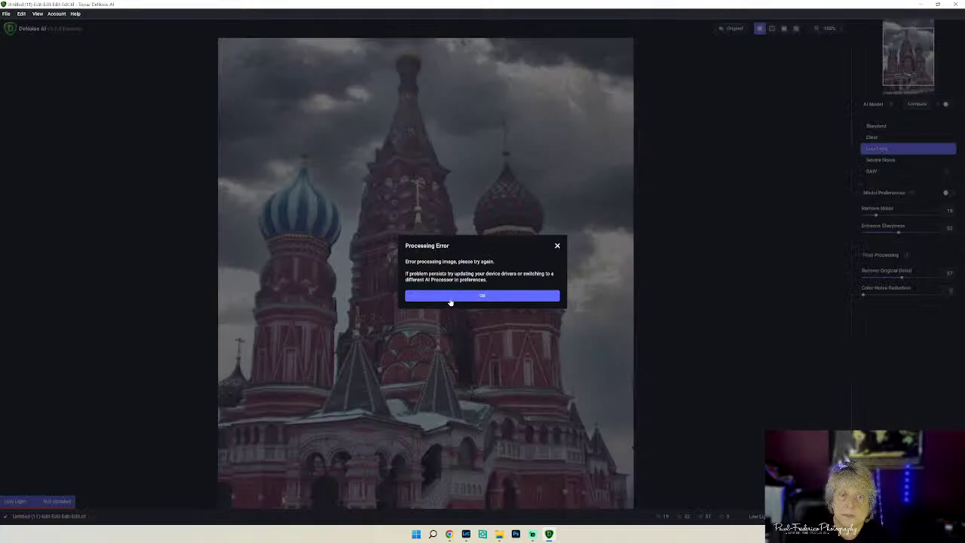
{"action": "left_click", "coordinate": [450, 302]}
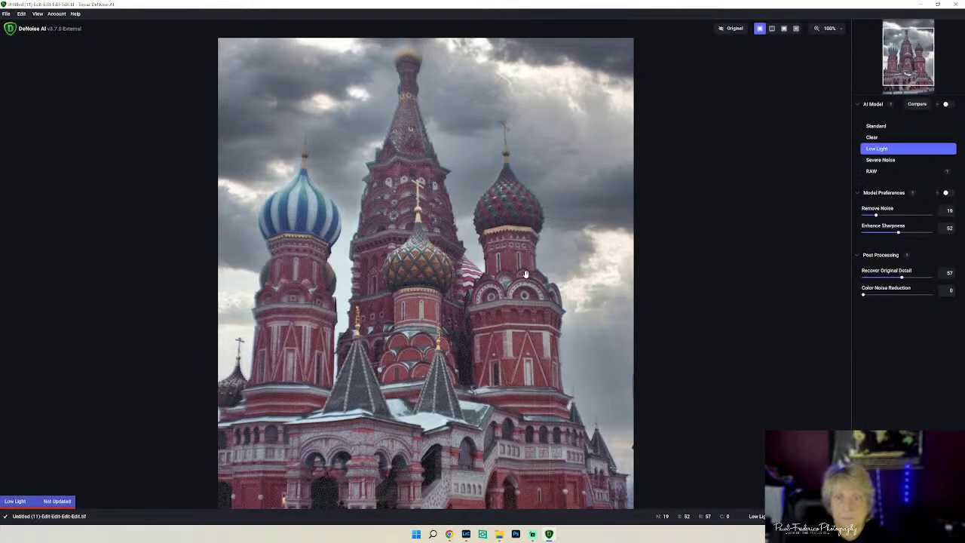
{"action": "left_click", "coordinate": [957, 6]}
{"action": "left_click", "coordinate": [420, 291]}
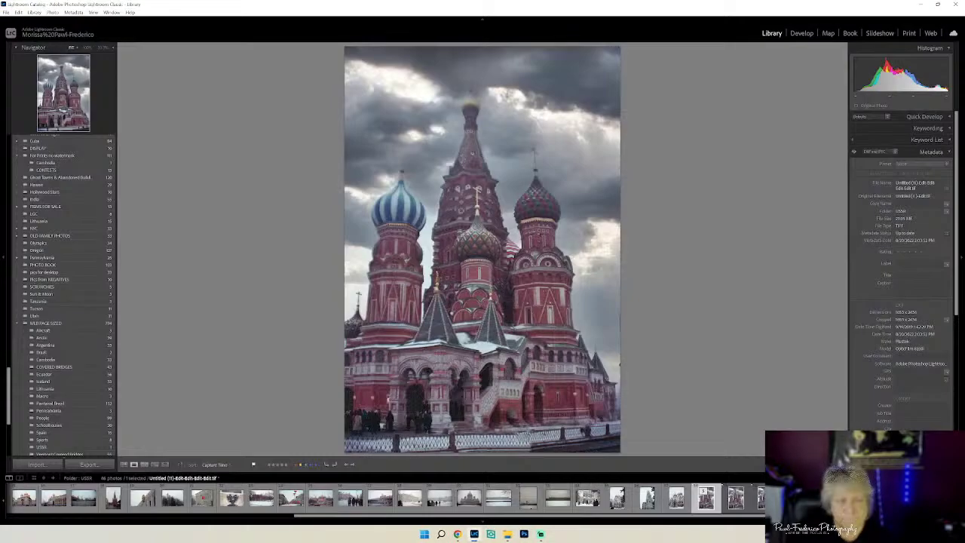
- Resend the cathedral photo to Topaz DeNoise AI and dismiss the processing error again
{"action": "right_click", "coordinate": [539, 233]}
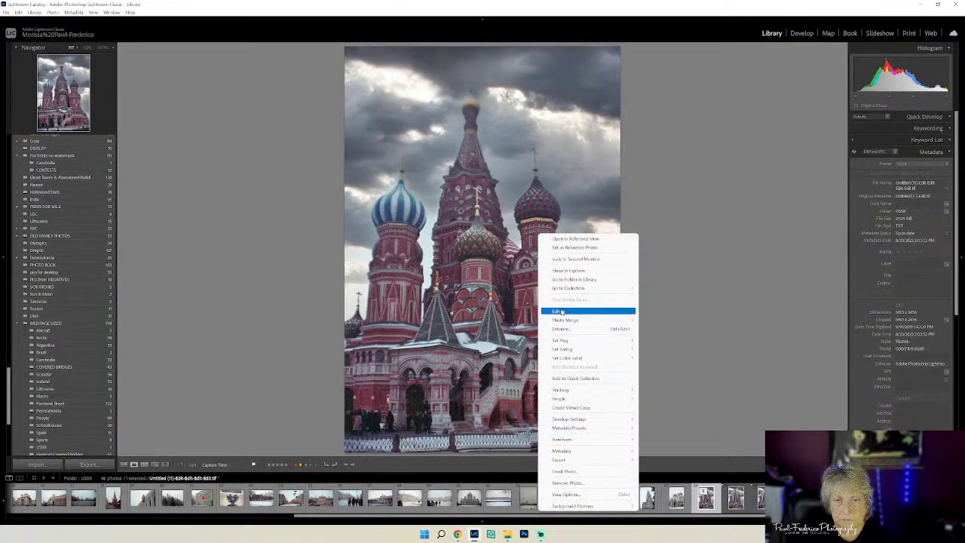
{"action": "mouse_move", "coordinate": [588, 310]}
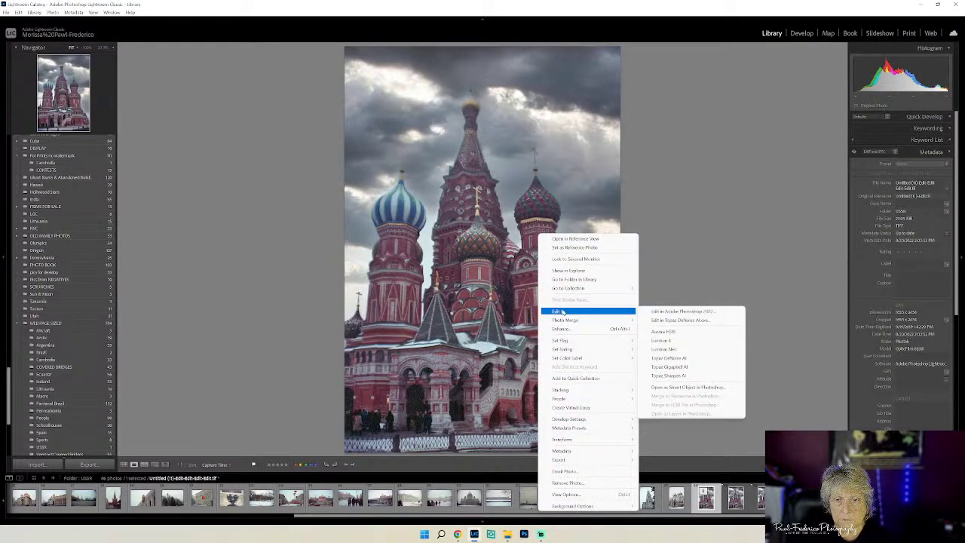
{"action": "left_click", "coordinate": [679, 358]}
{"action": "left_click", "coordinate": [623, 322]}
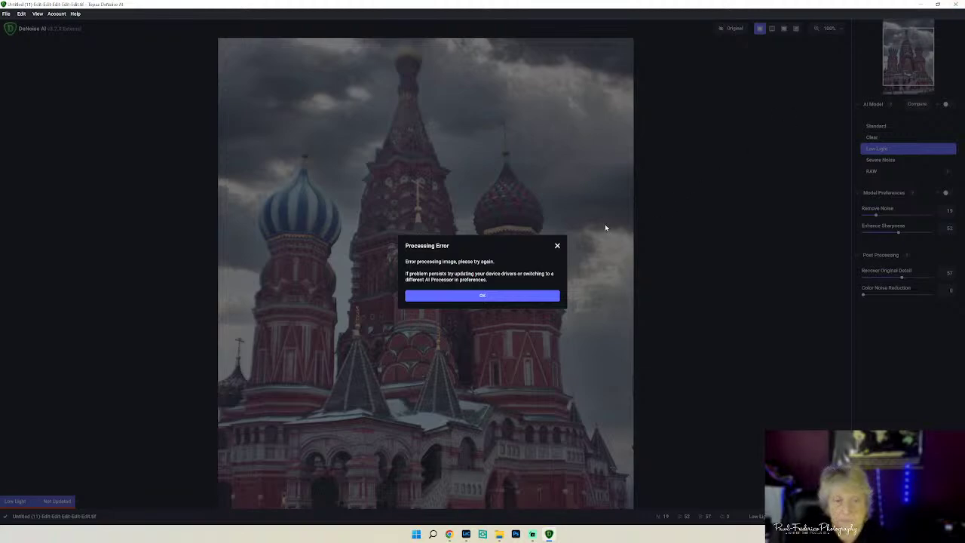
{"action": "left_click", "coordinate": [480, 297]}
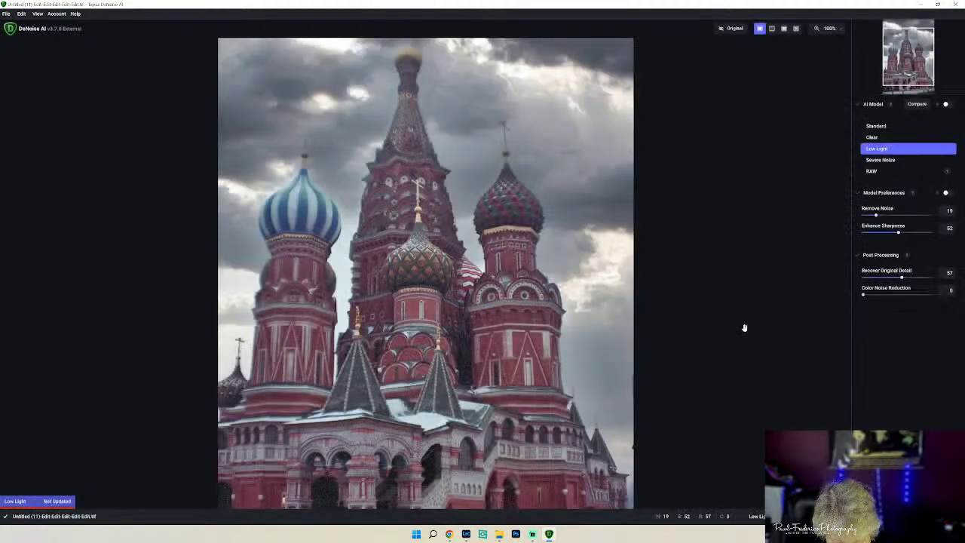
- Inspect the lower cathedral in the DeNoise preview, then switch back to Lightroom
{"action": "left_click_drag", "start_coordinate": [753, 342], "coordinate": [735, 279]}
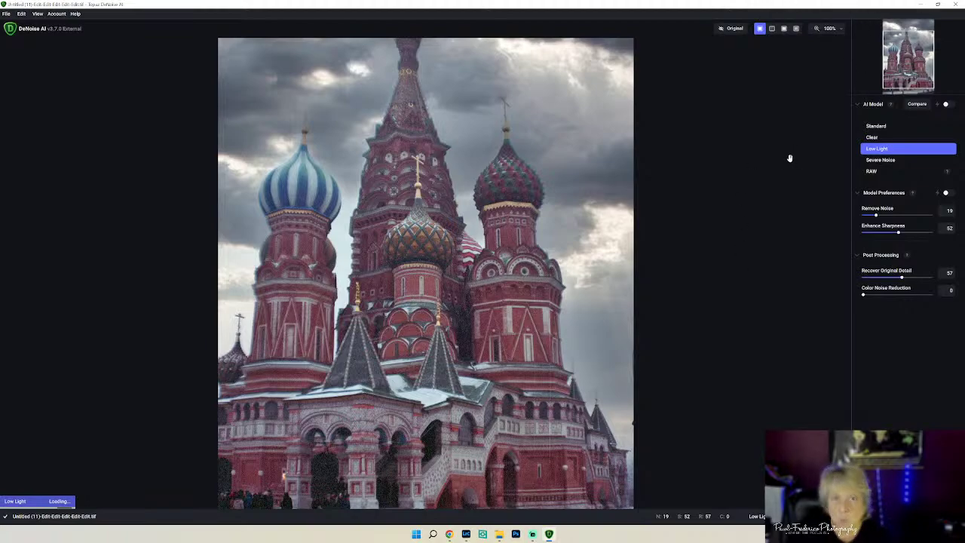
{"action": "scroll", "coordinate": [648, 206], "scroll_direction": "up", "scroll_amount": 1}
{"action": "scroll", "coordinate": [673, 226], "scroll_direction": "down", "scroll_amount": 1}
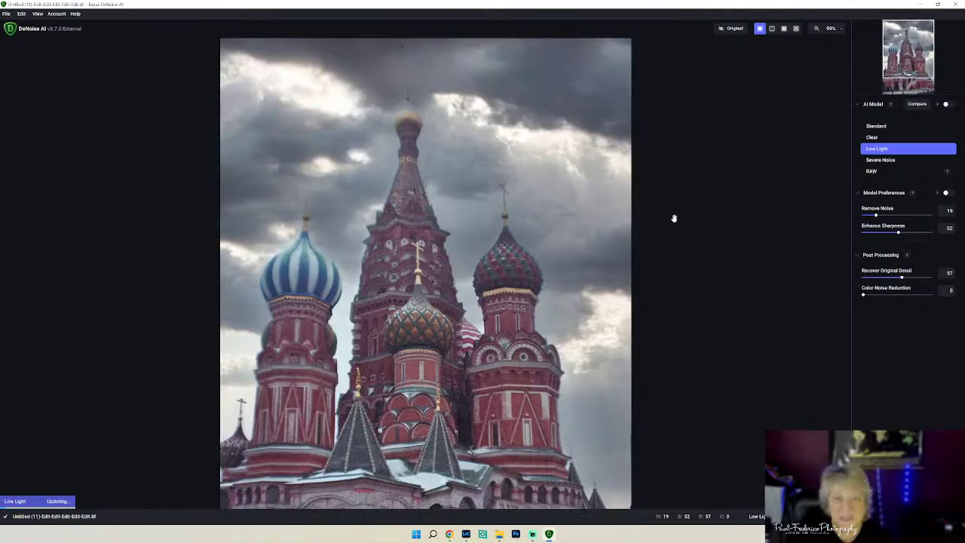
{"action": "key", "text": "alt+Tab"}
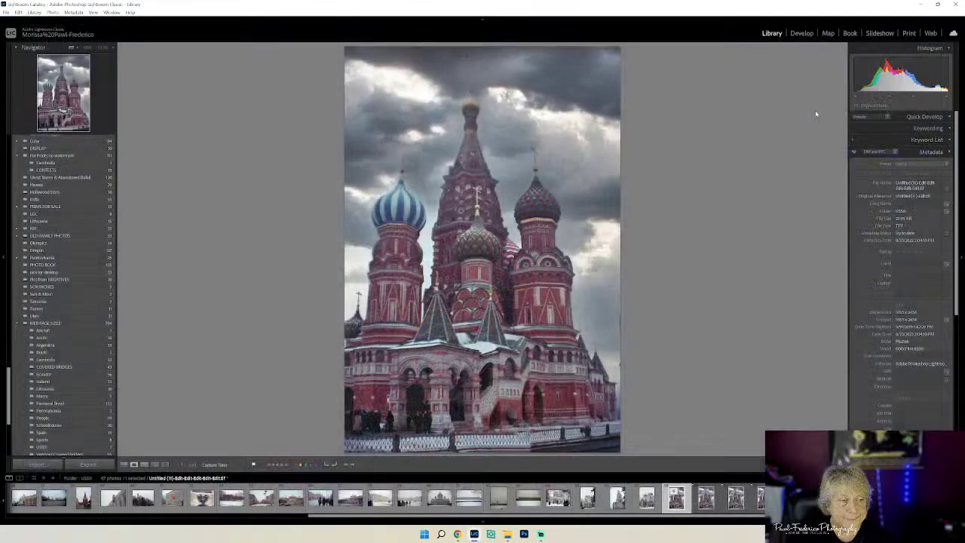
- Send a copy of the stormy cathedral photo to Topaz DeNoise AI
{"action": "right_click", "coordinate": [464, 177]}
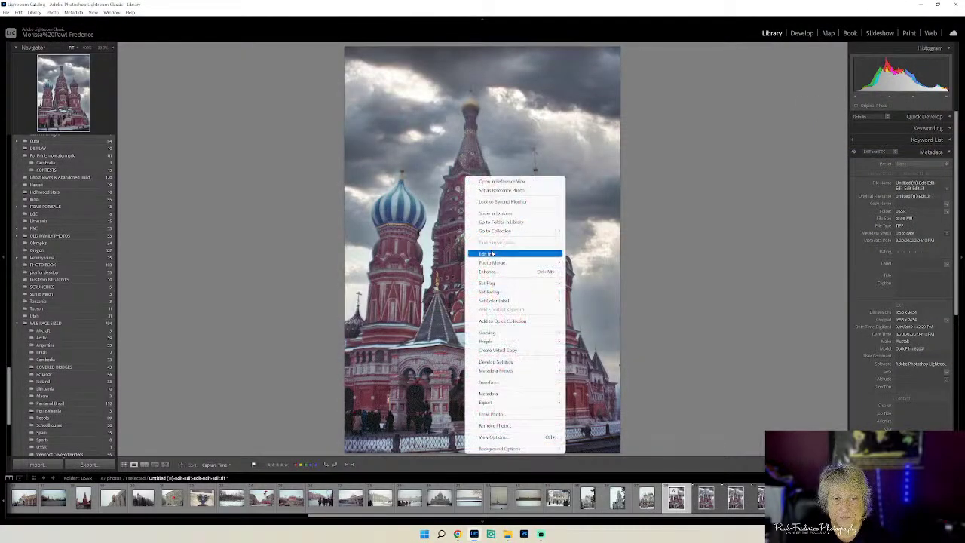
{"action": "mouse_move", "coordinate": [562, 257]}
{"action": "left_click", "coordinate": [599, 299]}
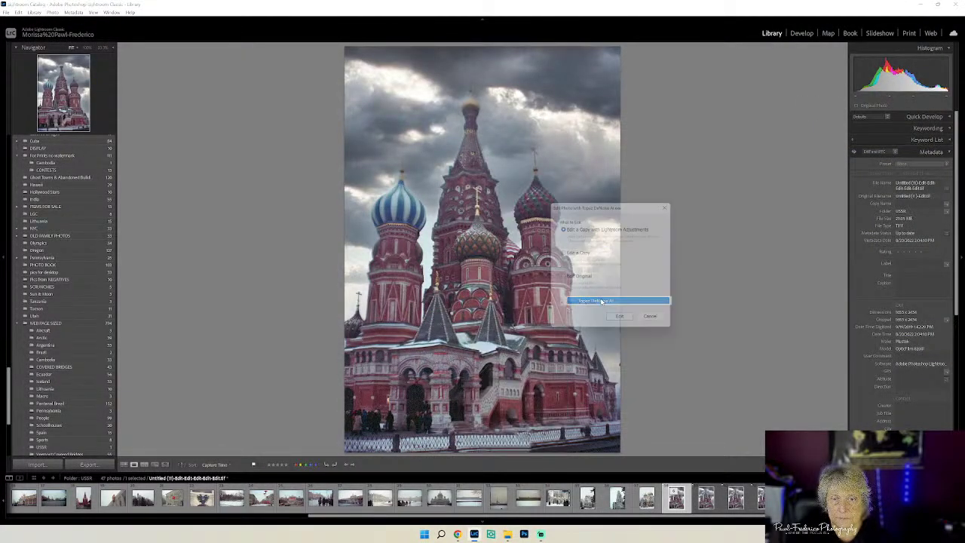
{"action": "left_click", "coordinate": [628, 321]}
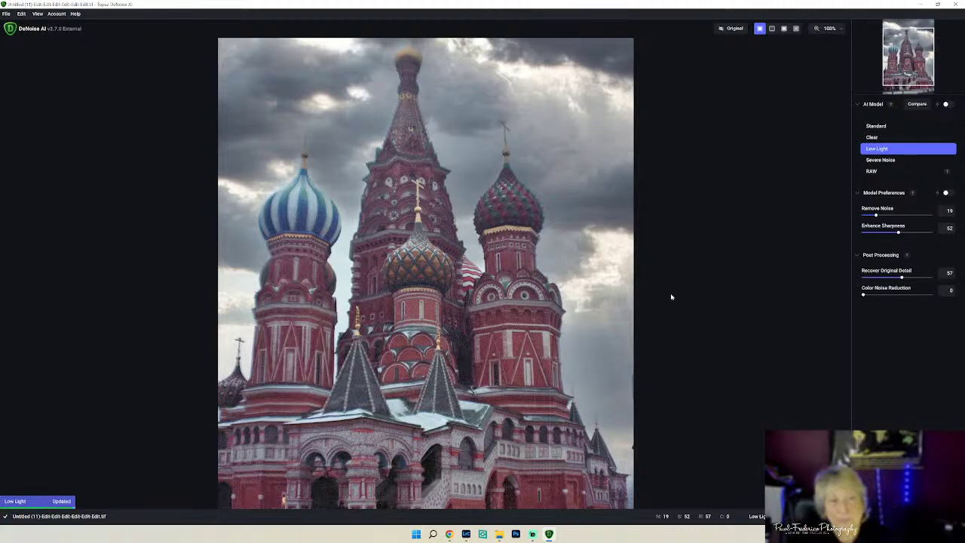
- Fit the preview, dismiss the size warning, and apply the Severe Noise model back to Lightroom
{"action": "left_click", "coordinate": [838, 30]}
{"action": "left_click", "coordinate": [820, 51]}
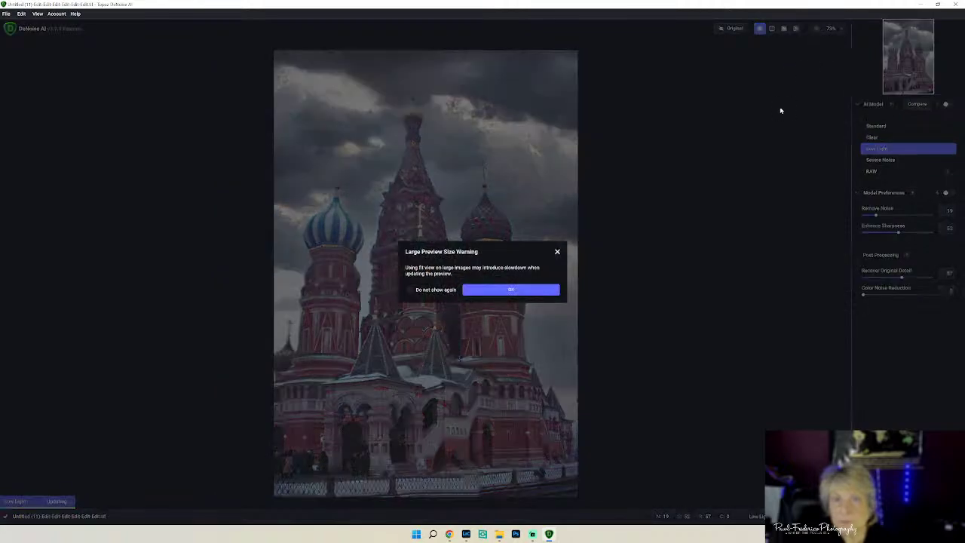
{"action": "left_click", "coordinate": [470, 292]}
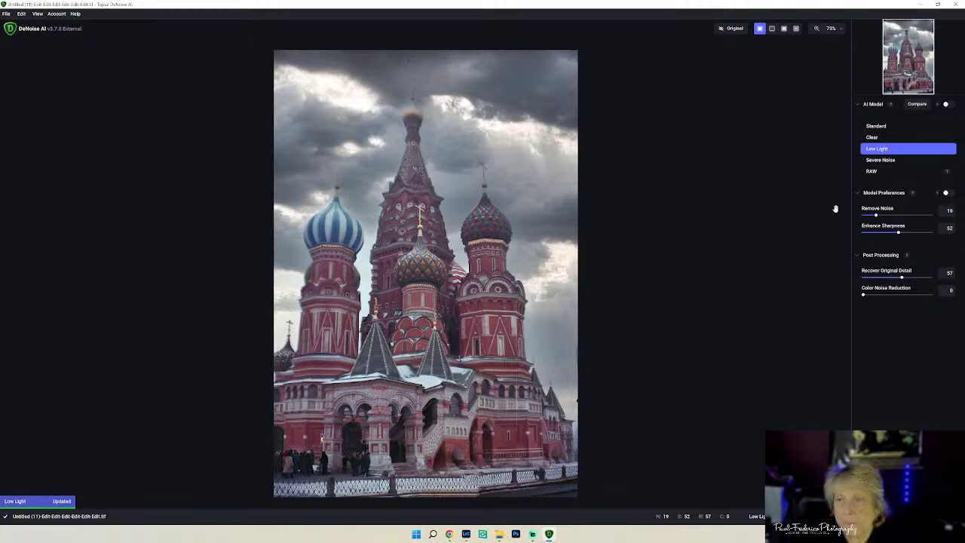
{"action": "left_click", "coordinate": [894, 160]}
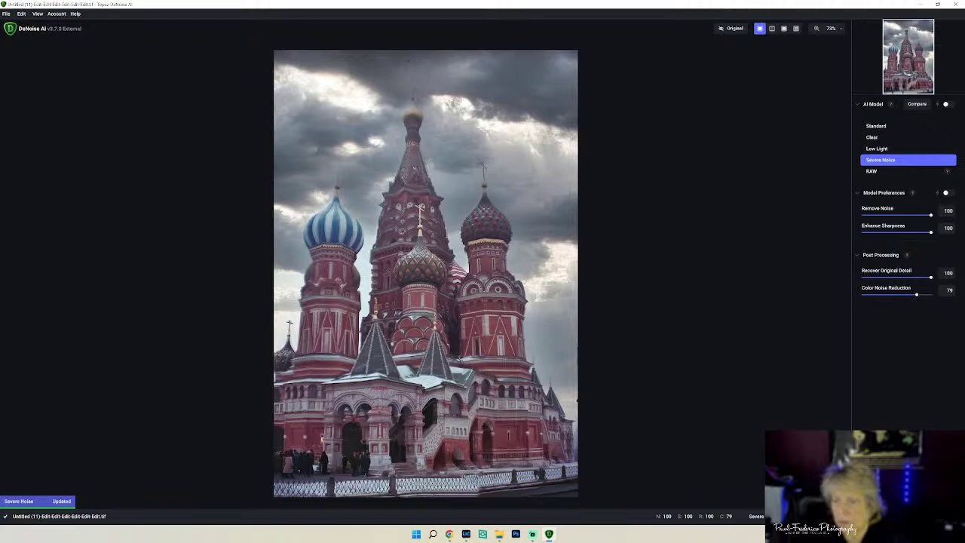
{"action": "key", "text": "ctrl+s"}
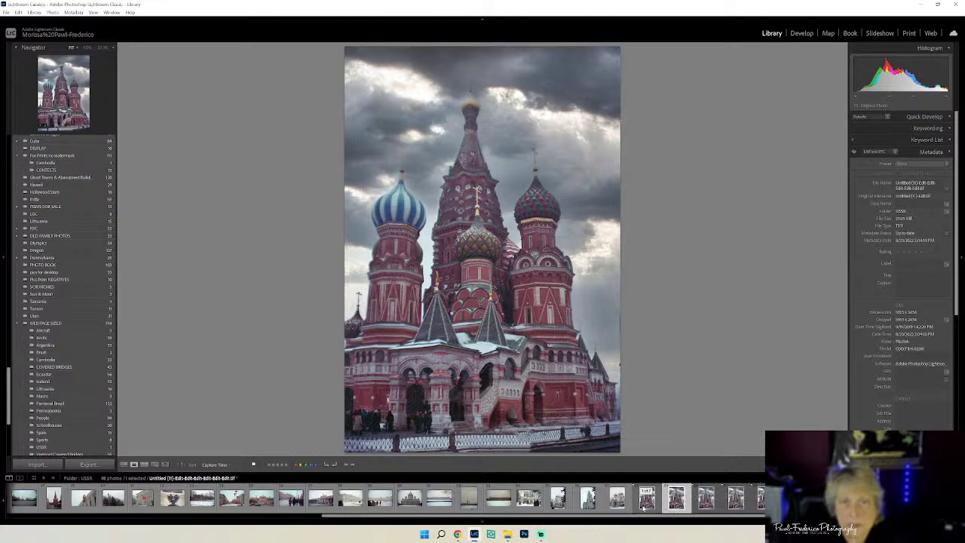
- Compare the edited versions of the cathedral photo in the filmstrip
{"action": "left_click", "coordinate": [646, 503]}
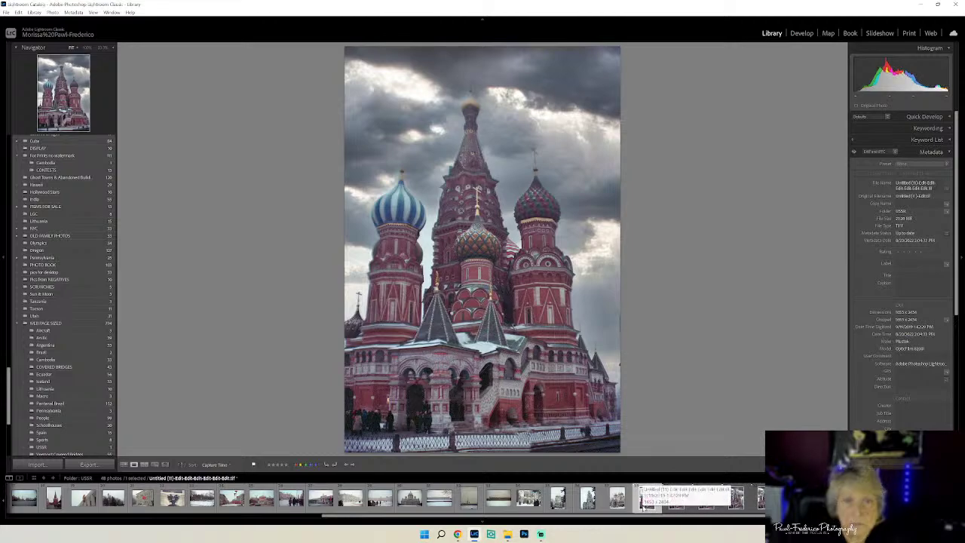
{"action": "left_click", "coordinate": [675, 504]}
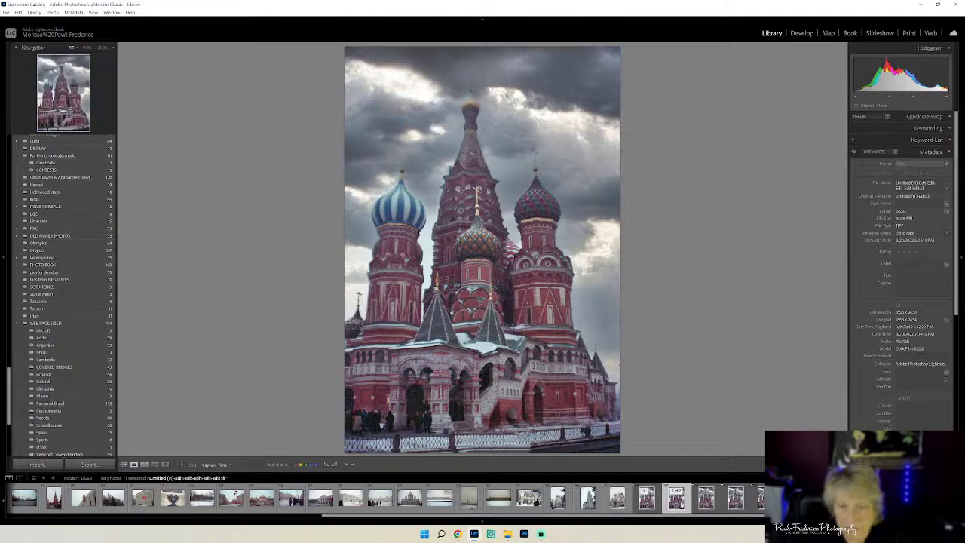
{"action": "left_click", "coordinate": [705, 499]}
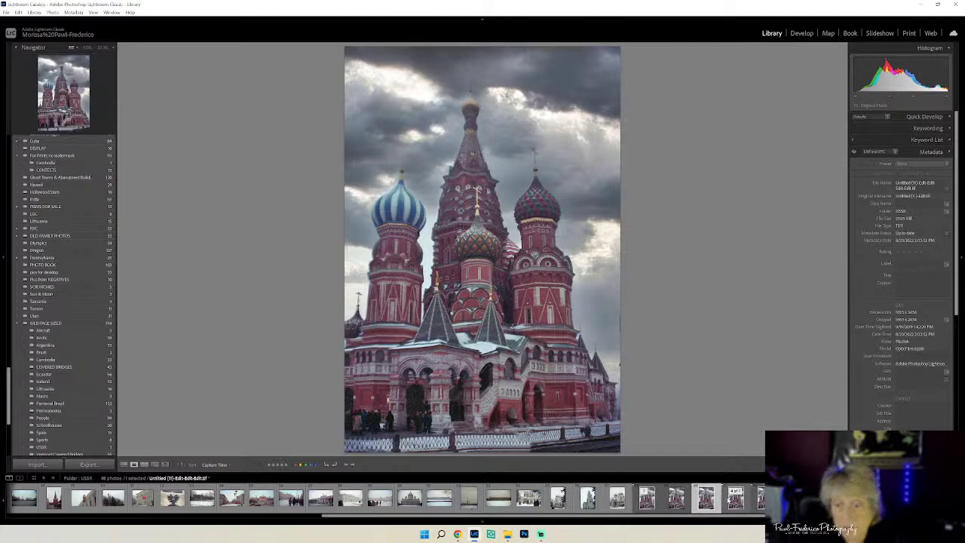
{"action": "left_click", "coordinate": [736, 499]}
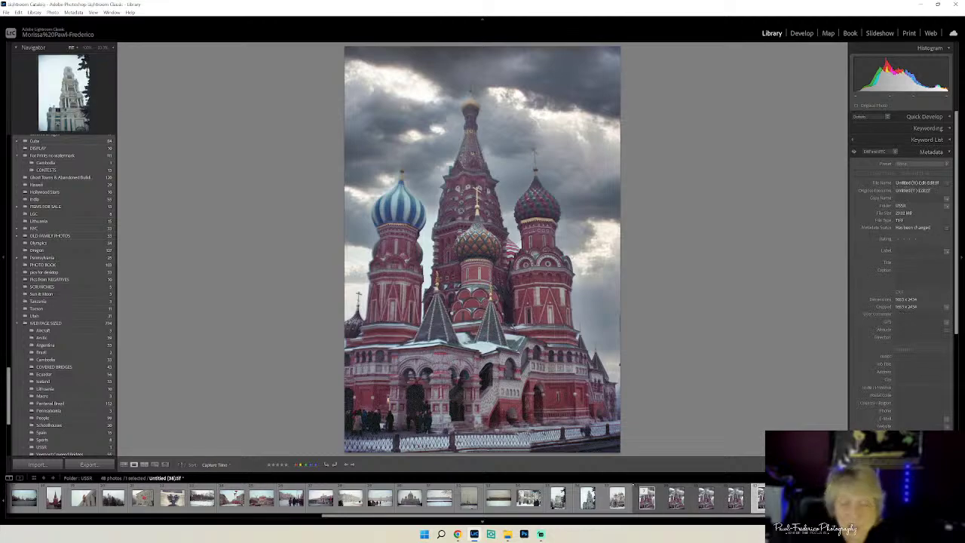
- Remove the three unwanted versions from the catalog
{"action": "left_click", "coordinate": [709, 503], "text": "shift"}
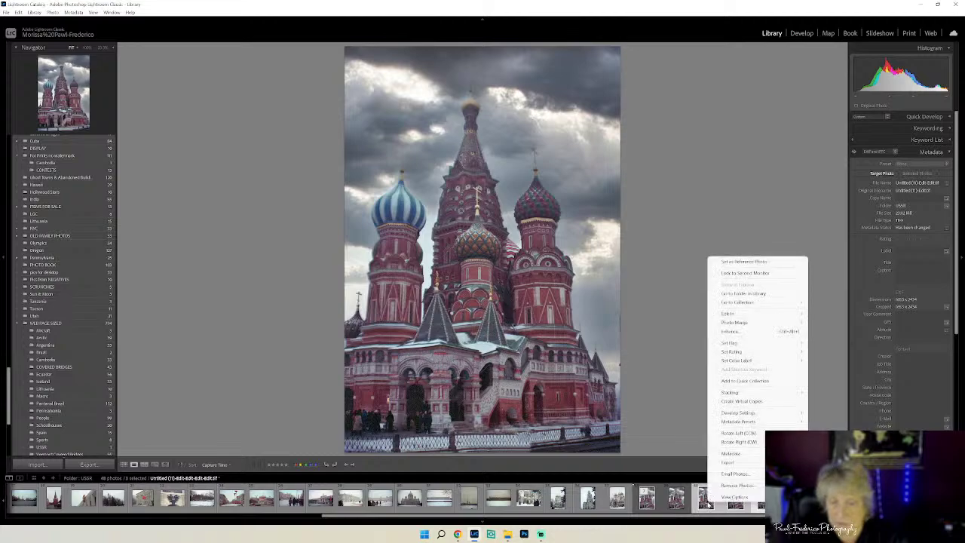
{"action": "right_click", "coordinate": [708, 504]}
{"action": "left_click", "coordinate": [734, 485]}
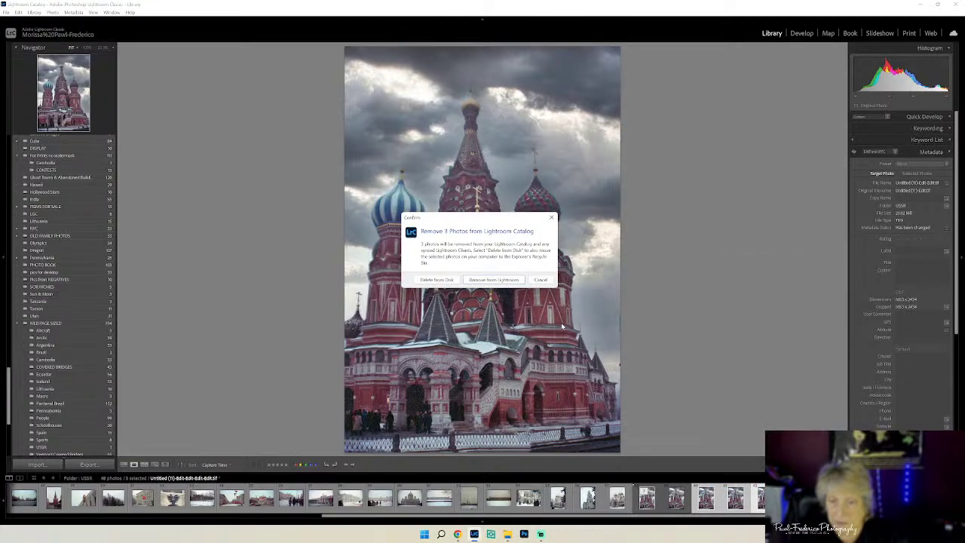
{"action": "left_click", "coordinate": [436, 279]}
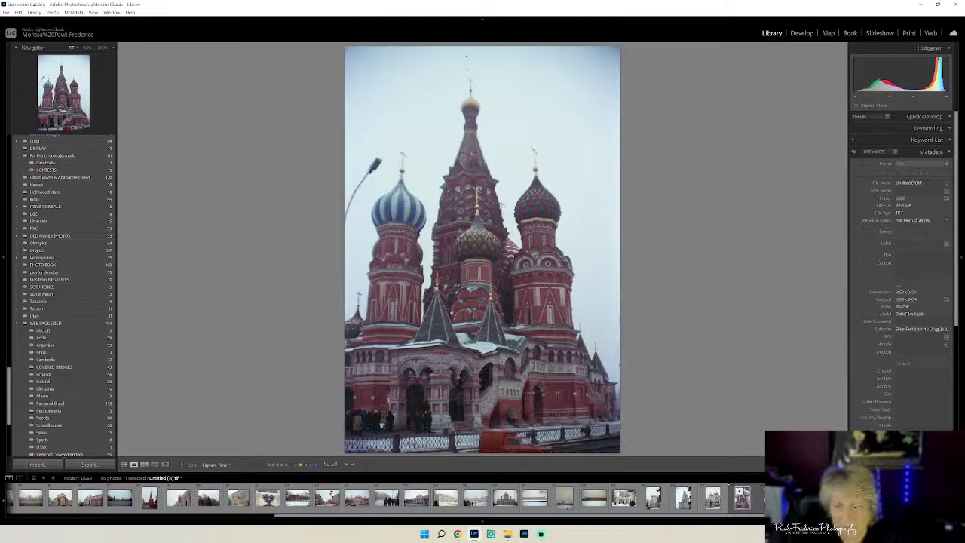
- Reselect the remaining stormy-sky edited copy
{"action": "left_click", "coordinate": [743, 504]}
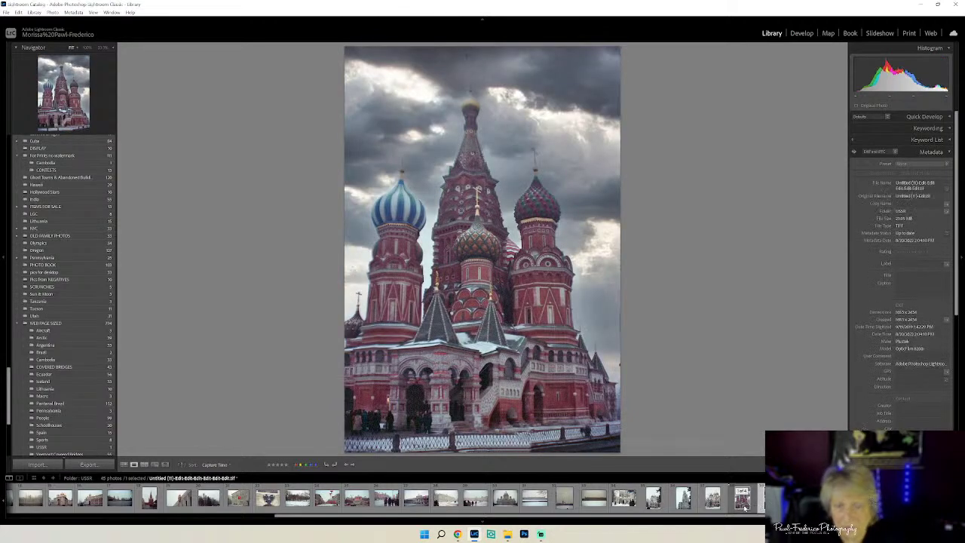
{"action": "left_click", "coordinate": [743, 507]}
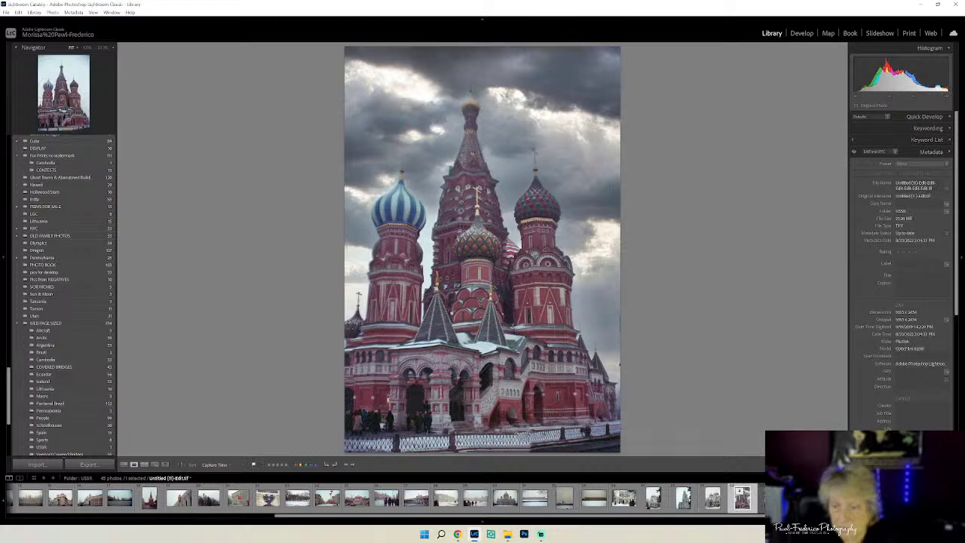
{"action": "left_click", "coordinate": [743, 507]}
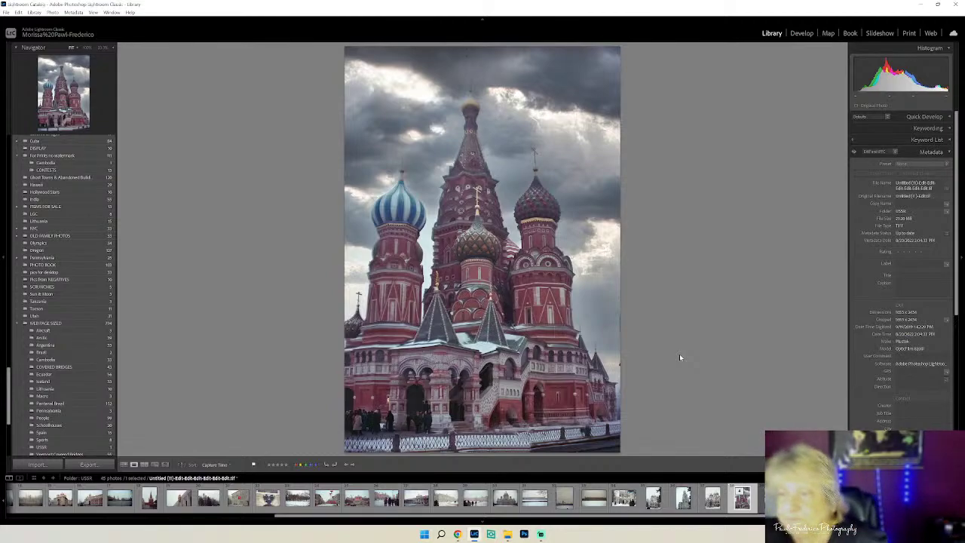
- In Develop, lift Shadows to about +40 and increase Vibrance and Dehaze
{"action": "left_click", "coordinate": [801, 34]}
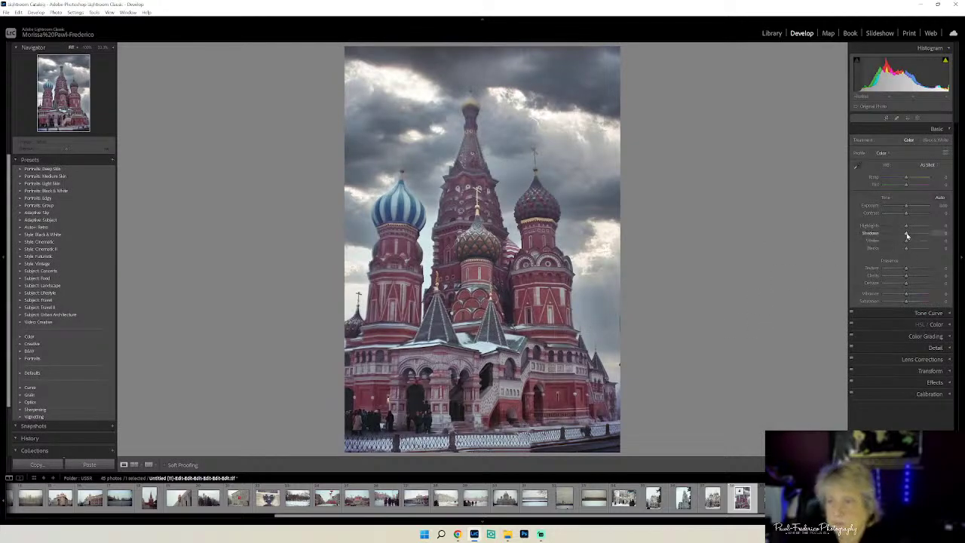
{"action": "left_click_drag", "start_coordinate": [908, 235], "coordinate": [907, 234]}
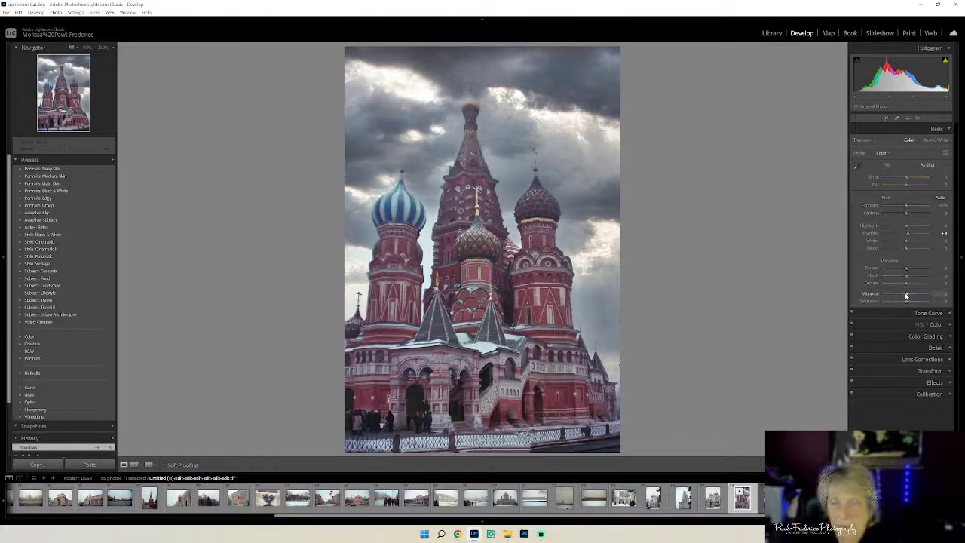
{"action": "left_click_drag", "start_coordinate": [908, 297], "coordinate": [914, 298]}
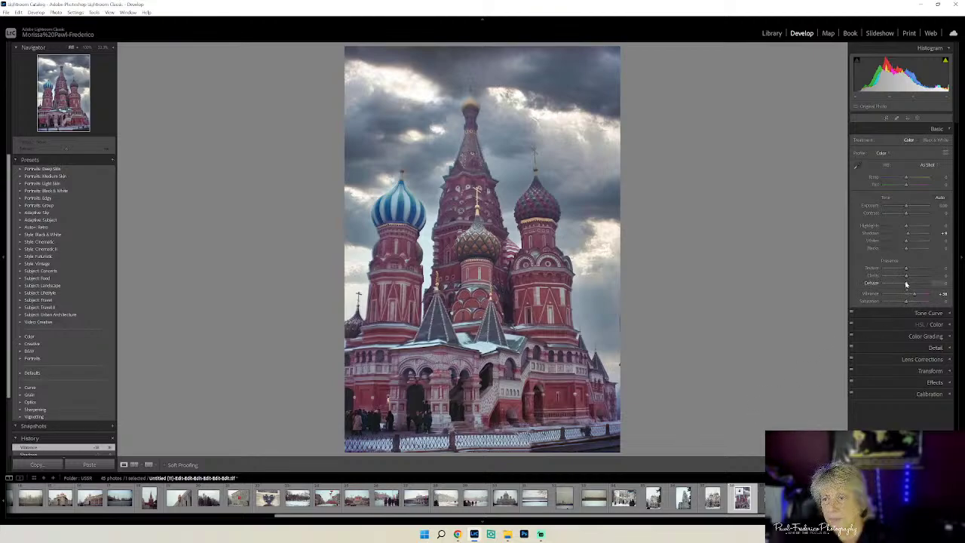
{"action": "left_click_drag", "start_coordinate": [906, 283], "coordinate": [912, 280]}
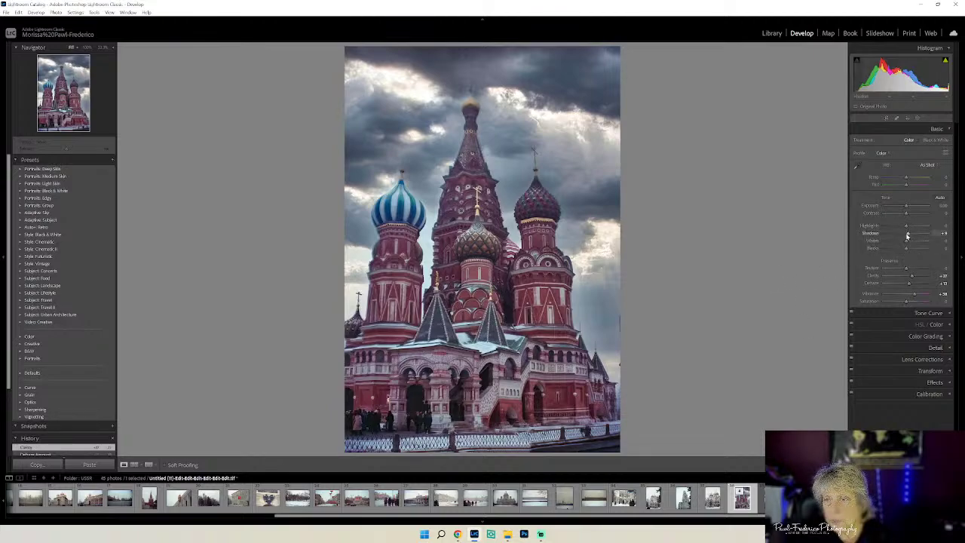
{"action": "left_click_drag", "start_coordinate": [907, 236], "coordinate": [917, 243]}
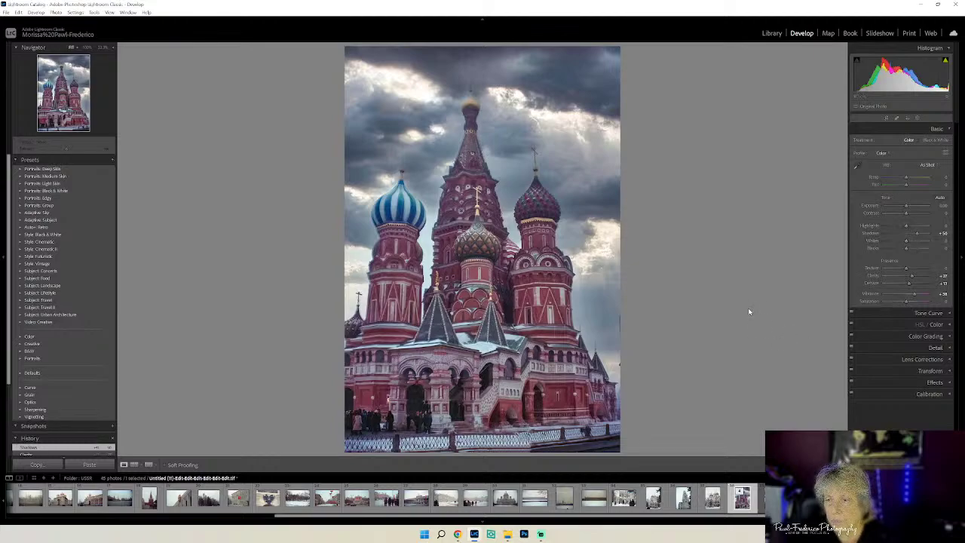
- Open an edit copy of the stormy cathedral photo in Topaz Gigapixel AI
{"action": "right_click", "coordinate": [526, 239]}
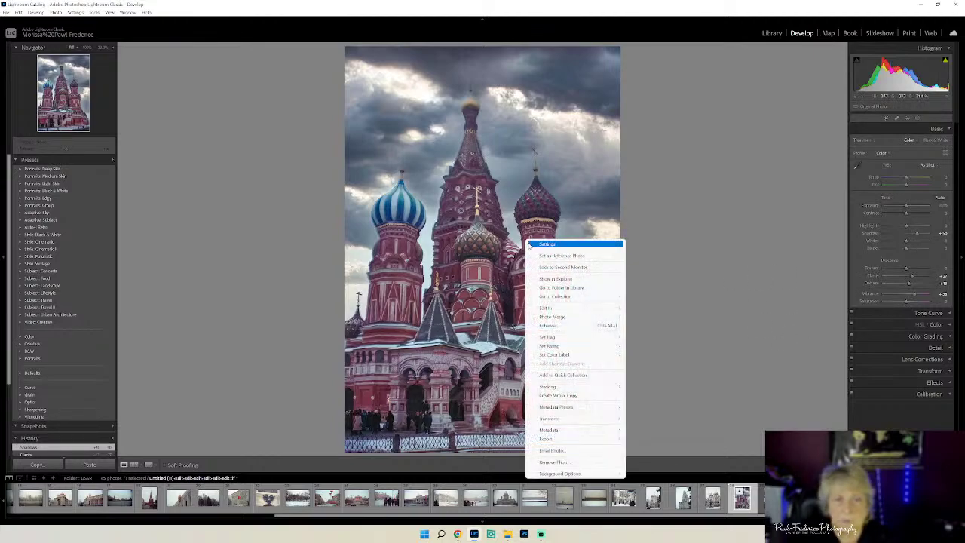
{"action": "mouse_move", "coordinate": [557, 308]}
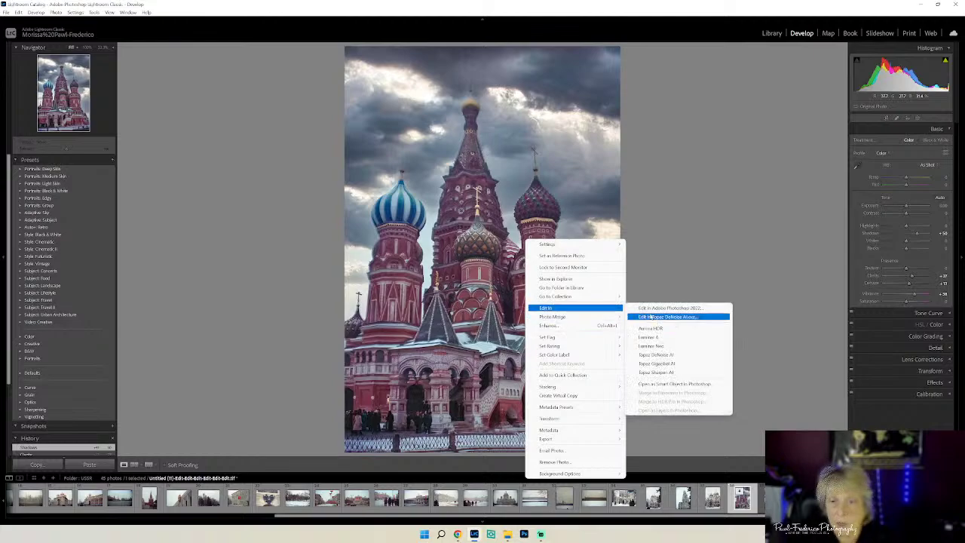
{"action": "left_click", "coordinate": [676, 364]}
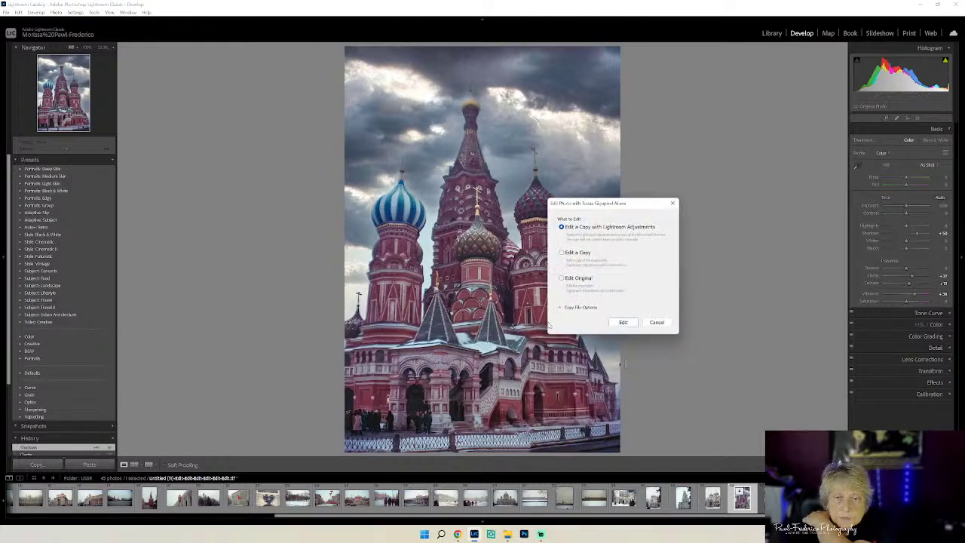
{"action": "left_click", "coordinate": [624, 323]}
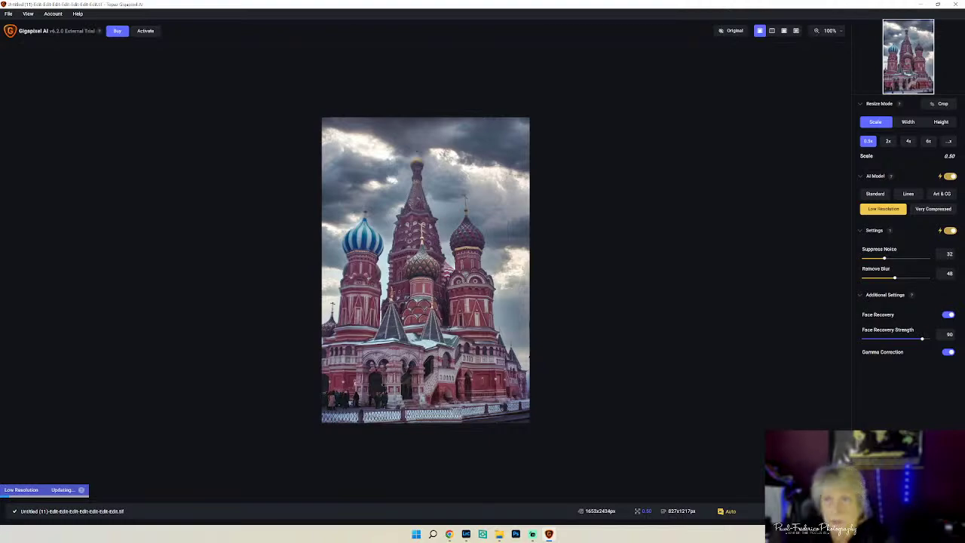
- Fit the cathedral preview to the window and flick between Original and processed views
{"action": "left_click", "coordinate": [839, 33]}
{"action": "left_click", "coordinate": [786, 63]}
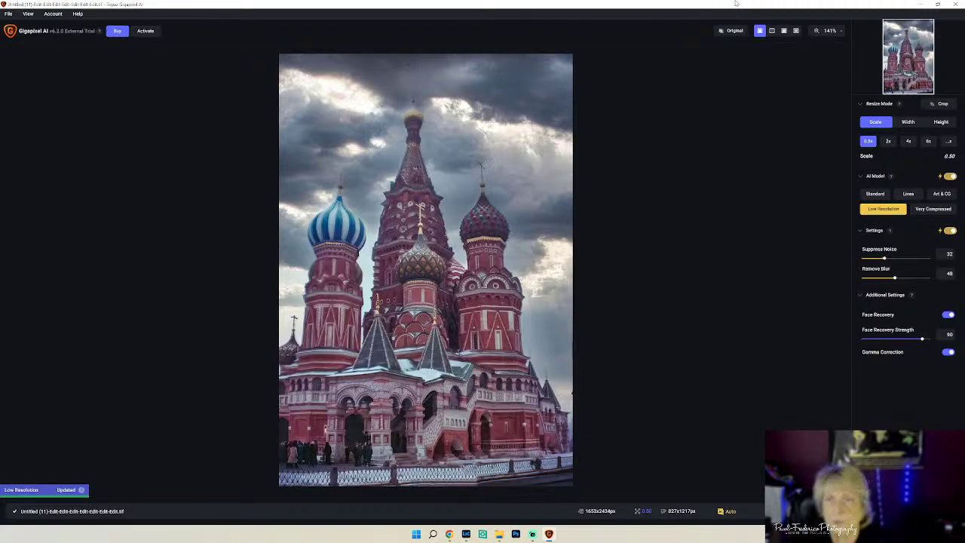
{"action": "left_click", "coordinate": [732, 33]}
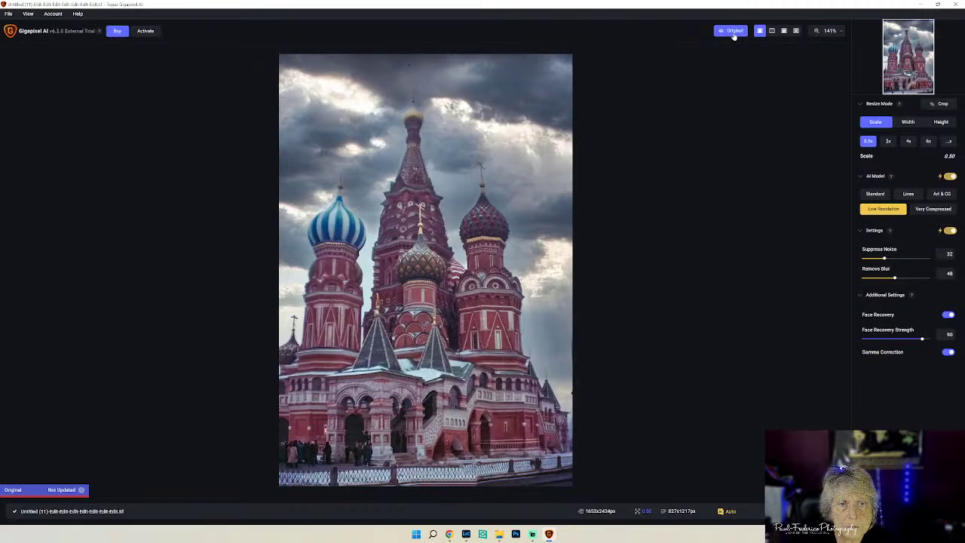
{"action": "left_click", "coordinate": [734, 33]}
{"action": "left_click", "coordinate": [733, 35]}
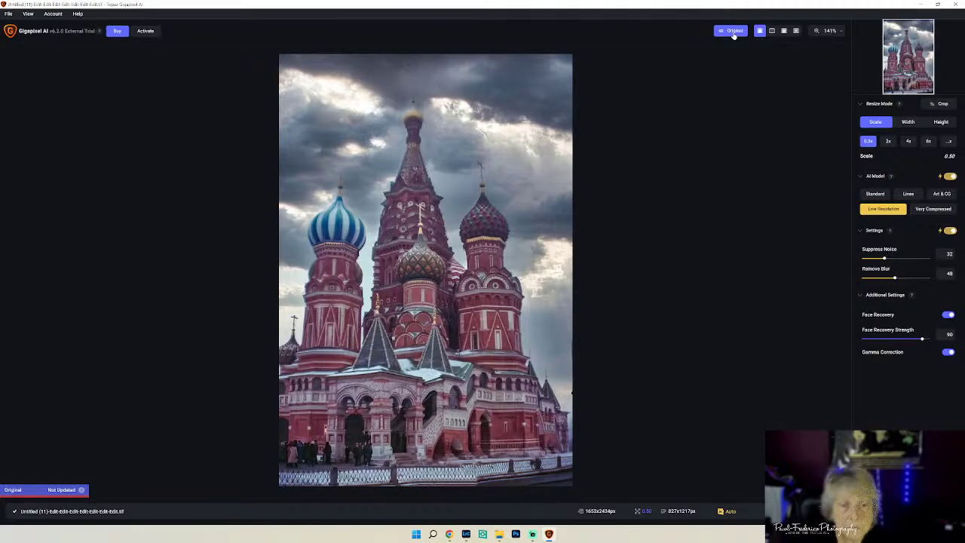
{"action": "left_click", "coordinate": [733, 36]}
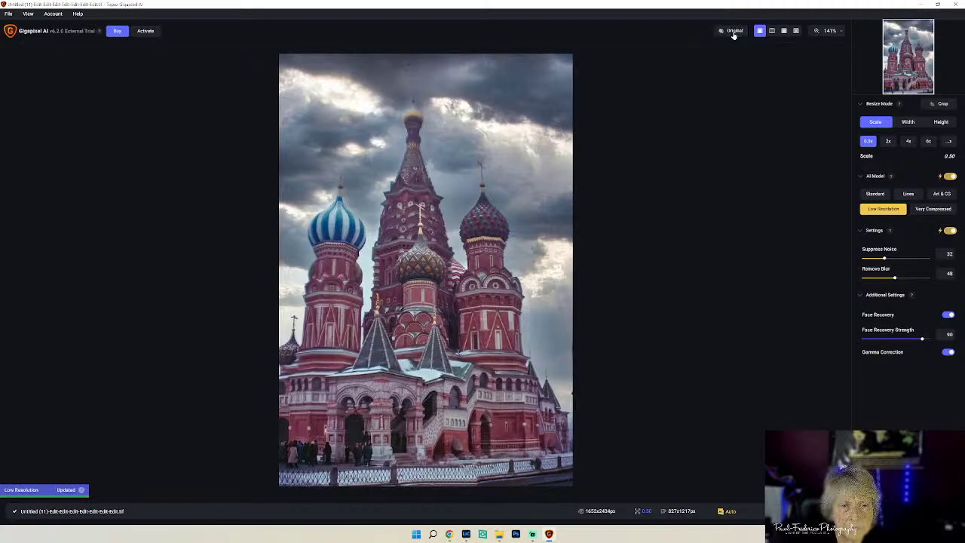
{"action": "left_click", "coordinate": [734, 36]}
{"action": "left_click", "coordinate": [733, 35]}
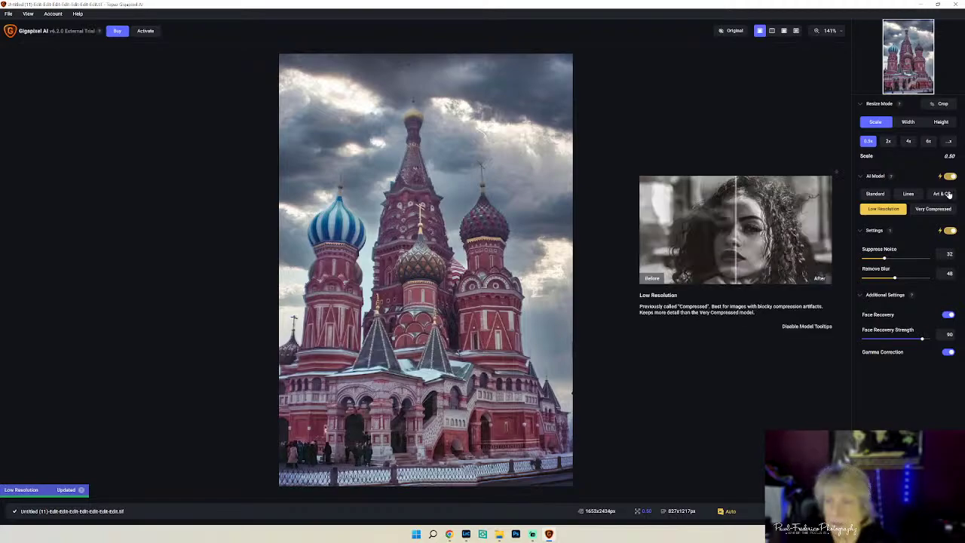
{"action": "mouse_move", "coordinate": [945, 196]}
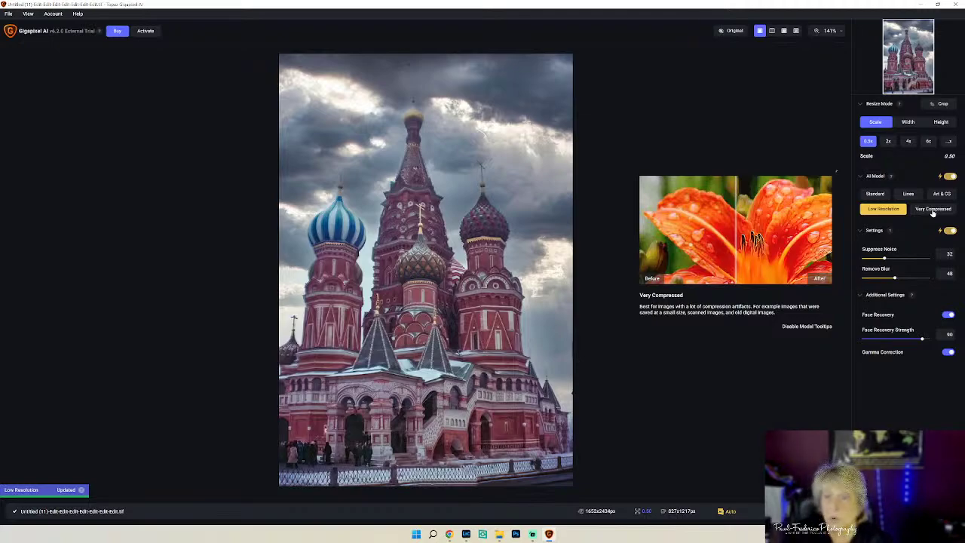
- Choose the Very Compressed model, compare with the original, and set Remove Blur to 96
{"action": "left_click", "coordinate": [933, 209]}
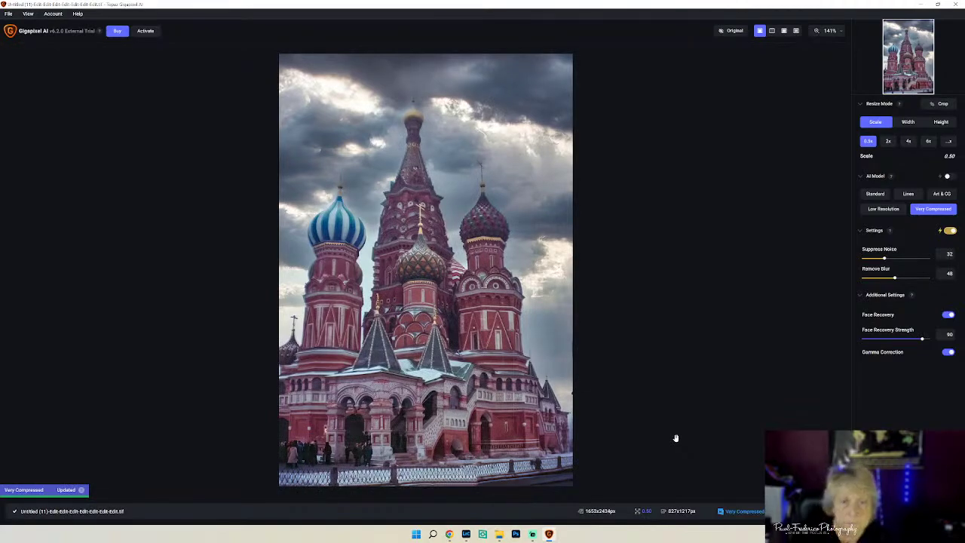
{"action": "left_click", "coordinate": [735, 31]}
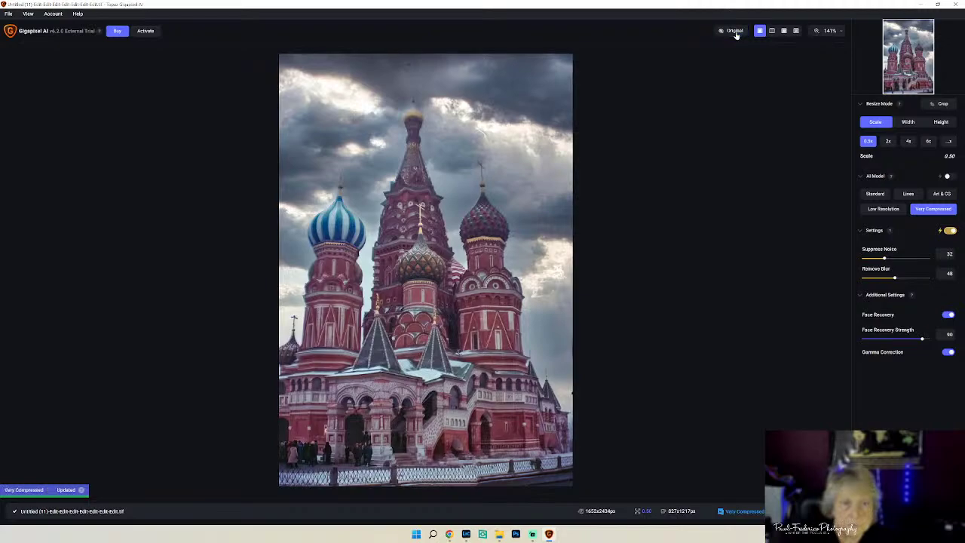
{"action": "left_click", "coordinate": [735, 33]}
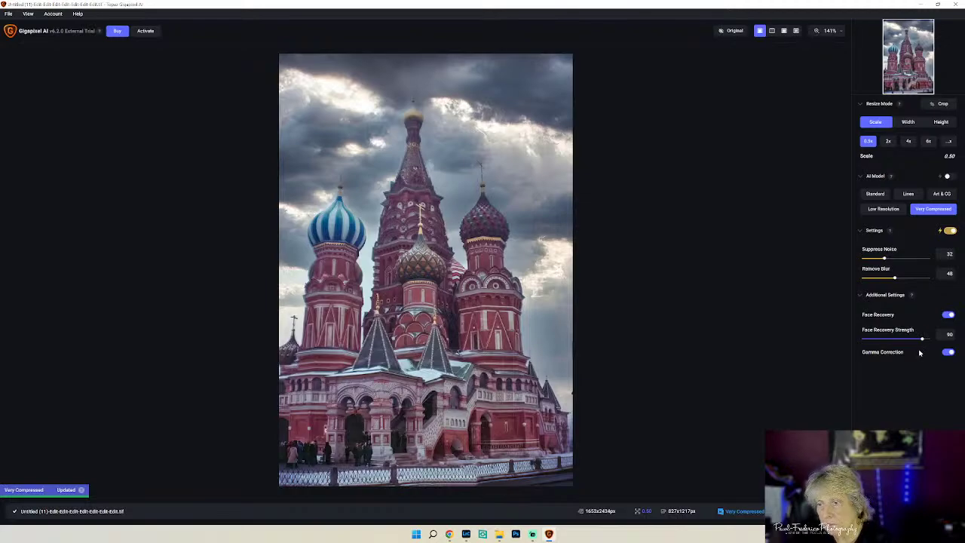
{"action": "left_click", "coordinate": [894, 278]}
{"action": "left_click_drag", "start_coordinate": [910, 279], "coordinate": [925, 279]}
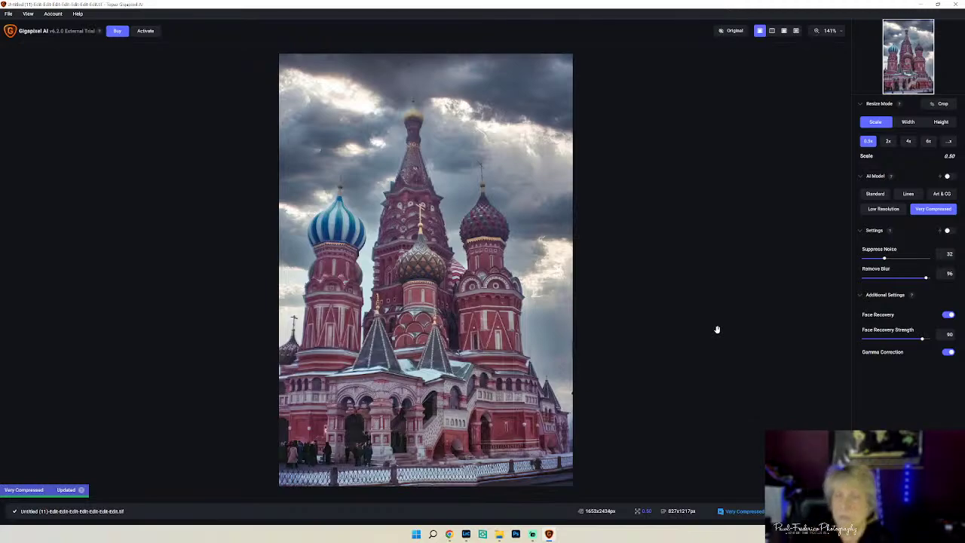
- Toggle the AI Model section and automatic choice, then reselect Very Compressed
{"action": "left_click", "coordinate": [860, 176]}
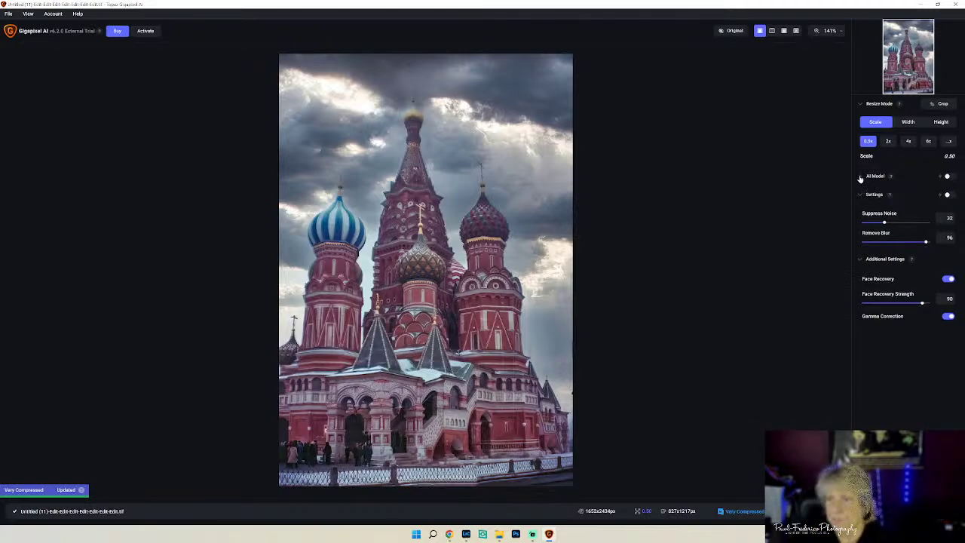
{"action": "left_click", "coordinate": [860, 176]}
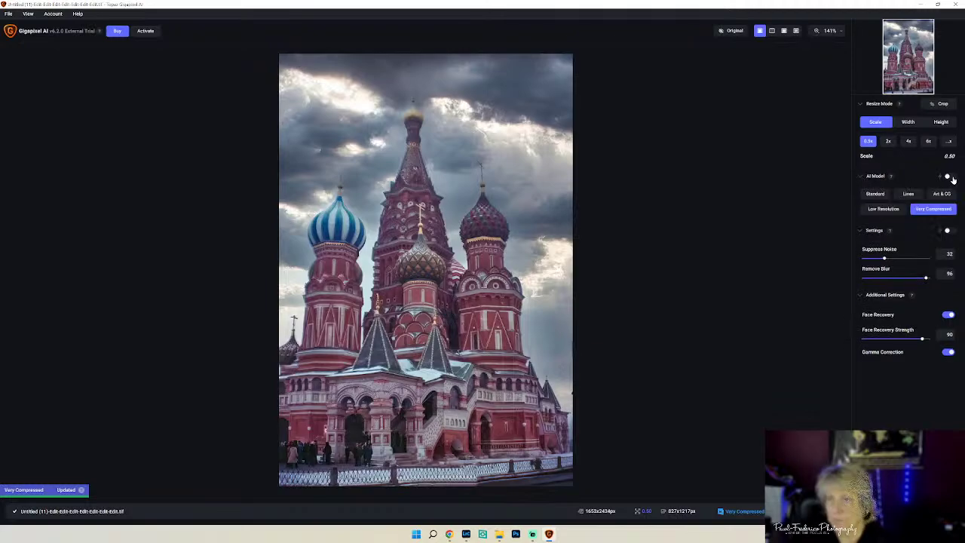
{"action": "left_click", "coordinate": [949, 177]}
{"action": "left_click", "coordinate": [933, 209]}
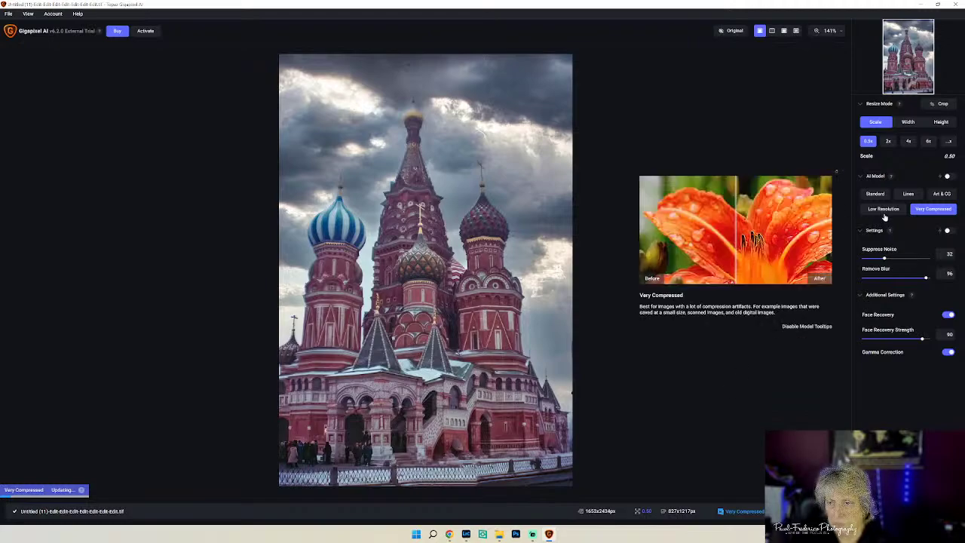
{"action": "mouse_move", "coordinate": [884, 216]}
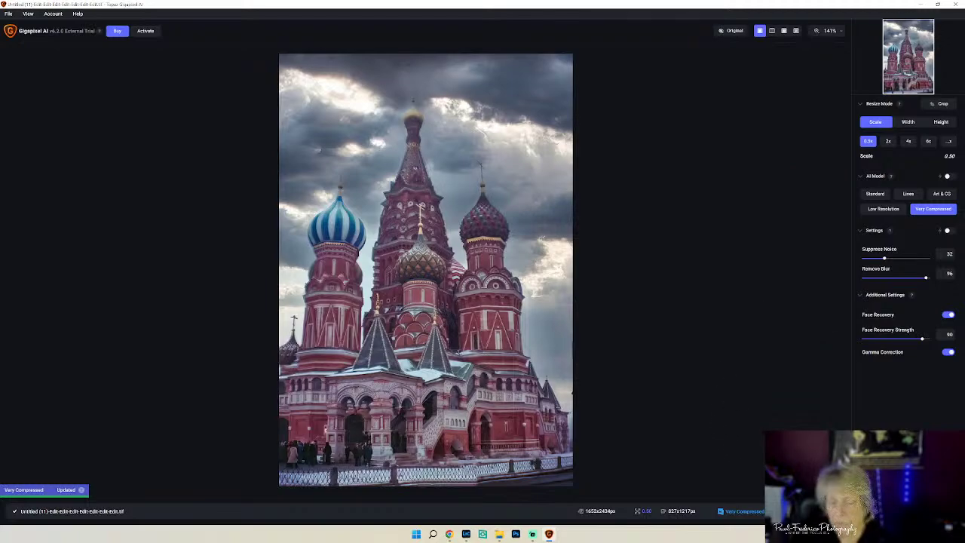
- Log in with the account e-mail and password from the Trial Mode save prompt, confirming ownership
{"action": "key", "text": "ctrl+s"}
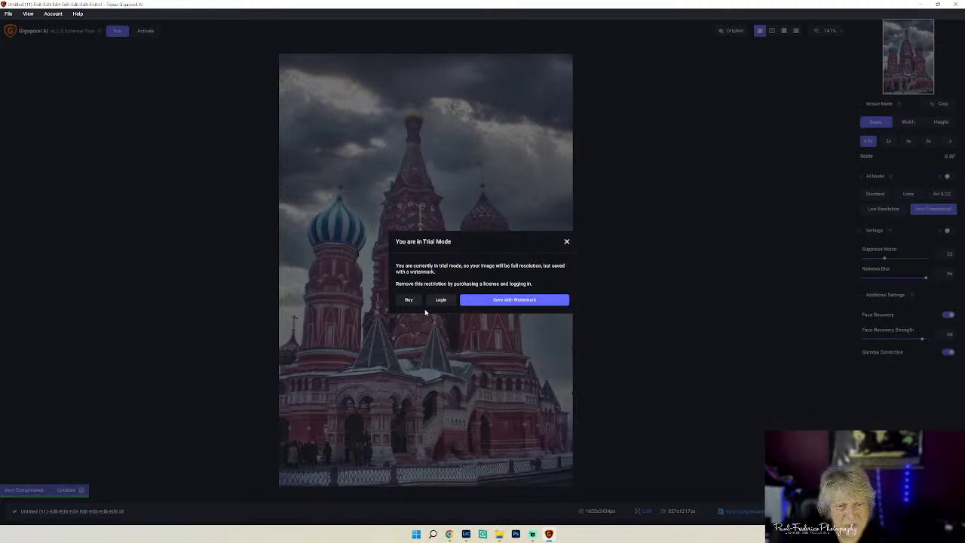
{"action": "left_click", "coordinate": [441, 300]}
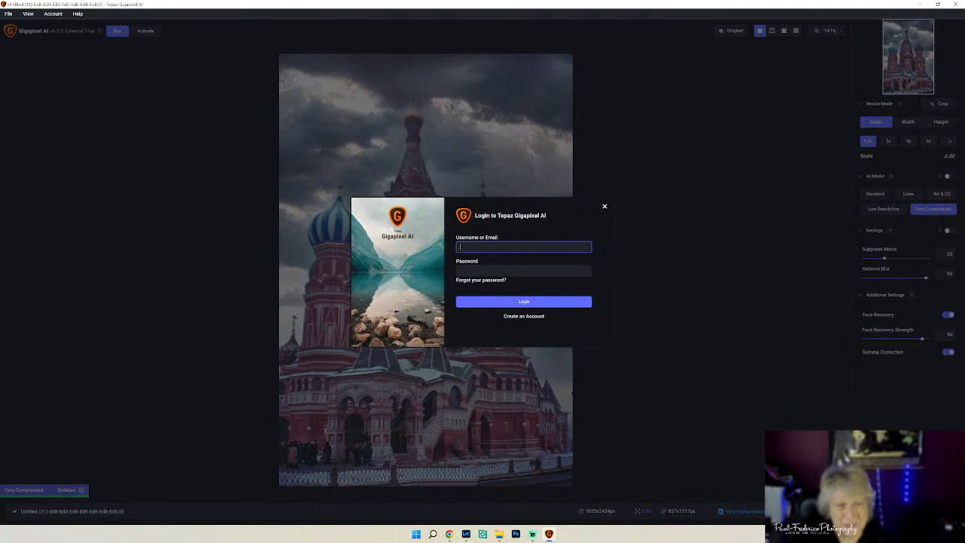
{"action": "left_click", "coordinate": [523, 247]}
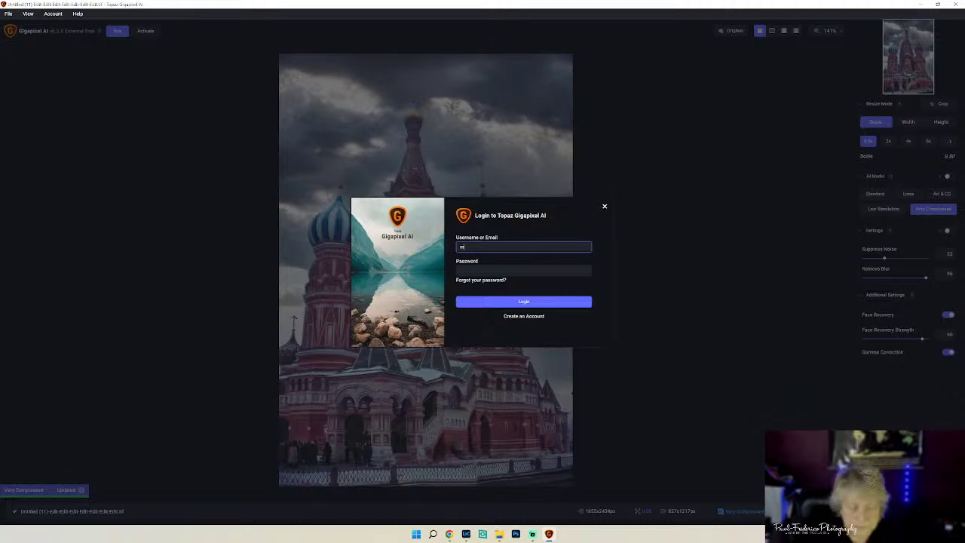
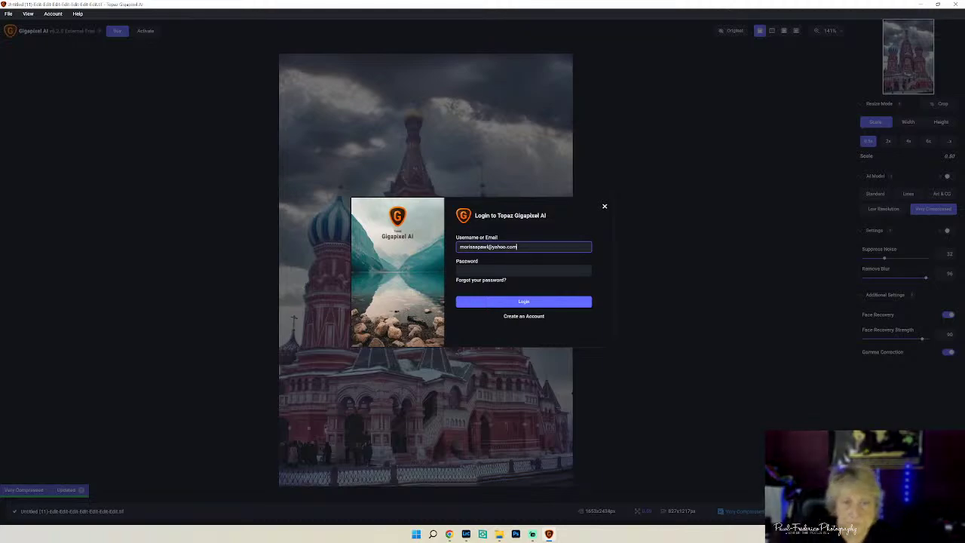
{"action": "left_click", "coordinate": [523, 270]}
{"action": "type", "text": "•••"}
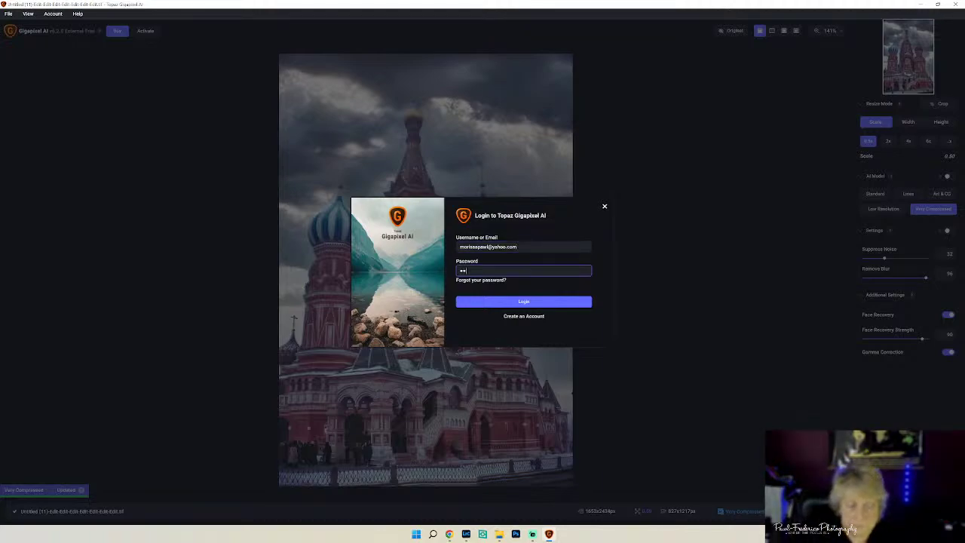
{"action": "type", "text": "•••••"}
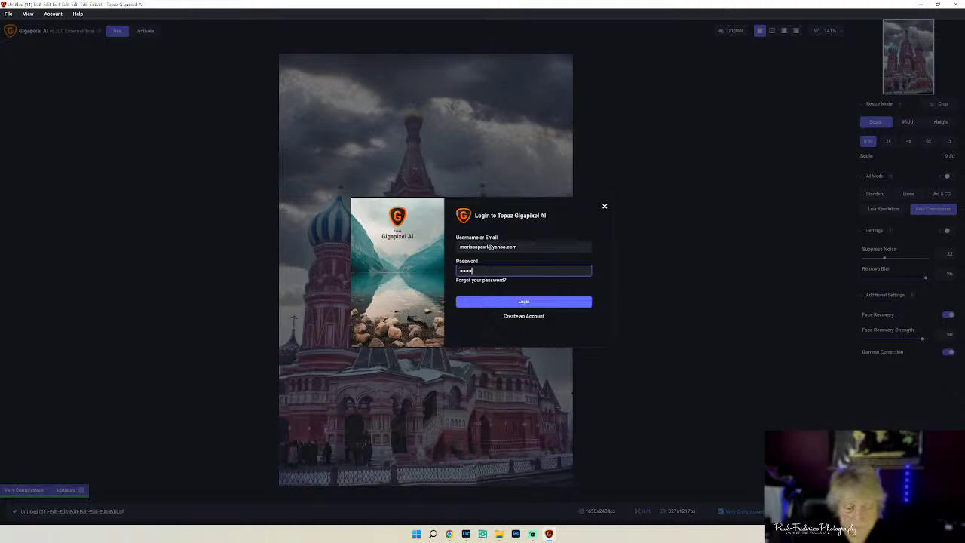
{"action": "type", "text": "••"}
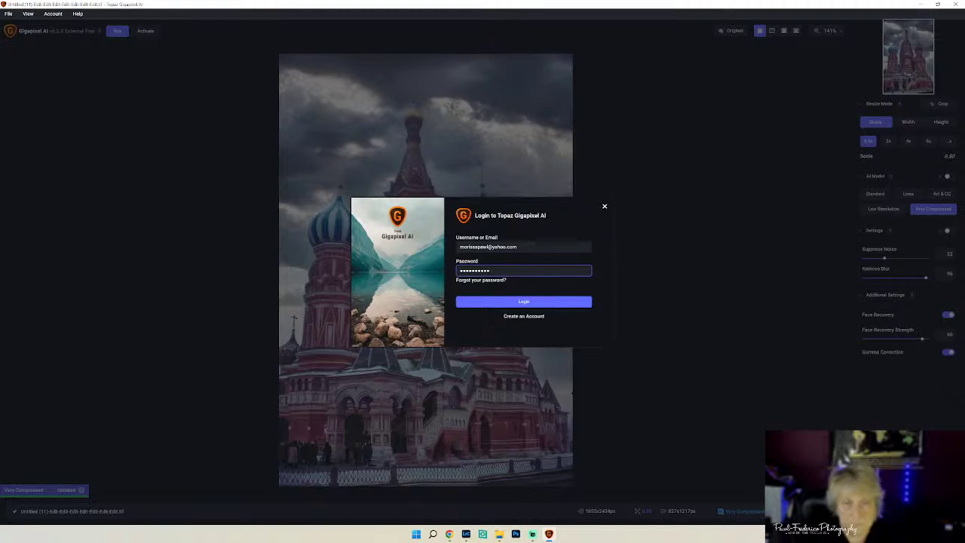
{"action": "key", "text": "Return"}
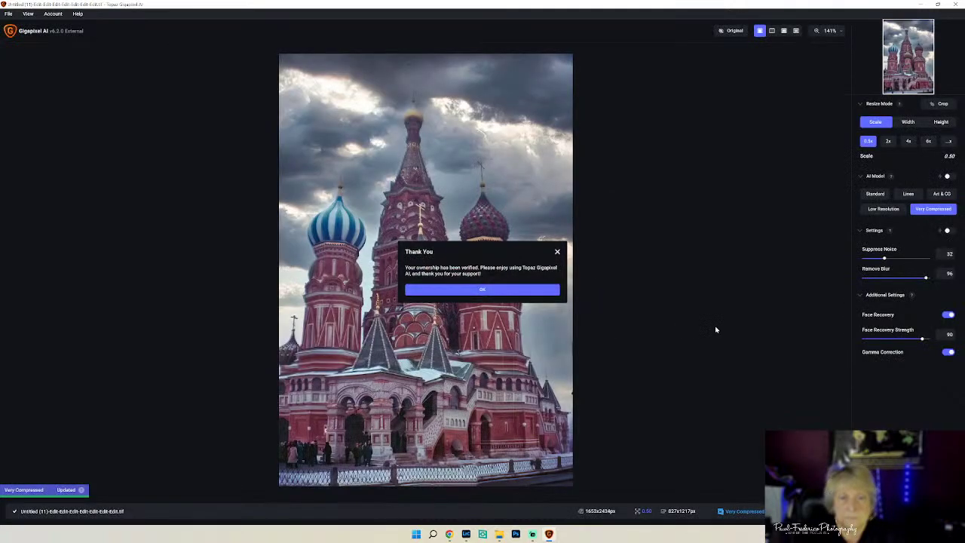
{"action": "left_click", "coordinate": [471, 291]}
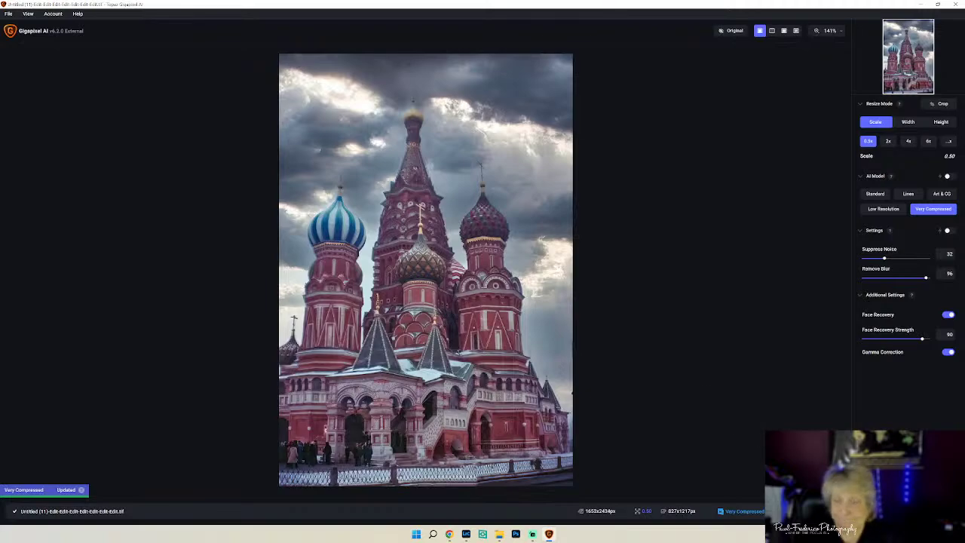
- Save the upscaled image, then send a copy with Lightroom adjustments to Topaz Sharpen AI
{"action": "left_click", "coordinate": [909, 520]}
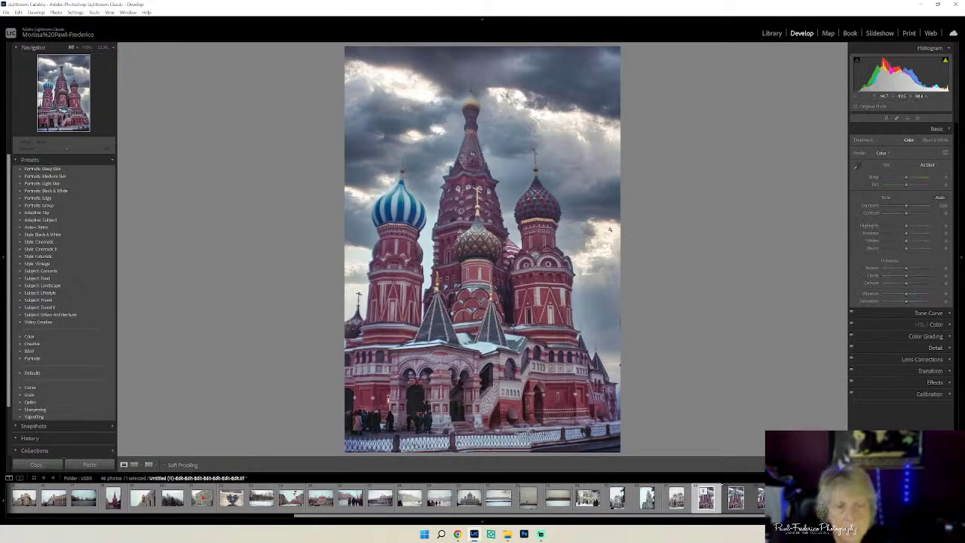
{"action": "right_click", "coordinate": [481, 198]}
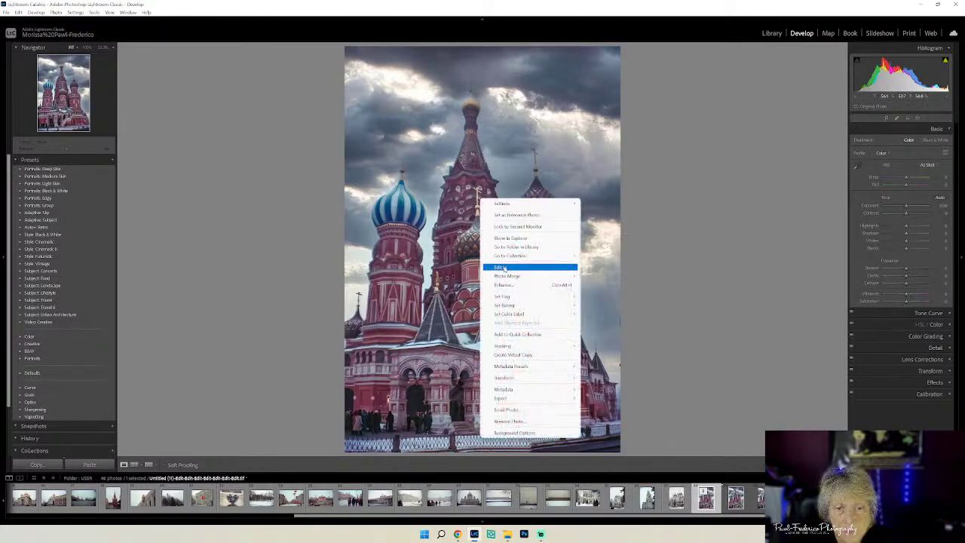
{"action": "mouse_move", "coordinate": [509, 270]}
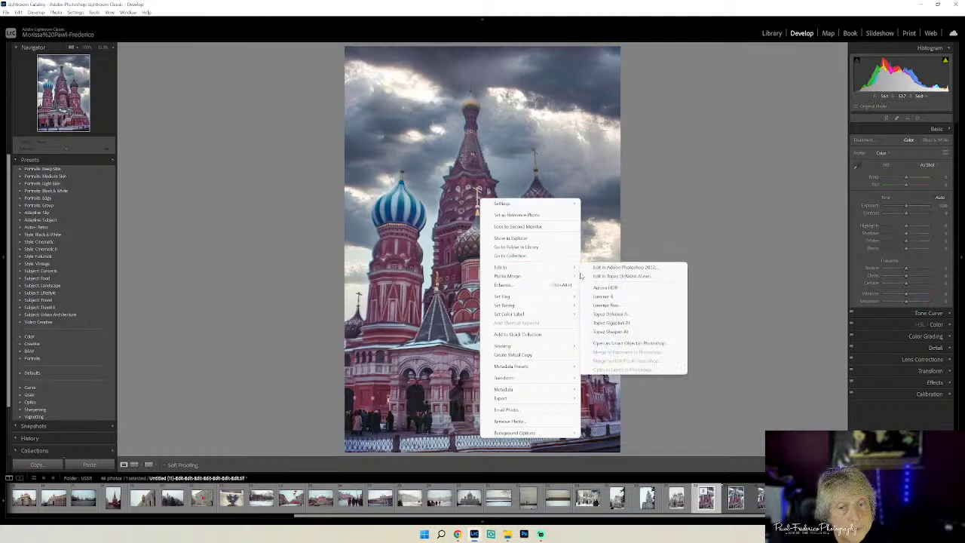
{"action": "left_click", "coordinate": [612, 331]}
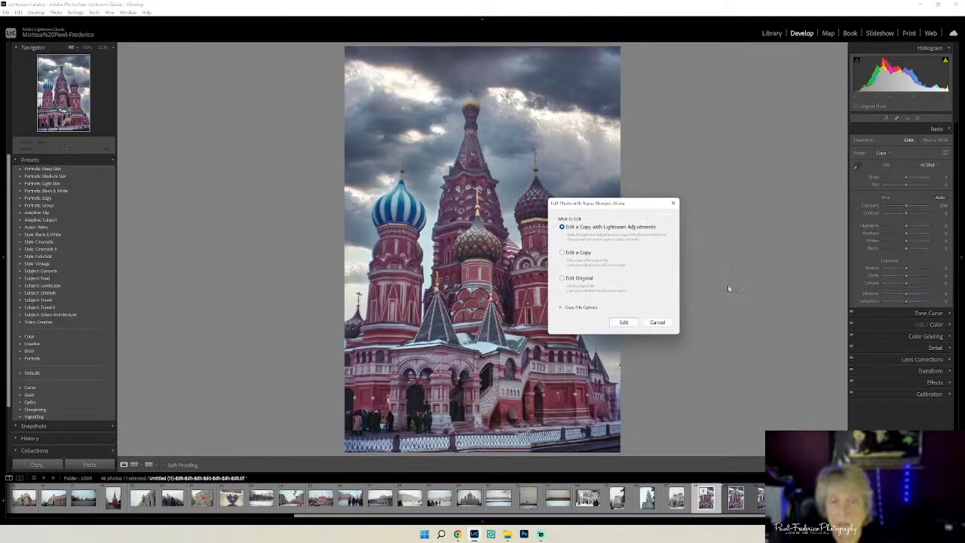
{"action": "left_click", "coordinate": [617, 321]}
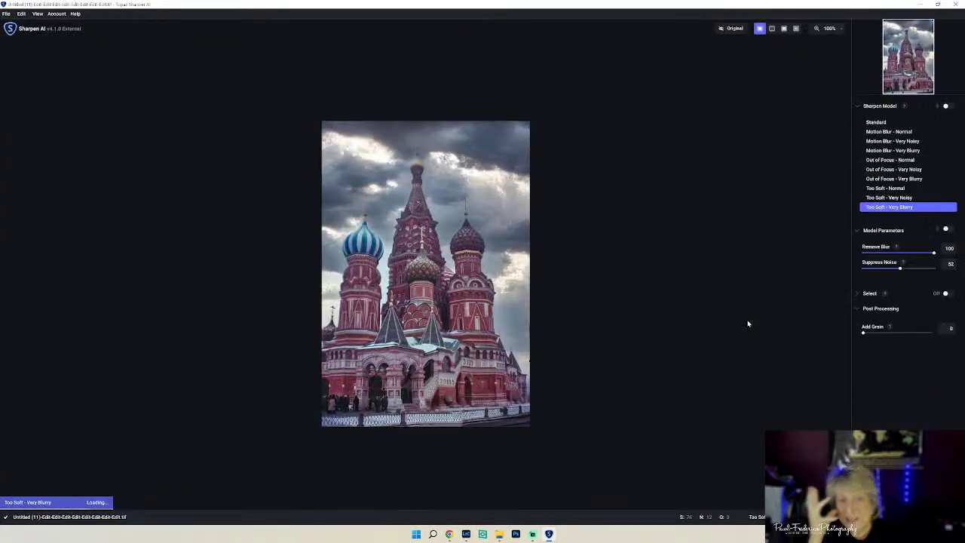
- Fit the whole photo to the preview and try the Out of Focus - Very Blurry and Too Soft - Very Noisy models
{"action": "left_click", "coordinate": [841, 30]}
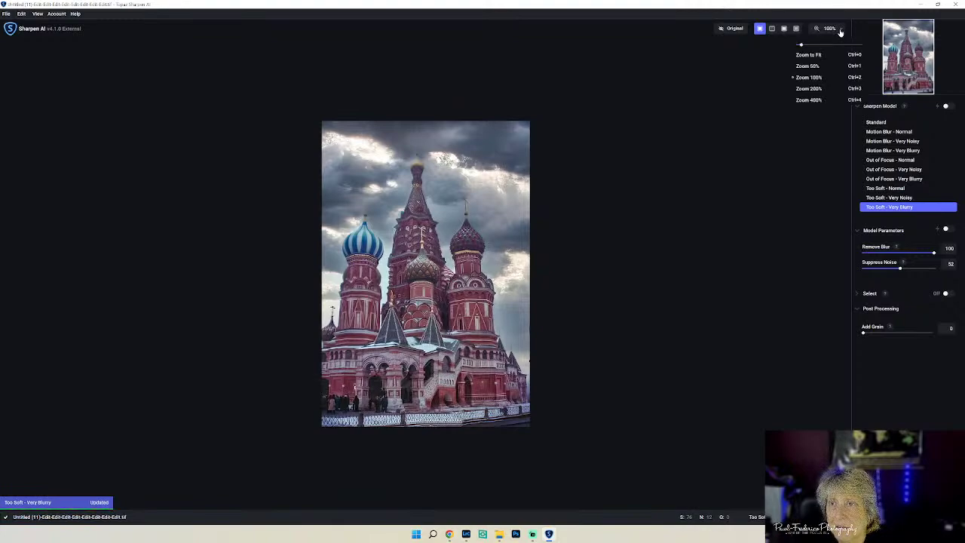
{"action": "left_click", "coordinate": [808, 54]}
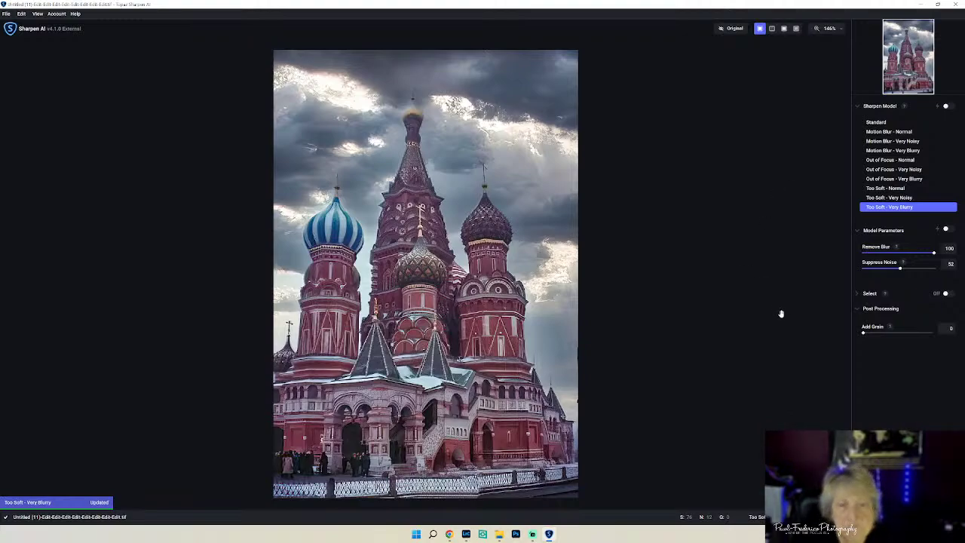
{"action": "left_click", "coordinate": [899, 180]}
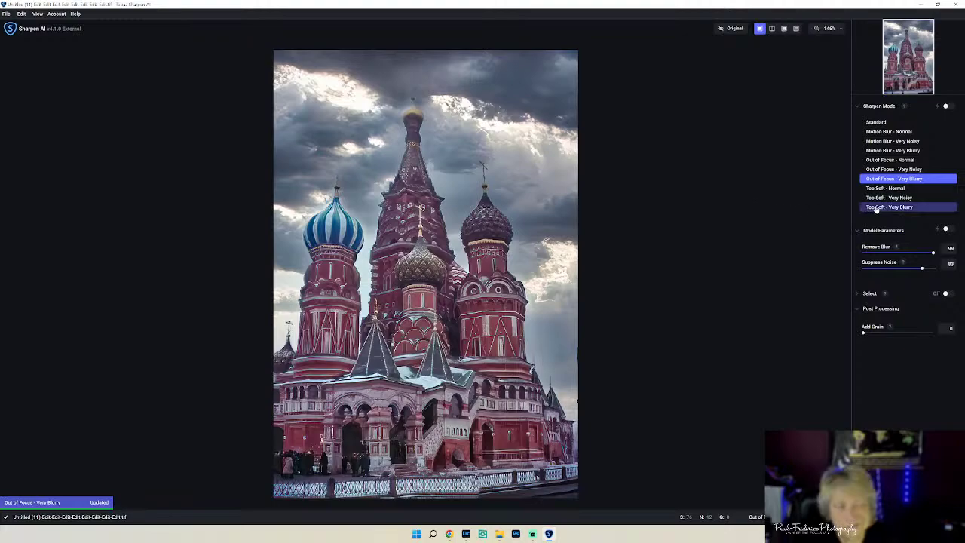
{"action": "left_click", "coordinate": [906, 197]}
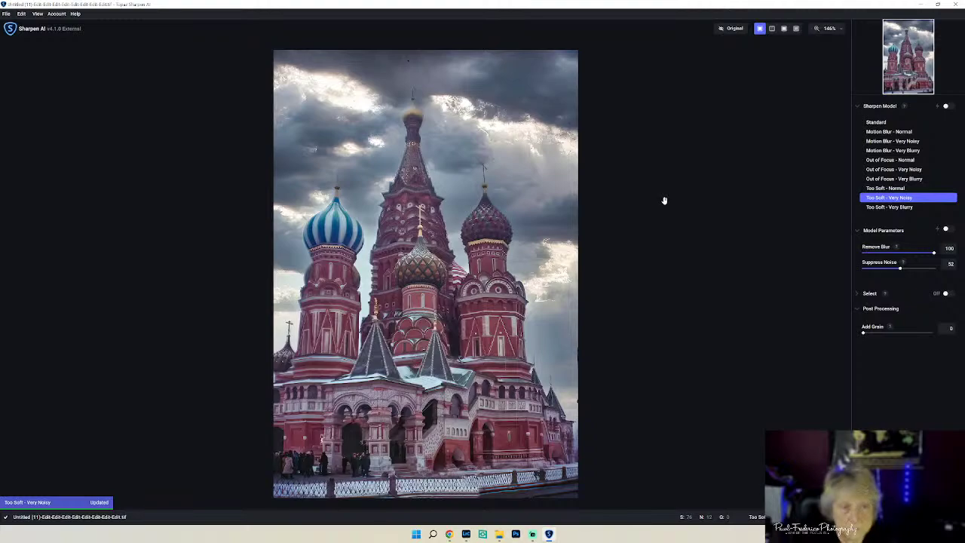
- Compare against the original, then settle on Out of Focus - Very Noisy (Remove Blur 99, Suppress Noise 83)
{"action": "left_click", "coordinate": [730, 34]}
{"action": "left_click", "coordinate": [730, 33]}
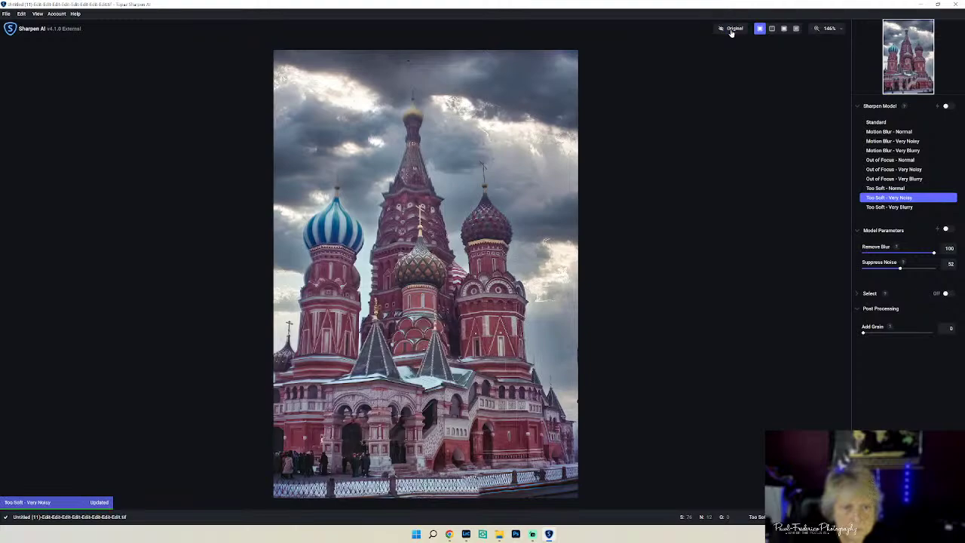
{"action": "left_click", "coordinate": [730, 34]}
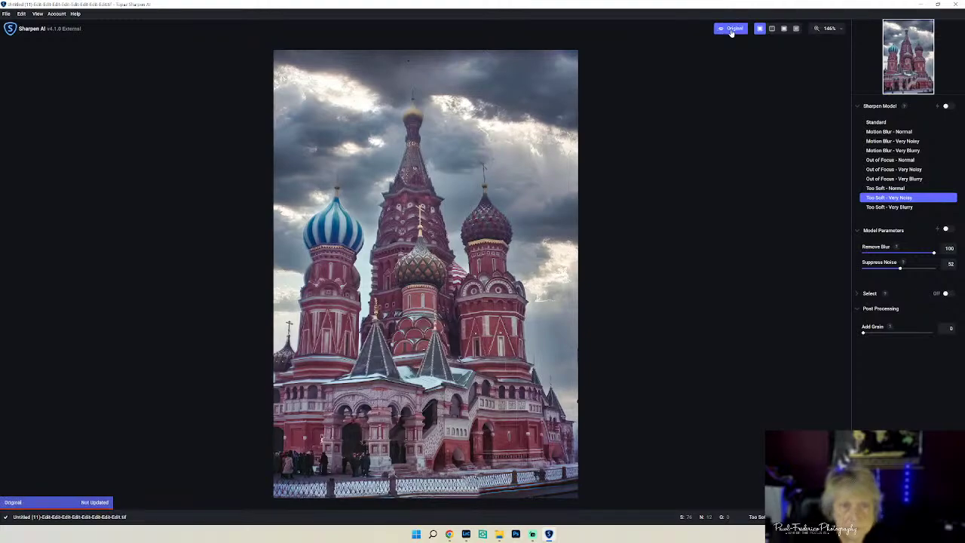
{"action": "left_click", "coordinate": [730, 33]}
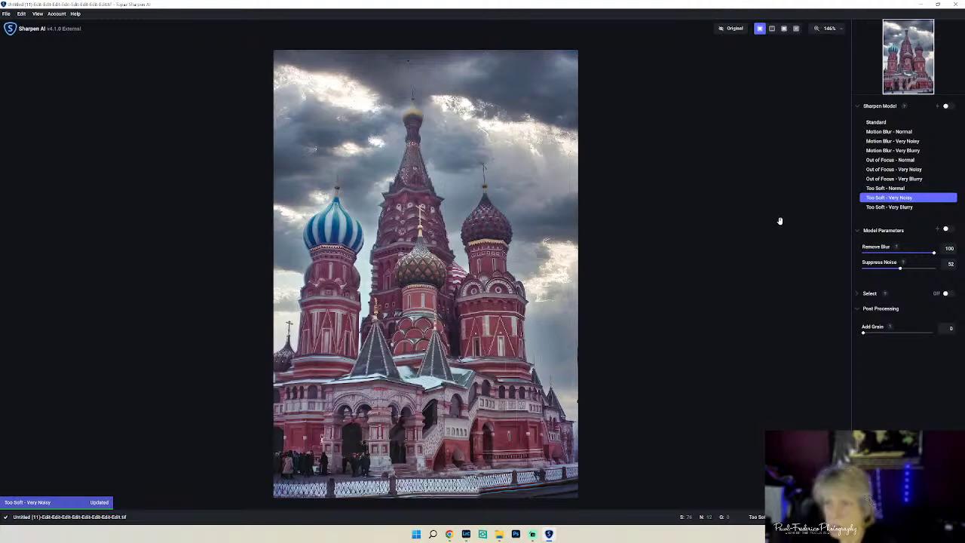
{"action": "left_click", "coordinate": [893, 170]}
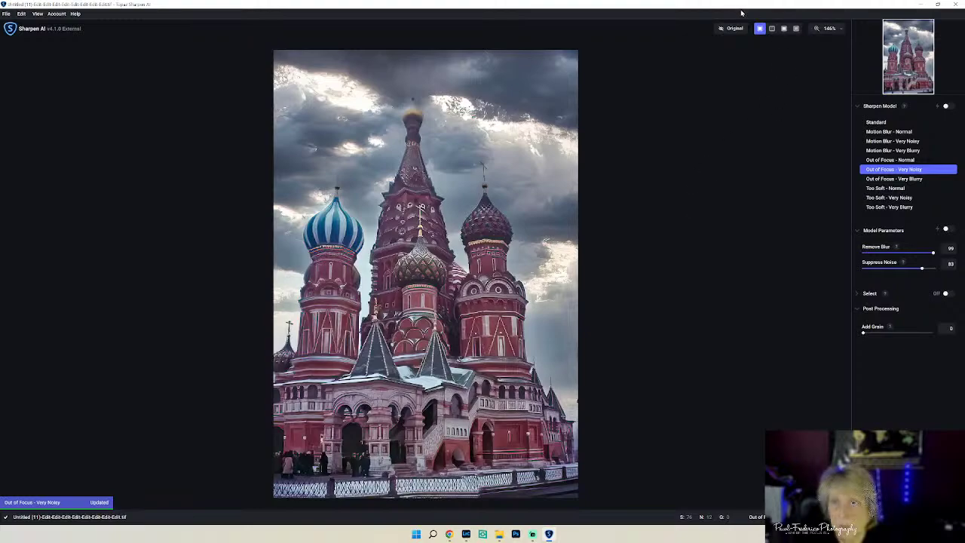
- Compare the sharpened preview with the original, then try the Out of Focus - Normal model
{"action": "left_click", "coordinate": [731, 31]}
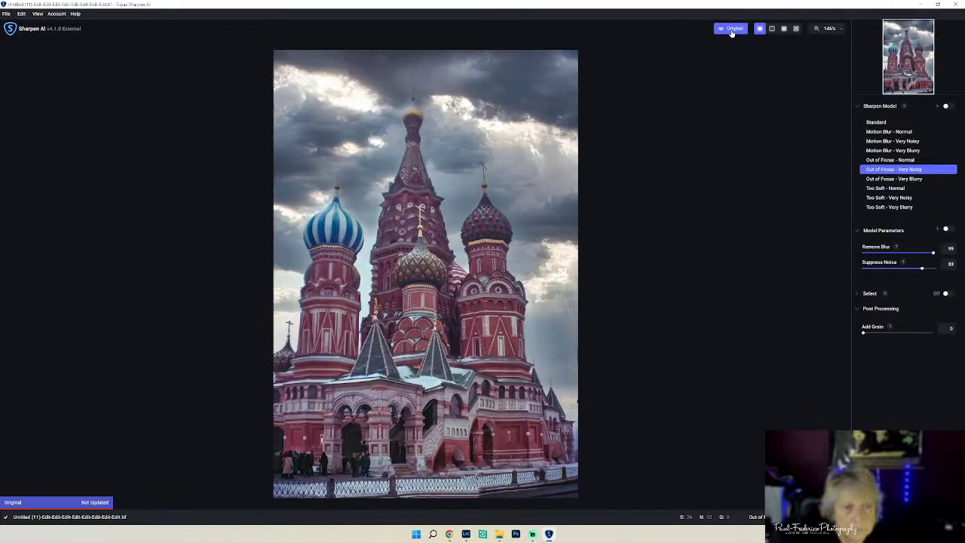
{"action": "left_click", "coordinate": [730, 32]}
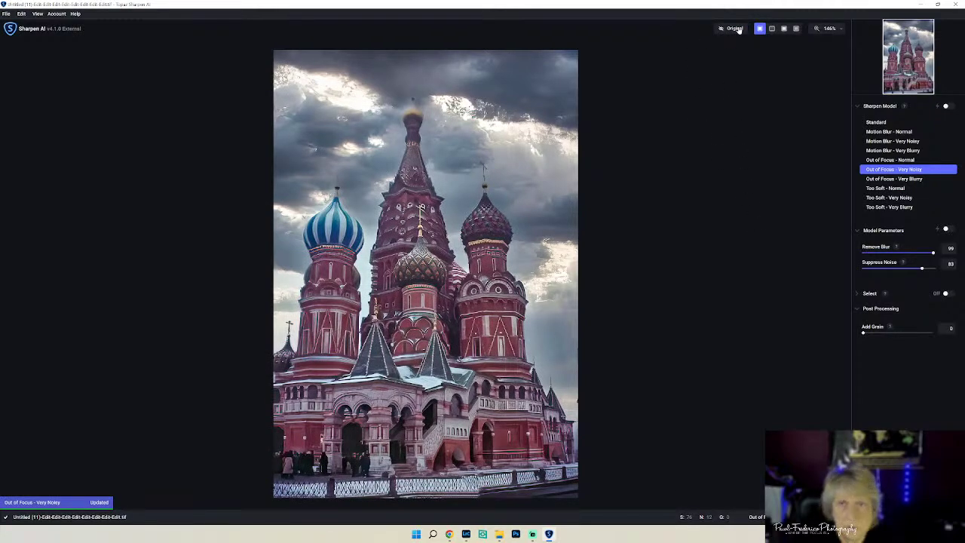
{"action": "left_click", "coordinate": [739, 30]}
{"action": "left_click", "coordinate": [738, 29]}
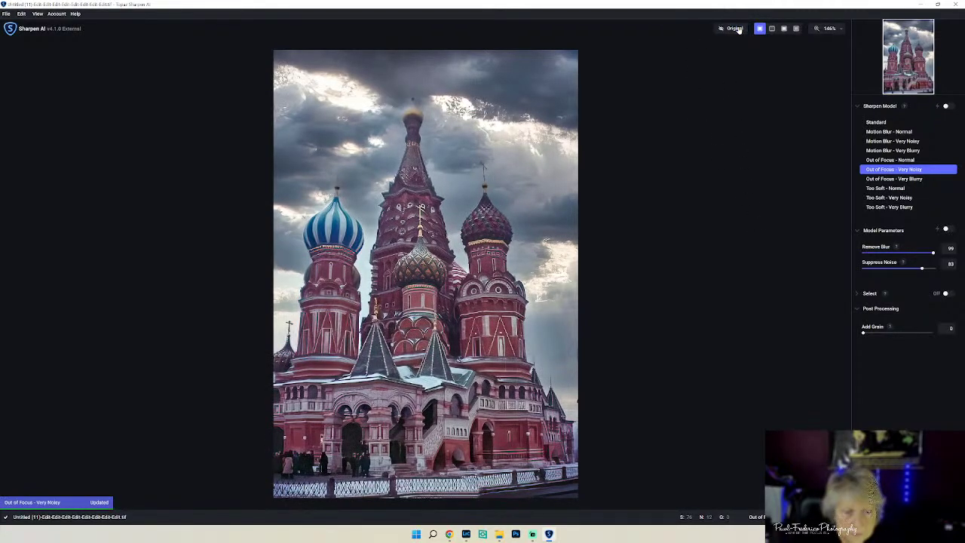
{"action": "left_click", "coordinate": [738, 30]}
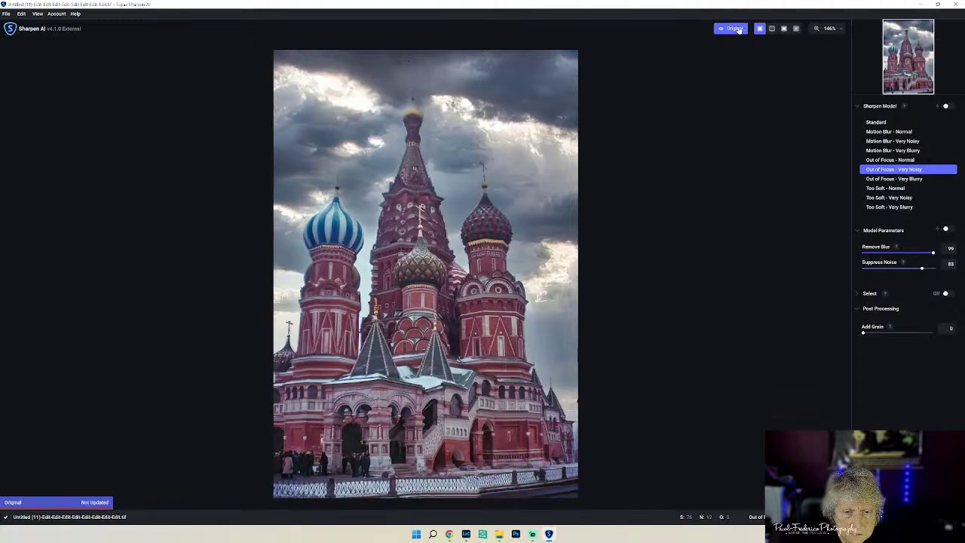
{"action": "left_click", "coordinate": [739, 29]}
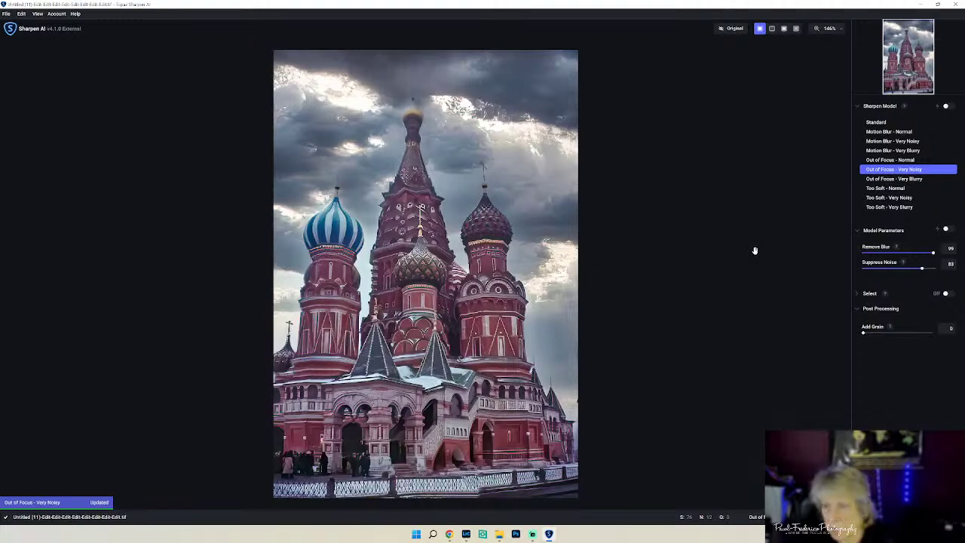
{"action": "left_click", "coordinate": [867, 161]}
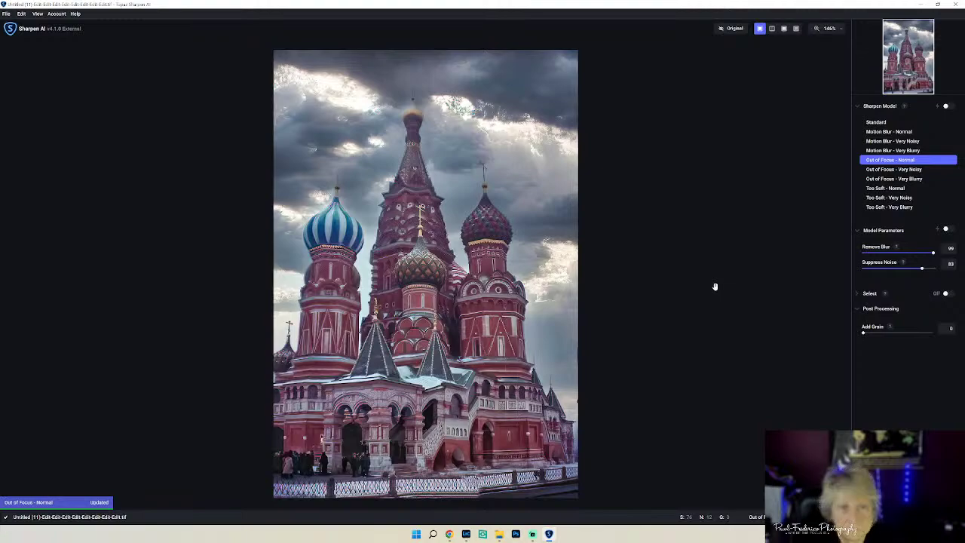
- Compare with the original again, then try Too Soft - Very Noisy and Too Soft - Normal
{"action": "left_click", "coordinate": [736, 30]}
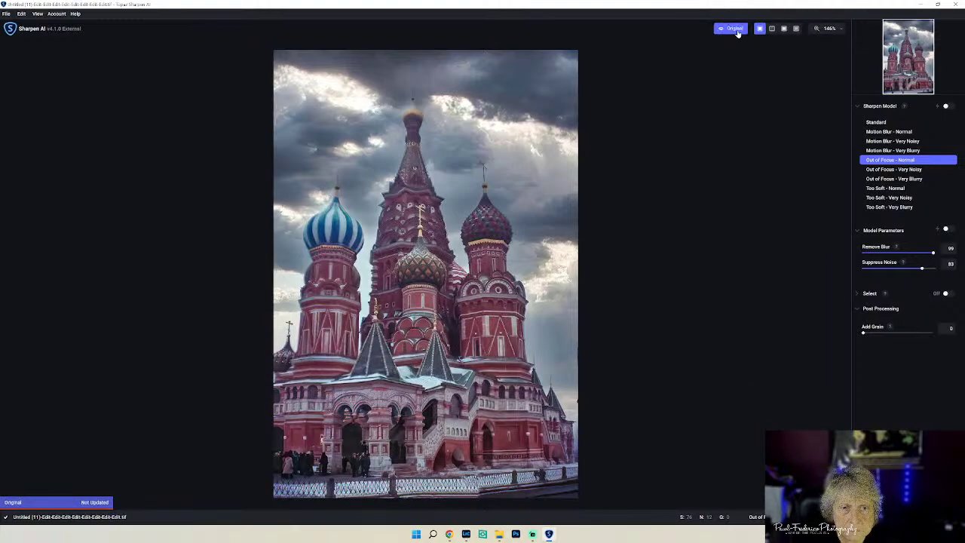
{"action": "left_click", "coordinate": [737, 33]}
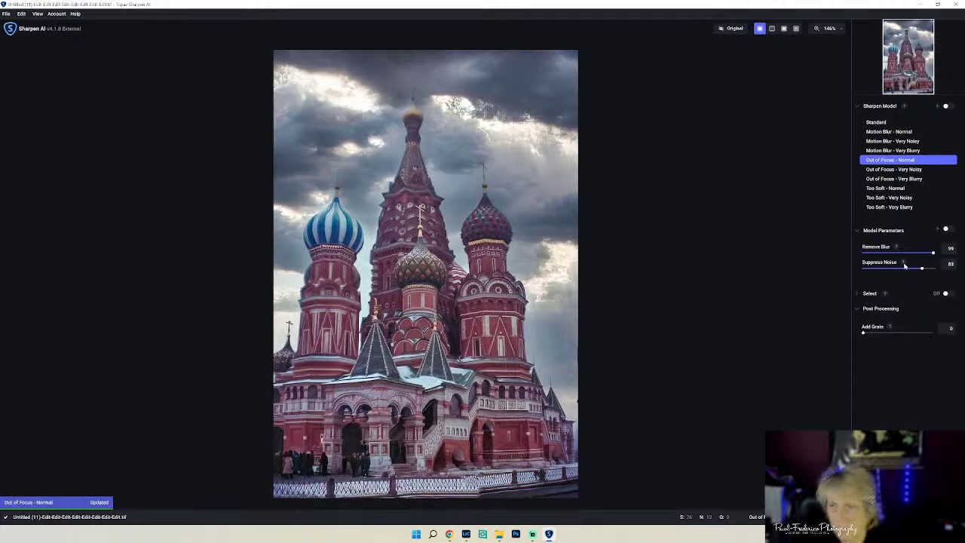
{"action": "left_click", "coordinate": [897, 198]}
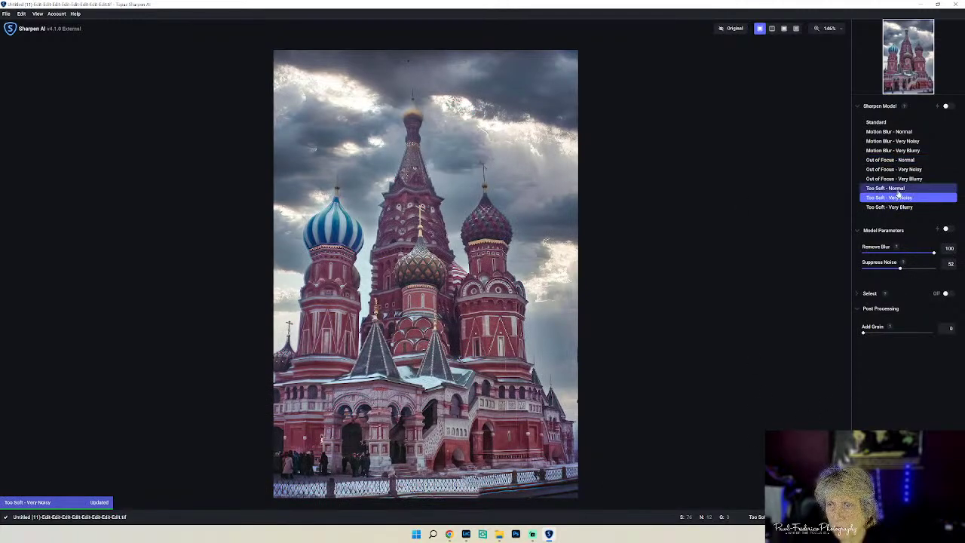
{"action": "left_click", "coordinate": [898, 189]}
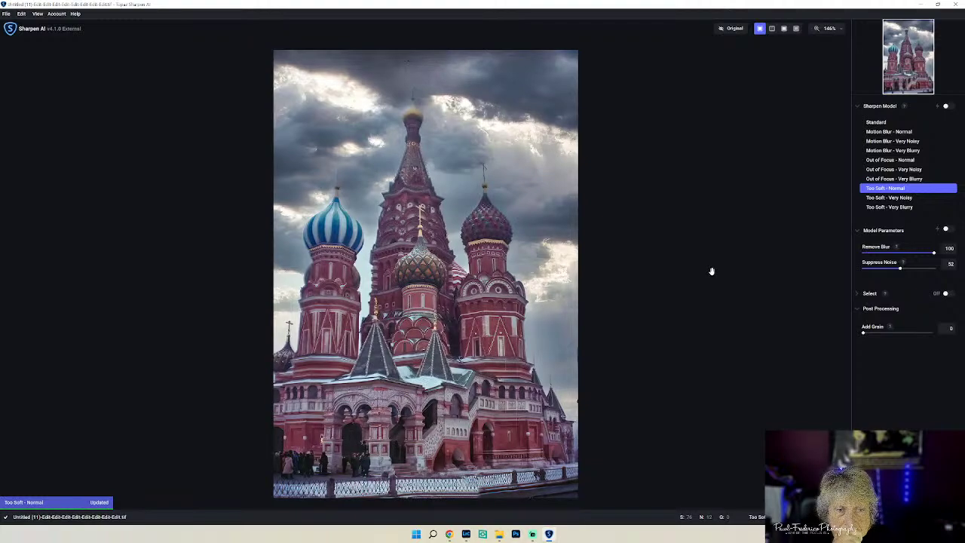
- After flashing the original, switch to the Standard model with all settings at 100
{"action": "left_click", "coordinate": [731, 28]}
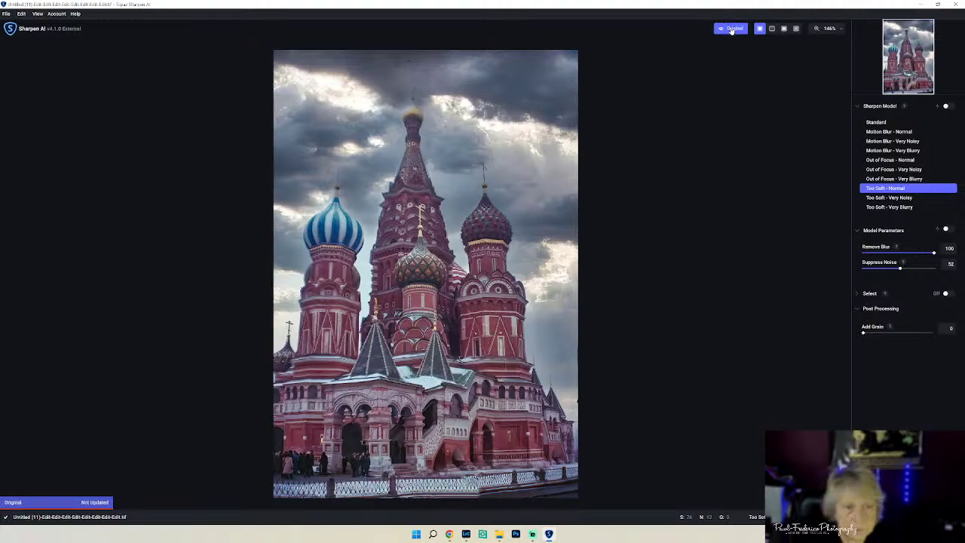
{"action": "left_click", "coordinate": [731, 30]}
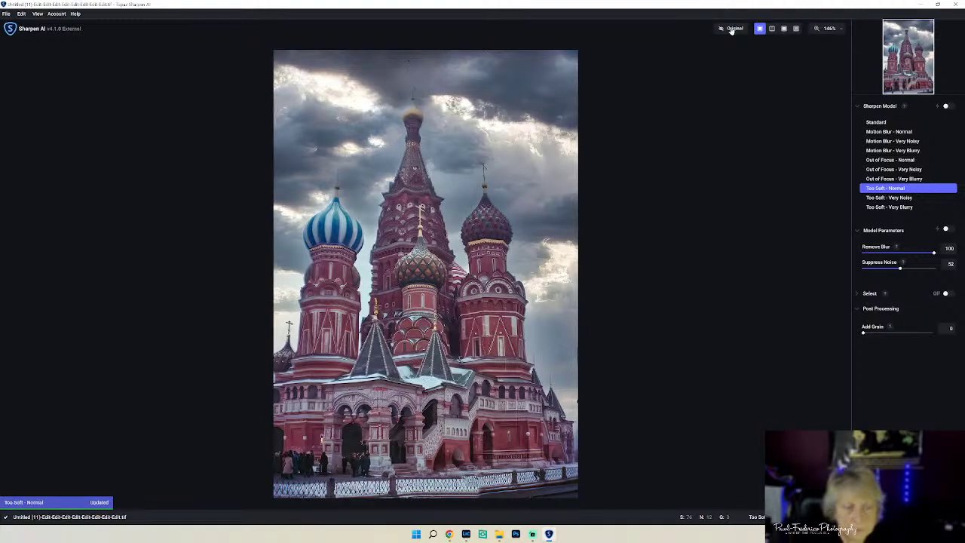
{"action": "left_click", "coordinate": [731, 30]}
{"action": "left_click", "coordinate": [731, 29]}
{"action": "left_click", "coordinate": [731, 29]}
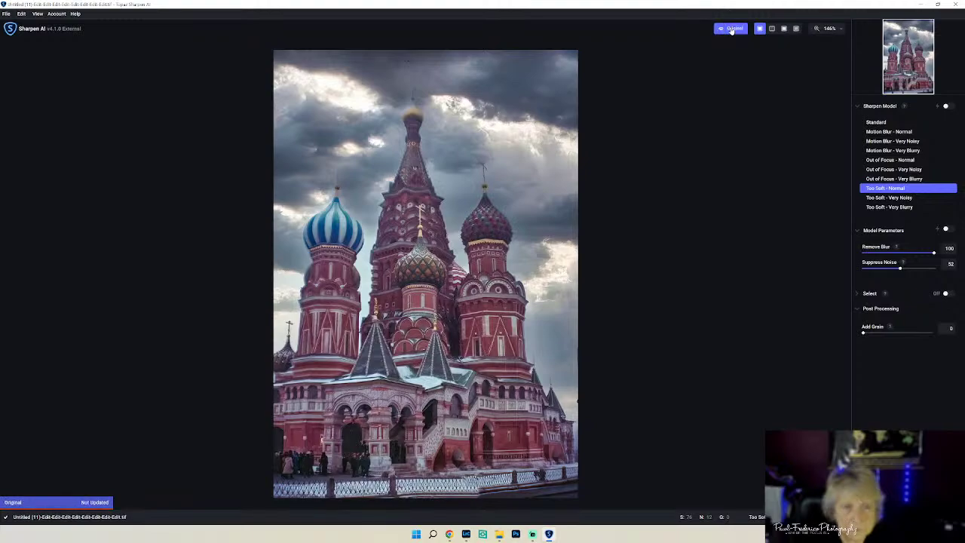
{"action": "left_click", "coordinate": [731, 30]}
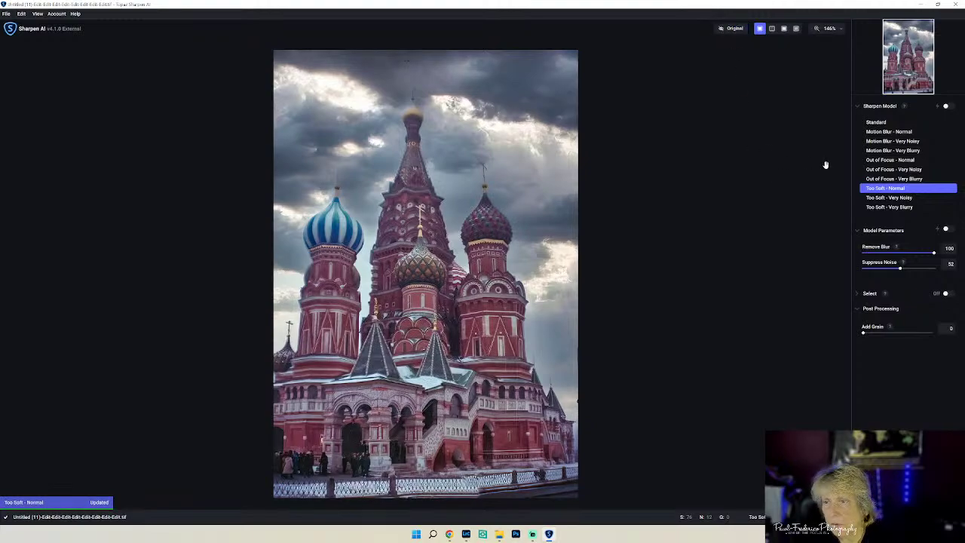
{"action": "left_click", "coordinate": [874, 122]}
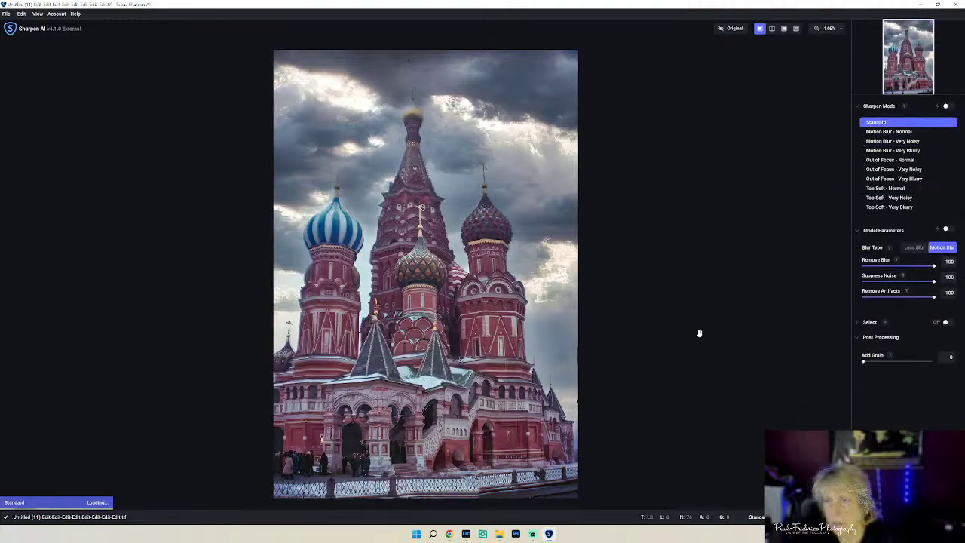
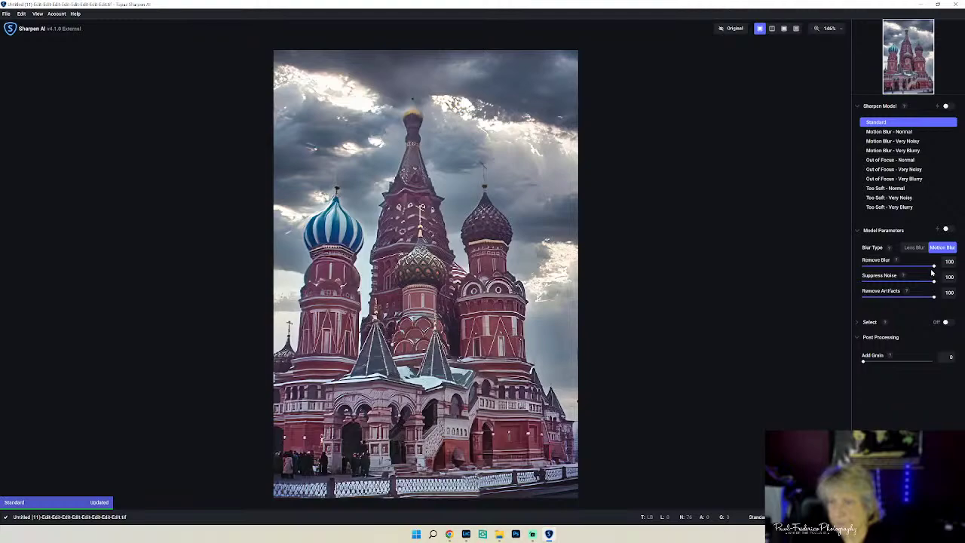
- Lower Remove Blur to 32 and set the blur type to Lens Blur
{"action": "left_click_drag", "start_coordinate": [934, 268], "coordinate": [896, 268]}
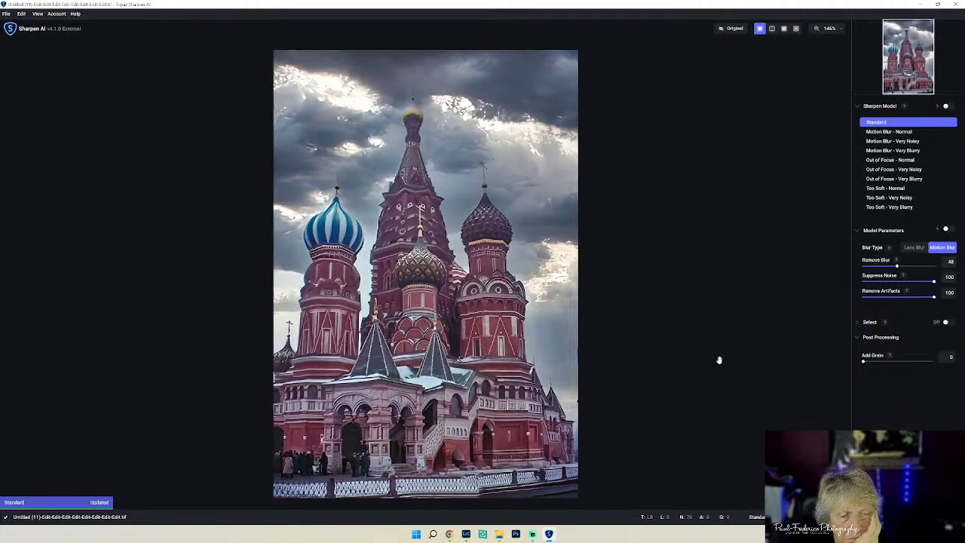
{"action": "left_click_drag", "start_coordinate": [897, 266], "coordinate": [885, 271]}
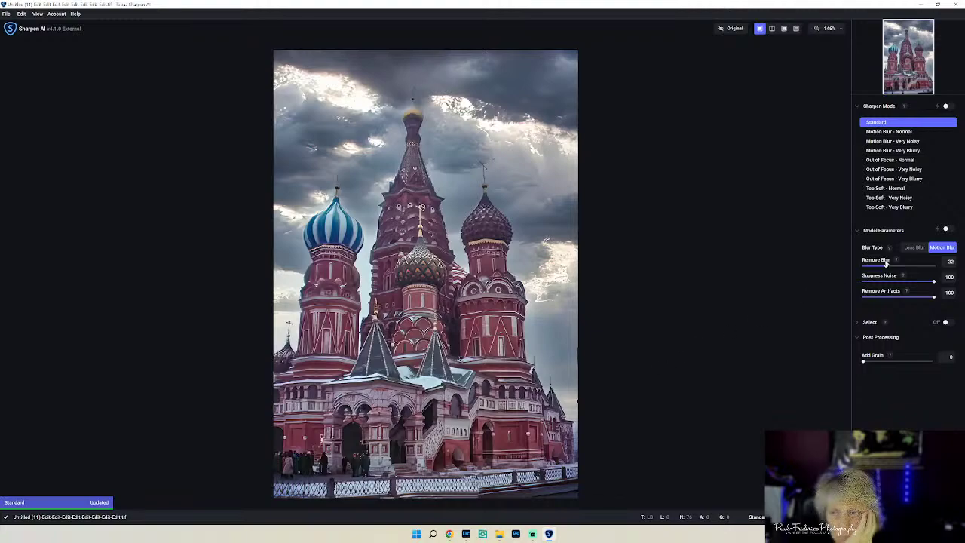
{"action": "mouse_move", "coordinate": [890, 251]}
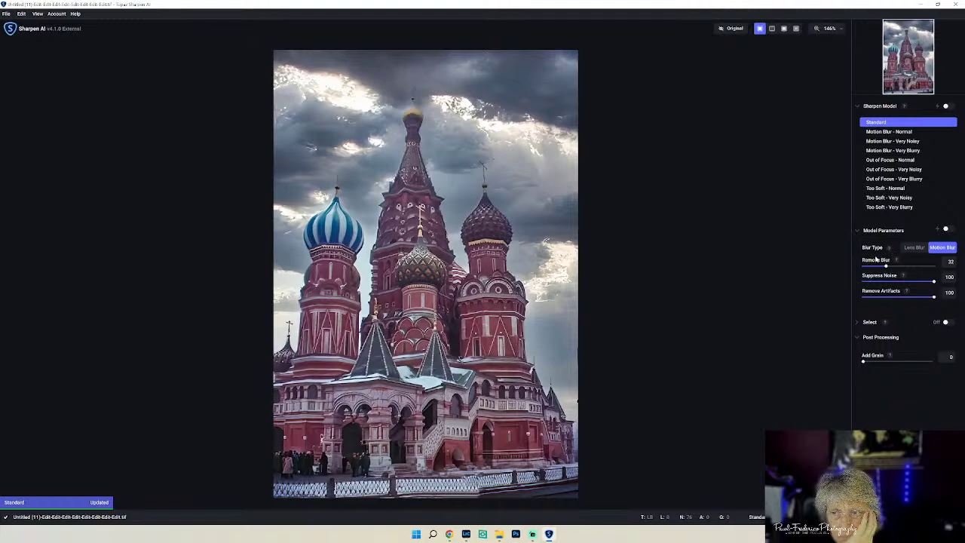
{"action": "left_click", "coordinate": [882, 250]}
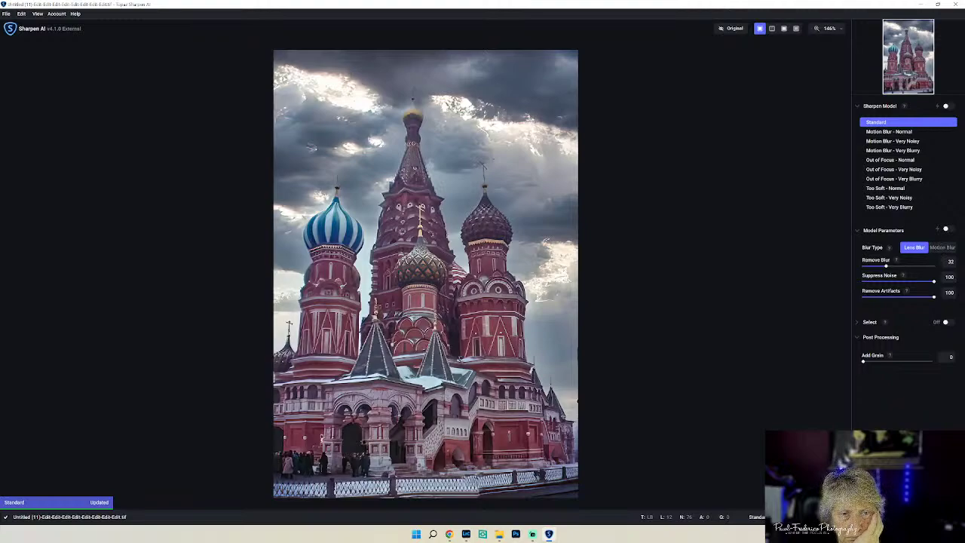
{"action": "left_click", "coordinate": [942, 248]}
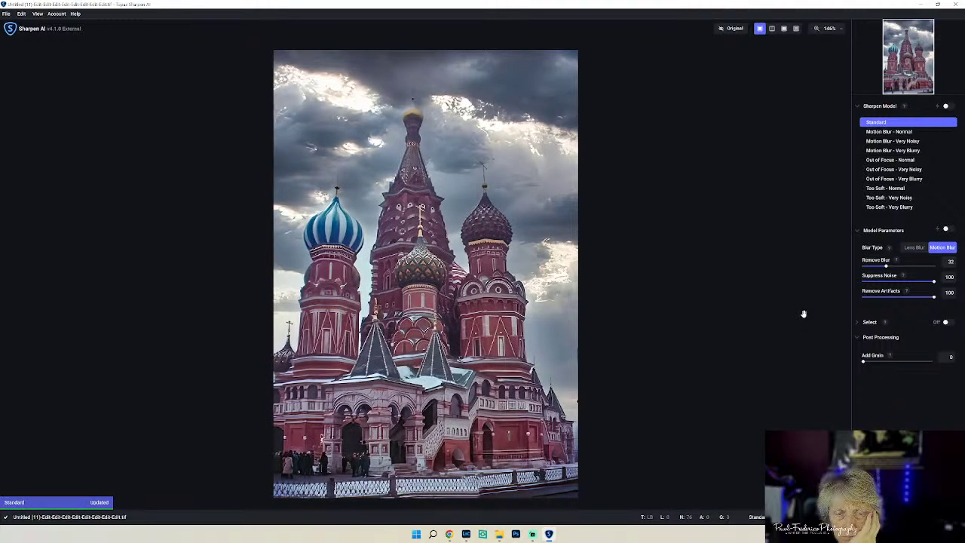
{"action": "left_click", "coordinate": [912, 249]}
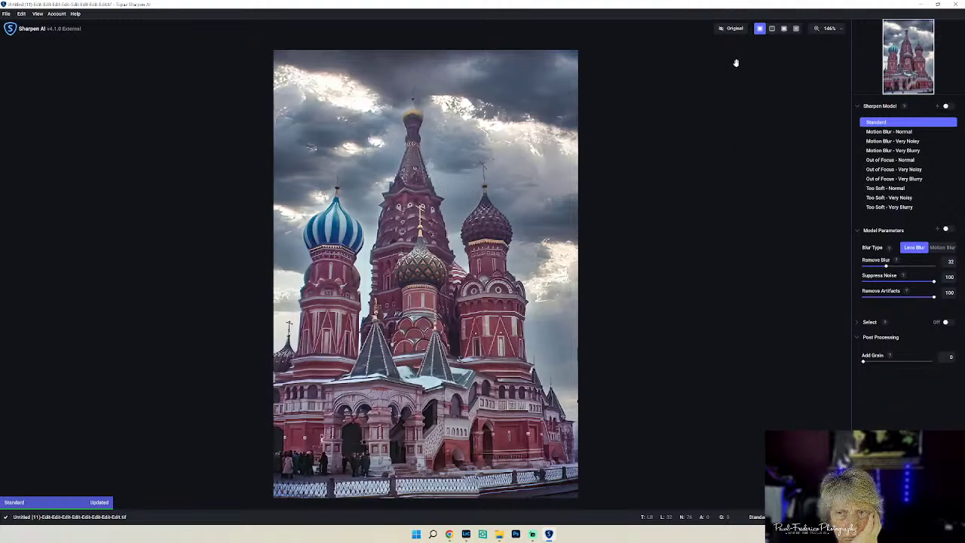
- Compare the sharpened result with the original, then apply and save it back to Lightroom
{"action": "left_click", "coordinate": [731, 31]}
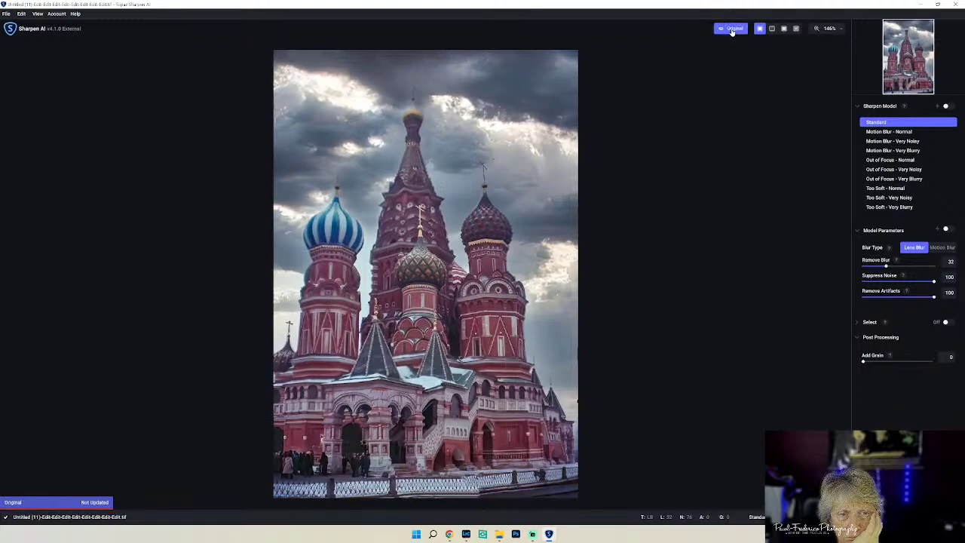
{"action": "left_click", "coordinate": [731, 31]}
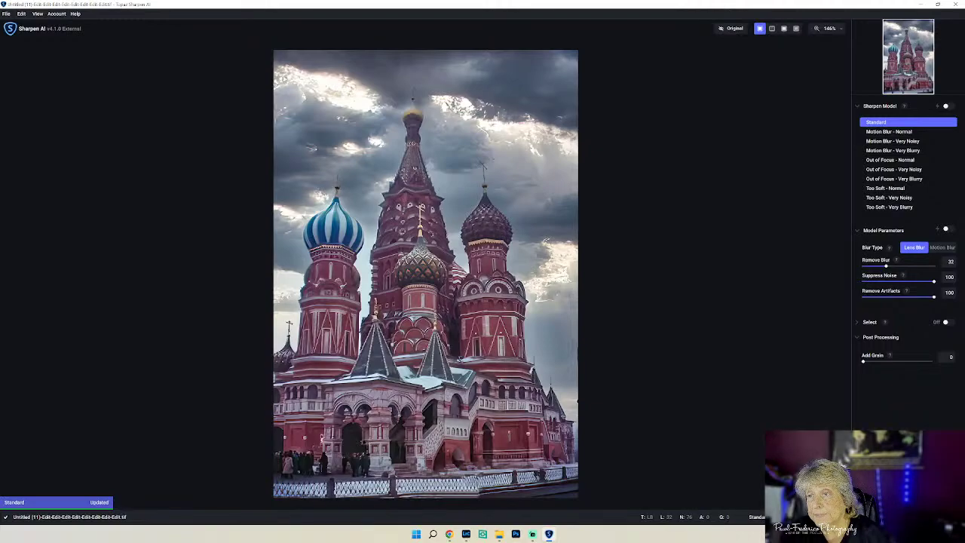
{"action": "left_click", "coordinate": [935, 517]}
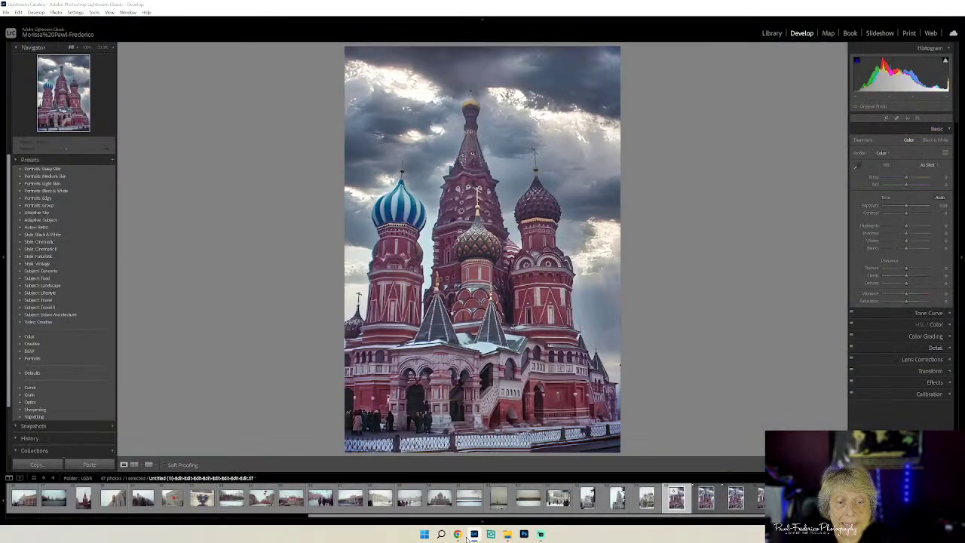
- In HSL, raise blue, orange (~+40) and yellow (~+38) luminance and boost orange and yellow saturation
{"action": "left_click", "coordinate": [467, 535]}
{"action": "left_click", "coordinate": [469, 535]}
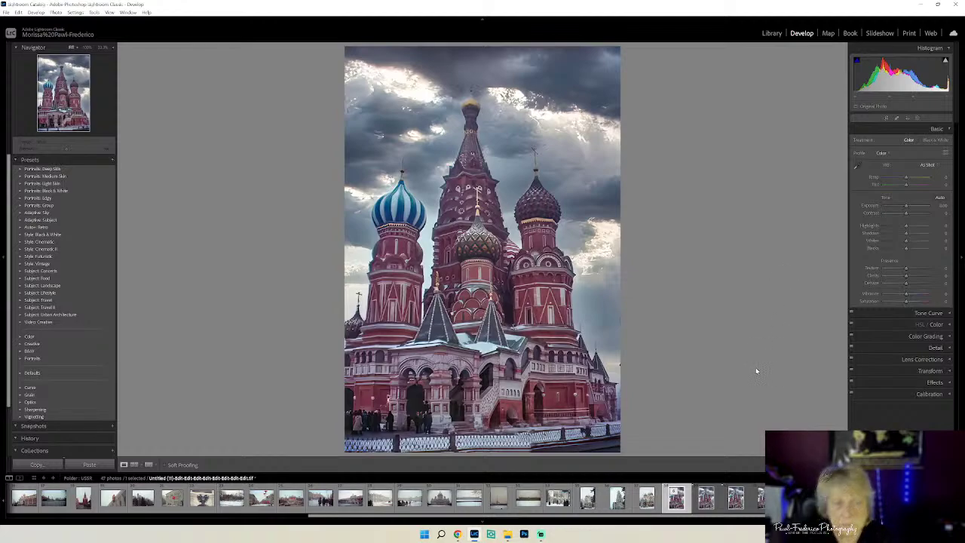
{"action": "left_click", "coordinate": [946, 325]}
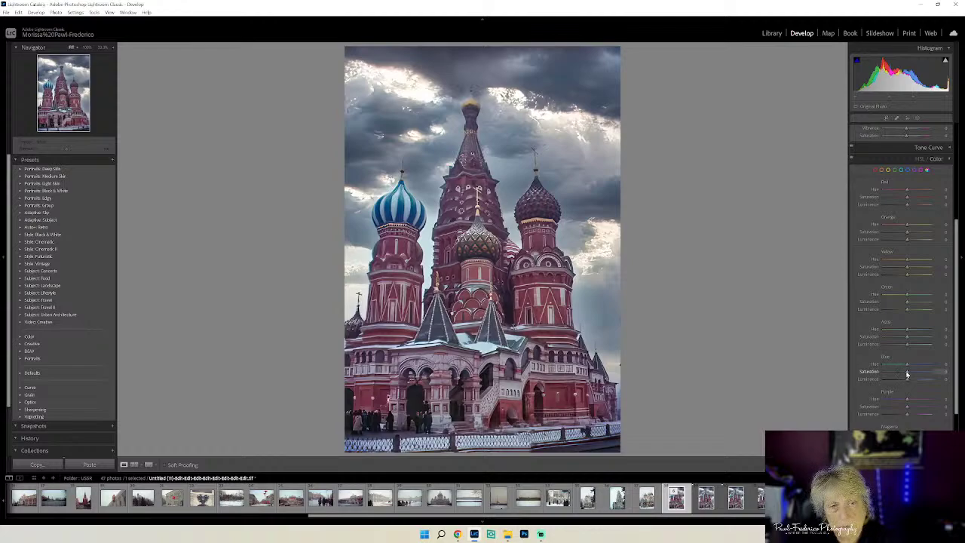
{"action": "key", "text": "Up"}
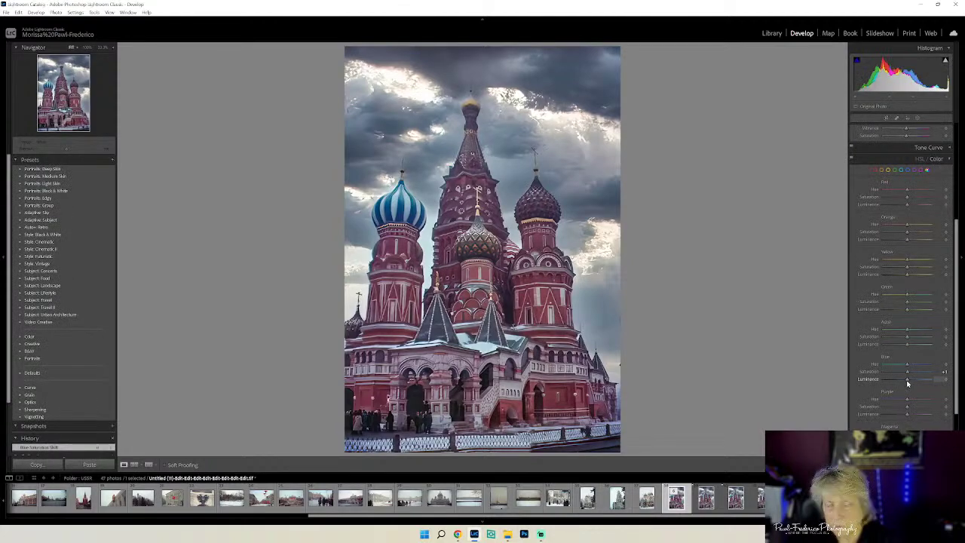
{"action": "left_click_drag", "start_coordinate": [907, 384], "coordinate": [922, 385]}
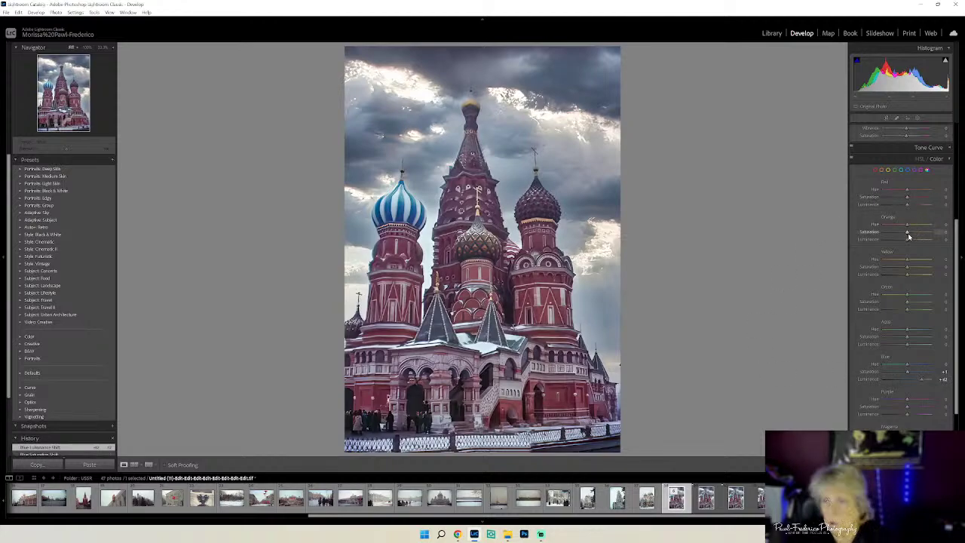
{"action": "left_click_drag", "start_coordinate": [908, 239], "coordinate": [919, 249]}
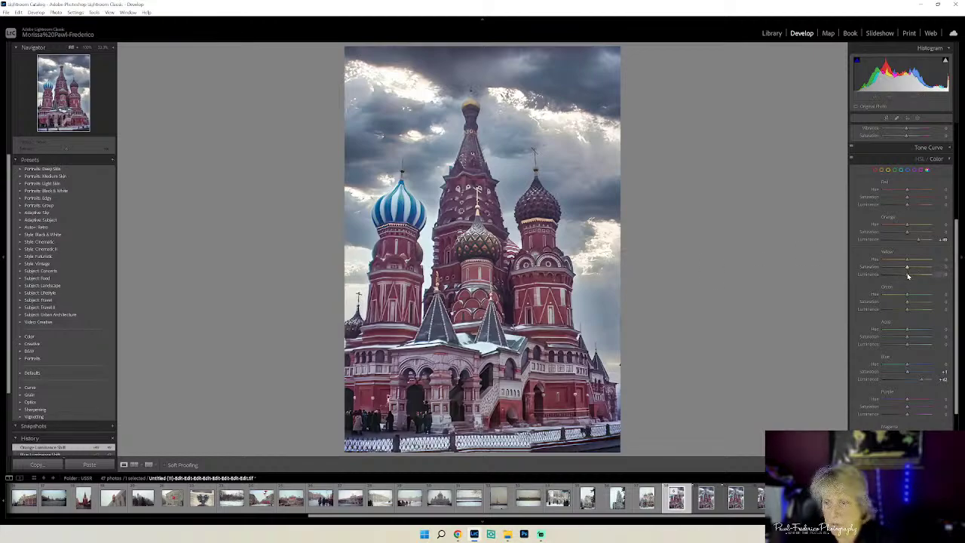
{"action": "left_click_drag", "start_coordinate": [908, 276], "coordinate": [914, 281]}
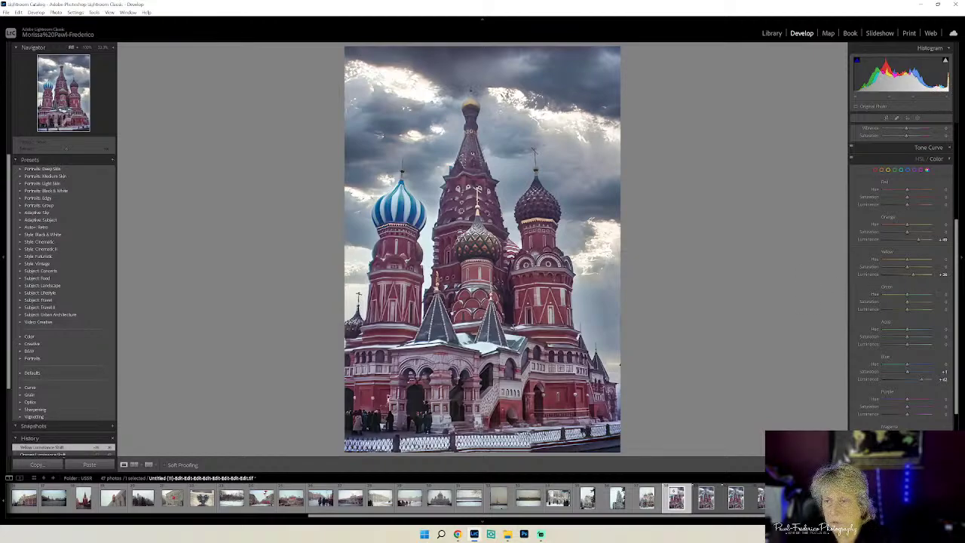
{"action": "left_click_drag", "start_coordinate": [908, 269], "coordinate": [914, 270]}
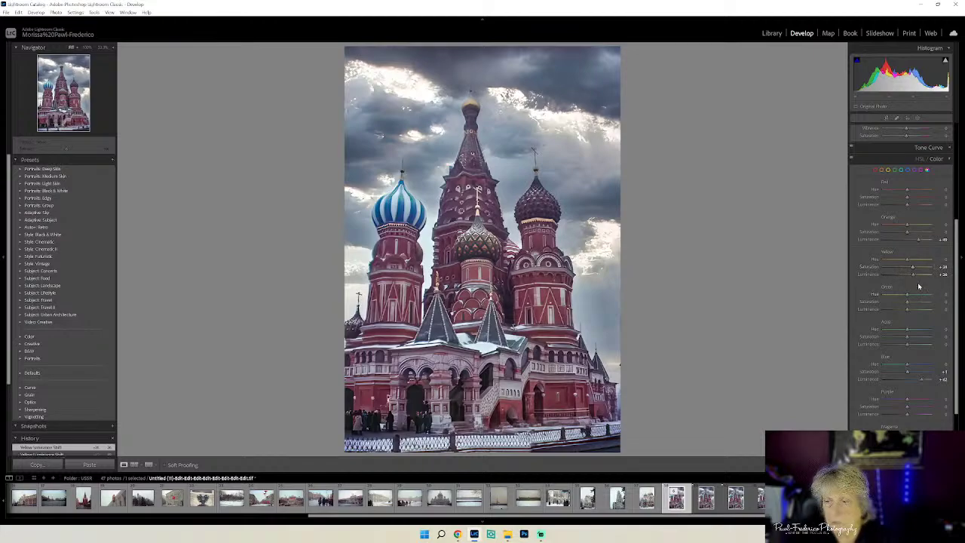
{"action": "left_click_drag", "start_coordinate": [906, 232], "coordinate": [913, 231]}
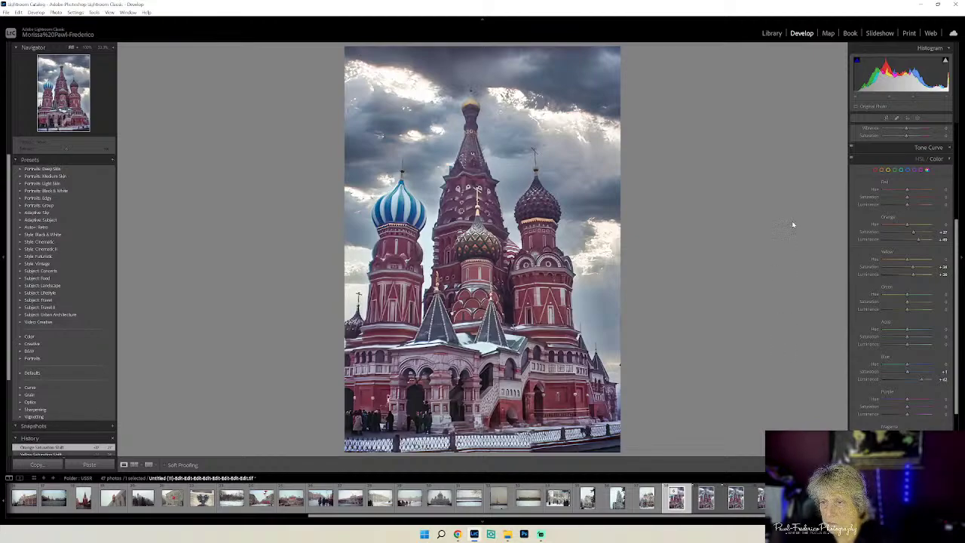
{"action": "left_click", "coordinate": [948, 159]}
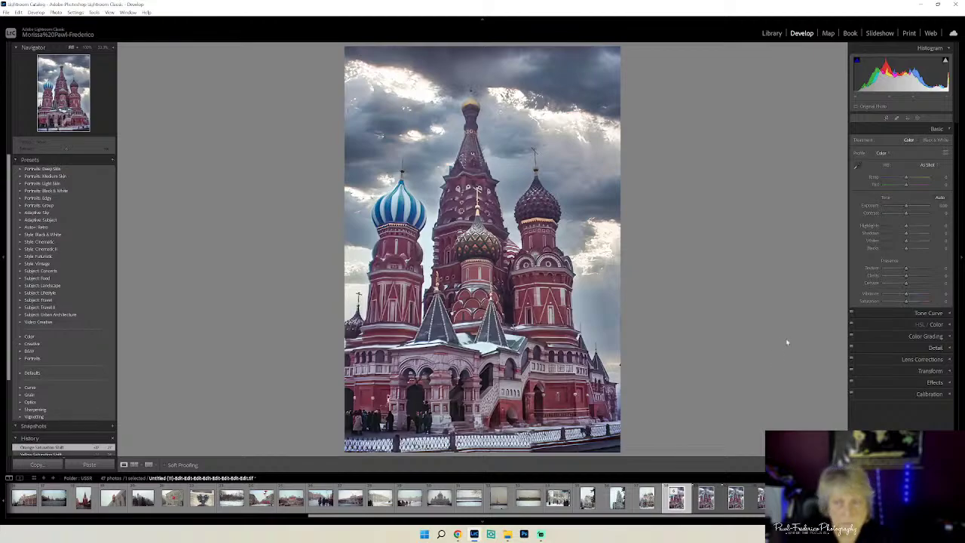
- Set Clarity to about +15, Dehaze about +13, Contrast about +13 and Blacks to -20
{"action": "left_click_drag", "start_coordinate": [905, 278], "coordinate": [912, 281]}
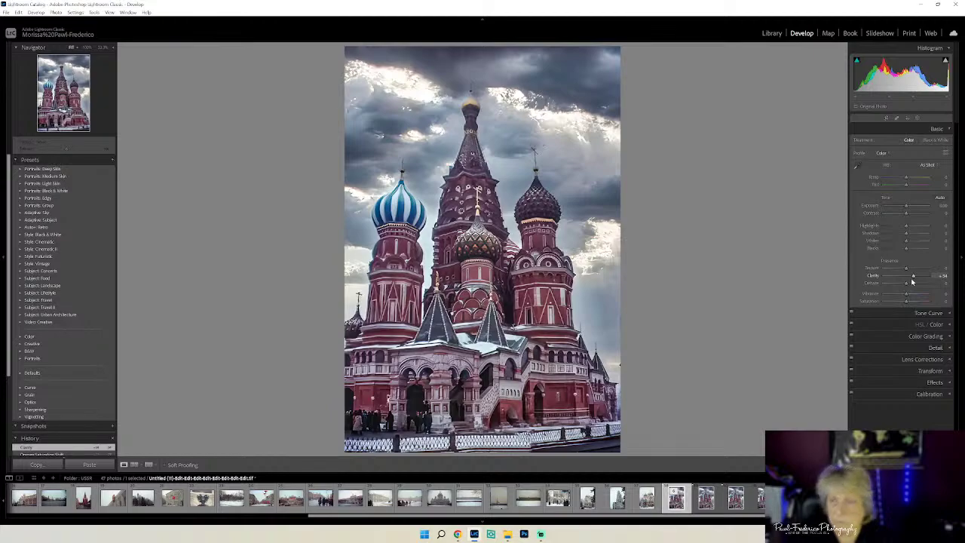
{"action": "left_click_drag", "start_coordinate": [910, 284], "coordinate": [910, 286]}
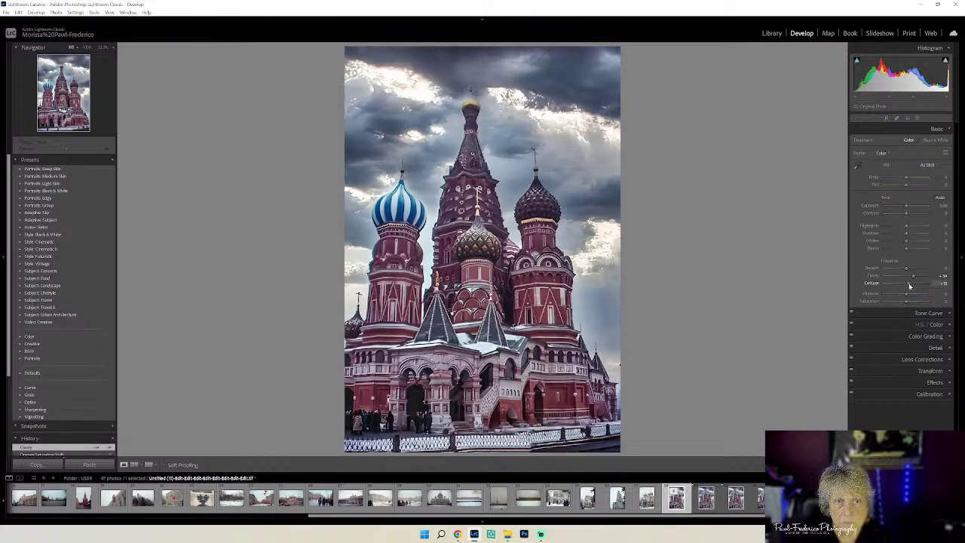
{"action": "left_click_drag", "start_coordinate": [909, 286], "coordinate": [912, 293]}
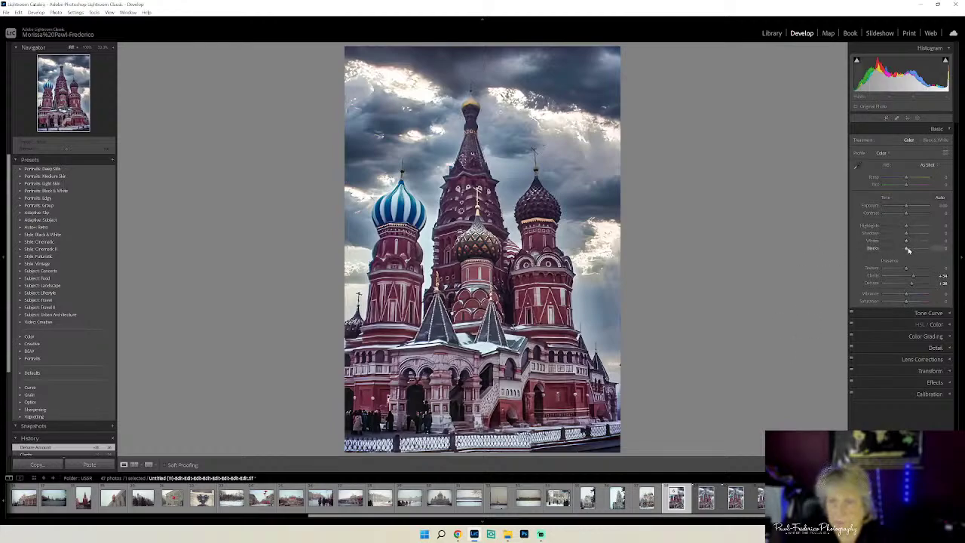
{"action": "left_click_drag", "start_coordinate": [905, 250], "coordinate": [899, 250]}
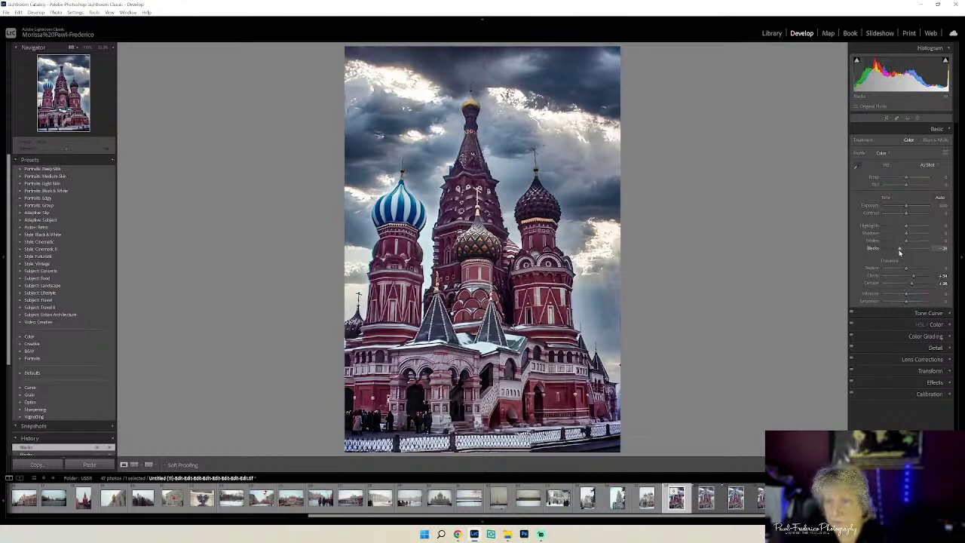
{"action": "left_click", "coordinate": [908, 279]}
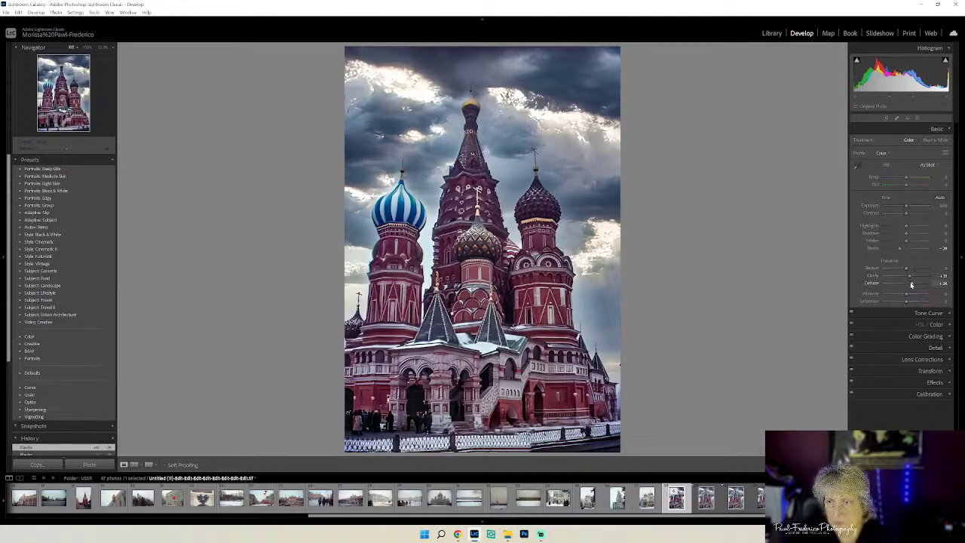
{"action": "left_click_drag", "start_coordinate": [911, 284], "coordinate": [909, 285]}
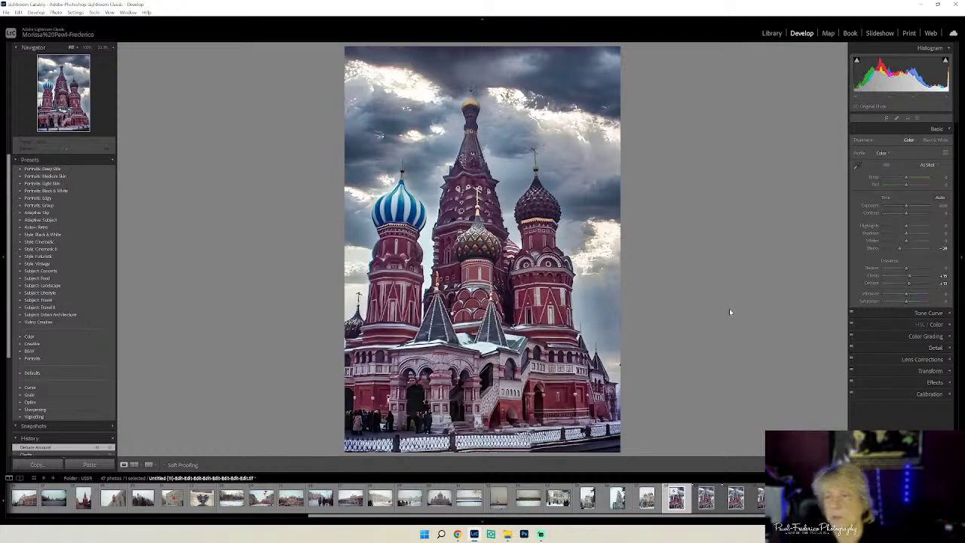
{"action": "left_click_drag", "start_coordinate": [905, 213], "coordinate": [906, 223]}
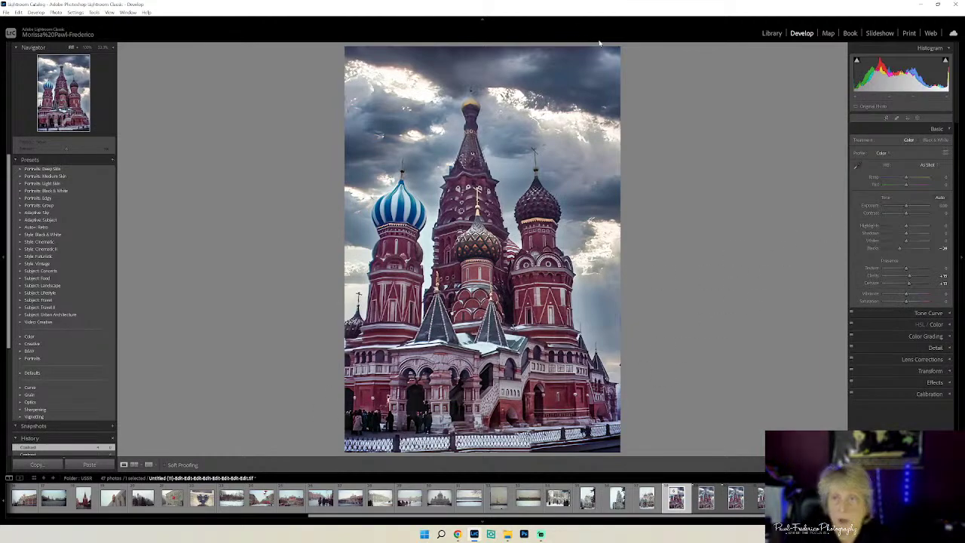
- Export the photo with the White Logo watermark under the file name 'Kremlin 1965'
{"action": "left_click", "coordinate": [771, 33]}
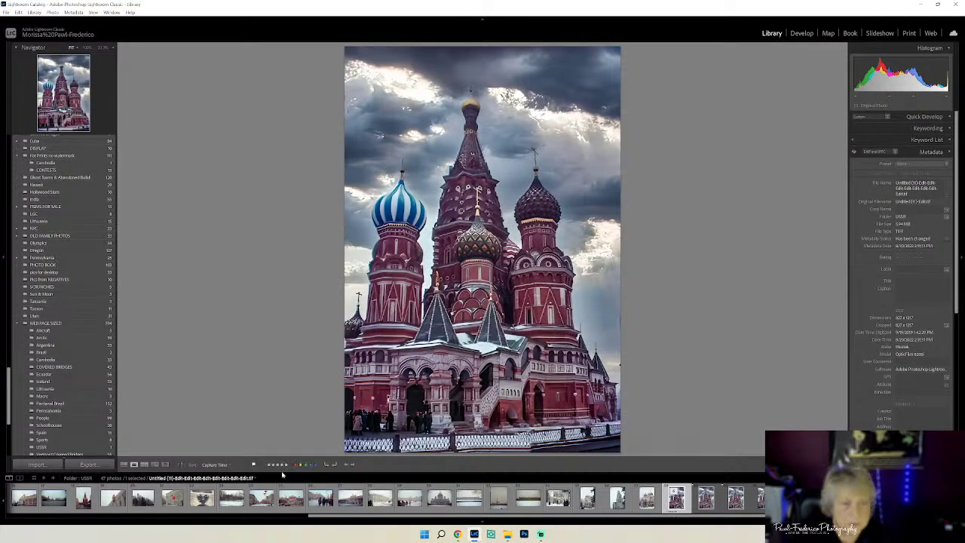
{"action": "left_click", "coordinate": [6, 12]}
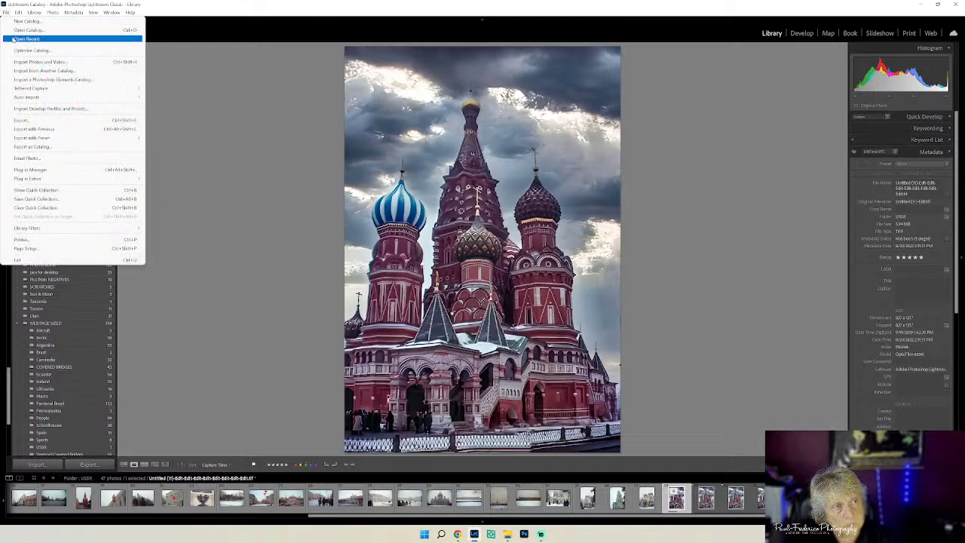
{"action": "left_click", "coordinate": [23, 120]}
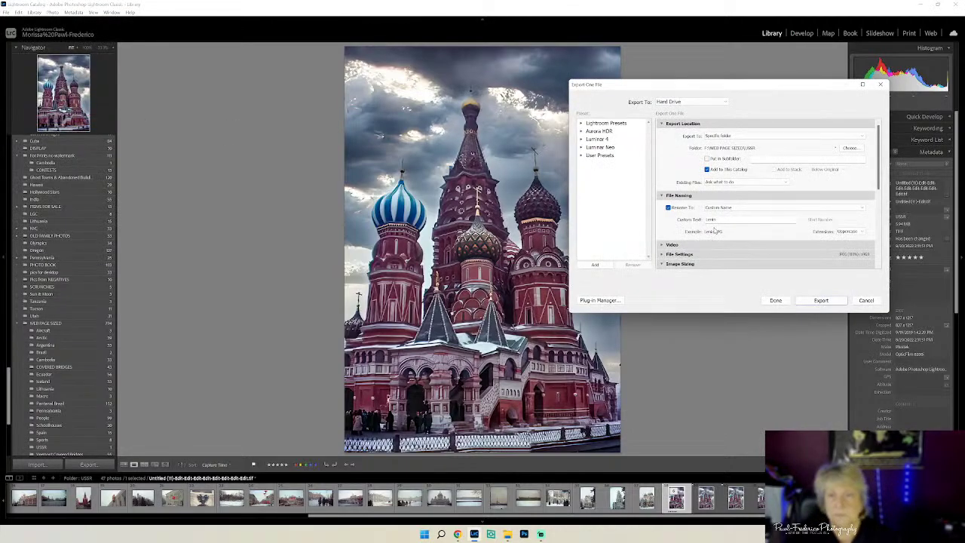
{"action": "double_click", "coordinate": [710, 220]}
{"action": "type", "text": "Kr"}
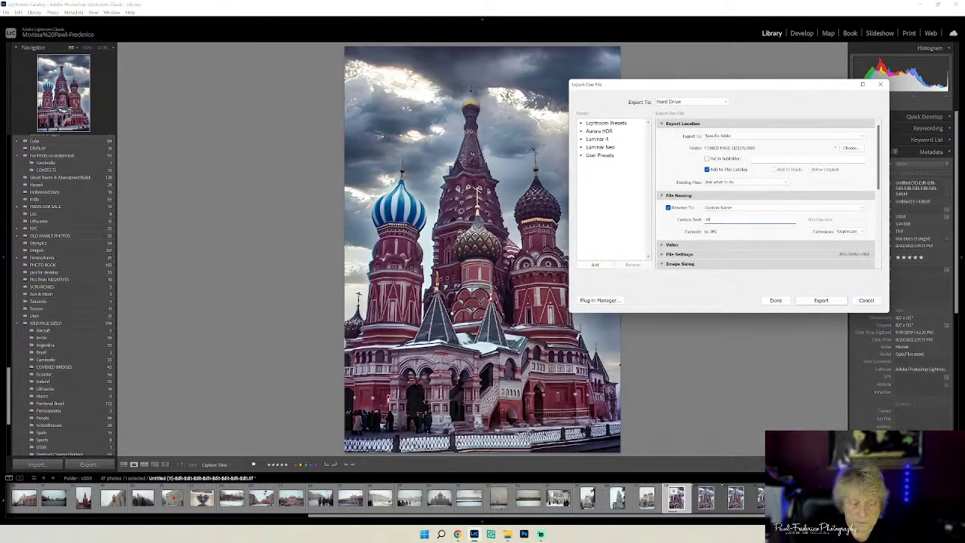
{"action": "type", "text": "emlin 1965"}
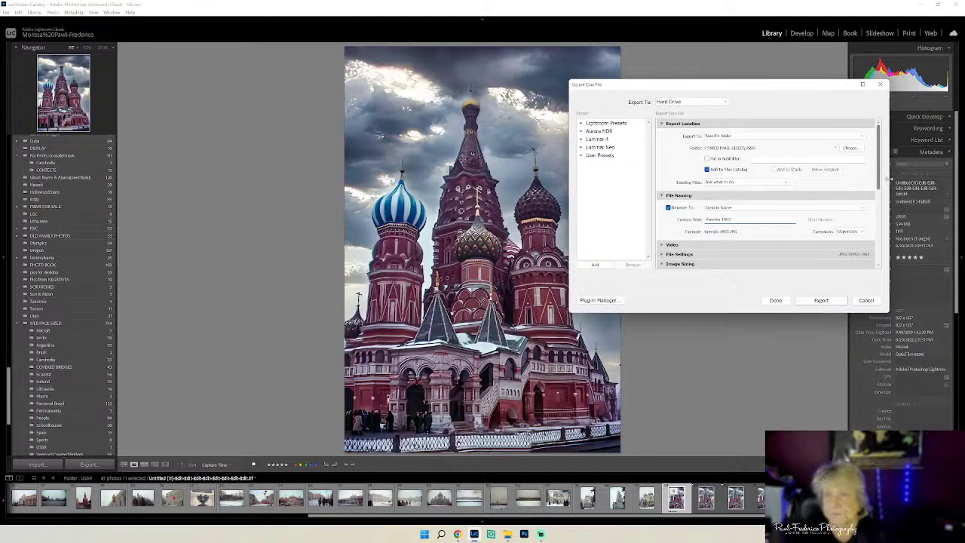
{"action": "left_click_drag", "start_coordinate": [879, 178], "coordinate": [878, 256]}
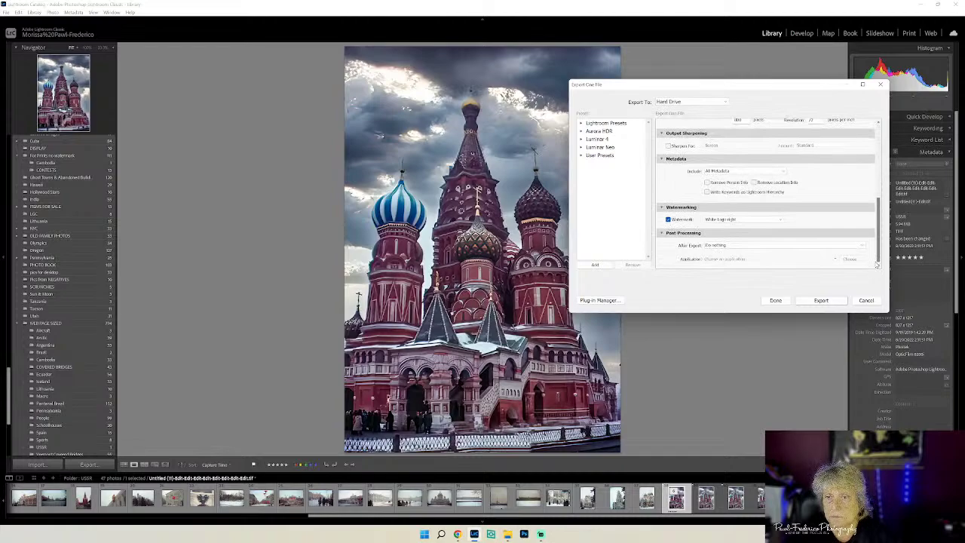
{"action": "left_click", "coordinate": [819, 301]}
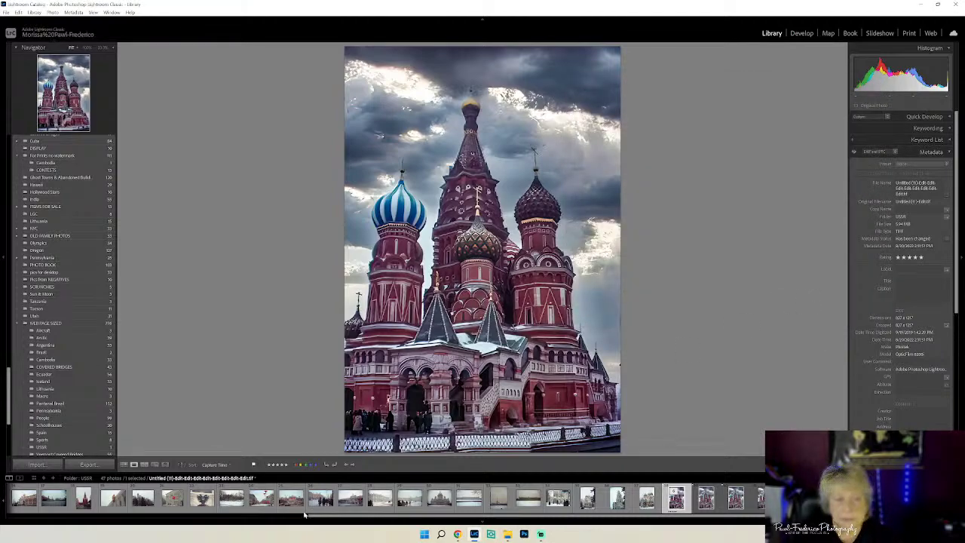
- Browse the USSR folder's photos and settle on Untitled (28), the Lenin portrait building
{"action": "left_click", "coordinate": [124, 464]}
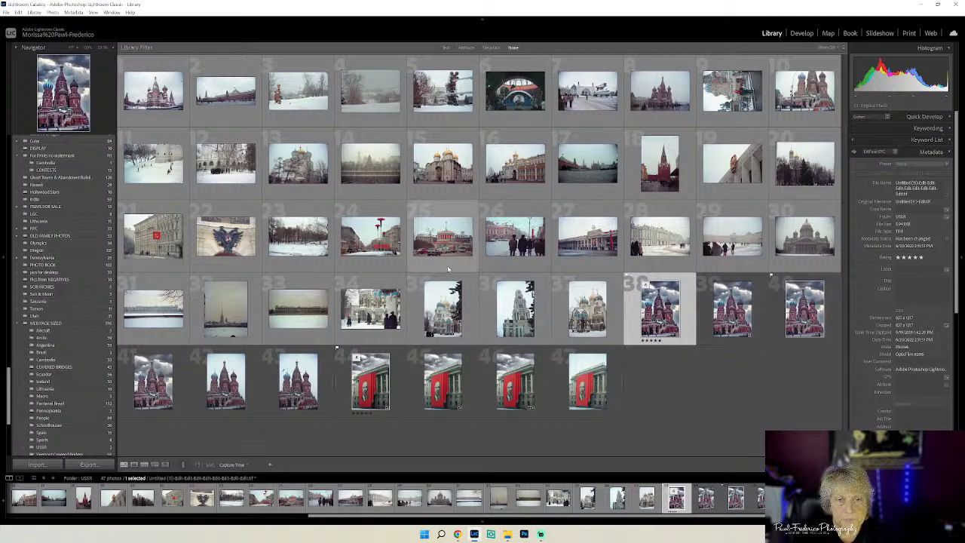
{"action": "double_click", "coordinate": [438, 249]}
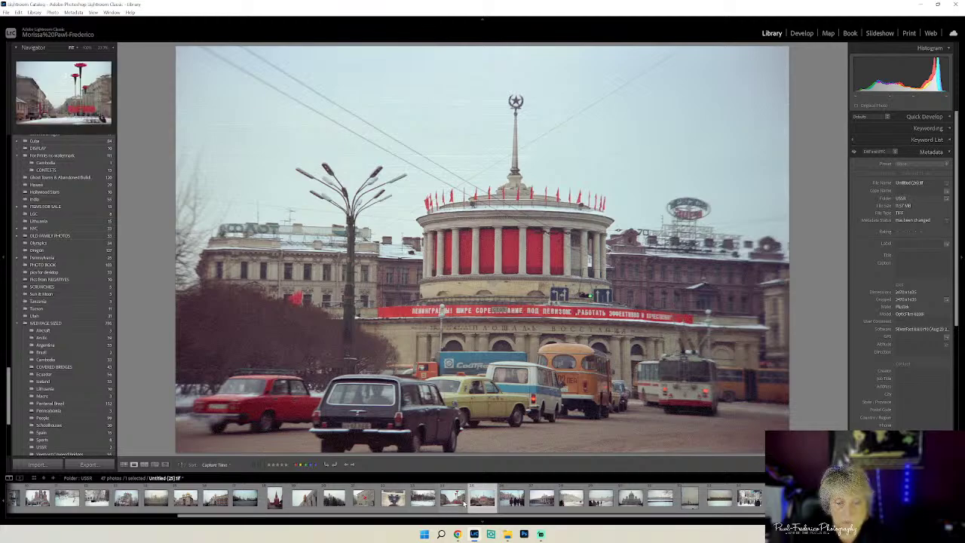
{"action": "left_click", "coordinate": [511, 499]}
{"action": "left_click", "coordinate": [542, 499]}
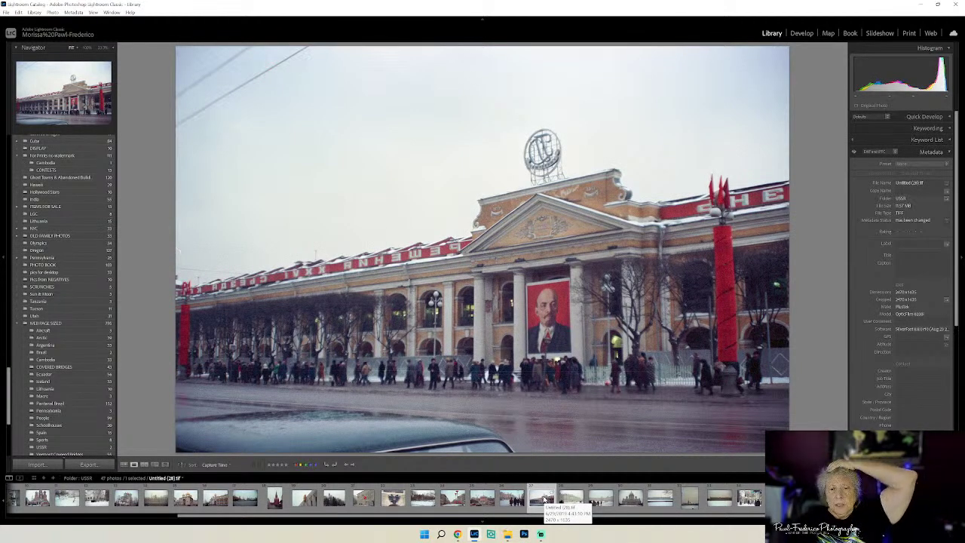
{"action": "left_click", "coordinate": [569, 498]}
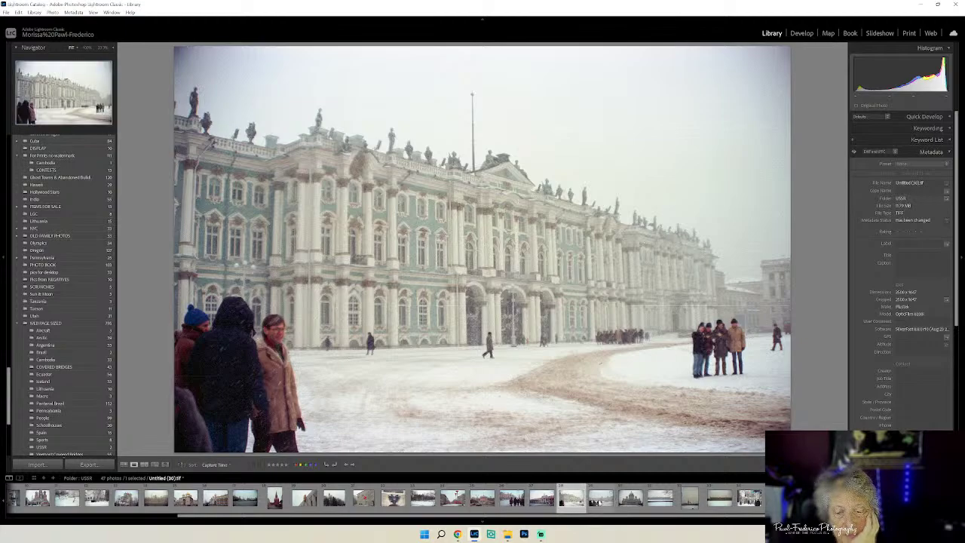
{"action": "left_click", "coordinate": [599, 499]}
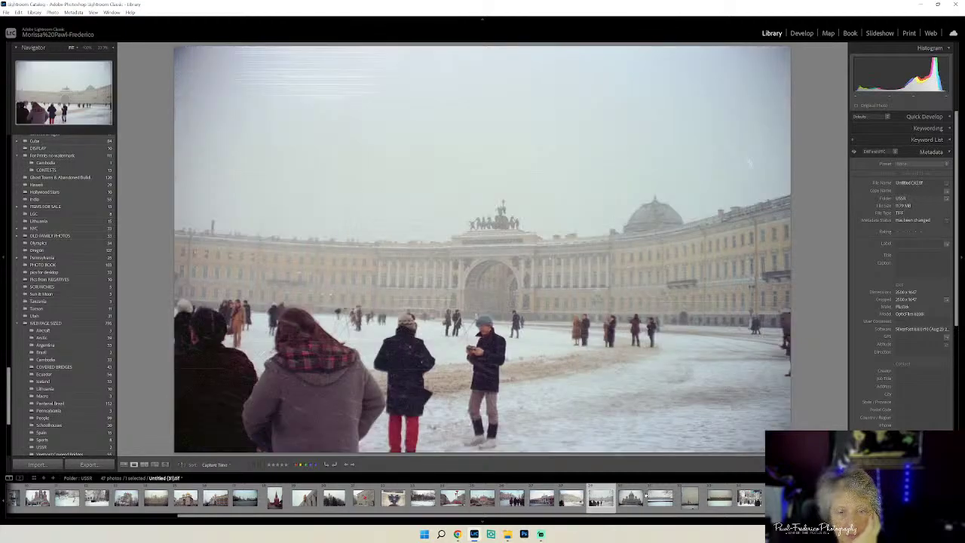
{"action": "left_click", "coordinate": [632, 498]}
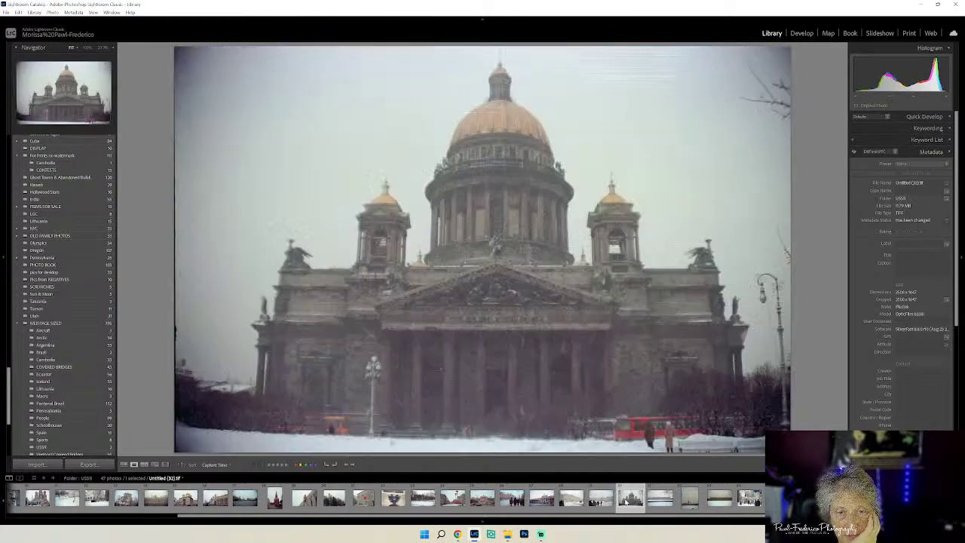
{"action": "left_click", "coordinate": [541, 499]}
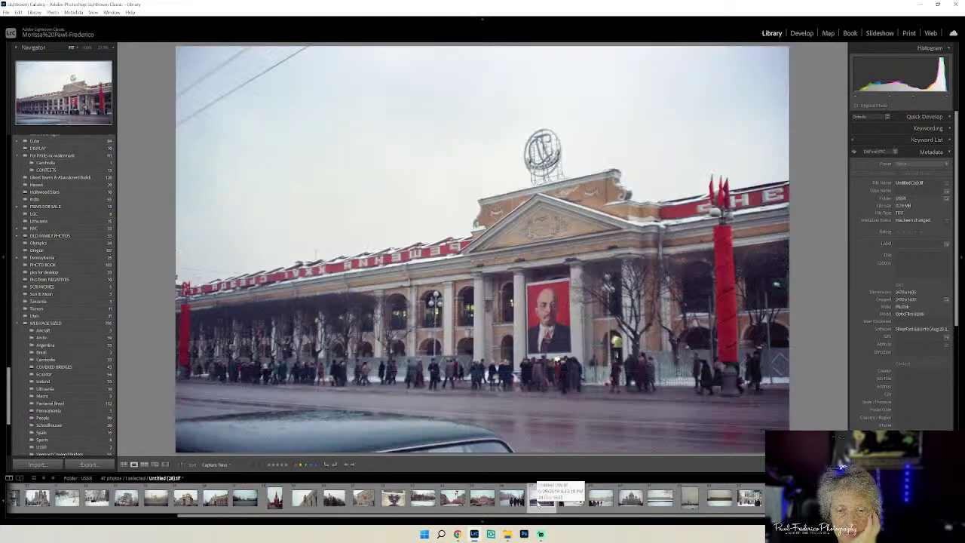
{"action": "left_click", "coordinate": [511, 501]}
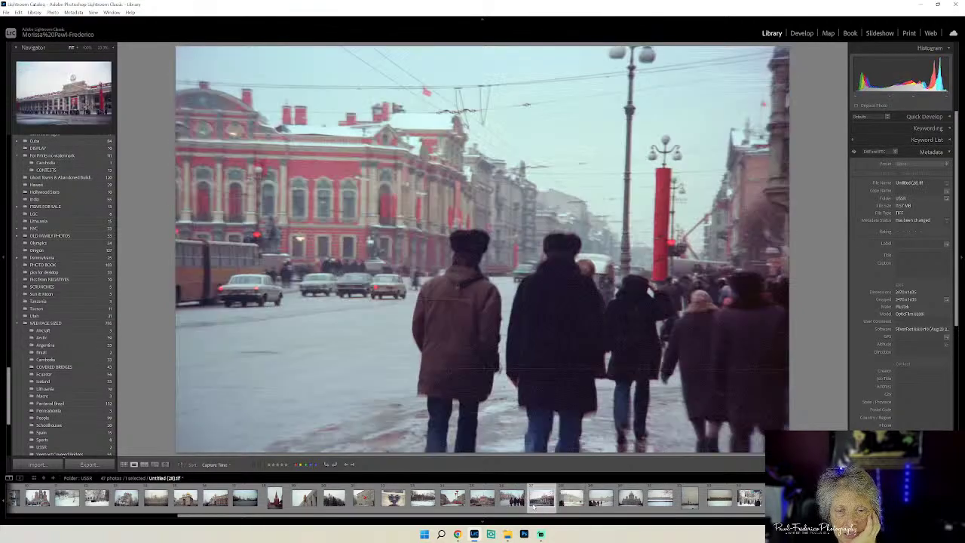
{"action": "left_click", "coordinate": [558, 492]}
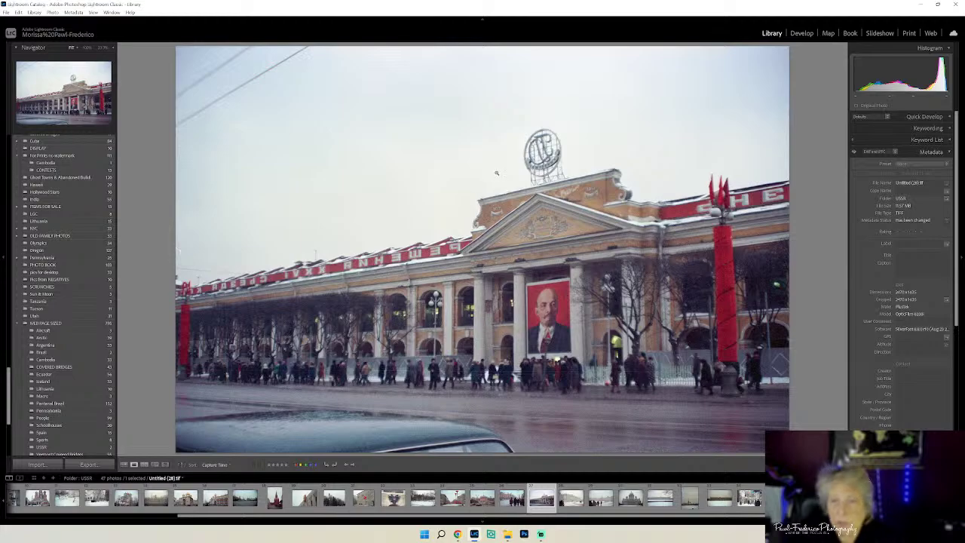
{"action": "right_click", "coordinate": [501, 166]}
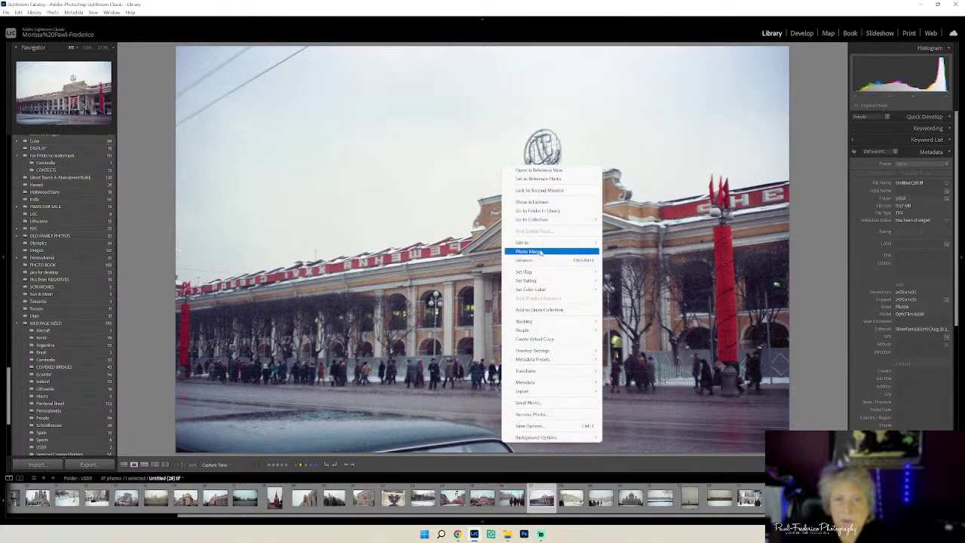
- Send a copy of Untitled (28) with Lightroom adjustments to Luminar Neo
{"action": "mouse_move", "coordinate": [532, 244]}
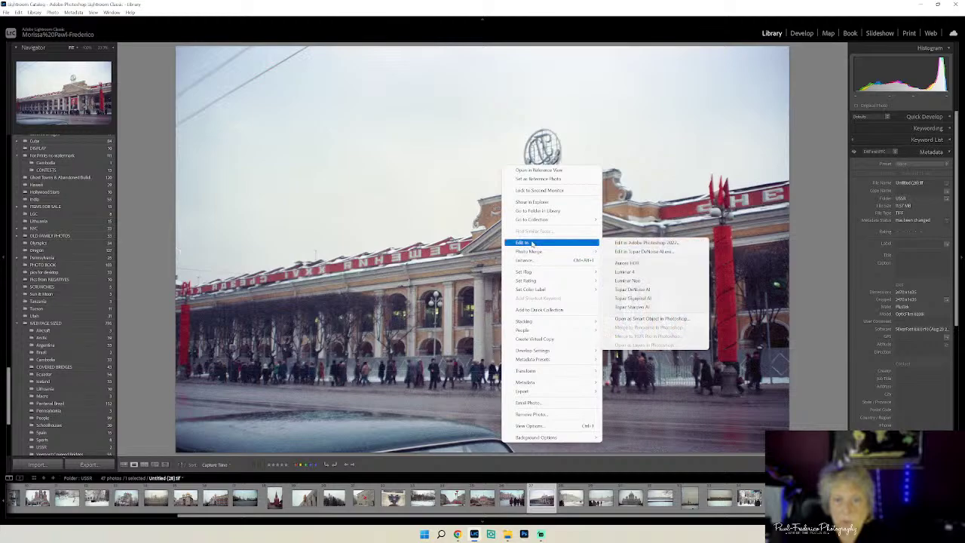
{"action": "left_click", "coordinate": [662, 282]}
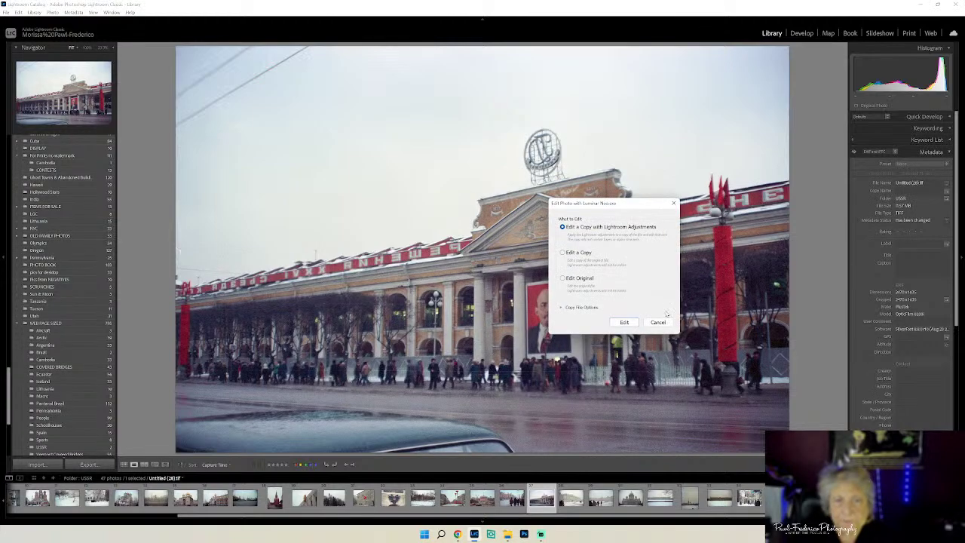
{"action": "left_click", "coordinate": [618, 323]}
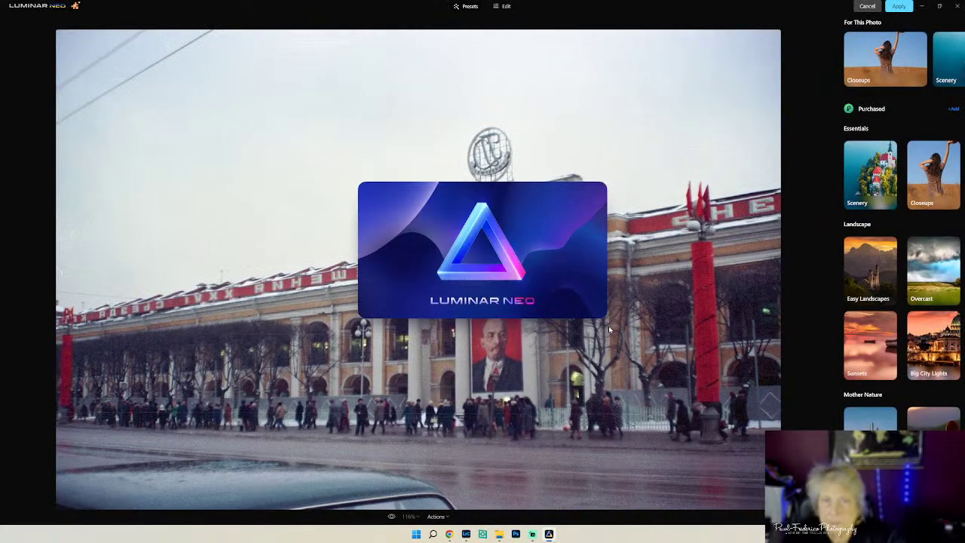
- Apply Luminar Neo's Remove Powerlines and Remove Dust Spots erase options to the photo
{"action": "left_click", "coordinate": [502, 6]}
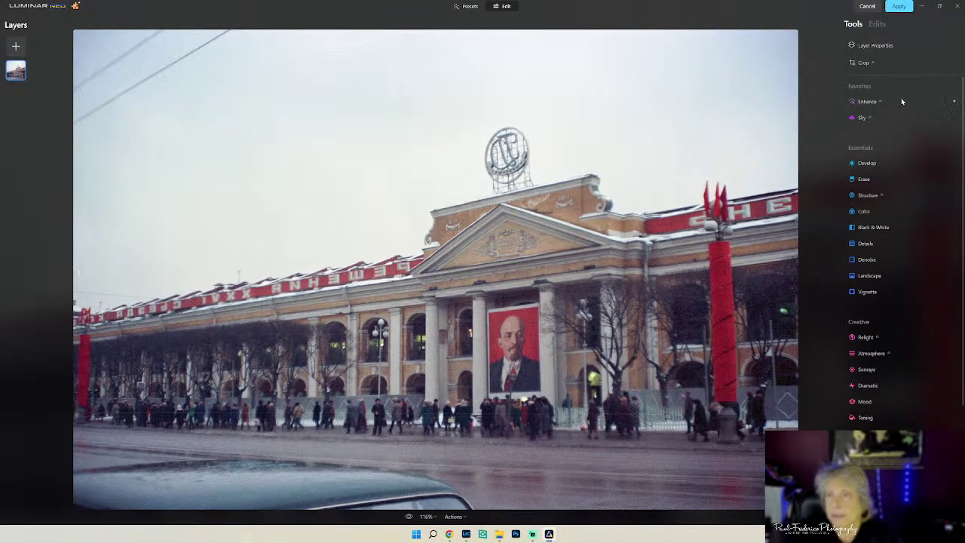
{"action": "left_click", "coordinate": [864, 178]}
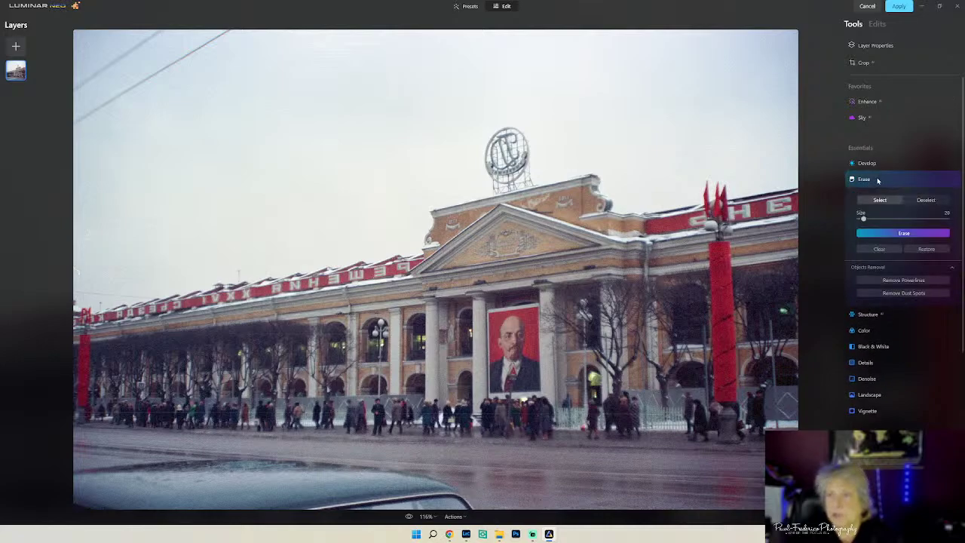
{"action": "left_click", "coordinate": [894, 281]}
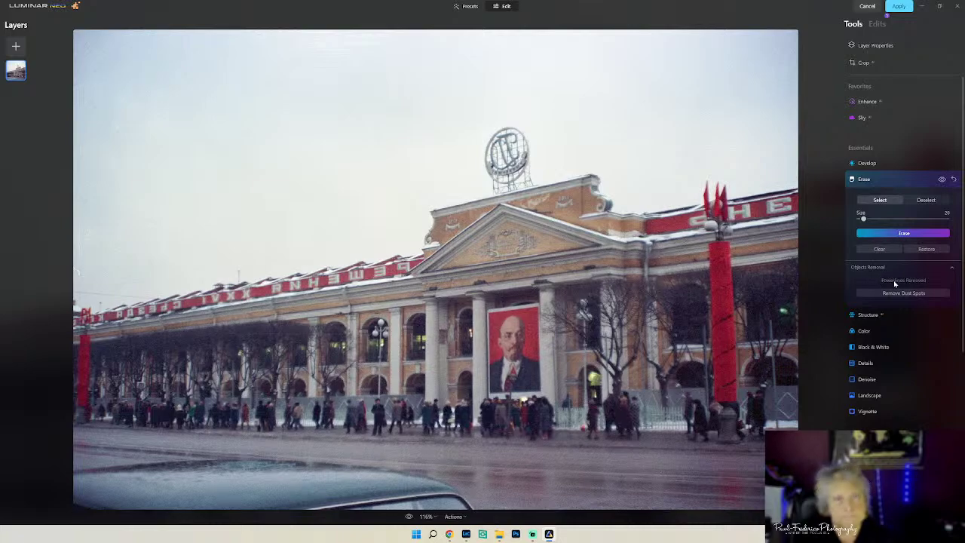
{"action": "left_click", "coordinate": [894, 292]}
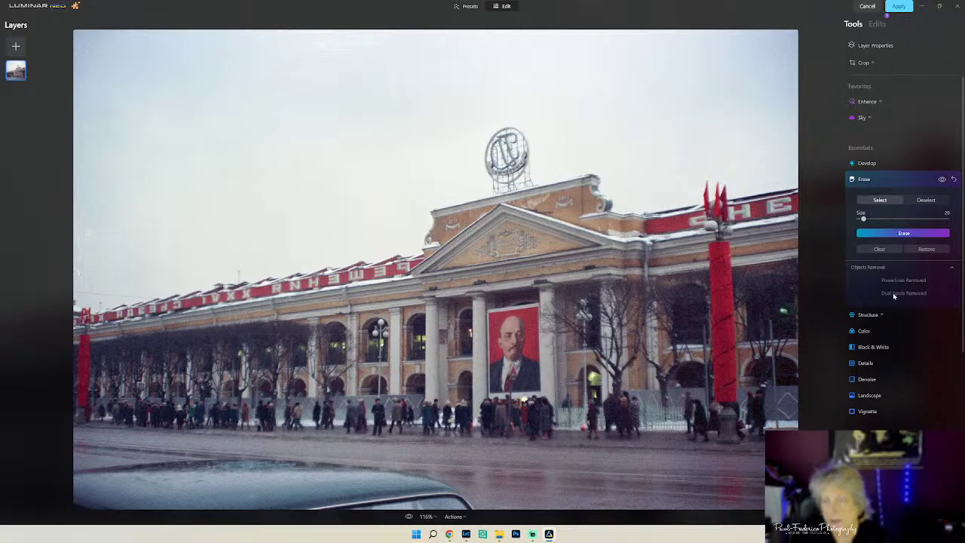
{"action": "left_click", "coordinate": [898, 233]}
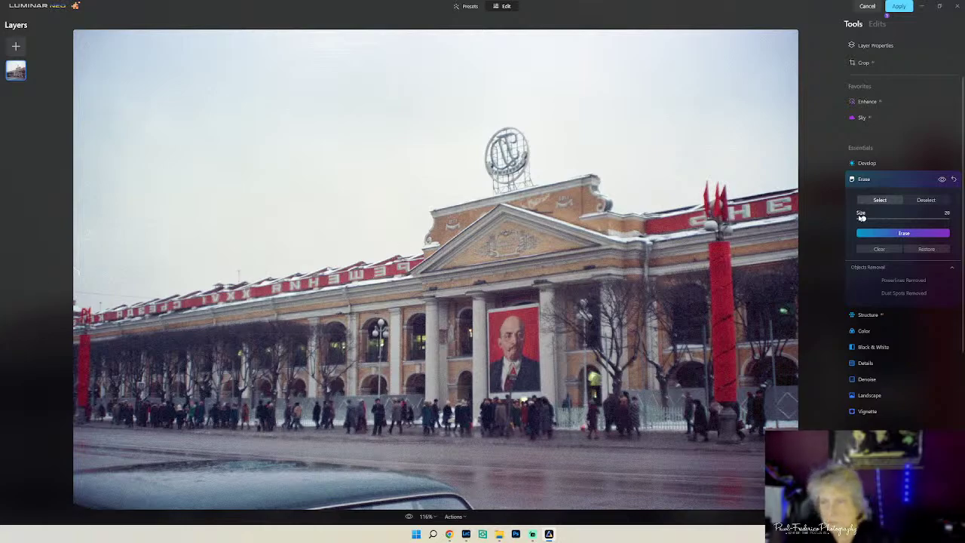
- Erase the left-edge objects and roofline spot with a size-25 brush, then set size 16
{"action": "left_click_drag", "start_coordinate": [863, 219], "coordinate": [865, 219]}
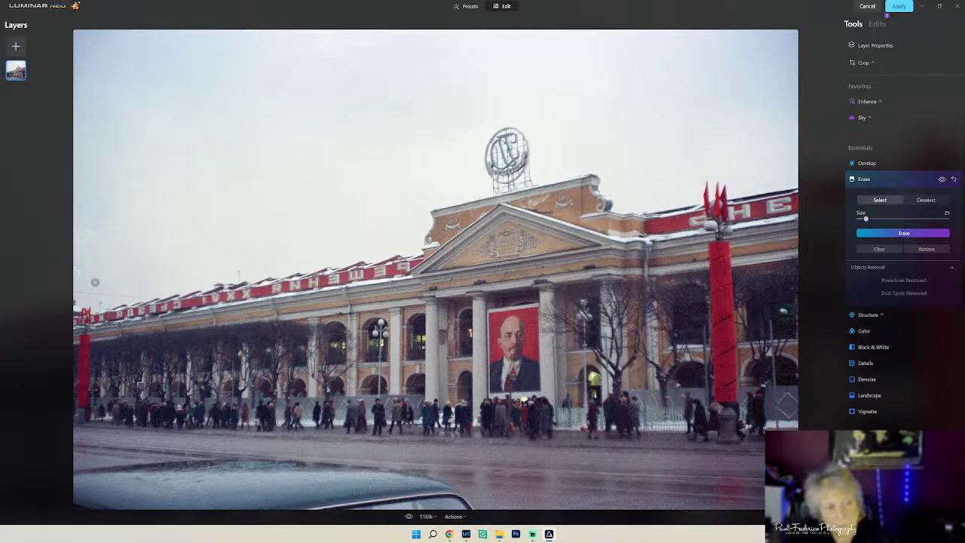
{"action": "mouse_move", "coordinate": [76, 269]}
{"action": "left_mouse_down"}
{"action": "mouse_move", "coordinate": [77, 232]}
{"action": "mouse_move", "coordinate": [92, 234]}
{"action": "left_mouse_up"}
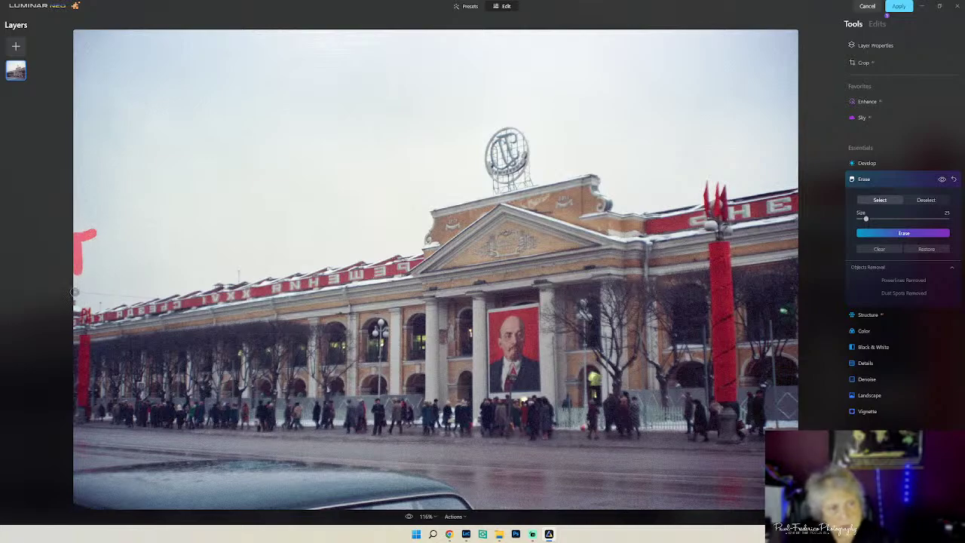
{"action": "left_click_drag", "start_coordinate": [75, 292], "coordinate": [155, 294]}
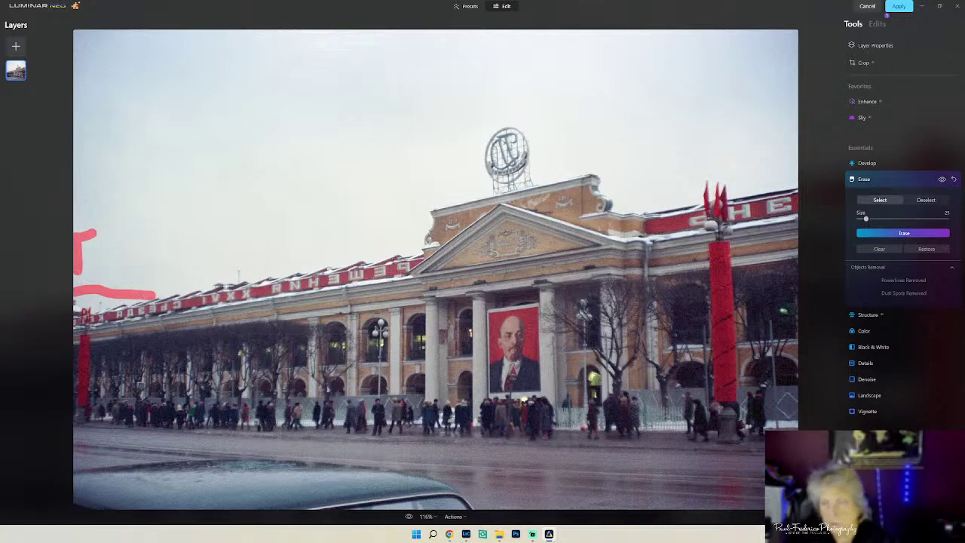
{"action": "left_click", "coordinate": [896, 233]}
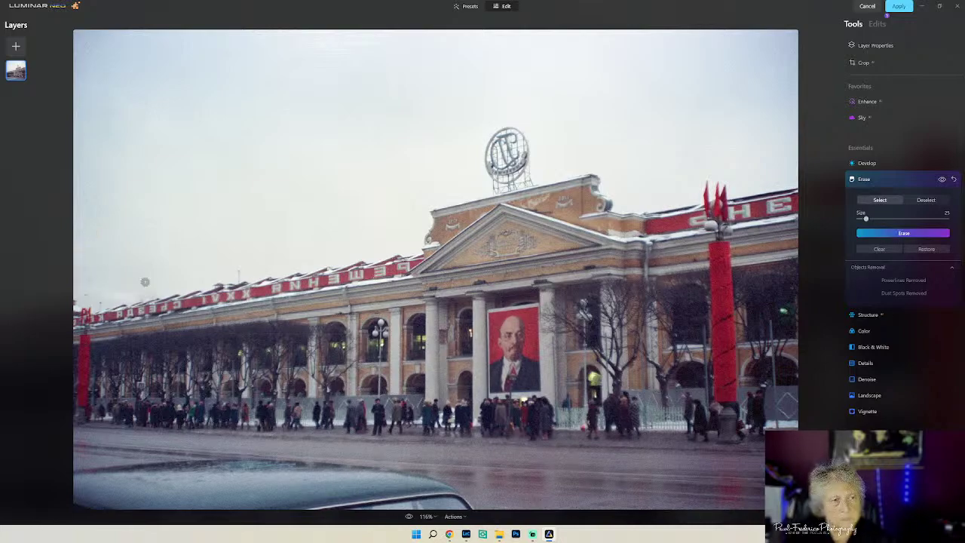
{"action": "mouse_move", "coordinate": [114, 292]}
{"action": "left_mouse_down"}
{"action": "mouse_move", "coordinate": [85, 284]}
{"action": "mouse_move", "coordinate": [131, 291]}
{"action": "left_mouse_up"}
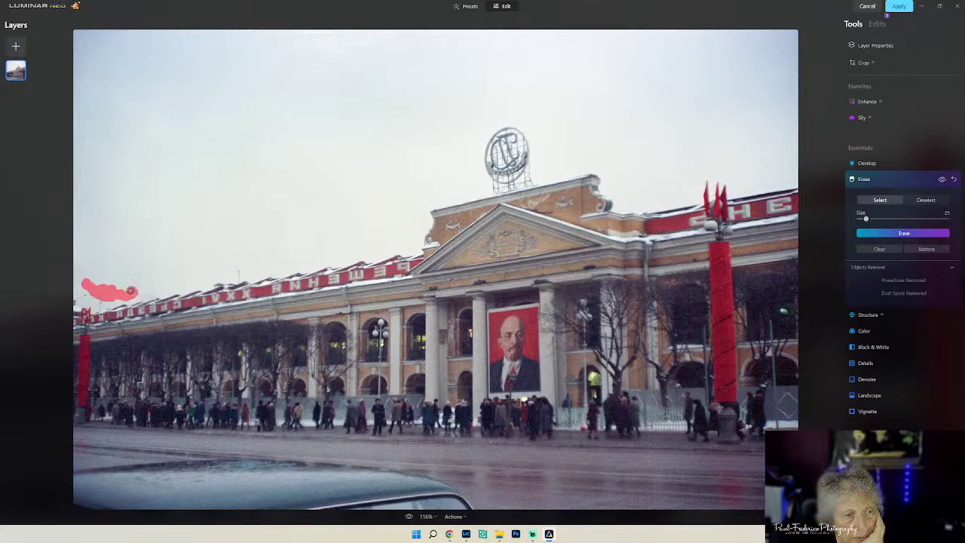
{"action": "left_click", "coordinate": [903, 233]}
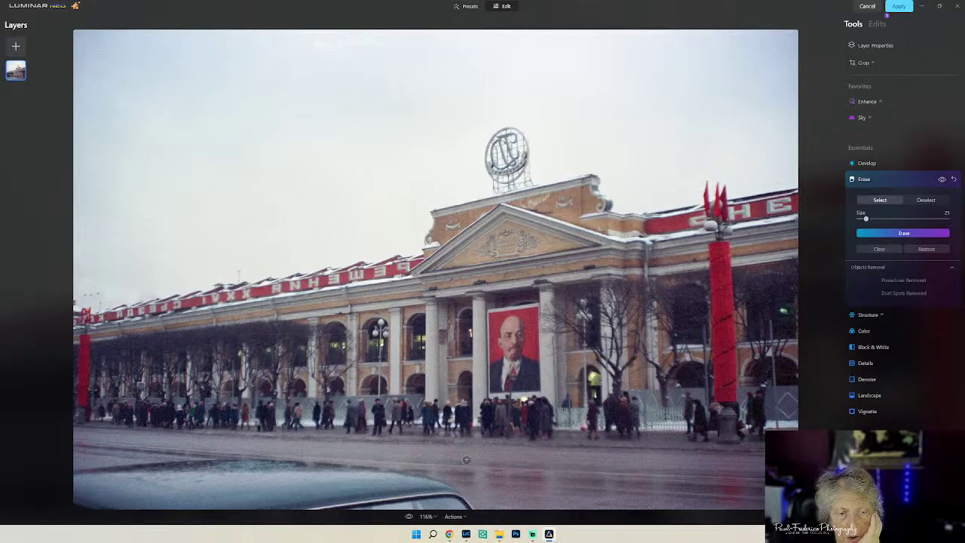
{"action": "left_click_drag", "start_coordinate": [865, 219], "coordinate": [861, 219]}
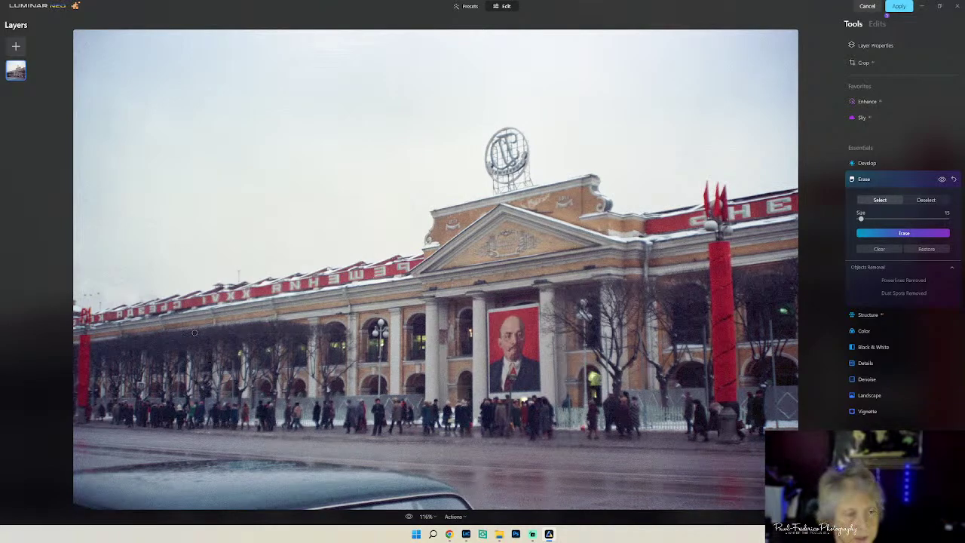
- Erase the tree-line spot, street lamp and facade wire, then apply the edits to Lightroom
{"action": "left_click_drag", "start_coordinate": [195, 332], "coordinate": [367, 333]}
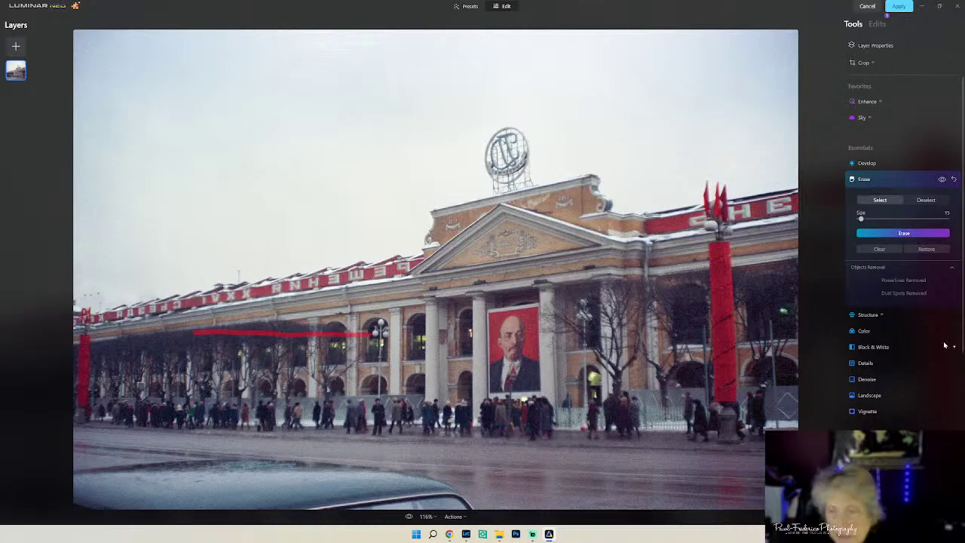
{"action": "left_click", "coordinate": [903, 234]}
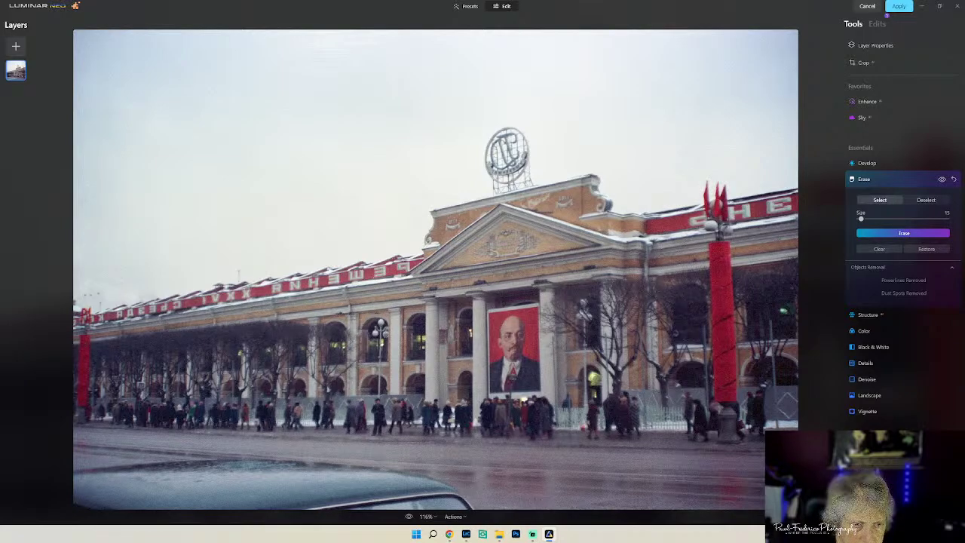
{"action": "left_click_drag", "start_coordinate": [385, 335], "coordinate": [420, 336]}
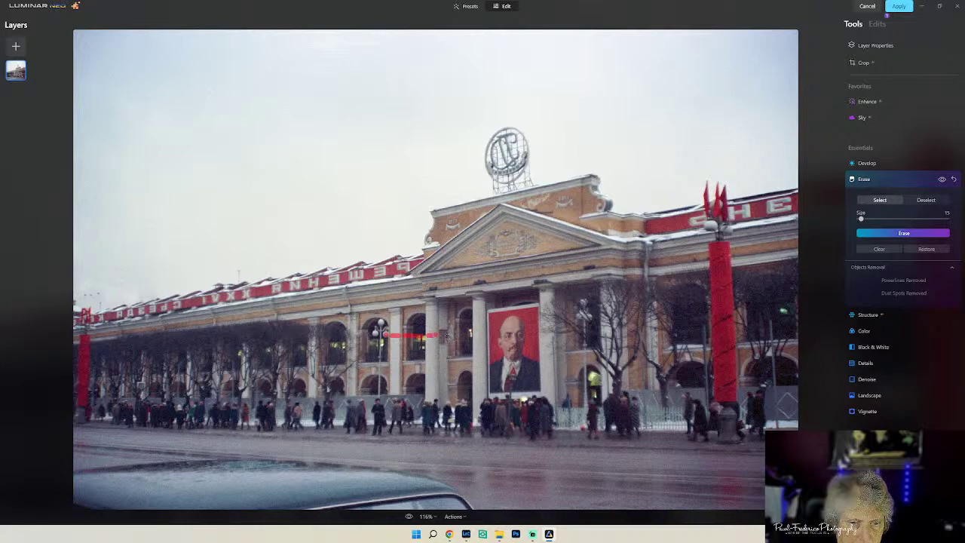
{"action": "left_click_drag", "start_coordinate": [444, 334], "coordinate": [462, 334]}
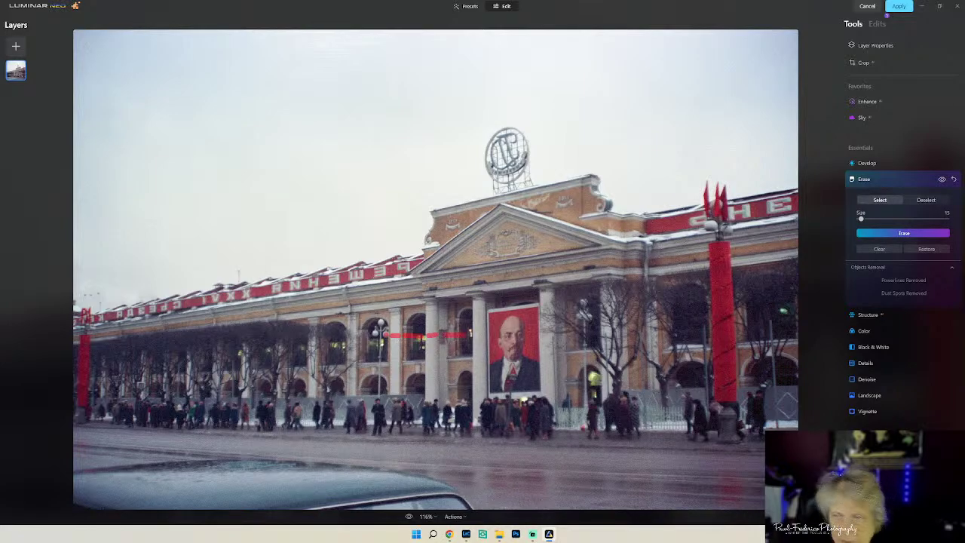
{"action": "left_click", "coordinate": [903, 233]}
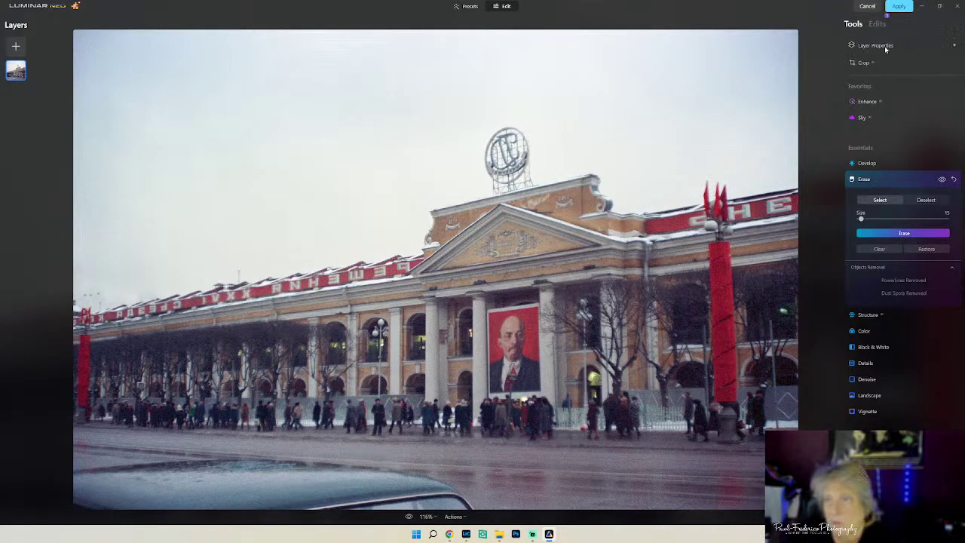
{"action": "left_click", "coordinate": [899, 6]}
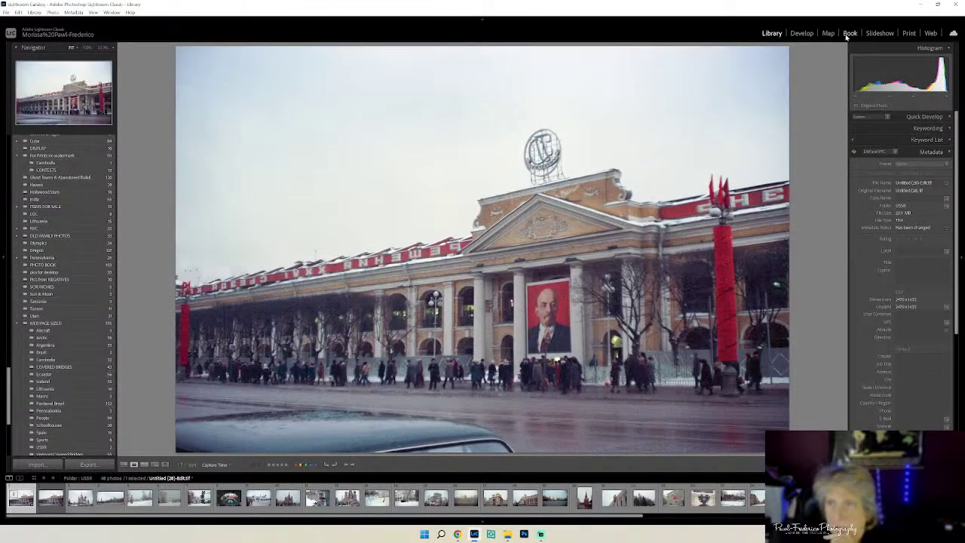
- Crop the photo's bottom edge up to just above the car bonnet
{"action": "left_click", "coordinate": [801, 33]}
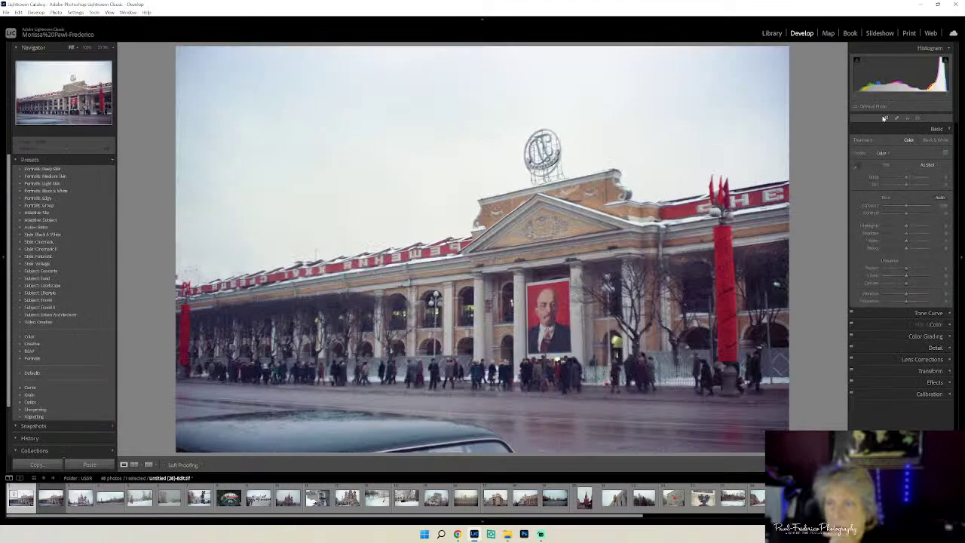
{"action": "left_click", "coordinate": [886, 118]}
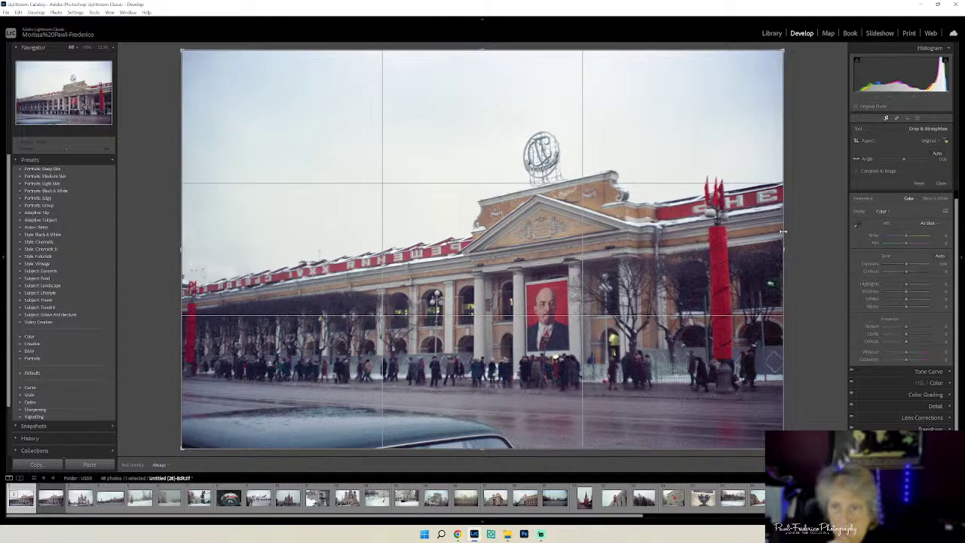
{"action": "left_click_drag", "start_coordinate": [660, 448], "coordinate": [660, 428]}
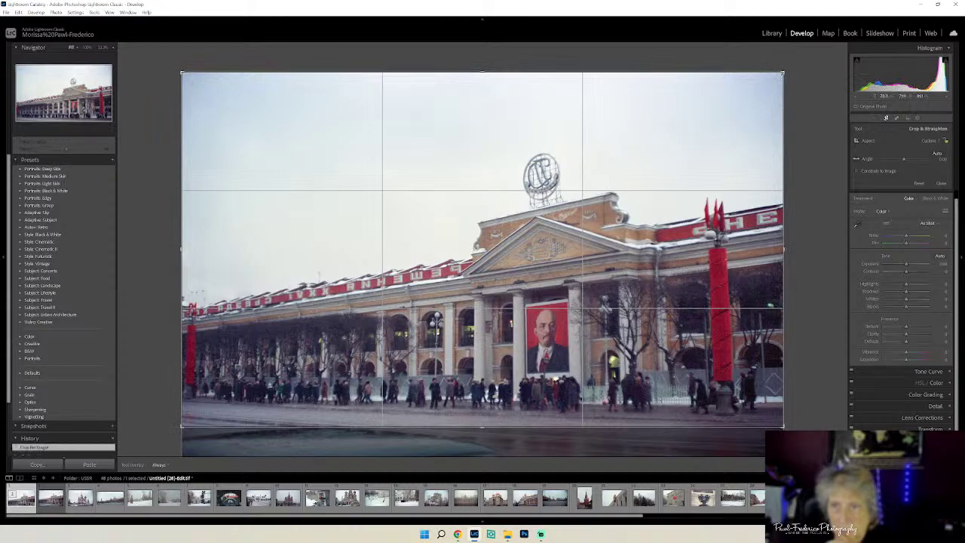
{"action": "left_click_drag", "start_coordinate": [783, 72], "coordinate": [762, 79]}
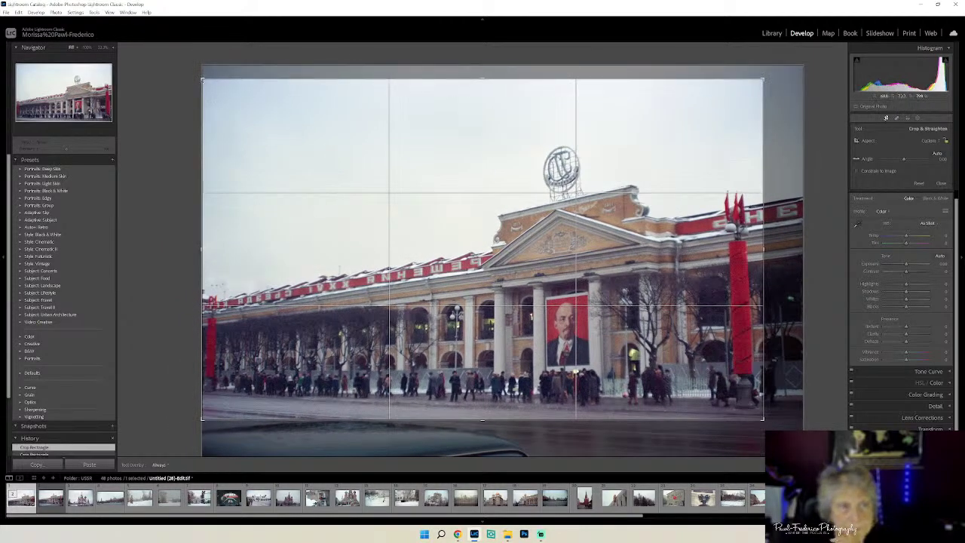
{"action": "key", "text": "Return"}
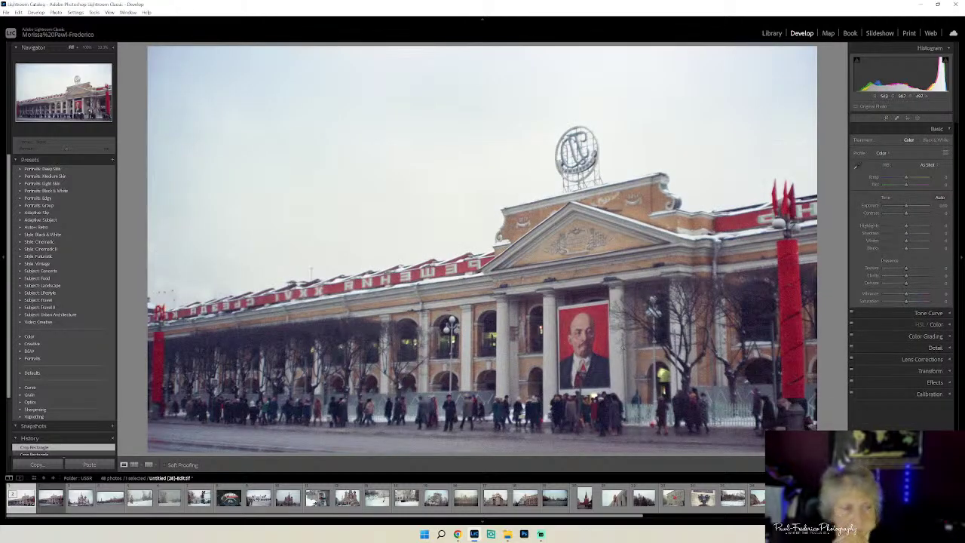
- Send a copy of the cropped photo to Topaz DeNoise AI
{"action": "right_click", "coordinate": [412, 176]}
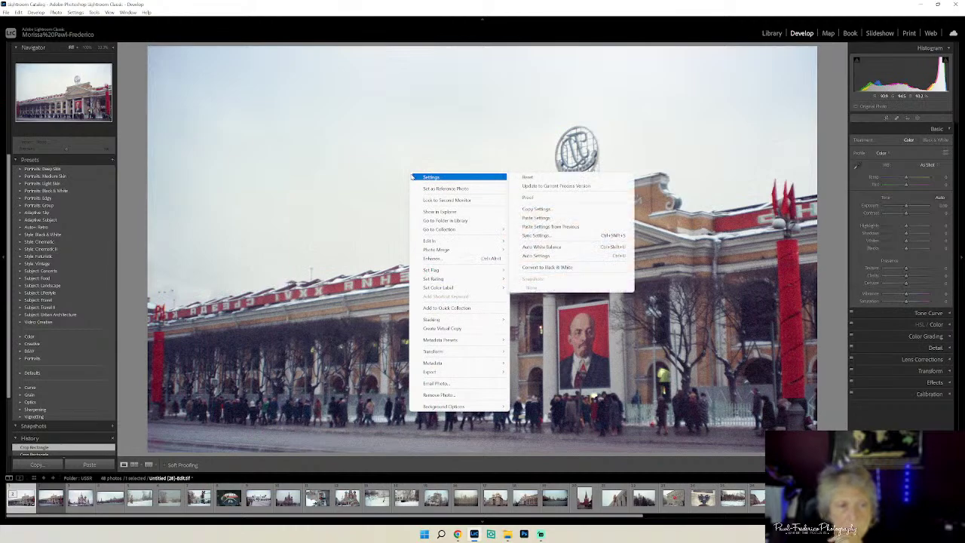
{"action": "mouse_move", "coordinate": [435, 269]}
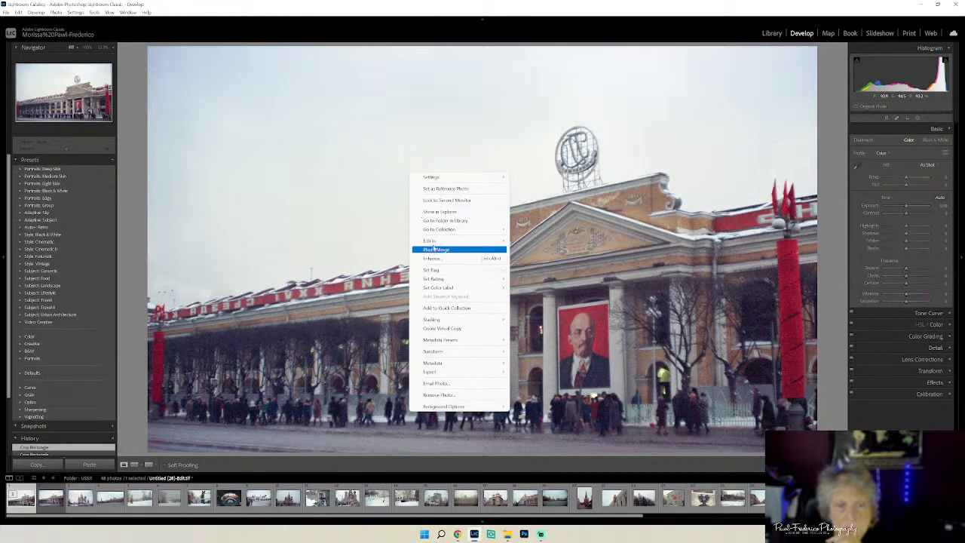
{"action": "mouse_move", "coordinate": [435, 241]}
{"action": "left_click", "coordinate": [569, 279]}
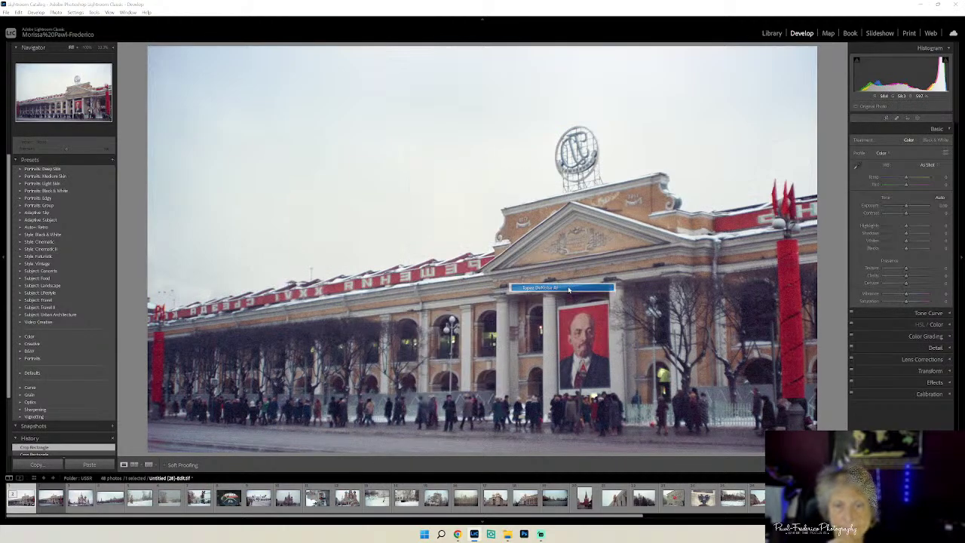
{"action": "left_click", "coordinate": [624, 326]}
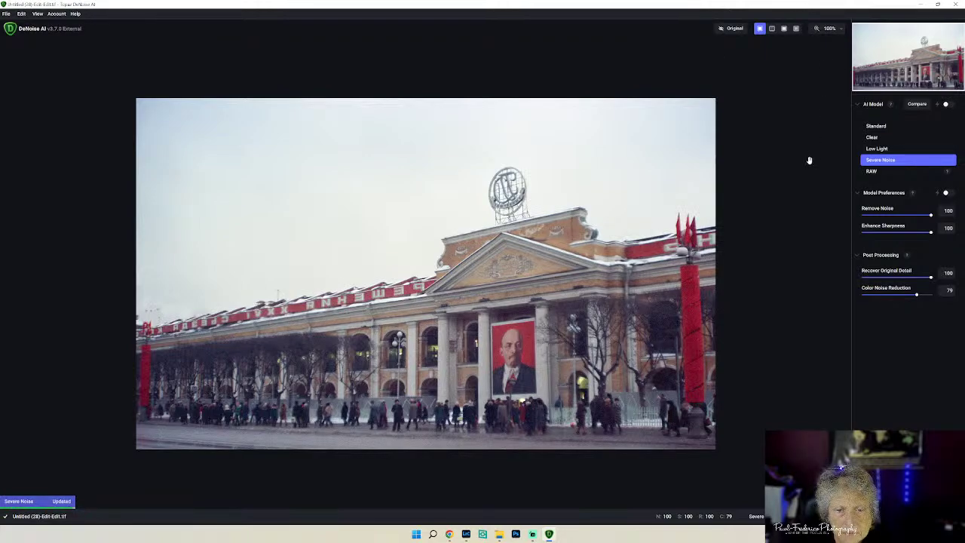
{"action": "left_click", "coordinate": [729, 30]}
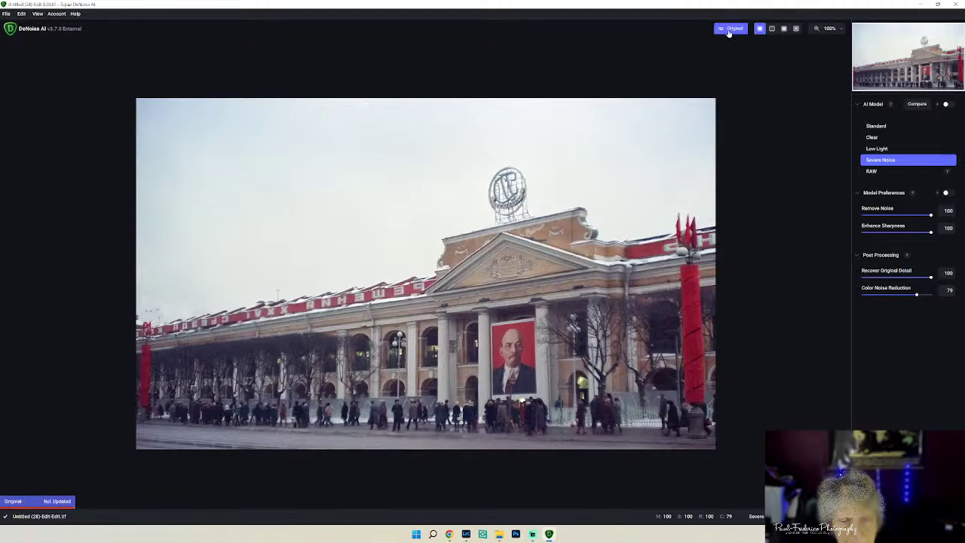
{"action": "left_click", "coordinate": [728, 32]}
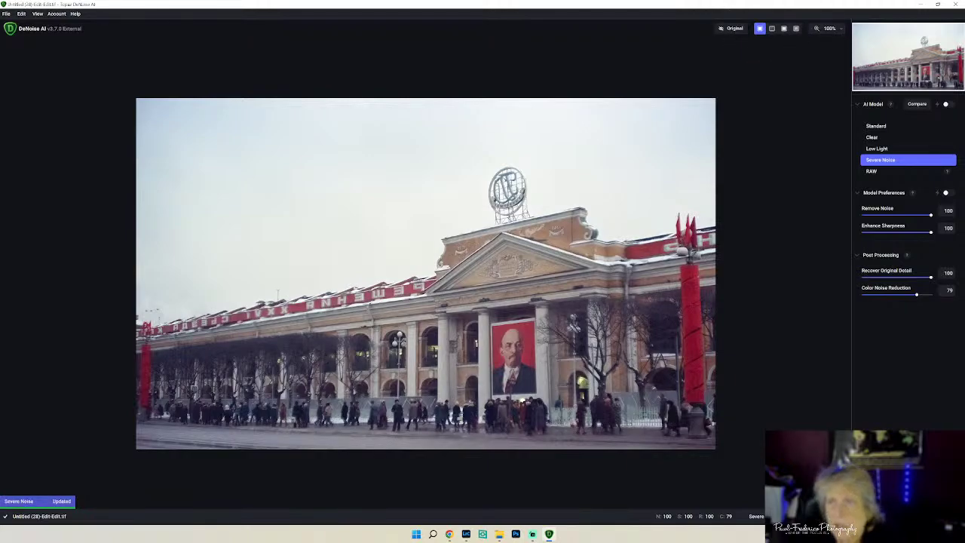
{"action": "left_click", "coordinate": [838, 34]}
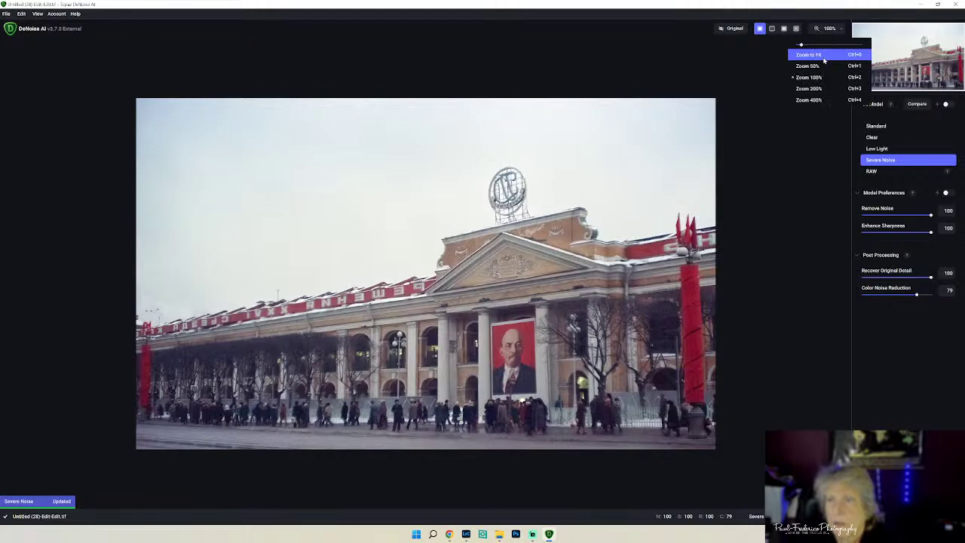
{"action": "left_click", "coordinate": [824, 60]}
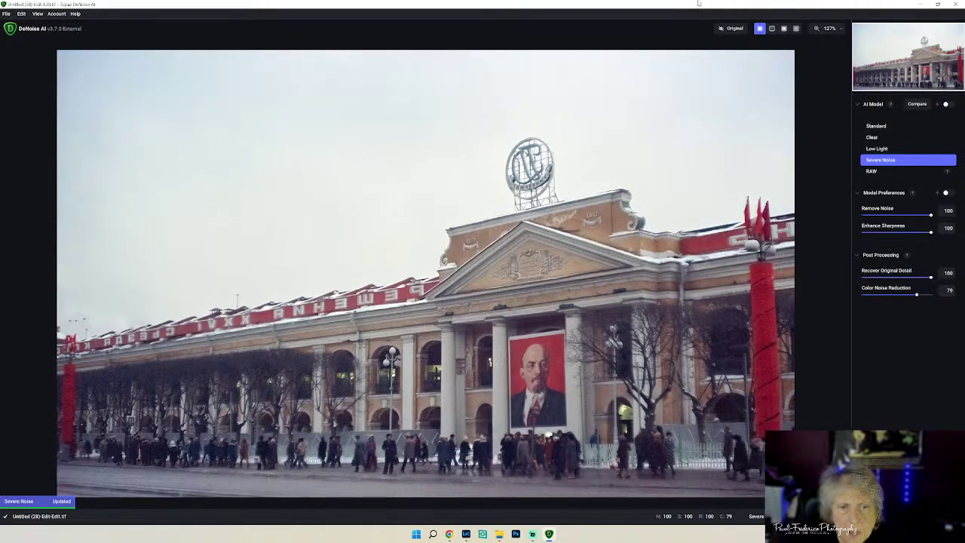
{"action": "left_click", "coordinate": [732, 31]}
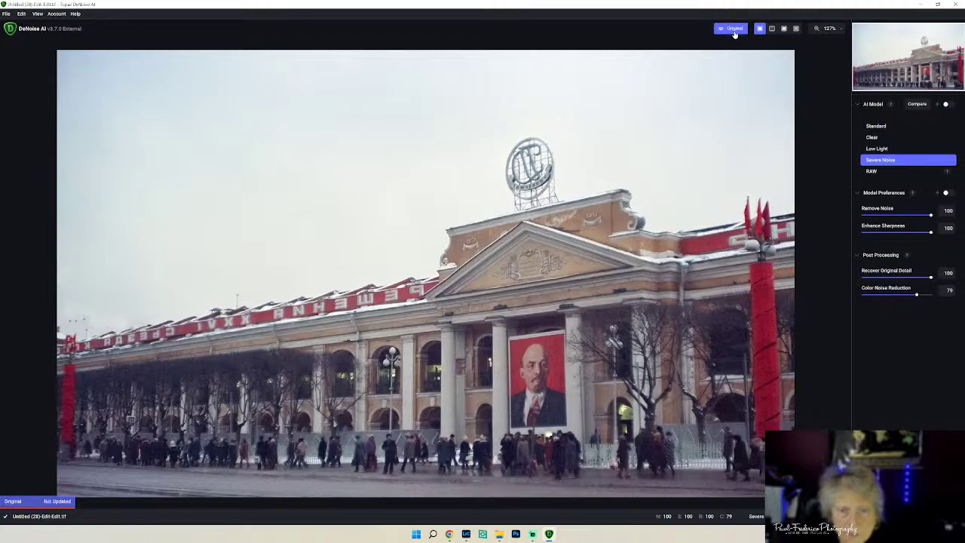
{"action": "left_click", "coordinate": [734, 34]}
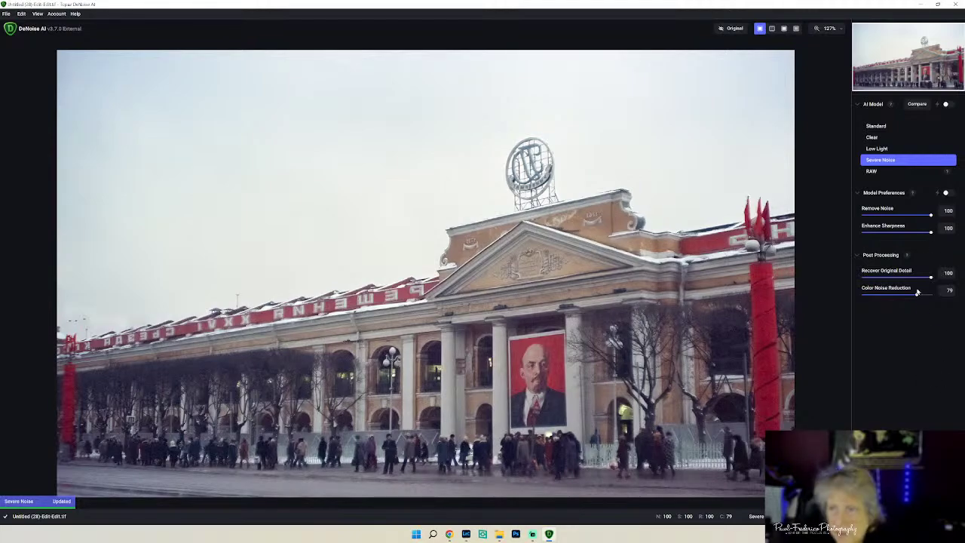
- Set Color Noise Reduction to 67 after trying 100, 74 and 61
{"action": "left_click_drag", "start_coordinate": [917, 296], "coordinate": [933, 297]}
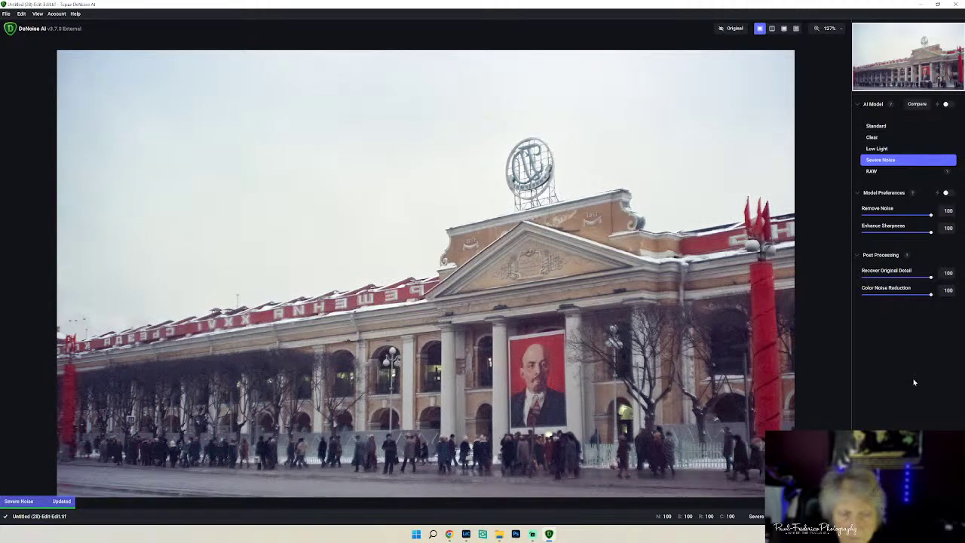
{"action": "left_click", "coordinate": [913, 296]}
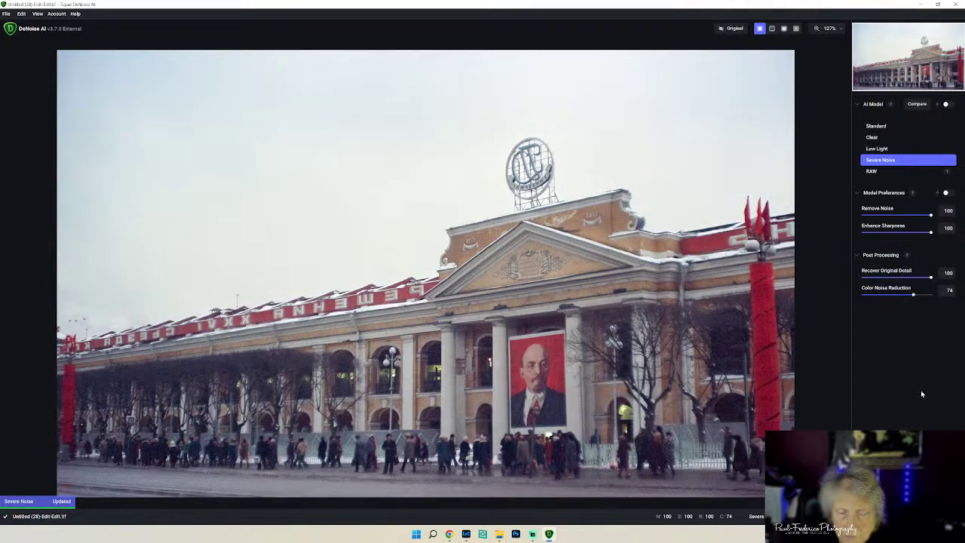
{"action": "left_click_drag", "start_coordinate": [913, 296], "coordinate": [904, 297]}
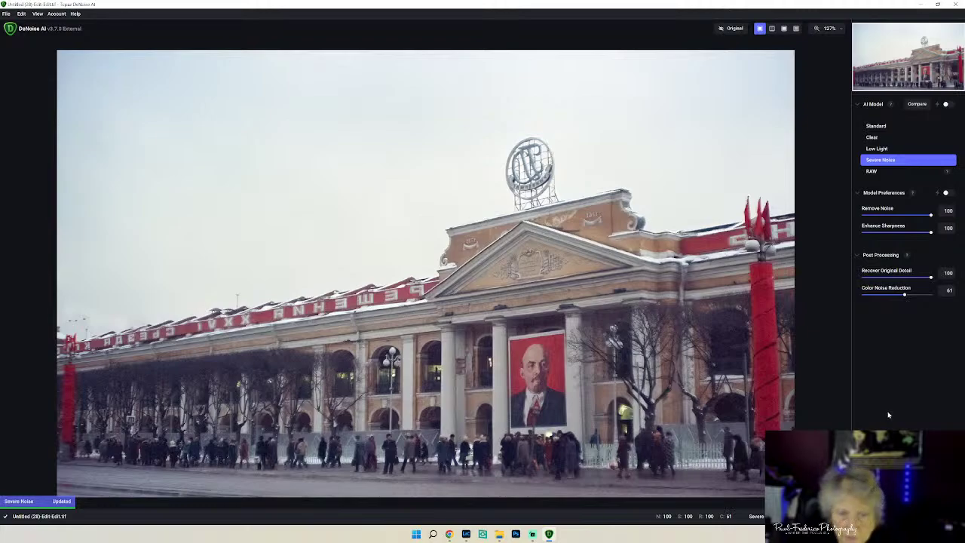
{"action": "left_click_drag", "start_coordinate": [904, 296], "coordinate": [908, 296]}
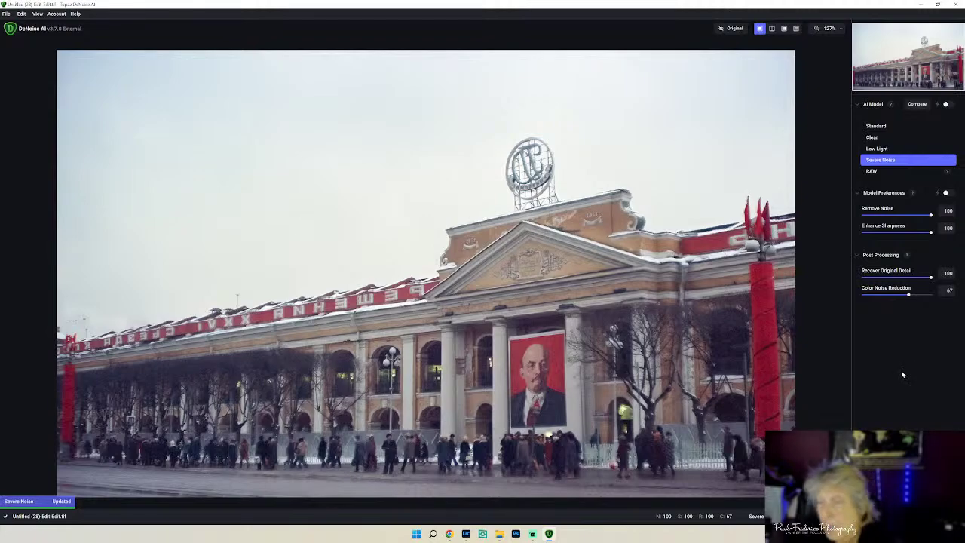
- Compare noise models, choose Low Light with Enhance Sharpness 75, and apply the denoising
{"action": "left_click", "coordinate": [876, 126]}
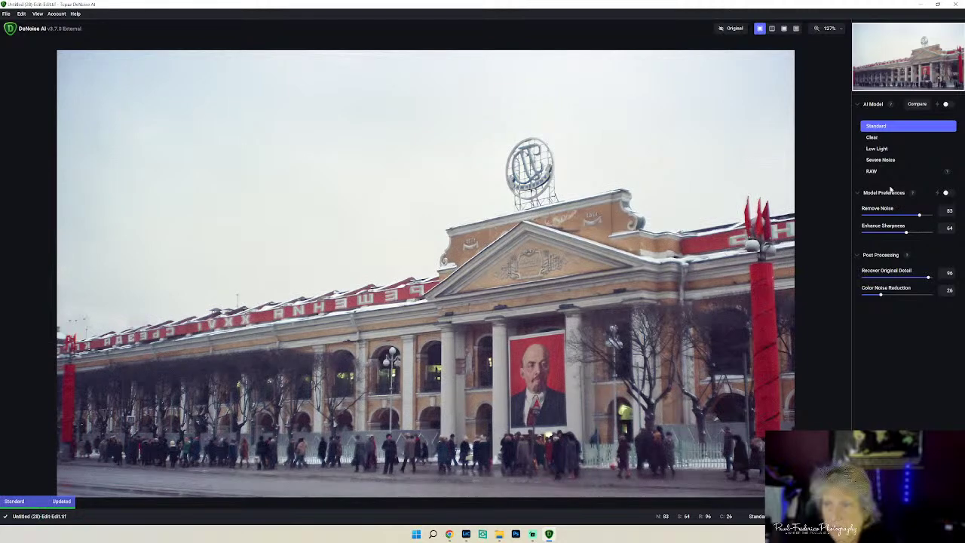
{"action": "left_click", "coordinate": [875, 151]}
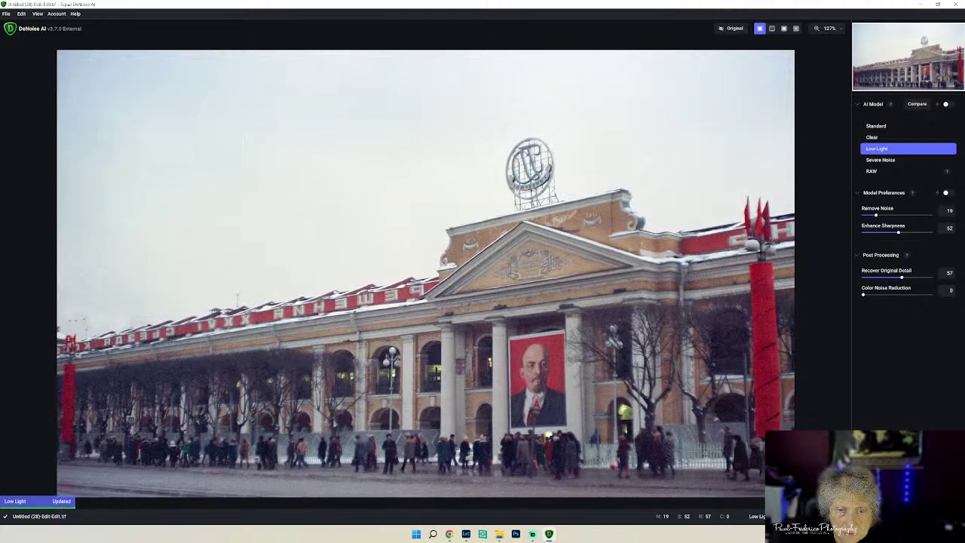
{"action": "left_click", "coordinate": [734, 32]}
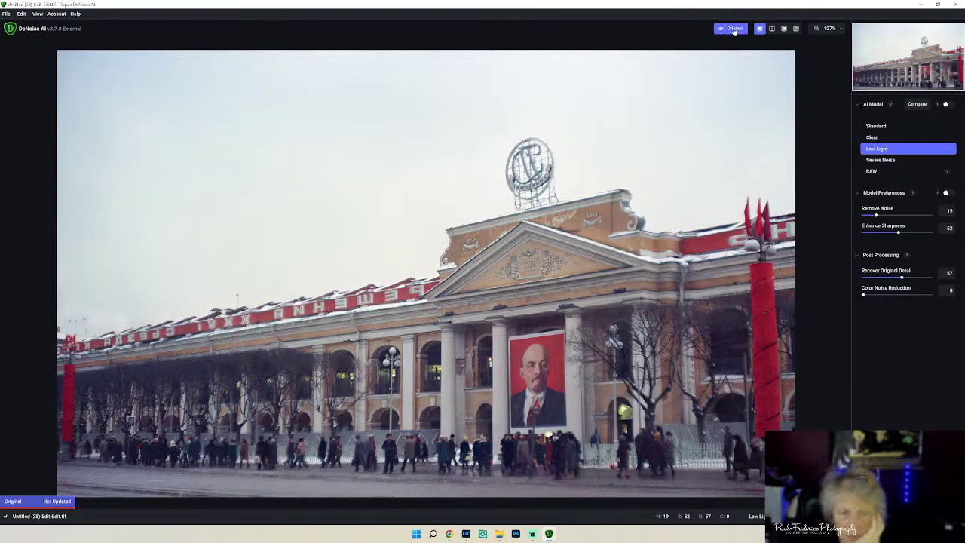
{"action": "left_click", "coordinate": [734, 30]}
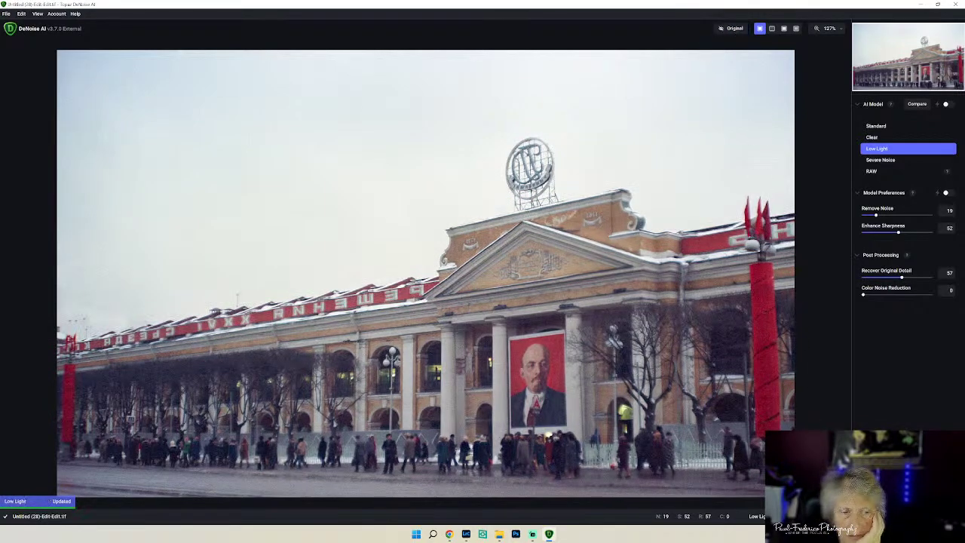
{"action": "left_click", "coordinate": [890, 160]}
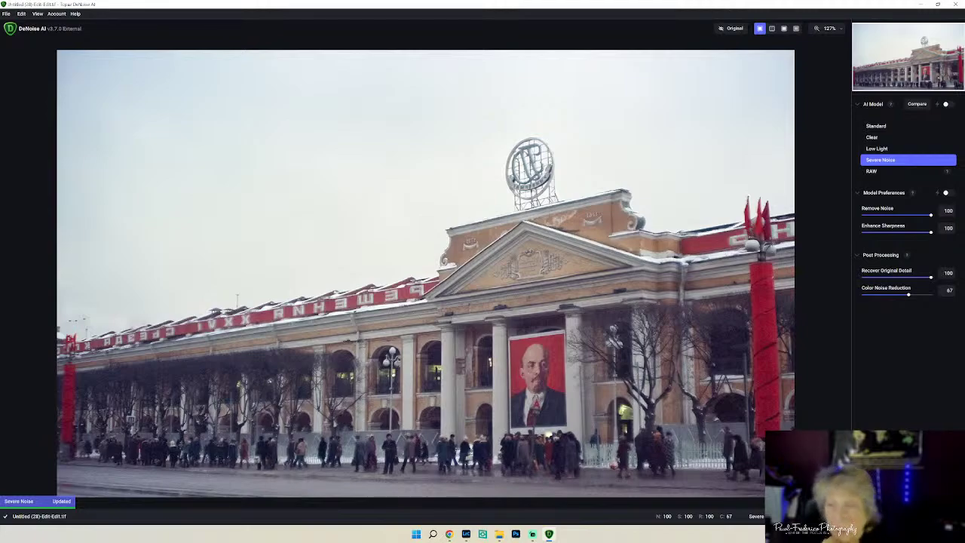
{"action": "left_click", "coordinate": [878, 149]}
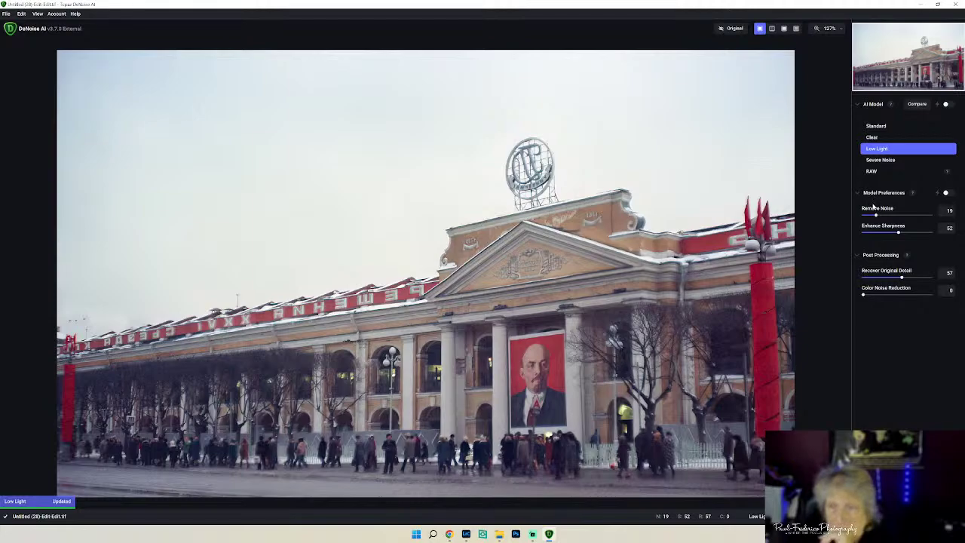
{"action": "left_click_drag", "start_coordinate": [897, 233], "coordinate": [914, 234]}
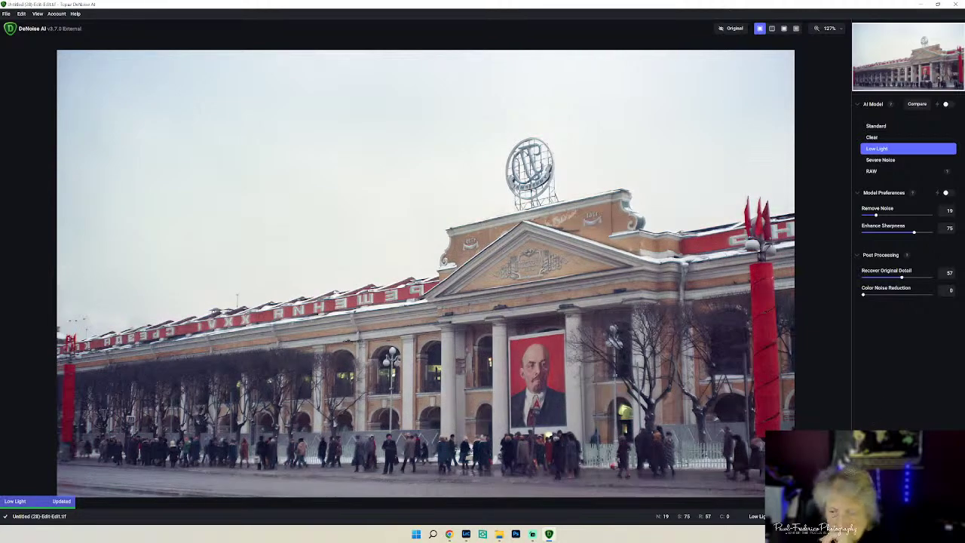
{"action": "left_click", "coordinate": [869, 422]}
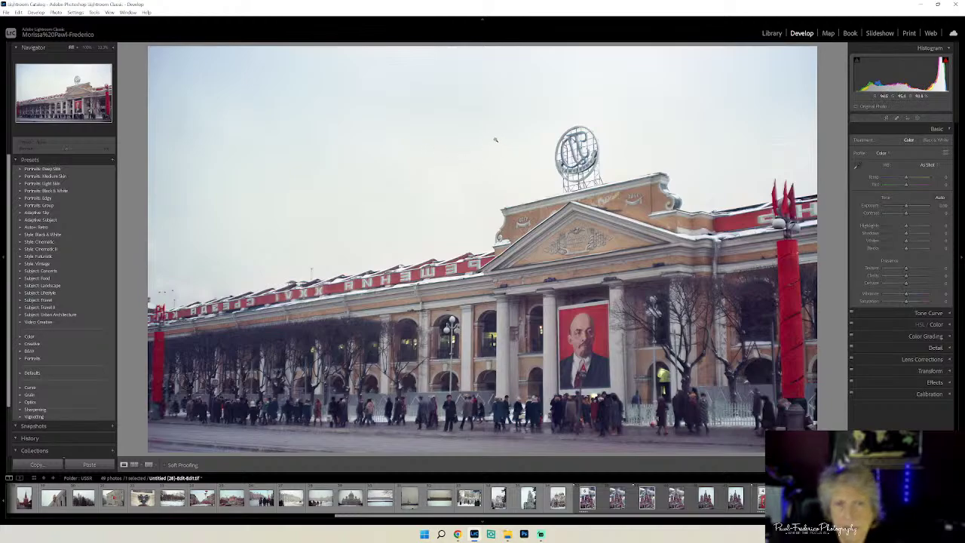
- Heal three dust specks in the sky, undoing the extra patch at the building's left edge
{"action": "left_click", "coordinate": [896, 118]}
{"action": "left_click", "coordinate": [317, 127]}
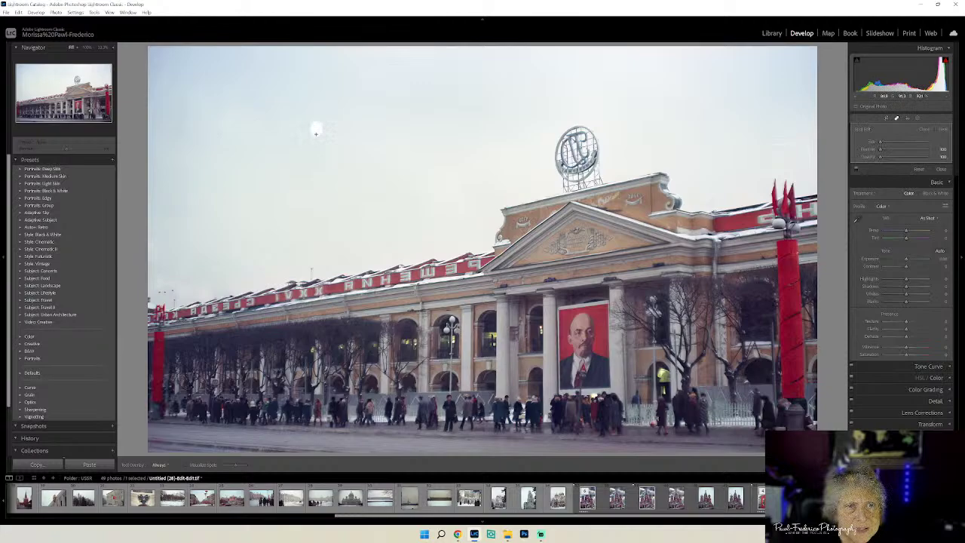
{"action": "left_click", "coordinate": [279, 98]}
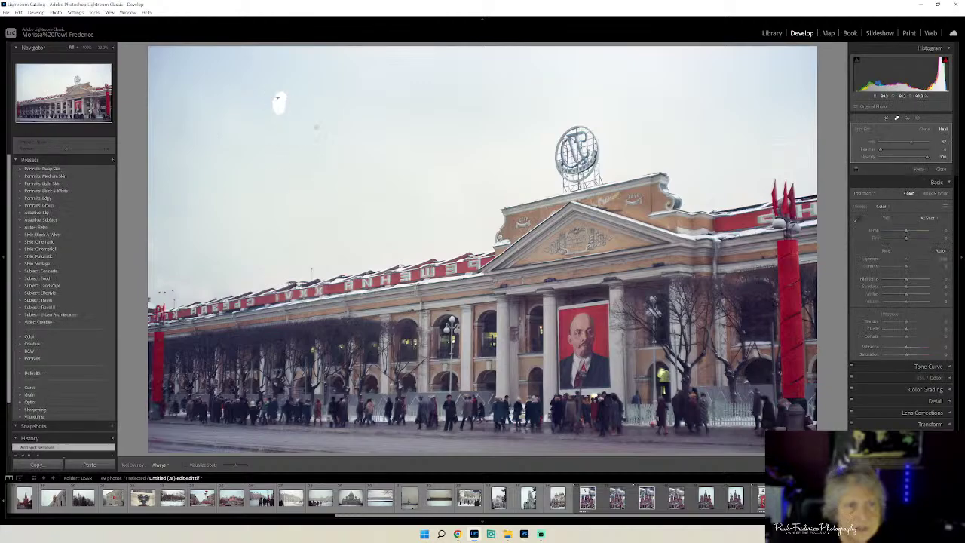
{"action": "left_click", "coordinate": [785, 147]}
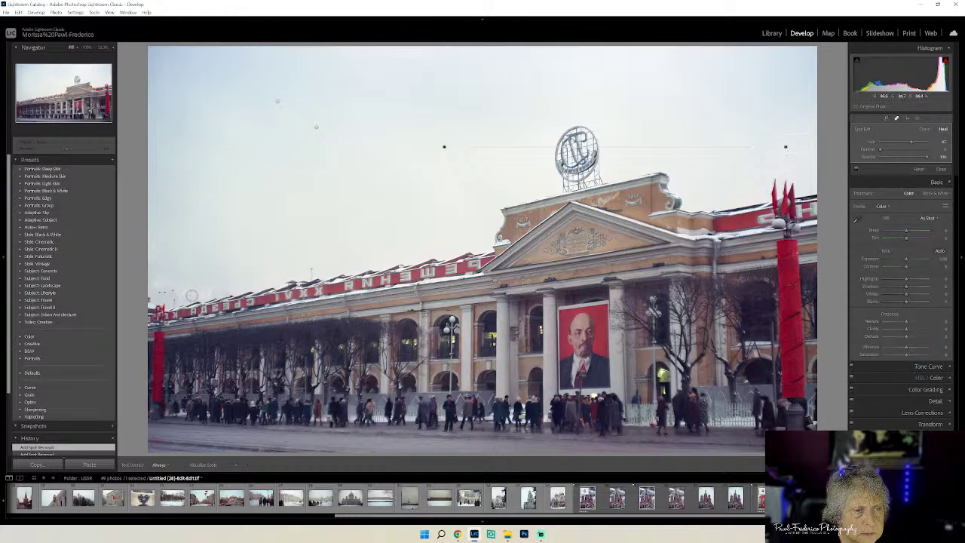
{"action": "mouse_move", "coordinate": [171, 290]}
{"action": "left_mouse_down"}
{"action": "mouse_move", "coordinate": [160, 291]}
{"action": "mouse_move", "coordinate": [151, 271]}
{"action": "left_mouse_up"}
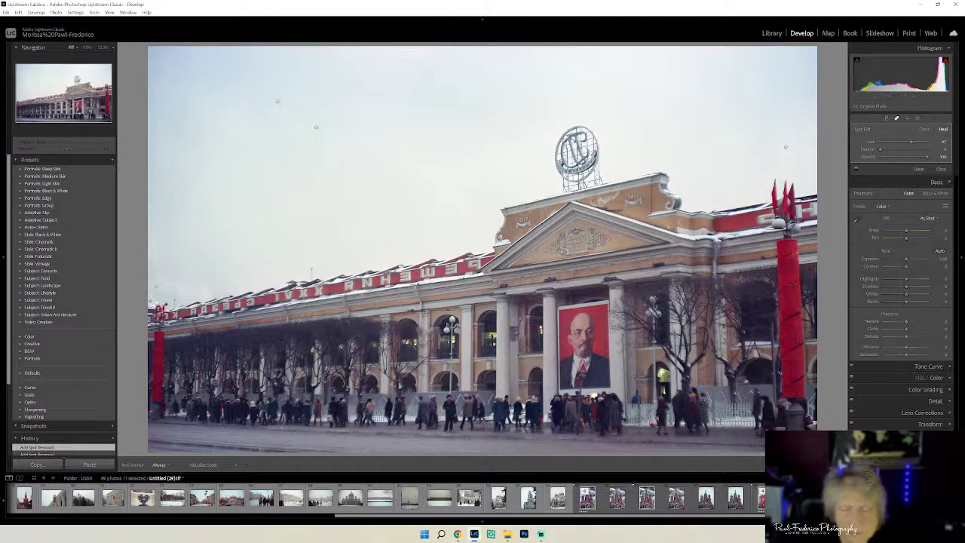
{"action": "key", "text": "ctrl+z"}
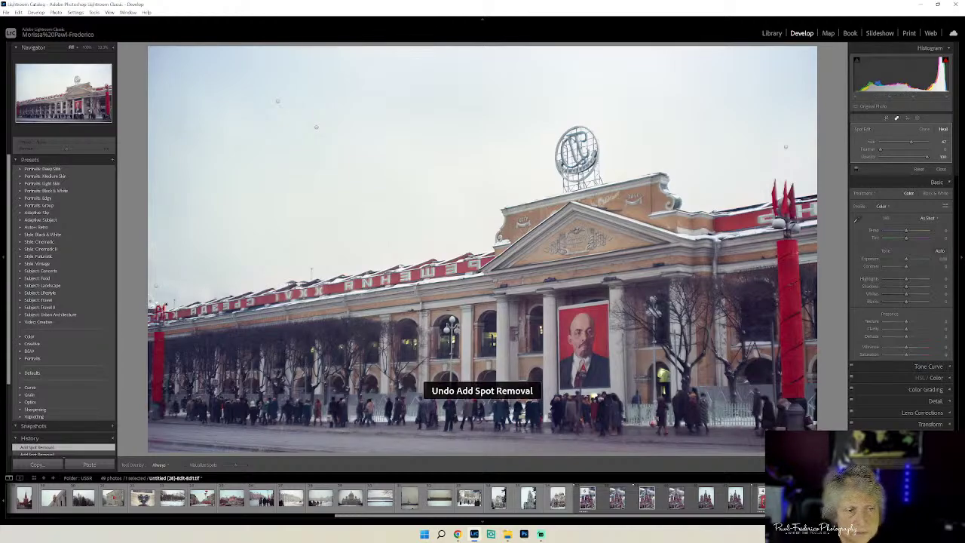
{"action": "key", "text": "q"}
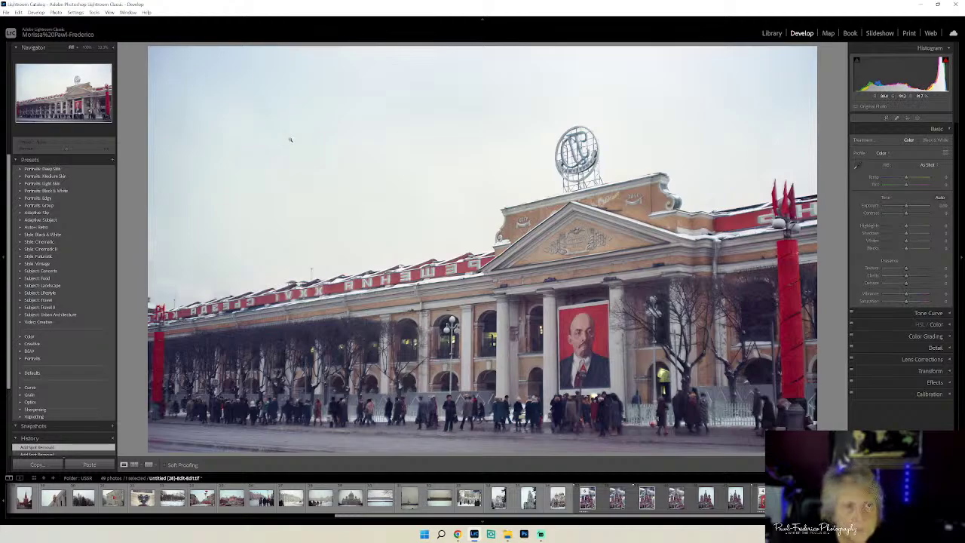
- Edit a copy with Lightroom adjustments in Luminar Neo via Edit In
{"action": "right_click", "coordinate": [461, 129]}
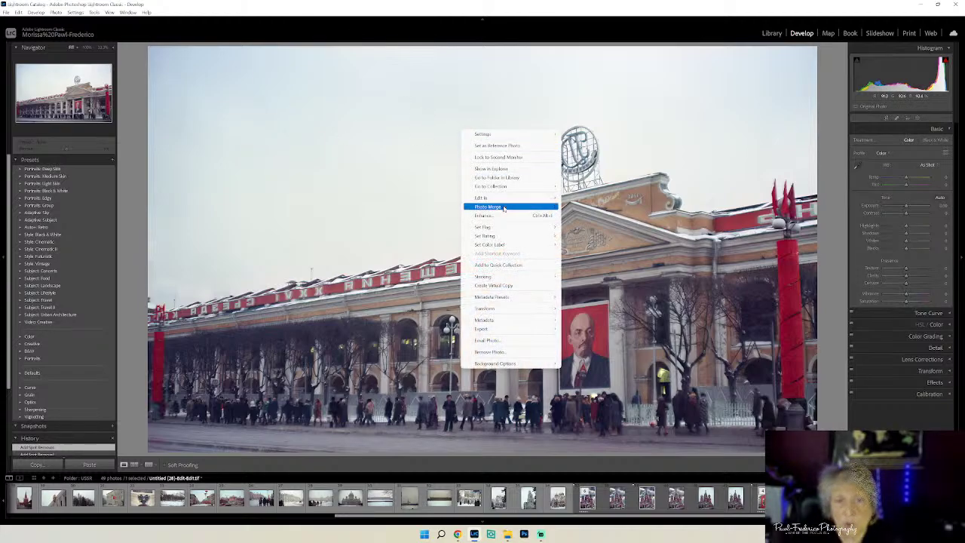
{"action": "mouse_move", "coordinate": [503, 199]}
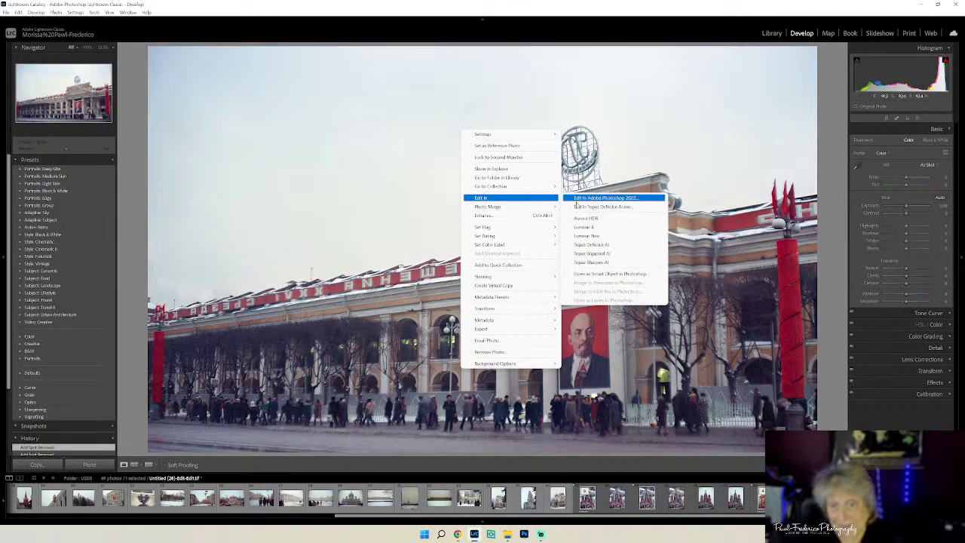
{"action": "left_click", "coordinate": [595, 236]}
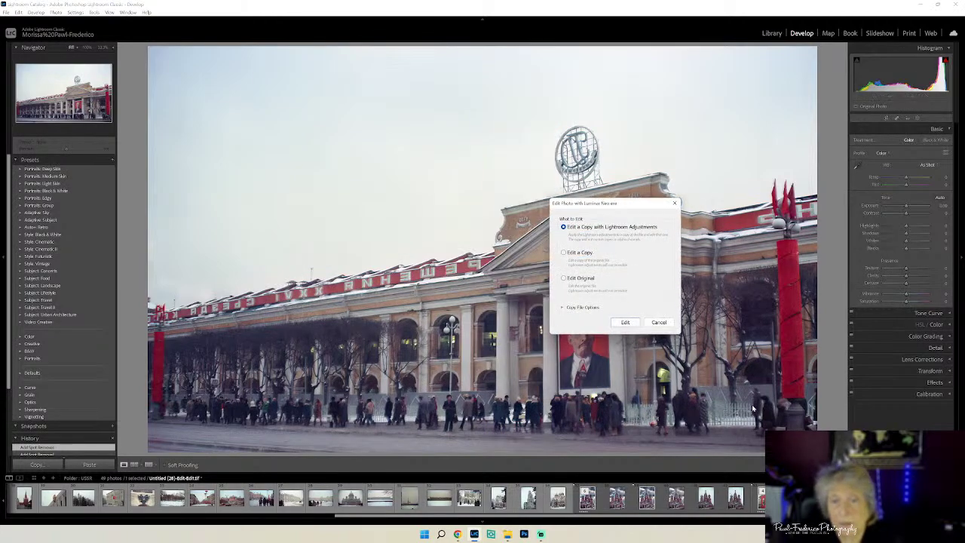
{"action": "left_click", "coordinate": [622, 322]}
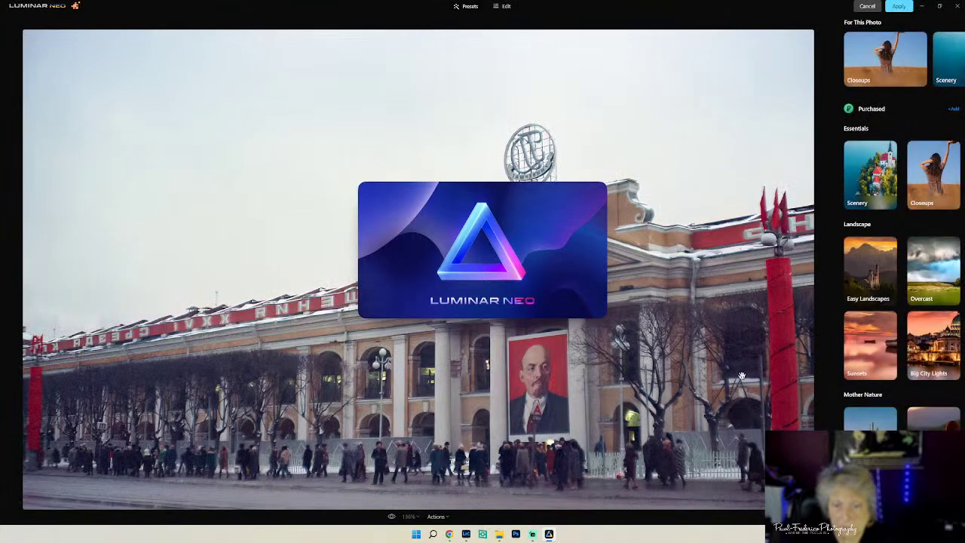
- Raise Structure Boost to 47, then ease it back down to 15
{"action": "left_click", "coordinate": [503, 7]}
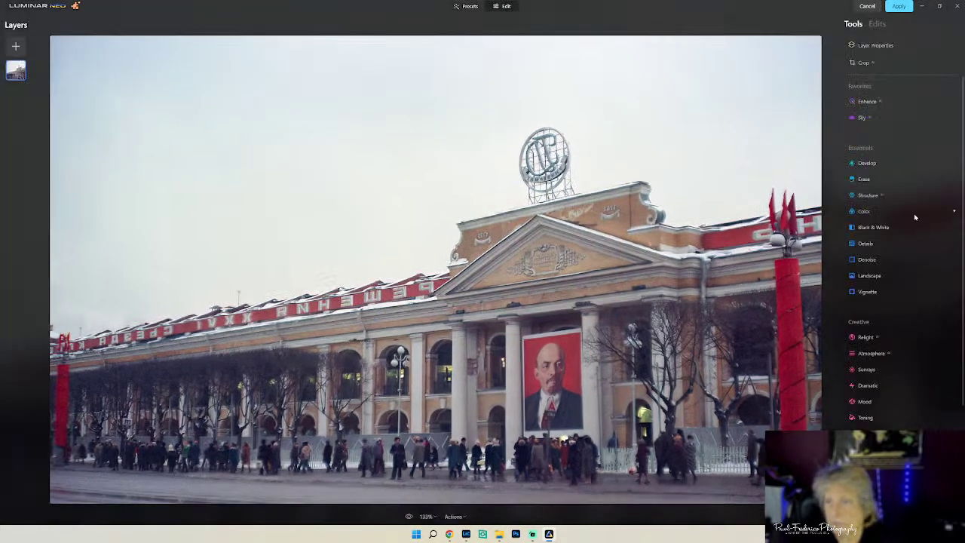
{"action": "left_click", "coordinate": [868, 195]}
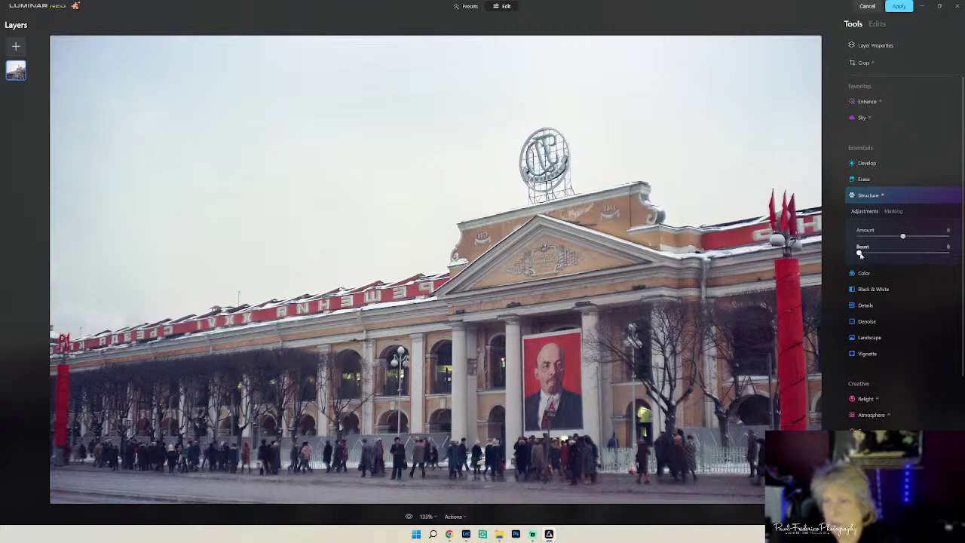
{"action": "left_click_drag", "start_coordinate": [859, 254], "coordinate": [899, 252]}
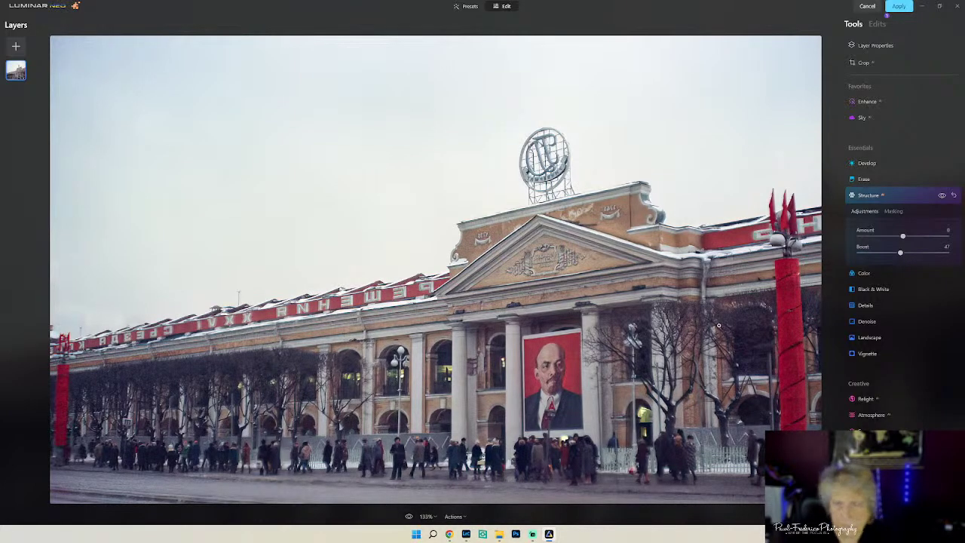
{"action": "left_click_drag", "start_coordinate": [899, 255], "coordinate": [872, 258]}
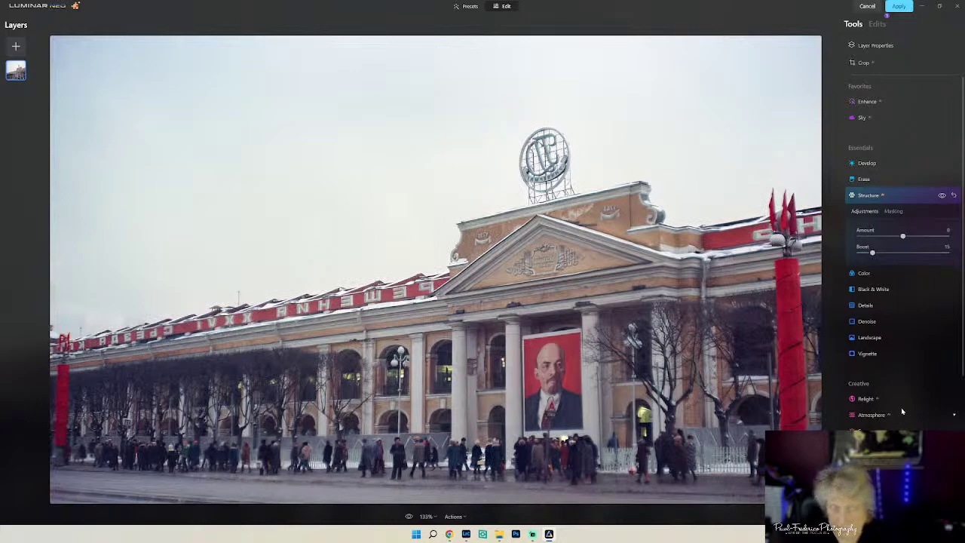
- Set Small Details to 22 and Medium Details to -78, resetting a trial Sharpen of 16 to 0
{"action": "left_click", "coordinate": [889, 308]}
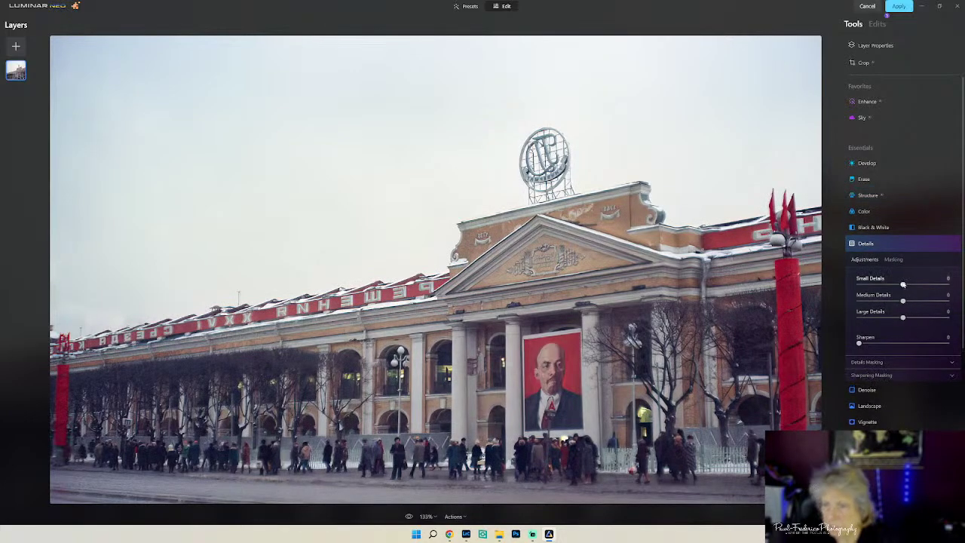
{"action": "left_click_drag", "start_coordinate": [902, 284], "coordinate": [912, 285]}
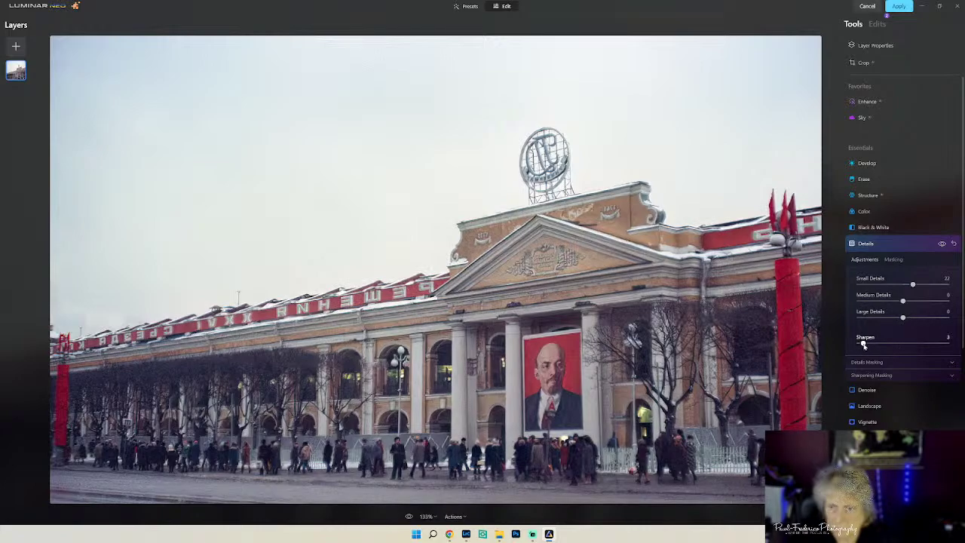
{"action": "left_click_drag", "start_coordinate": [859, 344], "coordinate": [873, 344]}
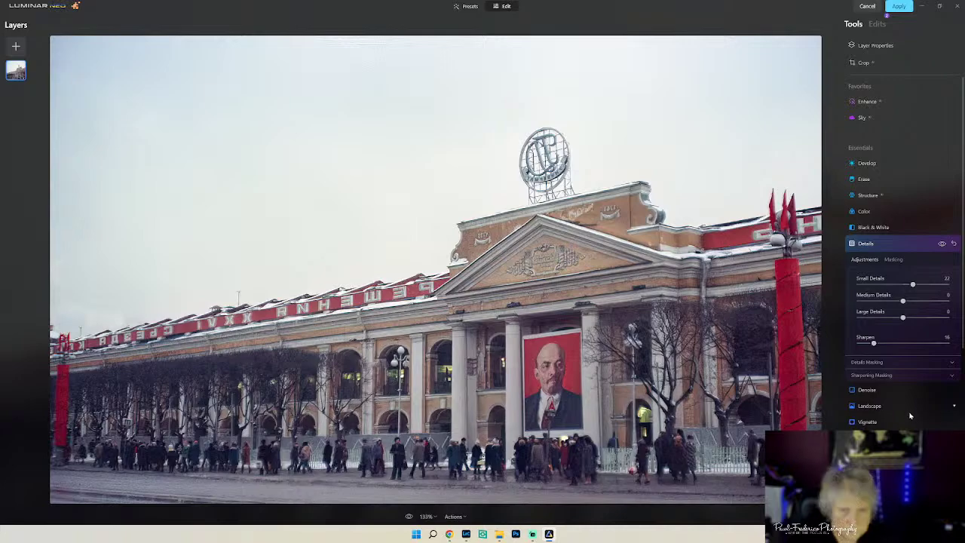
{"action": "double_click", "coordinate": [872, 343]}
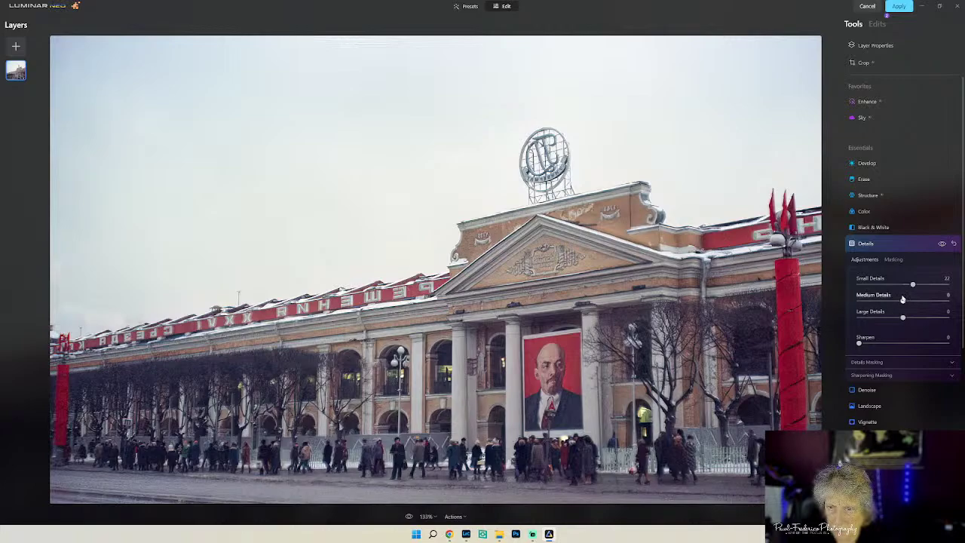
{"action": "left_click_drag", "start_coordinate": [903, 301], "coordinate": [868, 301]}
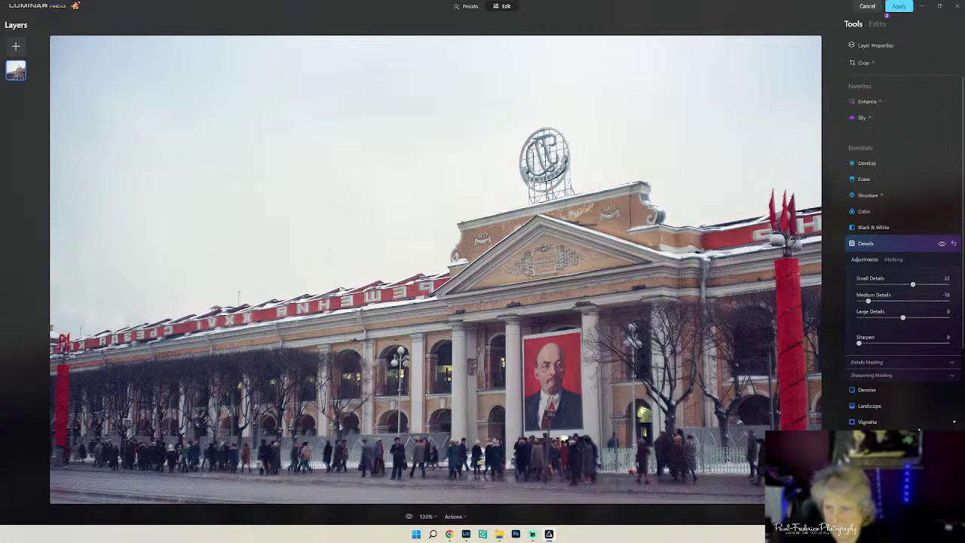
- Set Luminosity Denoise to 20 and Atmosphere Depth to 32
{"action": "left_click", "coordinate": [893, 389]}
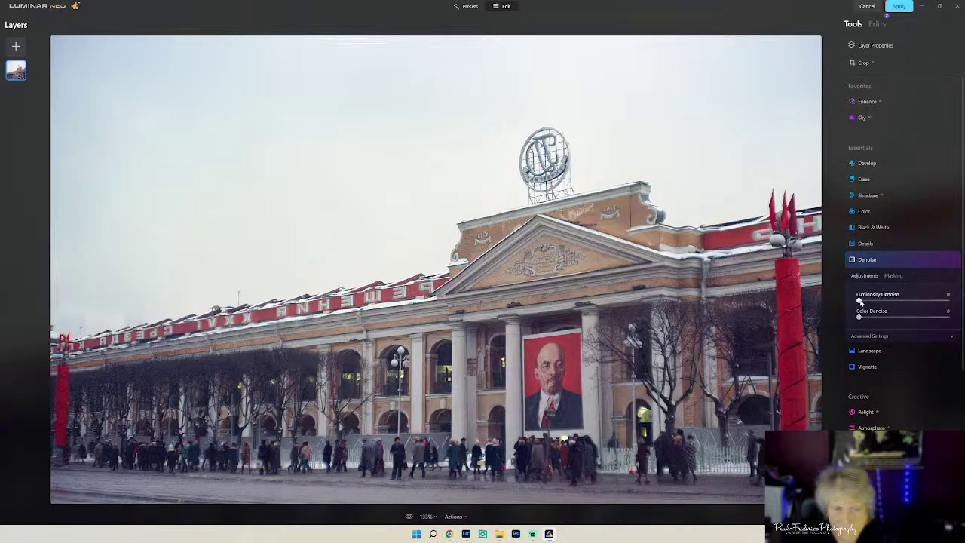
{"action": "left_click_drag", "start_coordinate": [859, 301], "coordinate": [877, 302]}
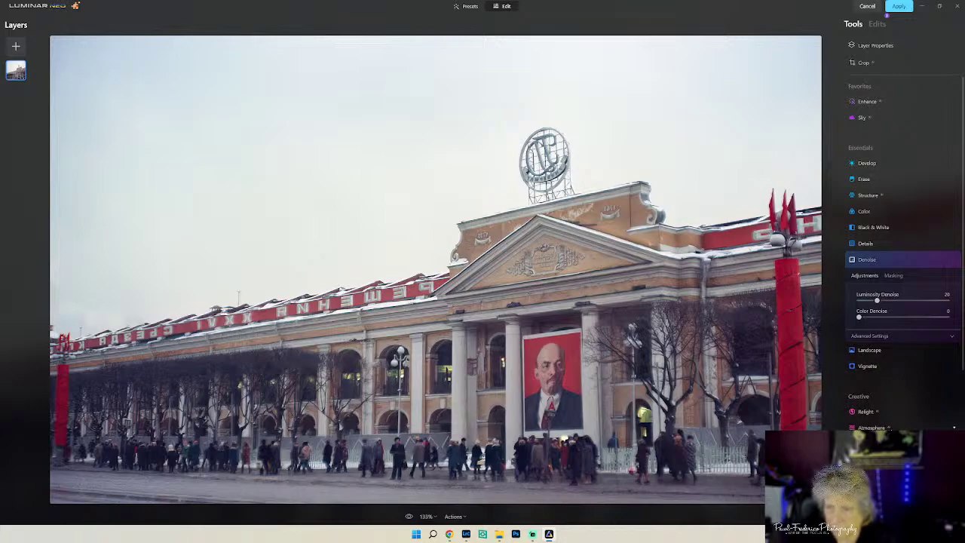
{"action": "left_click", "coordinate": [870, 427]}
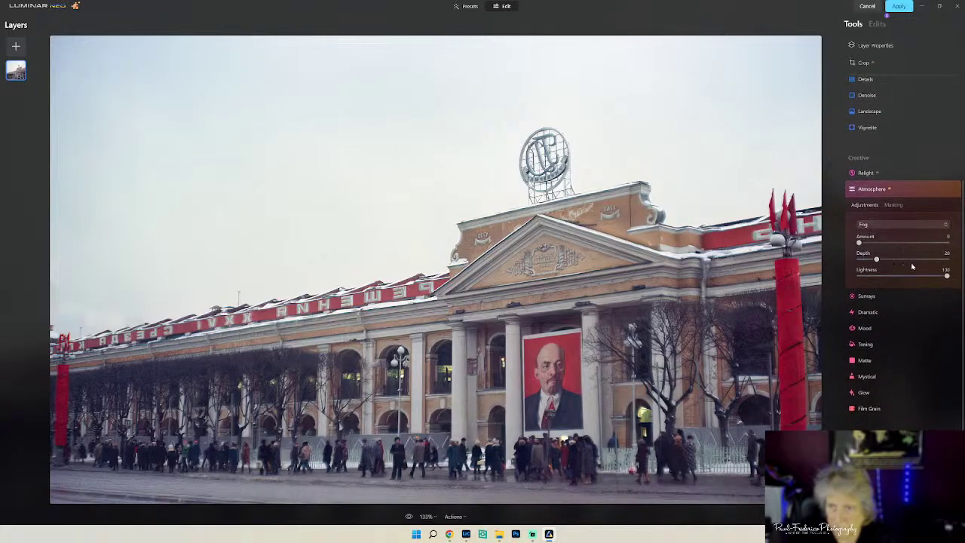
{"action": "left_click_drag", "start_coordinate": [877, 260], "coordinate": [889, 262]}
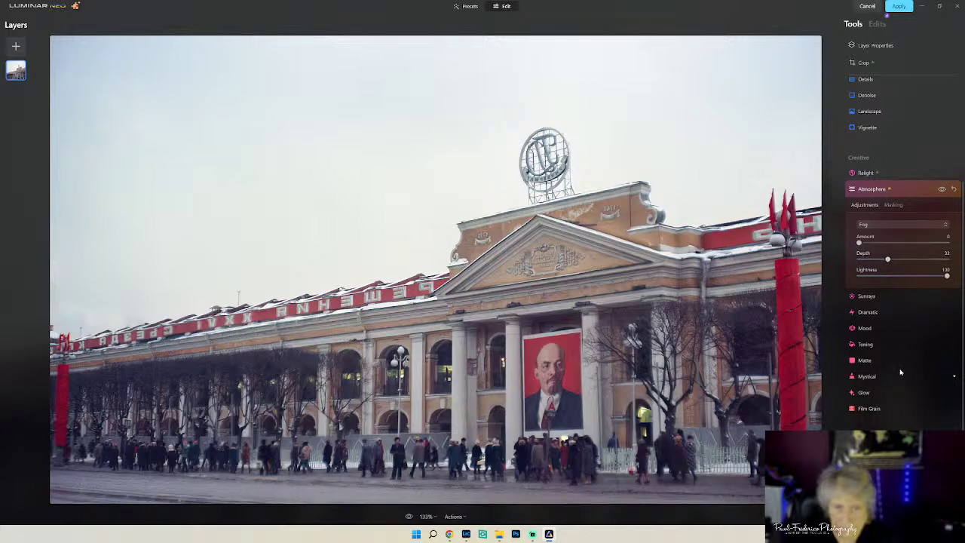
- Relight the scene with Brightness Near 41 and Brightness Far -42
{"action": "left_click", "coordinate": [871, 189]}
{"action": "left_click", "coordinate": [865, 173]}
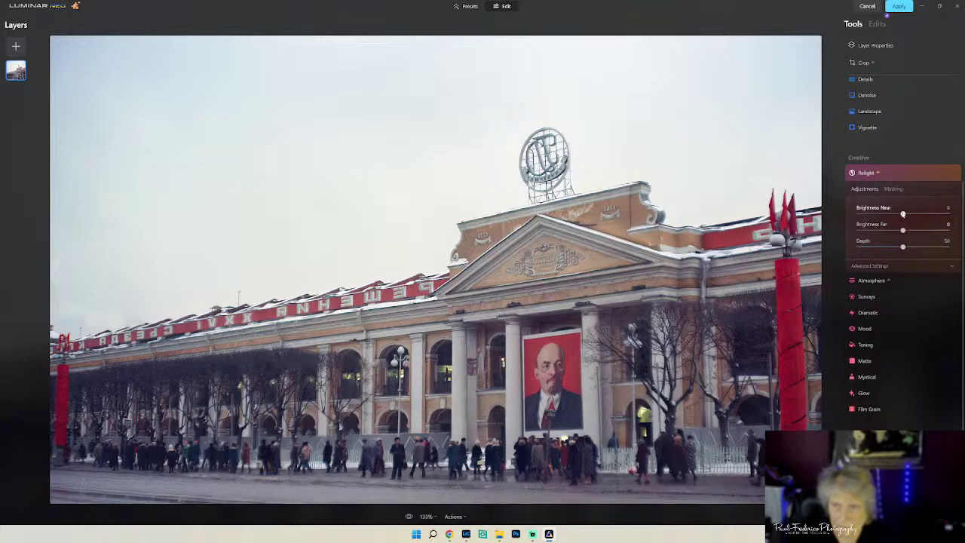
{"action": "left_click_drag", "start_coordinate": [902, 214], "coordinate": [886, 234]}
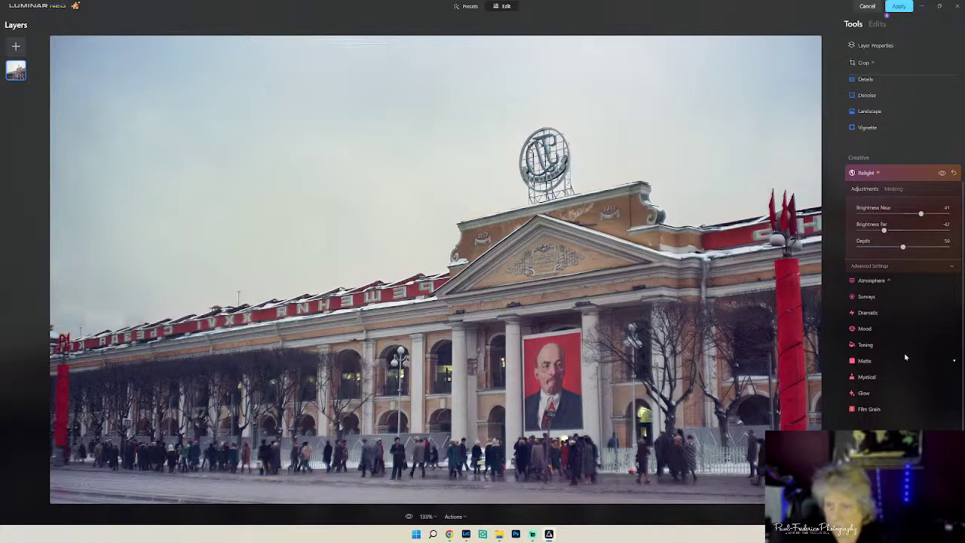
{"action": "scroll", "coordinate": [921, 399], "scroll_direction": "down", "scroll_amount": 3}
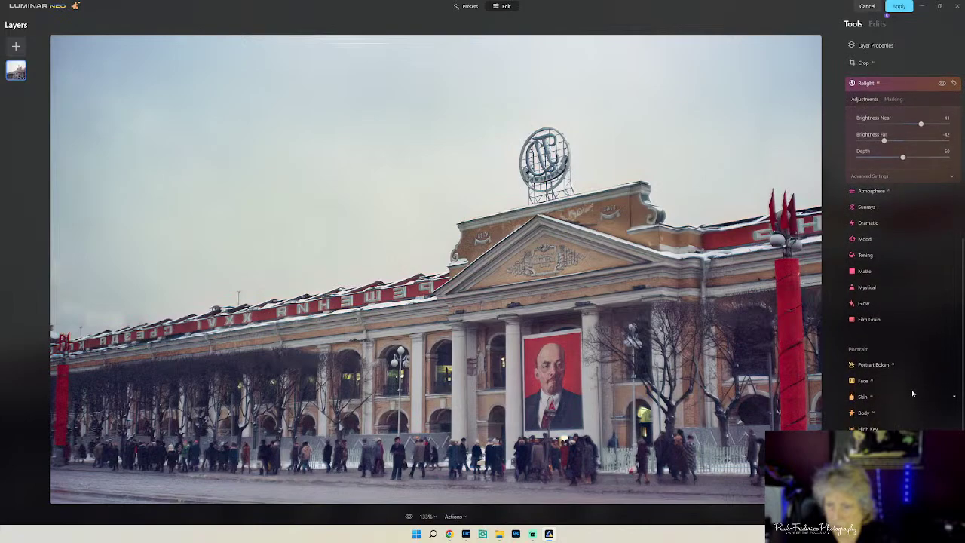
{"action": "scroll", "coordinate": [912, 395], "scroll_direction": "up", "scroll_amount": 5}
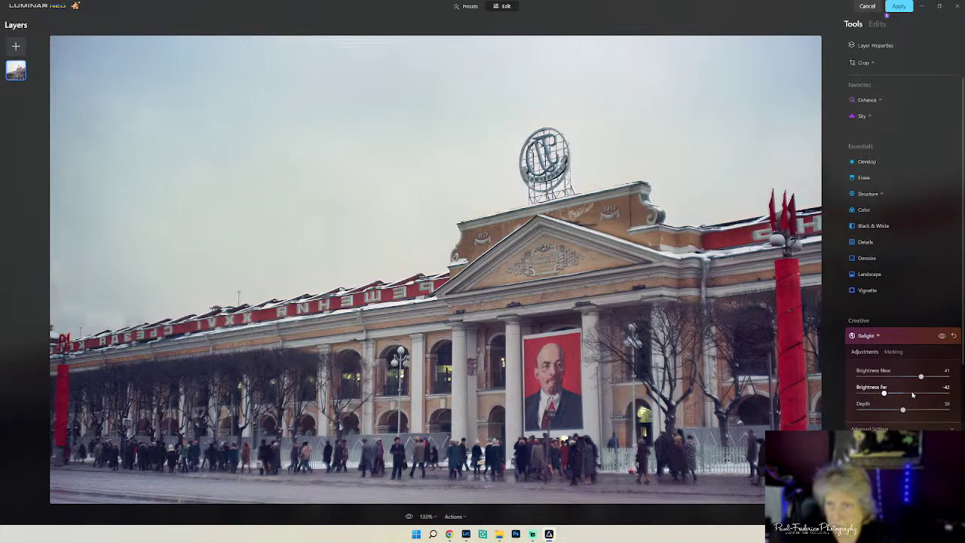
- Replace the sky with the Dramatic Sky 3 preset
{"action": "left_click", "coordinate": [878, 196]}
{"action": "left_click", "coordinate": [873, 180]}
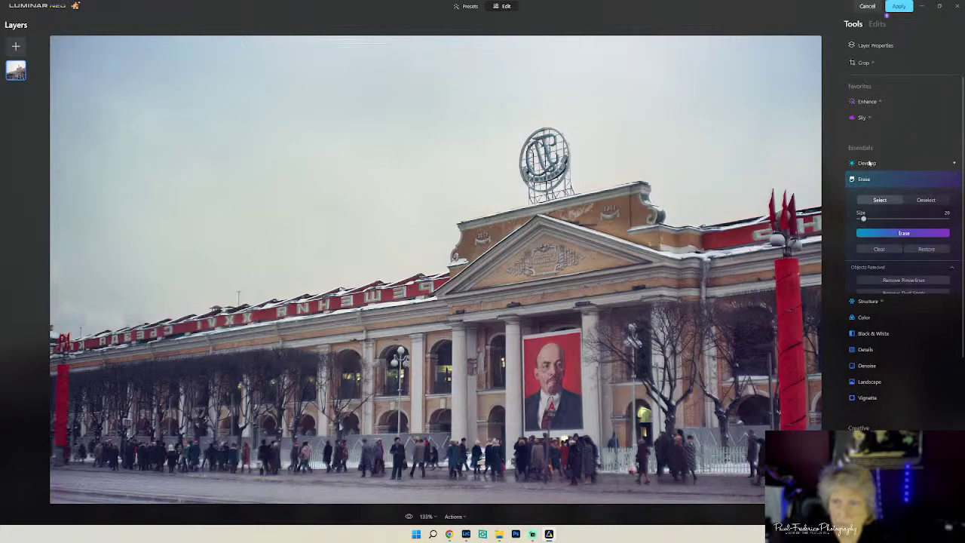
{"action": "left_click", "coordinate": [862, 118]}
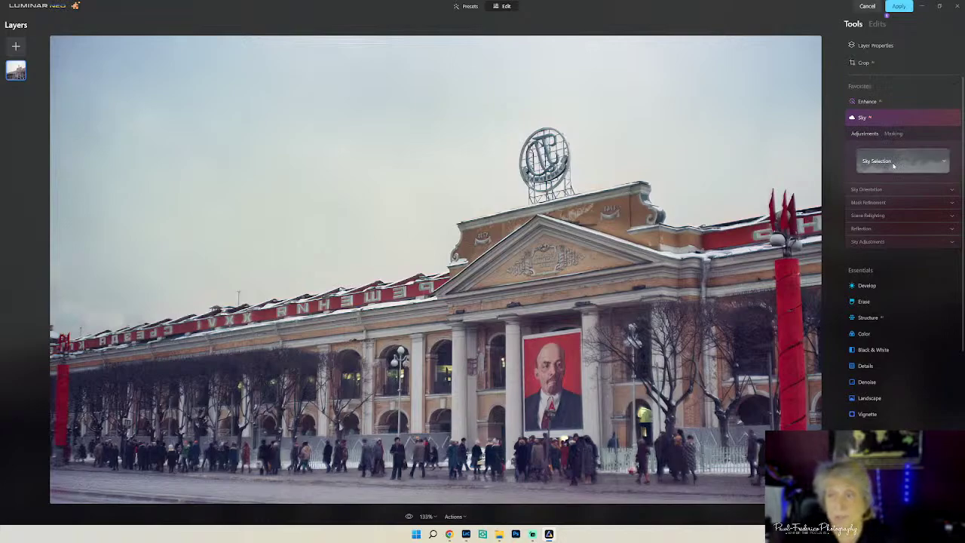
{"action": "left_click", "coordinate": [894, 163]}
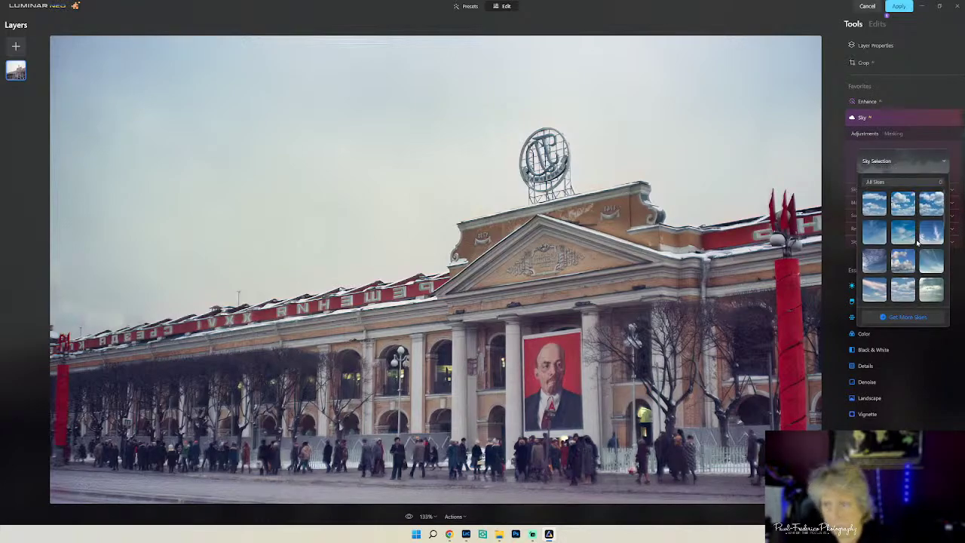
{"action": "scroll", "coordinate": [917, 241], "scroll_direction": "down", "scroll_amount": 6}
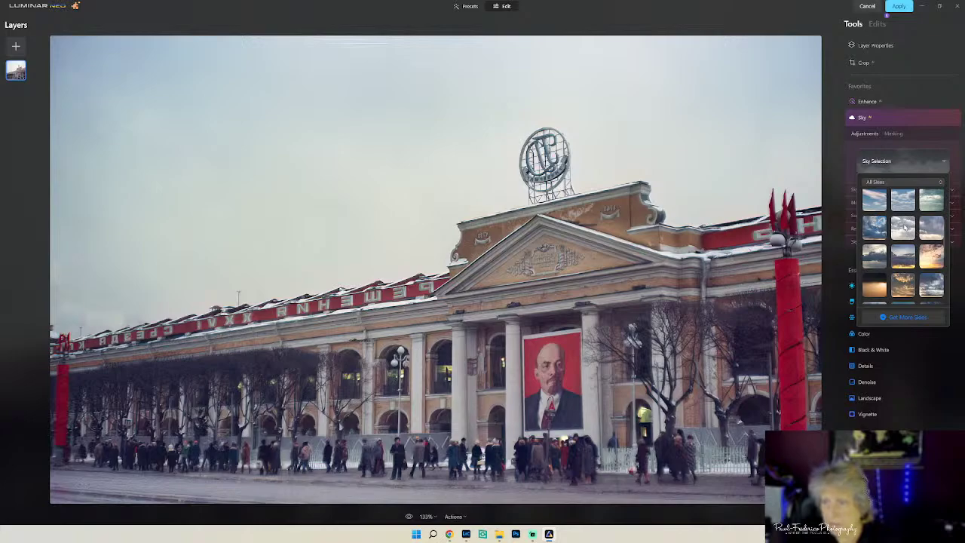
{"action": "left_click", "coordinate": [904, 226]}
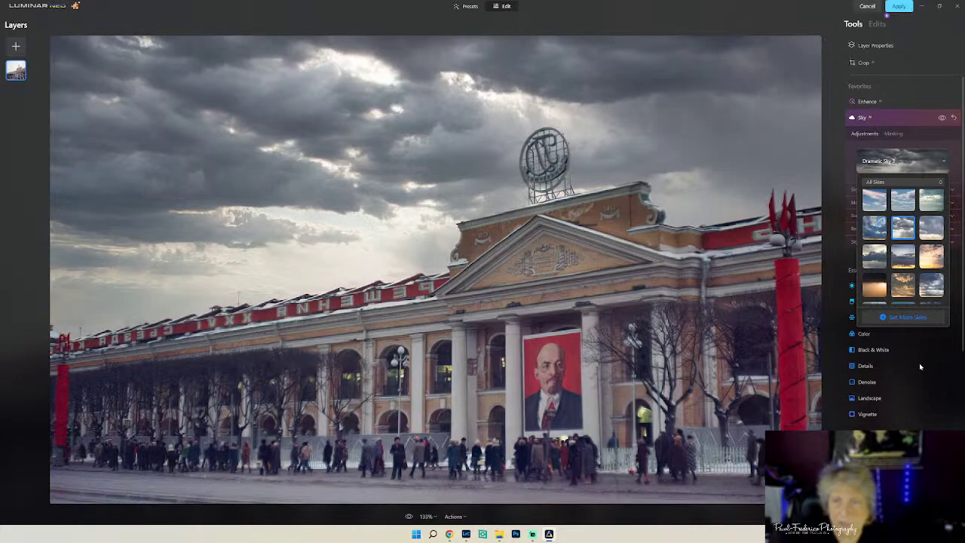
{"action": "left_click", "coordinate": [954, 174]}
- Strengthen Close Gaps, raise Fix Details to about 60, and lower Relight Strength to 14
{"action": "left_click", "coordinate": [880, 190]}
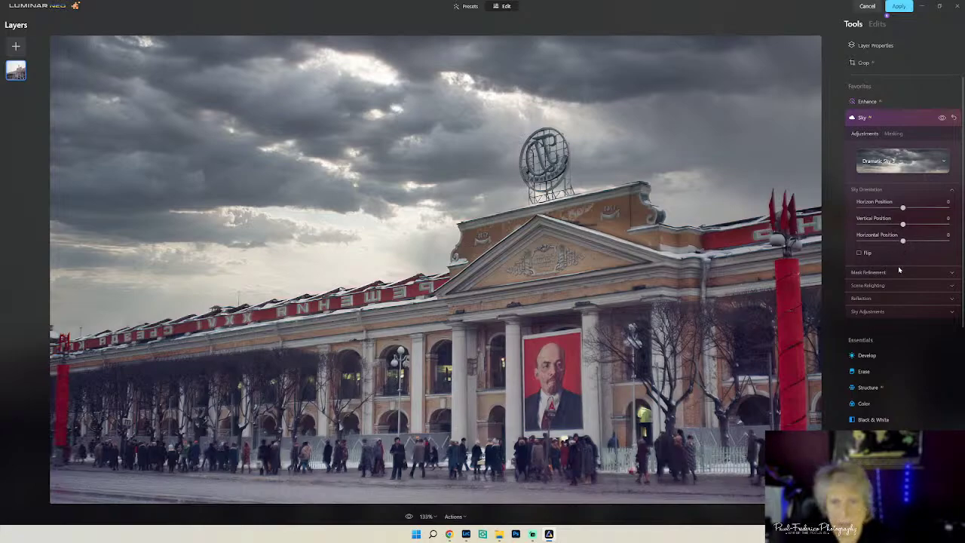
{"action": "left_click", "coordinate": [876, 273]}
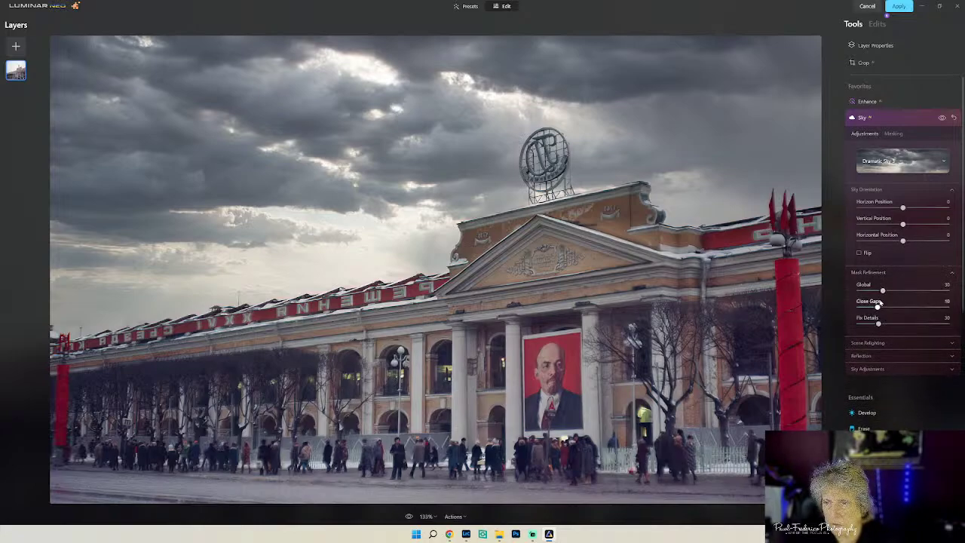
{"action": "left_click_drag", "start_coordinate": [877, 307], "coordinate": [920, 317]}
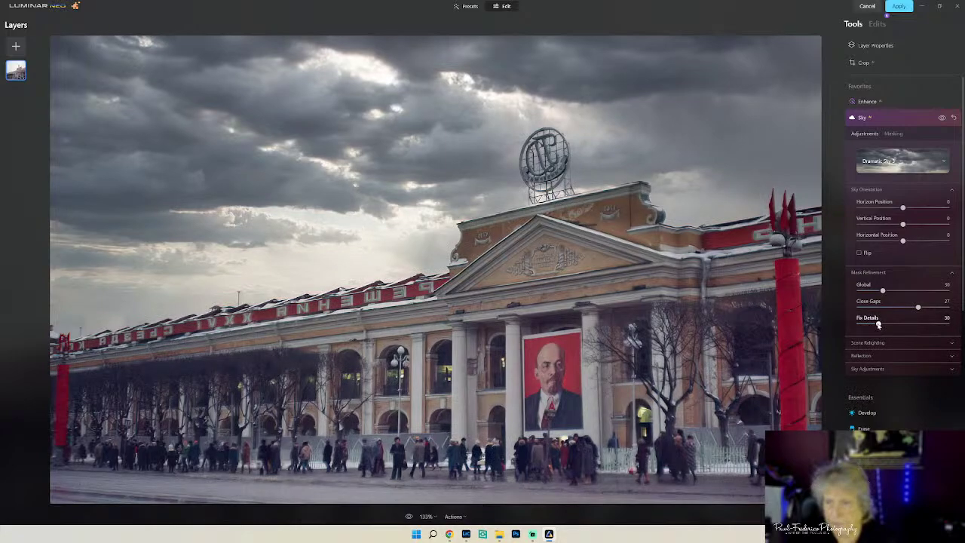
{"action": "left_click_drag", "start_coordinate": [878, 324], "coordinate": [907, 324]}
{"action": "left_click", "coordinate": [912, 345]}
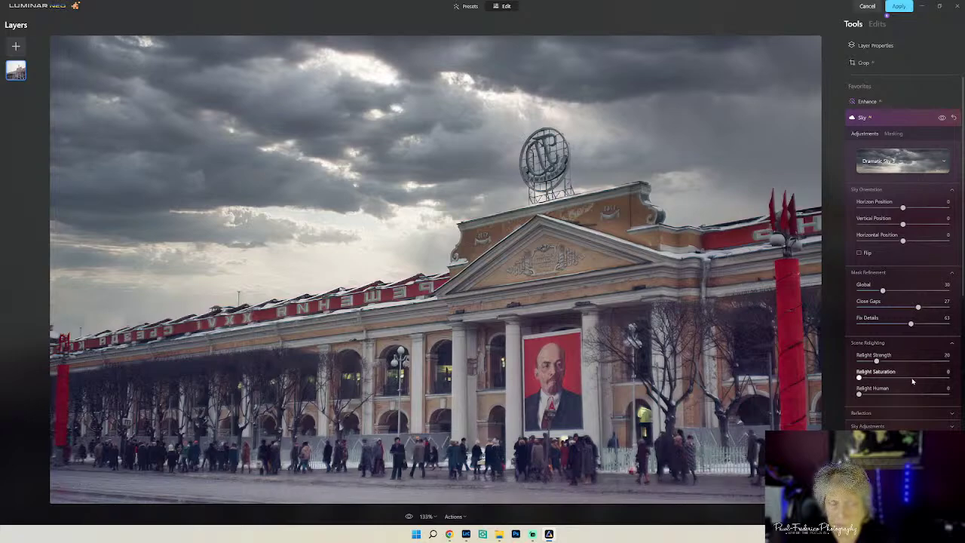
{"action": "left_click_drag", "start_coordinate": [875, 362], "coordinate": [874, 362]}
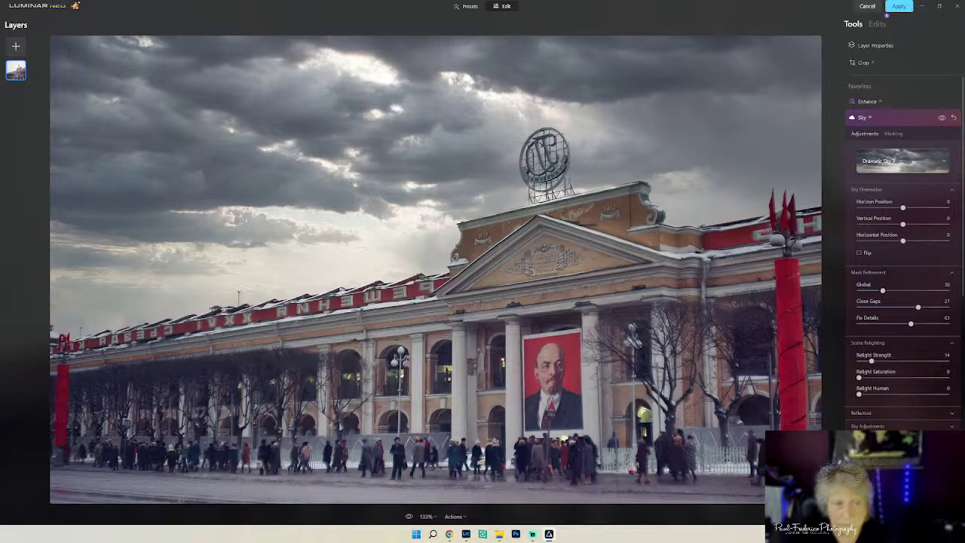
- Soften the new sky with a slight Defocus
{"action": "left_click", "coordinate": [904, 413]}
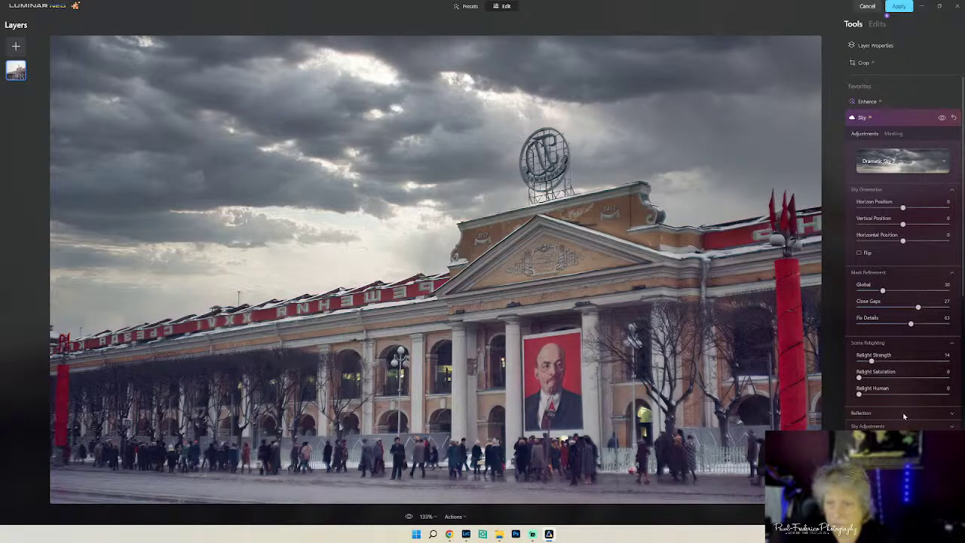
{"action": "scroll", "coordinate": [899, 409], "scroll_direction": "down", "scroll_amount": 2}
{"action": "left_click", "coordinate": [880, 377]}
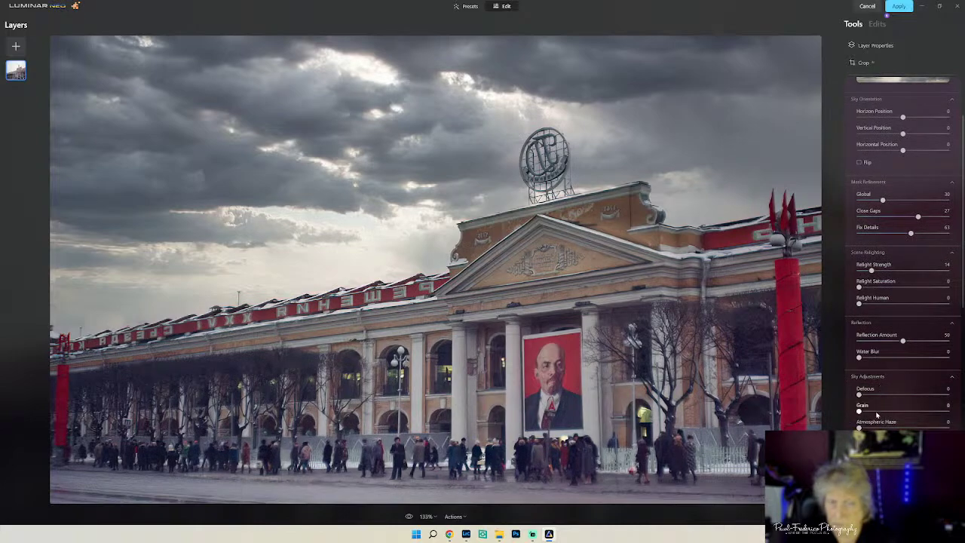
{"action": "left_click_drag", "start_coordinate": [861, 396], "coordinate": [866, 402]}
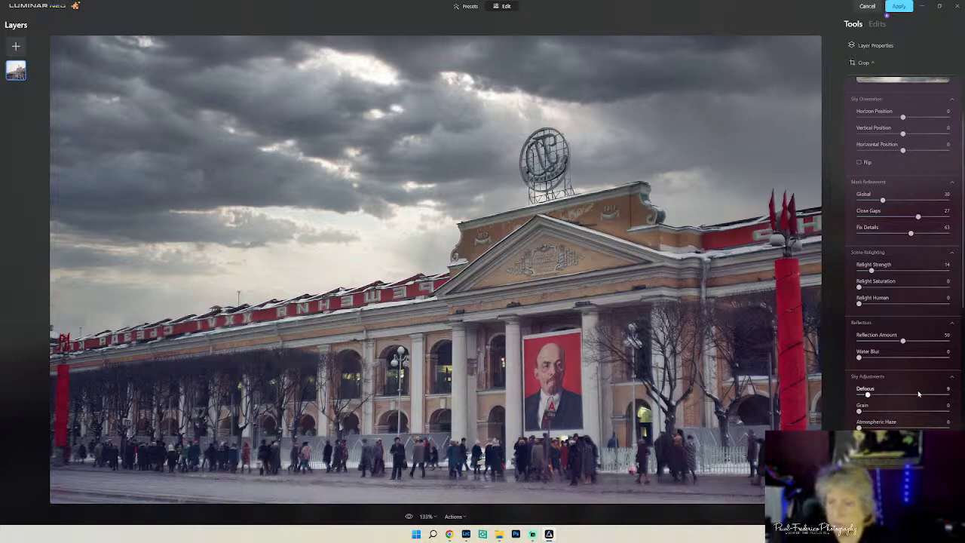
{"action": "scroll", "coordinate": [919, 378], "scroll_direction": "up", "scroll_amount": 1}
{"action": "scroll", "coordinate": [919, 377], "scroll_direction": "up", "scroll_amount": 2}
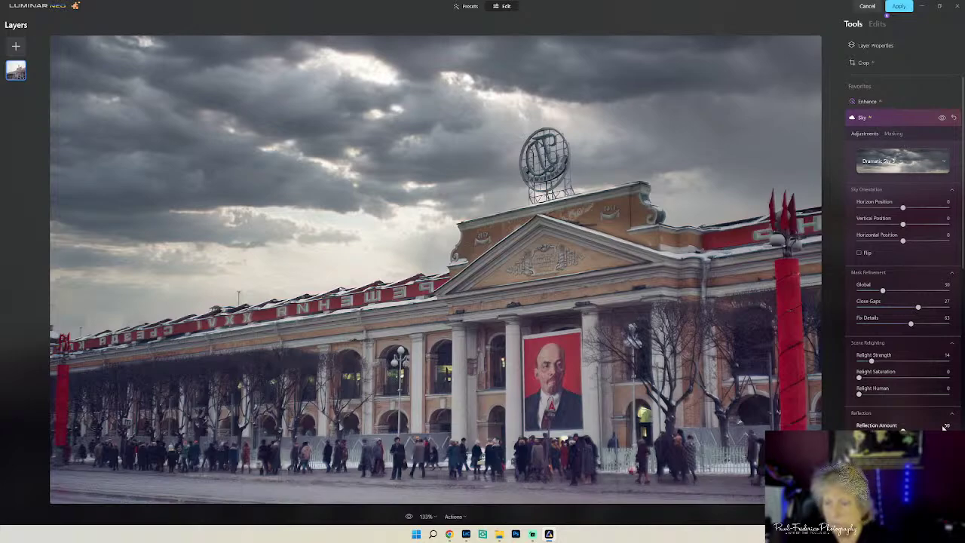
{"action": "scroll", "coordinate": [893, 130], "scroll_direction": "down", "scroll_amount": 1}
{"action": "scroll", "coordinate": [890, 130], "scroll_direction": "up", "scroll_amount": 1}
- Try the Orton Effect Soft glow, then lower it to almost nothing
{"action": "left_click", "coordinate": [893, 117]}
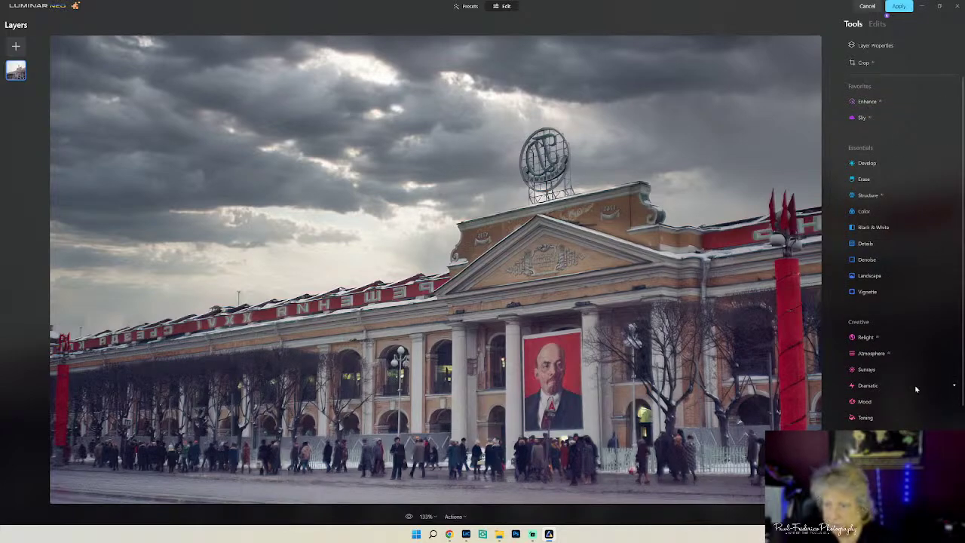
{"action": "scroll", "coordinate": [914, 392], "scroll_direction": "down", "scroll_amount": 3}
{"action": "left_click", "coordinate": [905, 337]}
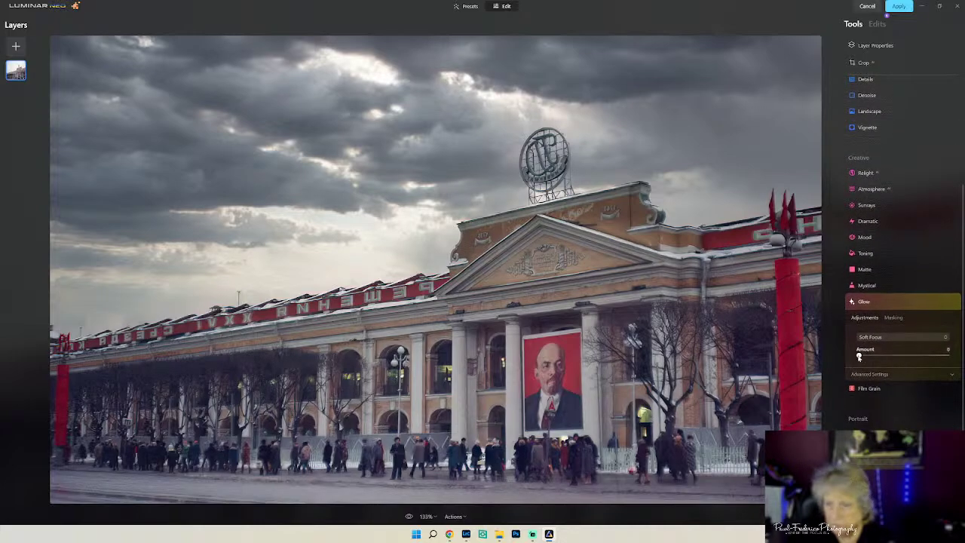
{"action": "left_click", "coordinate": [924, 339]}
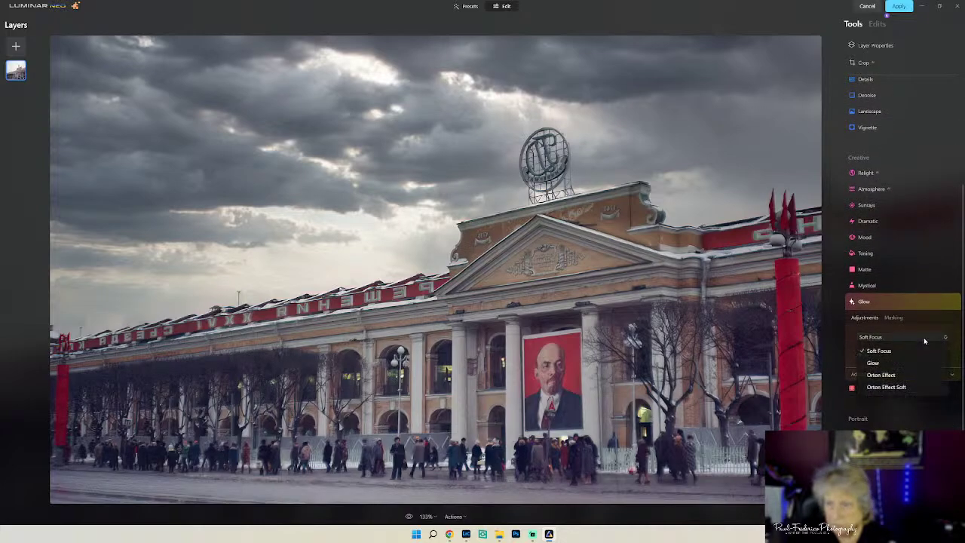
{"action": "left_click", "coordinate": [903, 387]}
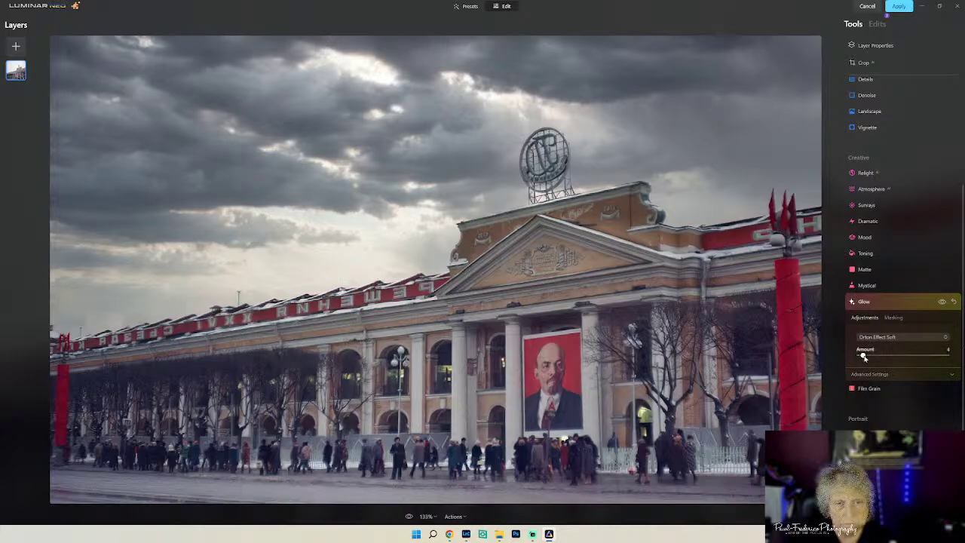
{"action": "left_click_drag", "start_coordinate": [864, 357], "coordinate": [882, 369]}
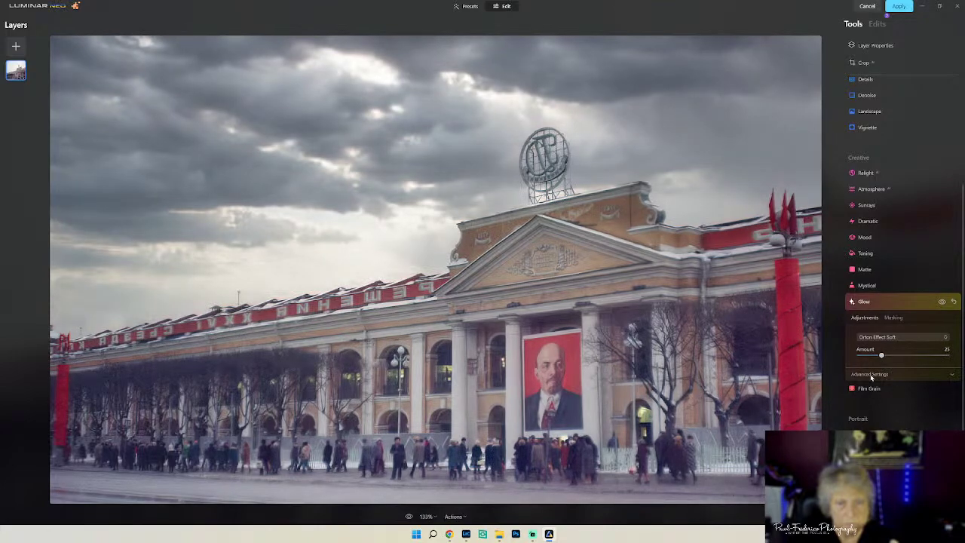
{"action": "left_click_drag", "start_coordinate": [881, 356], "coordinate": [870, 357]}
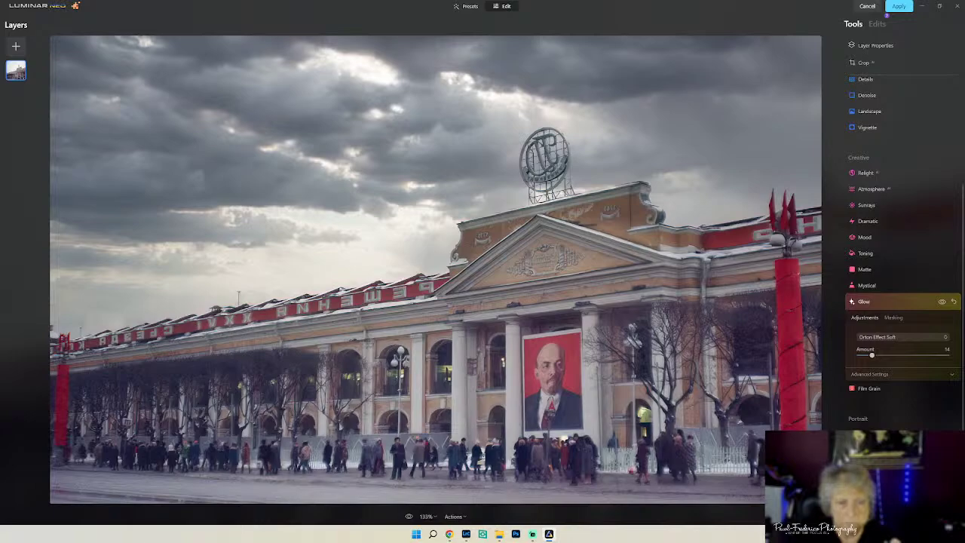
{"action": "left_click_drag", "start_coordinate": [872, 355], "coordinate": [863, 358]}
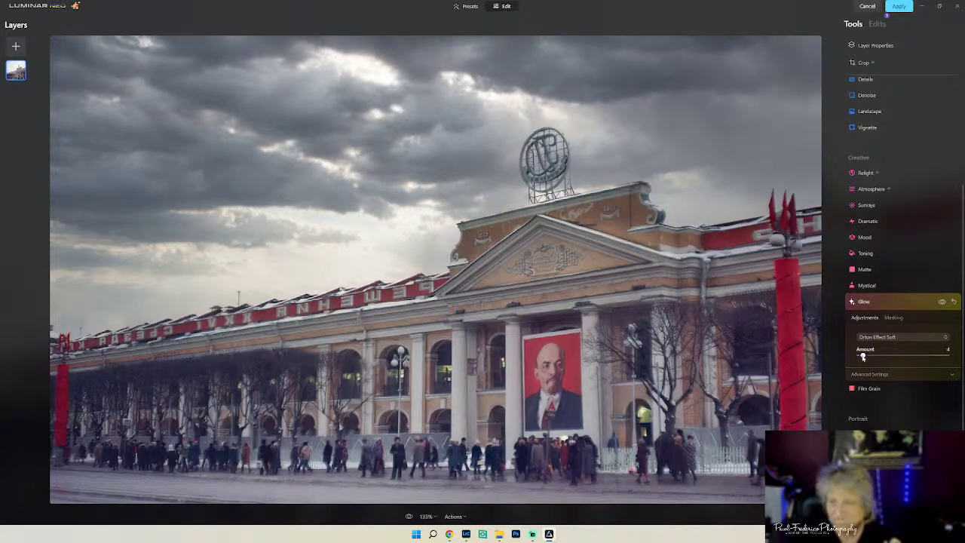
- Try Orton Effect at 20 and Soft Focus, leaving the glow Amount at 0
{"action": "left_click", "coordinate": [904, 337]}
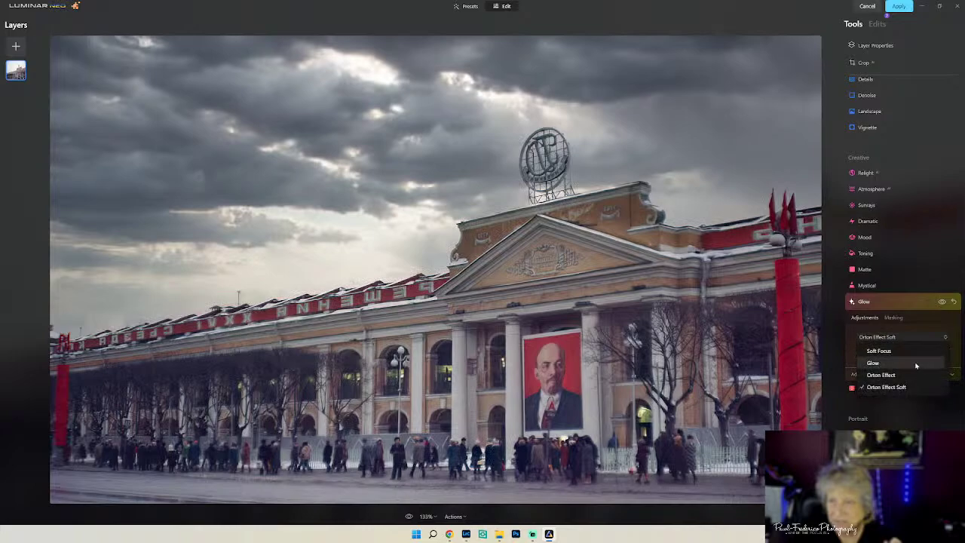
{"action": "left_click", "coordinate": [906, 375]}
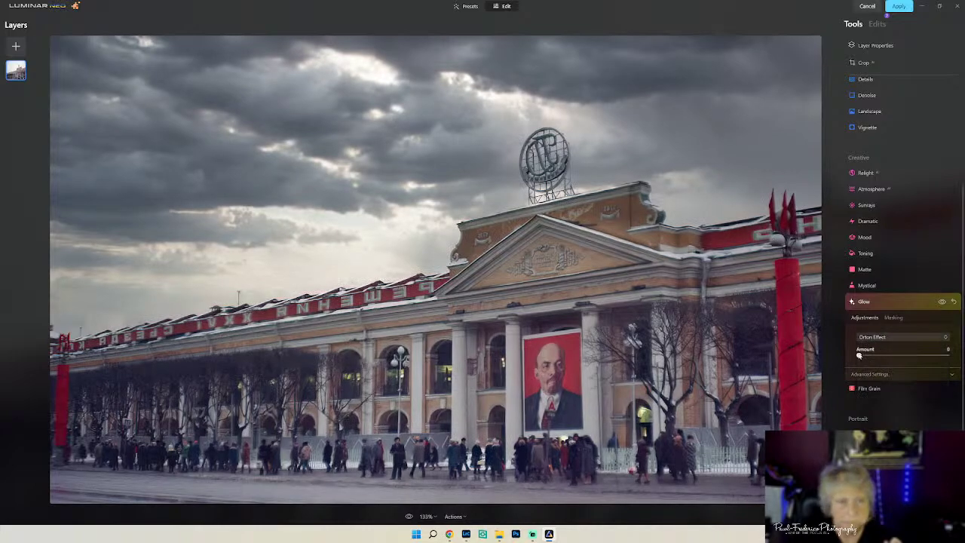
{"action": "left_click_drag", "start_coordinate": [859, 356], "coordinate": [876, 358]}
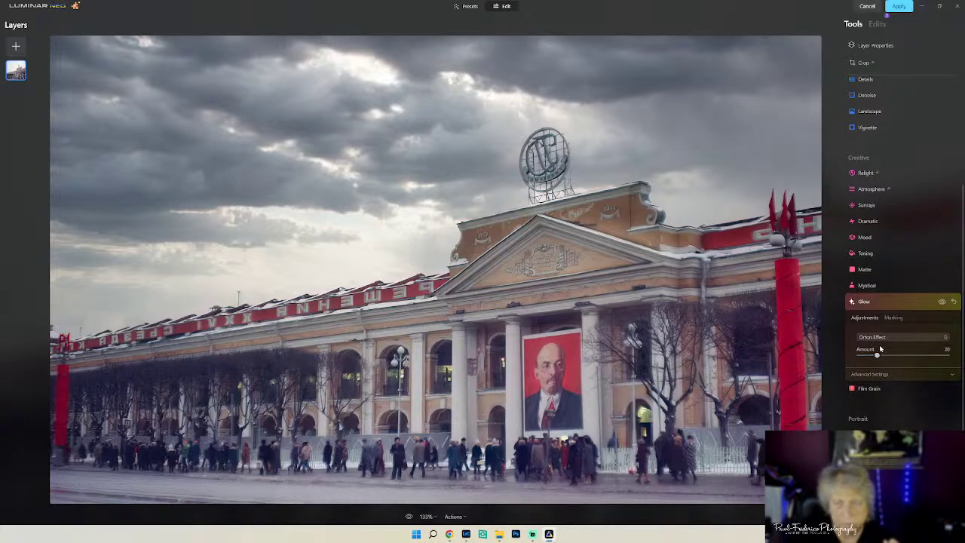
{"action": "left_click_drag", "start_coordinate": [876, 356], "coordinate": [841, 354]}
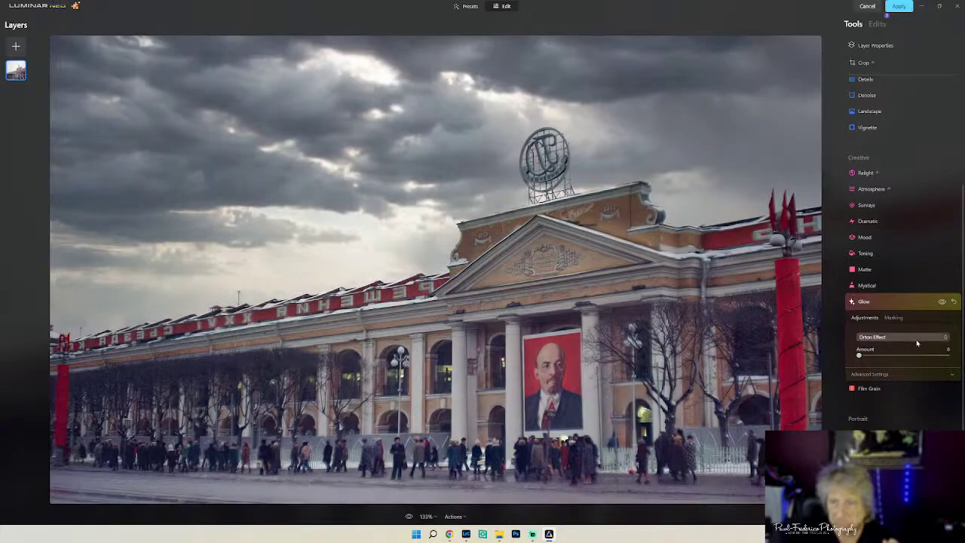
{"action": "left_click", "coordinate": [917, 338]}
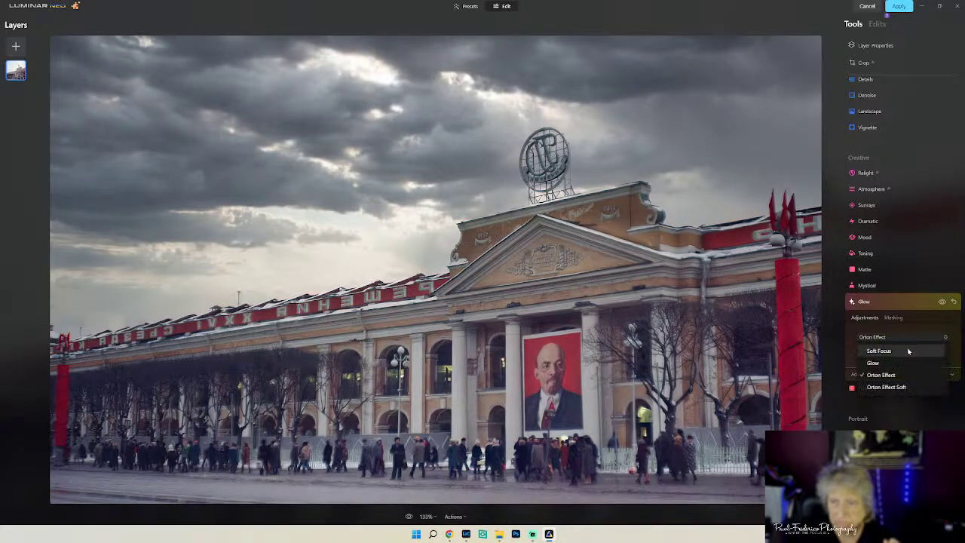
{"action": "left_click", "coordinate": [908, 351]}
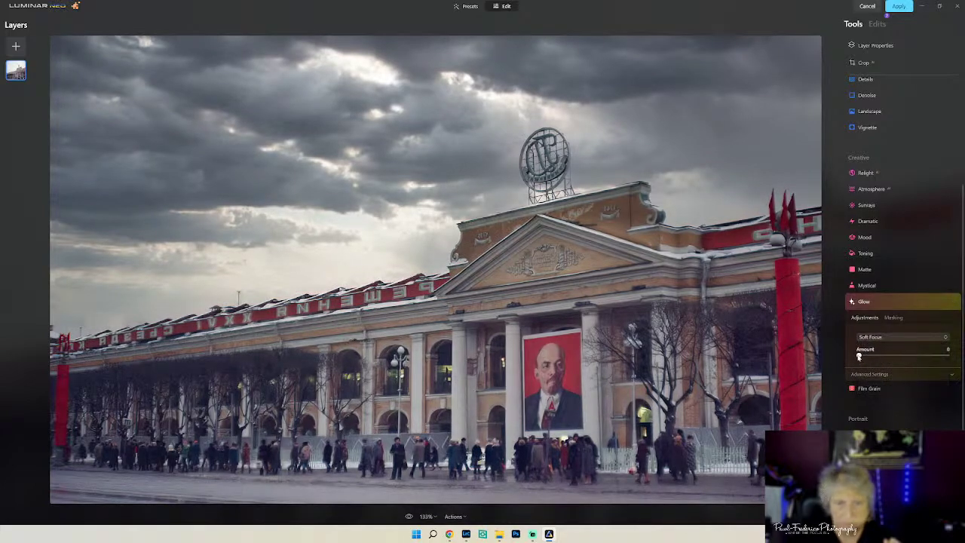
{"action": "left_click_drag", "start_coordinate": [861, 357], "coordinate": [868, 357]}
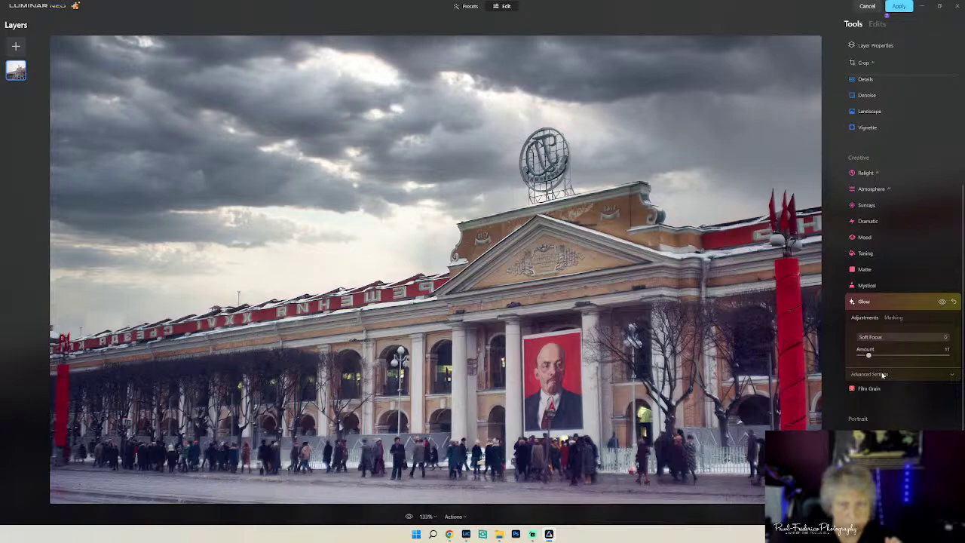
{"action": "left_click_drag", "start_coordinate": [868, 355], "coordinate": [856, 357]}
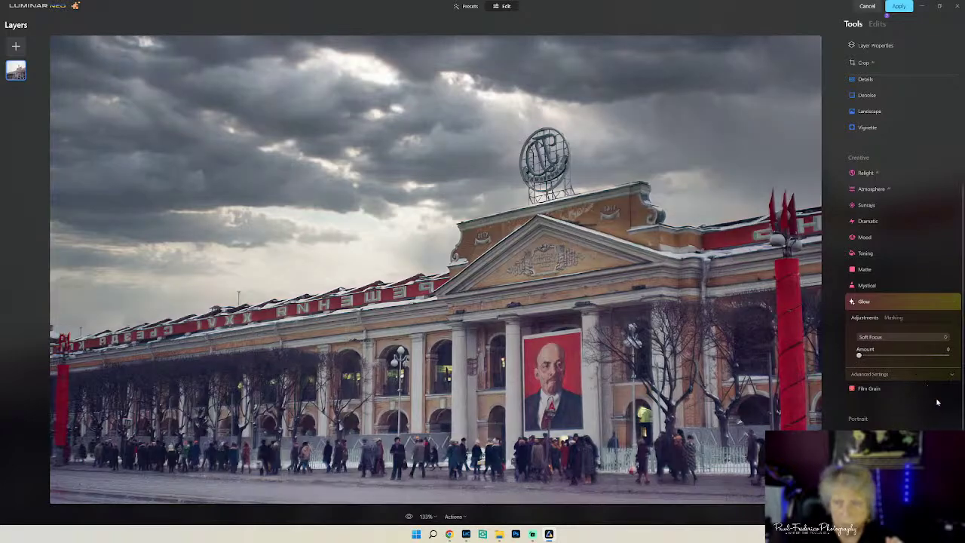
{"action": "left_click", "coordinate": [926, 374]}
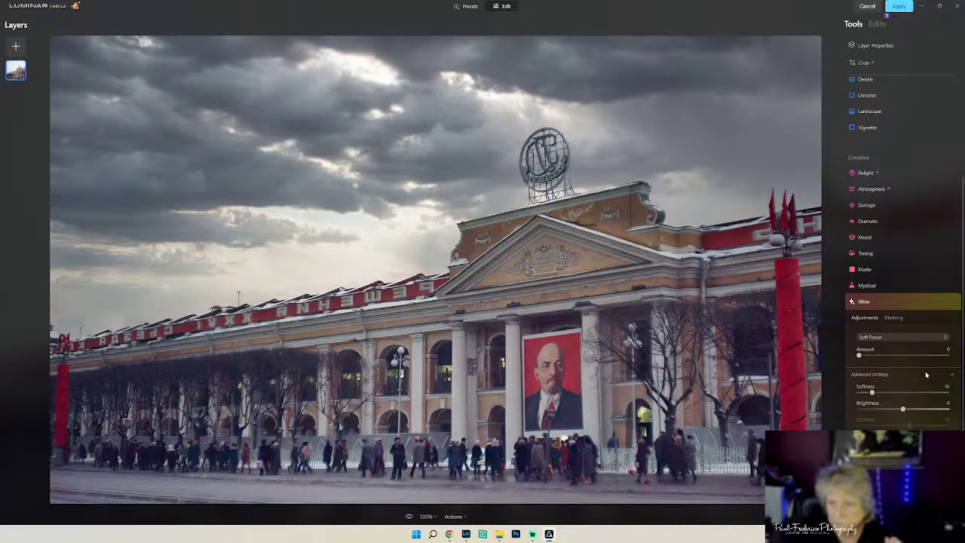
- Try a Mystical effect at 24, then reset it to remove it
{"action": "left_click", "coordinate": [895, 303]}
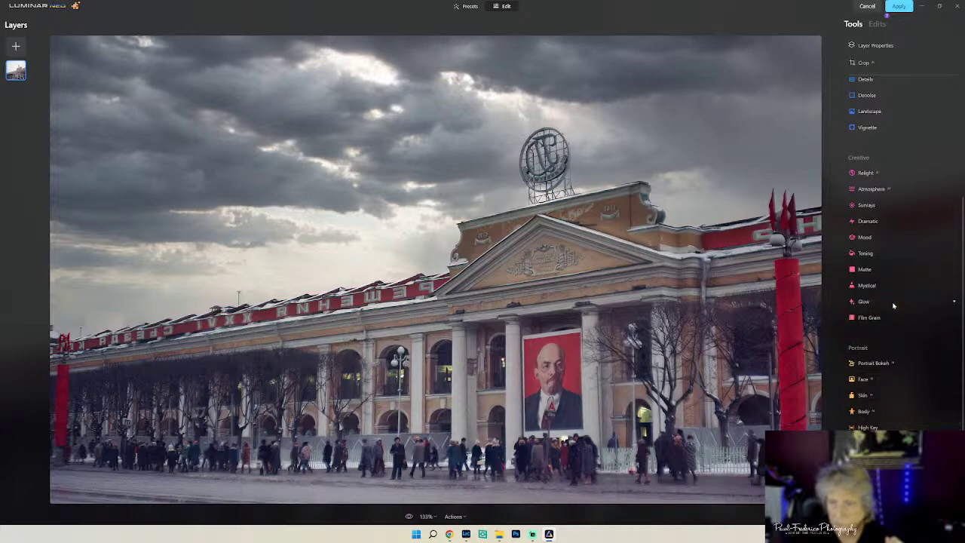
{"action": "left_click", "coordinate": [878, 287]}
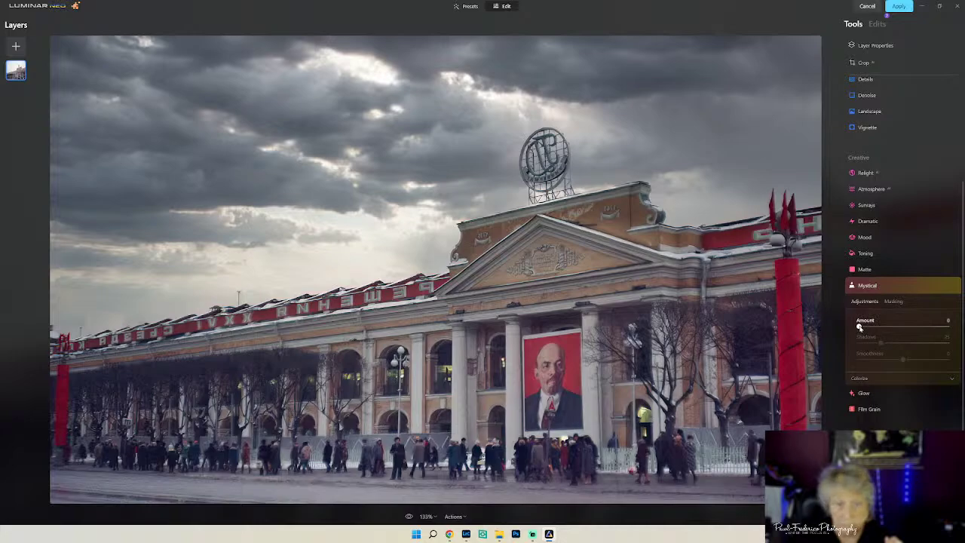
{"action": "left_click_drag", "start_coordinate": [859, 326], "coordinate": [882, 335]}
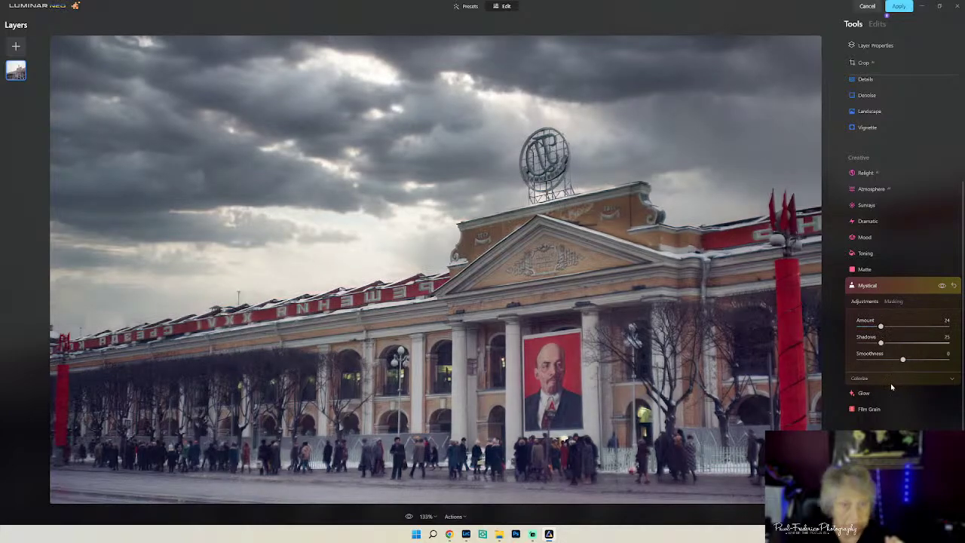
{"action": "double_click", "coordinate": [863, 322]}
{"action": "left_click", "coordinate": [902, 286]}
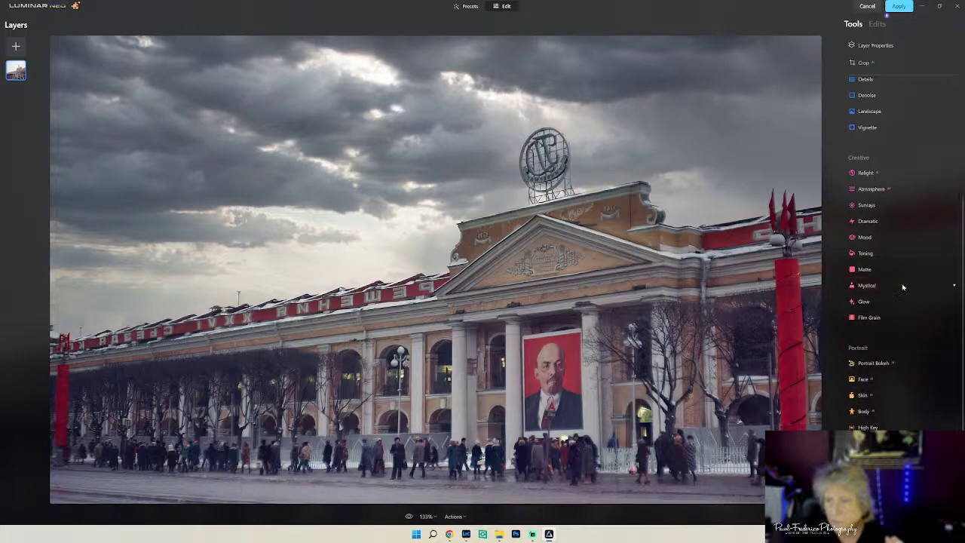
- Test Dramatic at Amount 31 with Local Contrast 71, then return Amount to 0
{"action": "left_click", "coordinate": [878, 222]}
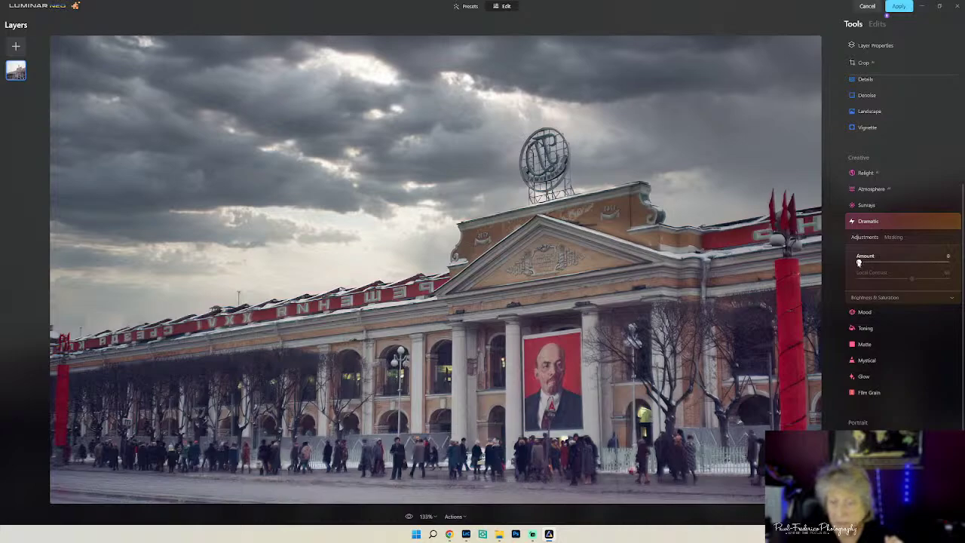
{"action": "left_click_drag", "start_coordinate": [858, 262], "coordinate": [886, 262]}
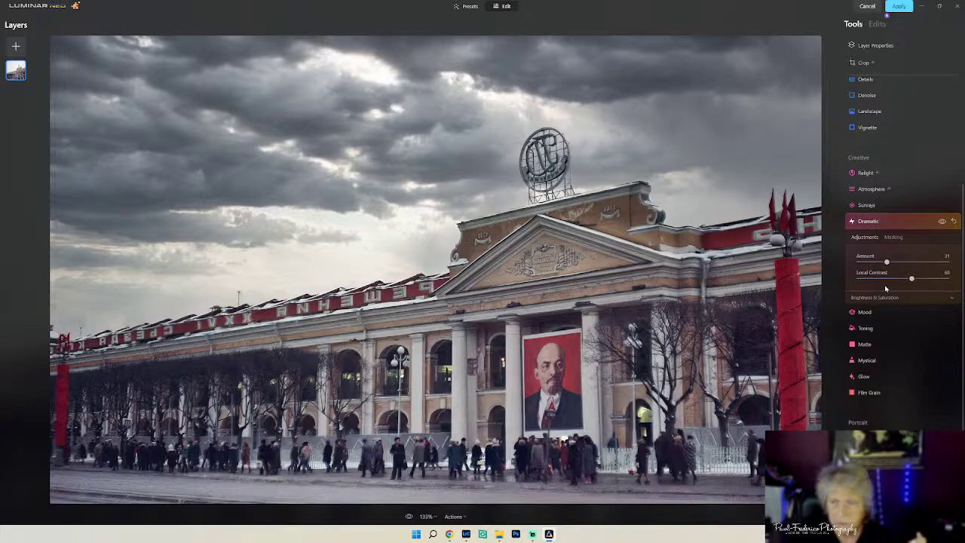
{"action": "left_click_drag", "start_coordinate": [911, 280], "coordinate": [920, 280]}
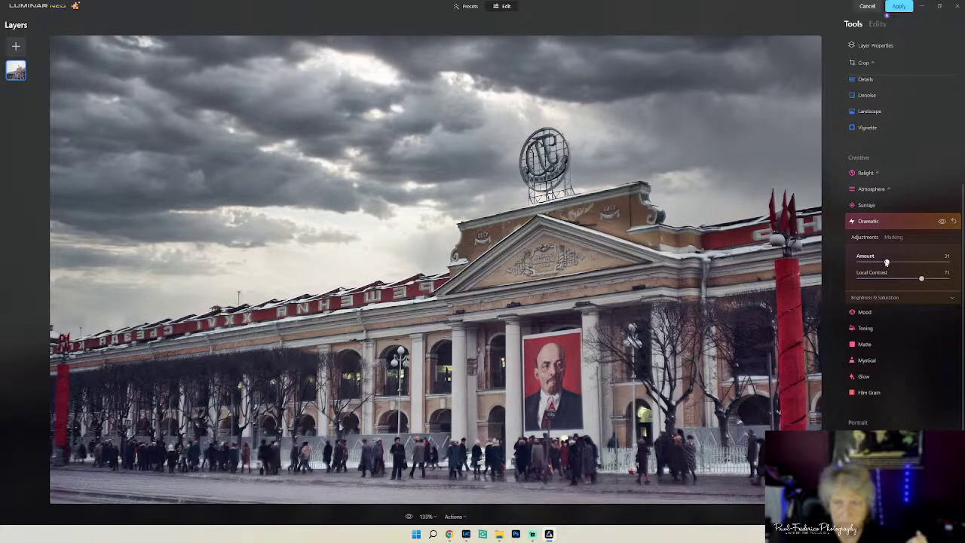
{"action": "left_click_drag", "start_coordinate": [886, 262], "coordinate": [847, 267]}
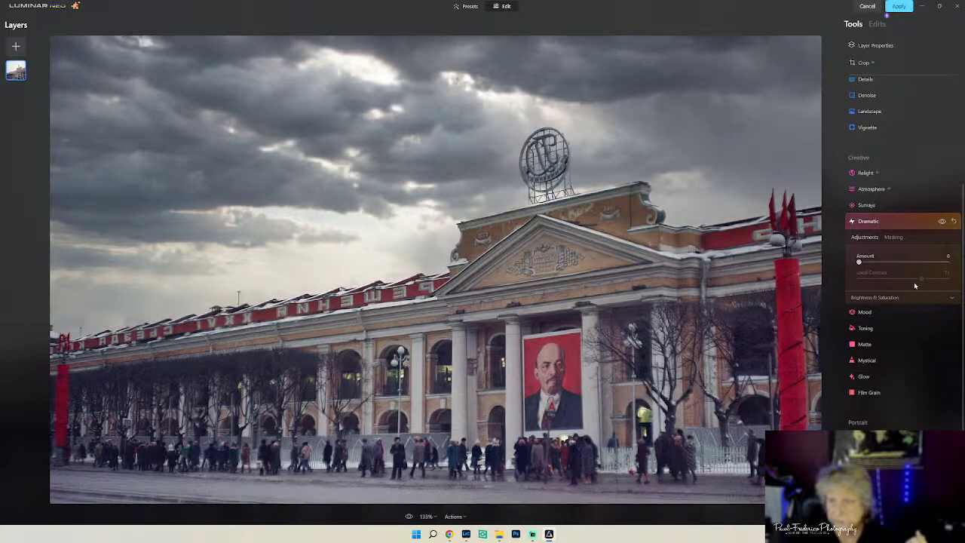
{"action": "left_click", "coordinate": [886, 223]}
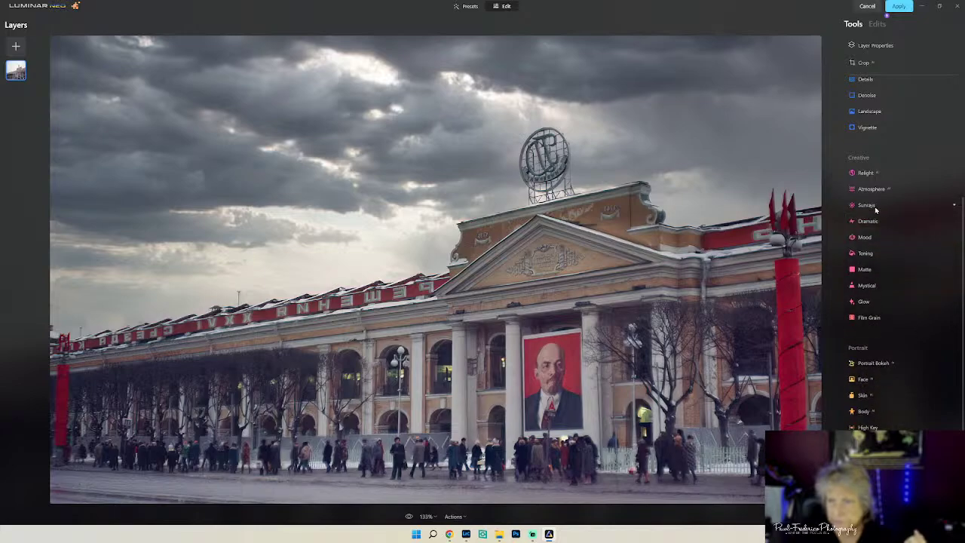
- Add Sunrays at Amount 1 with Overall Look 78 and Penetration 20
{"action": "left_click", "coordinate": [874, 207]}
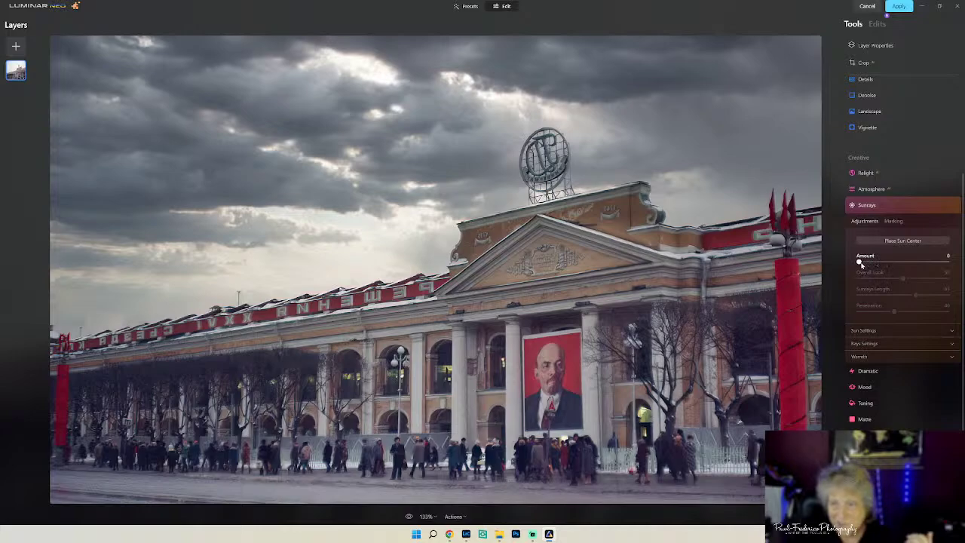
{"action": "left_click_drag", "start_coordinate": [861, 264], "coordinate": [859, 283]}
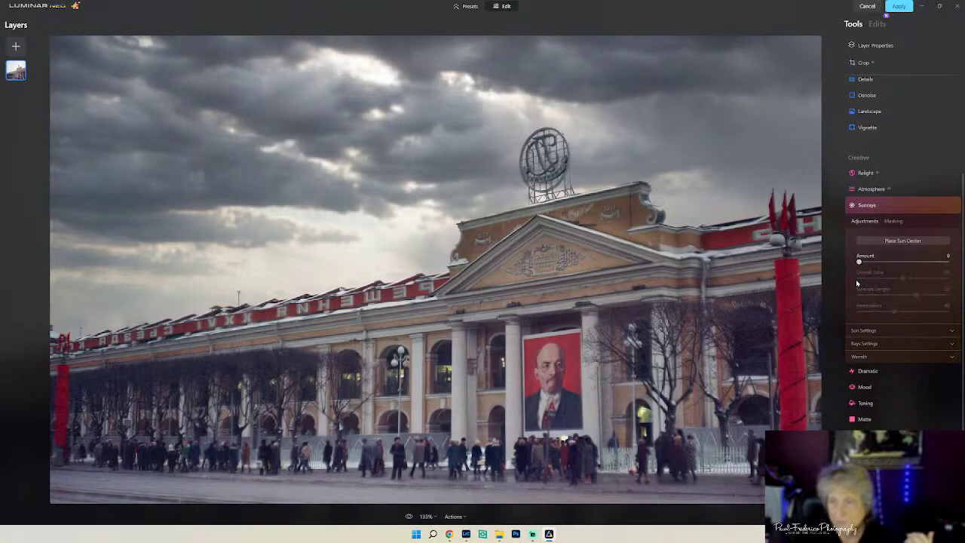
{"action": "left_click", "coordinate": [859, 262]}
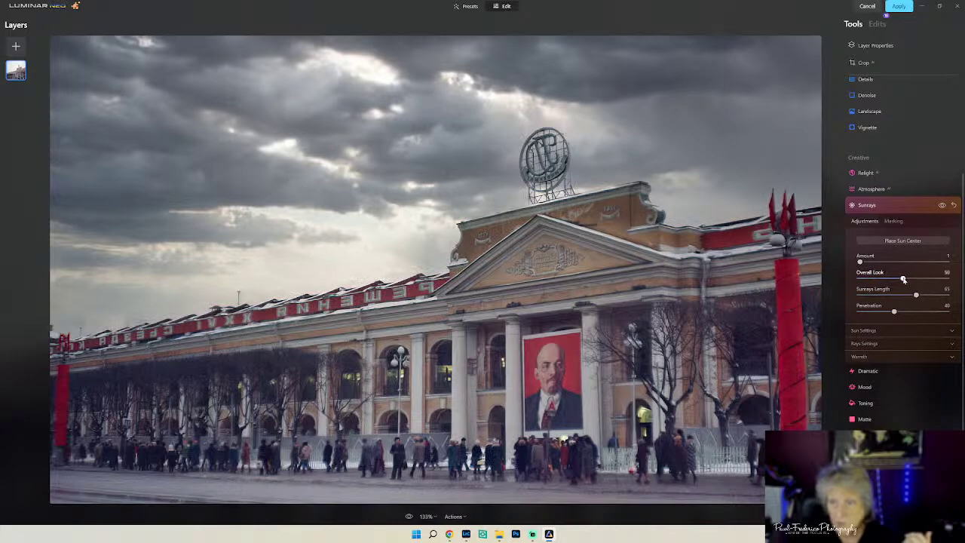
{"action": "left_click_drag", "start_coordinate": [902, 280], "coordinate": [928, 285]}
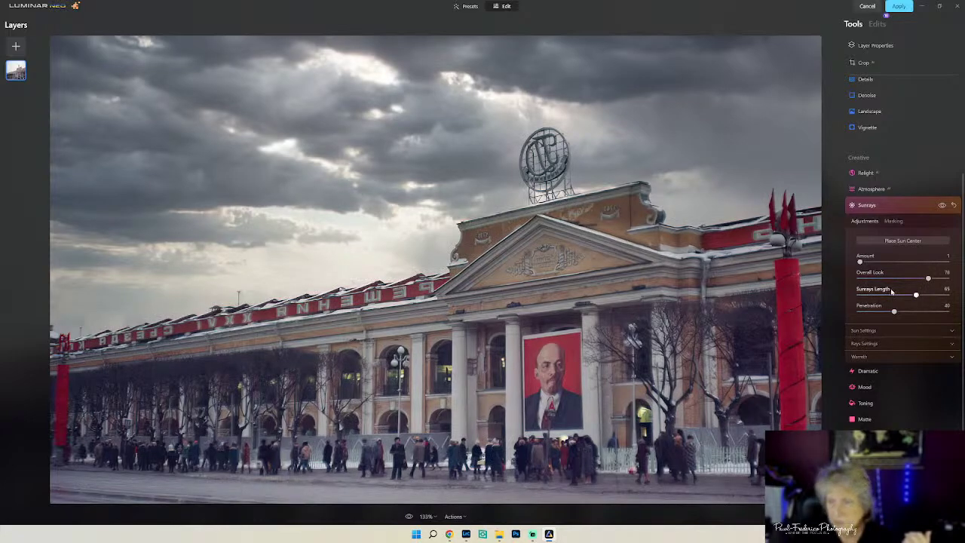
{"action": "left_click_drag", "start_coordinate": [895, 315], "coordinate": [876, 324]}
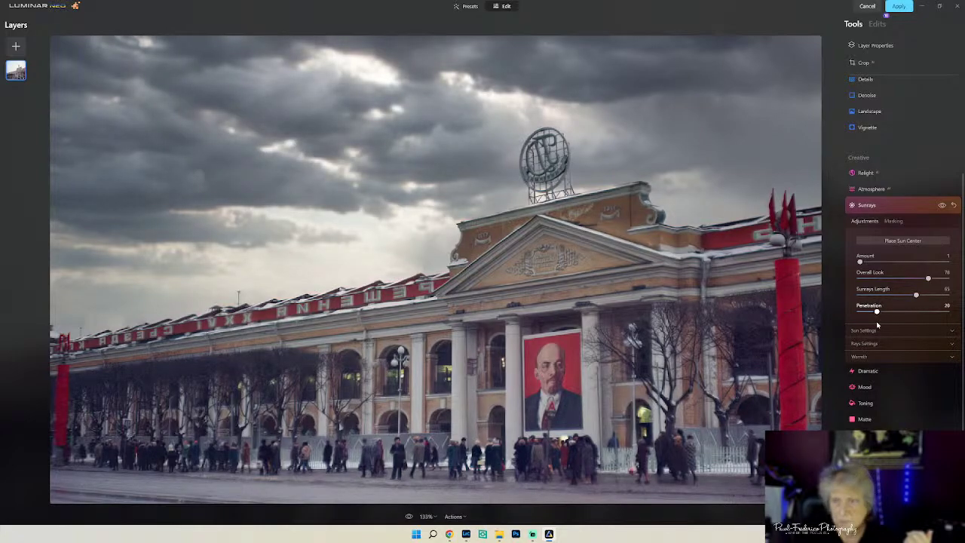
- Inspect the Sun, Rays and Warmth settings, then close the Sunrays panel
{"action": "left_click", "coordinate": [899, 331]}
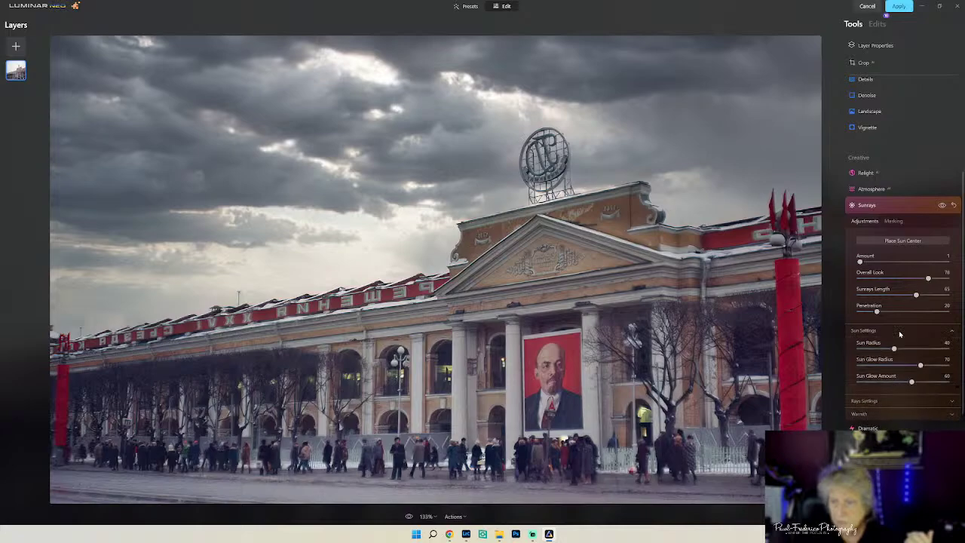
{"action": "left_click", "coordinate": [898, 330]}
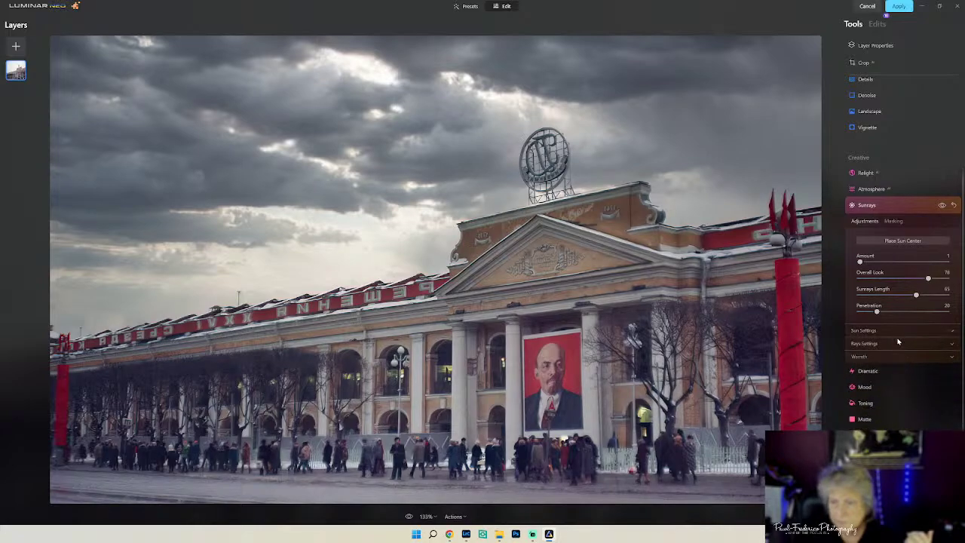
{"action": "left_click", "coordinate": [898, 343]}
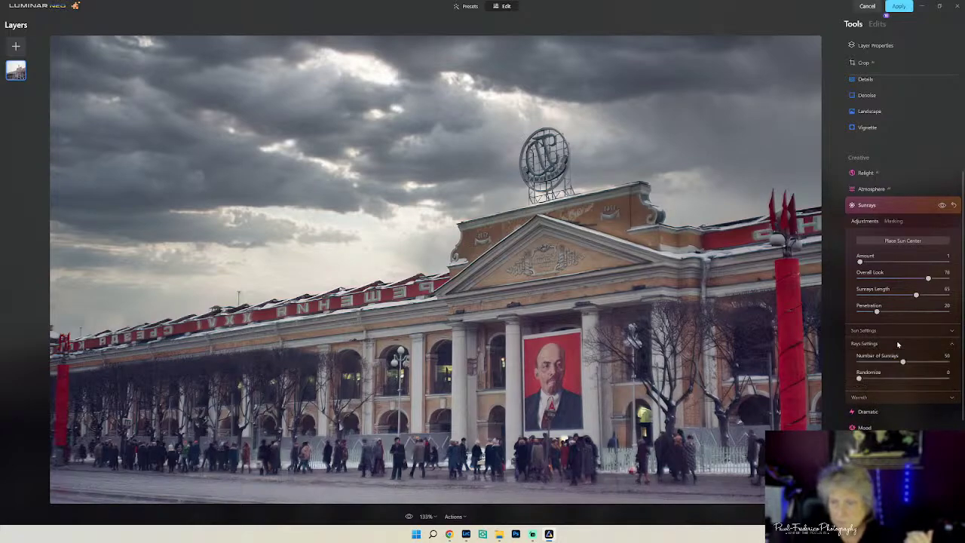
{"action": "left_click", "coordinate": [898, 344]}
{"action": "left_click", "coordinate": [896, 358]}
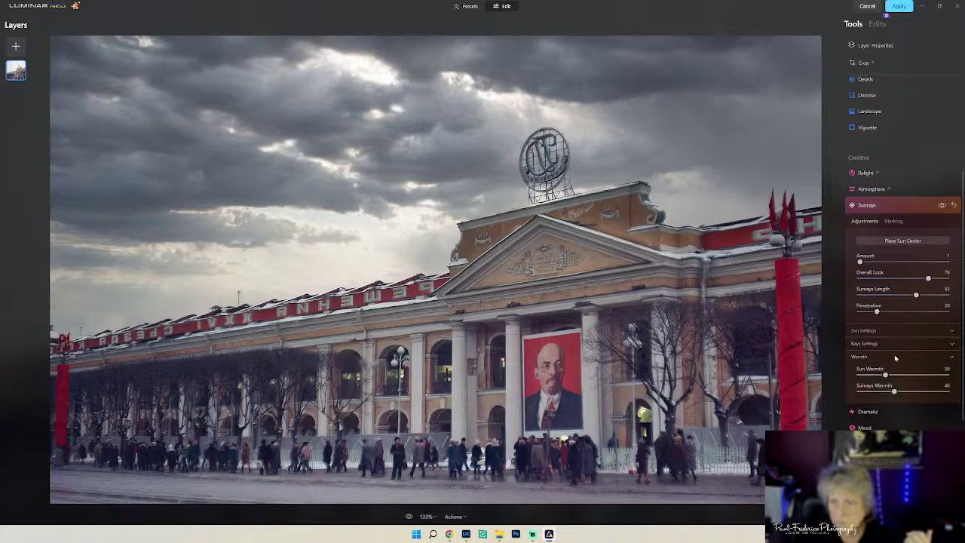
{"action": "left_click", "coordinate": [896, 358]}
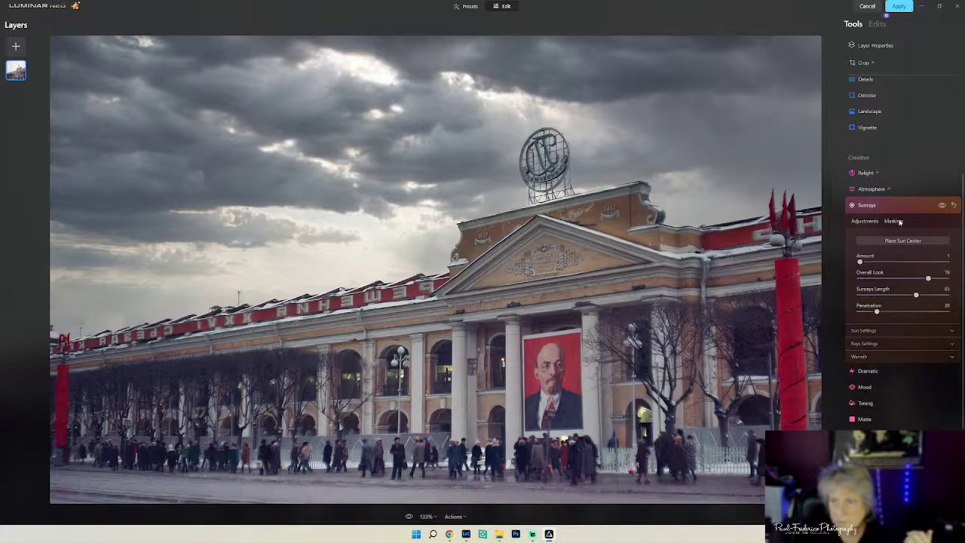
{"action": "left_click", "coordinate": [882, 207]}
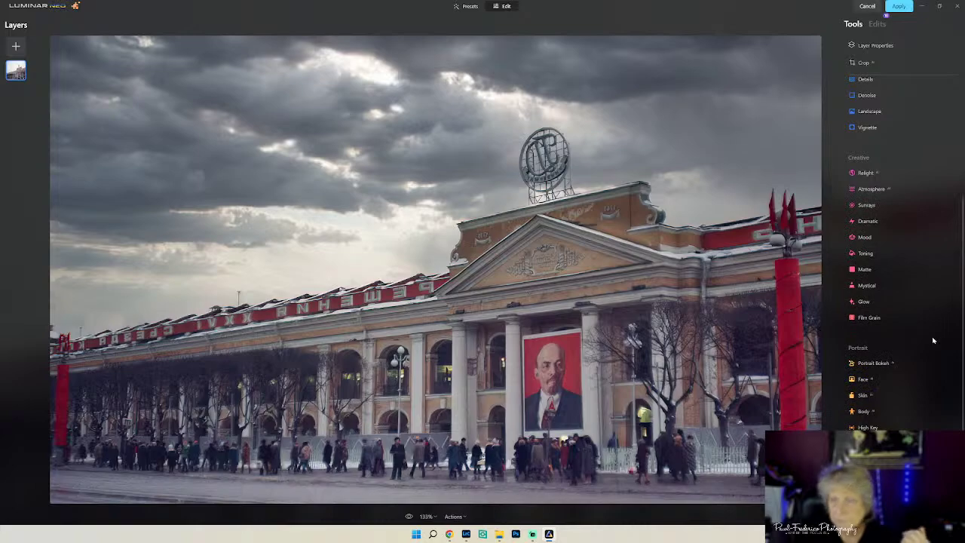
{"action": "left_click", "coordinate": [872, 189]}
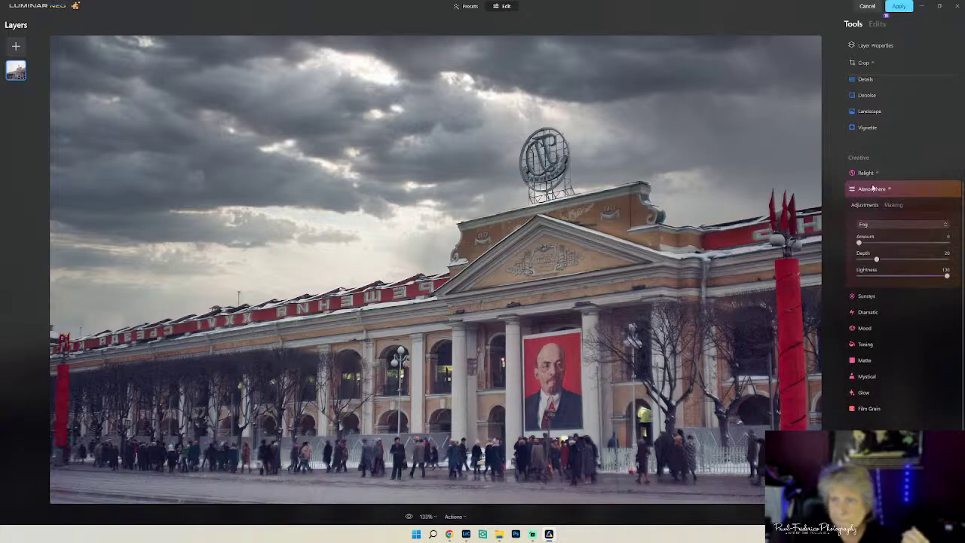
- Keep Fog as the Atmosphere type and leave Relight unchanged
{"action": "left_click", "coordinate": [899, 225]}
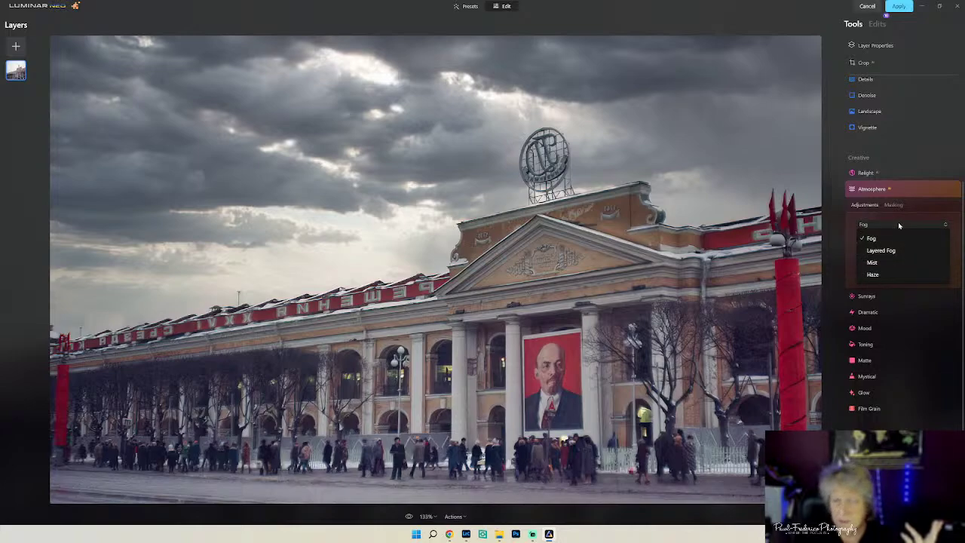
{"action": "left_click", "coordinate": [897, 224]}
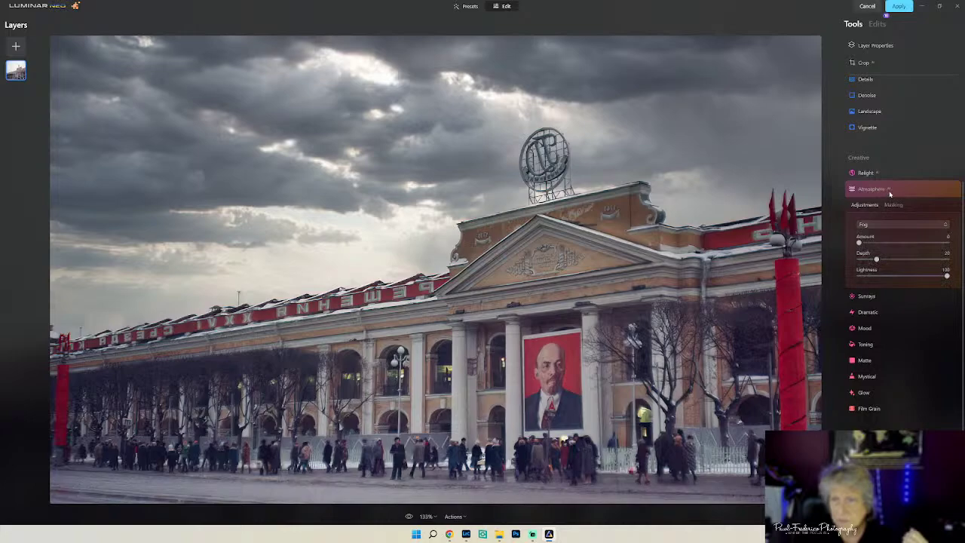
{"action": "left_click", "coordinate": [890, 192]}
{"action": "left_click", "coordinate": [878, 173]}
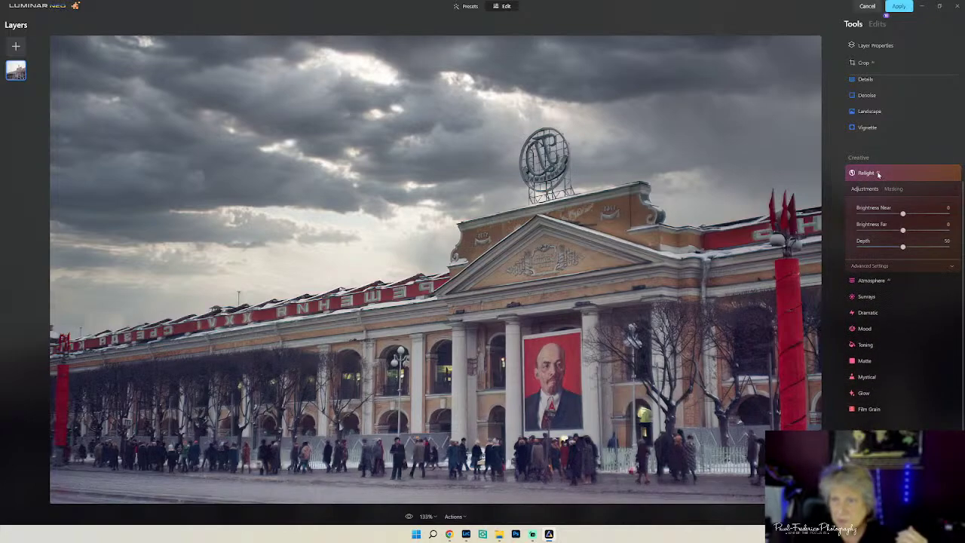
{"action": "left_click", "coordinate": [879, 175]}
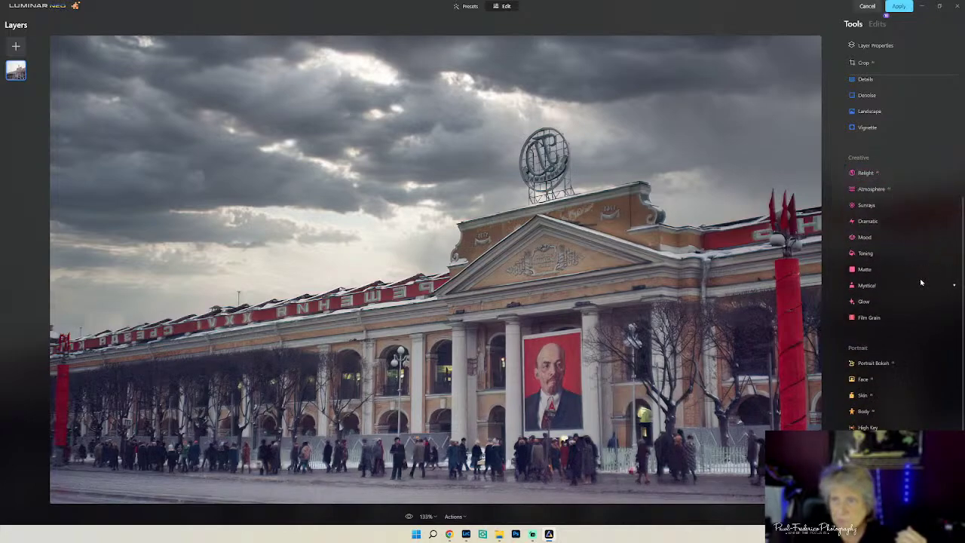
- Set Luminosity Denoise to 6
{"action": "scroll", "coordinate": [920, 282], "scroll_direction": "up", "scroll_amount": 5}
{"action": "left_click", "coordinate": [868, 259]}
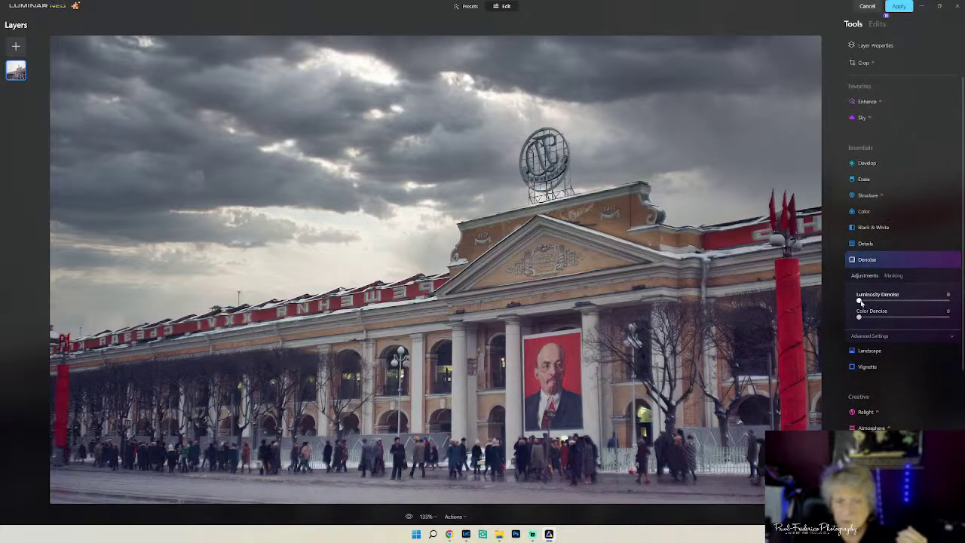
{"action": "left_click_drag", "start_coordinate": [860, 302], "coordinate": [875, 305]}
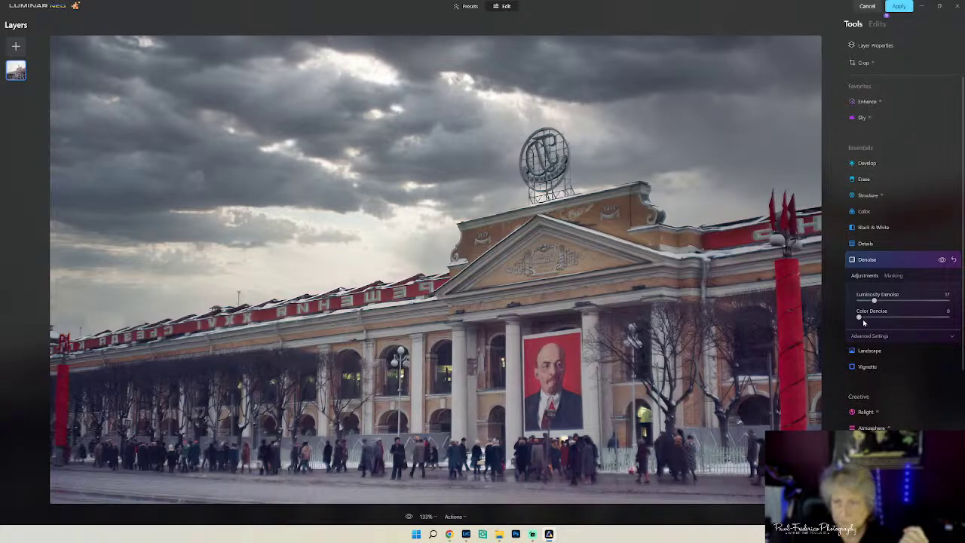
{"action": "left_click_drag", "start_coordinate": [873, 302], "coordinate": [864, 301]}
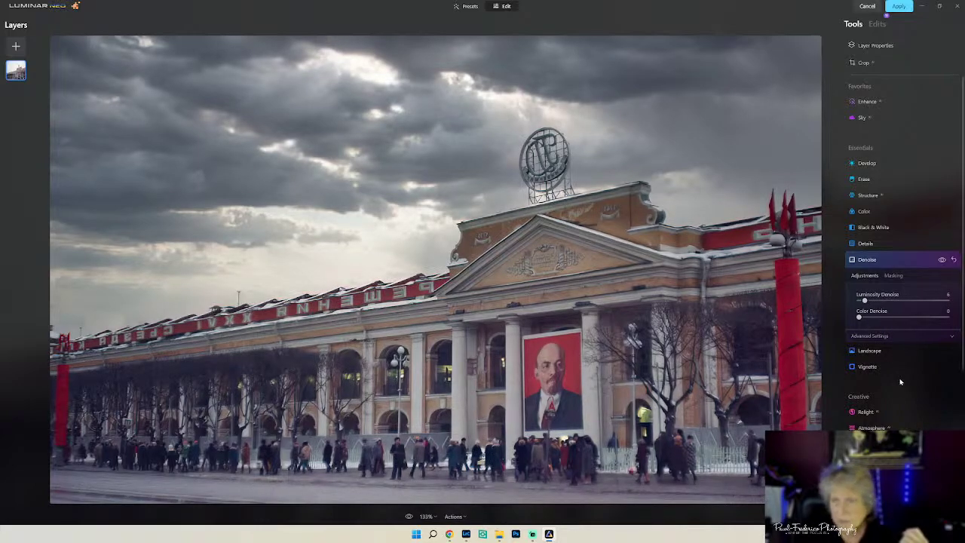
- Test a little Details sharpening, then return Sharpen to 0
{"action": "left_click", "coordinate": [889, 243]}
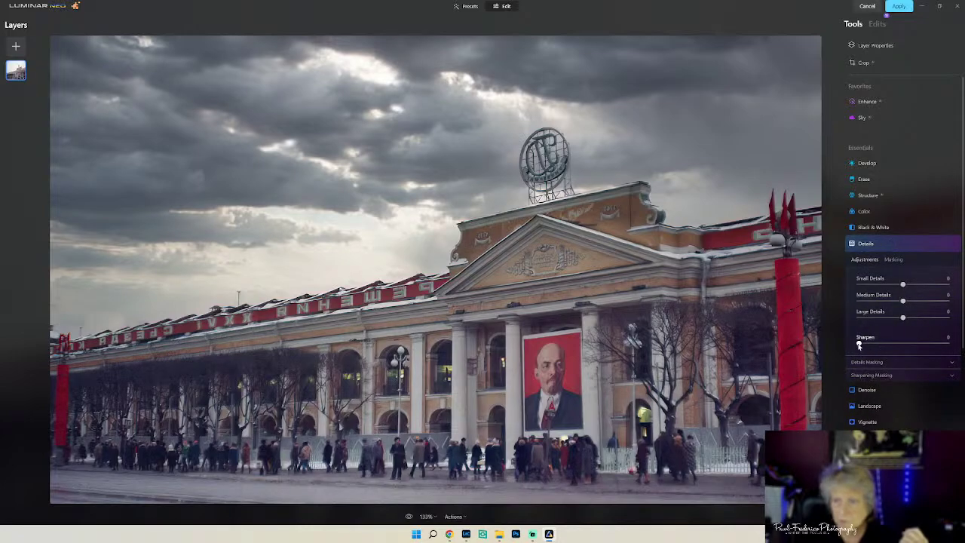
{"action": "left_click_drag", "start_coordinate": [858, 344], "coordinate": [863, 345]}
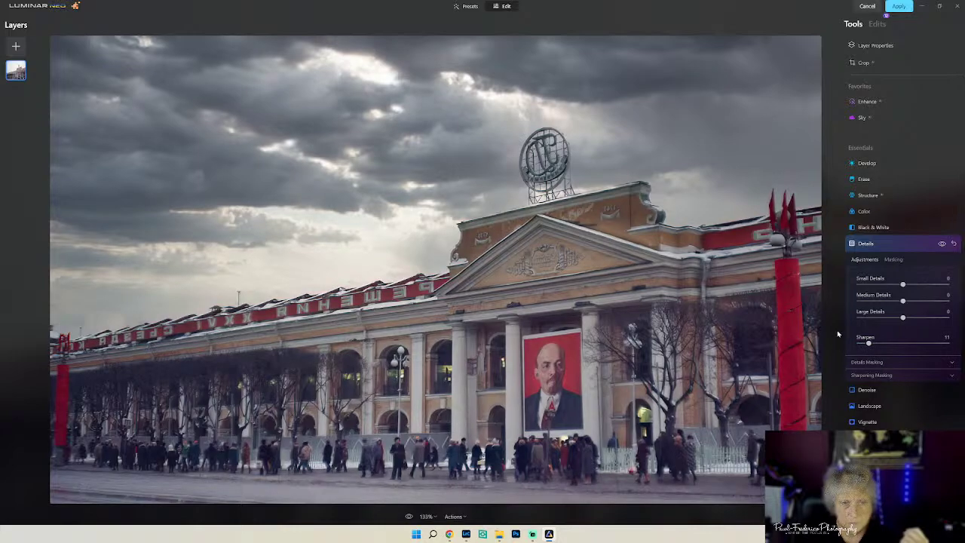
{"action": "left_click_drag", "start_coordinate": [868, 343], "coordinate": [851, 343]}
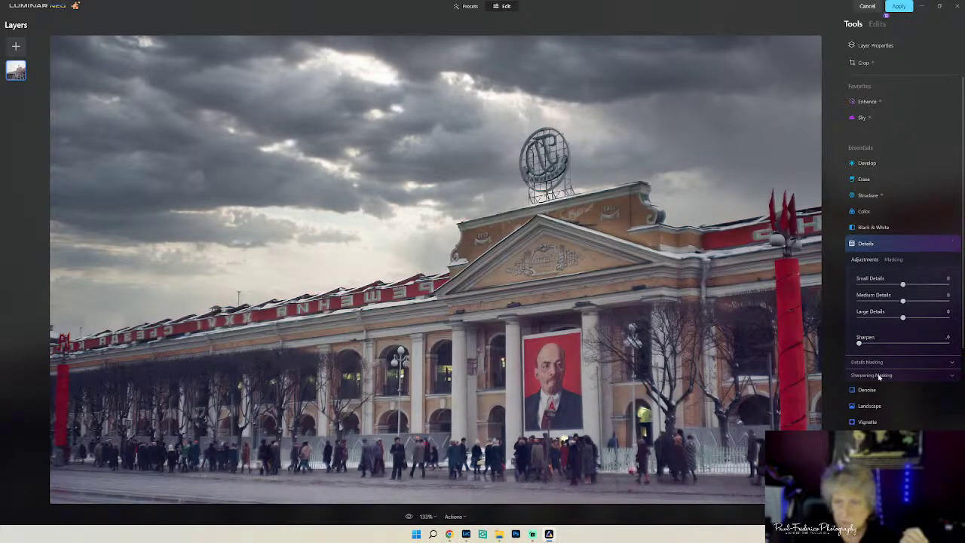
{"action": "left_click", "coordinate": [896, 240]}
{"action": "left_click", "coordinate": [897, 9]}
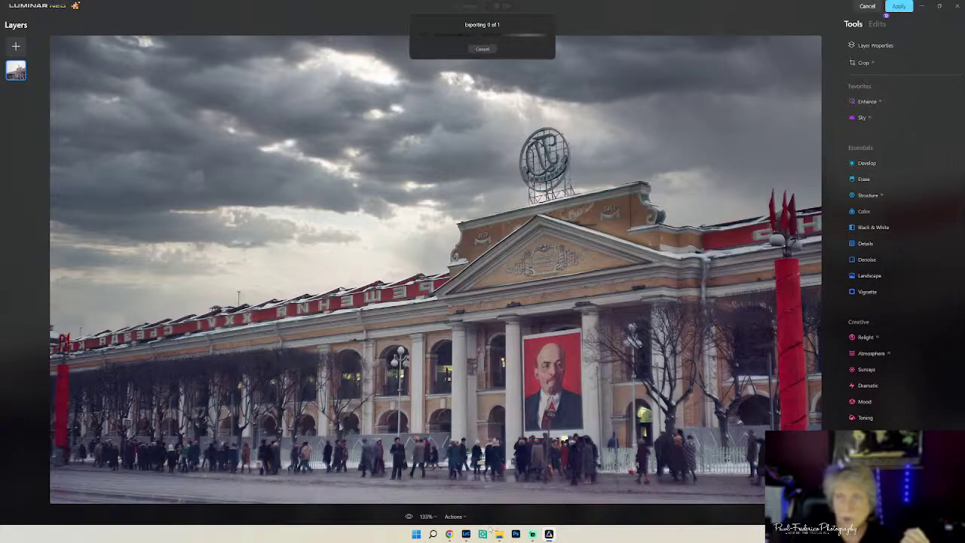
{"action": "left_click", "coordinate": [466, 534]}
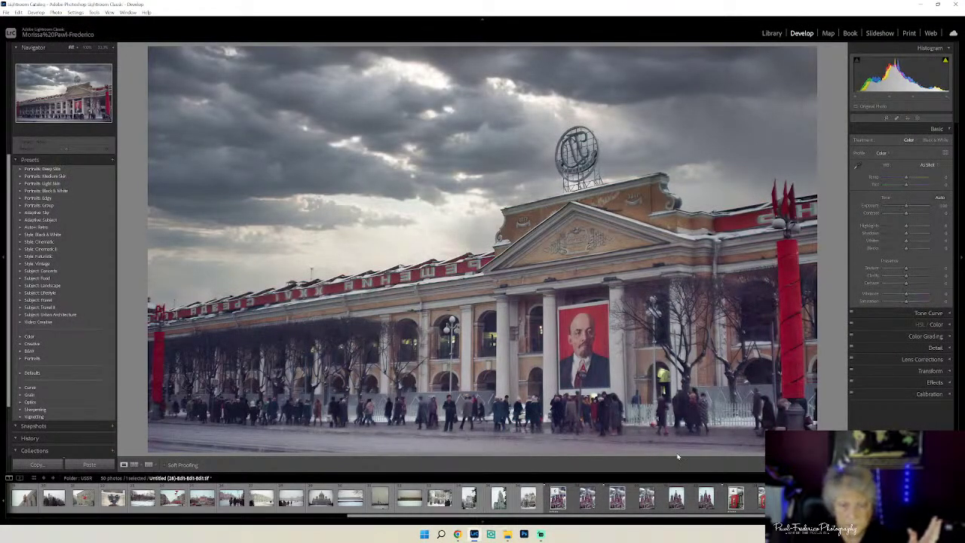
{"action": "left_click", "coordinate": [617, 497]}
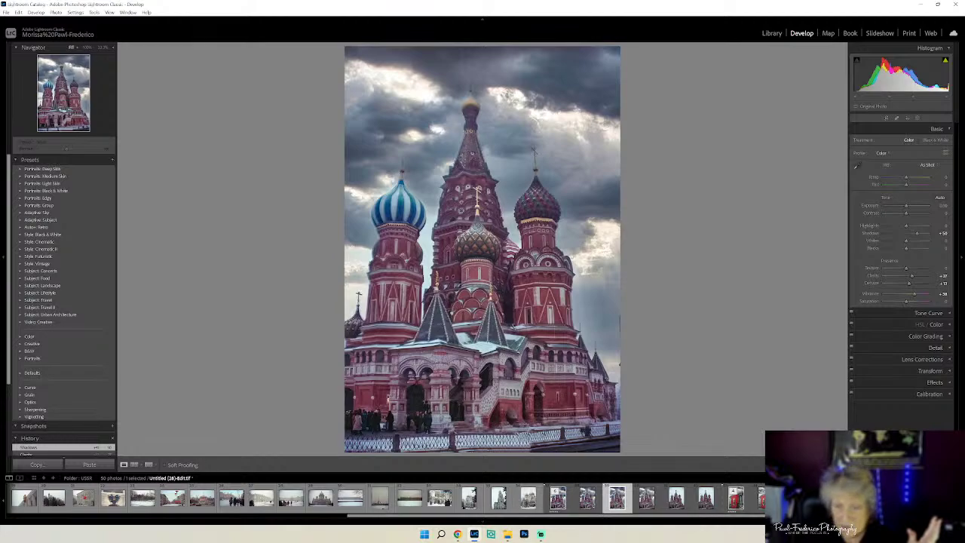
{"action": "left_click", "coordinate": [528, 498]}
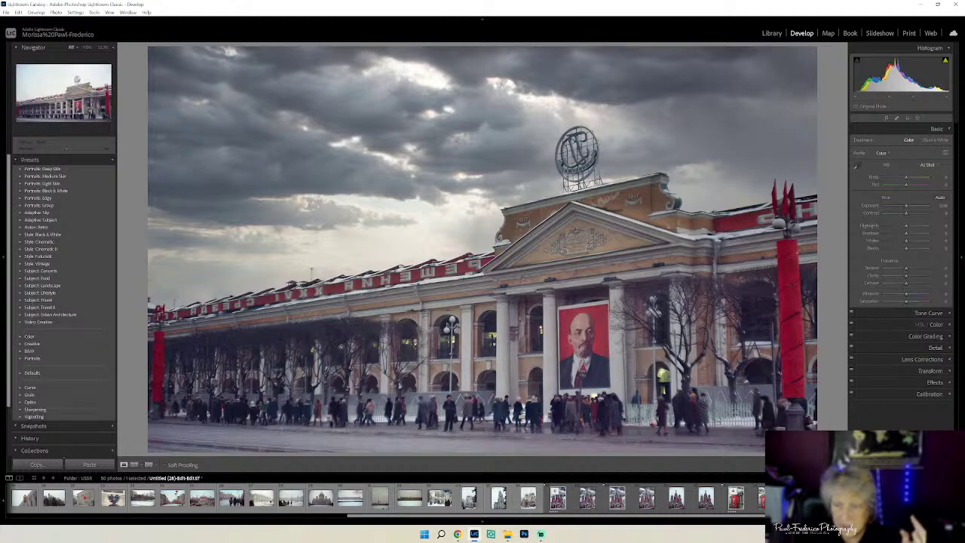
{"action": "key", "text": "ctrl+z"}
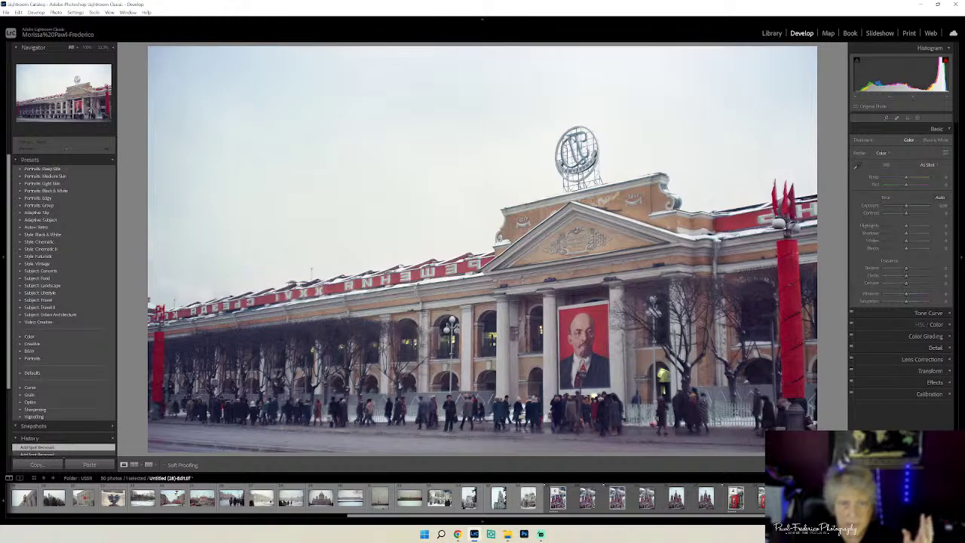
{"action": "key", "text": "Left"}
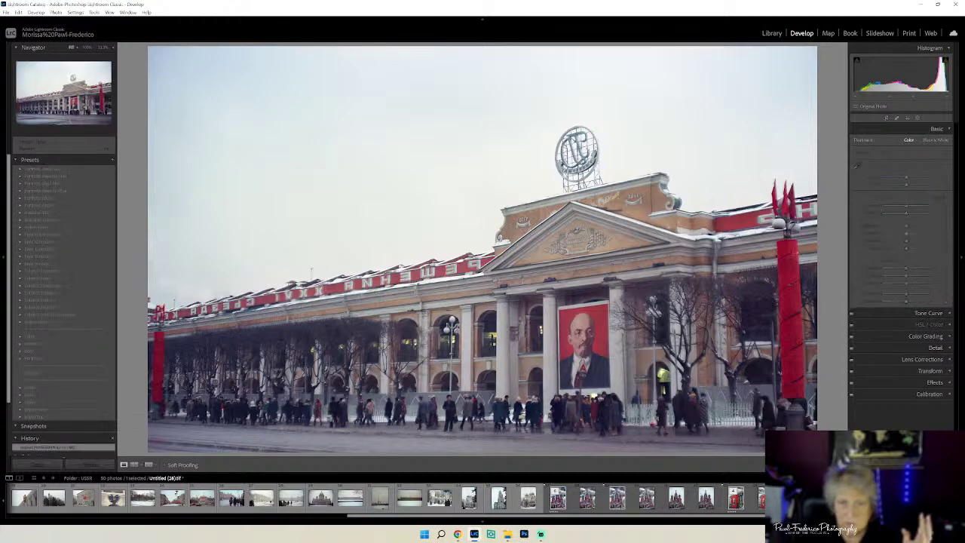
{"action": "key", "text": "Right"}
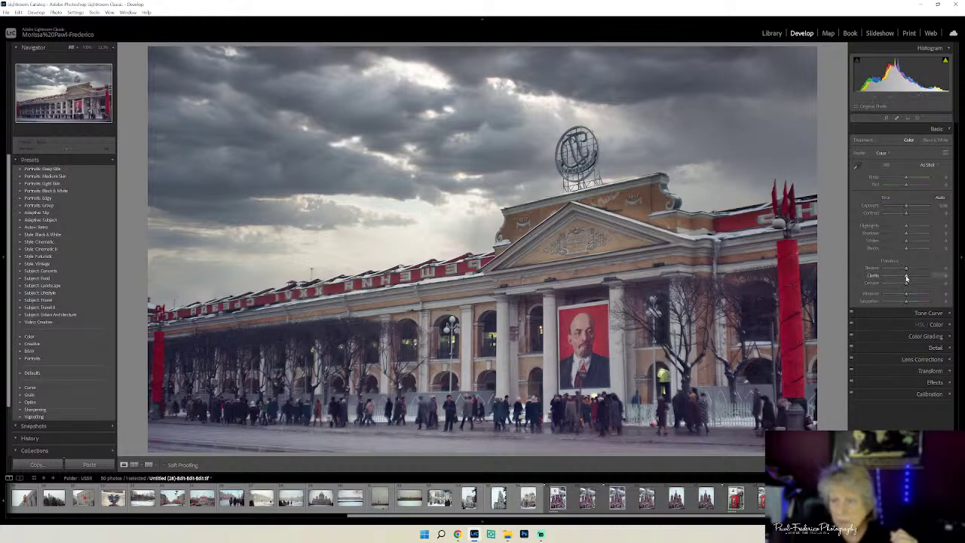
- Raise the building photo's Clarity to about +31 in the Basic panel
{"action": "left_click_drag", "start_coordinate": [905, 279], "coordinate": [912, 280]}
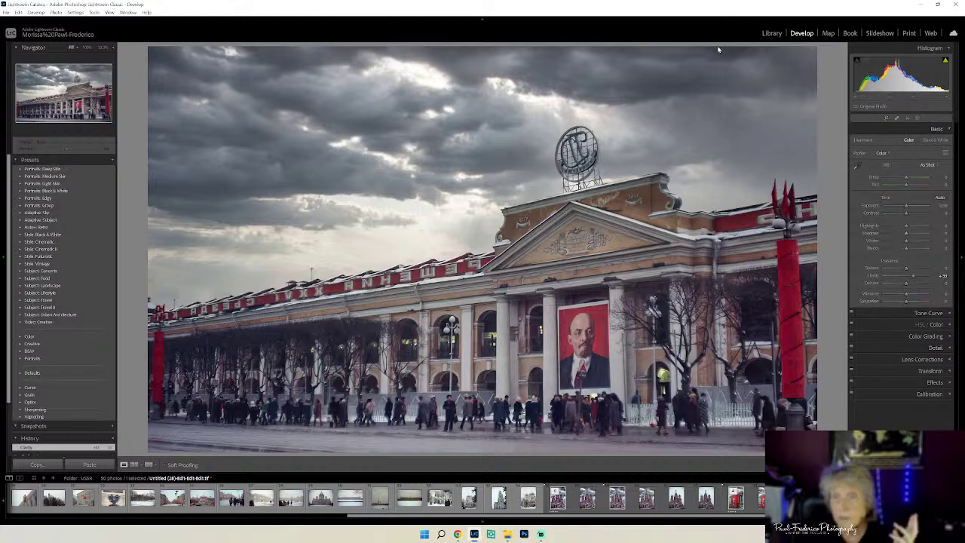
{"action": "left_click", "coordinate": [5, 12]}
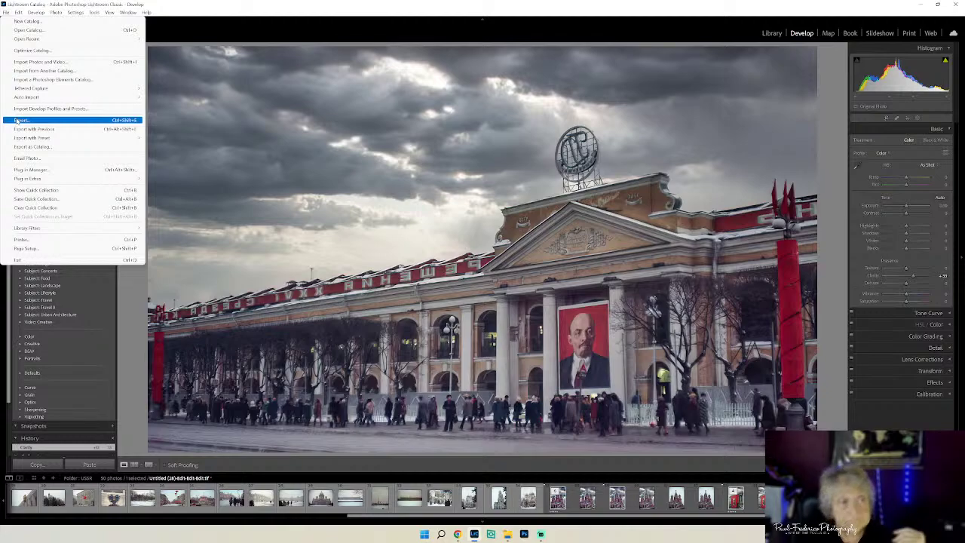
- Export the photo, replacing the Kremlin 1963 name with Lenin's Tomb, with the Black Logo right watermark
{"action": "left_click", "coordinate": [17, 120]}
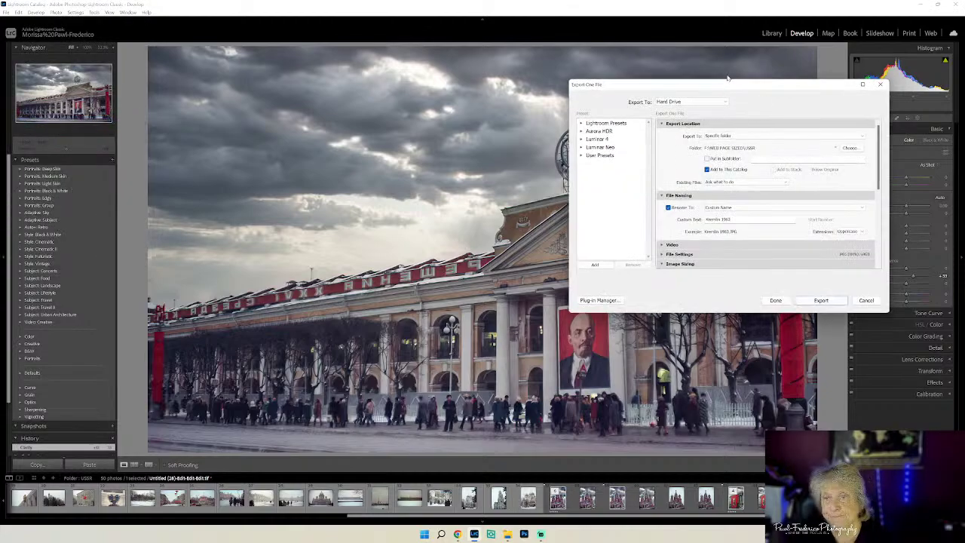
{"action": "left_click", "coordinate": [718, 219]}
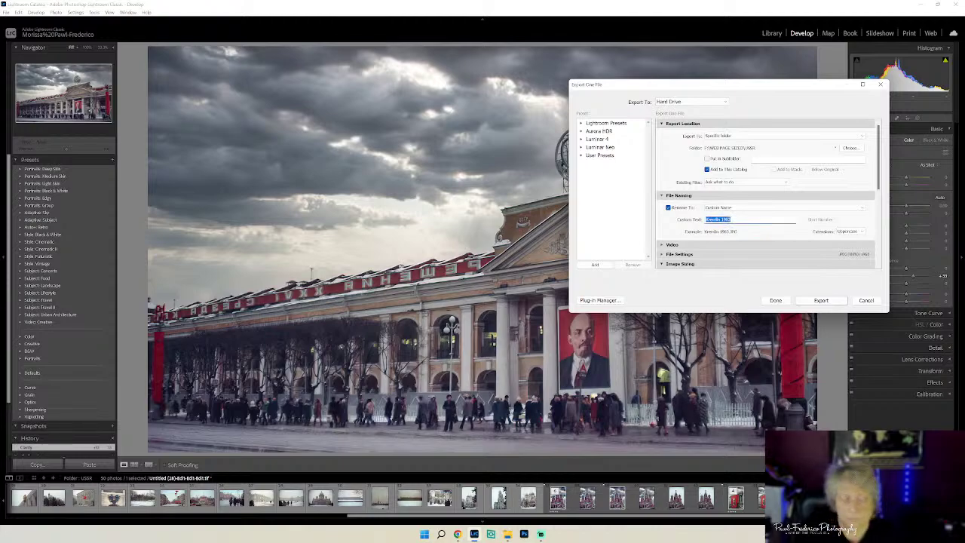
{"action": "key", "text": "BackSpace"}
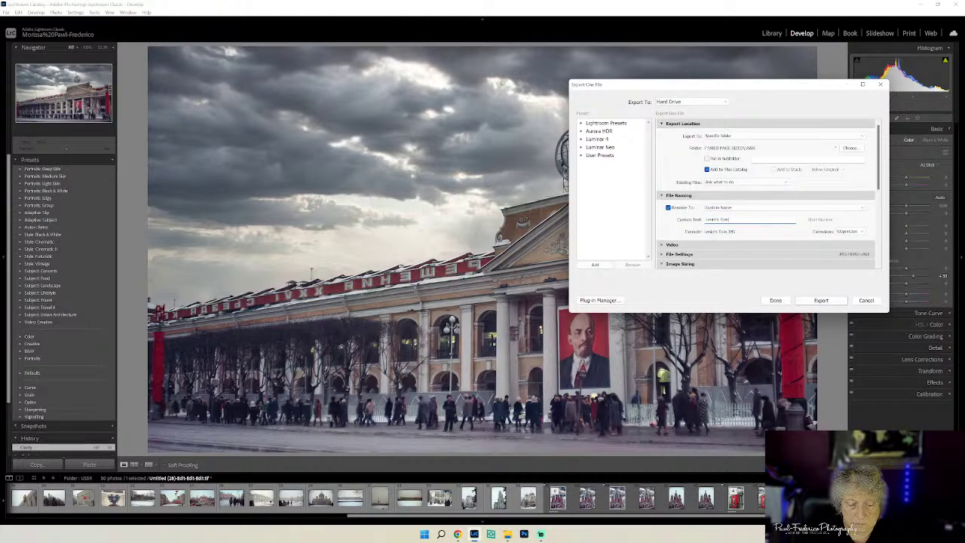
{"action": "scroll", "coordinate": [878, 158], "scroll_direction": "down", "scroll_amount": 8}
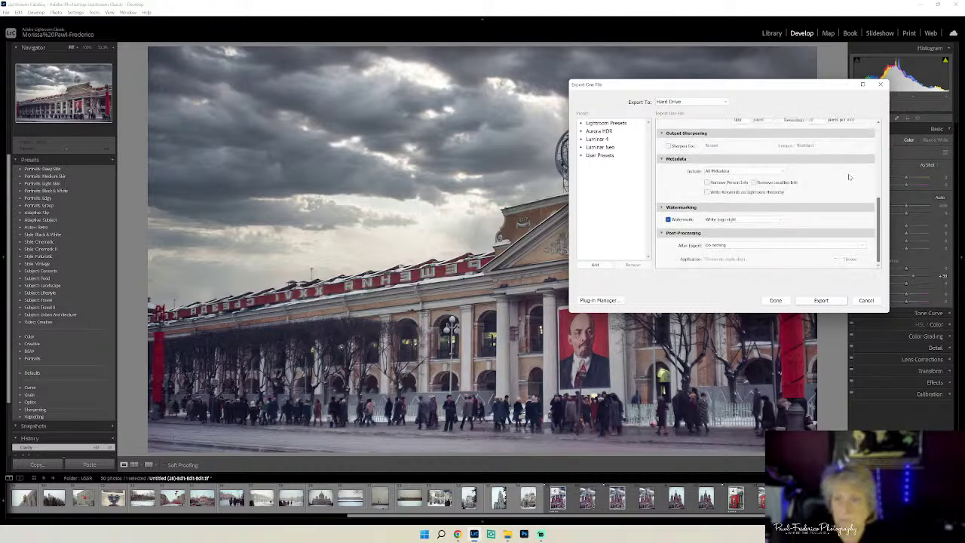
{"action": "left_click", "coordinate": [777, 220]}
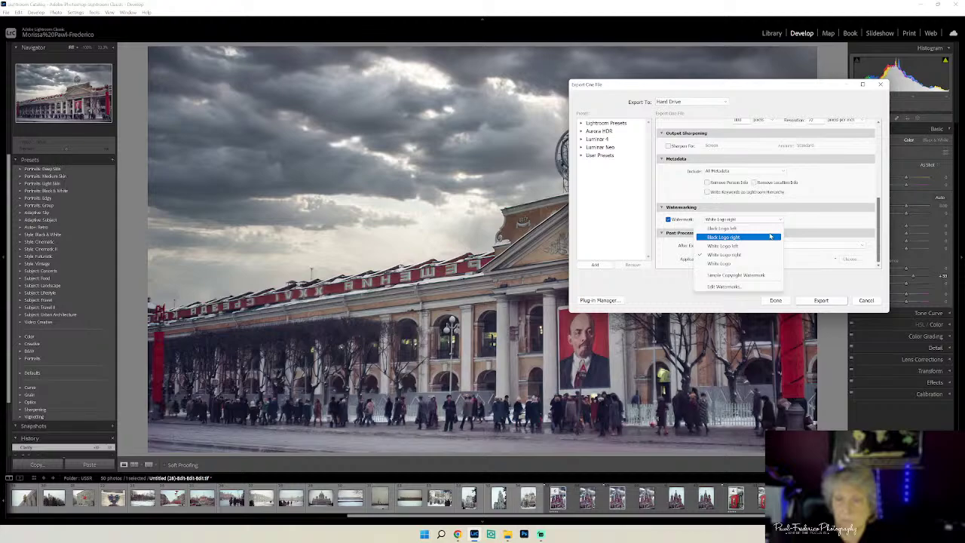
{"action": "left_click", "coordinate": [769, 235]}
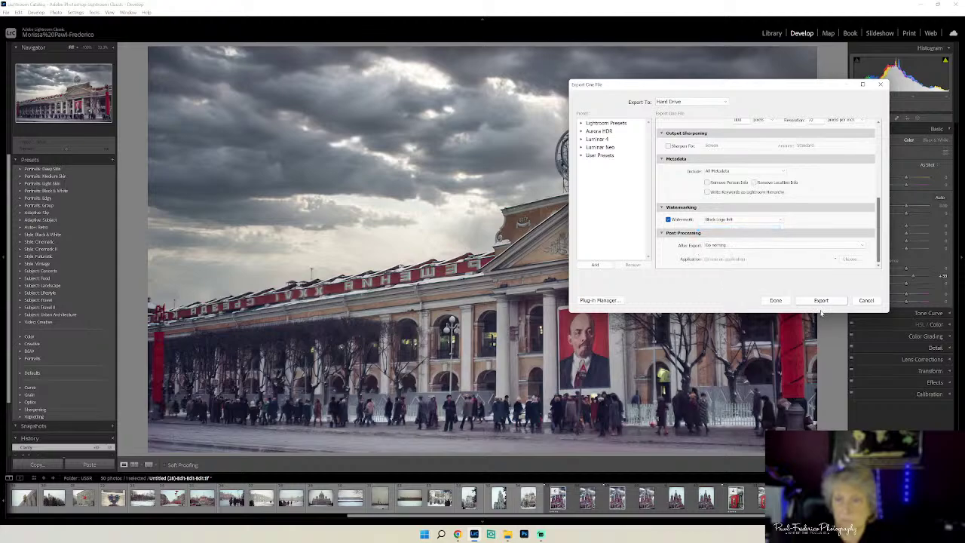
{"action": "left_click", "coordinate": [821, 300]}
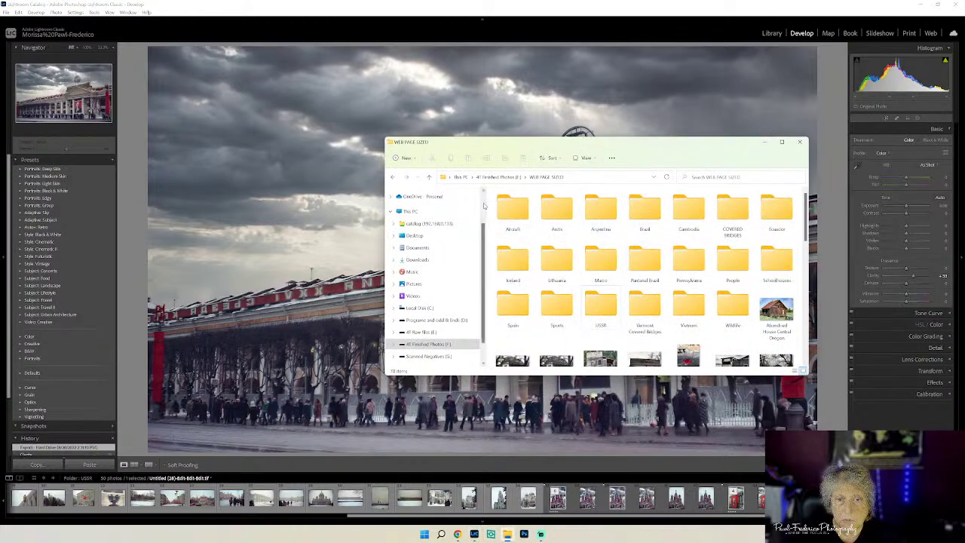
- Open the USSR folder and preview the Kremlin 1983 and Lenin images
{"action": "double_click", "coordinate": [607, 303]}
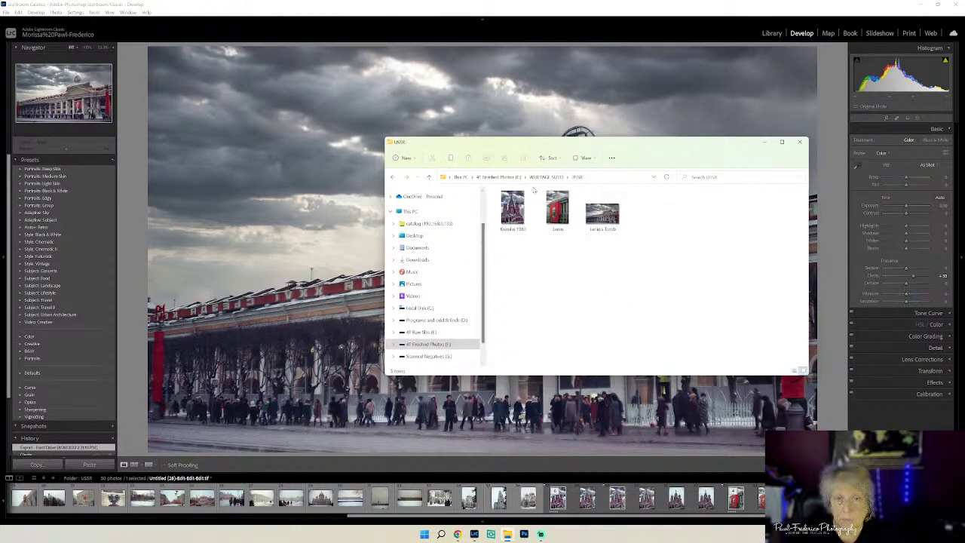
{"action": "double_click", "coordinate": [512, 207]}
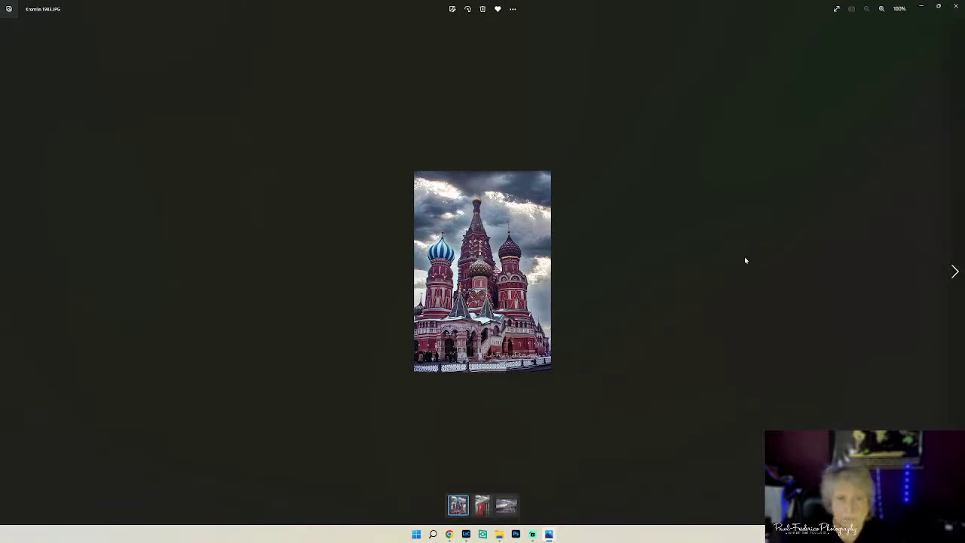
{"action": "left_click", "coordinate": [957, 6]}
{"action": "left_click", "coordinate": [557, 211]}
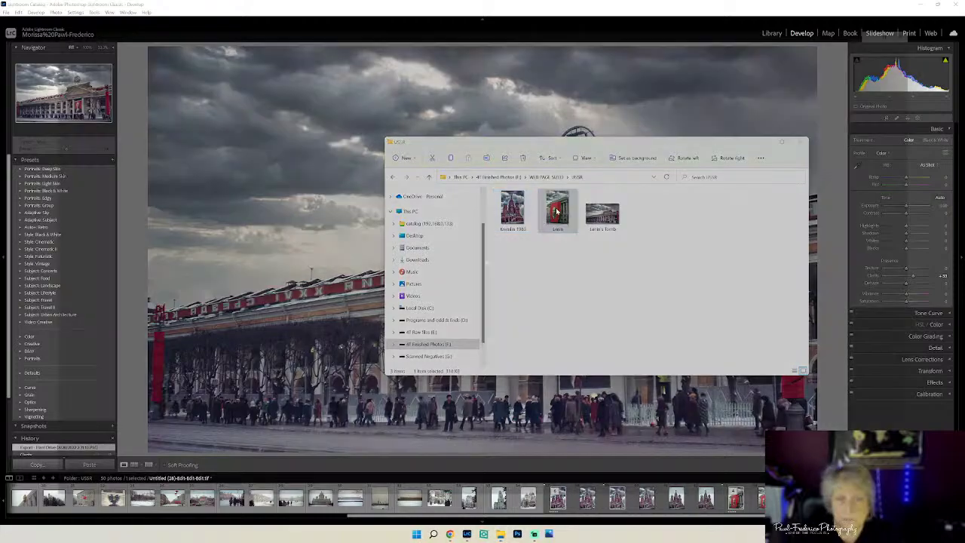
{"action": "double_click", "coordinate": [557, 211]}
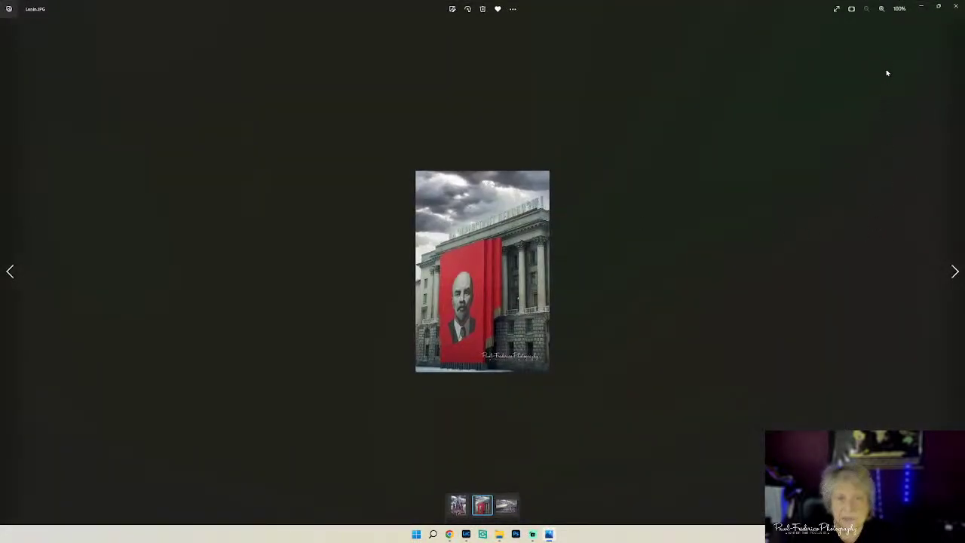
{"action": "left_click", "coordinate": [957, 6]}
- Check the exported Lenin's Tomb image, then minimize the folder window
{"action": "left_click", "coordinate": [615, 218]}
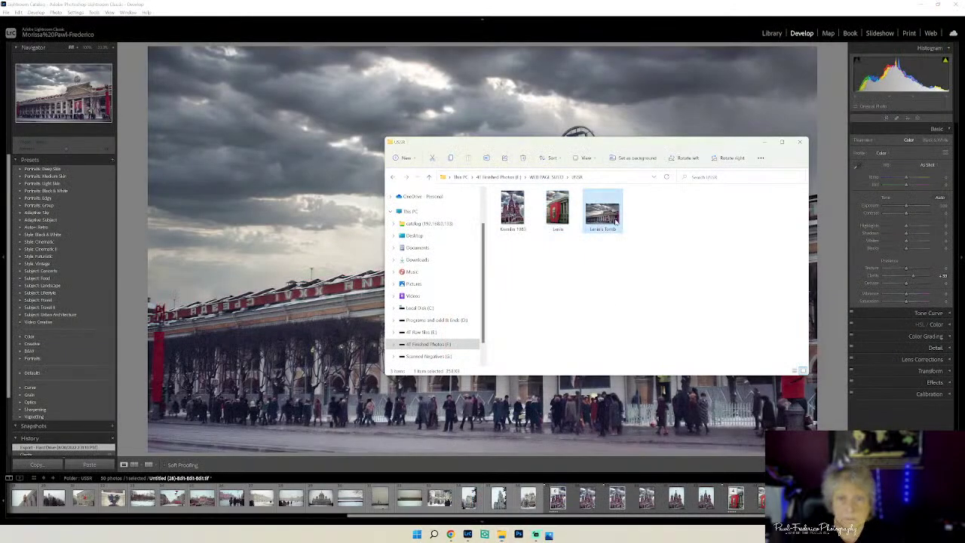
{"action": "double_click", "coordinate": [615, 219]}
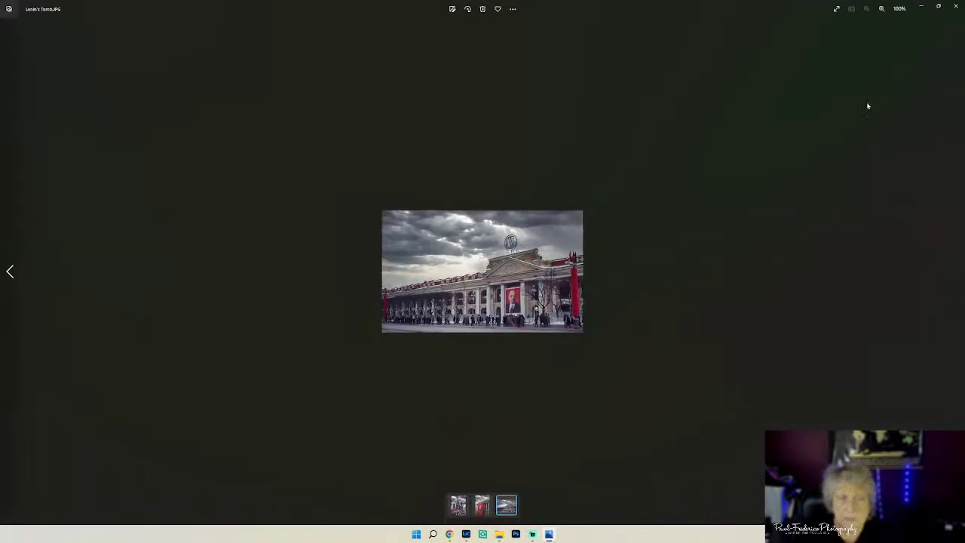
{"action": "left_click", "coordinate": [955, 6]}
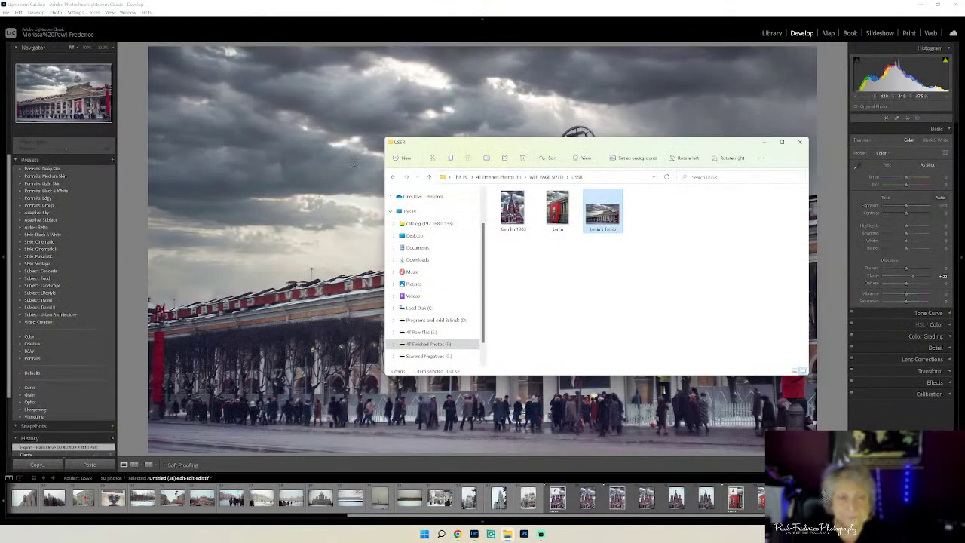
{"action": "left_click", "coordinate": [762, 142]}
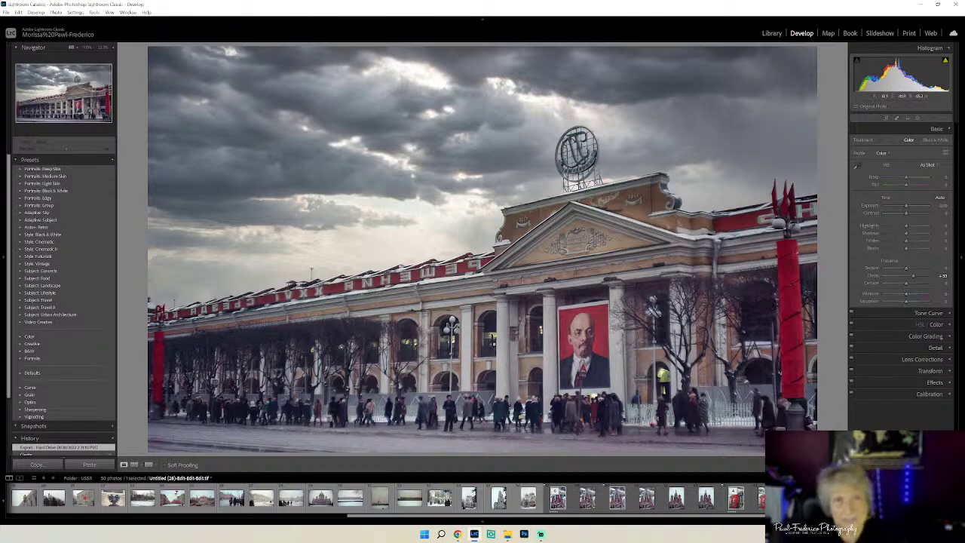
- Switch to the Library grid and open the first St Basil's scan, Untitled.tif, full size
{"action": "left_click", "coordinate": [771, 33]}
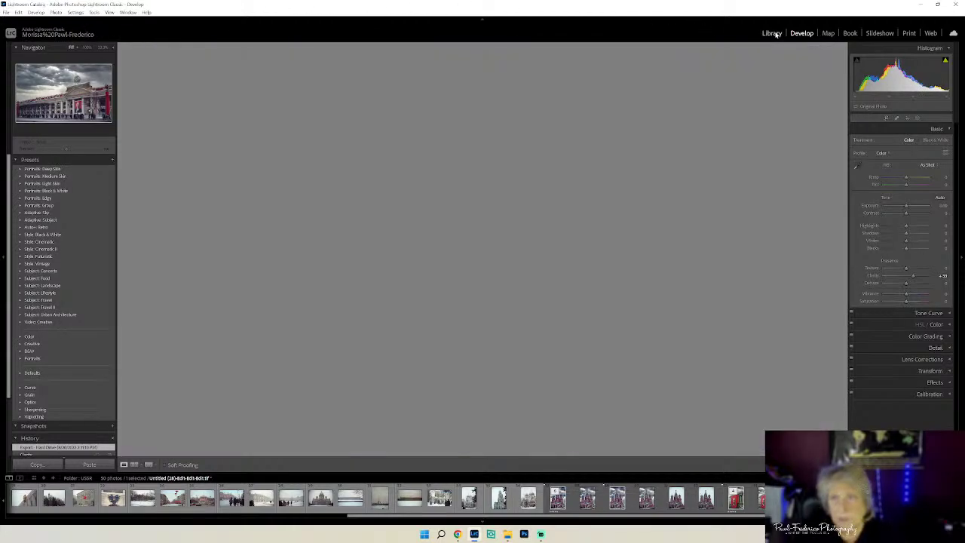
{"action": "left_click", "coordinate": [124, 464]}
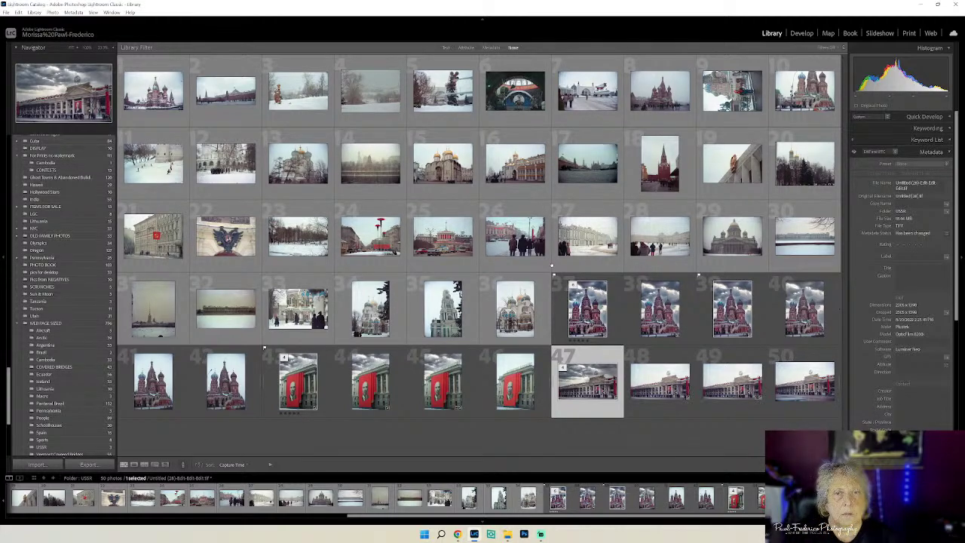
{"action": "double_click", "coordinate": [153, 94]}
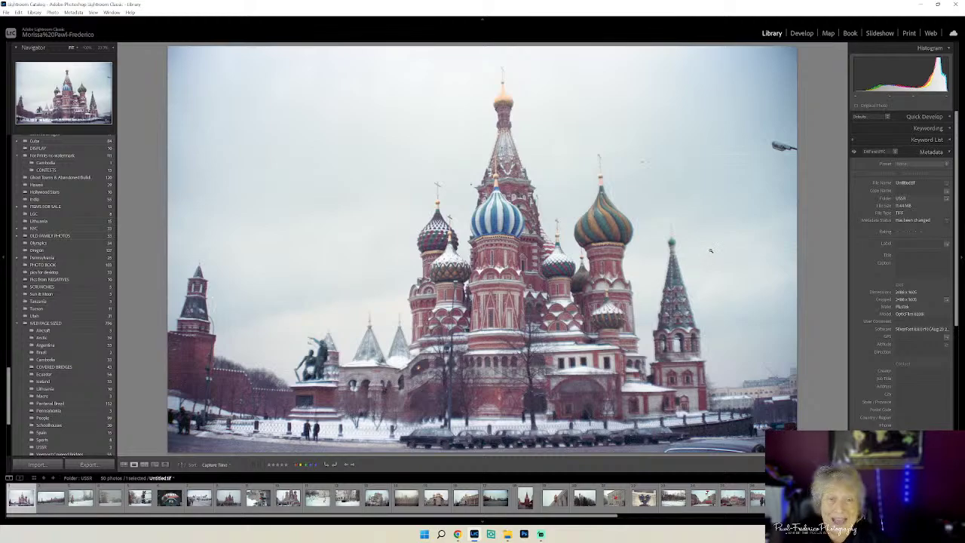
- Edit a copy of the St Basil's photo, with Lightroom adjustments, in Topaz DeNoise AI
{"action": "right_click", "coordinate": [626, 197]}
{"action": "mouse_move", "coordinate": [652, 278]}
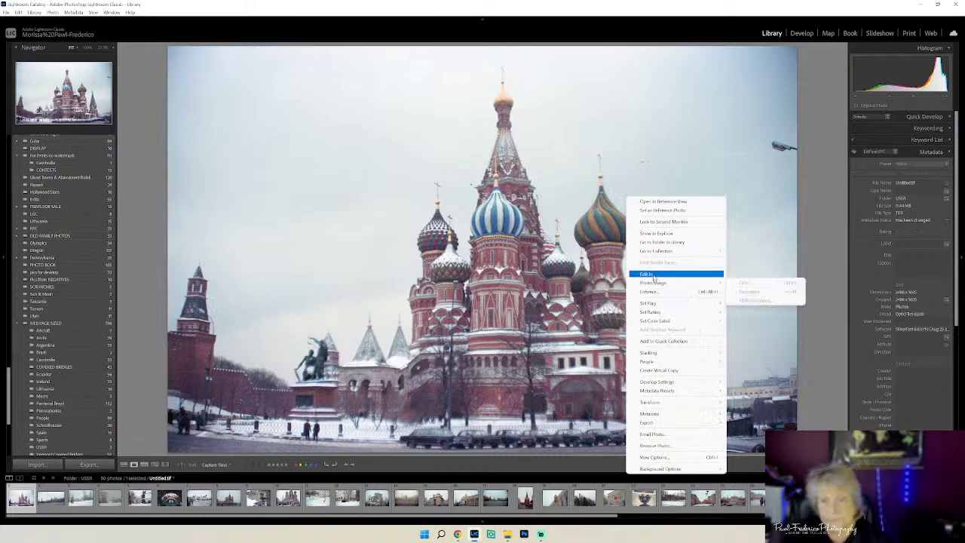
{"action": "left_click", "coordinate": [781, 322]}
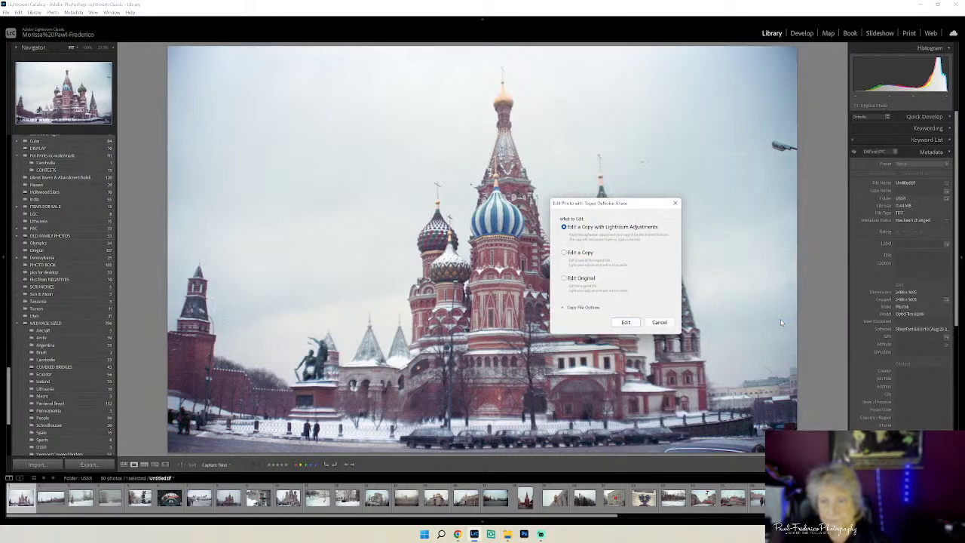
{"action": "left_click", "coordinate": [623, 322]}
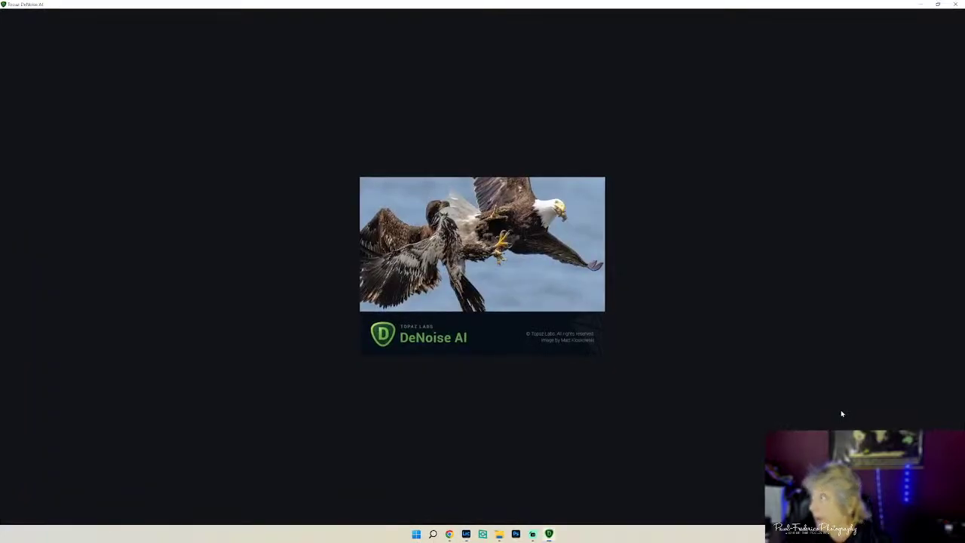
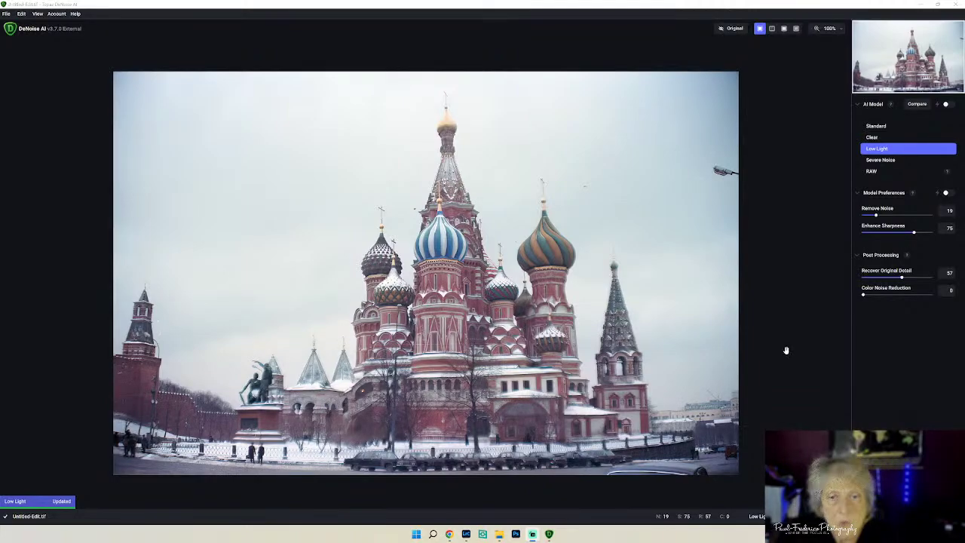
- Compare the Low Light and Severe Noise results against the original, keeping Low Light
{"action": "left_click", "coordinate": [730, 30]}
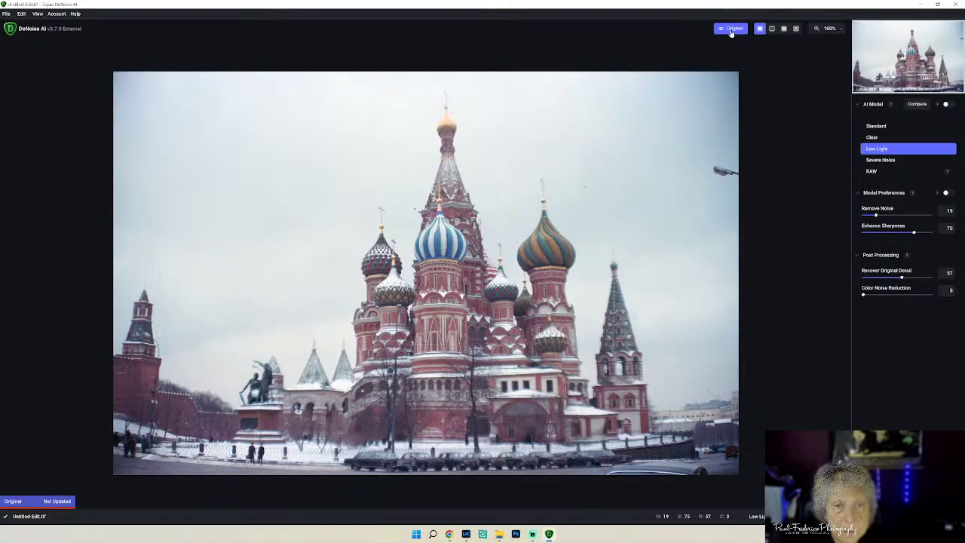
{"action": "left_click", "coordinate": [731, 30]}
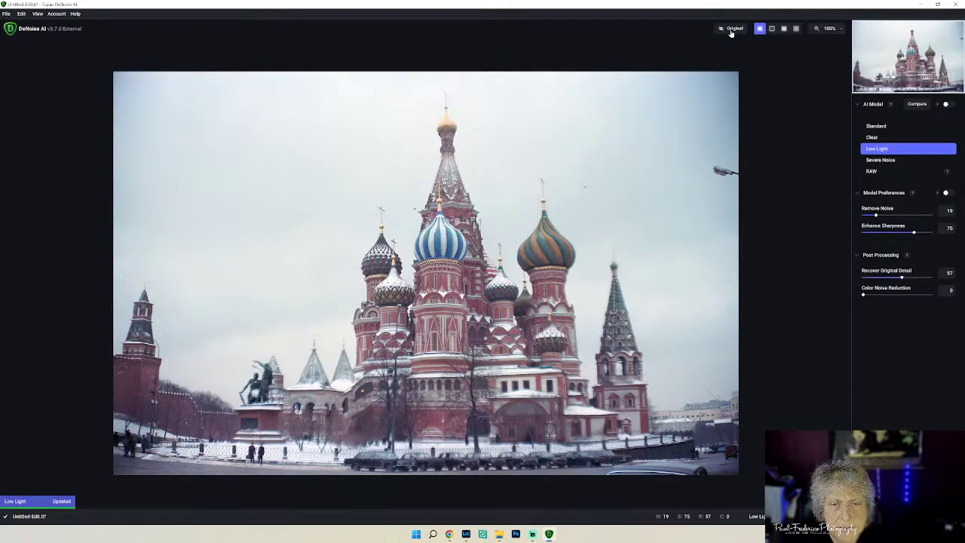
{"action": "left_click", "coordinate": [730, 30]}
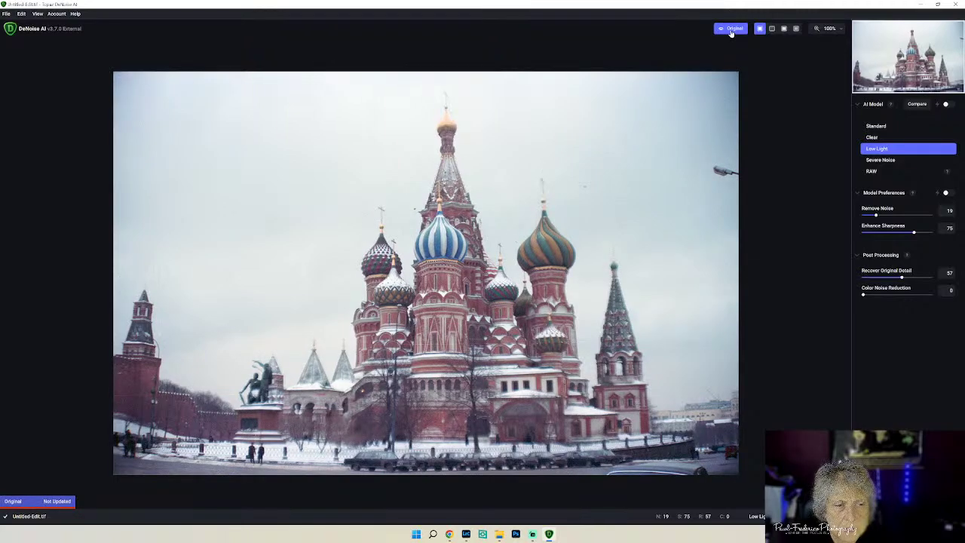
{"action": "left_click", "coordinate": [731, 30]}
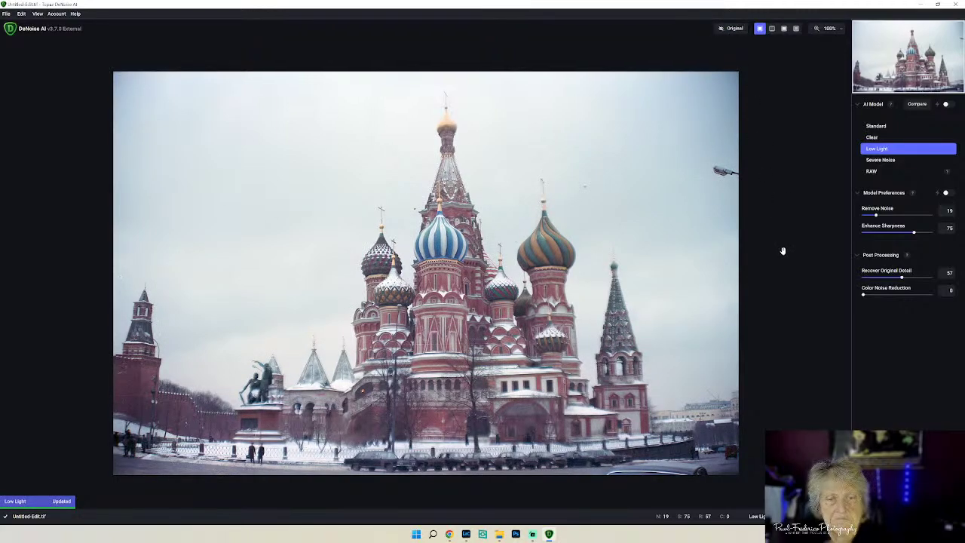
{"action": "left_click", "coordinate": [882, 160]}
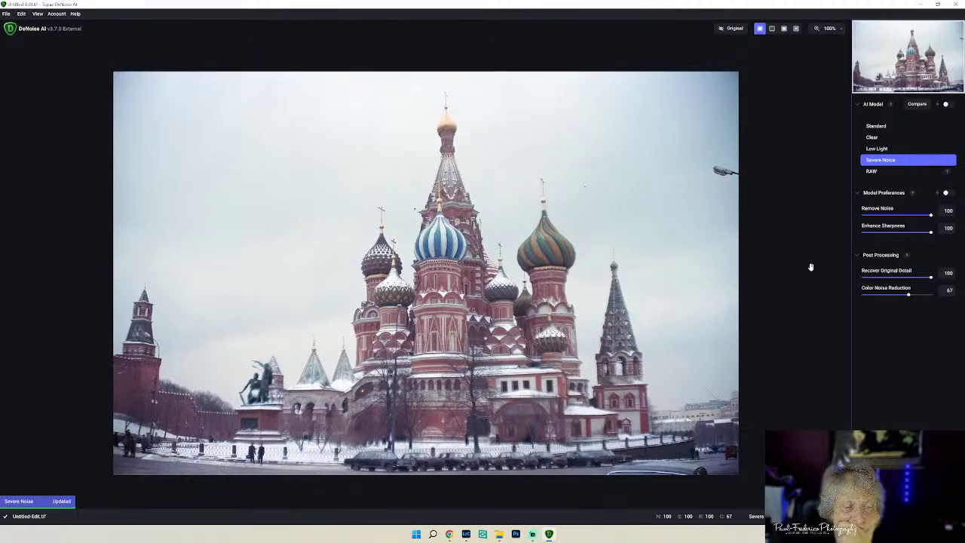
{"action": "left_click", "coordinate": [732, 32]}
{"action": "left_click", "coordinate": [733, 32]}
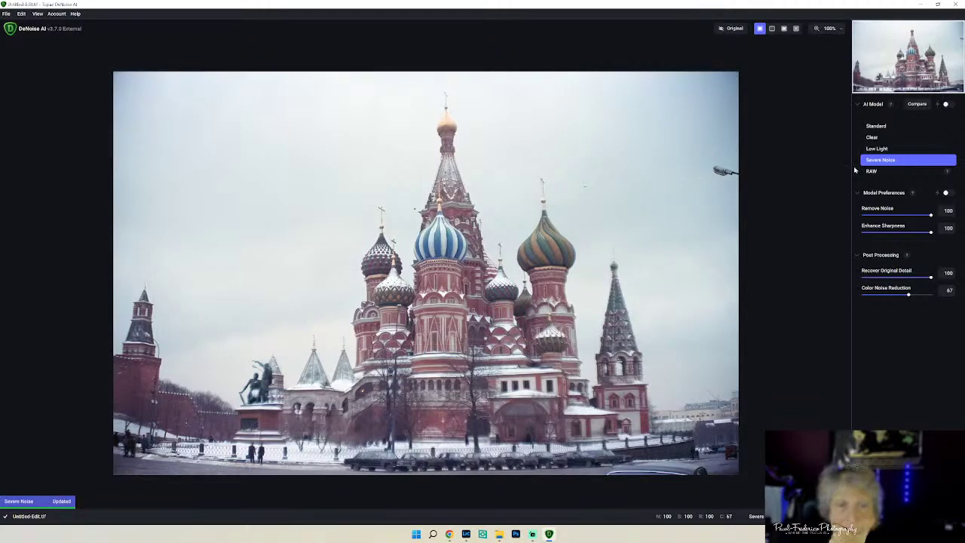
{"action": "left_click", "coordinate": [879, 150]}
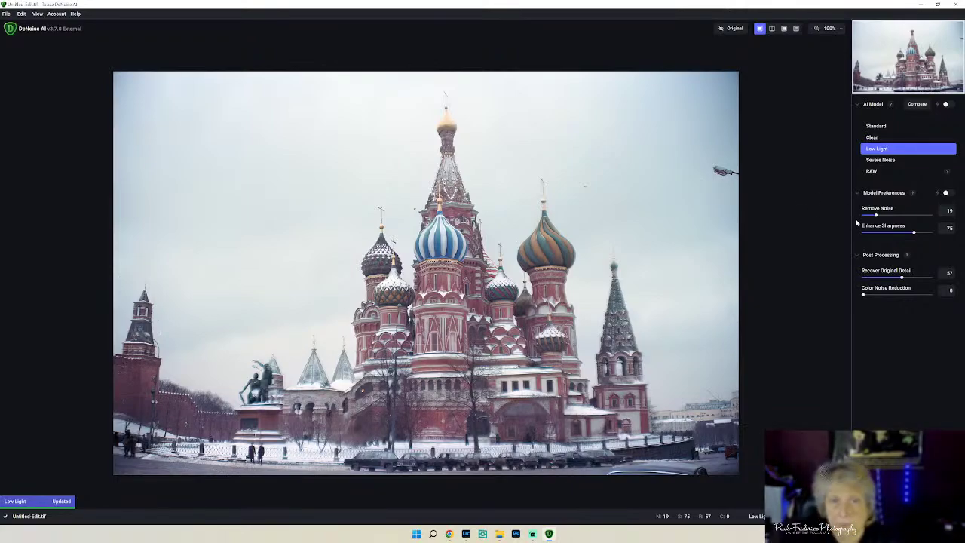
- Set Remove Noise to 69 and Recover Original Detail to 80, then apply the denoising
{"action": "left_click_drag", "start_coordinate": [876, 216], "coordinate": [889, 217]}
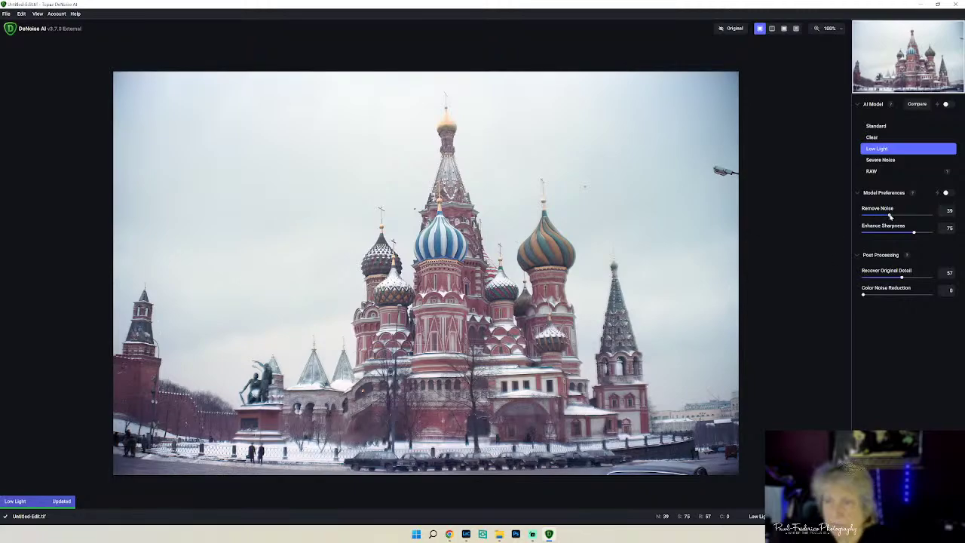
{"action": "left_click_drag", "start_coordinate": [890, 216], "coordinate": [904, 216]}
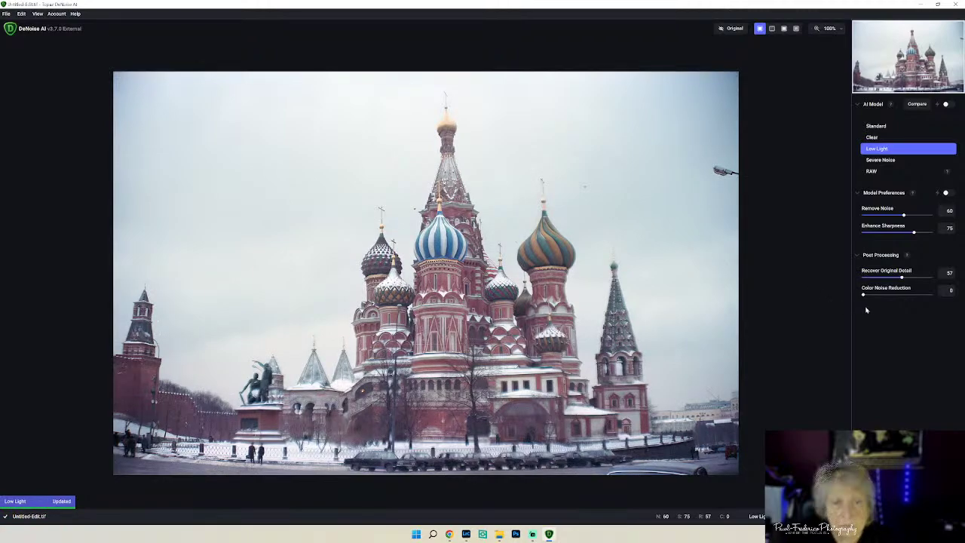
{"action": "left_click_drag", "start_coordinate": [901, 277], "coordinate": [917, 278]}
{"action": "left_click_drag", "start_coordinate": [903, 215], "coordinate": [909, 215]}
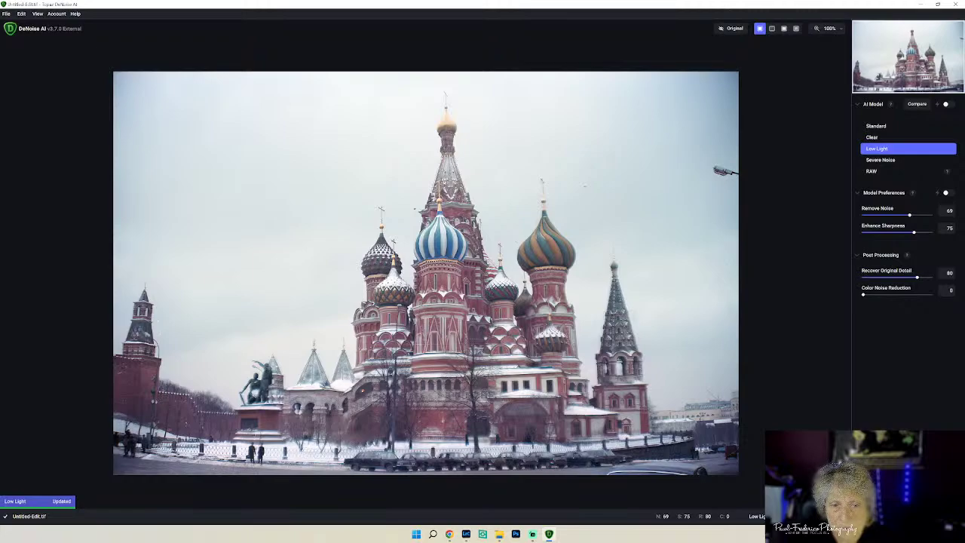
{"action": "key", "text": "ctrl+s"}
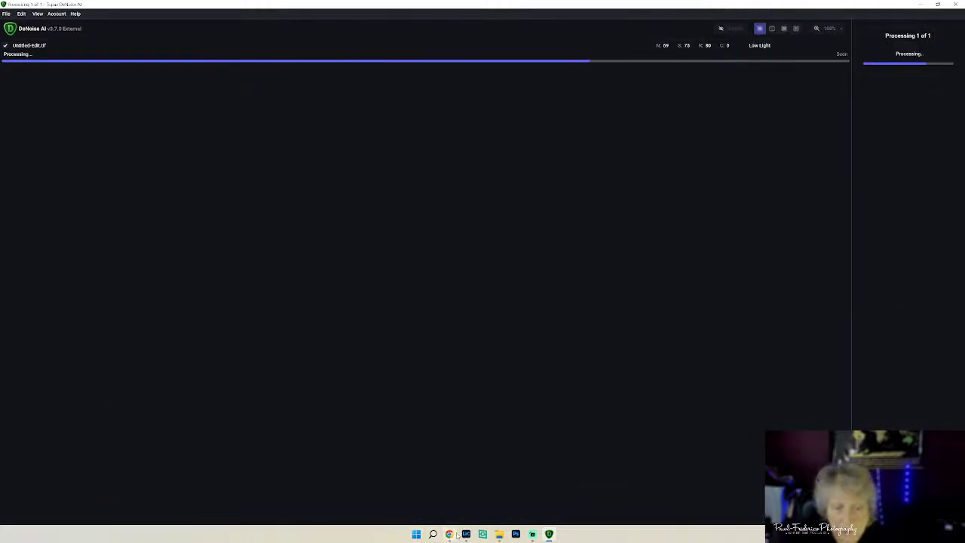
- Back in Lightroom, view the stormy-sky St. Basil's versions, then select the snowy Untitled-Edit.tif
{"action": "left_click", "coordinate": [466, 535]}
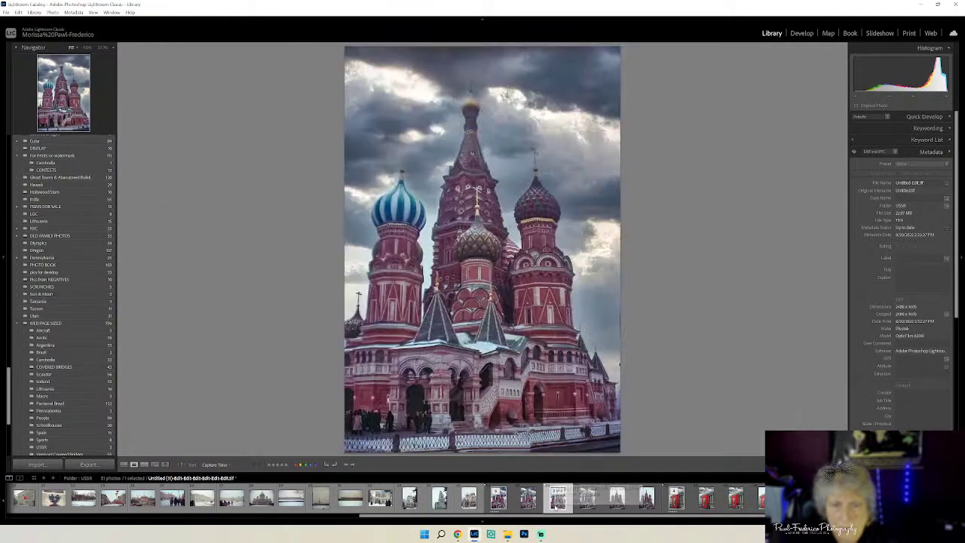
{"action": "left_click", "coordinate": [558, 499]}
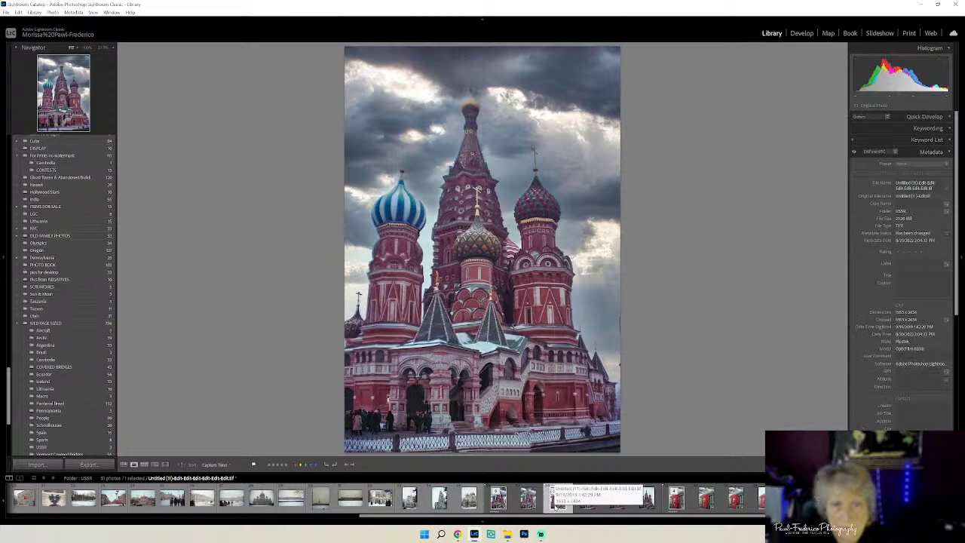
{"action": "left_click", "coordinate": [500, 502]}
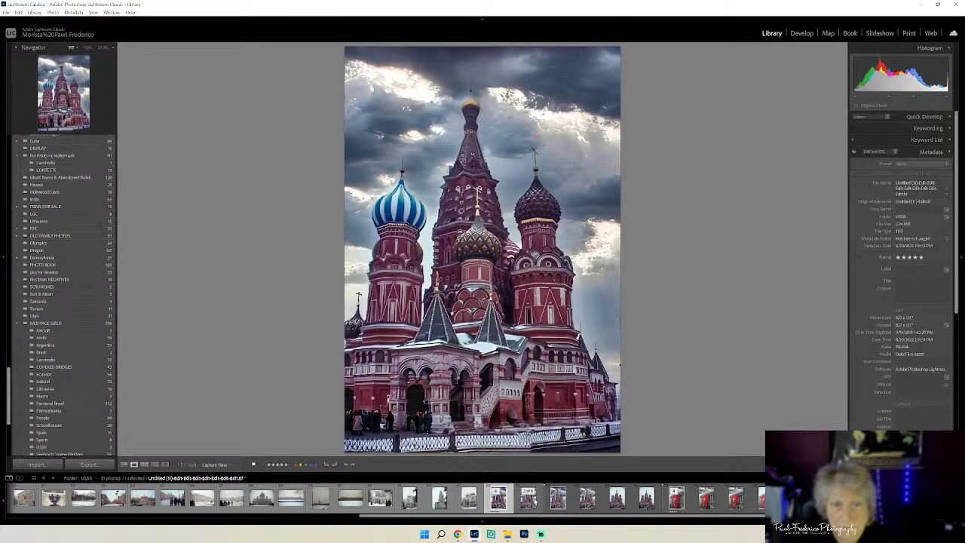
{"action": "left_click", "coordinate": [558, 499]}
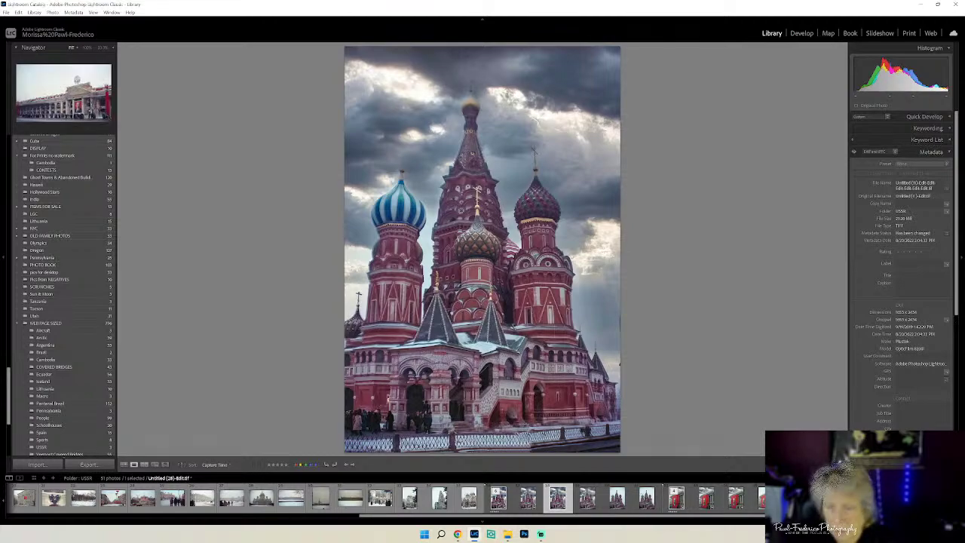
{"action": "key", "text": "Left"}
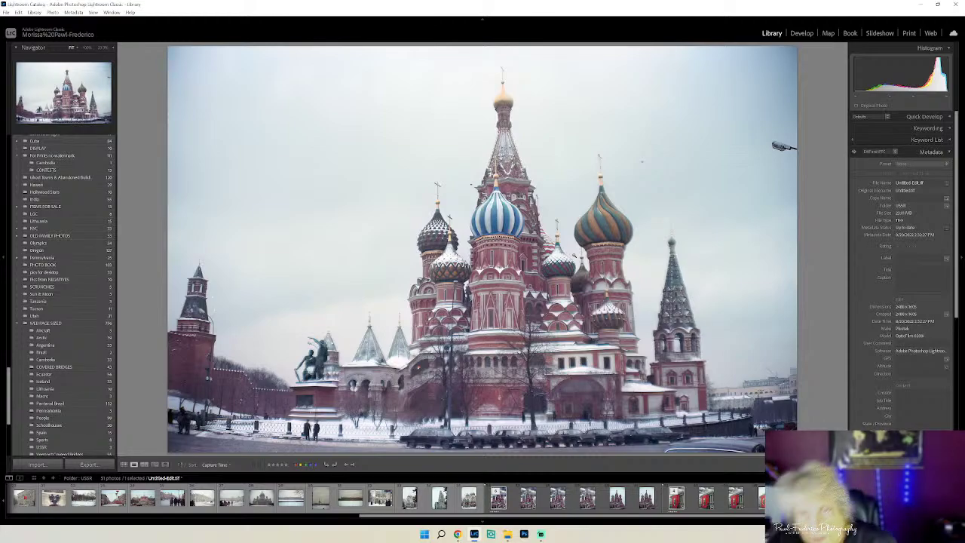
- In Develop's Crop & Straighten, pull the left and right crop edges inward on Untitled-Edit.tif
{"action": "left_click", "coordinate": [801, 34]}
{"action": "left_click", "coordinate": [885, 118]}
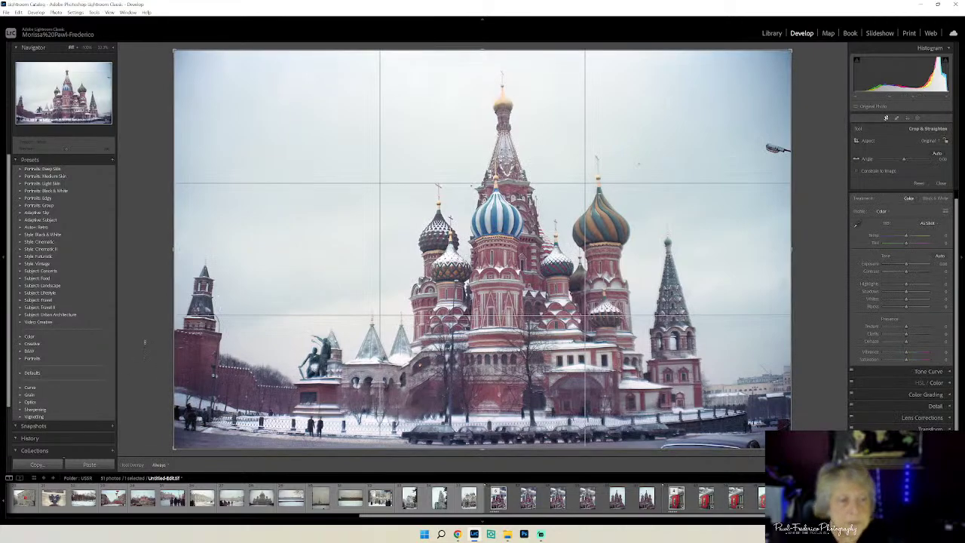
{"action": "left_click_drag", "start_coordinate": [170, 309], "coordinate": [210, 309]}
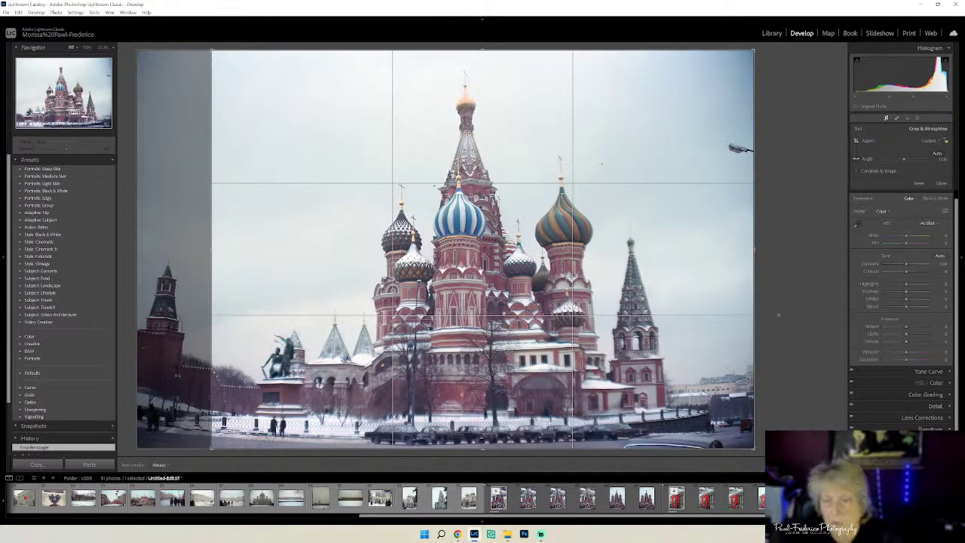
{"action": "left_click_drag", "start_coordinate": [756, 305], "coordinate": [745, 298]}
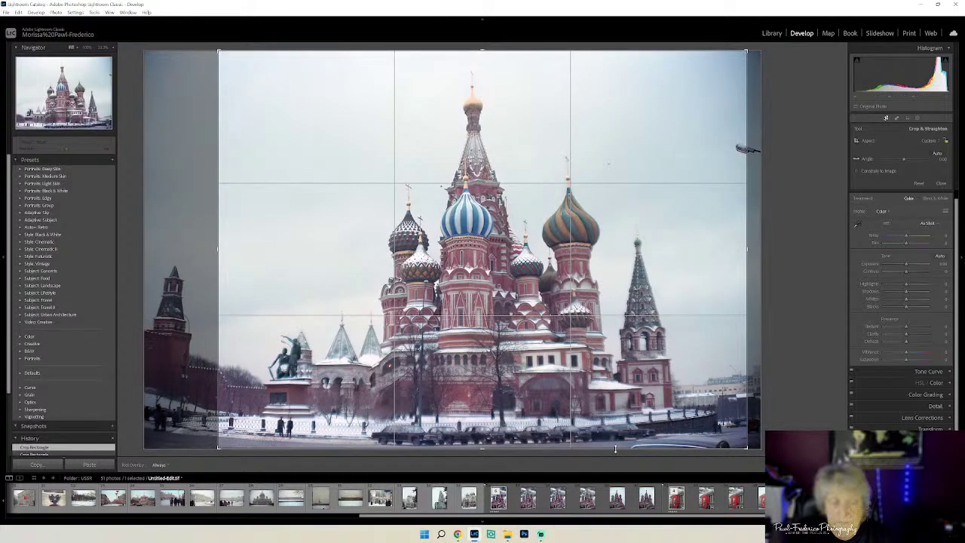
- Commit the crop on the snowy cathedral photo
{"action": "right_click", "coordinate": [567, 322]}
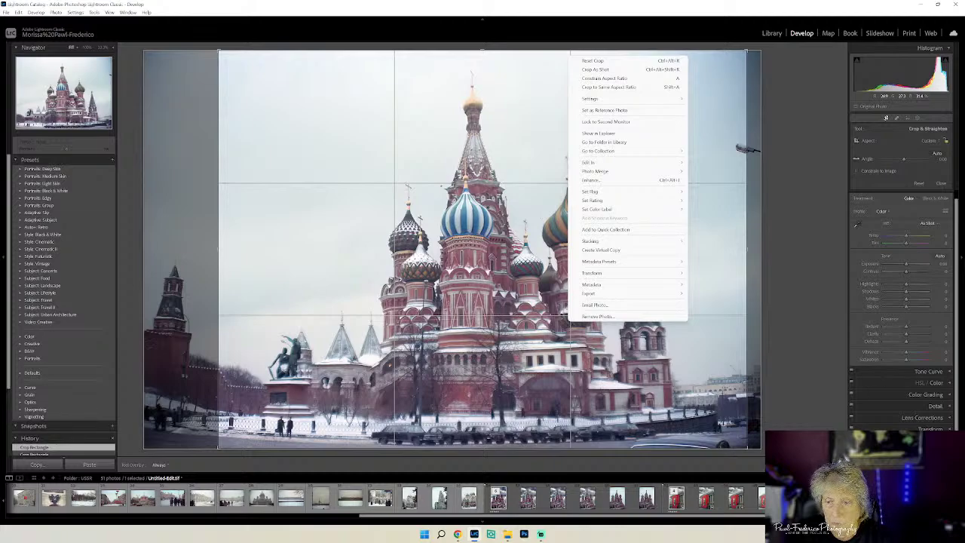
{"action": "key", "text": "Escape"}
{"action": "key", "text": "Return"}
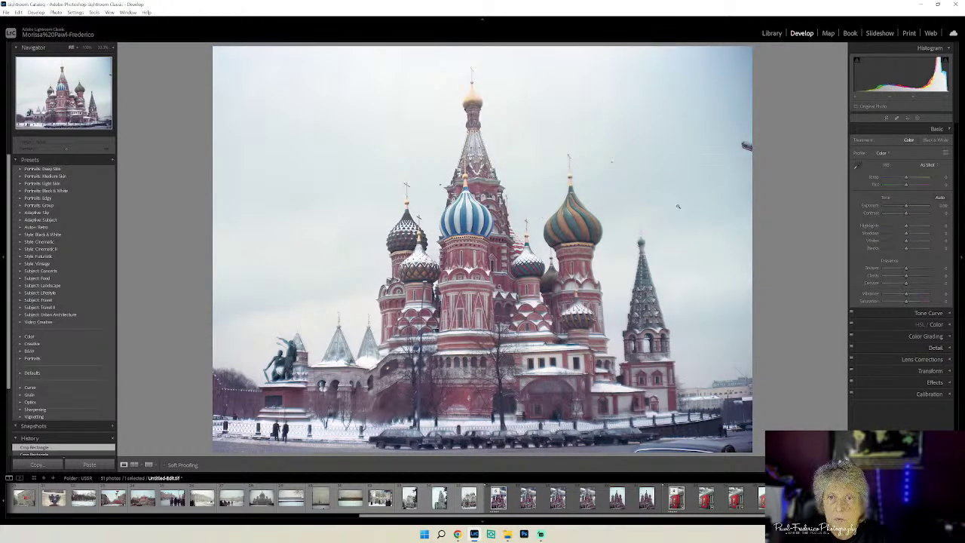
- Send a copy with Lightroom adjustments to Luminar Neo for editing
{"action": "right_click", "coordinate": [336, 170]}
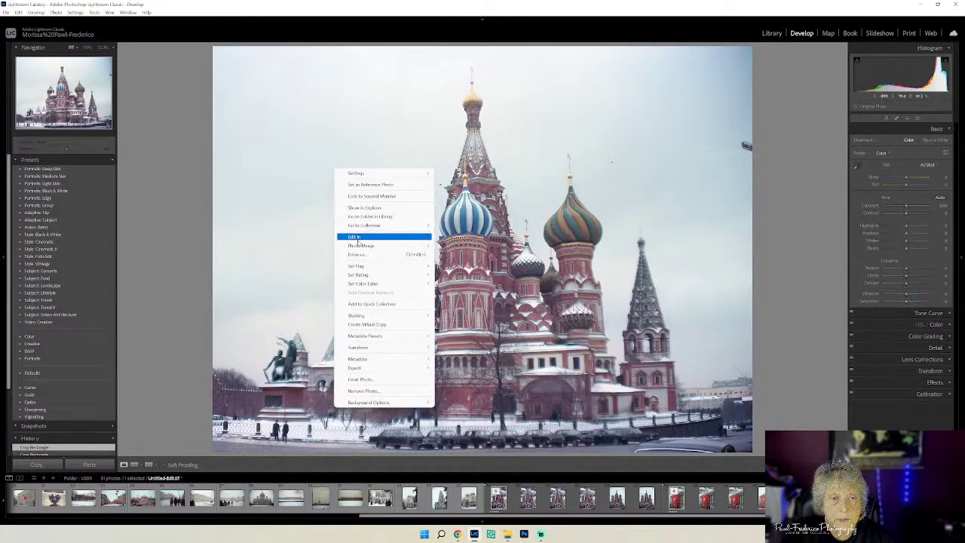
{"action": "mouse_move", "coordinate": [358, 240]}
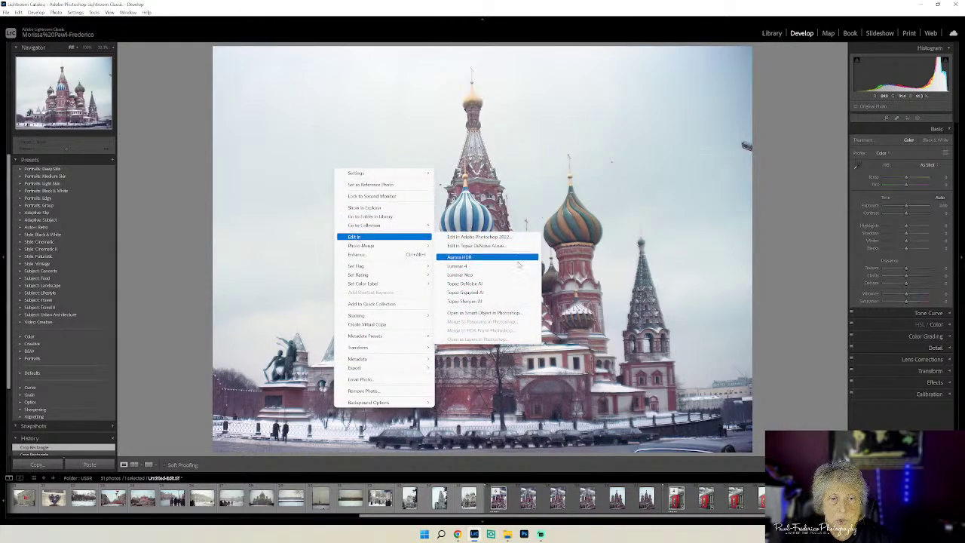
{"action": "left_click", "coordinate": [519, 281]}
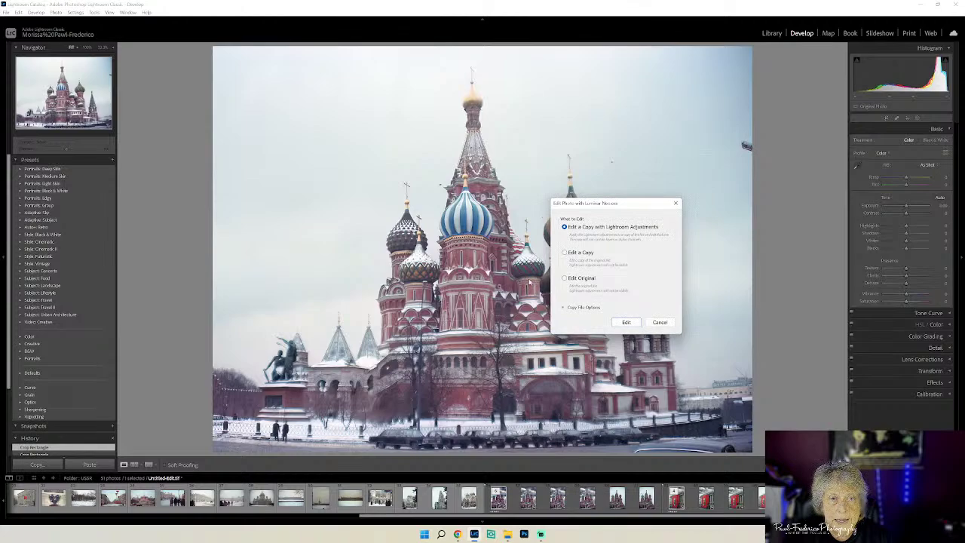
{"action": "left_click", "coordinate": [626, 322]}
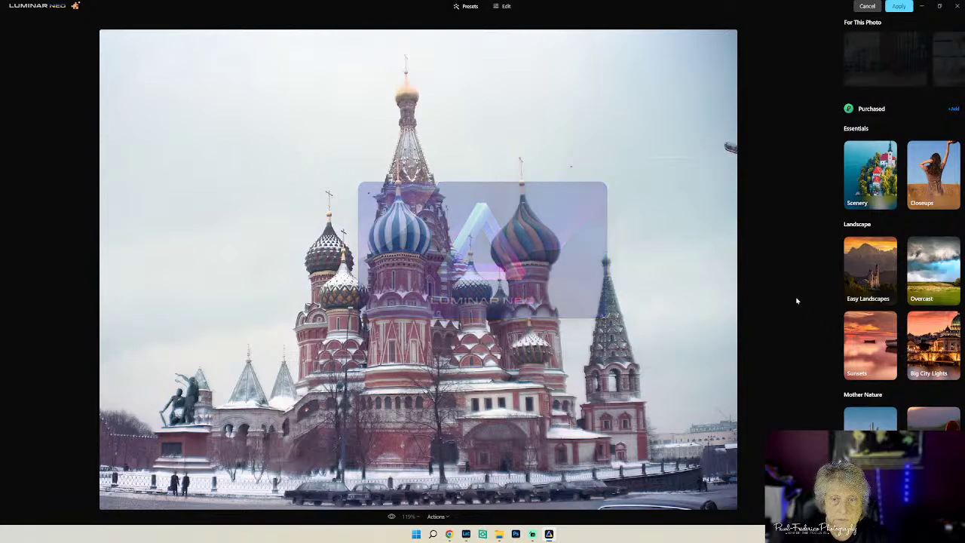
- Run Remove Powerlines and Remove Dust Spots from the Erase tool's Objects Removal
{"action": "left_click", "coordinate": [504, 6]}
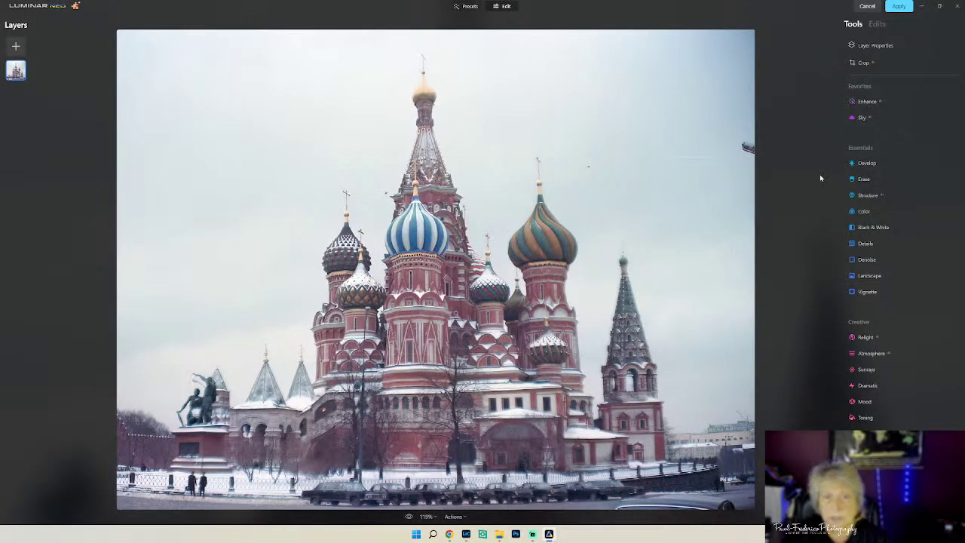
{"action": "left_click", "coordinate": [880, 179]}
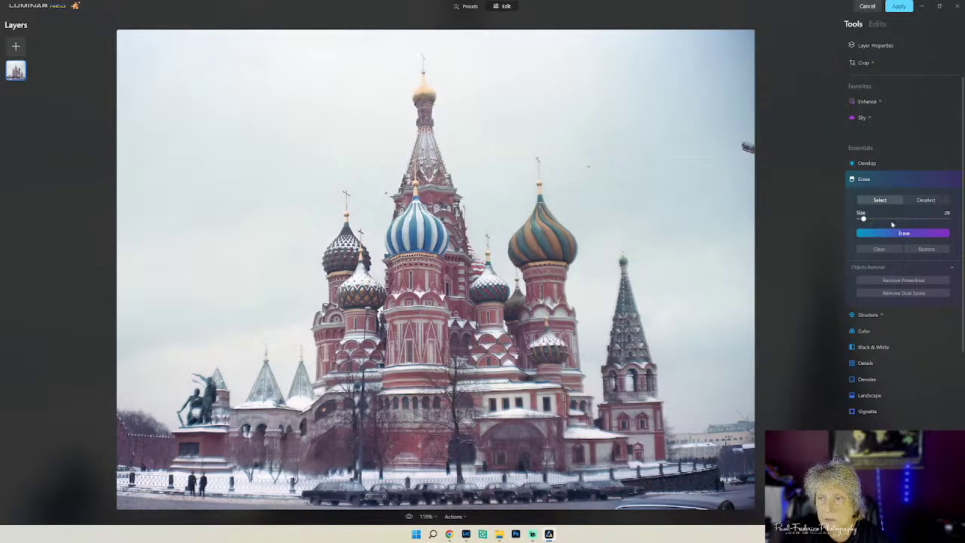
{"action": "left_click", "coordinate": [894, 281]}
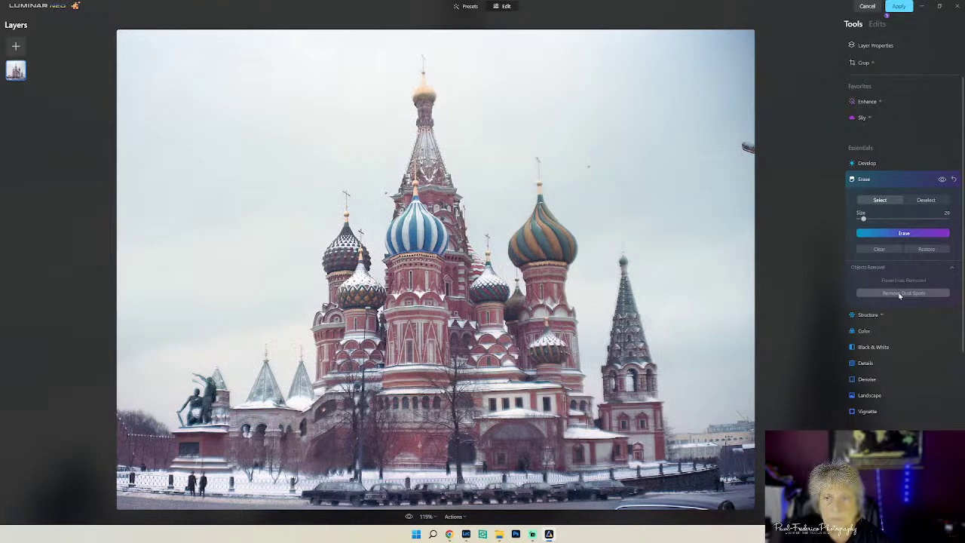
{"action": "left_click", "coordinate": [899, 294]}
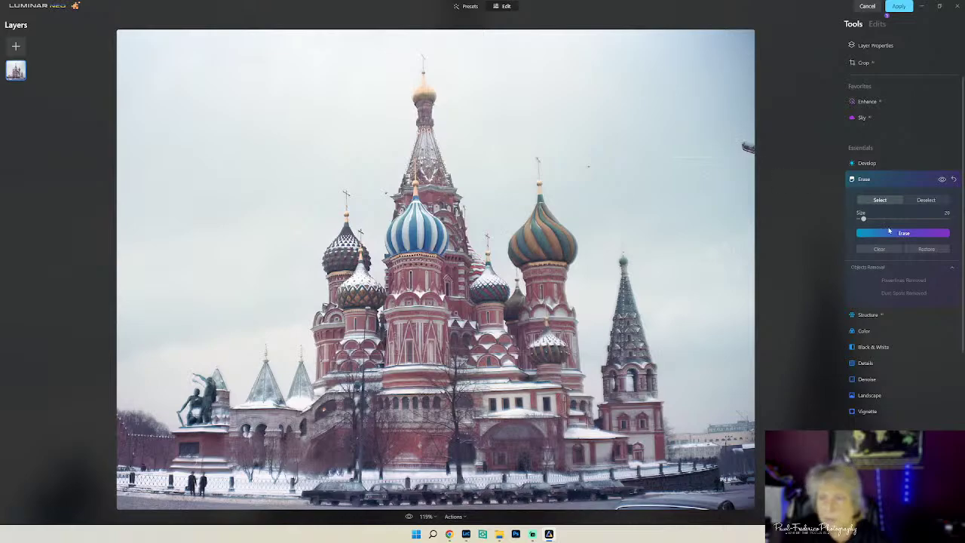
- Enlarge the erase brush to 35 and erase the right-edge lamp and the small sky spots
{"action": "left_click_drag", "start_coordinate": [863, 218], "coordinate": [870, 217]}
{"action": "left_click_drag", "start_coordinate": [739, 142], "coordinate": [746, 147]}
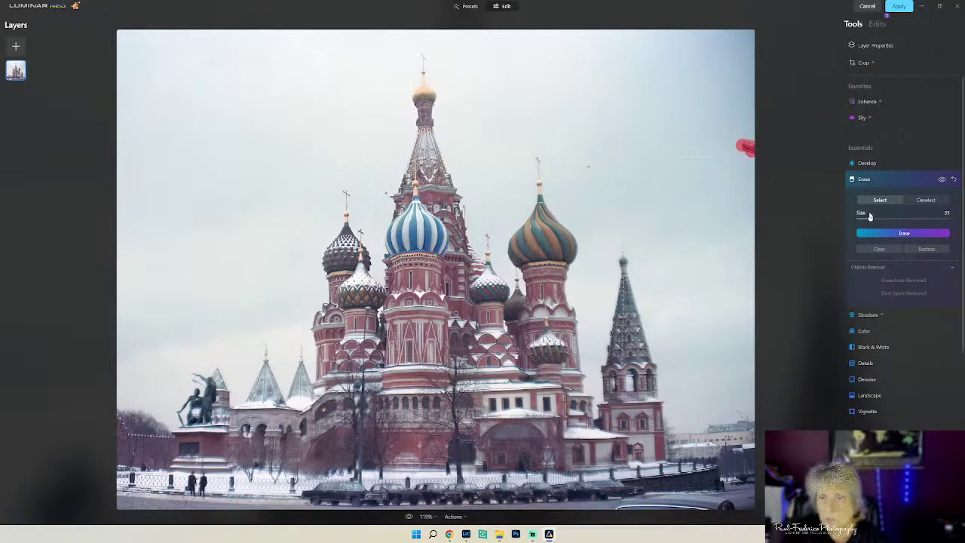
{"action": "left_click_drag", "start_coordinate": [645, 157], "coordinate": [743, 158]}
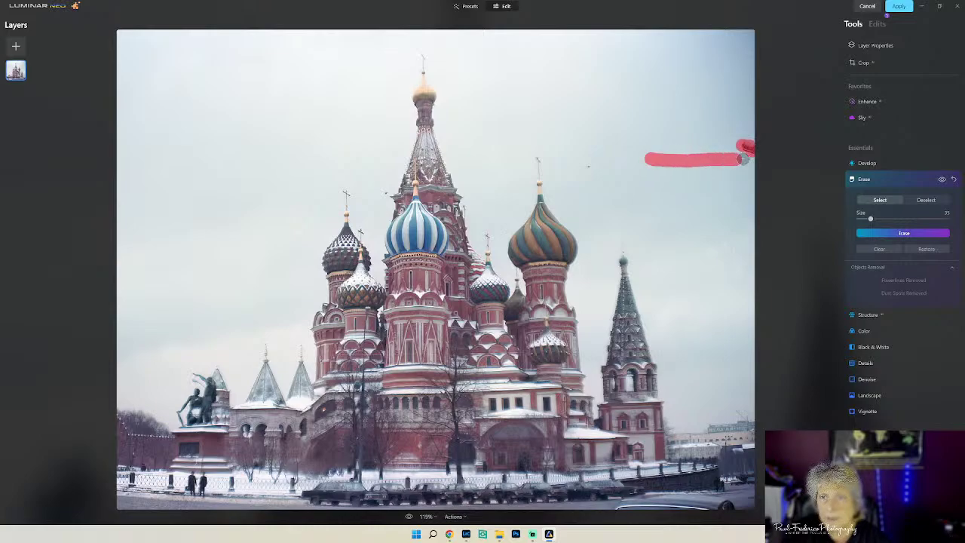
{"action": "left_click_drag", "start_coordinate": [578, 166], "coordinate": [573, 172]}
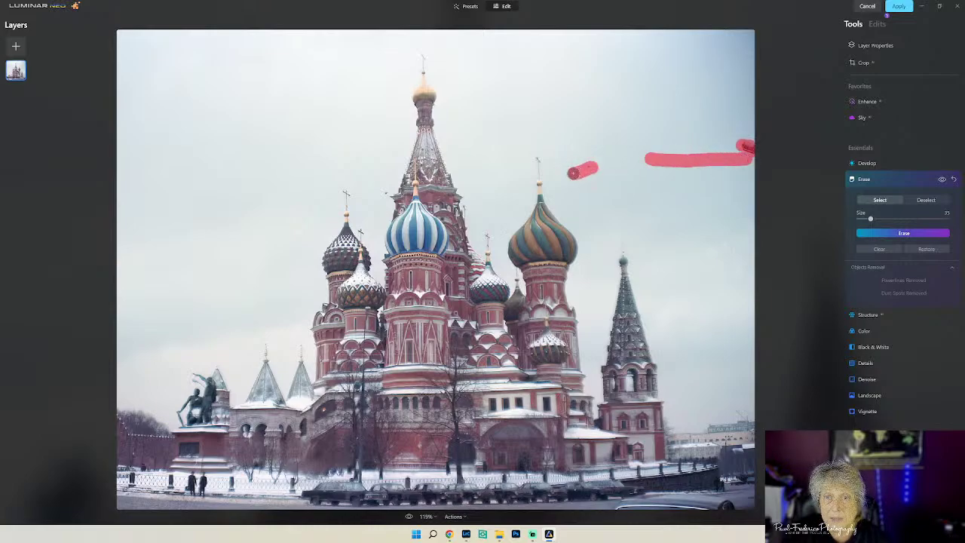
{"action": "left_click_drag", "start_coordinate": [609, 127], "coordinate": [633, 131]}
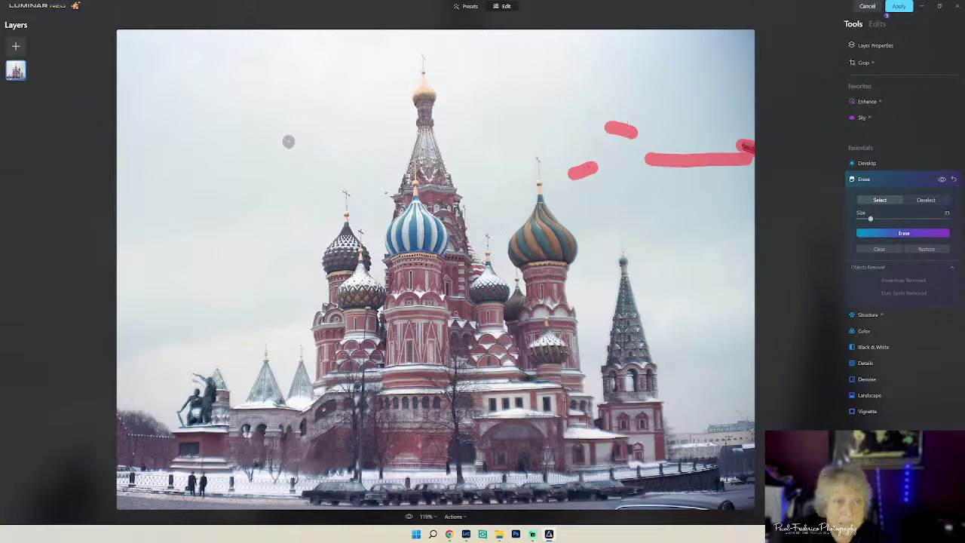
{"action": "mouse_move", "coordinate": [231, 147]}
{"action": "left_mouse_down"}
{"action": "mouse_move", "coordinate": [213, 134]}
{"action": "mouse_move", "coordinate": [222, 142]}
{"action": "left_mouse_up"}
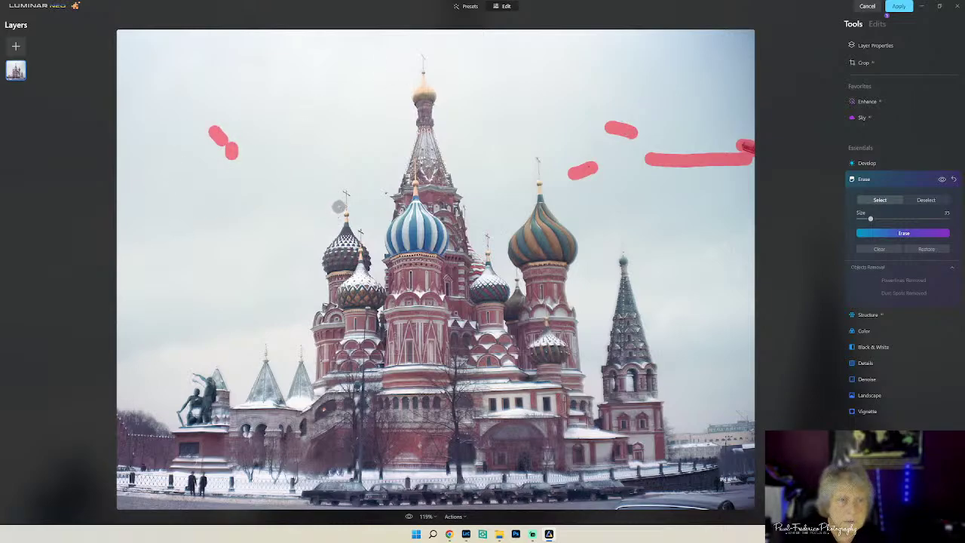
{"action": "left_click", "coordinate": [339, 206]}
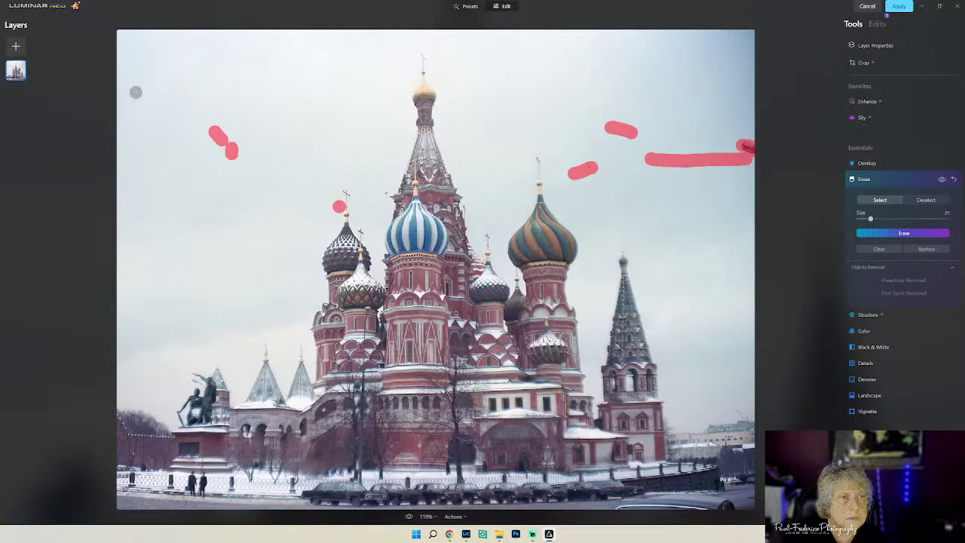
{"action": "left_click_drag", "start_coordinate": [153, 116], "coordinate": [169, 129]}
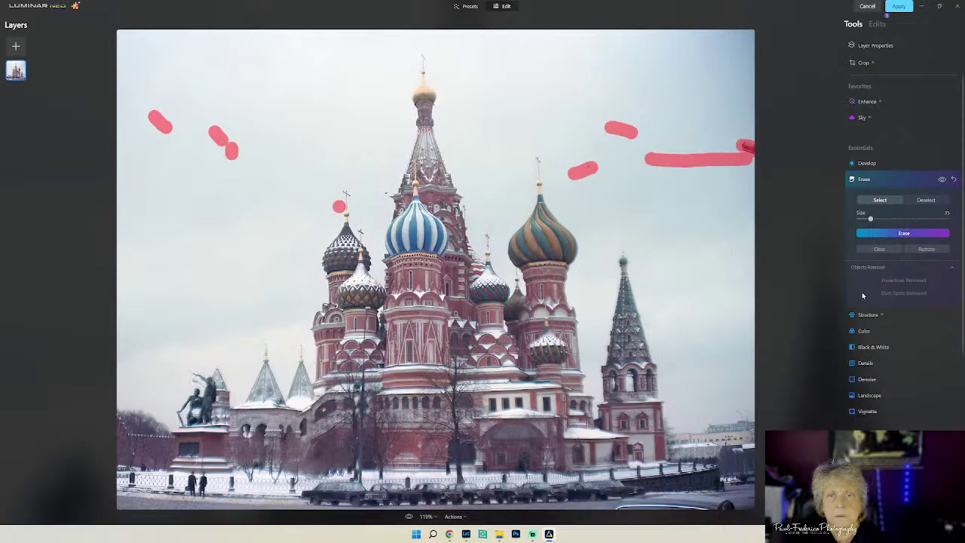
{"action": "left_click", "coordinate": [902, 233]}
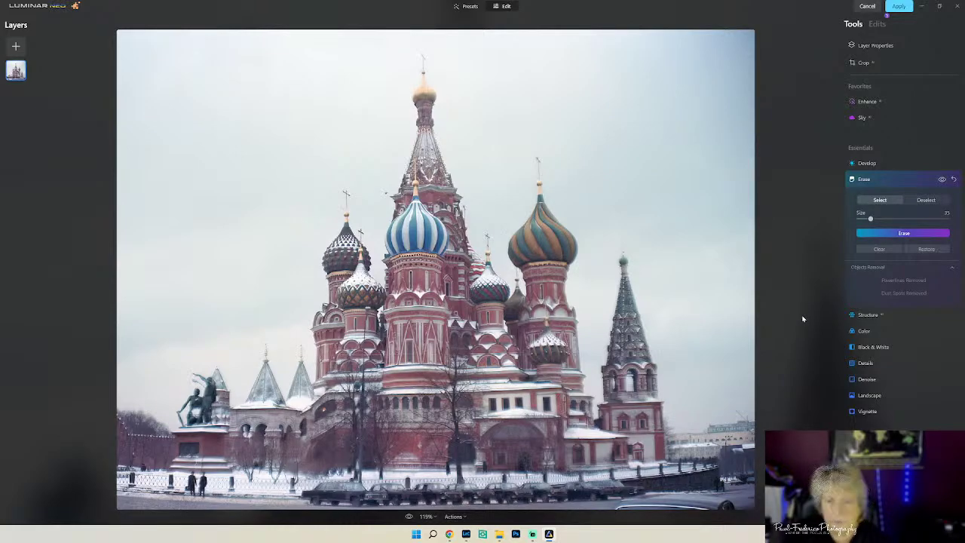
- Erase the stray strip along the photo's bottom edge
{"action": "key", "text": "ctrl+0"}
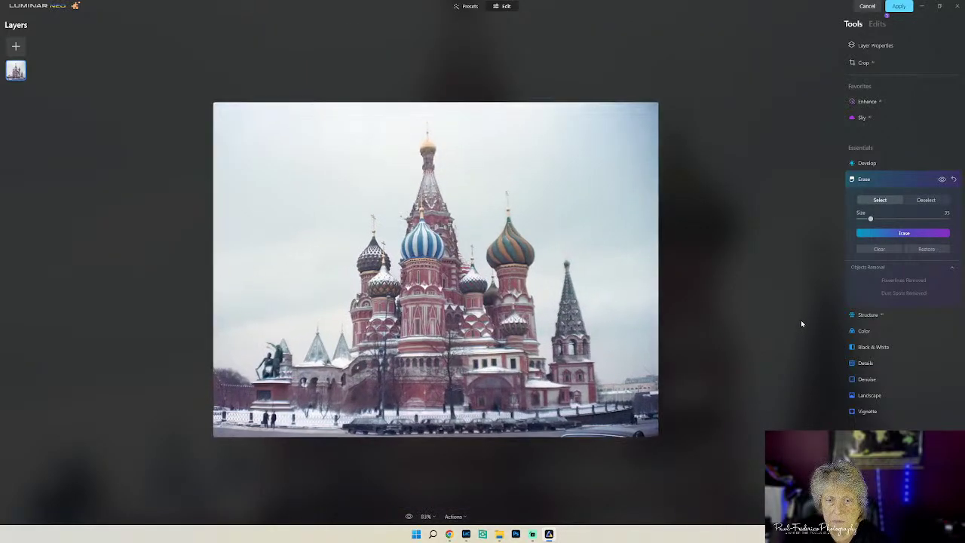
{"action": "key", "text": "ctrl+equal"}
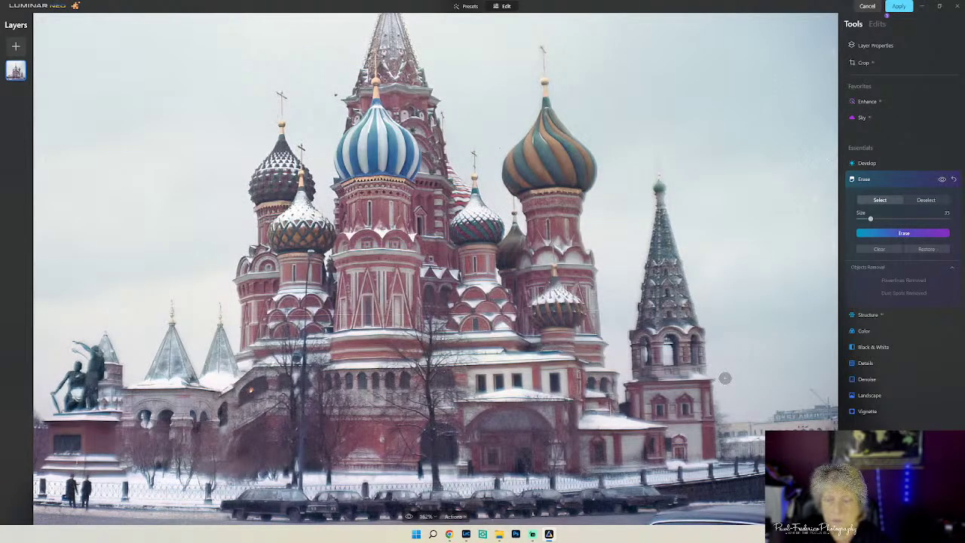
{"action": "key", "text": "ctrl+minus"}
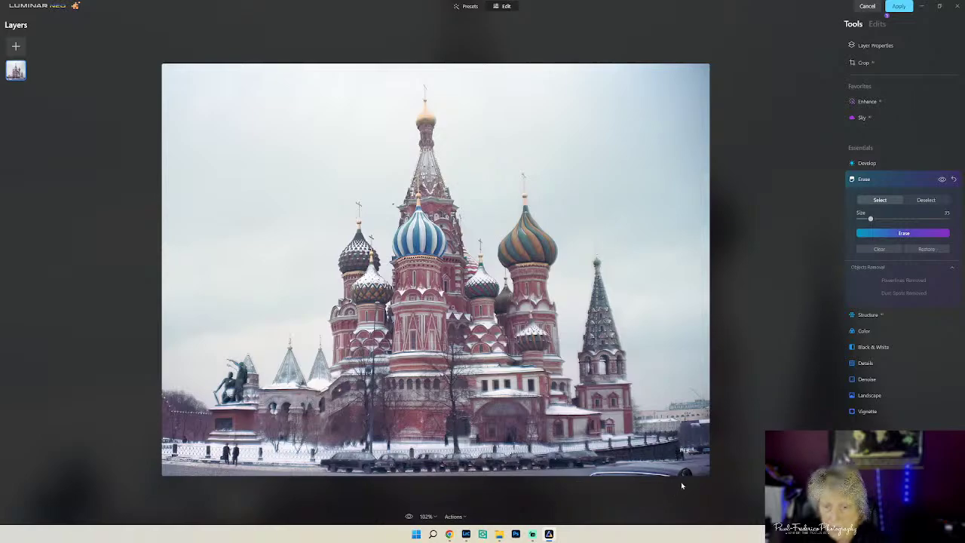
{"action": "mouse_move", "coordinate": [684, 471]}
{"action": "left_mouse_down"}
{"action": "mouse_move", "coordinate": [695, 472]}
{"action": "mouse_move", "coordinate": [586, 472]}
{"action": "left_mouse_up"}
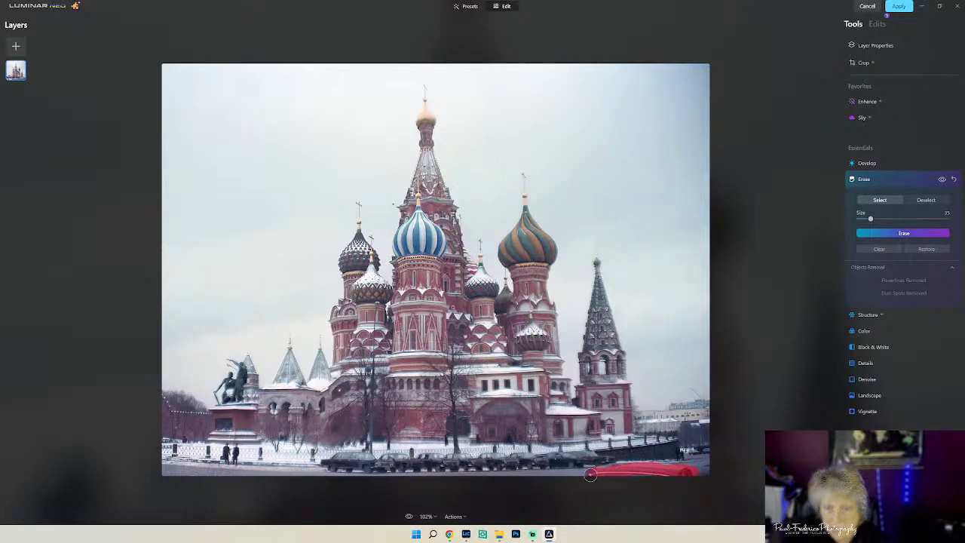
{"action": "left_click", "coordinate": [900, 233]}
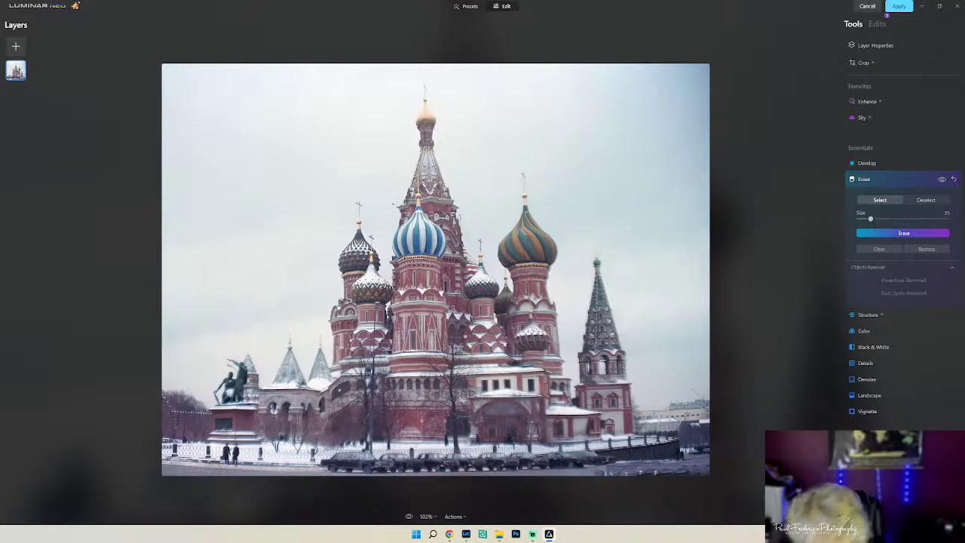
- Mask the thin object beside the right tower, then deselect the unwanted mask stroke
{"action": "scroll", "coordinate": [622, 420], "scroll_direction": "up", "scroll_amount": 5}
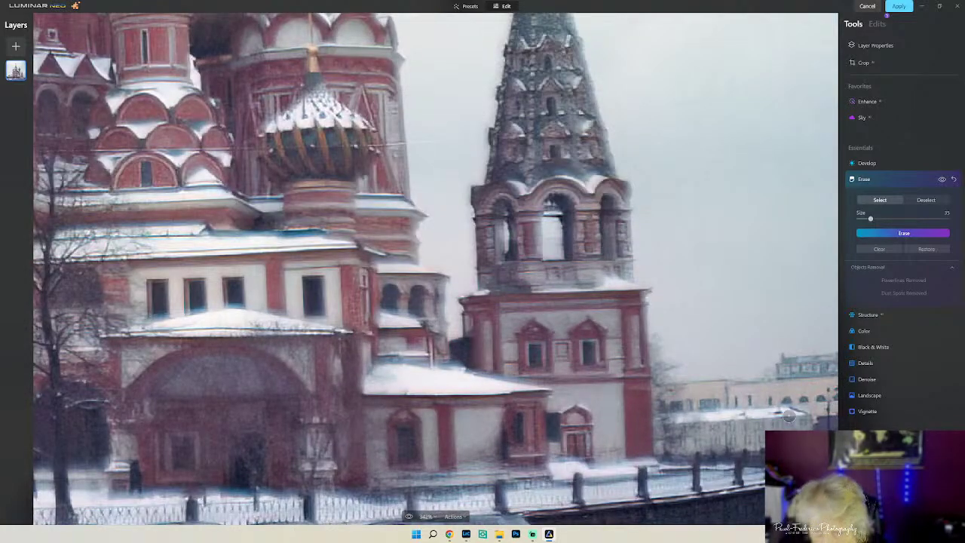
{"action": "left_click_drag", "start_coordinate": [760, 435], "coordinate": [755, 392]}
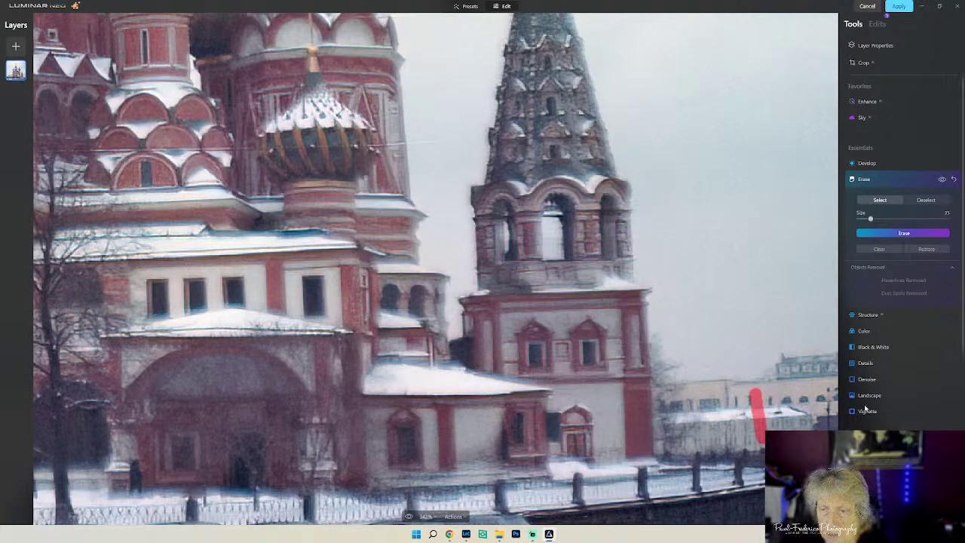
{"action": "left_click", "coordinate": [929, 199]}
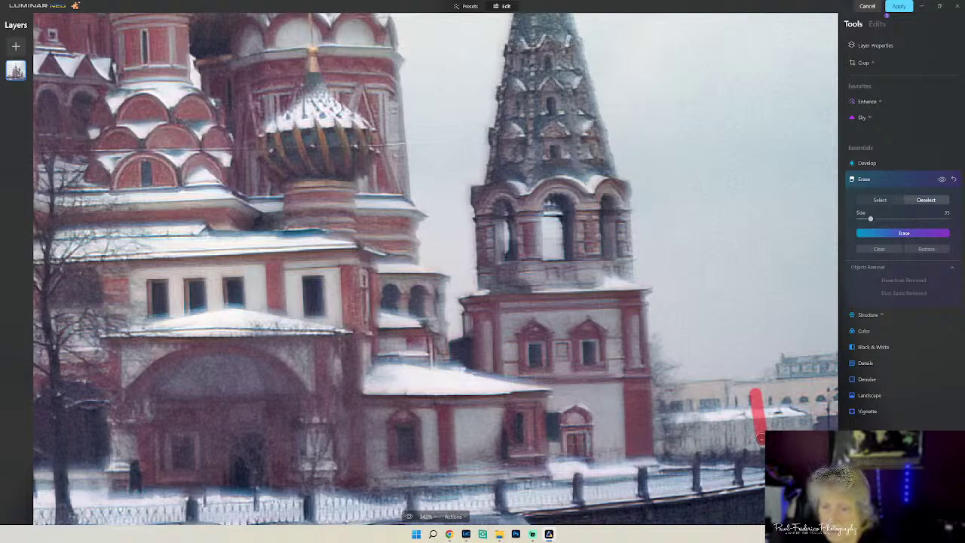
{"action": "left_click_drag", "start_coordinate": [759, 443], "coordinate": [762, 376]}
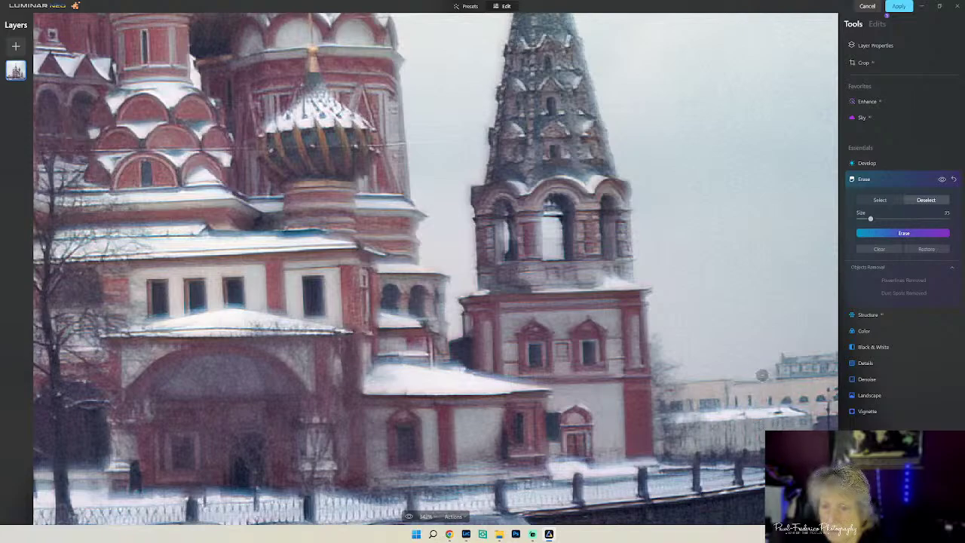
{"action": "left_click", "coordinate": [927, 346]}
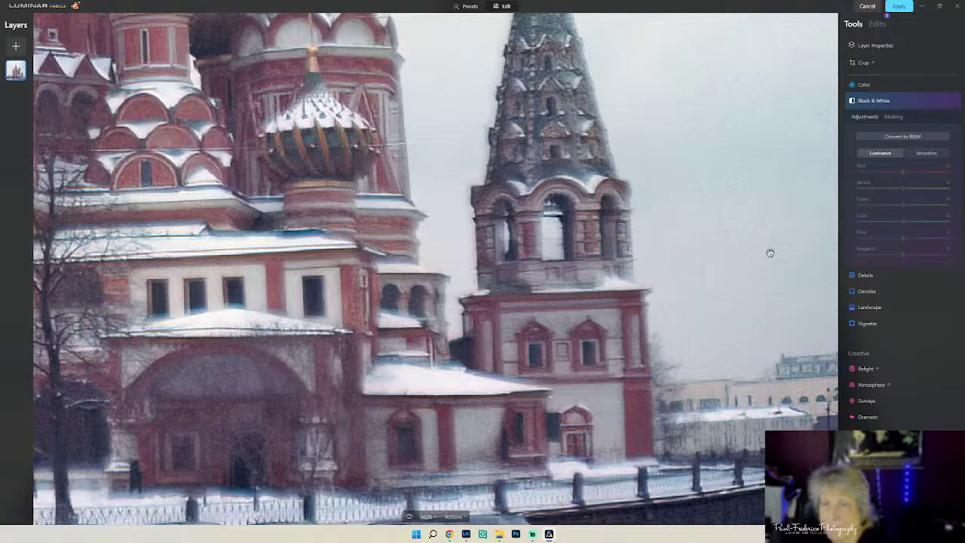
- Apply Denoise with Luminosity Denoise at 36 and Color Denoise at 54
{"action": "left_click", "coordinate": [905, 96]}
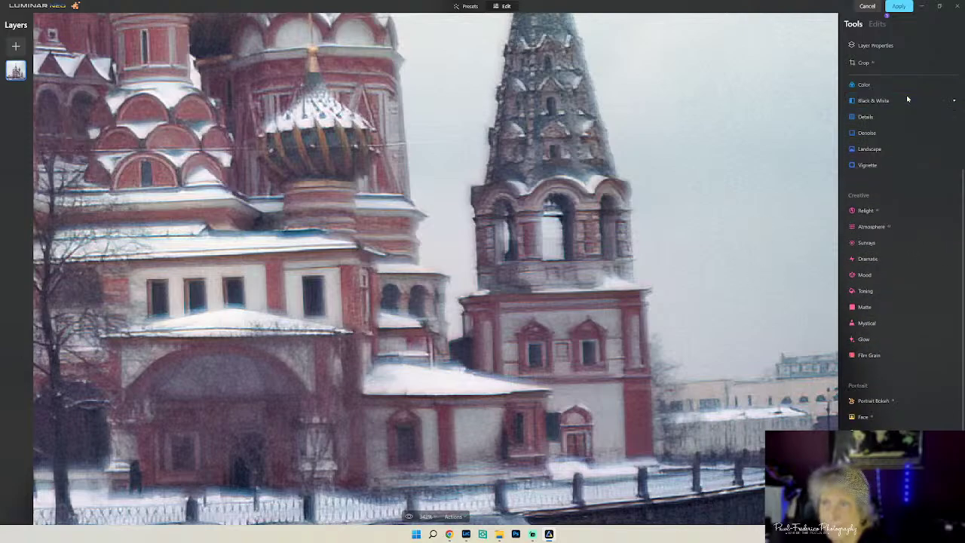
{"action": "scroll", "coordinate": [757, 385], "scroll_direction": "down", "scroll_amount": 1}
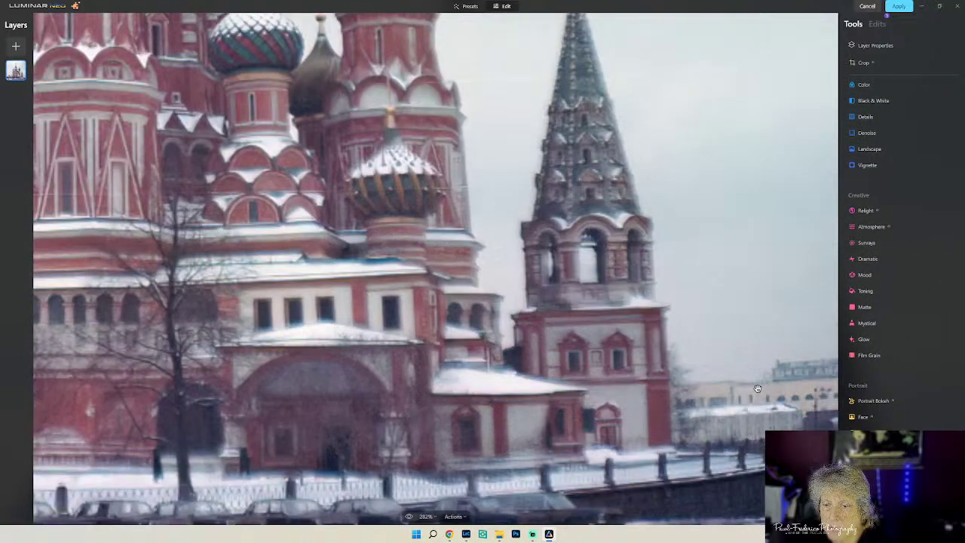
{"action": "scroll", "coordinate": [755, 384], "scroll_direction": "down", "scroll_amount": 1}
{"action": "scroll", "coordinate": [755, 384], "scroll_direction": "down", "scroll_amount": 1}
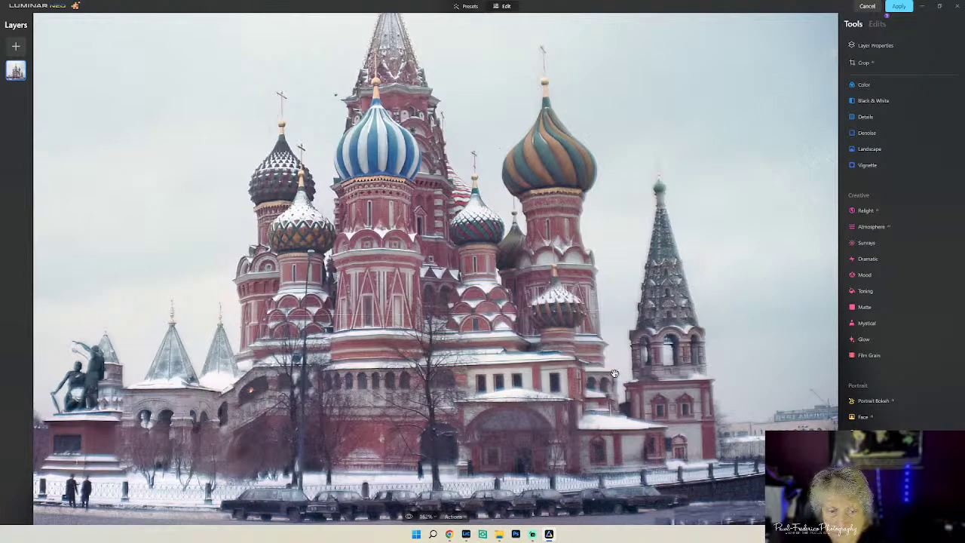
{"action": "scroll", "coordinate": [615, 375], "scroll_direction": "down", "scroll_amount": 1}
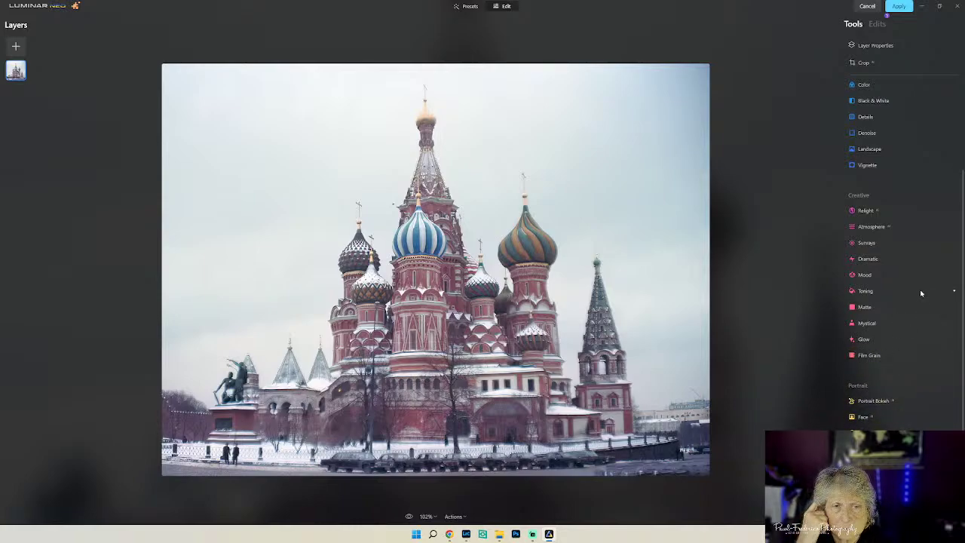
{"action": "left_click", "coordinate": [867, 133]}
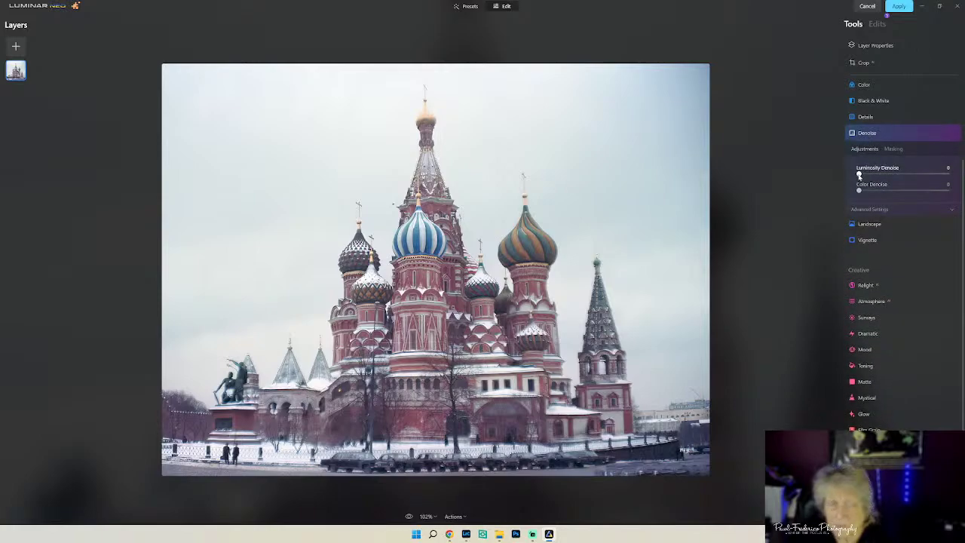
{"action": "left_click_drag", "start_coordinate": [858, 175], "coordinate": [890, 174]}
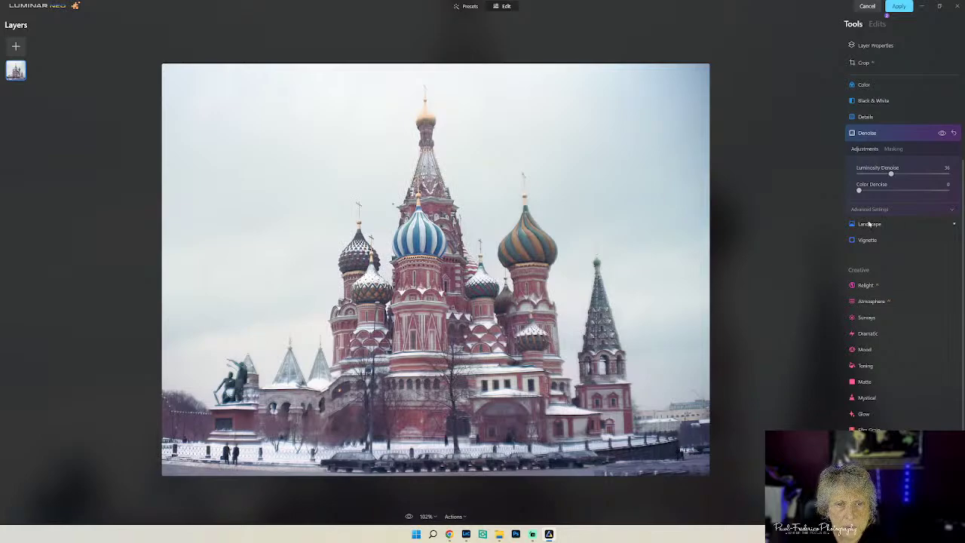
{"action": "left_click_drag", "start_coordinate": [858, 191], "coordinate": [907, 190]}
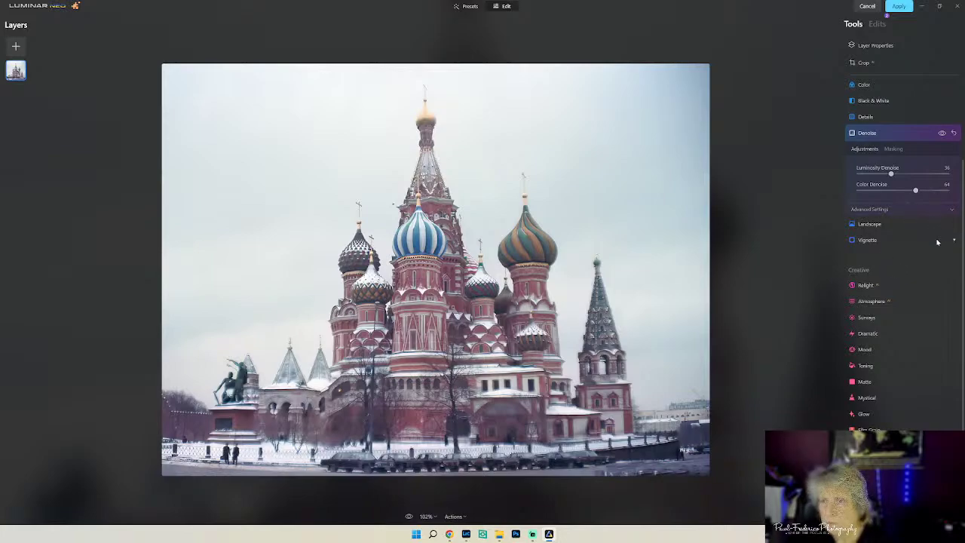
- Crop at a Free ratio, trimming the right side and the statue on the left, and apply
{"action": "left_click", "coordinate": [866, 66]}
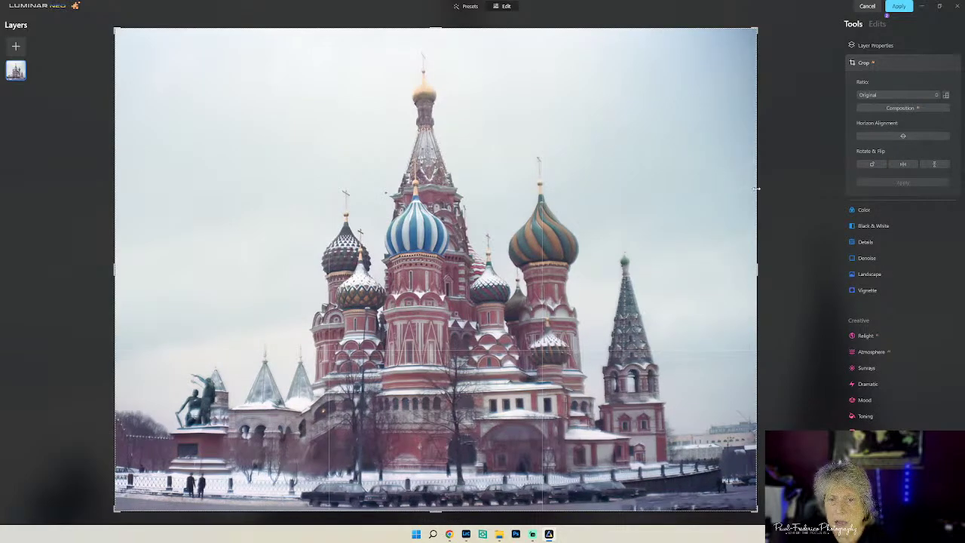
{"action": "left_click_drag", "start_coordinate": [758, 188], "coordinate": [765, 190]}
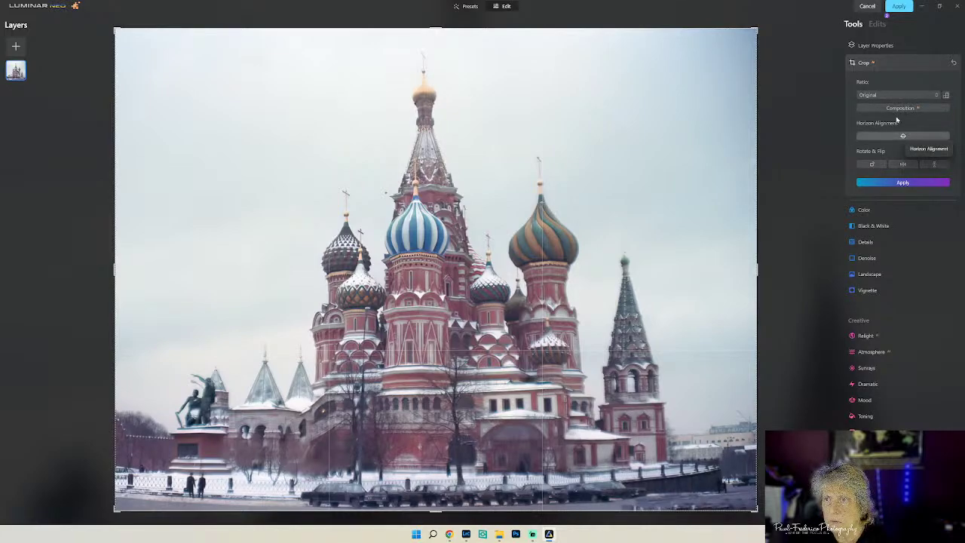
{"action": "left_click", "coordinate": [936, 96]}
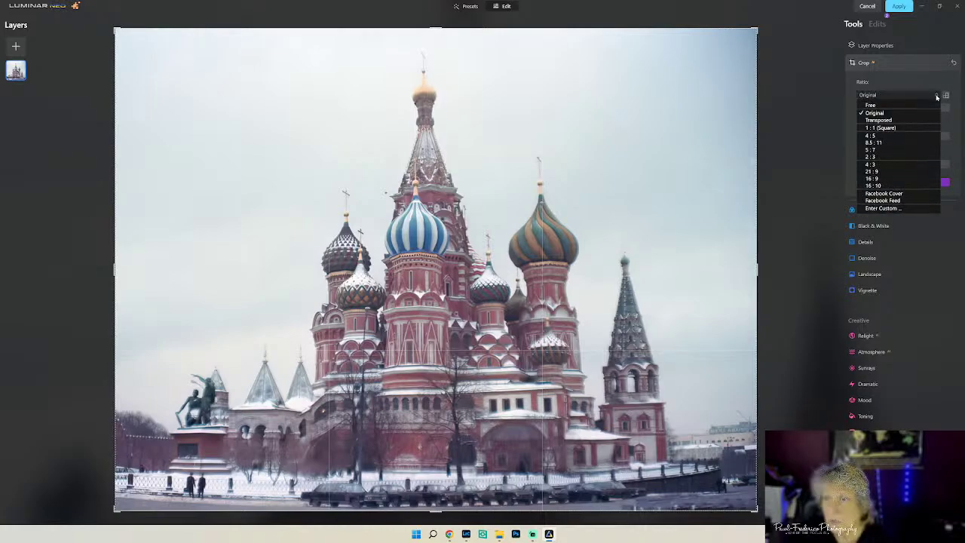
{"action": "left_click", "coordinate": [913, 106]}
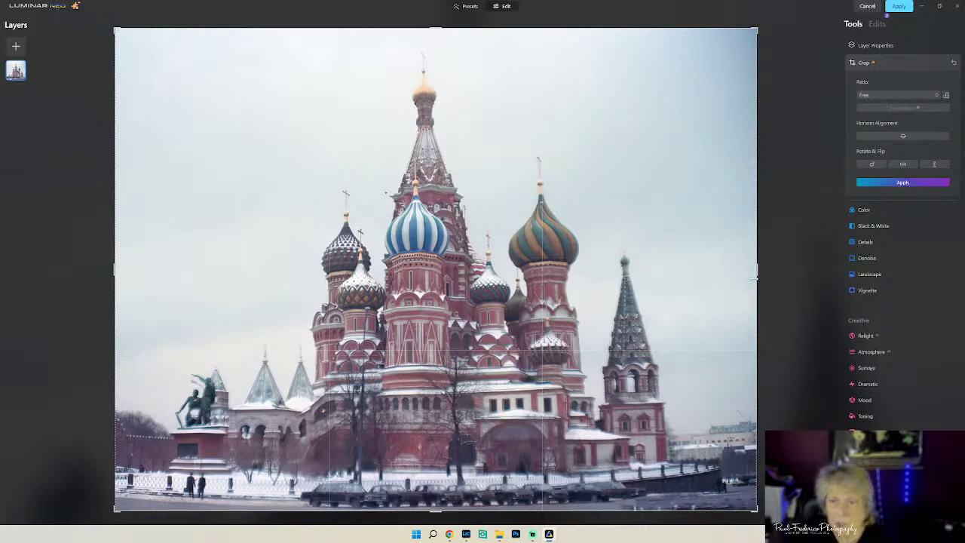
{"action": "left_click_drag", "start_coordinate": [752, 277], "coordinate": [717, 280]}
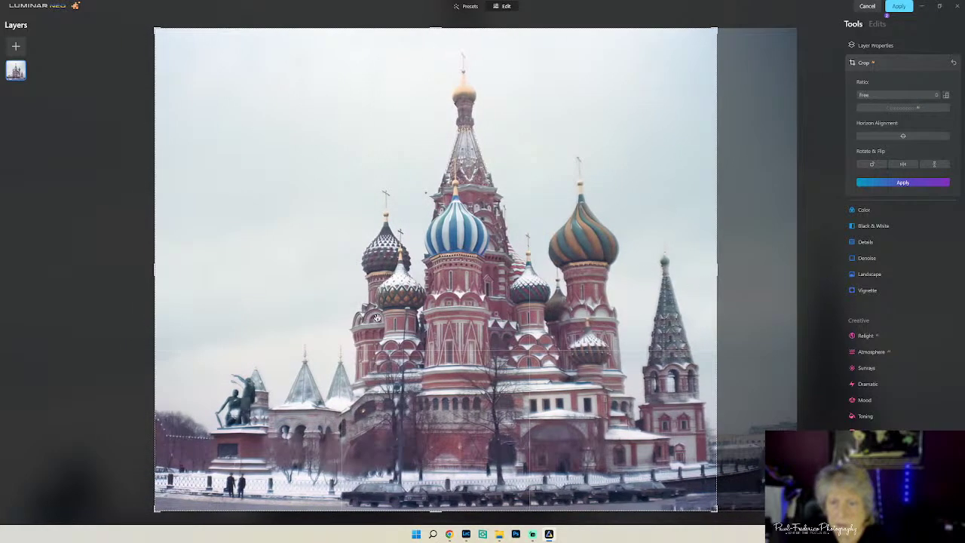
{"action": "left_click_drag", "start_coordinate": [149, 306], "coordinate": [229, 315]}
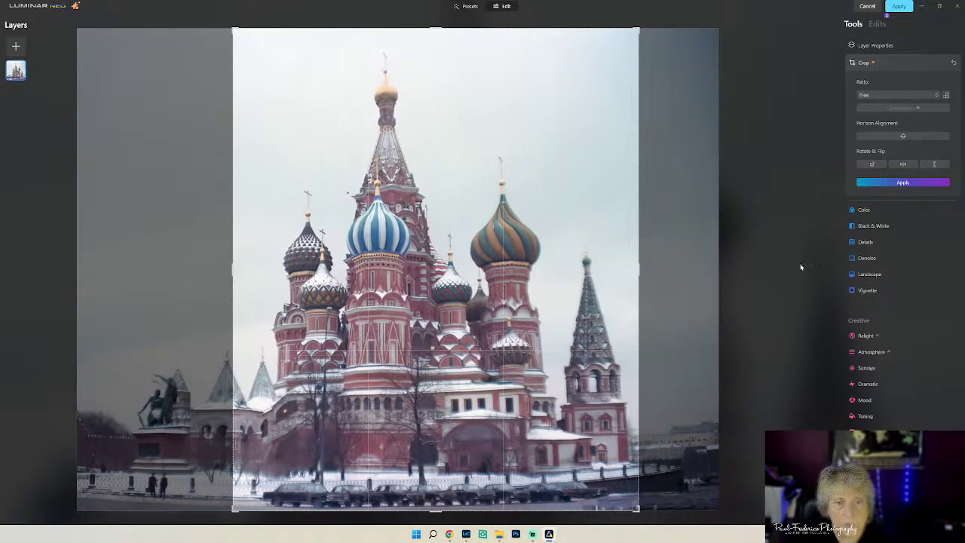
{"action": "left_click", "coordinate": [885, 185]}
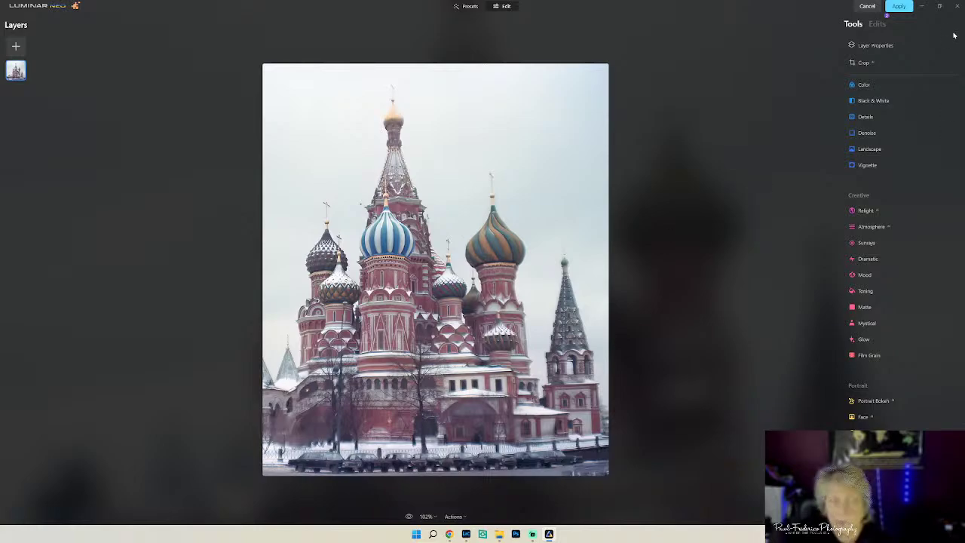
- Try a Free-ratio crop, pulling the right and left edges in around the cathedral
{"action": "left_click", "coordinate": [864, 62]}
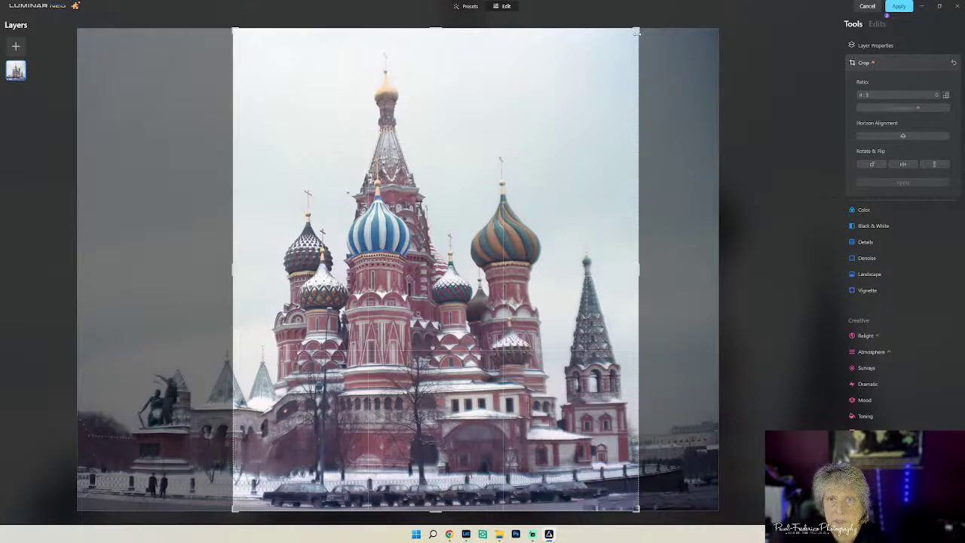
{"action": "left_click", "coordinate": [904, 94]}
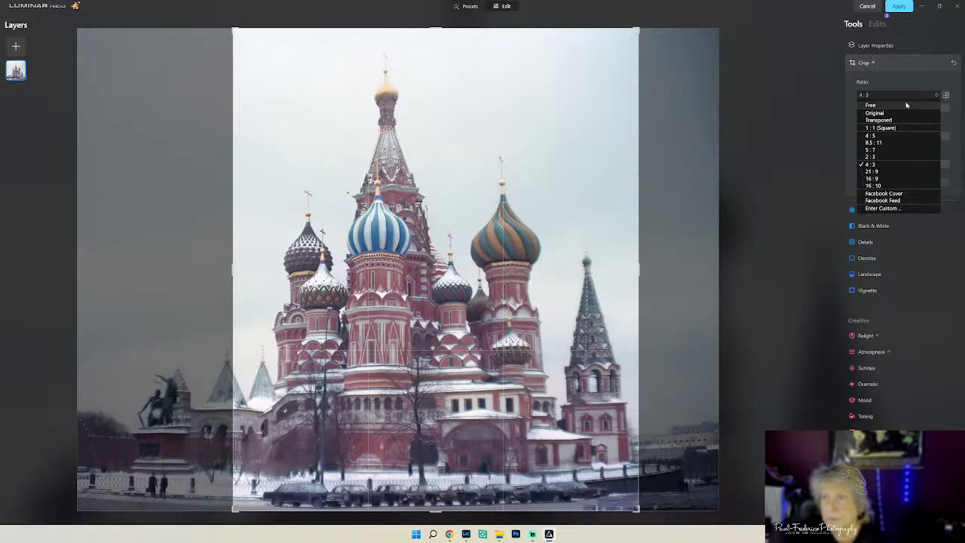
{"action": "left_click", "coordinate": [906, 105]}
{"action": "left_click_drag", "start_coordinate": [638, 270], "coordinate": [601, 276]}
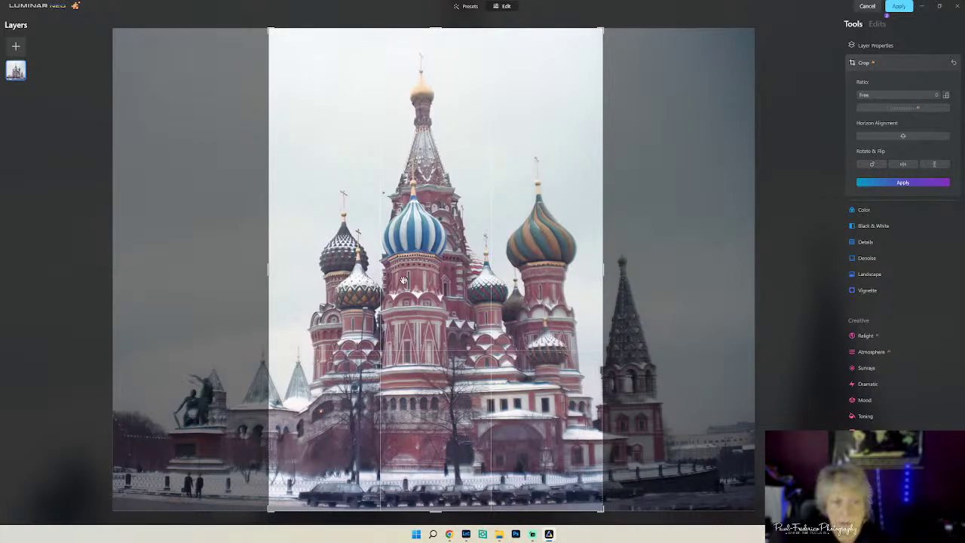
{"action": "left_click_drag", "start_coordinate": [264, 279], "coordinate": [274, 279]}
{"action": "left_click_drag", "start_coordinate": [597, 274], "coordinate": [603, 274]}
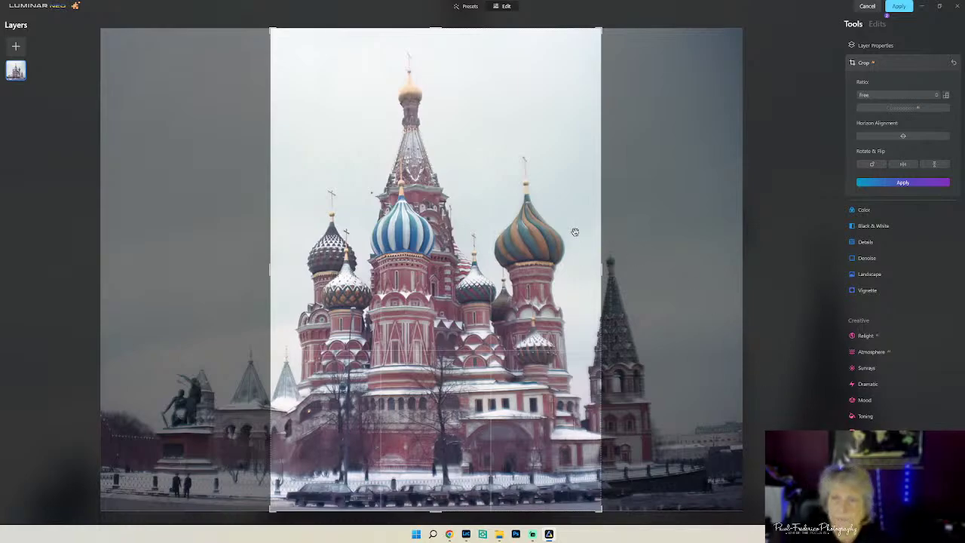
- Reset the crop, redo it at Free ratio trimming the right side and left statue, and apply
{"action": "left_click", "coordinate": [954, 64]}
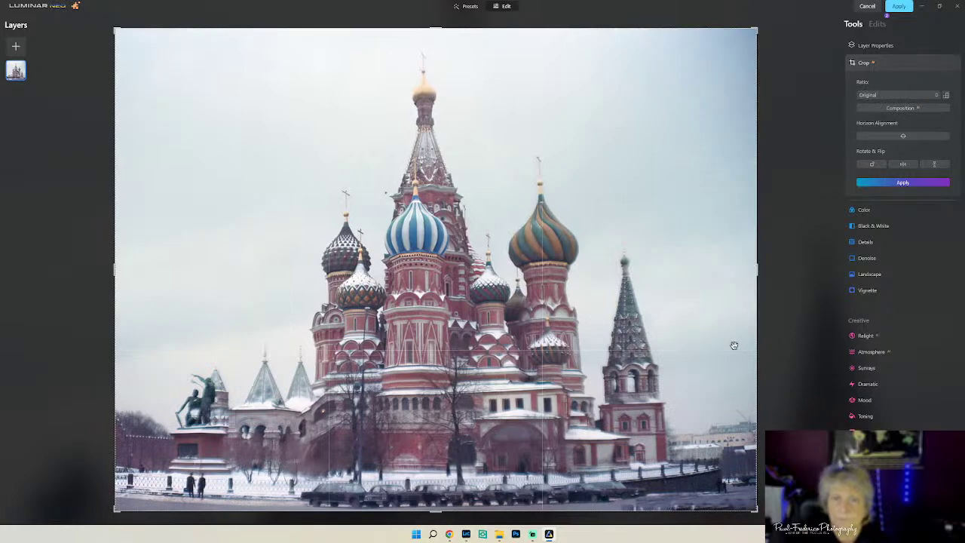
{"action": "left_click", "coordinate": [903, 94]}
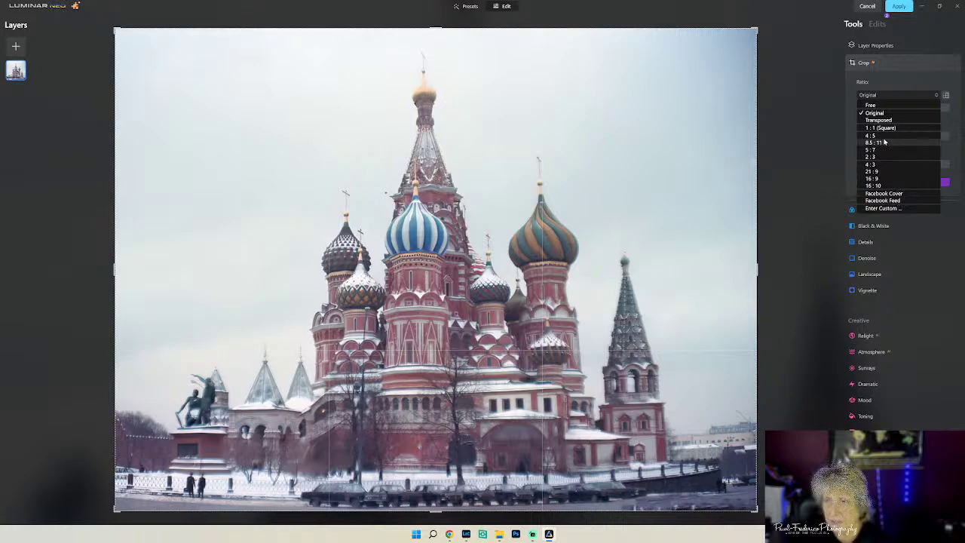
{"action": "left_click", "coordinate": [874, 105]}
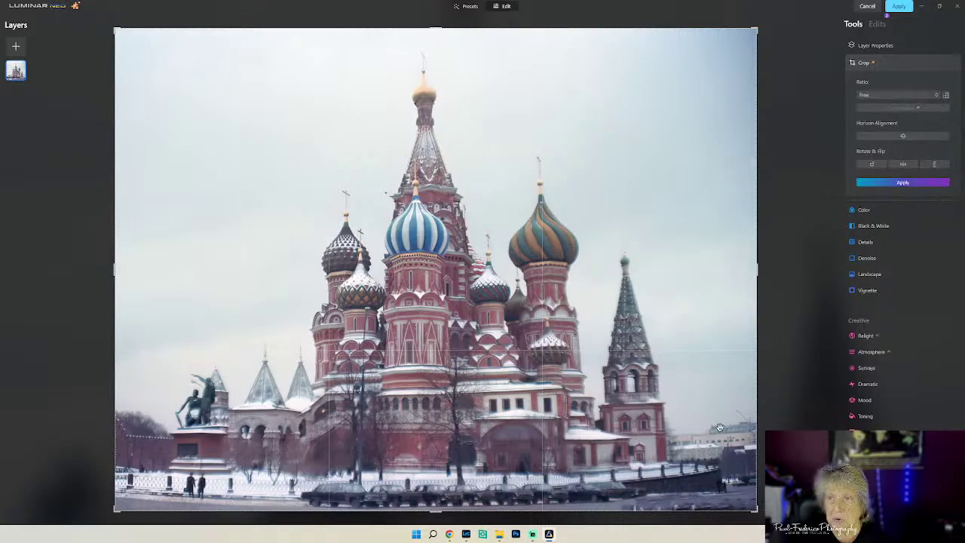
{"action": "left_click_drag", "start_coordinate": [755, 279], "coordinate": [715, 275]}
{"action": "left_click_drag", "start_coordinate": [157, 299], "coordinate": [244, 309]}
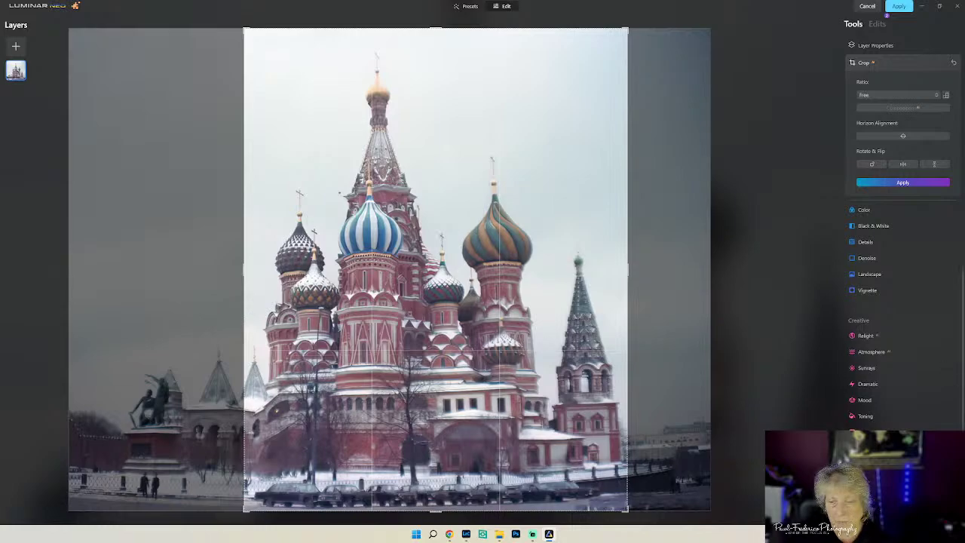
{"action": "left_click", "coordinate": [889, 182]}
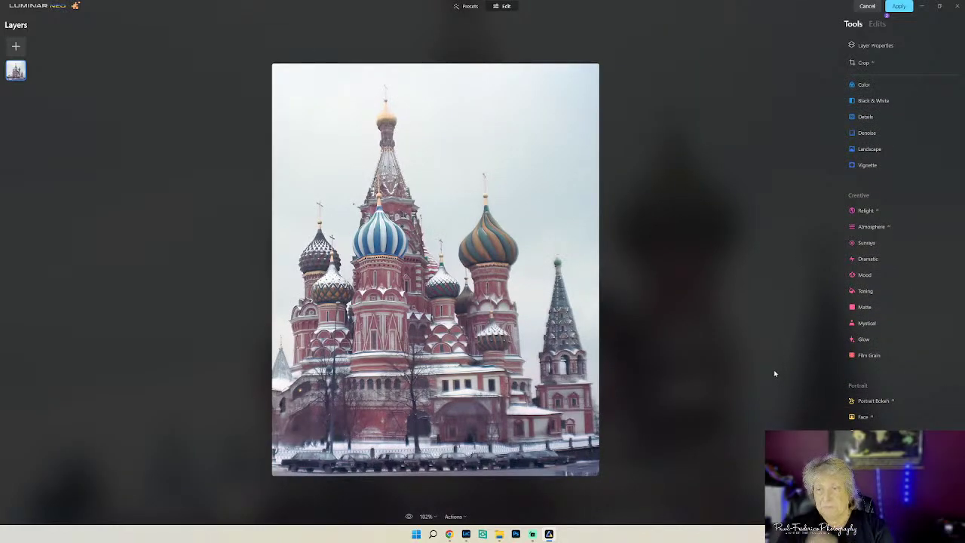
{"action": "left_click", "coordinate": [865, 133]}
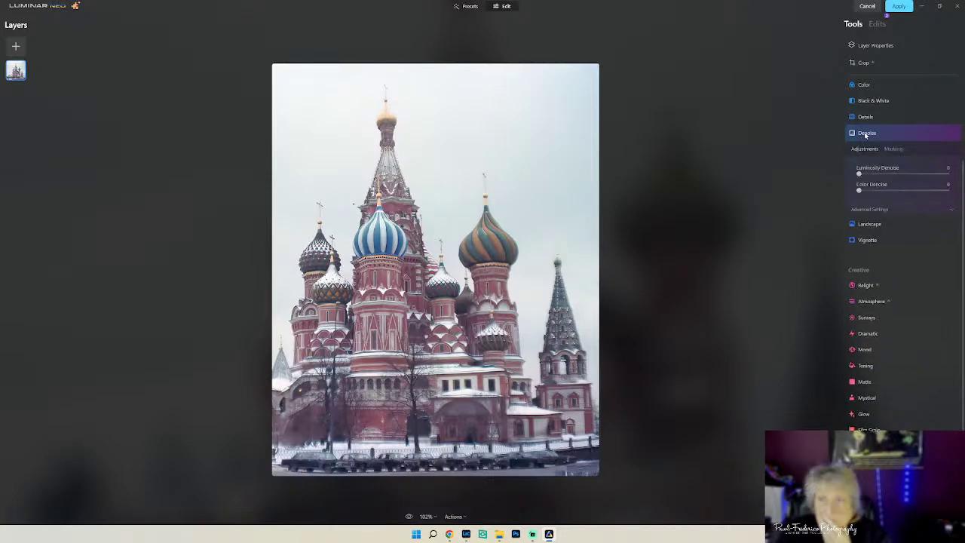
{"action": "left_click", "coordinate": [906, 210]}
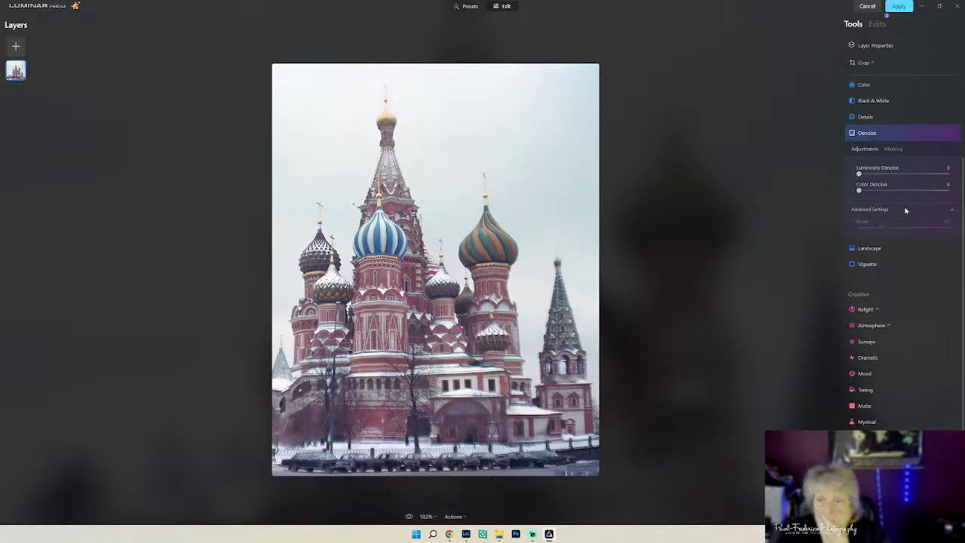
{"action": "left_click_drag", "start_coordinate": [858, 174], "coordinate": [883, 175]}
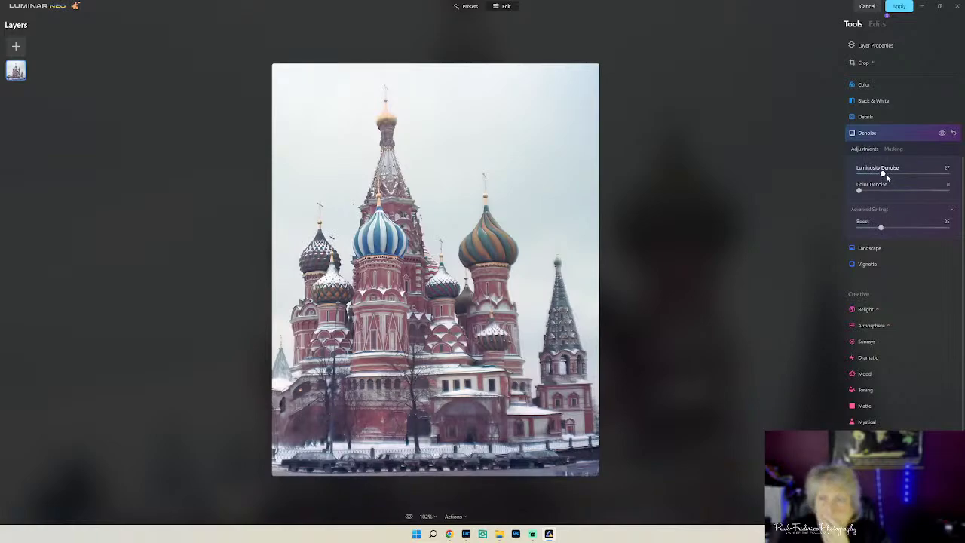
{"action": "left_click_drag", "start_coordinate": [886, 175], "coordinate": [862, 175]}
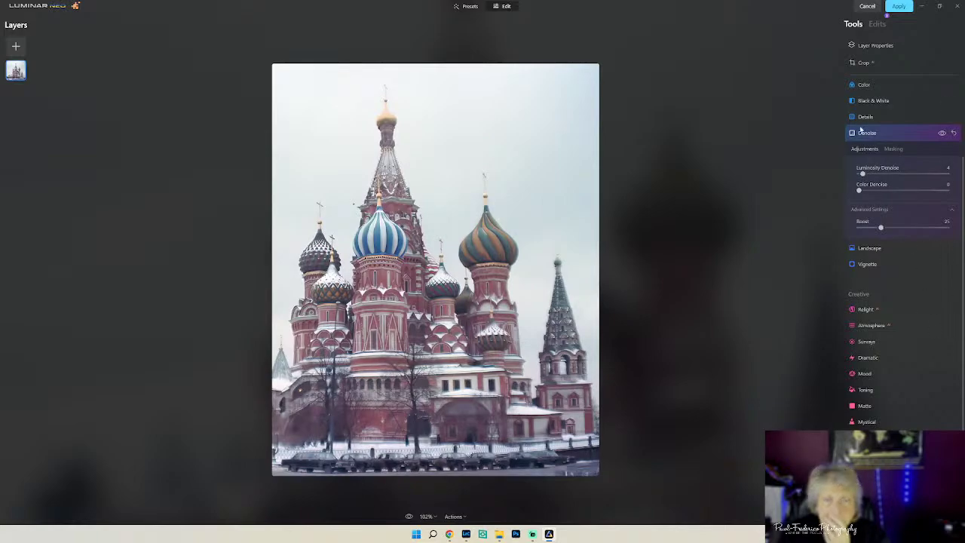
{"action": "left_click_drag", "start_coordinate": [862, 175], "coordinate": [858, 175]}
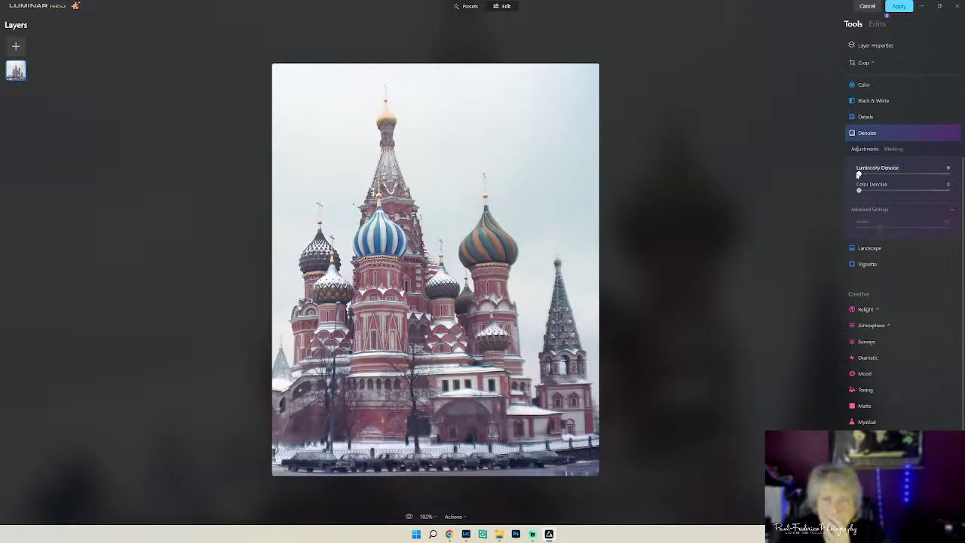
{"action": "left_click", "coordinate": [923, 134]}
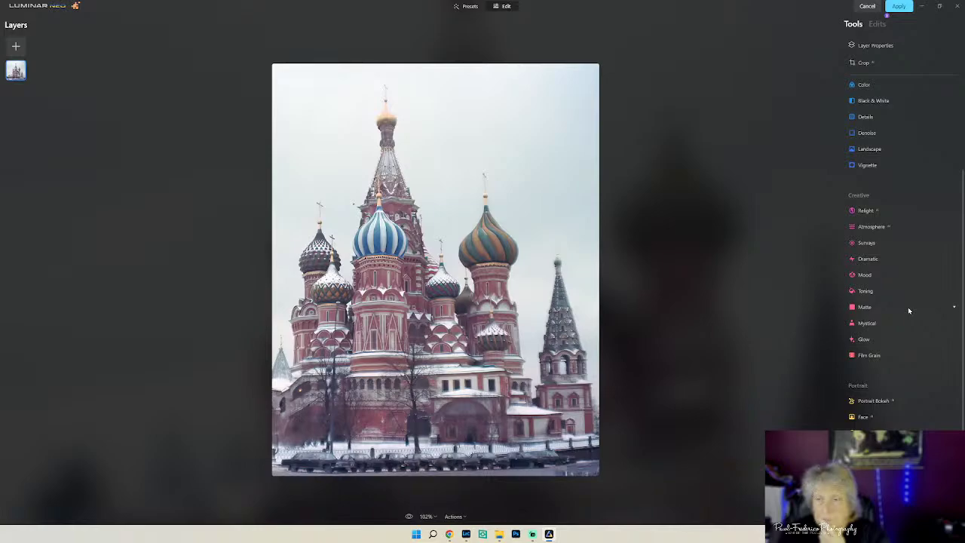
- Try a Mist atmosphere at Amount 54, then reset it to 0 and collapse Atmosphere
{"action": "left_click", "coordinate": [881, 261]}
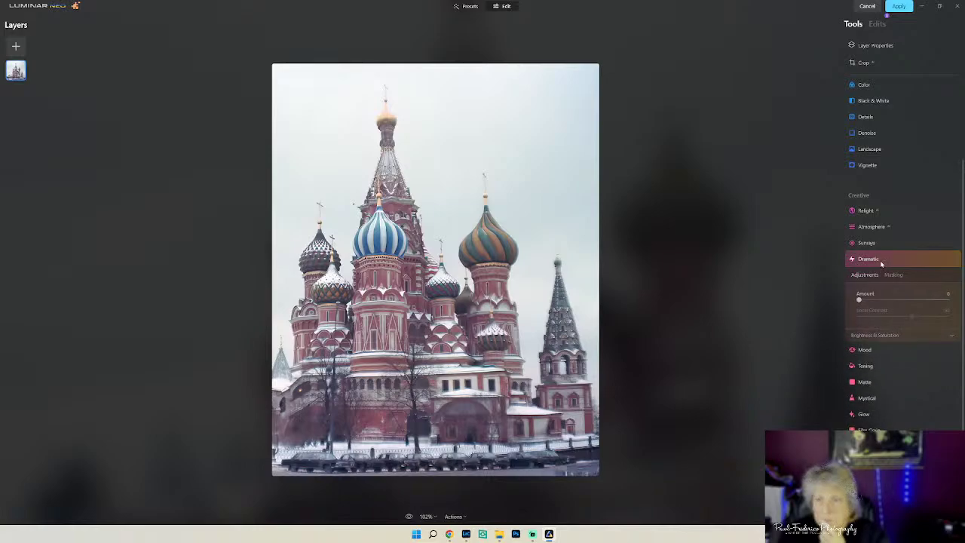
{"action": "left_click", "coordinate": [880, 260]}
{"action": "left_click", "coordinate": [876, 227]}
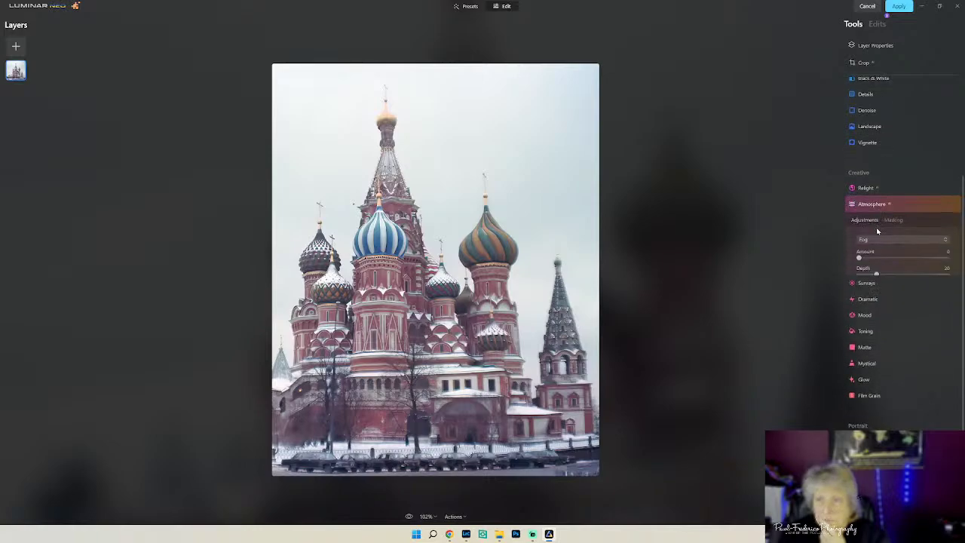
{"action": "left_click", "coordinate": [877, 226]}
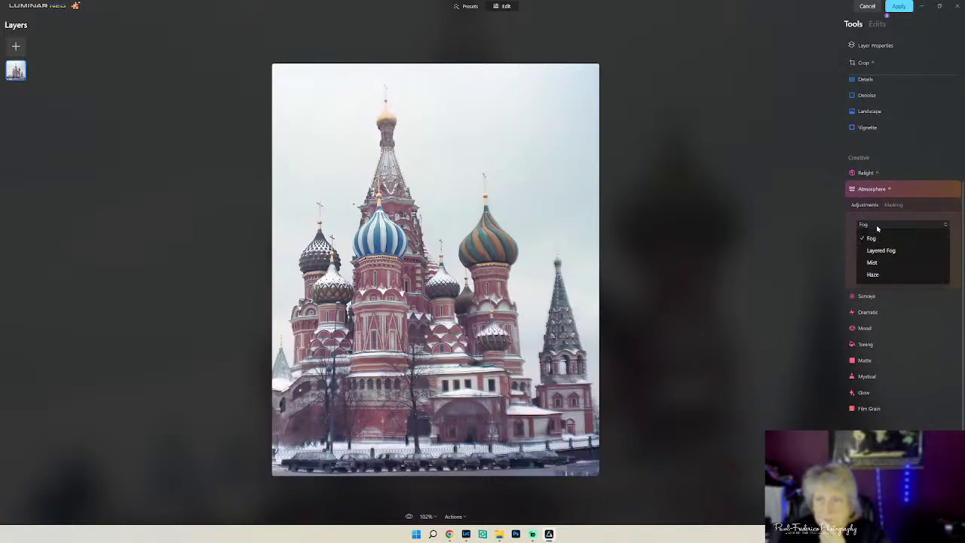
{"action": "left_click", "coordinate": [873, 263]}
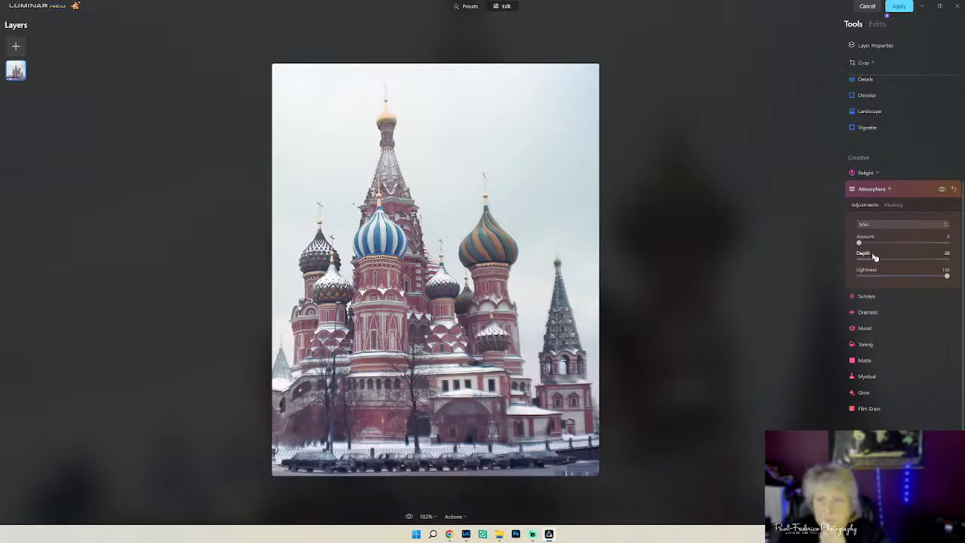
{"action": "left_click_drag", "start_coordinate": [863, 242], "coordinate": [908, 258]}
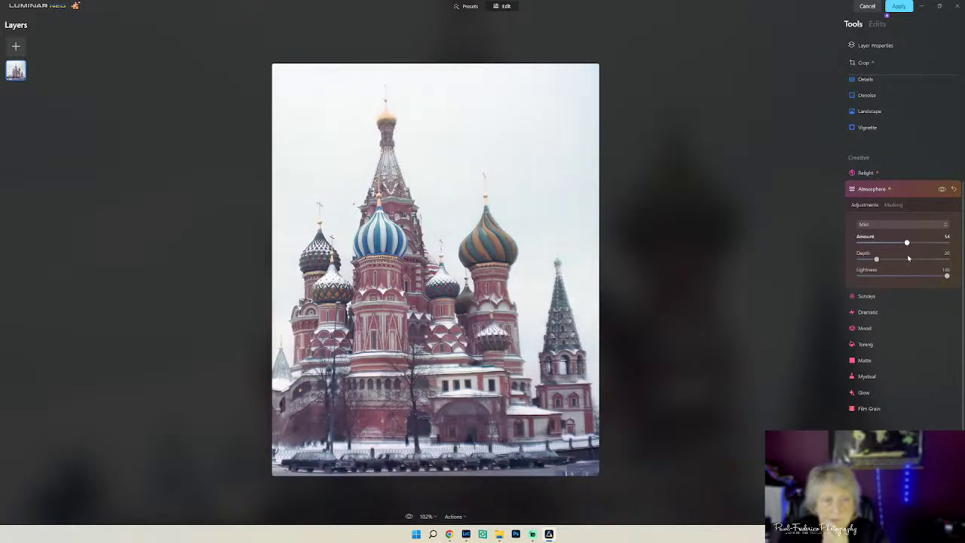
{"action": "double_click", "coordinate": [907, 242]}
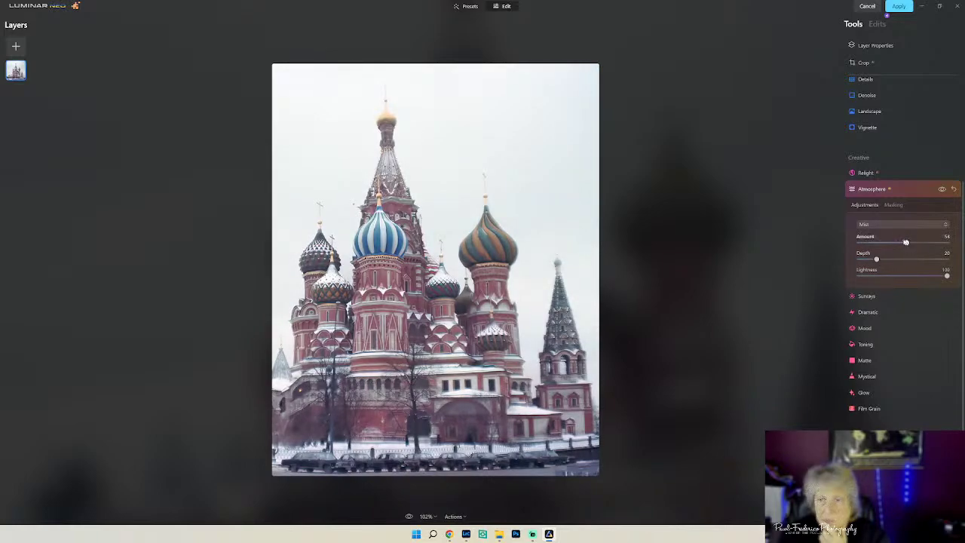
{"action": "left_click", "coordinate": [949, 189]}
- Set Relight's Brightness Near to about 21 to brighten the foreground, then expand the Erase tool
{"action": "left_click", "coordinate": [898, 175]}
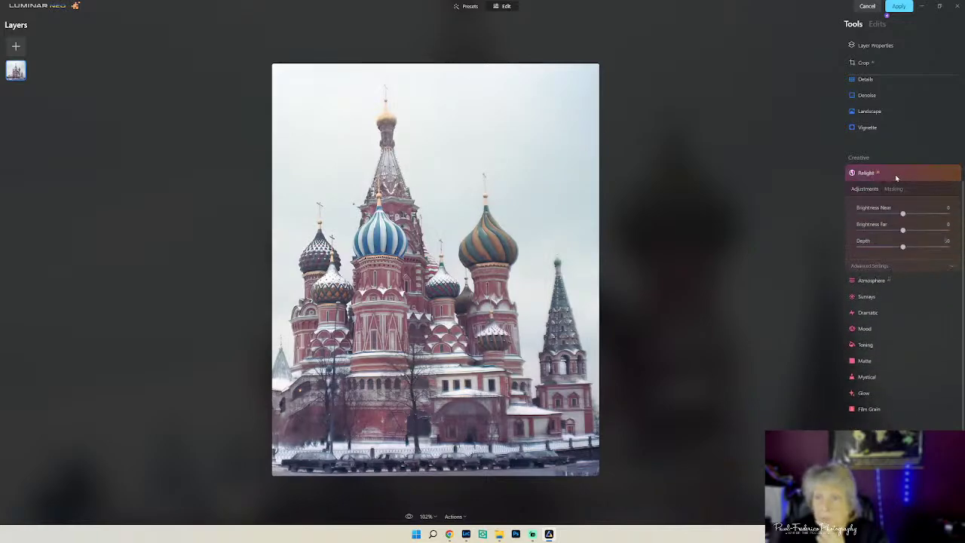
{"action": "left_click_drag", "start_coordinate": [902, 214], "coordinate": [913, 214]}
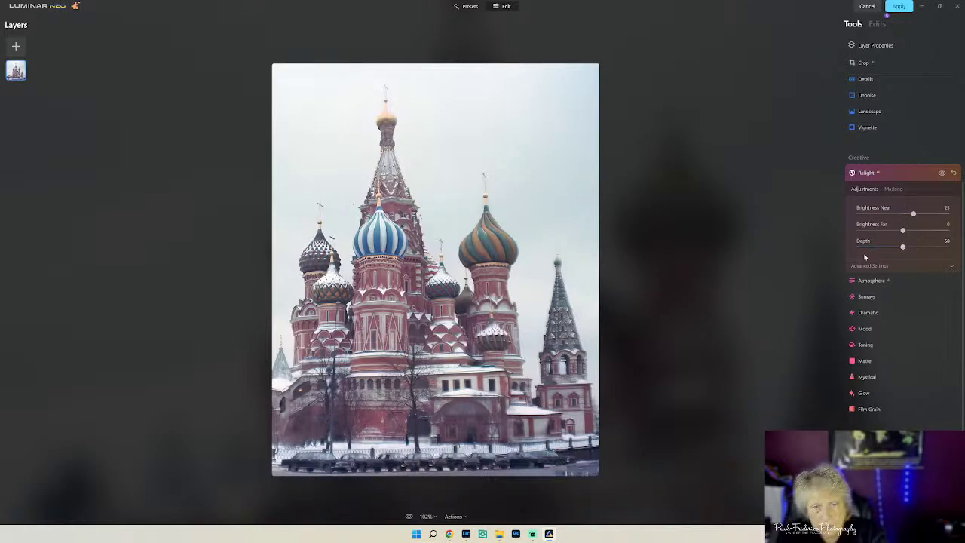
{"action": "scroll", "coordinate": [882, 134], "scroll_direction": "up", "scroll_amount": 1}
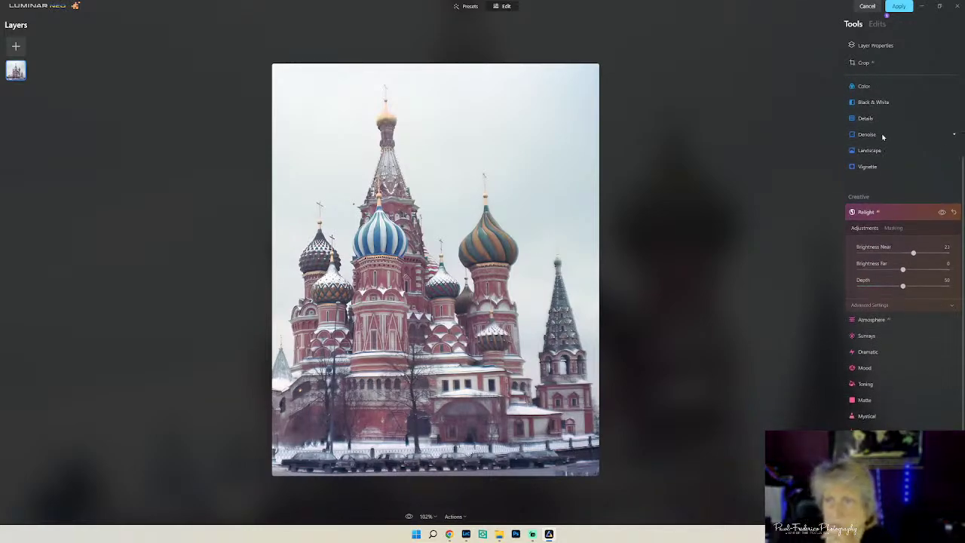
{"action": "left_click", "coordinate": [926, 126]}
{"action": "scroll", "coordinate": [925, 128], "scroll_direction": "up", "scroll_amount": 2}
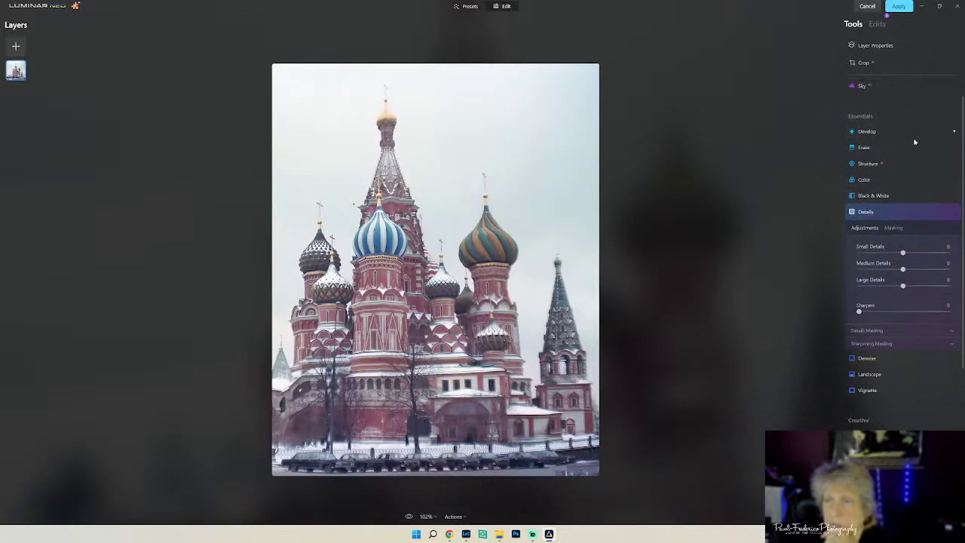
{"action": "left_click", "coordinate": [887, 151]}
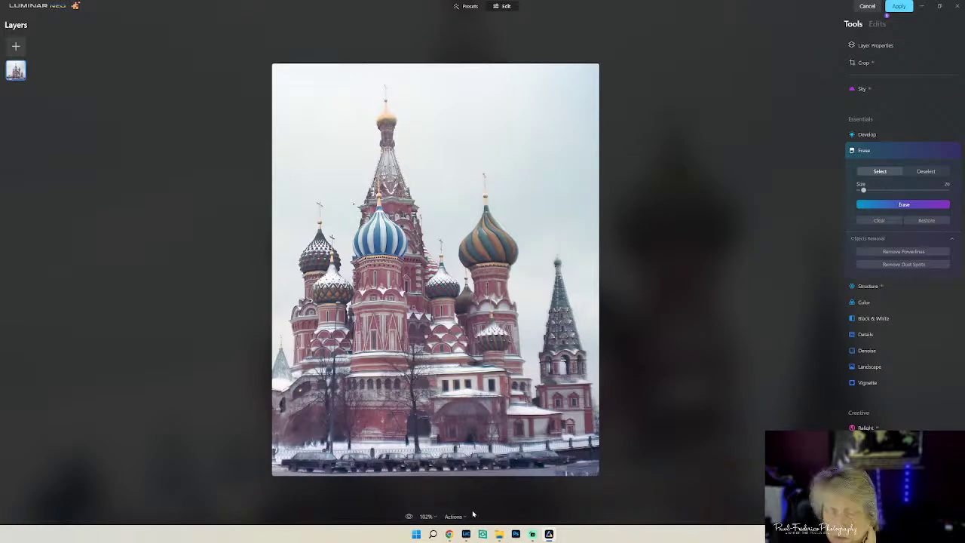
- Zoom the photo to 200% and erase the wire crossing the cathedral
{"action": "left_click", "coordinate": [440, 517]}
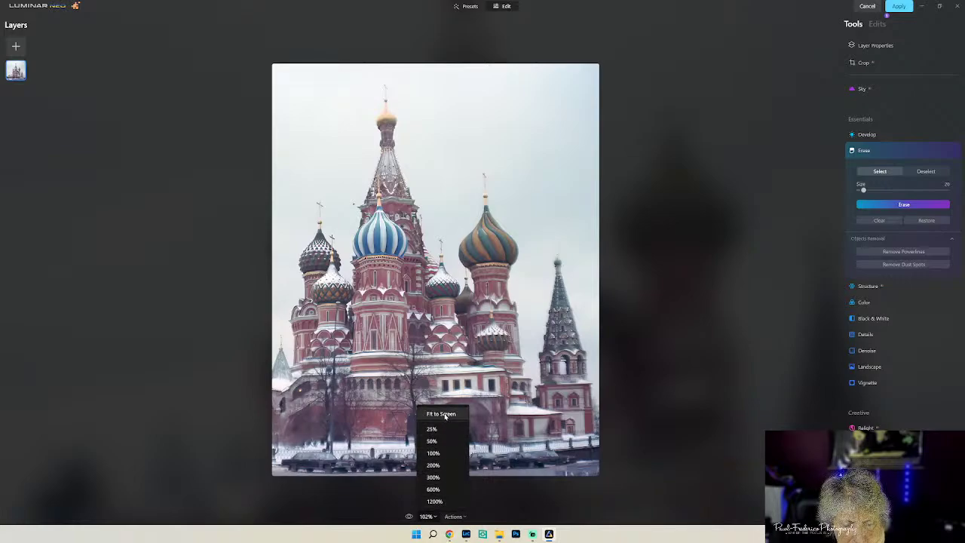
{"action": "left_click", "coordinate": [433, 465]}
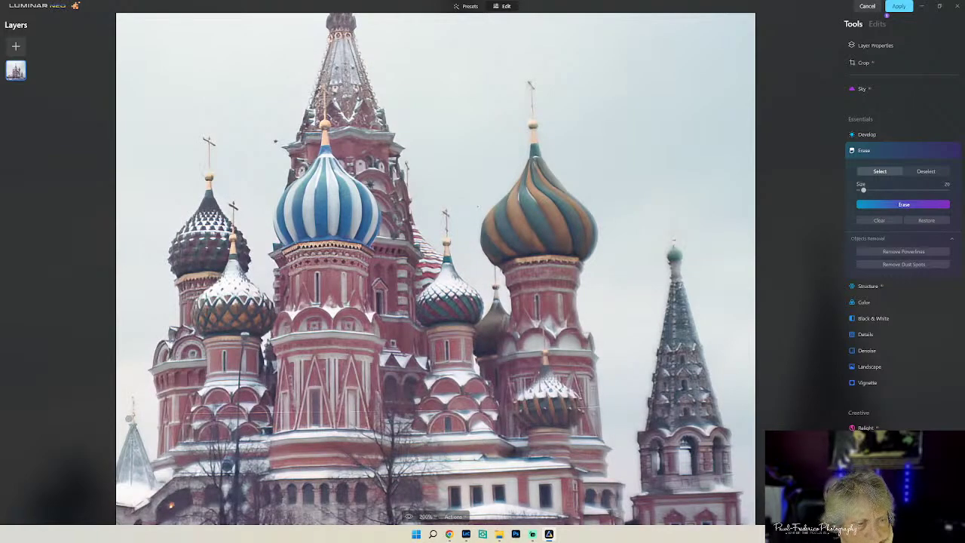
{"action": "left_click_drag", "start_coordinate": [141, 414], "coordinate": [645, 407]}
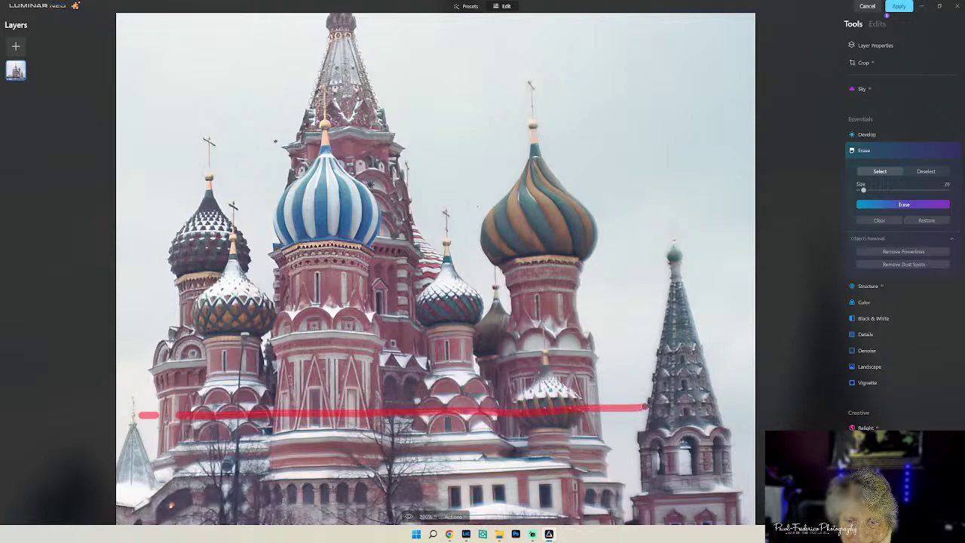
{"action": "left_click", "coordinate": [897, 207]}
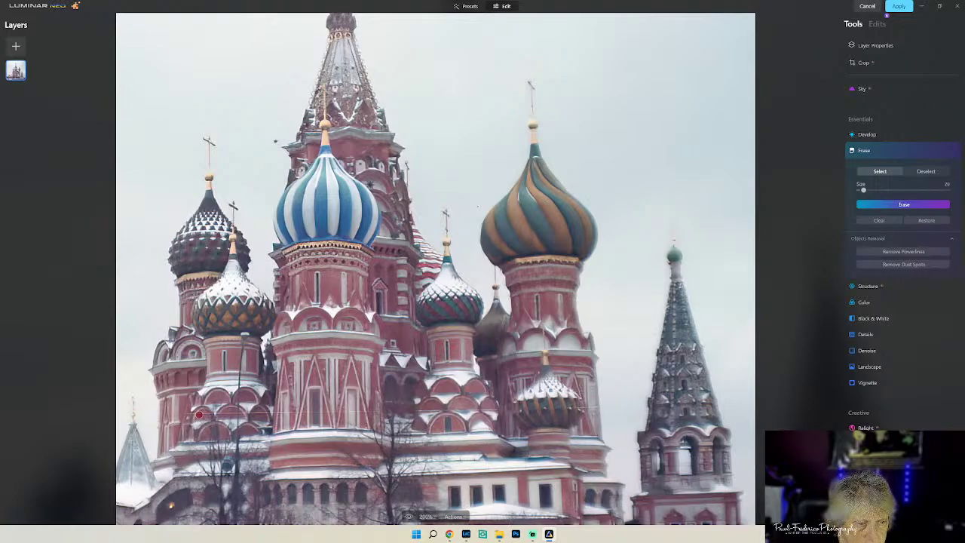
- Mark and erase the leftover wire remnants across the left tower's lower arches
{"action": "left_click_drag", "start_coordinate": [199, 415], "coordinate": [264, 415]}
{"action": "left_click_drag", "start_coordinate": [187, 415], "coordinate": [178, 415]}
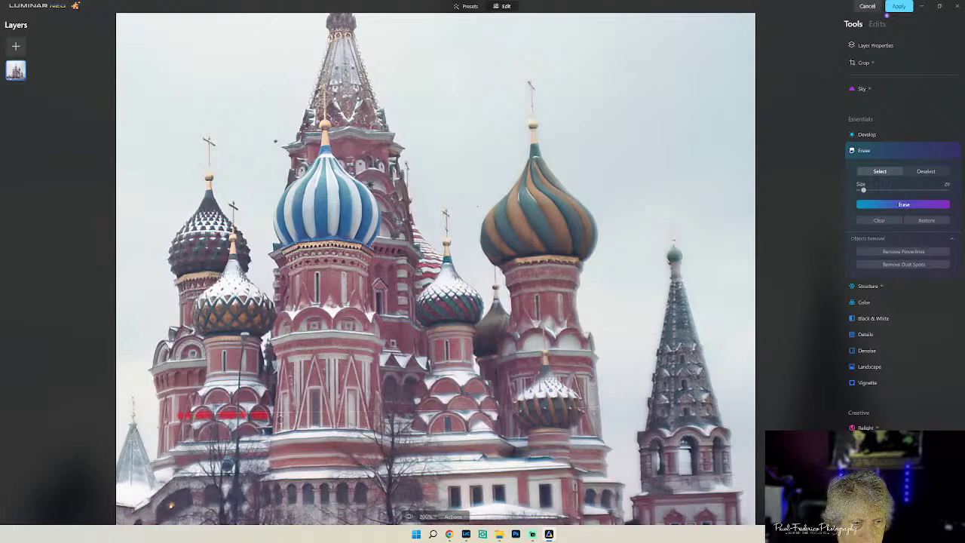
{"action": "left_click_drag", "start_coordinate": [269, 415], "coordinate": [273, 415]}
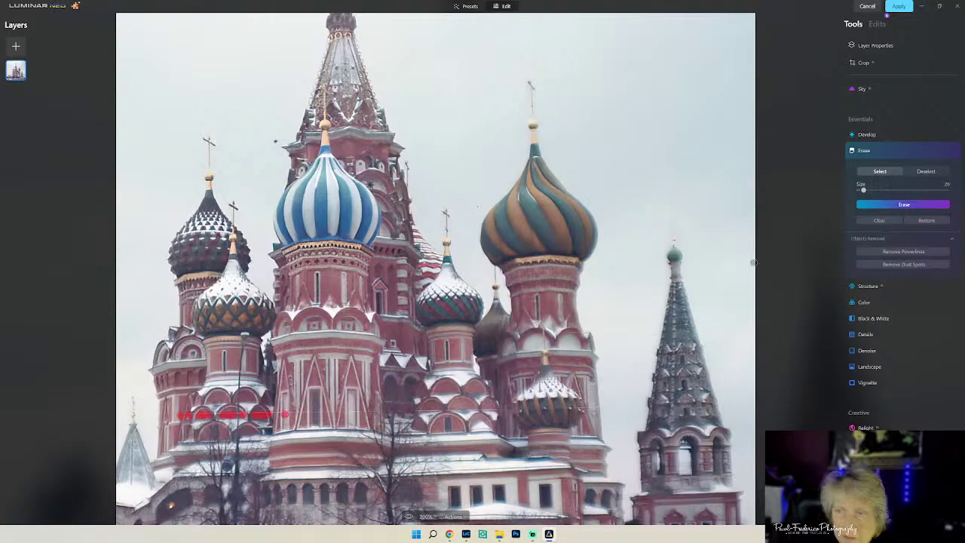
{"action": "left_click", "coordinate": [895, 205]}
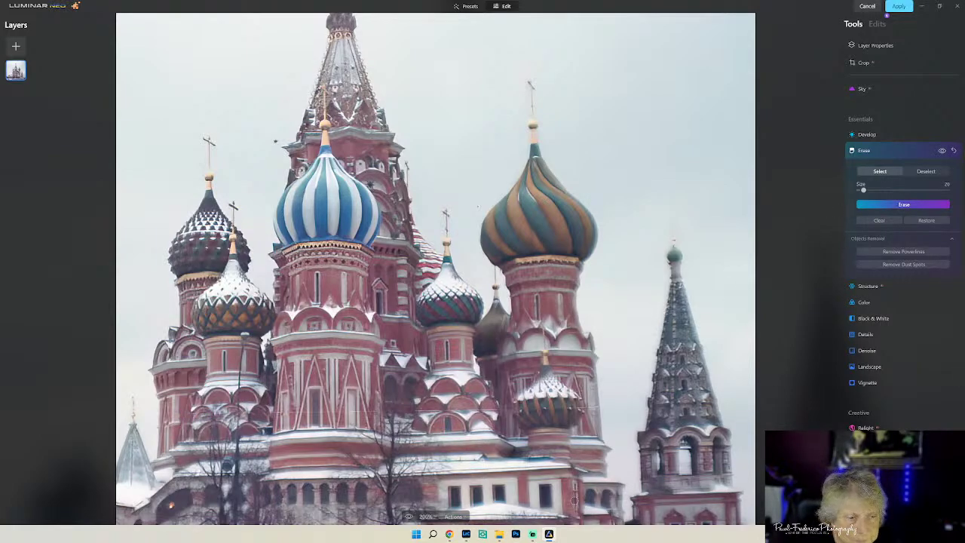
{"action": "mouse_move", "coordinate": [492, 537]}
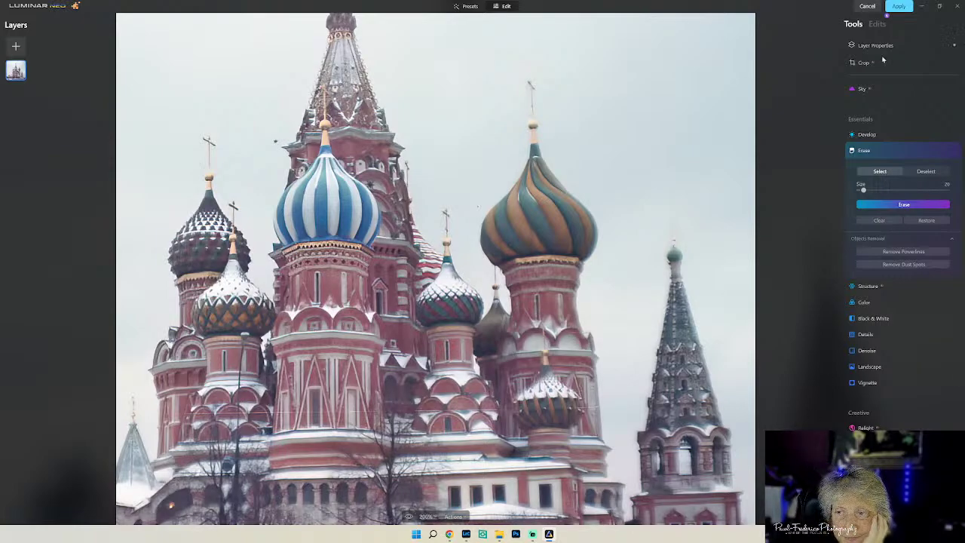
- Shrink the Erase brush and remove several small spots on the lower facade
{"action": "left_click_drag", "start_coordinate": [863, 189], "coordinate": [860, 190]}
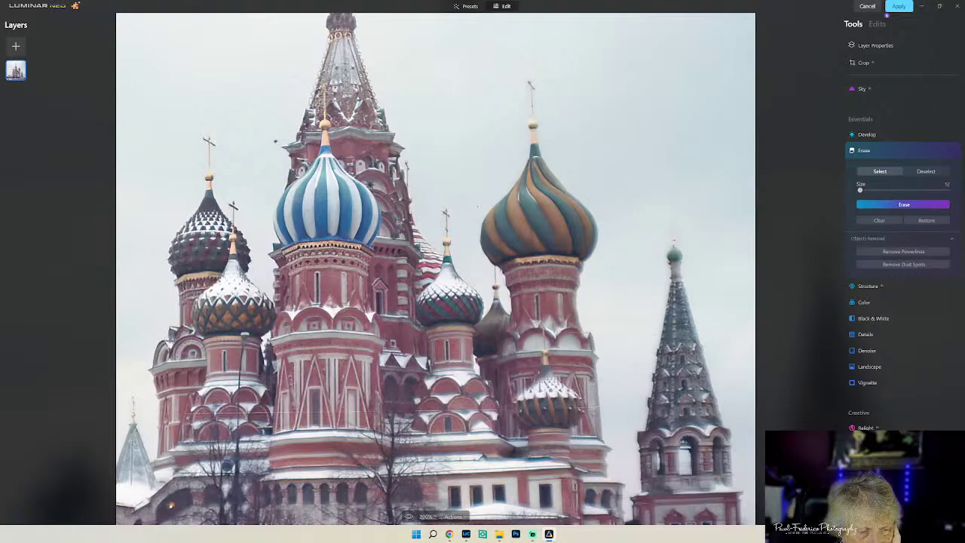
{"action": "left_click_drag", "start_coordinate": [222, 413], "coordinate": [234, 412]}
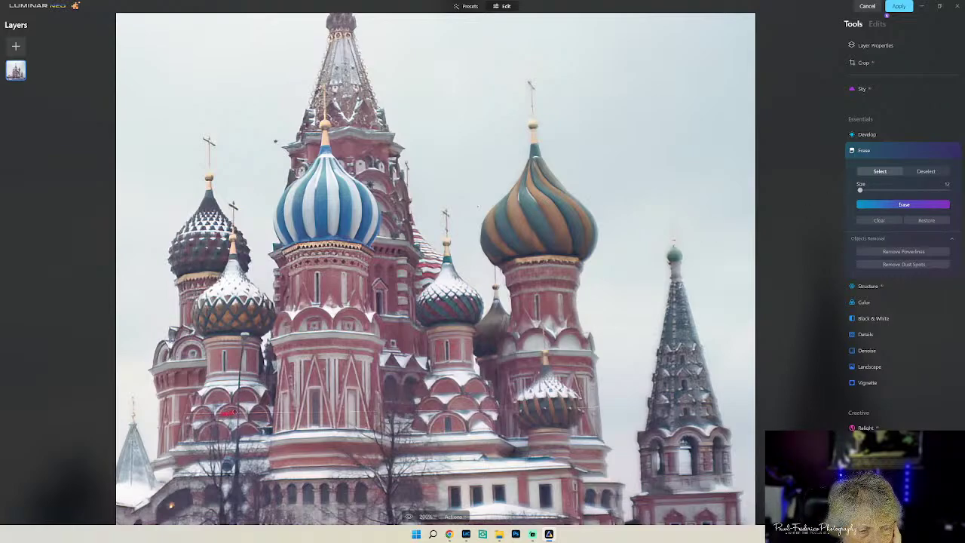
{"action": "left_click", "coordinate": [901, 204]}
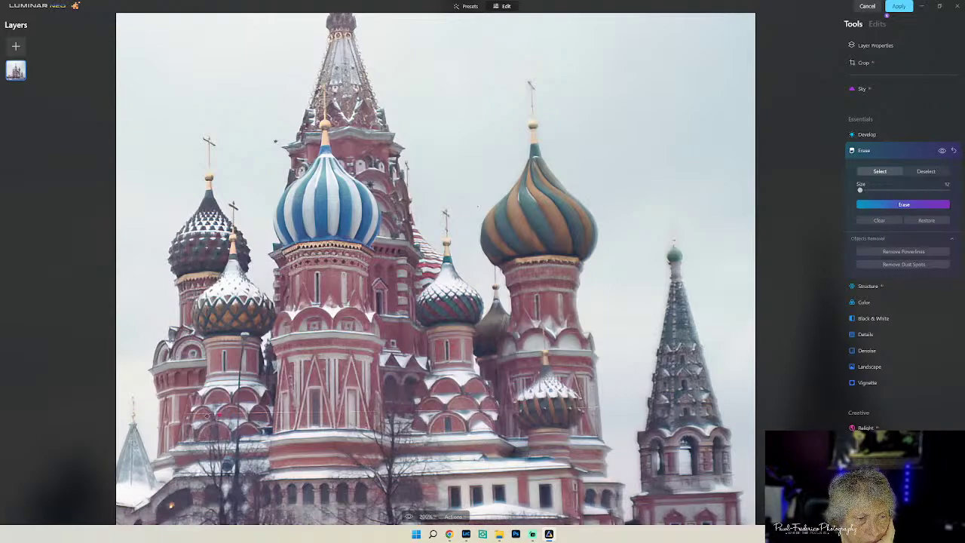
{"action": "left_click_drag", "start_coordinate": [205, 415], "coordinate": [197, 414]}
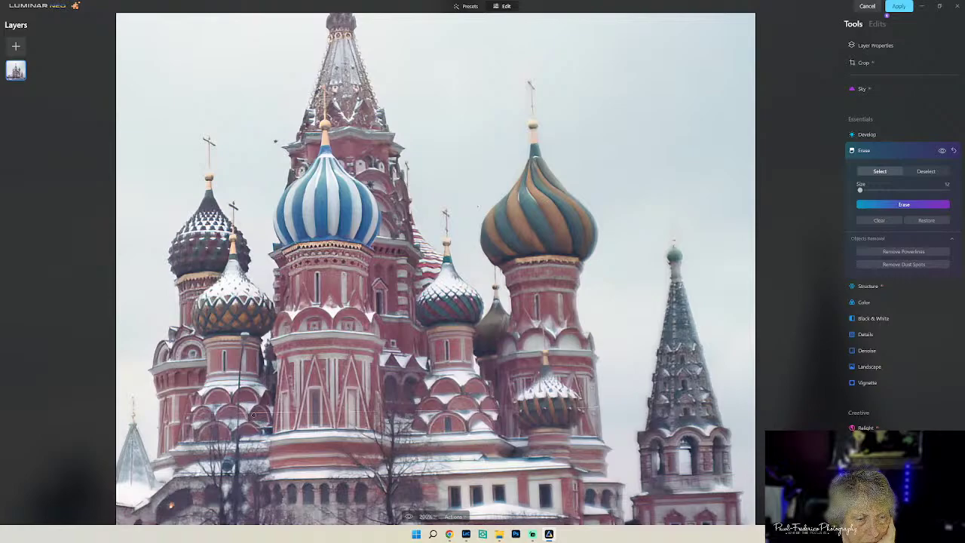
{"action": "left_click_drag", "start_coordinate": [253, 414], "coordinate": [260, 412]}
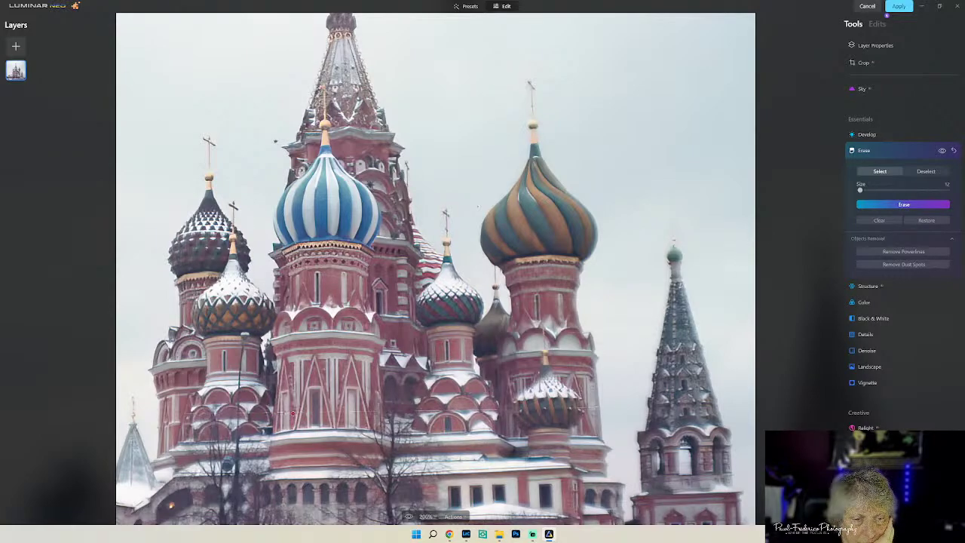
{"action": "left_click", "coordinate": [903, 204]}
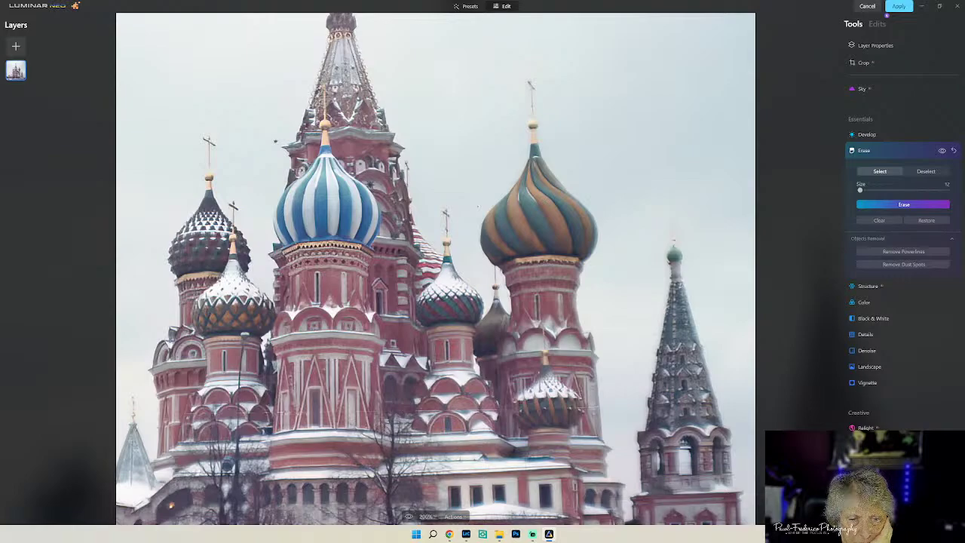
- Mark and erase the spots beside and right of the bare tree
{"action": "left_click", "coordinate": [398, 412]}
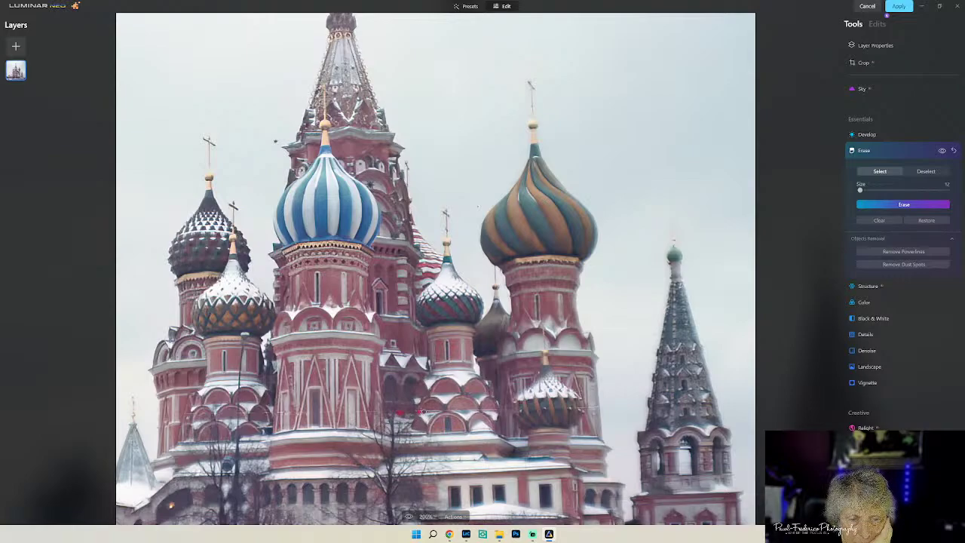
{"action": "left_click_drag", "start_coordinate": [422, 411], "coordinate": [440, 411]}
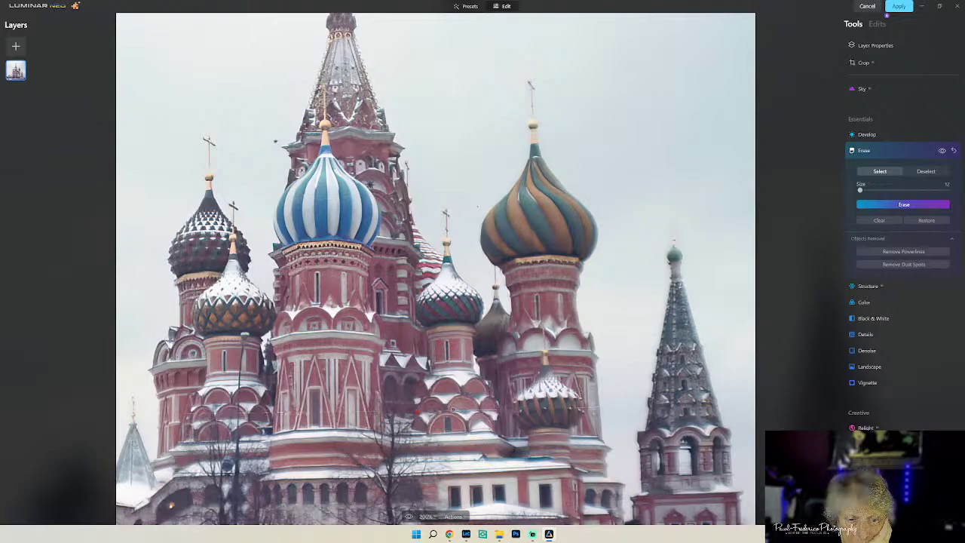
{"action": "left_click_drag", "start_coordinate": [452, 410], "coordinate": [469, 411]}
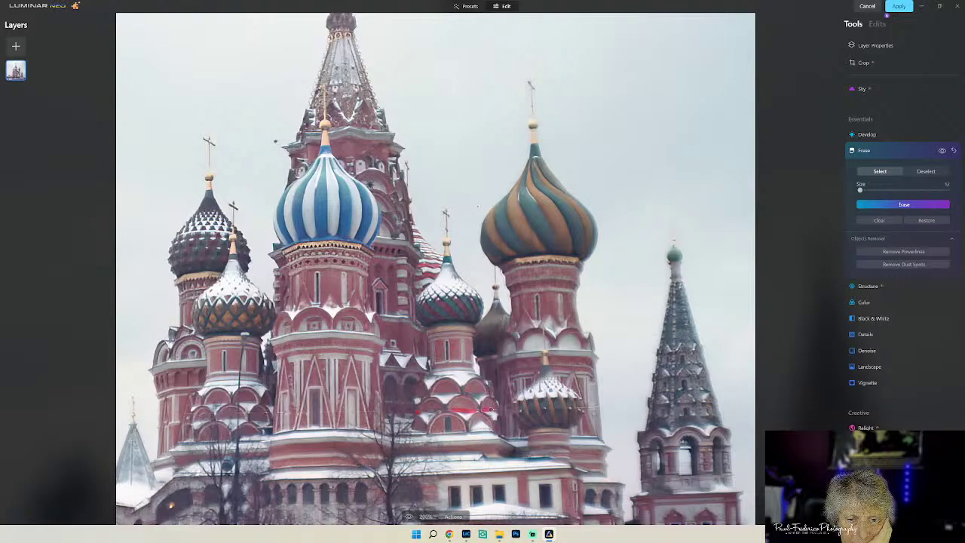
{"action": "left_click", "coordinate": [903, 205]}
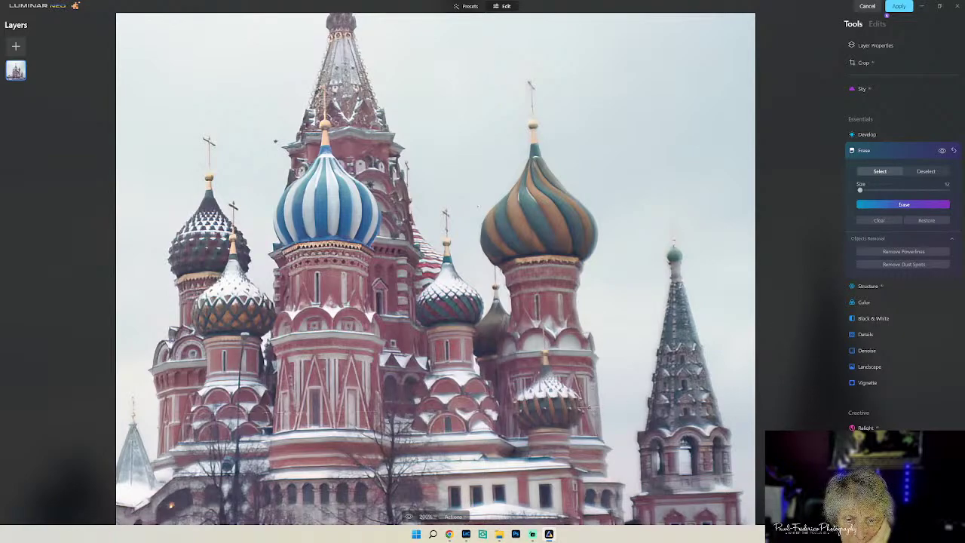
- Erase the spot beside the small dome and the remaining lower-facade blemishes
{"action": "left_click_drag", "start_coordinate": [589, 407], "coordinate": [630, 406]}
{"action": "left_click", "coordinate": [899, 205]}
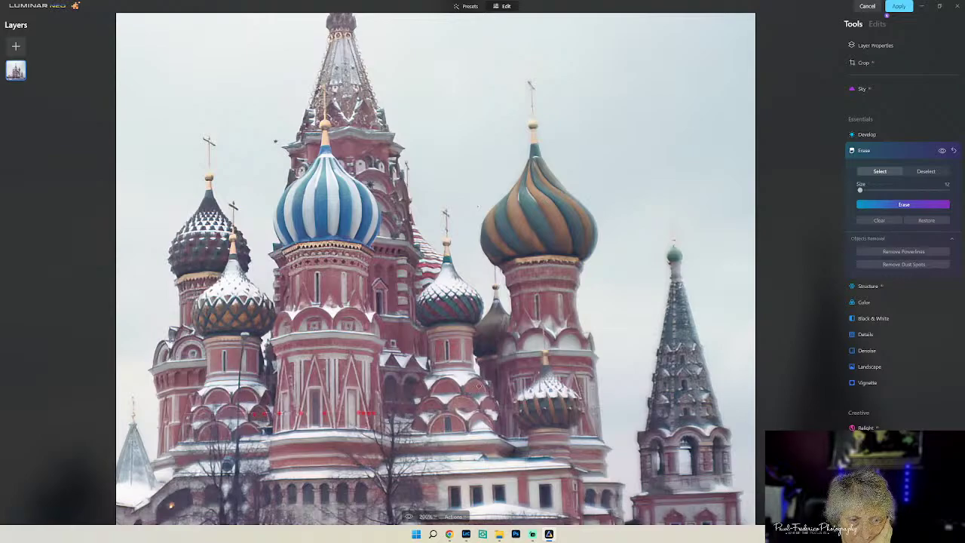
{"action": "left_click", "coordinate": [904, 204]}
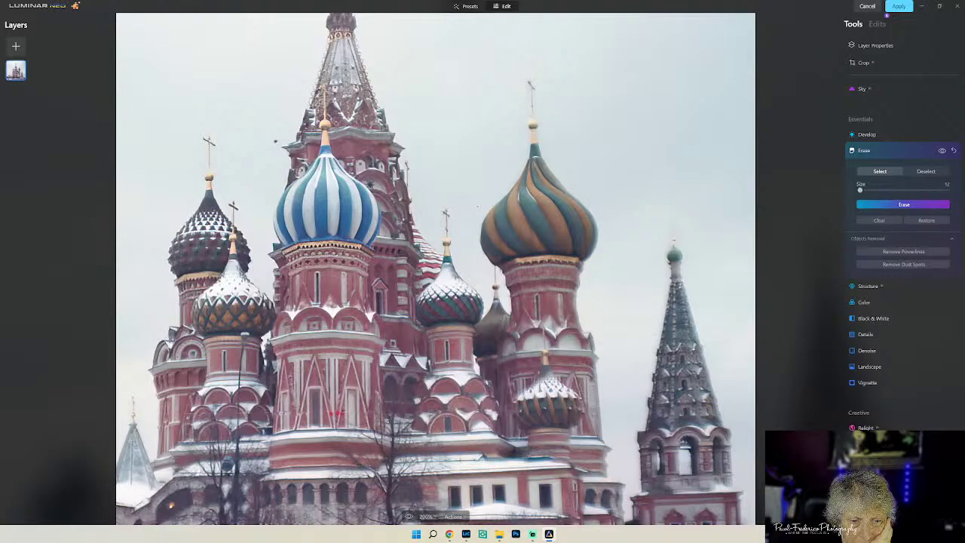
{"action": "left_click", "coordinate": [923, 205]}
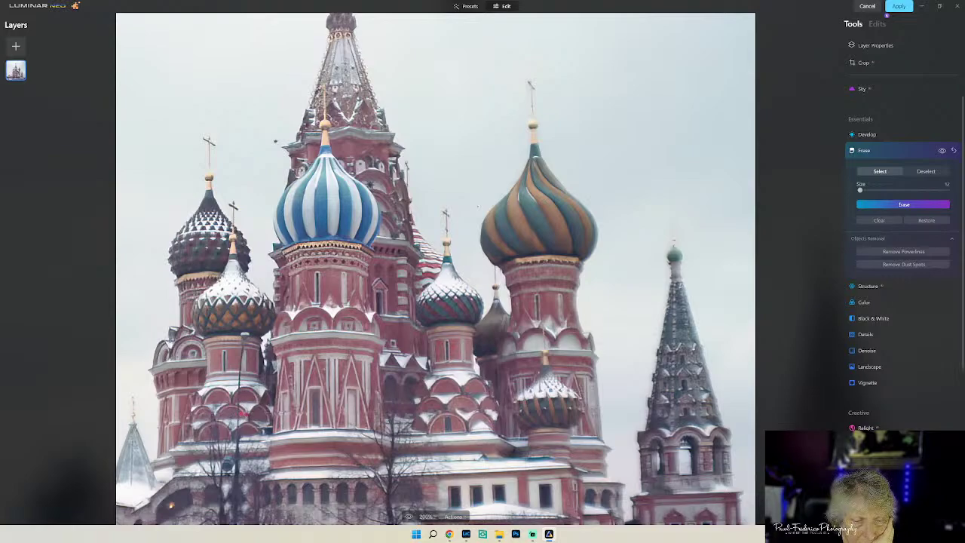
{"action": "left_click", "coordinate": [867, 210]}
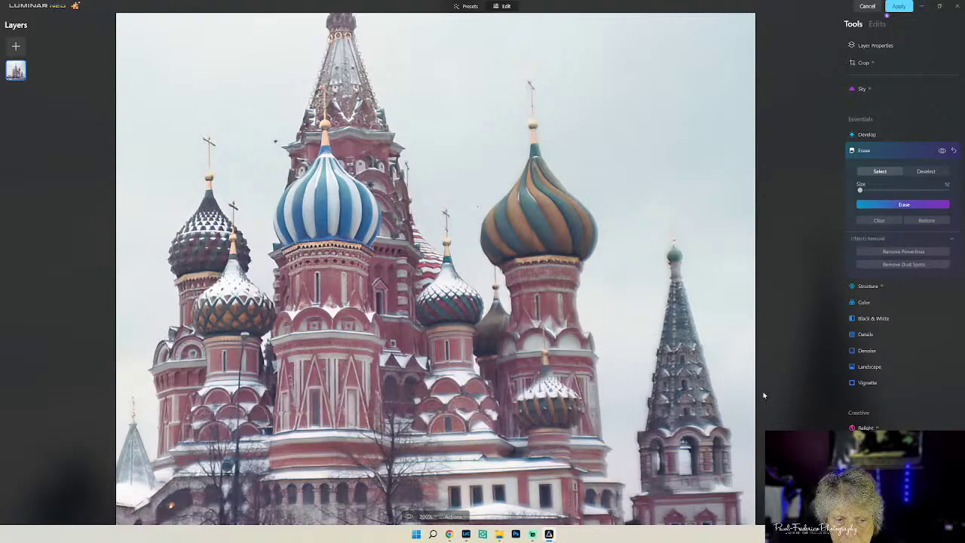
{"action": "left_click", "coordinate": [427, 517]}
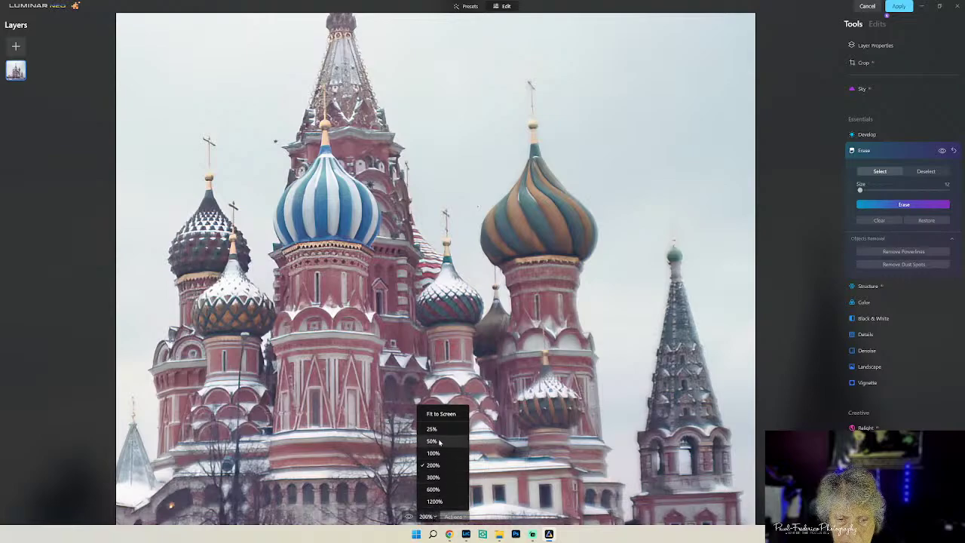
- Fit the photo to screen and raise the Details tool's Sharpen to 46
{"action": "left_click", "coordinate": [442, 414]}
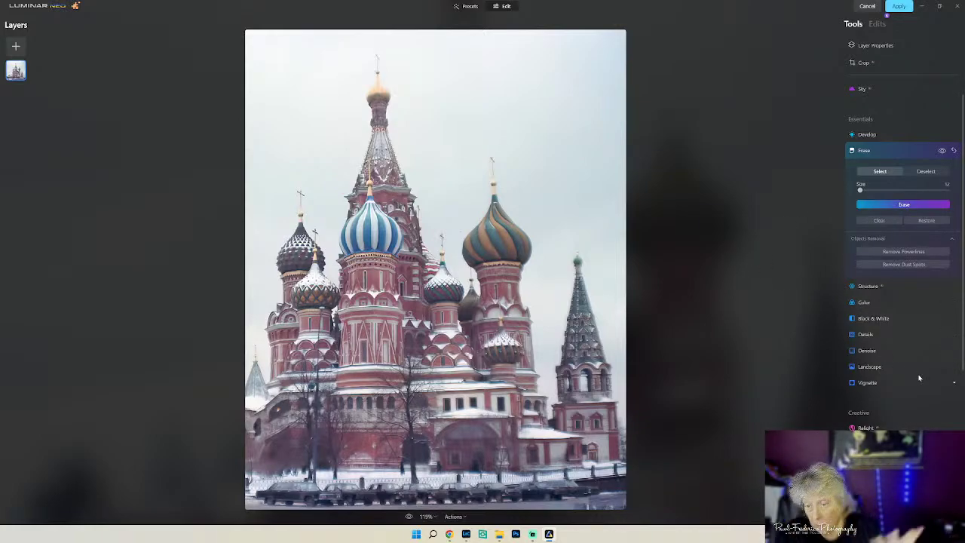
{"action": "left_click", "coordinate": [864, 335]}
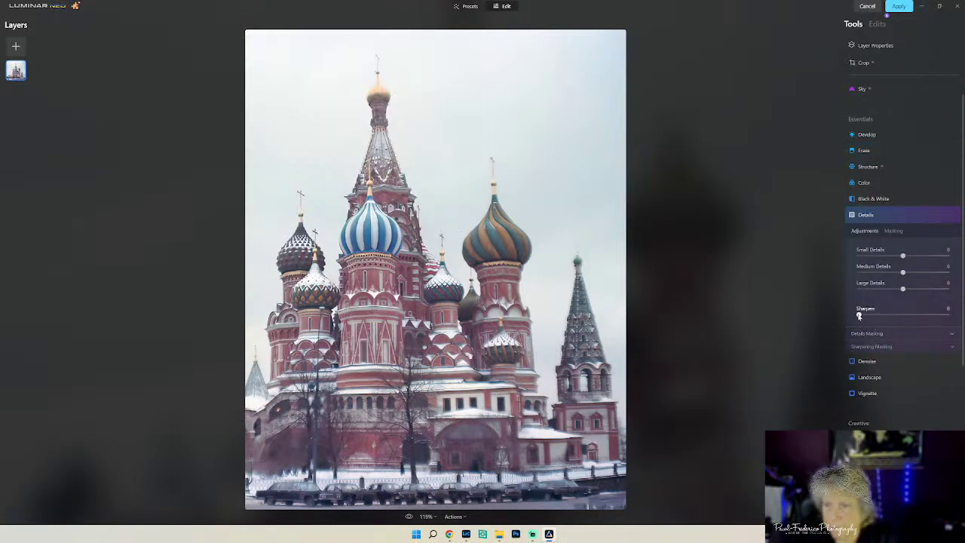
{"action": "left_click_drag", "start_coordinate": [859, 315], "coordinate": [888, 315]}
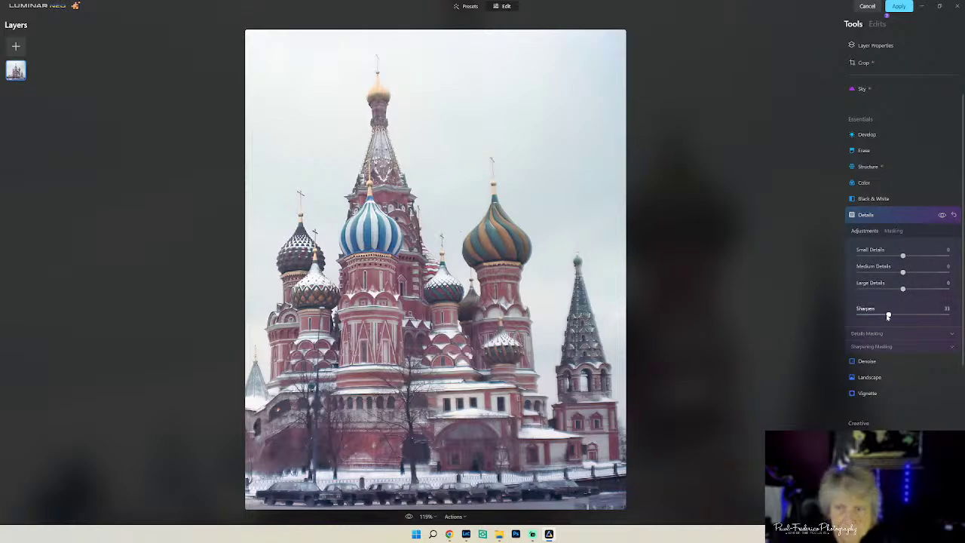
{"action": "left_click_drag", "start_coordinate": [889, 314], "coordinate": [900, 316]}
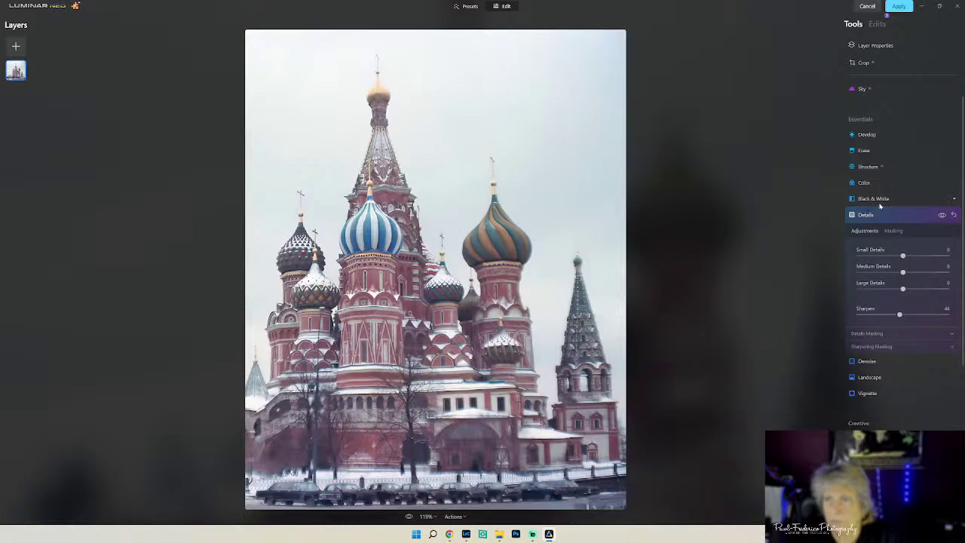
{"action": "left_click", "coordinate": [876, 90]}
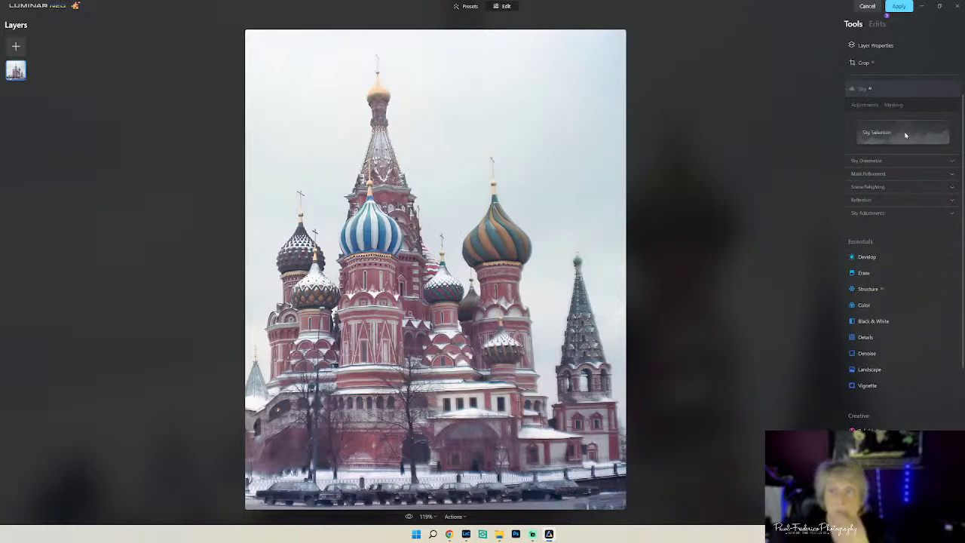
- Choose Dramatic Sky 3 from the Sky Selection thumbnails to replace the white sky
{"action": "left_click", "coordinate": [903, 132]}
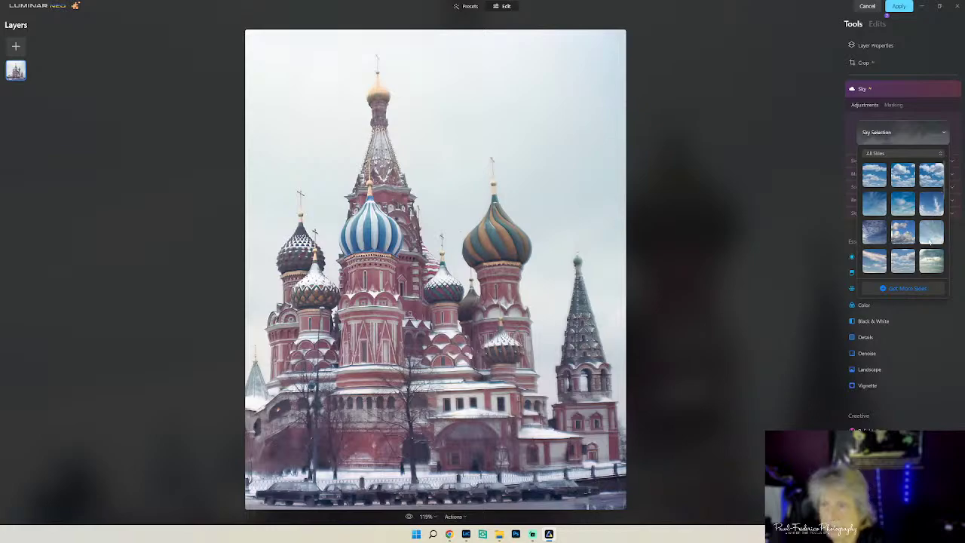
{"action": "scroll", "coordinate": [927, 240], "scroll_direction": "down", "scroll_amount": 3}
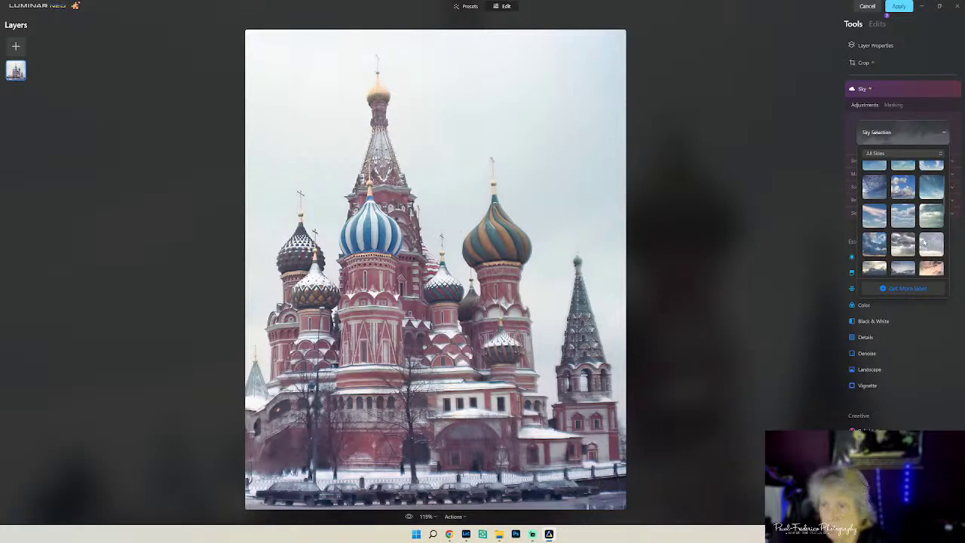
{"action": "scroll", "coordinate": [923, 242], "scroll_direction": "down", "scroll_amount": 3}
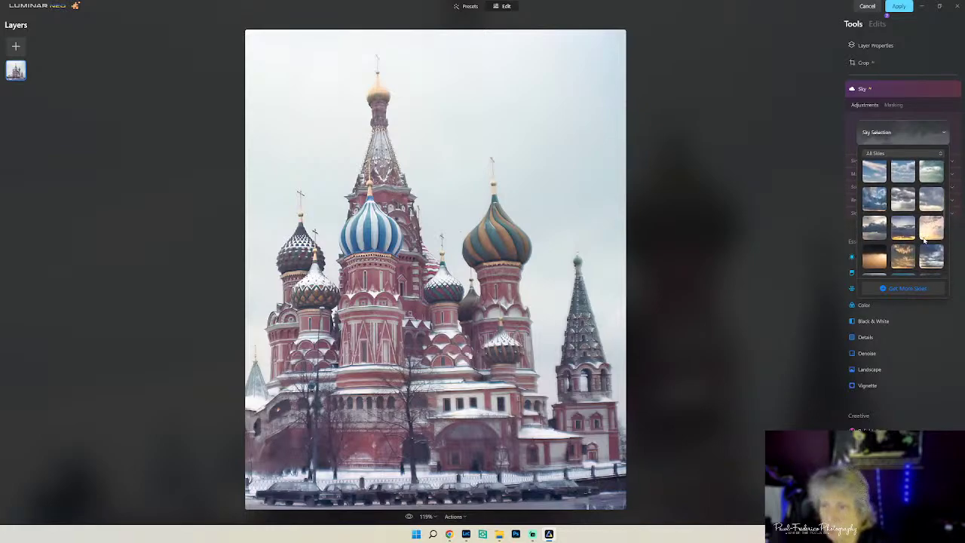
{"action": "left_click", "coordinate": [902, 199]}
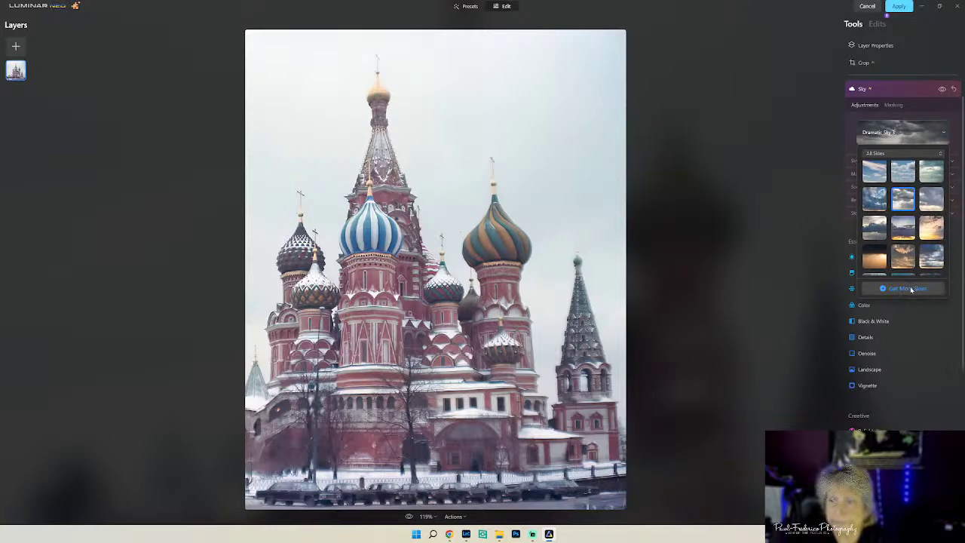
{"action": "left_click", "coordinate": [756, 330]}
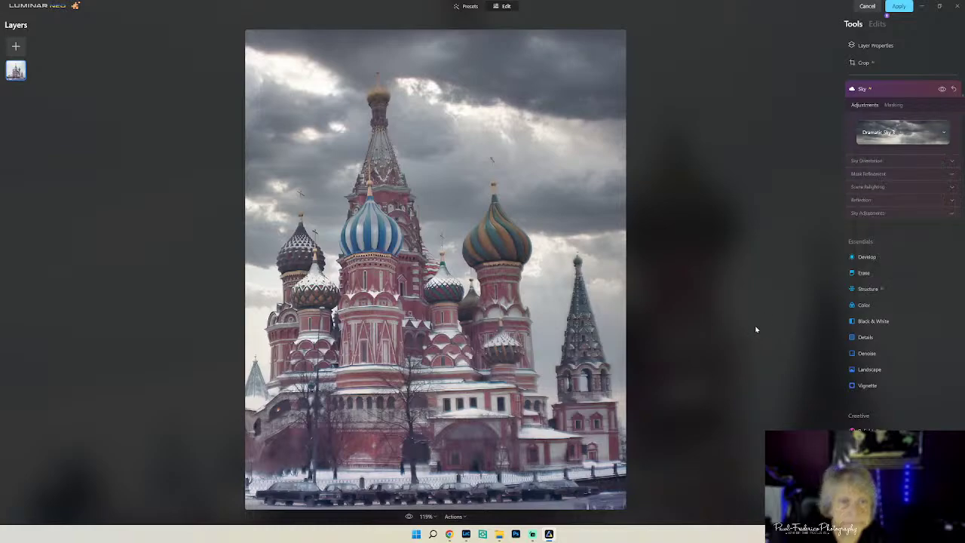
- Adjust the replacement sky's vertical and horizontal position and raise mask Close Gaps to 22
{"action": "left_click", "coordinate": [893, 161]}
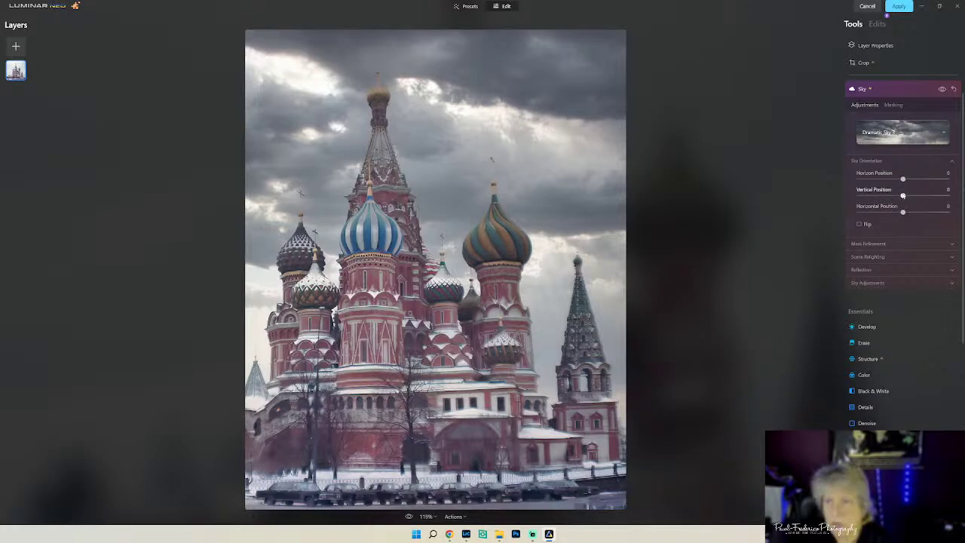
{"action": "left_click_drag", "start_coordinate": [903, 195], "coordinate": [896, 196]}
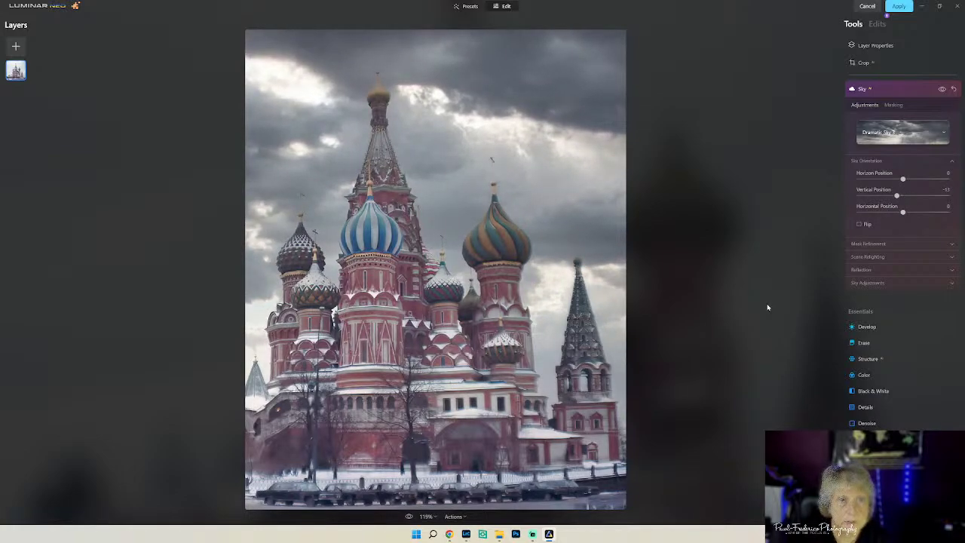
{"action": "left_click", "coordinate": [895, 282]}
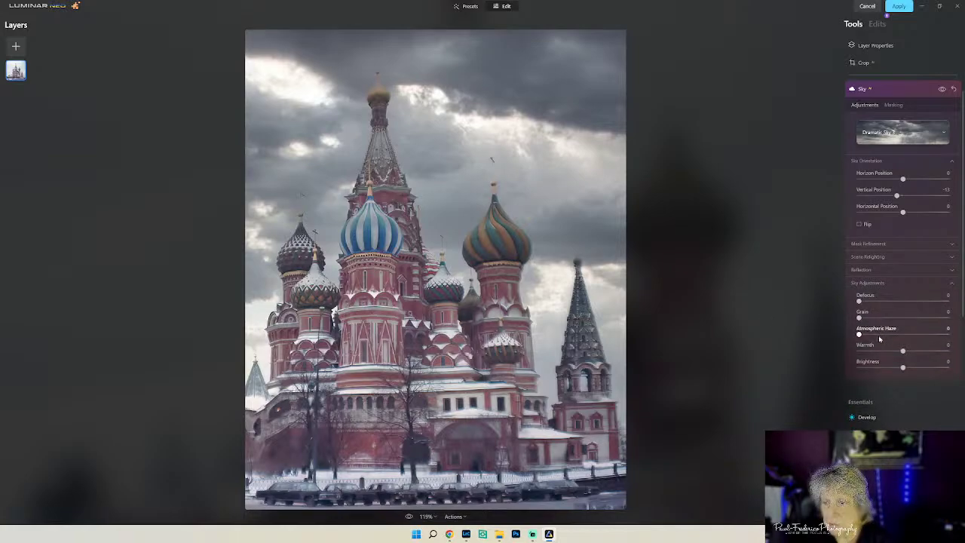
{"action": "left_click", "coordinate": [893, 245]}
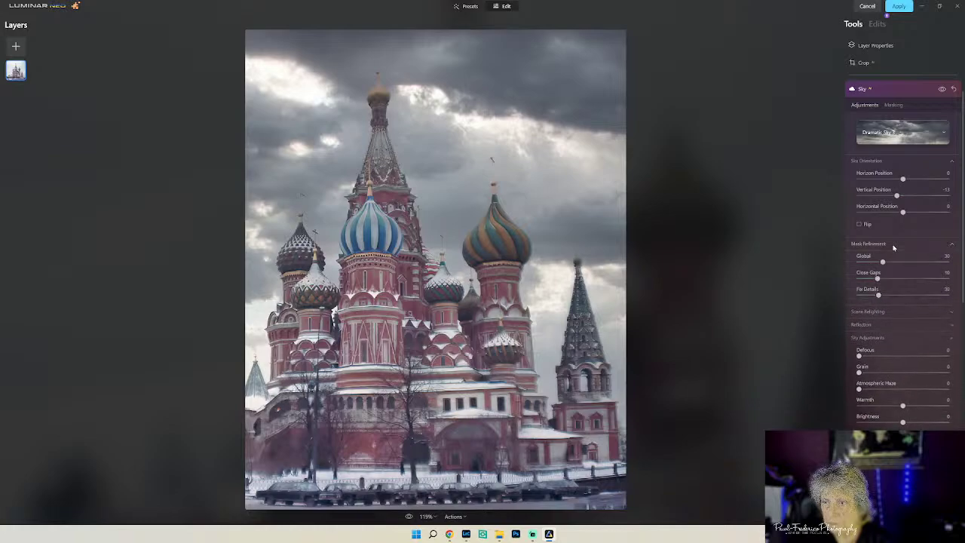
{"action": "left_click_drag", "start_coordinate": [877, 279], "coordinate": [905, 279]}
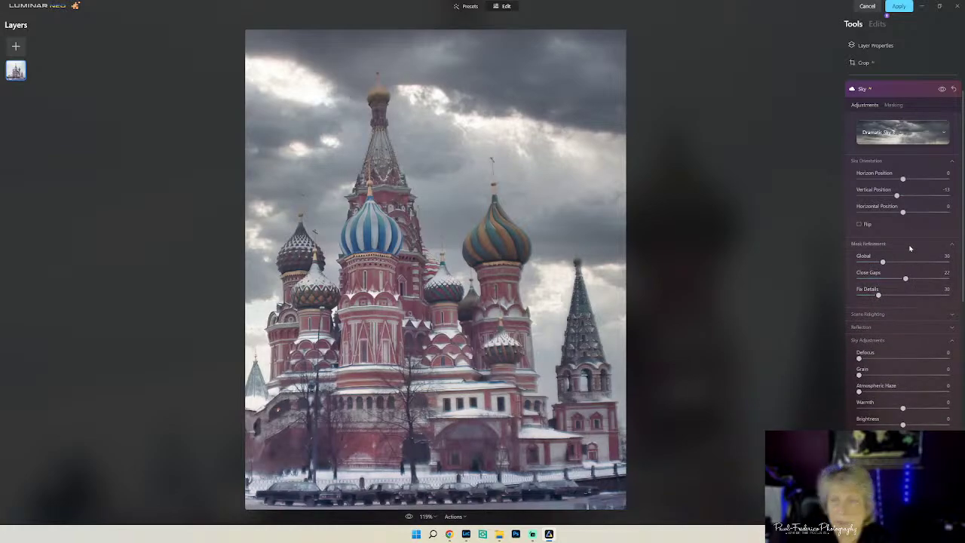
{"action": "left_click_drag", "start_coordinate": [902, 213], "coordinate": [908, 206]}
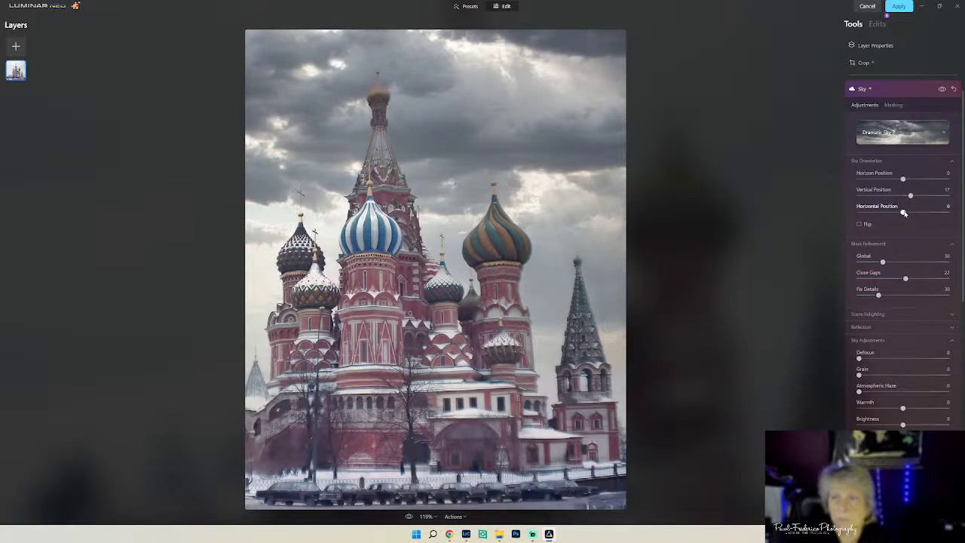
{"action": "left_click_drag", "start_coordinate": [904, 213], "coordinate": [904, 216]}
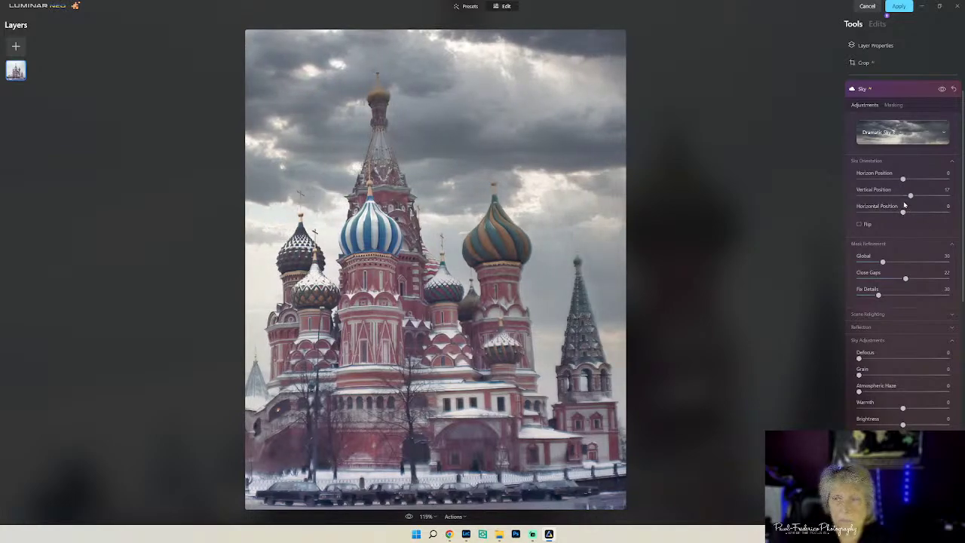
{"action": "left_click_drag", "start_coordinate": [902, 212], "coordinate": [899, 214]}
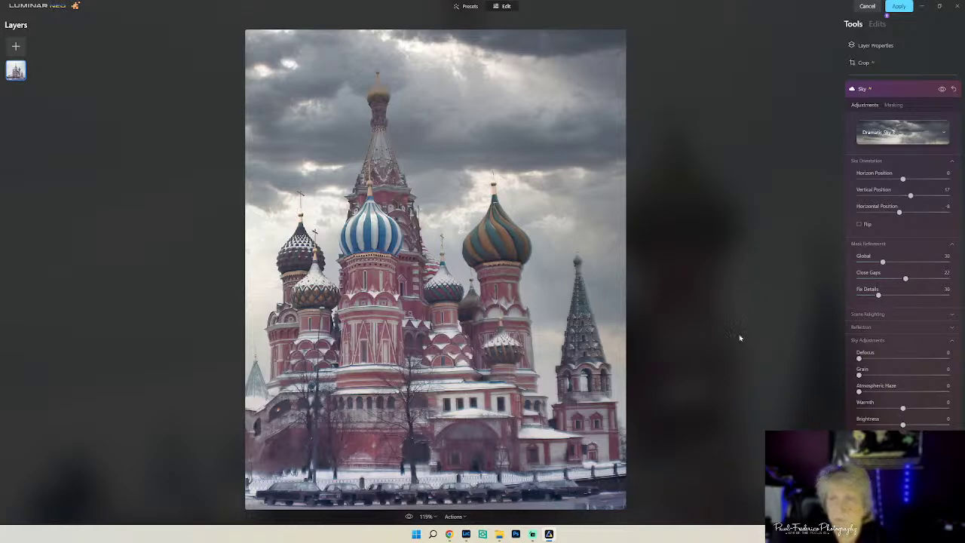
- Refine the sky mask's Fix Details and Global, set Defocus to 11, and apply
{"action": "left_click_drag", "start_coordinate": [879, 296], "coordinate": [891, 297]}
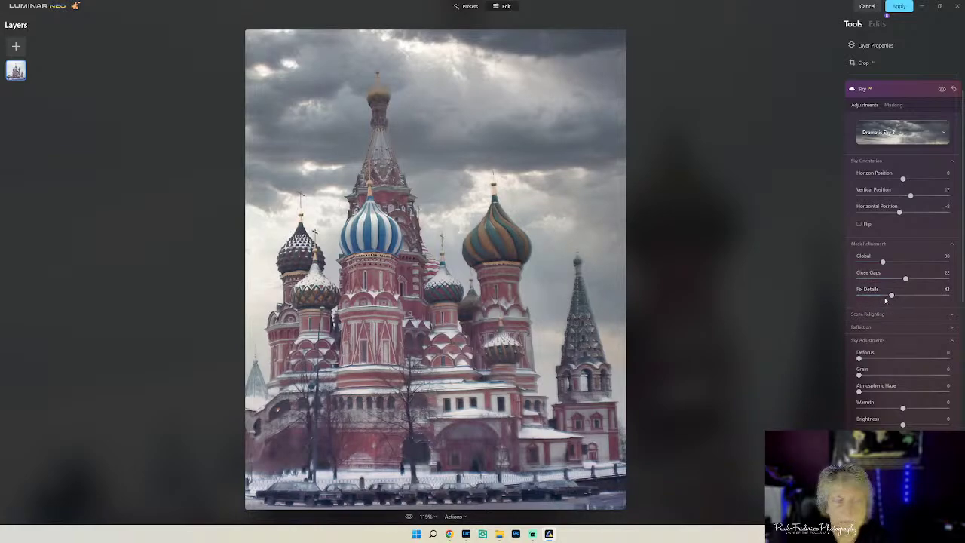
{"action": "left_click_drag", "start_coordinate": [883, 262], "coordinate": [866, 279]}
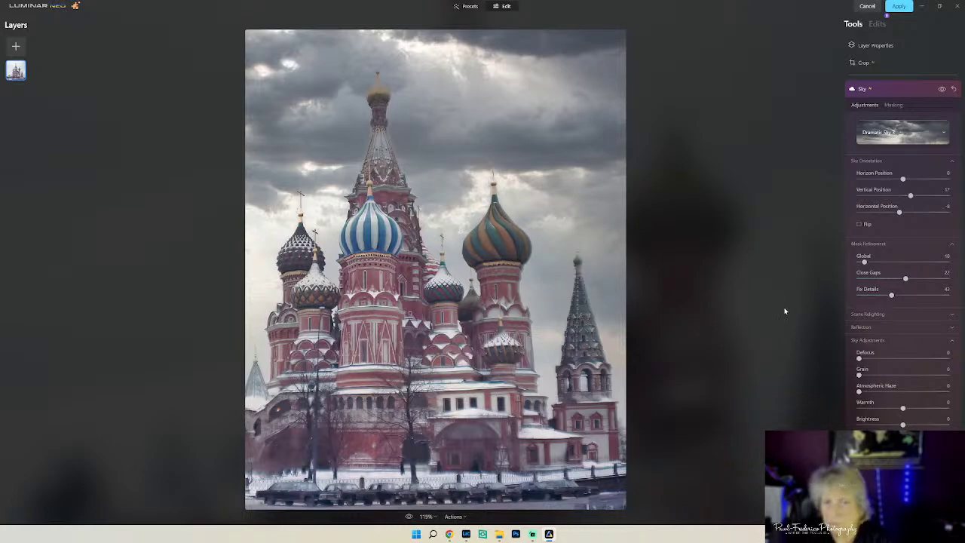
{"action": "left_click_drag", "start_coordinate": [860, 359], "coordinate": [862, 362]}
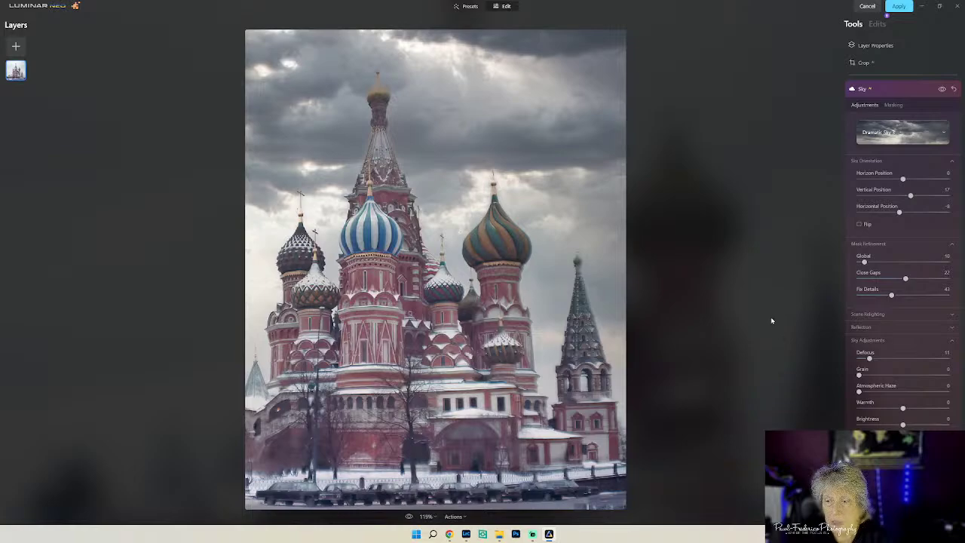
{"action": "left_click", "coordinate": [897, 7]}
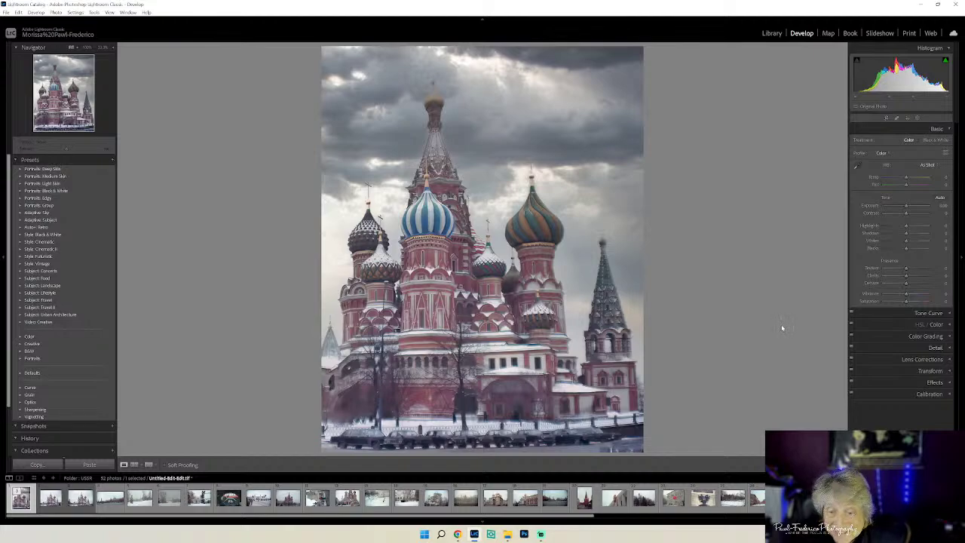
- Boost HSL saturation of Blue +16, Aqua, Green +29, Yellow, Orange +16, and brighten yellows
{"action": "left_click", "coordinate": [949, 326]}
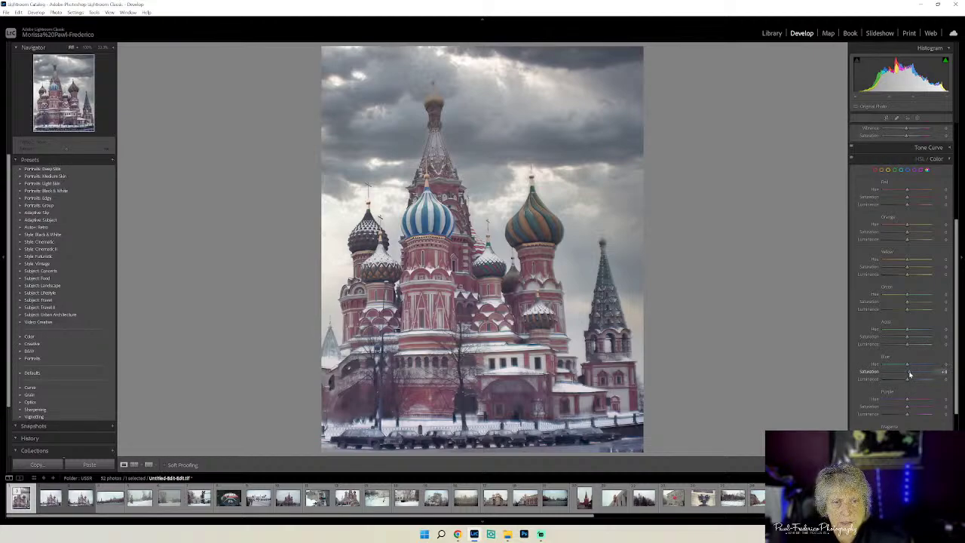
{"action": "left_click_drag", "start_coordinate": [906, 372], "coordinate": [913, 379]}
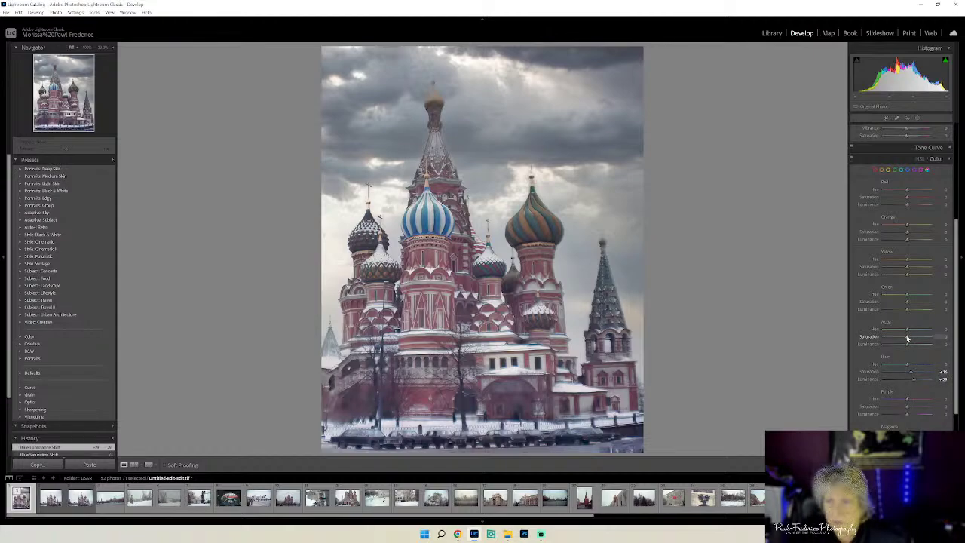
{"action": "left_click_drag", "start_coordinate": [906, 338], "coordinate": [908, 339]}
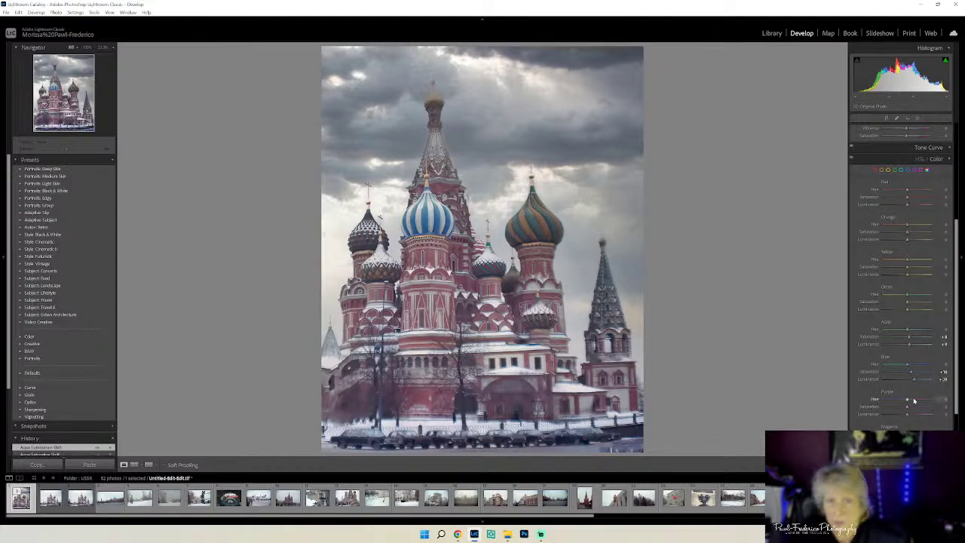
{"action": "left_click_drag", "start_coordinate": [907, 309], "coordinate": [914, 315]}
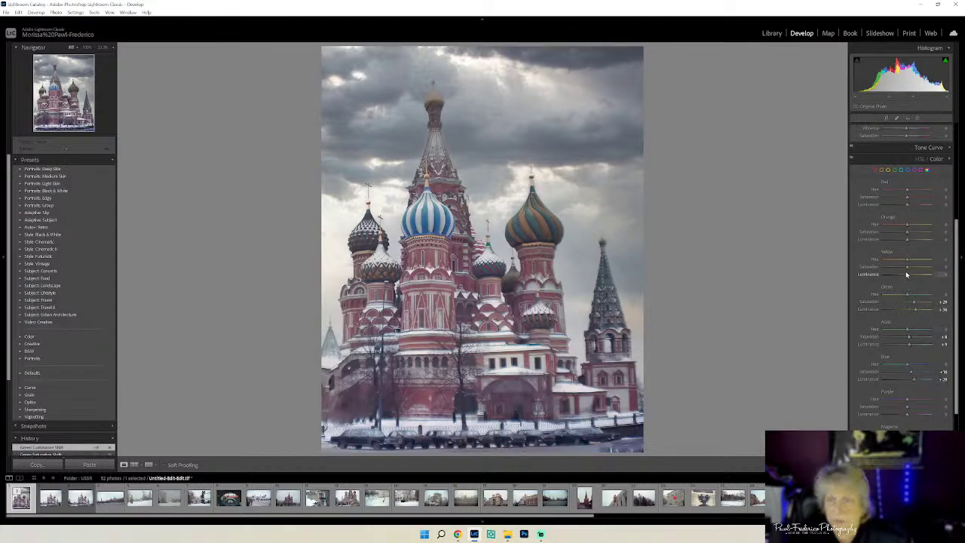
{"action": "left_click_drag", "start_coordinate": [909, 269], "coordinate": [912, 269]}
{"action": "left_click_drag", "start_coordinate": [906, 232], "coordinate": [930, 250]}
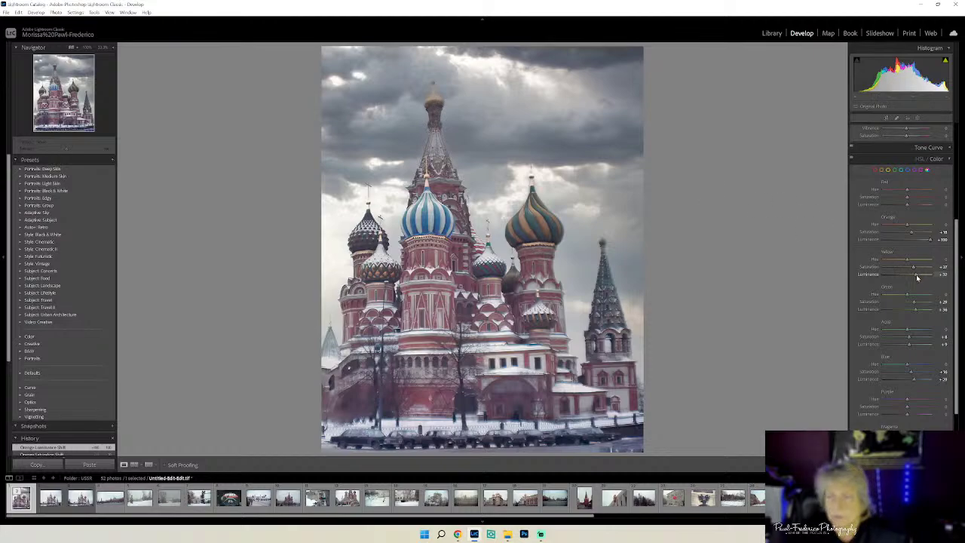
{"action": "left_click_drag", "start_coordinate": [917, 277], "coordinate": [927, 279]}
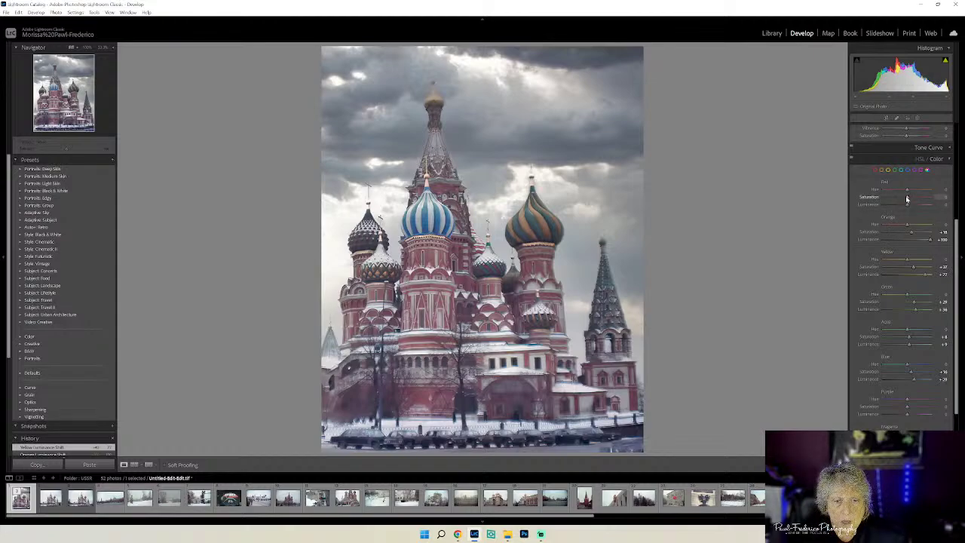
- Intensify the reds, push Orange Saturation to about +40, and shift the Blue Hue
{"action": "left_click_drag", "start_coordinate": [907, 198], "coordinate": [916, 206]}
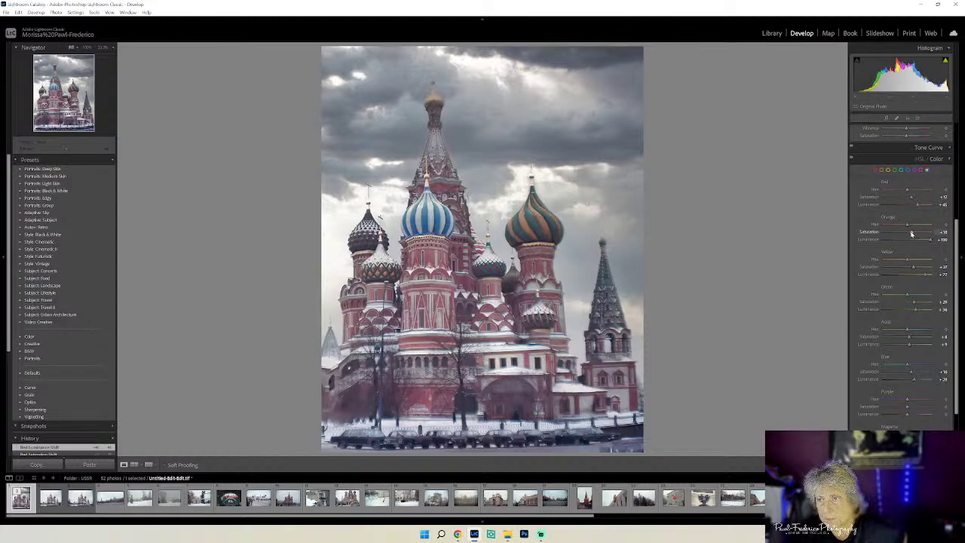
{"action": "left_click_drag", "start_coordinate": [911, 231], "coordinate": [921, 232]}
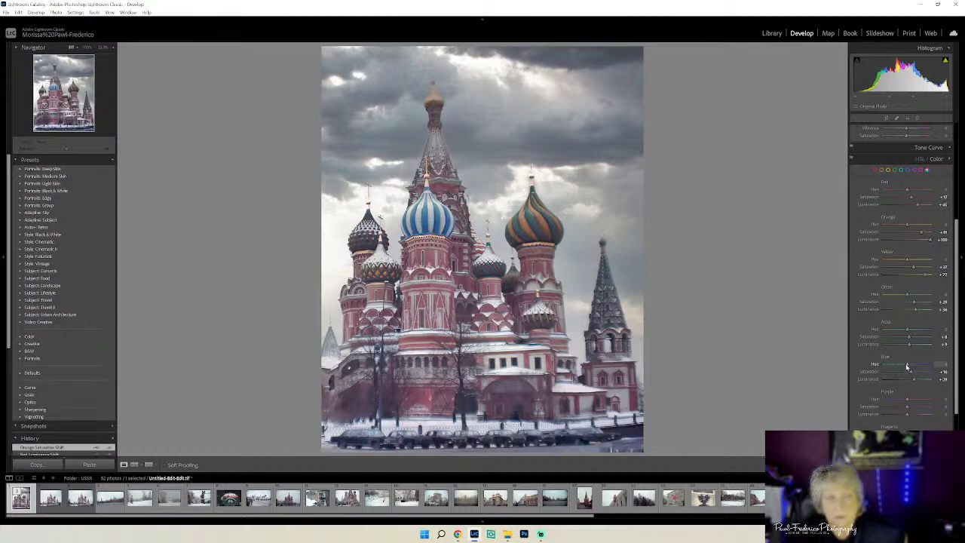
{"action": "left_click_drag", "start_coordinate": [906, 367], "coordinate": [903, 368]}
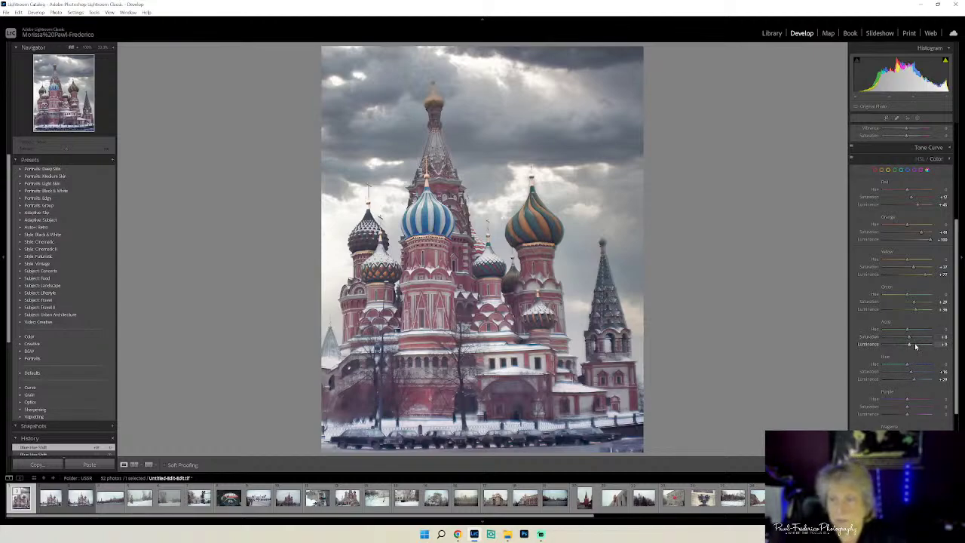
- Collapse HSL/Color, then raise Clarity and Dehaze slightly and lower Blacks in the Basic panel
{"action": "scroll", "coordinate": [916, 347], "scroll_direction": "down", "scroll_amount": 2}
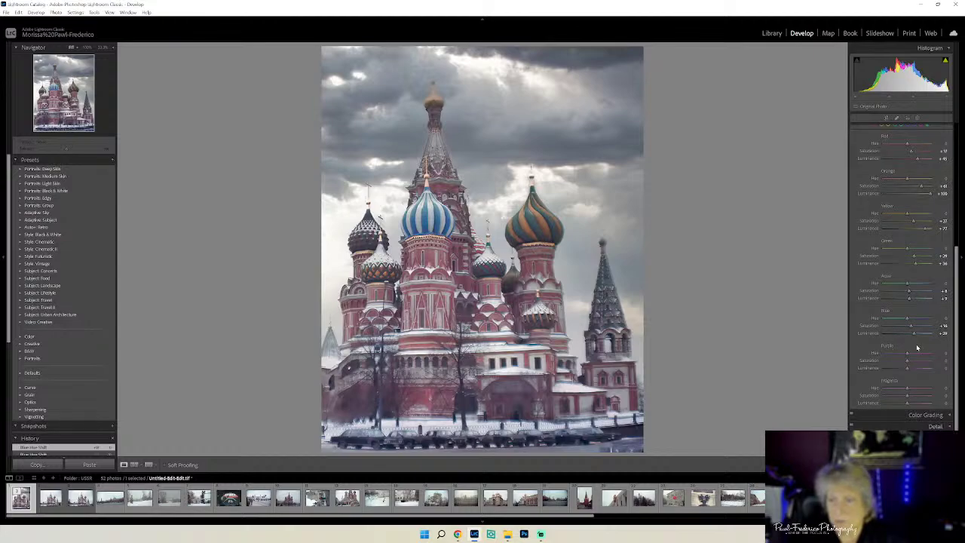
{"action": "scroll", "coordinate": [917, 348], "scroll_direction": "up", "scroll_amount": 2}
{"action": "scroll", "coordinate": [917, 348], "scroll_direction": "up", "scroll_amount": 2}
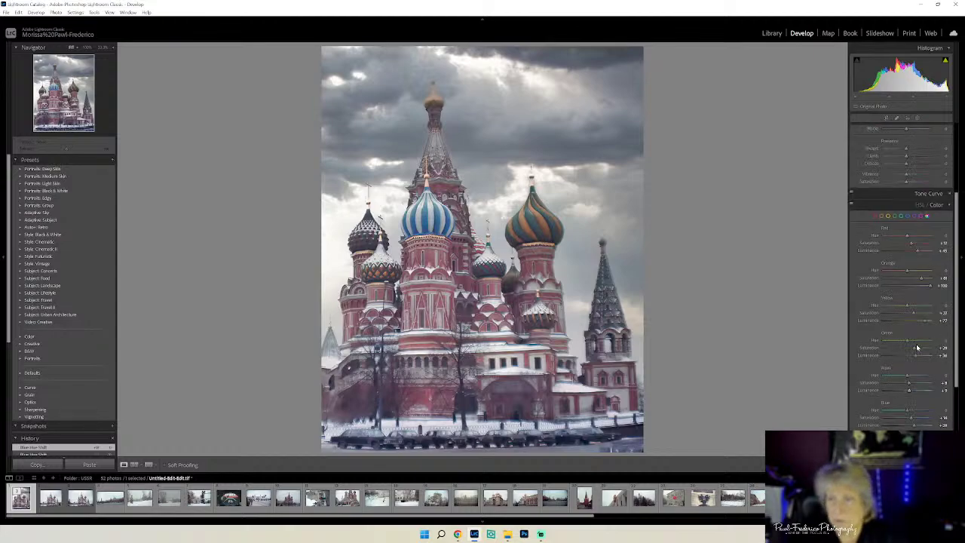
{"action": "scroll", "coordinate": [917, 347], "scroll_direction": "up", "scroll_amount": 2}
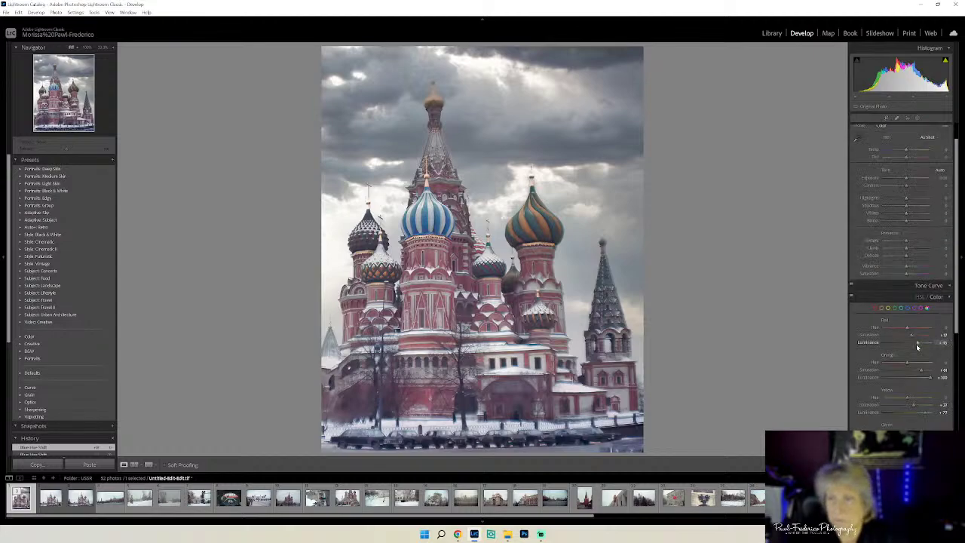
{"action": "left_click", "coordinate": [949, 300]}
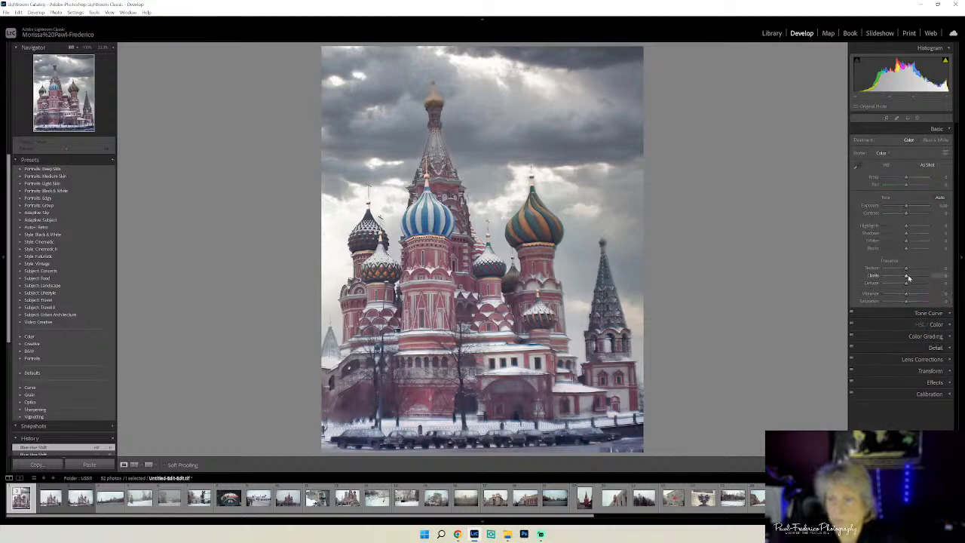
{"action": "left_click_drag", "start_coordinate": [907, 277], "coordinate": [908, 280]}
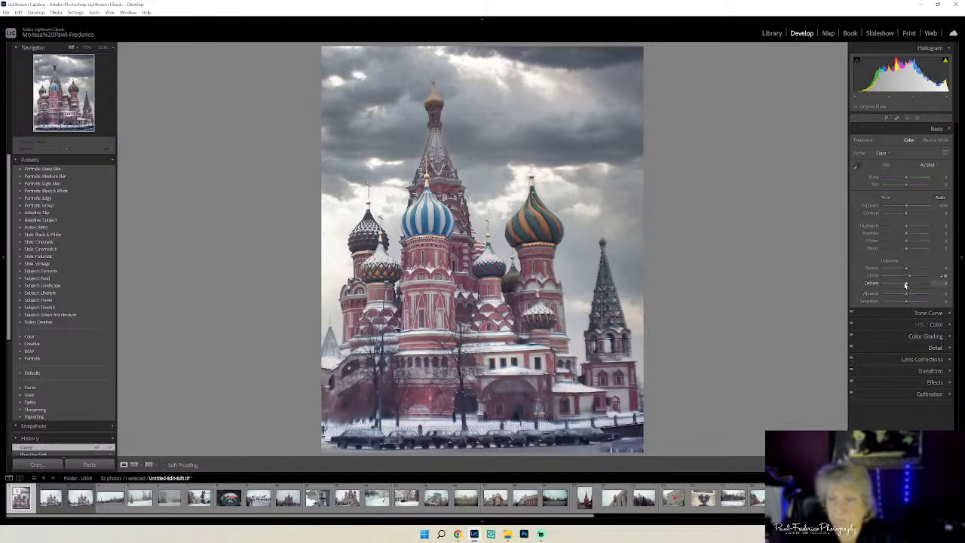
{"action": "left_click_drag", "start_coordinate": [905, 285], "coordinate": [907, 283]}
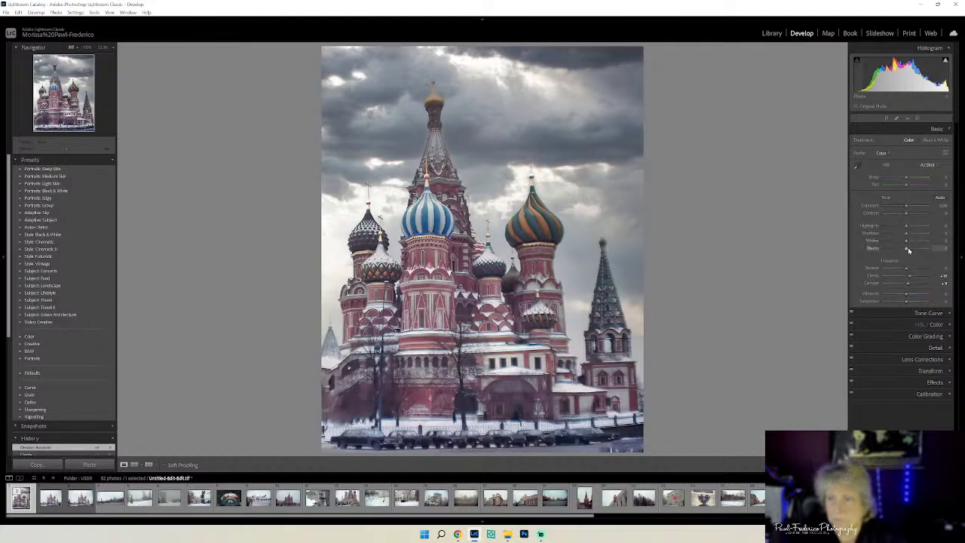
{"action": "left_click_drag", "start_coordinate": [907, 249], "coordinate": [901, 251]}
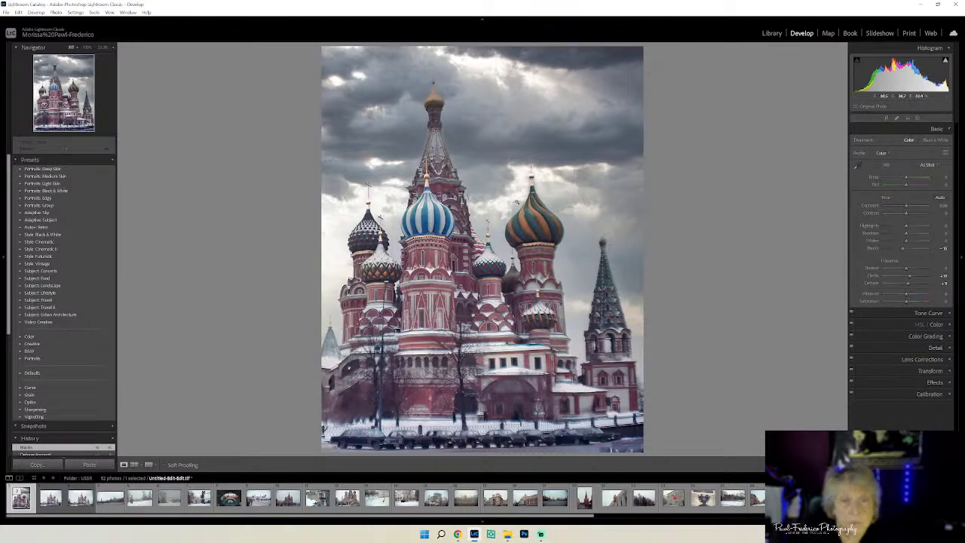
- Send a copy of the photo with its Lightroom adjustments to Topaz Sharpen AI for editing
{"action": "right_click", "coordinate": [517, 201]}
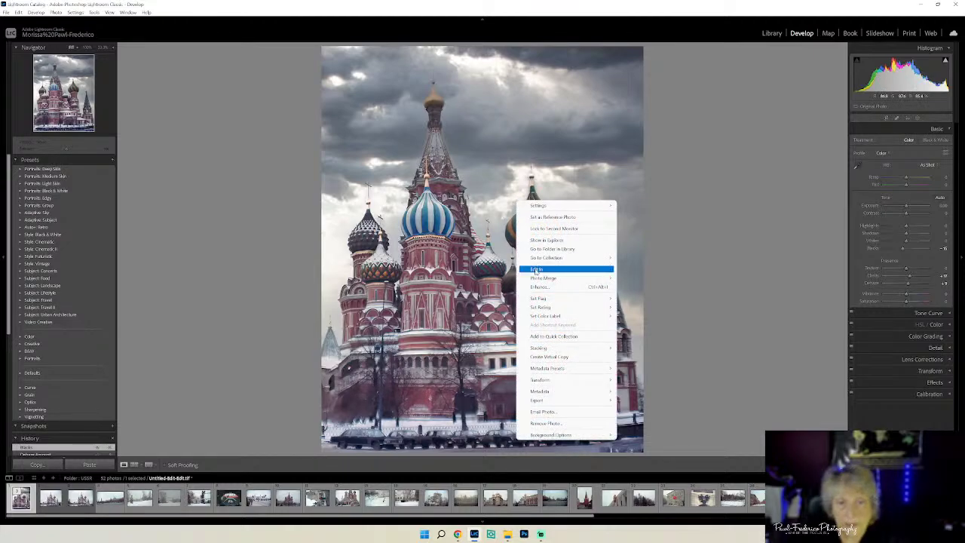
{"action": "mouse_move", "coordinate": [535, 269]}
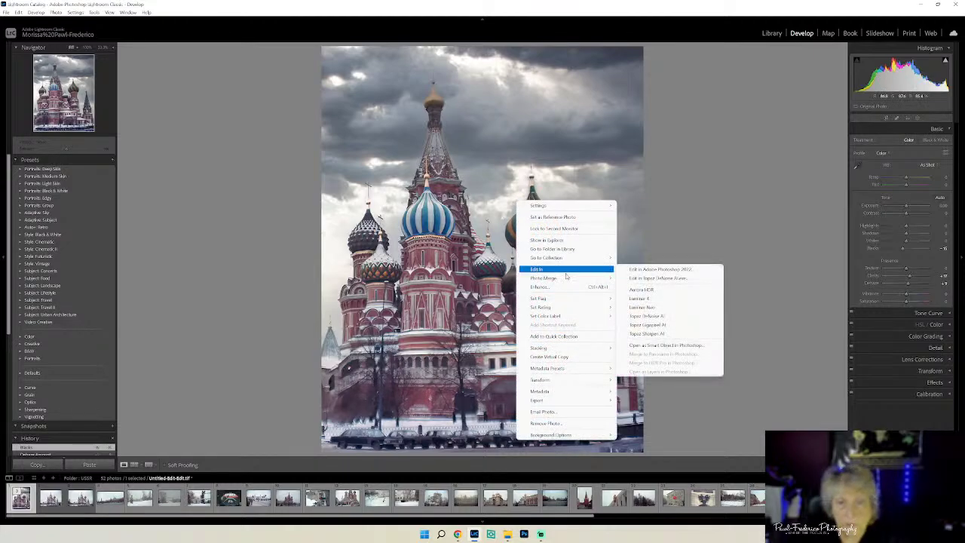
{"action": "left_click", "coordinate": [656, 334]}
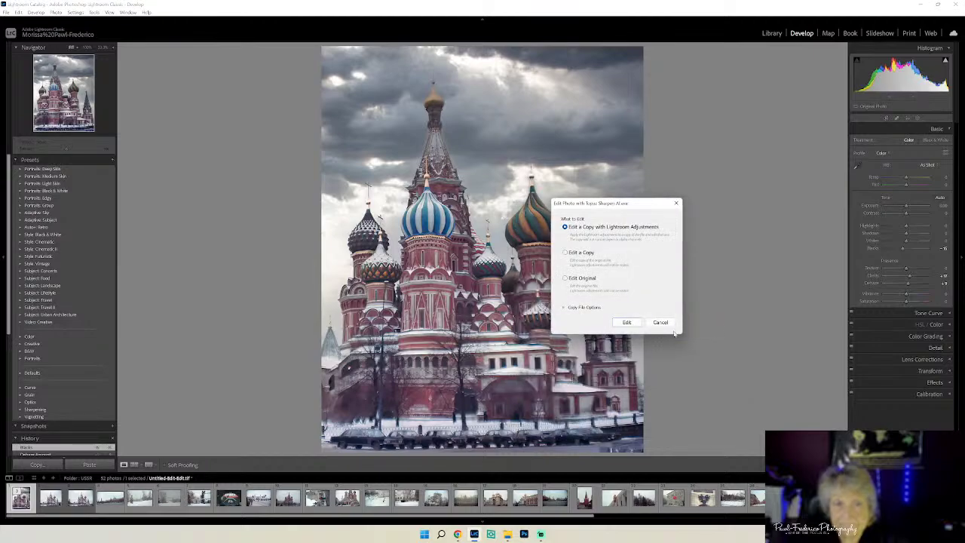
{"action": "left_click", "coordinate": [627, 322]}
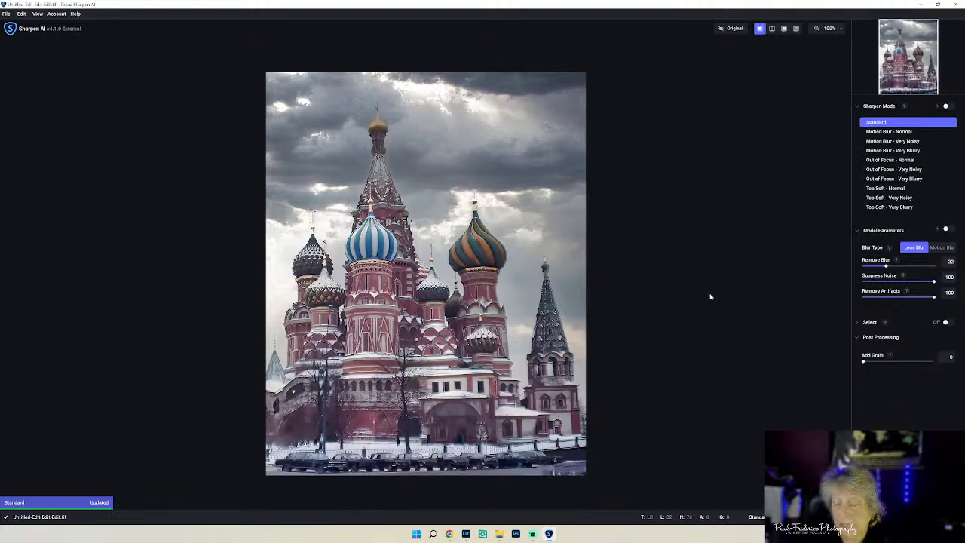
- Compare the sharpened preview with the original, then try the Out of Focus - Very Blurry model
{"action": "left_click", "coordinate": [728, 32]}
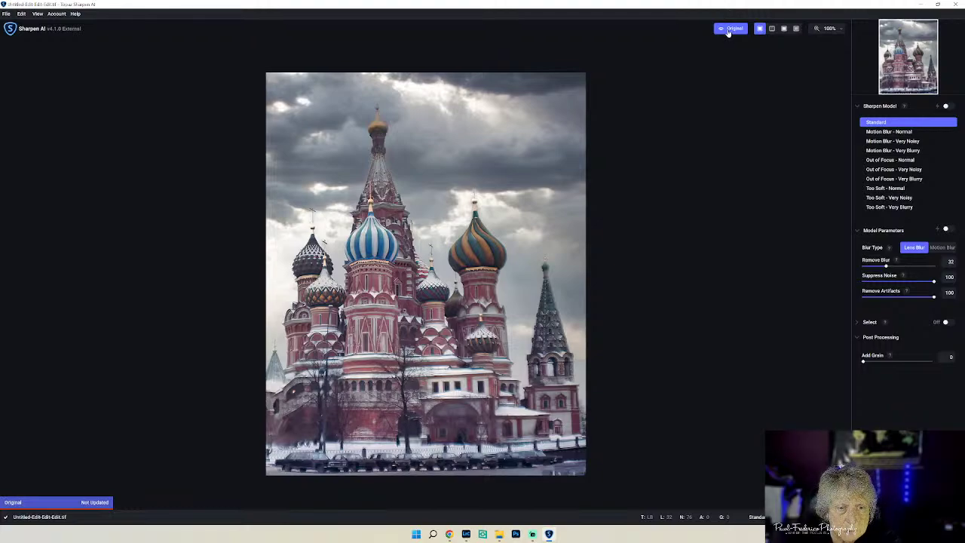
{"action": "left_click", "coordinate": [728, 32]}
{"action": "left_click", "coordinate": [728, 31]}
{"action": "left_click", "coordinate": [728, 31]}
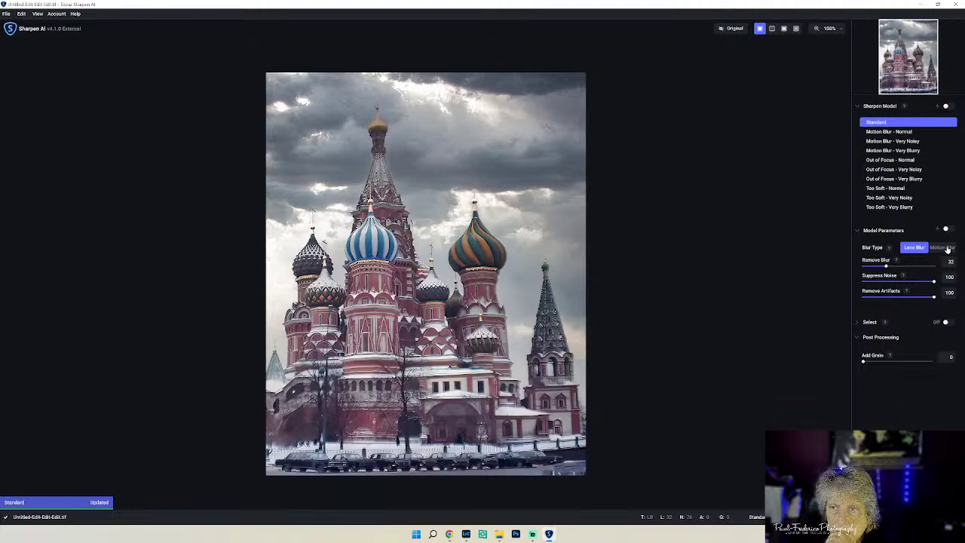
{"action": "left_click", "coordinate": [899, 178]}
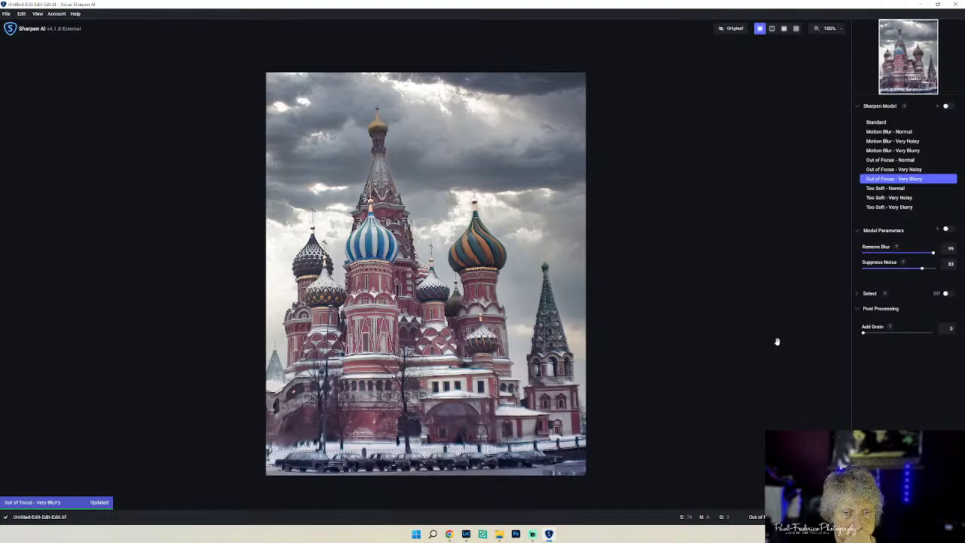
- Compare again and settle on Too Soft - Very Blurry (Remove Blur 100, Suppress Noise 52)
{"action": "left_click", "coordinate": [731, 30]}
{"action": "left_click", "coordinate": [731, 31]}
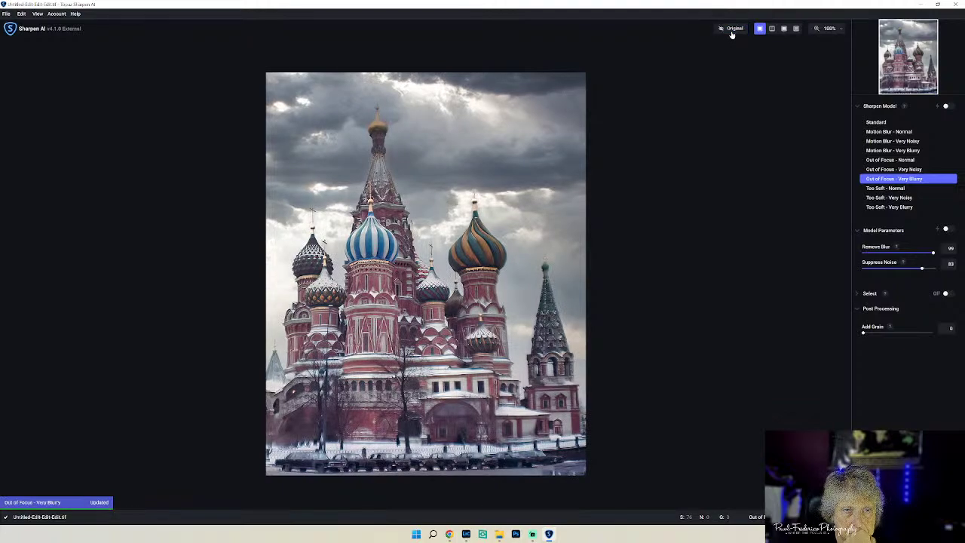
{"action": "left_click", "coordinate": [731, 32]}
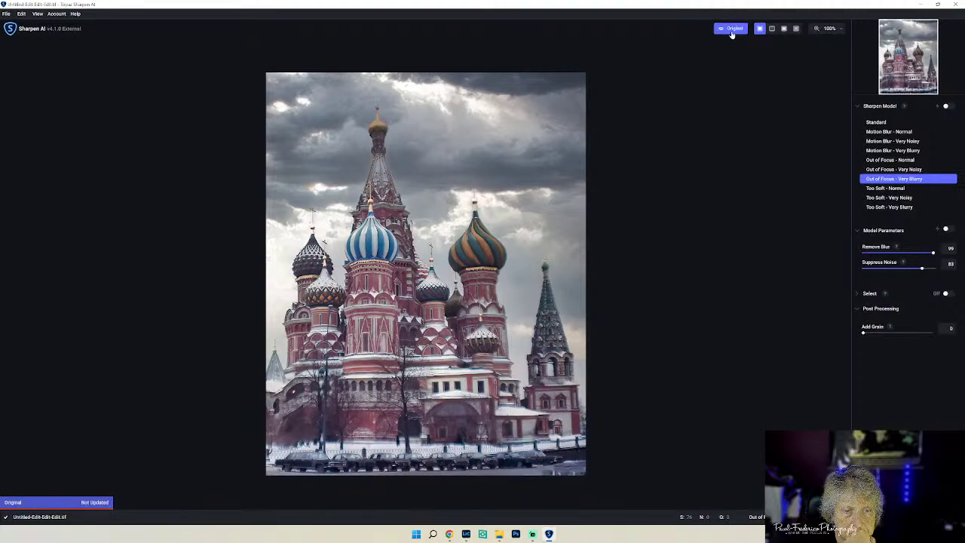
{"action": "left_click", "coordinate": [731, 32]}
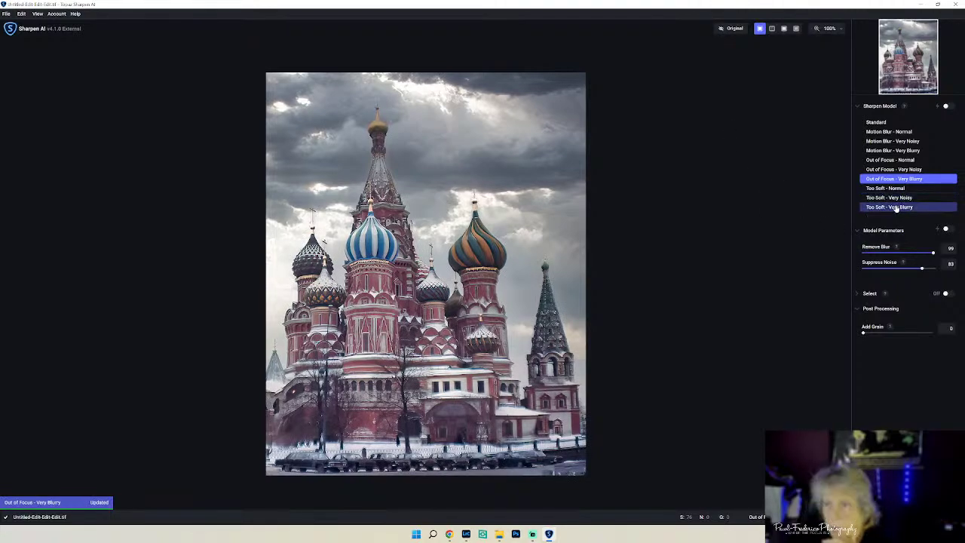
{"action": "left_click", "coordinate": [893, 207]}
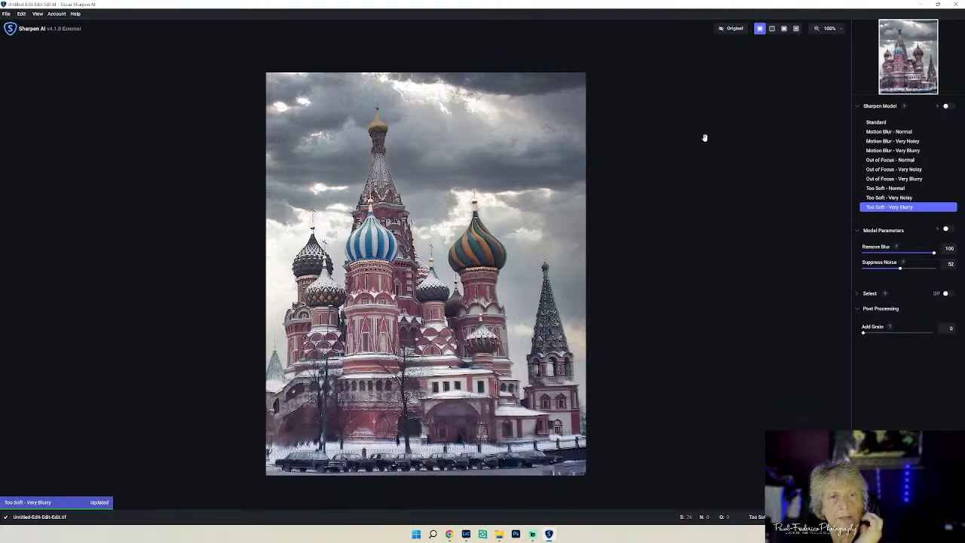
{"action": "left_click", "coordinate": [729, 32]}
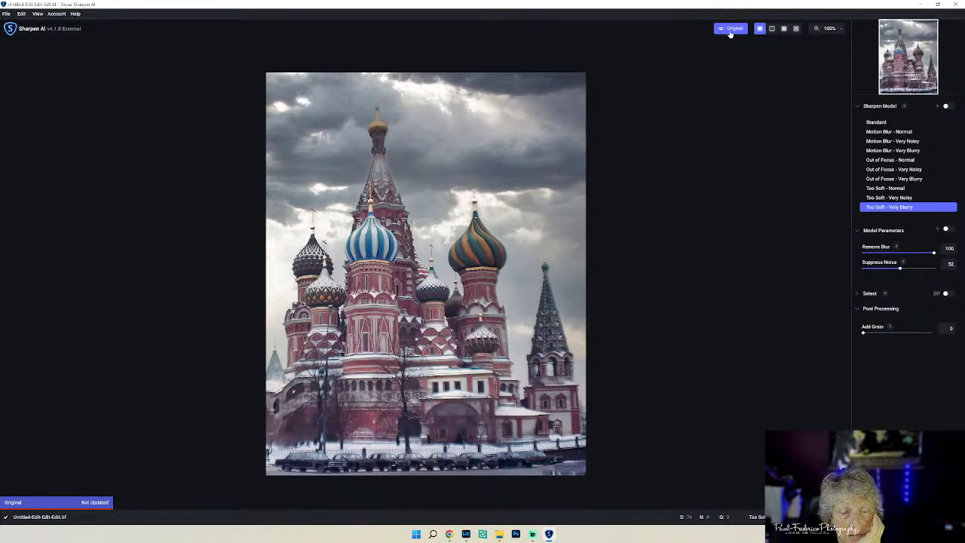
{"action": "left_click", "coordinate": [729, 32]}
{"action": "left_click", "coordinate": [729, 33]}
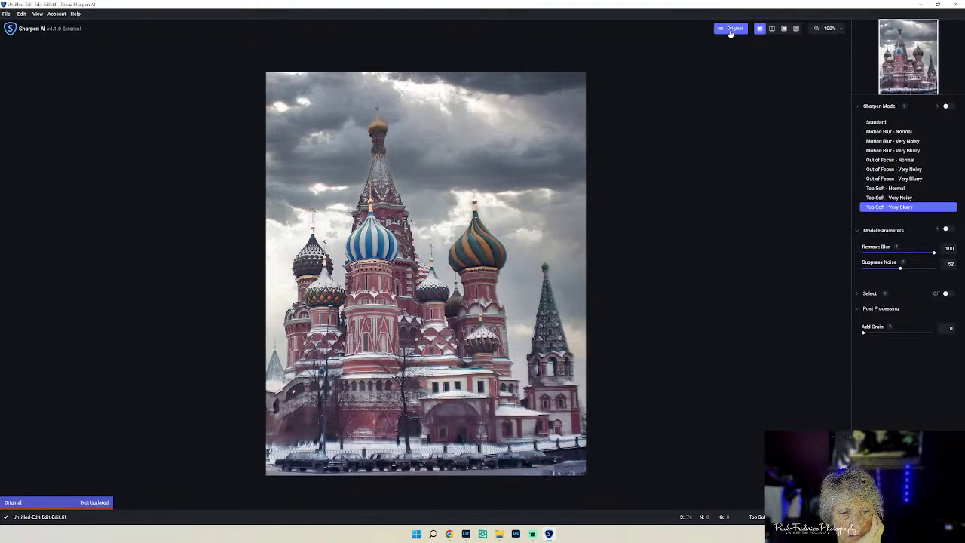
{"action": "left_click", "coordinate": [730, 34]}
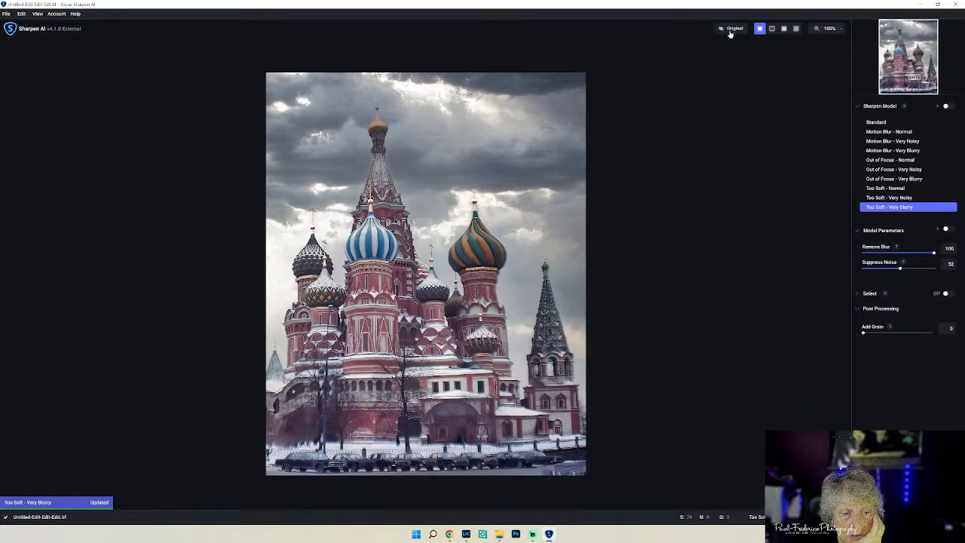
{"action": "left_click", "coordinate": [895, 198]}
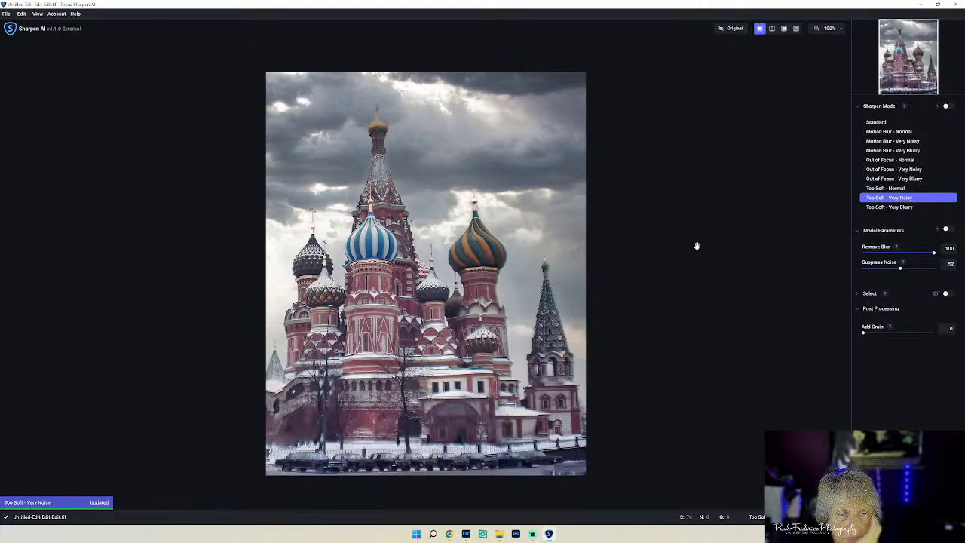
{"action": "left_click", "coordinate": [736, 31]}
{"action": "left_click", "coordinate": [736, 31]}
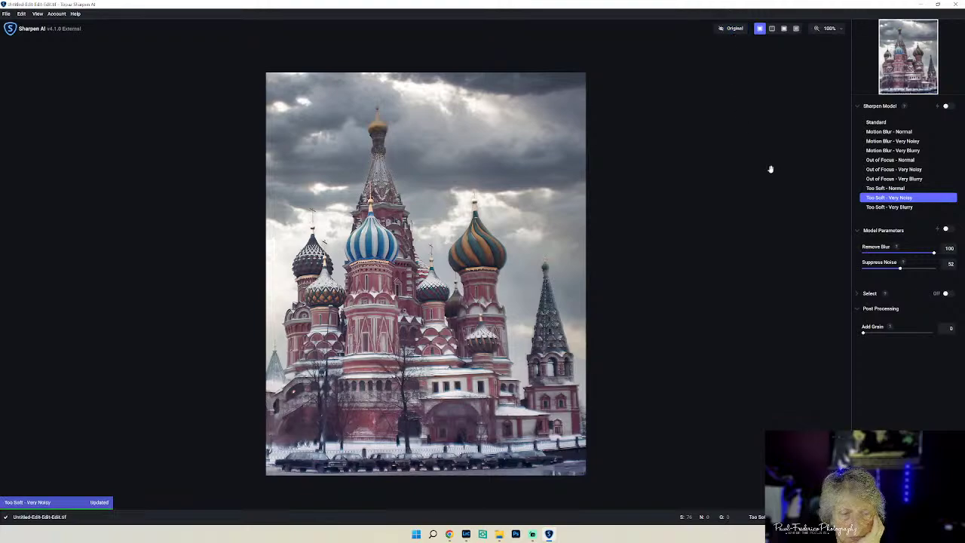
{"action": "left_click", "coordinate": [892, 189]}
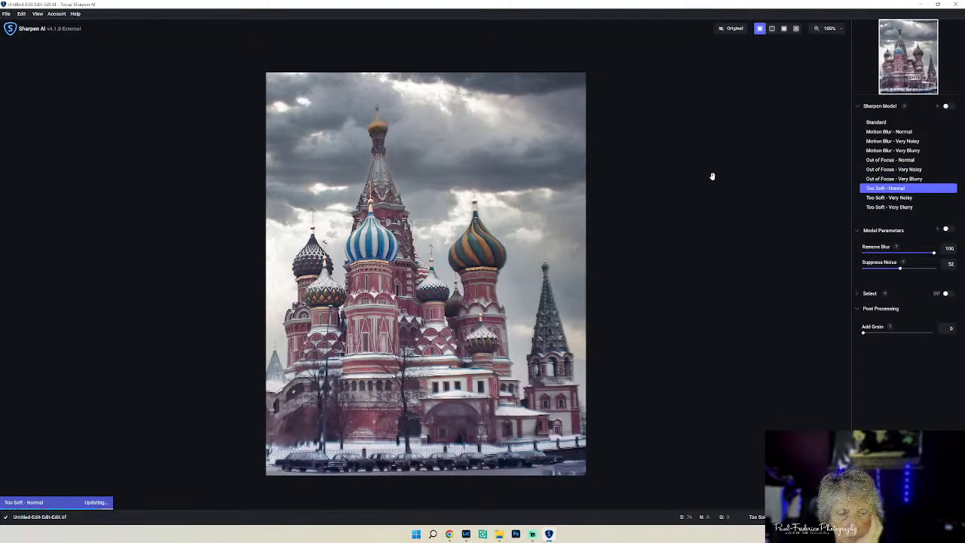
{"action": "left_click", "coordinate": [736, 32]}
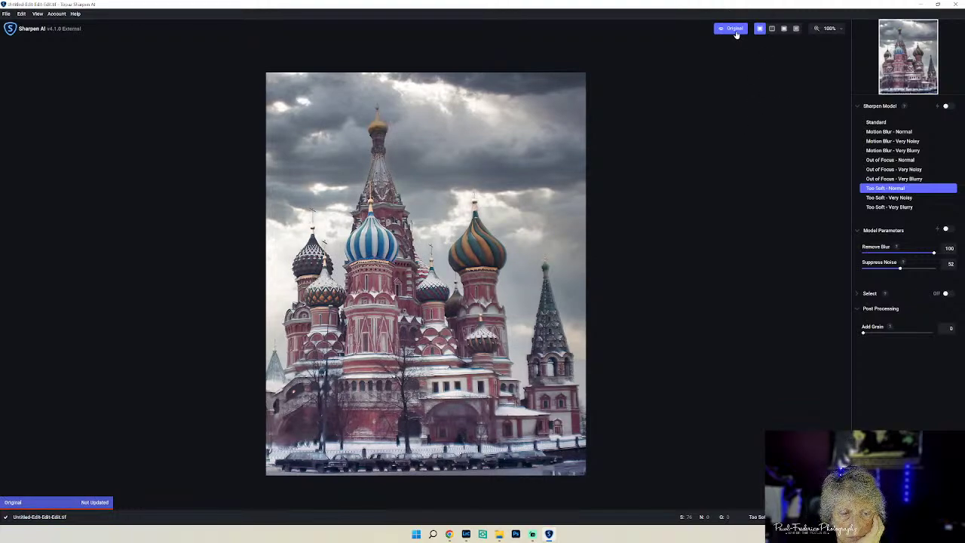
{"action": "left_click", "coordinate": [736, 32]}
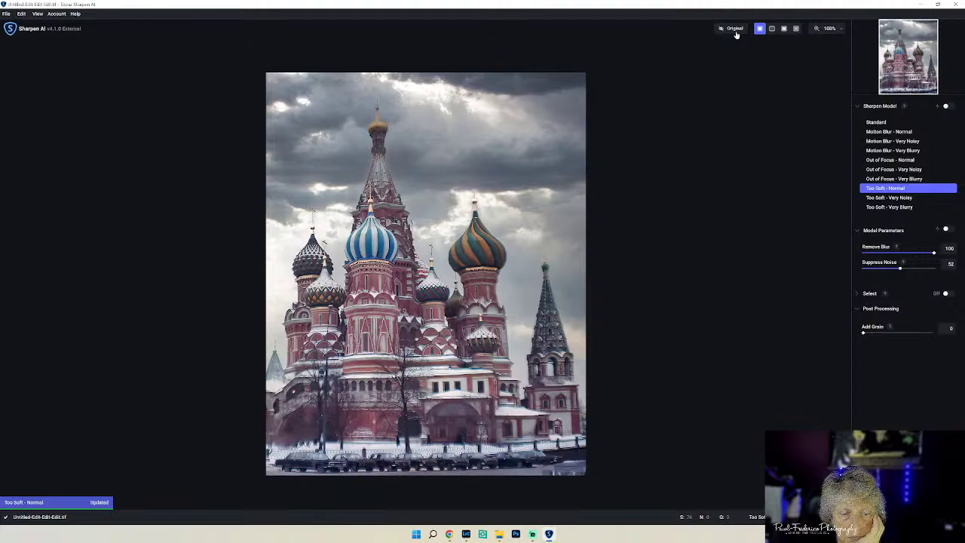
{"action": "left_click", "coordinate": [735, 32]}
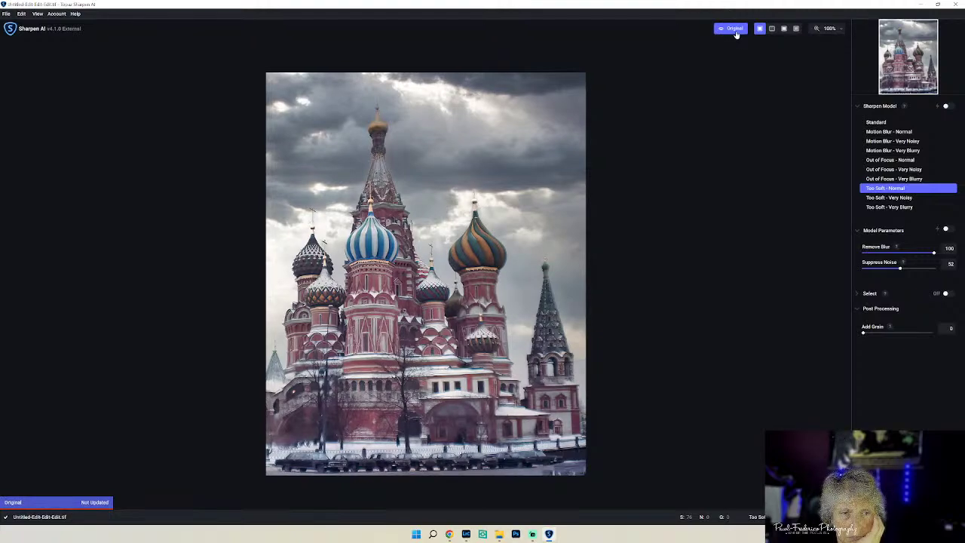
{"action": "left_click", "coordinate": [735, 32]}
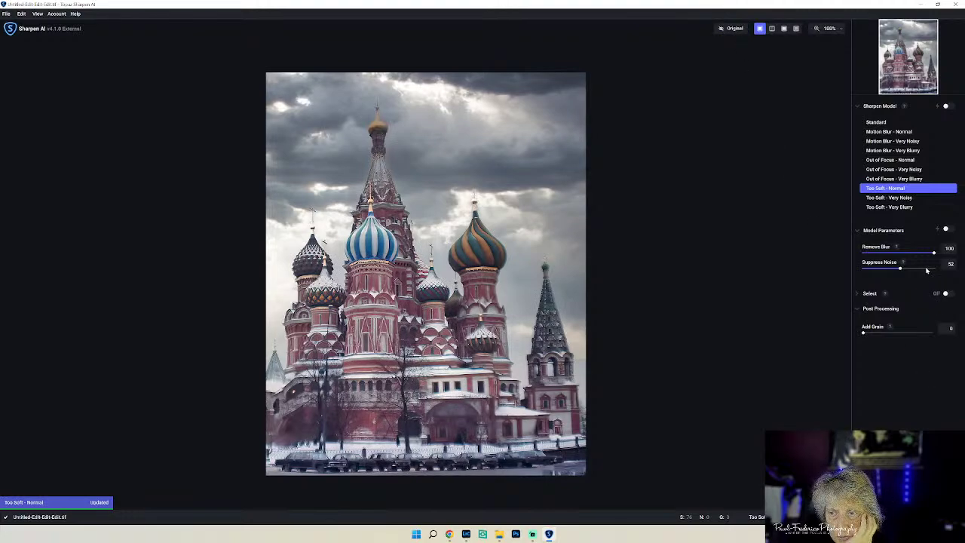
{"action": "left_click", "coordinate": [902, 208]}
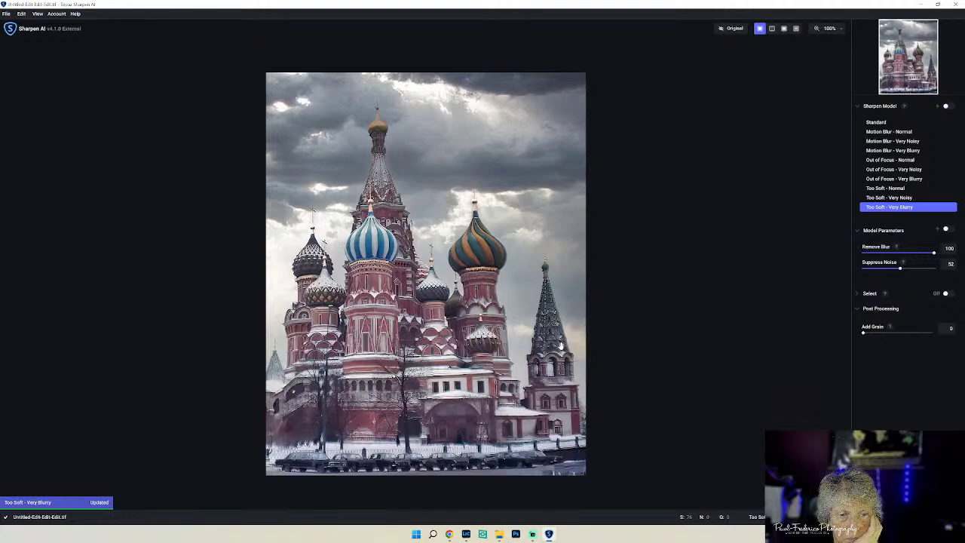
{"action": "left_click", "coordinate": [723, 33]}
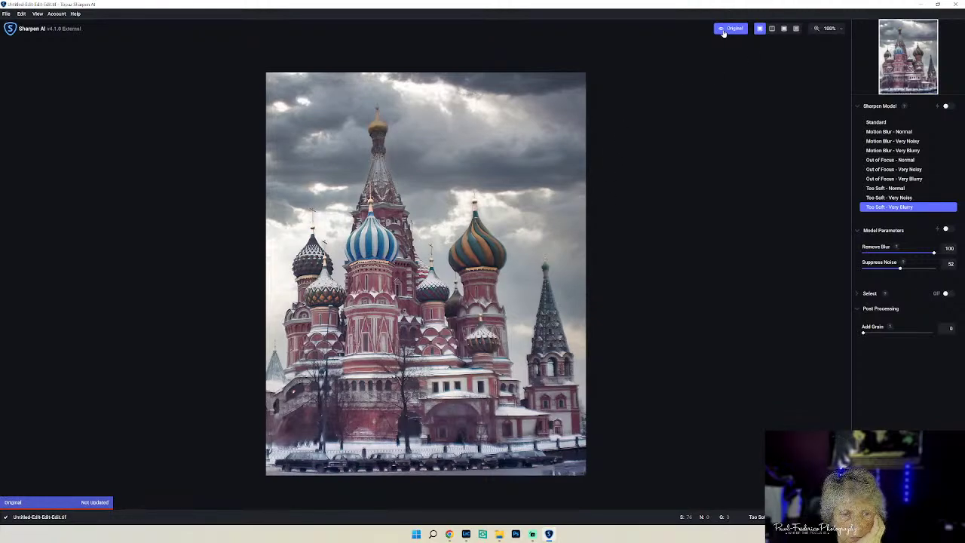
{"action": "left_click", "coordinate": [723, 33]}
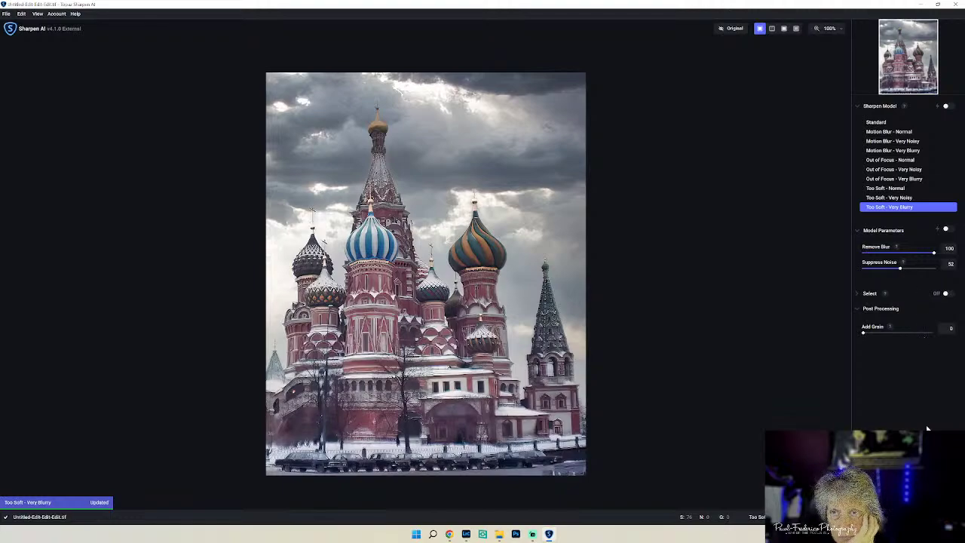
- Apply the Topaz sharpening with Ctrl+S so the processed image returns to Lightroom Classic
{"action": "key", "text": "ctrl+s"}
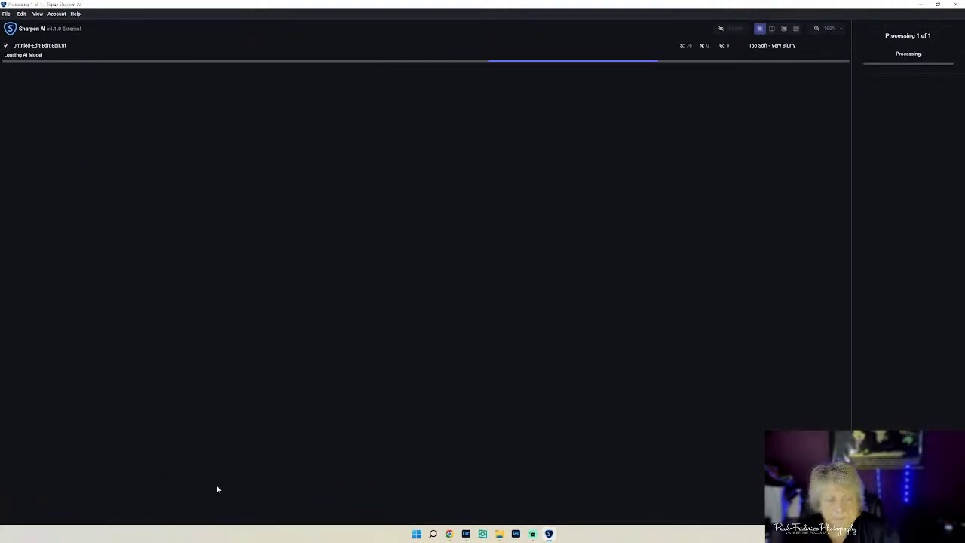
{"action": "mouse_move", "coordinate": [469, 535]}
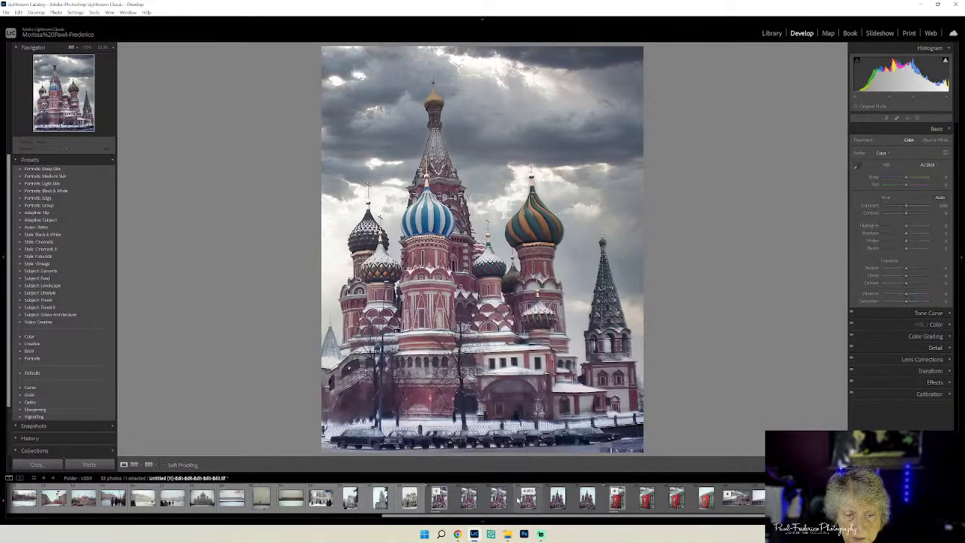
{"action": "left_click", "coordinate": [465, 495]}
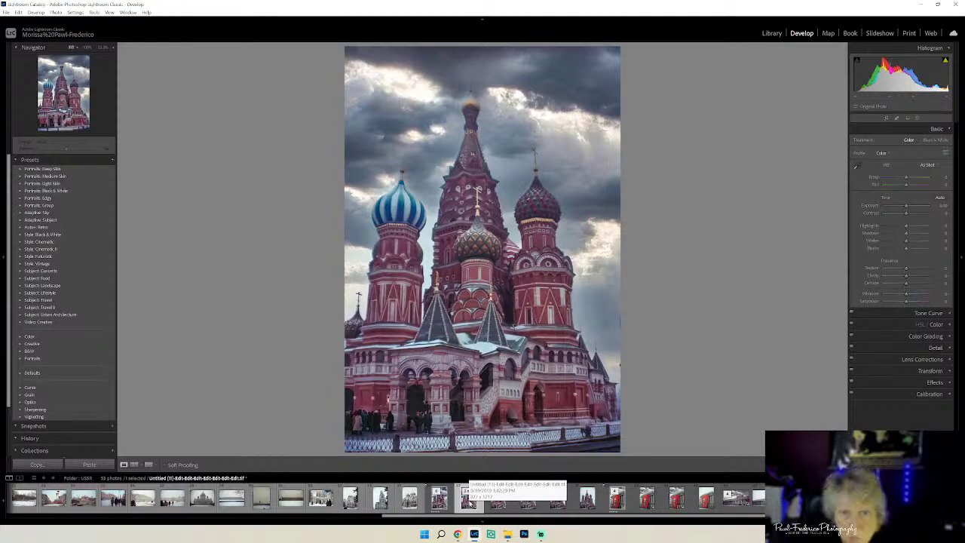
{"action": "left_click", "coordinate": [439, 498]}
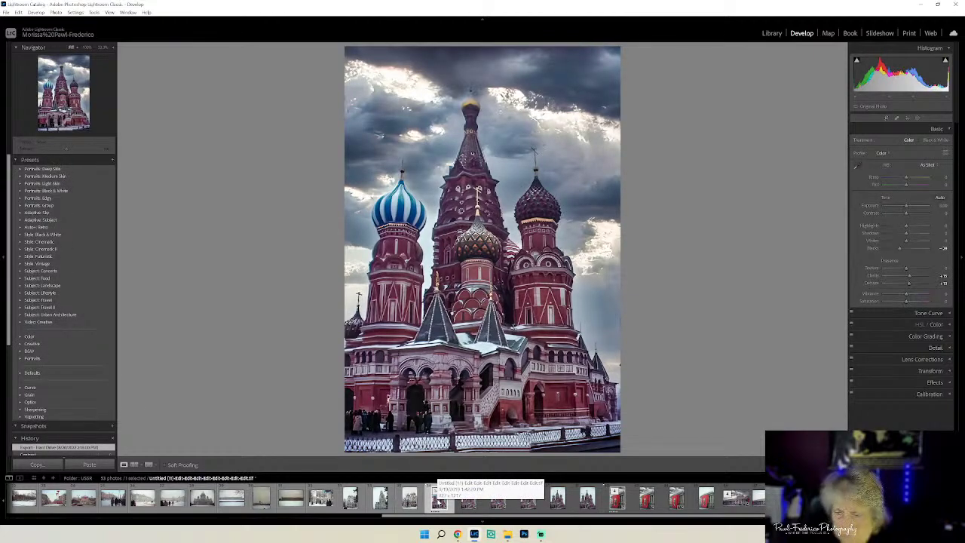
{"action": "left_click", "coordinate": [437, 494]}
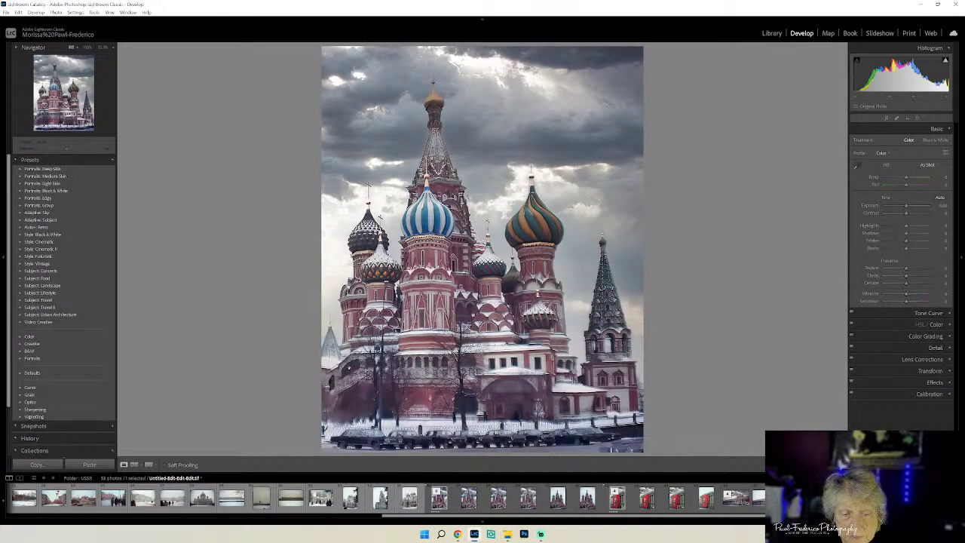
{"action": "left_click", "coordinate": [442, 499]}
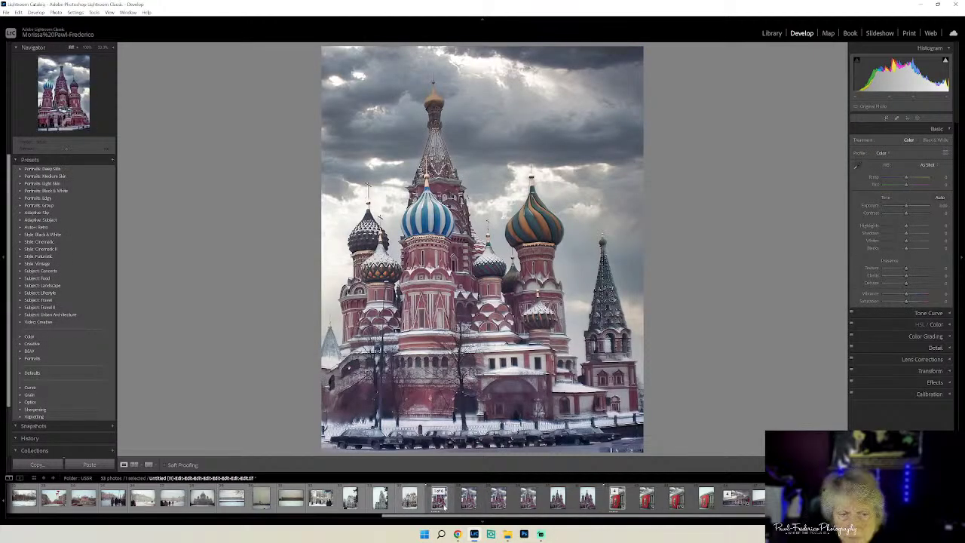
{"action": "left_click", "coordinate": [444, 505]}
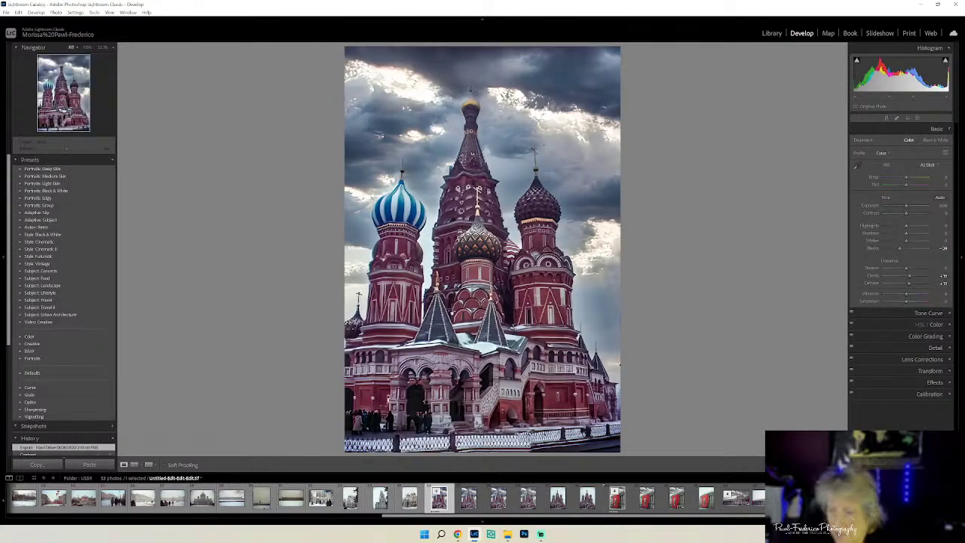
{"action": "left_click", "coordinate": [409, 499]}
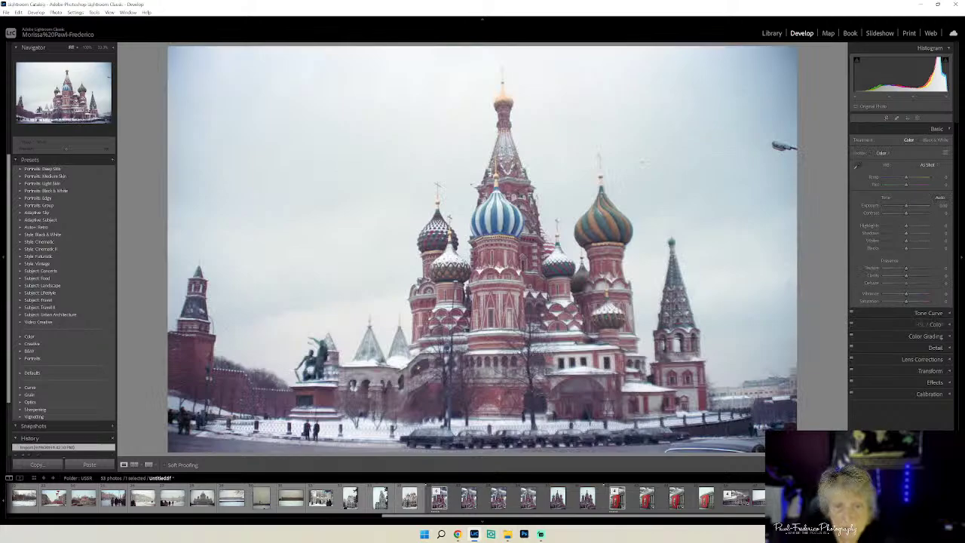
{"action": "key", "text": "Right"}
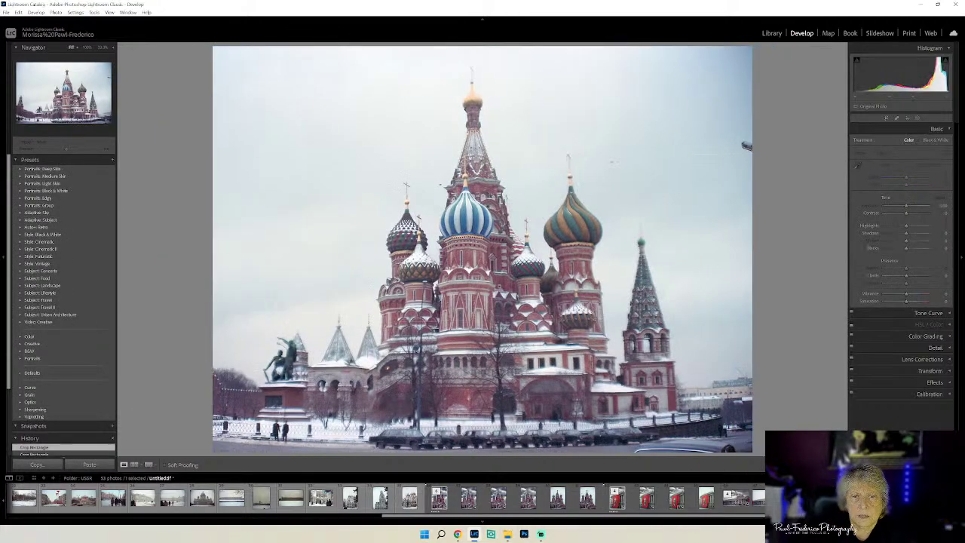
{"action": "key", "text": "Right"}
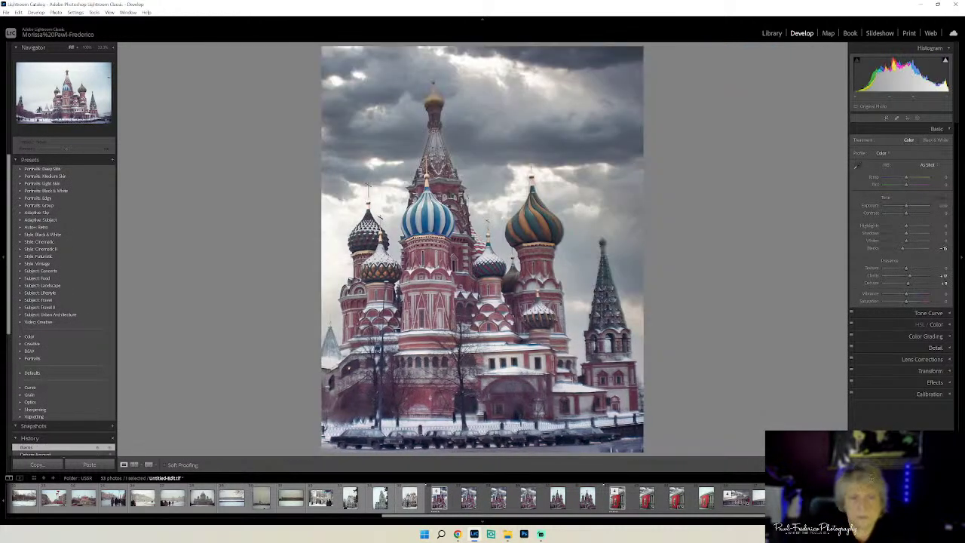
{"action": "key", "text": "Right"}
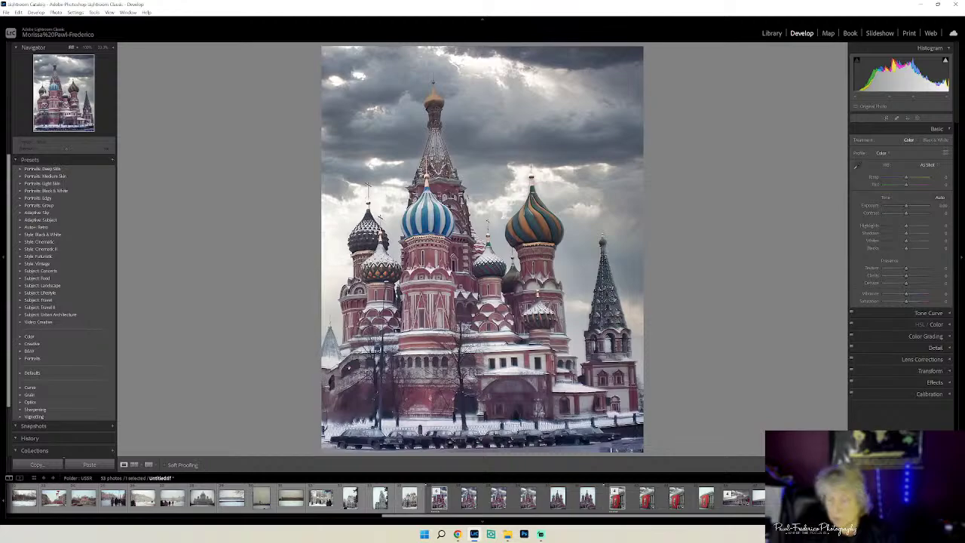
{"action": "key", "text": "Left"}
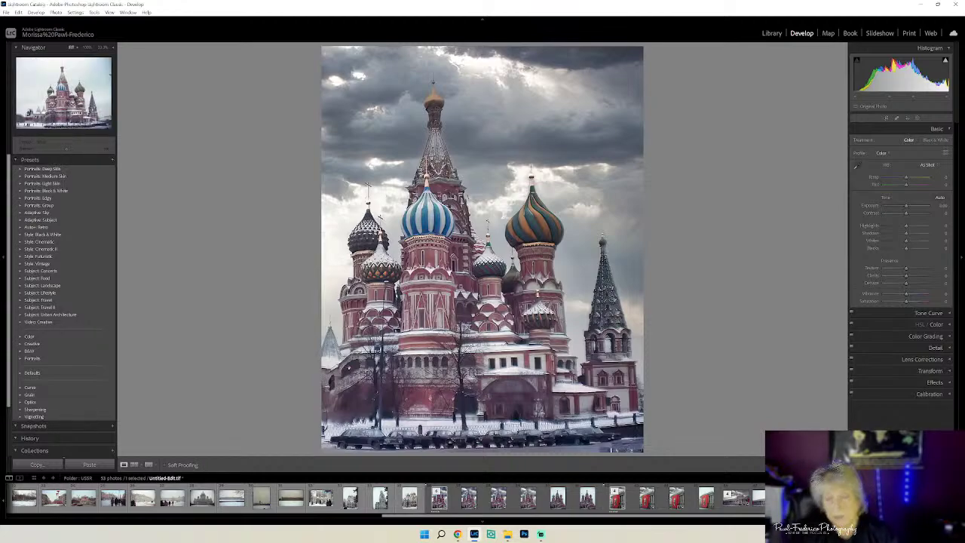
{"action": "key", "text": "Left"}
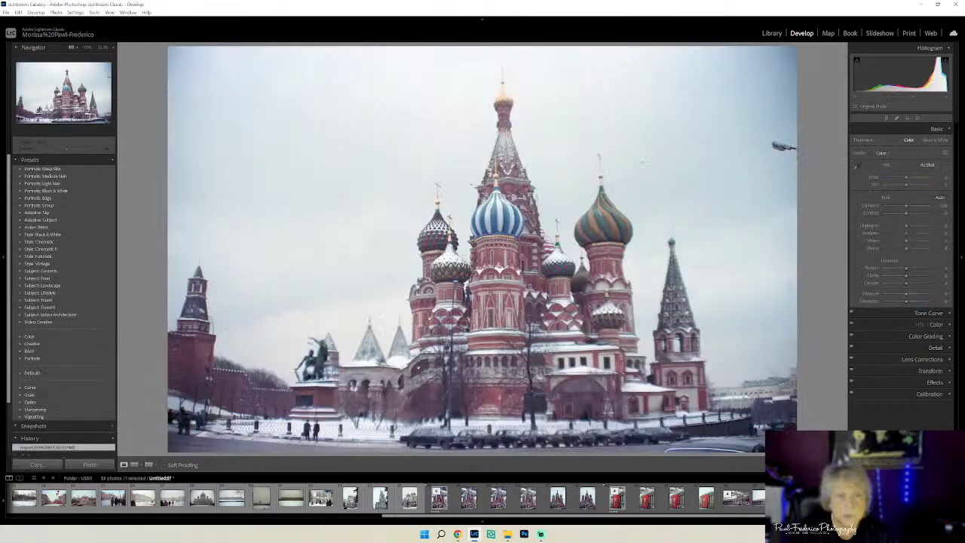
{"action": "key", "text": "Left"}
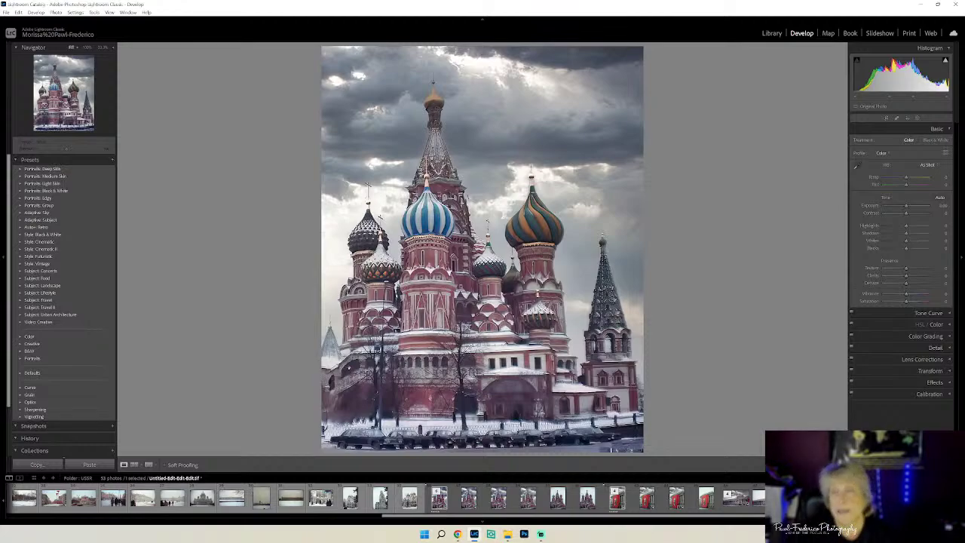
- Rotate the photo slightly in Crop Overlay to level the cathedral, then commit the crop
{"action": "left_click", "coordinate": [886, 119]}
{"action": "left_click_drag", "start_coordinate": [682, 168], "coordinate": [683, 168]}
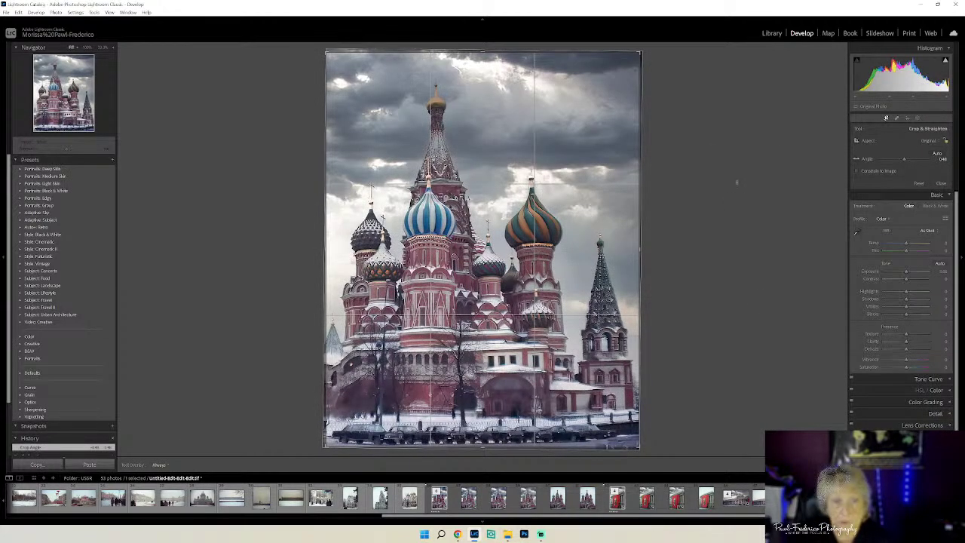
{"action": "left_click_drag", "start_coordinate": [736, 180], "coordinate": [736, 183]}
{"action": "key", "text": "Return"}
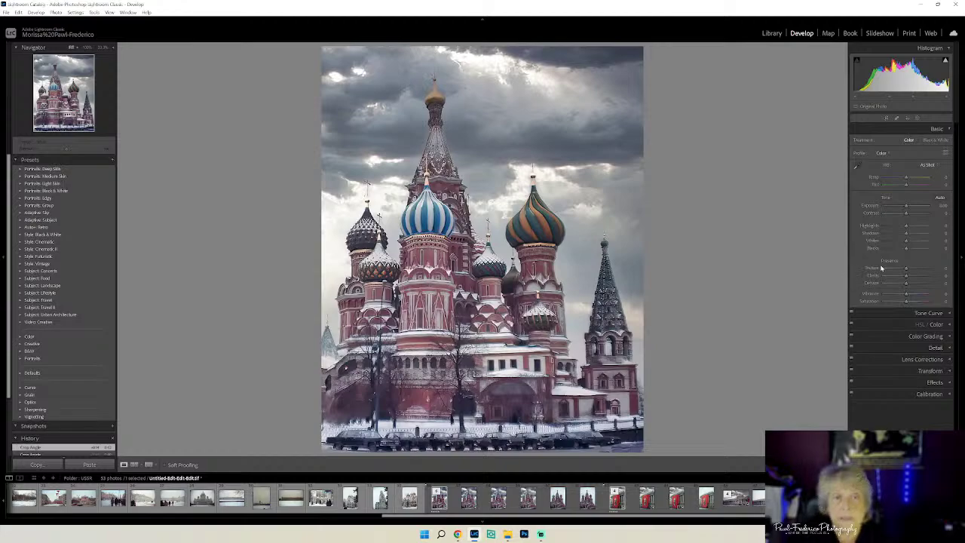
- Drag Blacks to about -36 and expand the HSL/Color panel
{"action": "left_click_drag", "start_coordinate": [907, 250], "coordinate": [902, 250]}
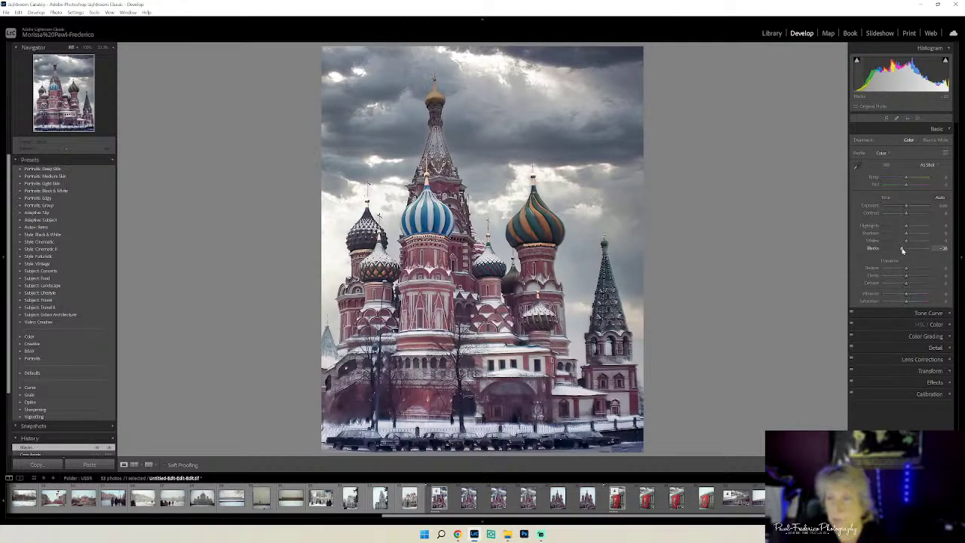
{"action": "left_click", "coordinate": [935, 325]}
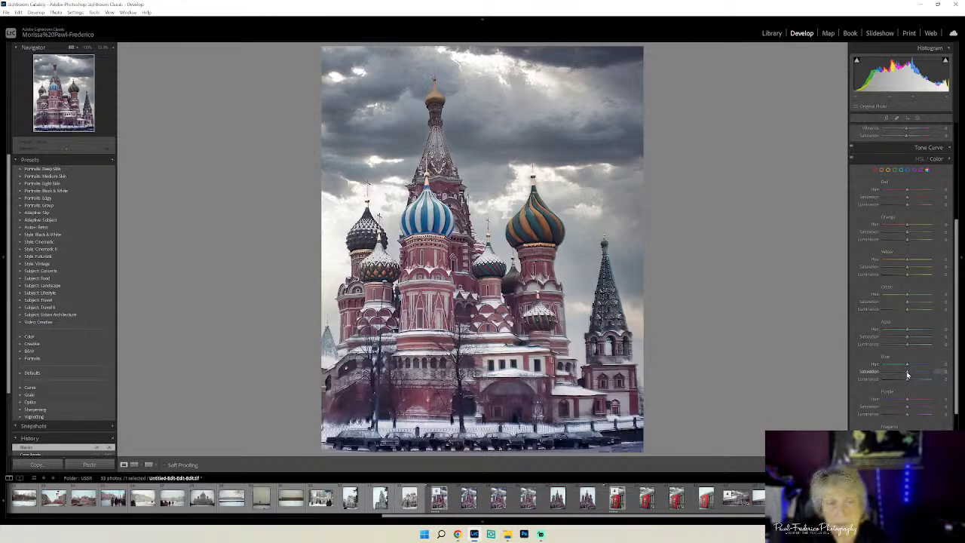
- Boost the Blue, Green and Yellow saturation sliders in the HSL/Color panel
{"action": "left_click_drag", "start_coordinate": [908, 374], "coordinate": [911, 381]}
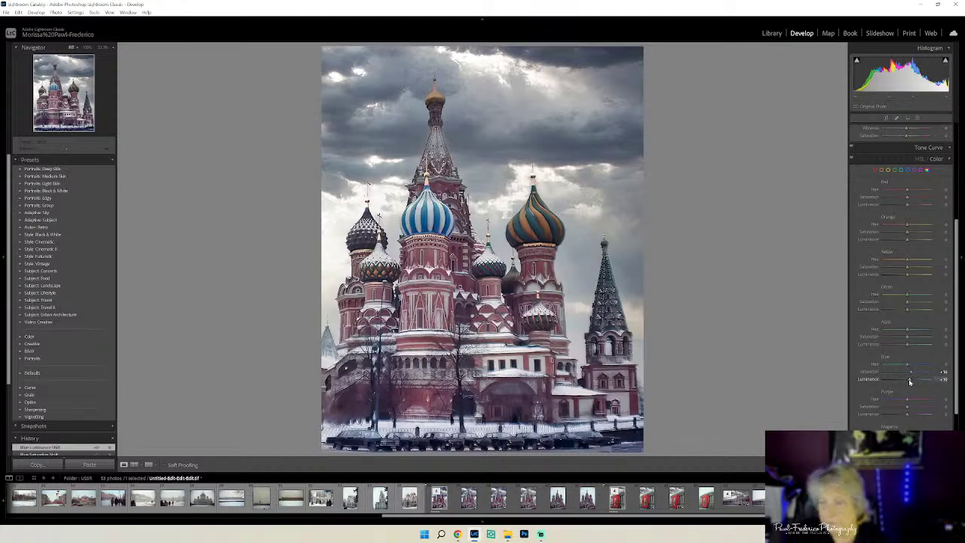
{"action": "scroll", "coordinate": [910, 381], "scroll_direction": "up", "scroll_amount": 6}
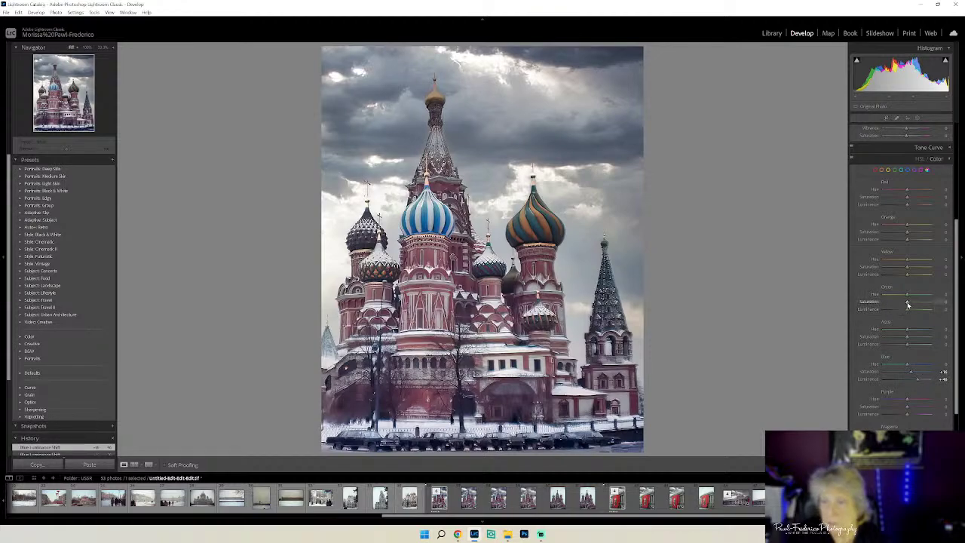
{"action": "left_click_drag", "start_coordinate": [907, 304], "coordinate": [920, 280]}
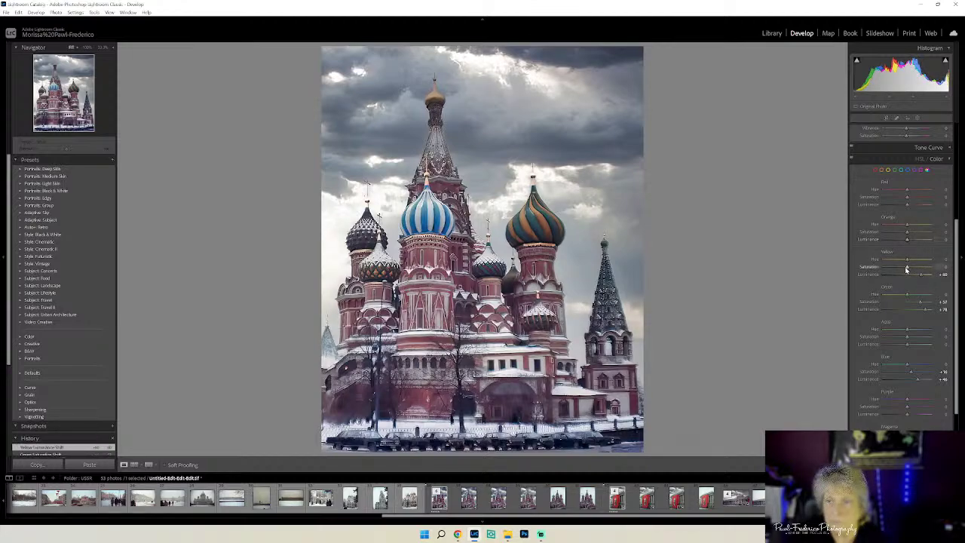
{"action": "left_click_drag", "start_coordinate": [907, 269], "coordinate": [919, 203]}
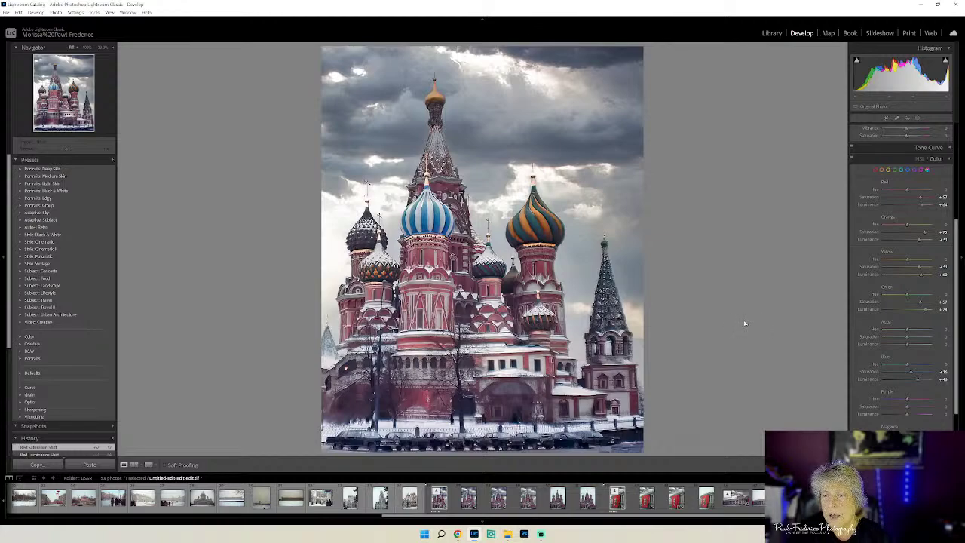
- Rate the photo five stars in the Library and open the Export One File dialog
{"action": "left_click", "coordinate": [771, 33]}
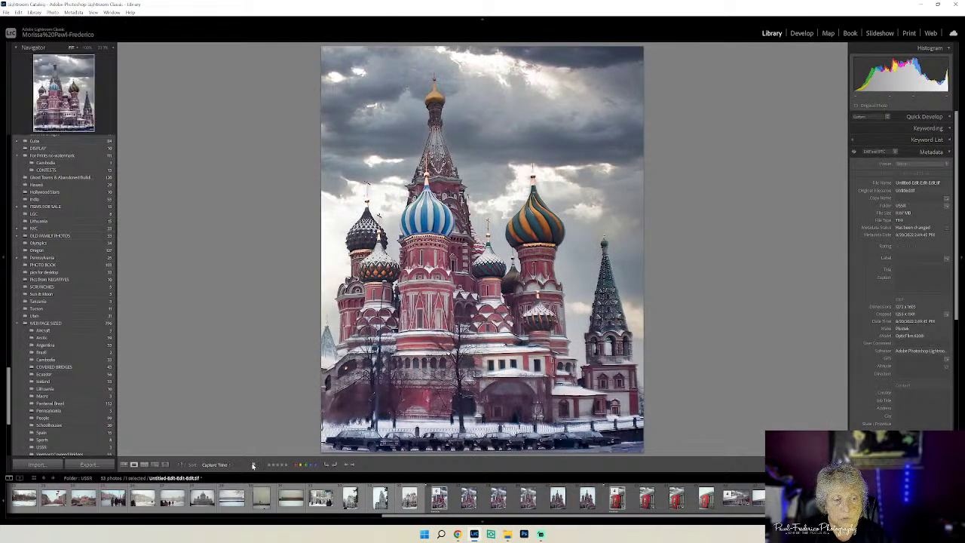
{"action": "left_click", "coordinate": [284, 465]}
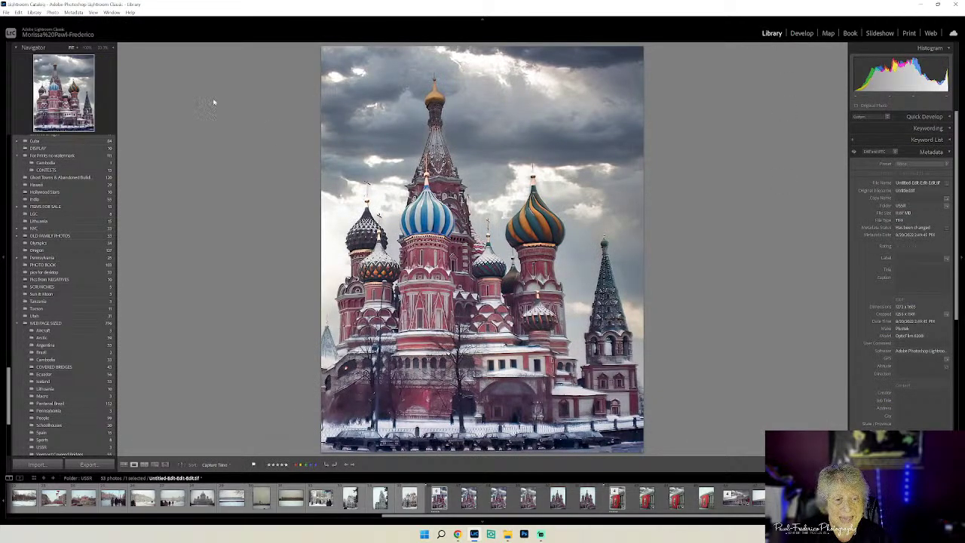
{"action": "left_click", "coordinate": [6, 12]}
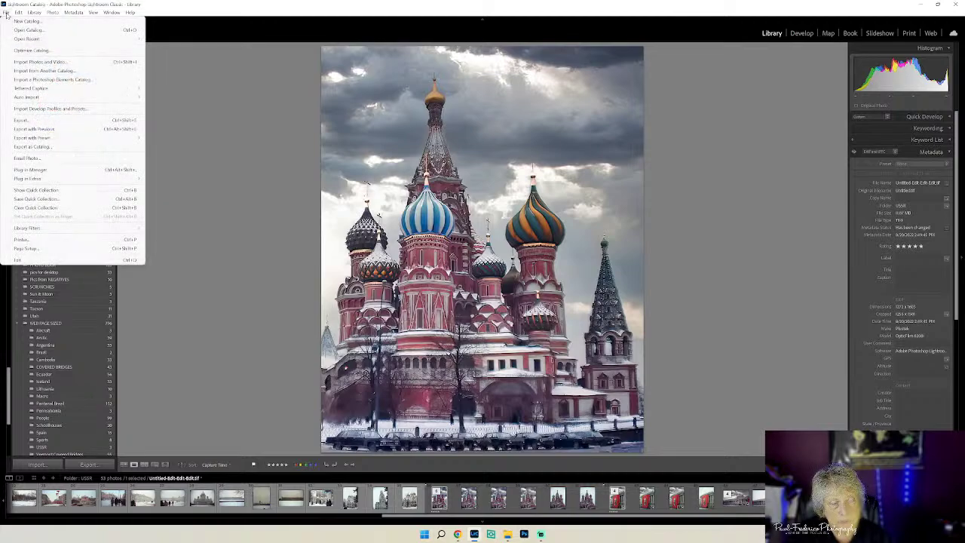
{"action": "left_click", "coordinate": [21, 121]}
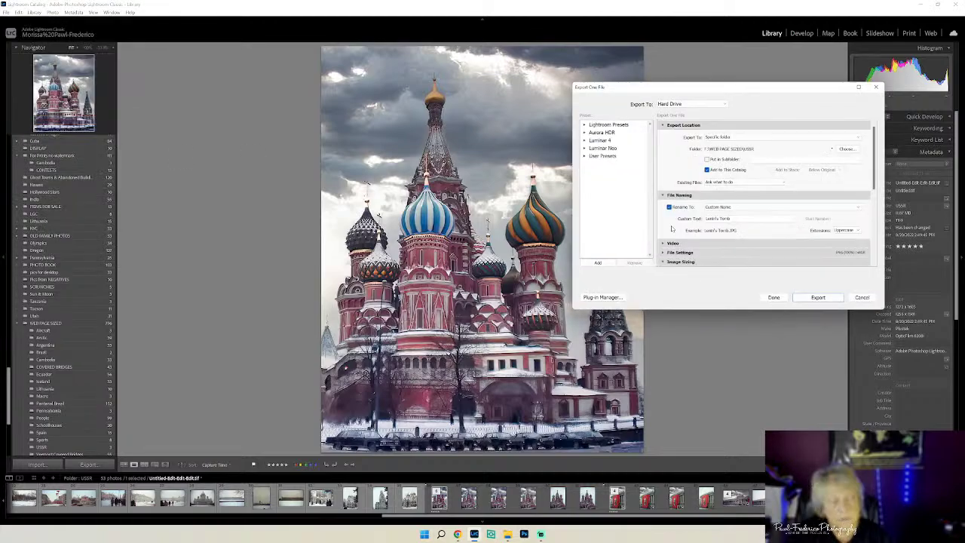
- Name the export 'Kremlin in 1963', turn off the watermark, and export the photo
{"action": "left_click", "coordinate": [761, 217]}
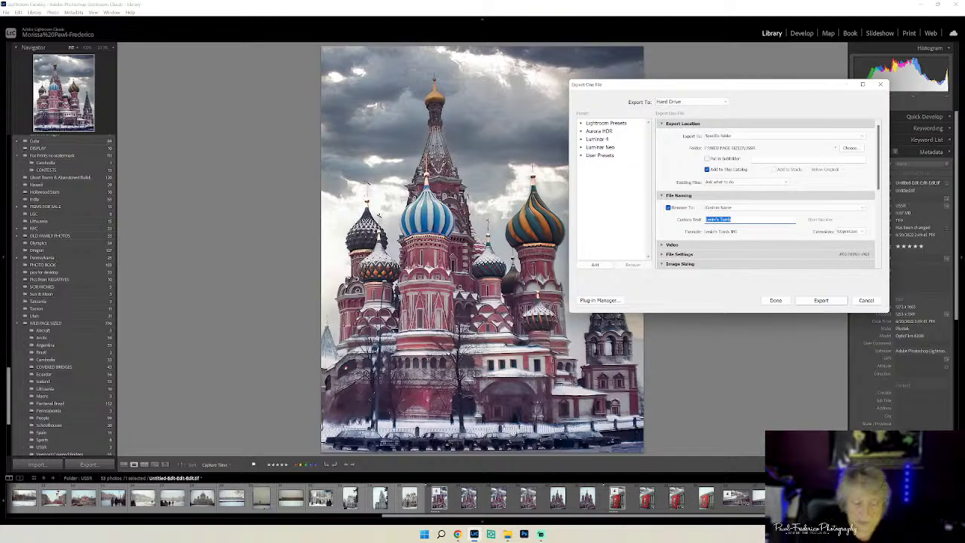
{"action": "type", "text": "Kremlin"}
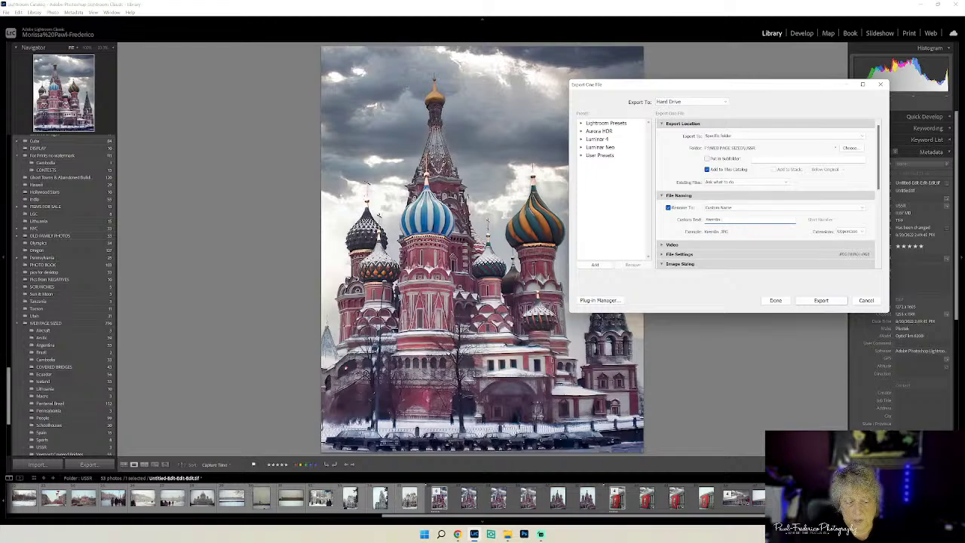
{"action": "key", "text": "Caps_Lock"}
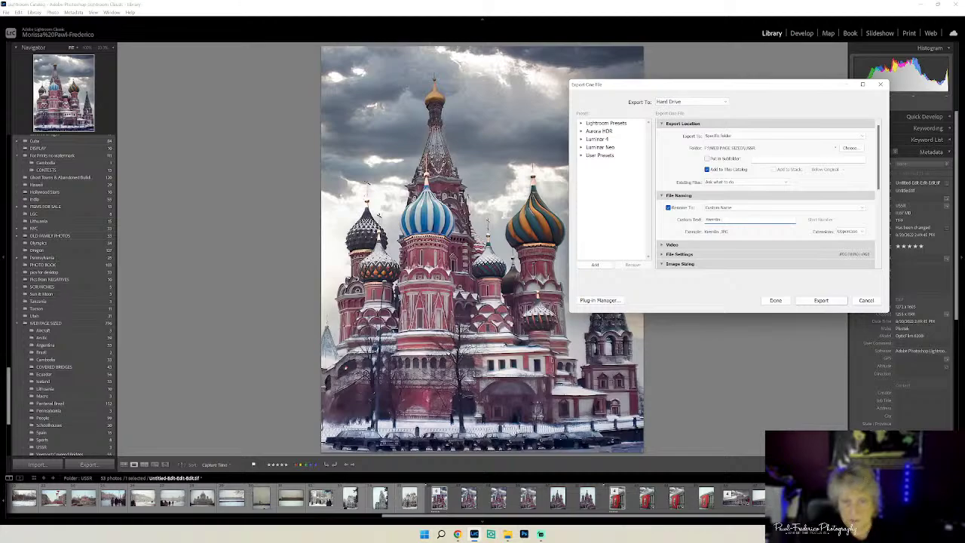
{"action": "type", "text": "in 1963"}
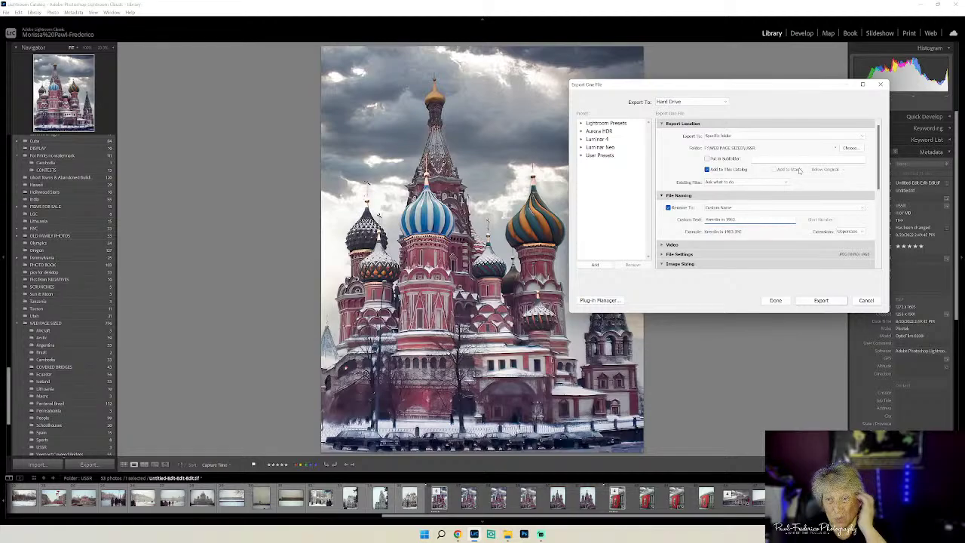
{"action": "left_click_drag", "start_coordinate": [880, 171], "coordinate": [883, 266]}
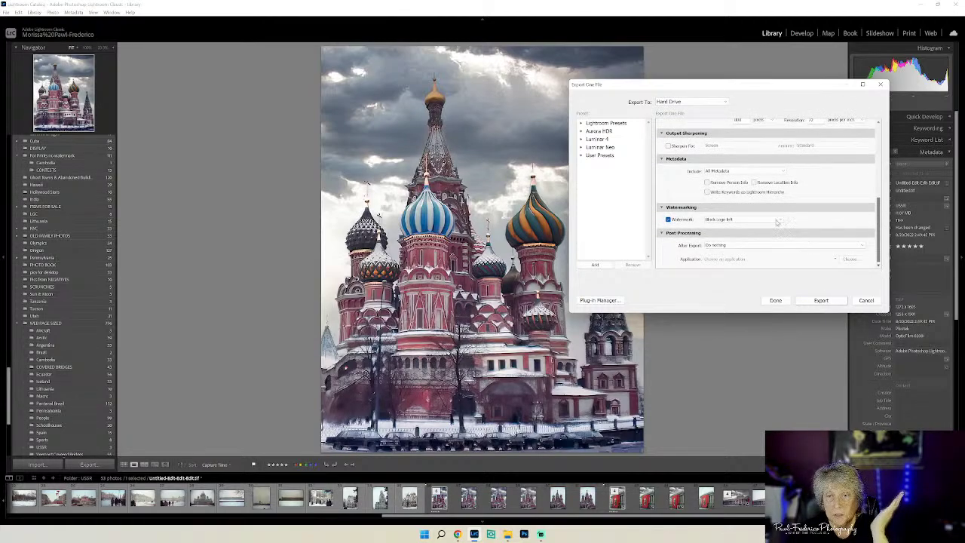
{"action": "left_click", "coordinate": [667, 219]}
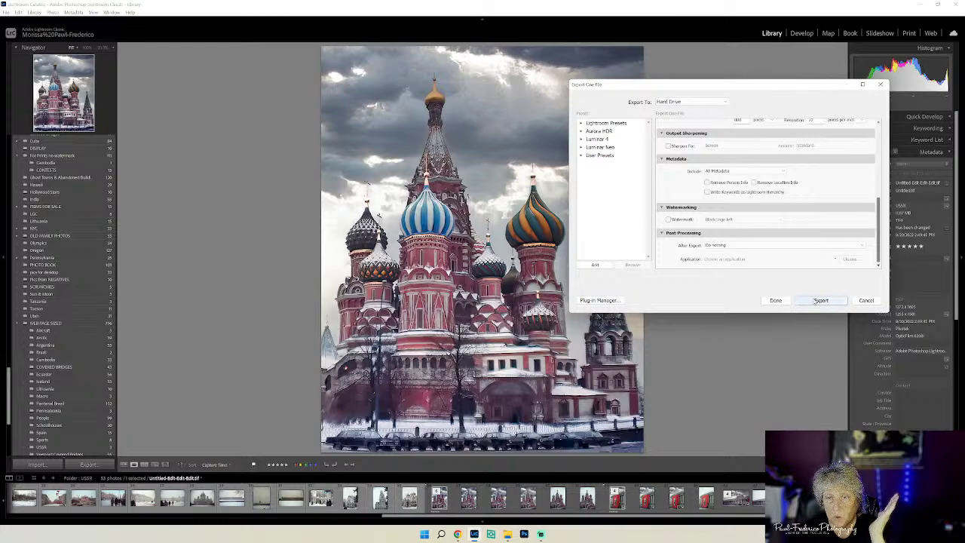
{"action": "left_click", "coordinate": [815, 301]}
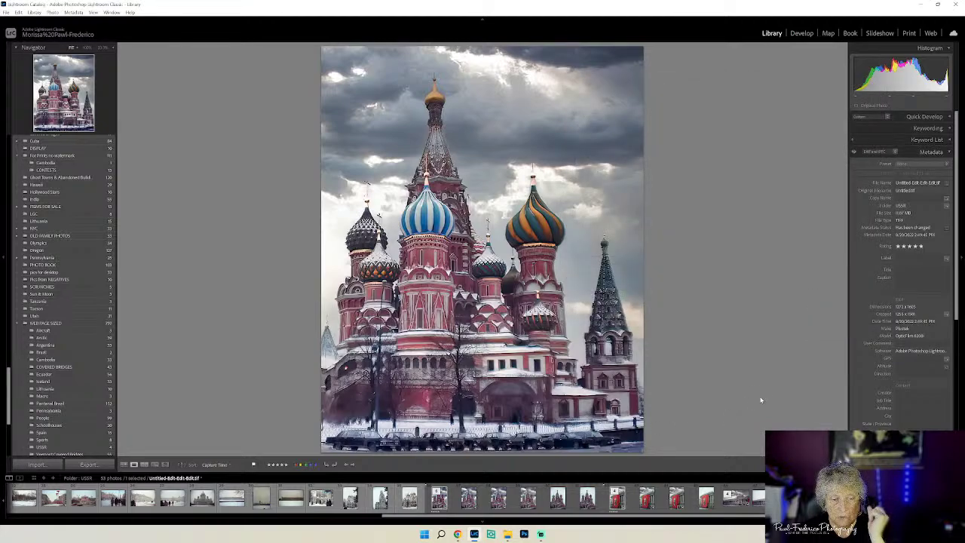
- View the exported Kremlin JPEG full-screen from the USSR folder, then close the preview
{"action": "left_click", "coordinate": [507, 534]}
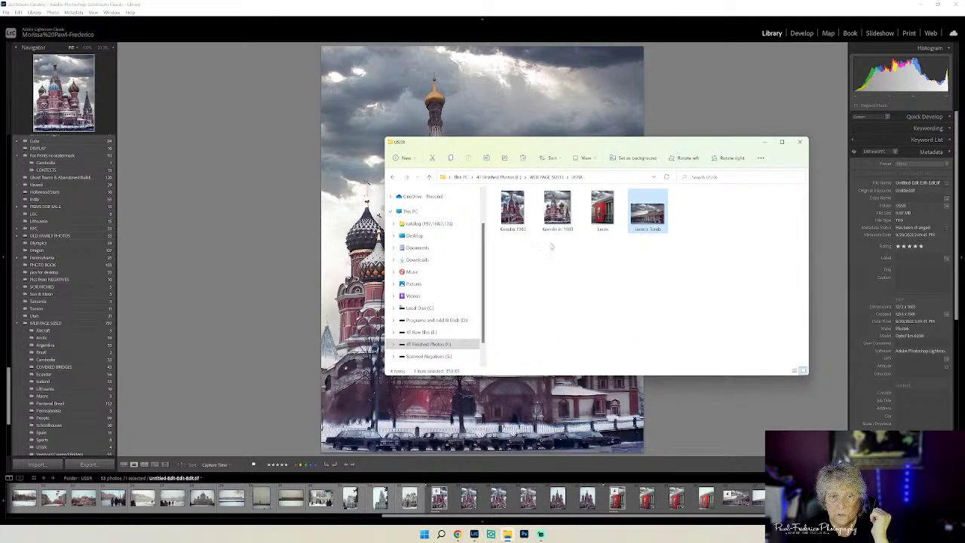
{"action": "double_click", "coordinate": [557, 211]}
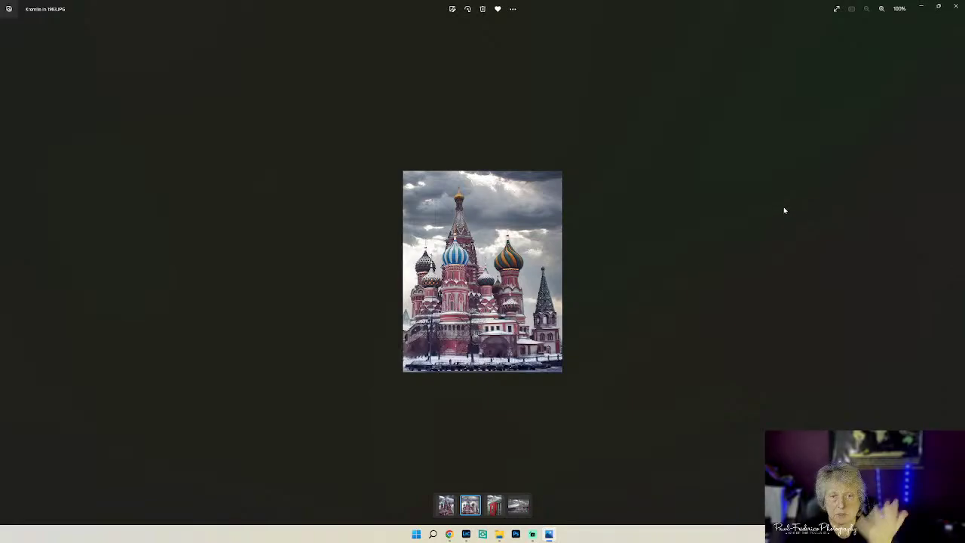
{"action": "left_click", "coordinate": [954, 7]}
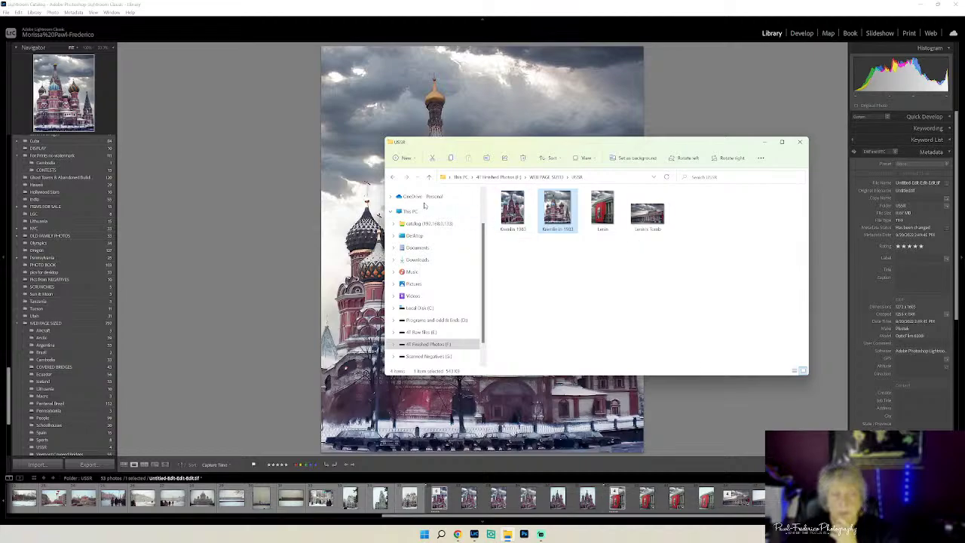
- Minimize File Explorer and flip between the original Untitled.tif and the edited Untitled-Edit-Edit.tif
{"action": "left_click", "coordinate": [763, 143]}
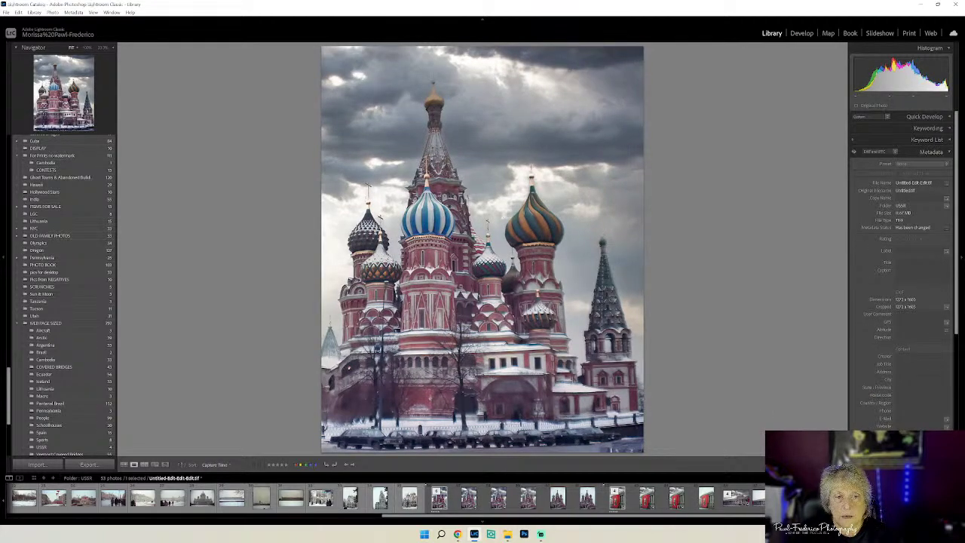
{"action": "key", "text": "Left"}
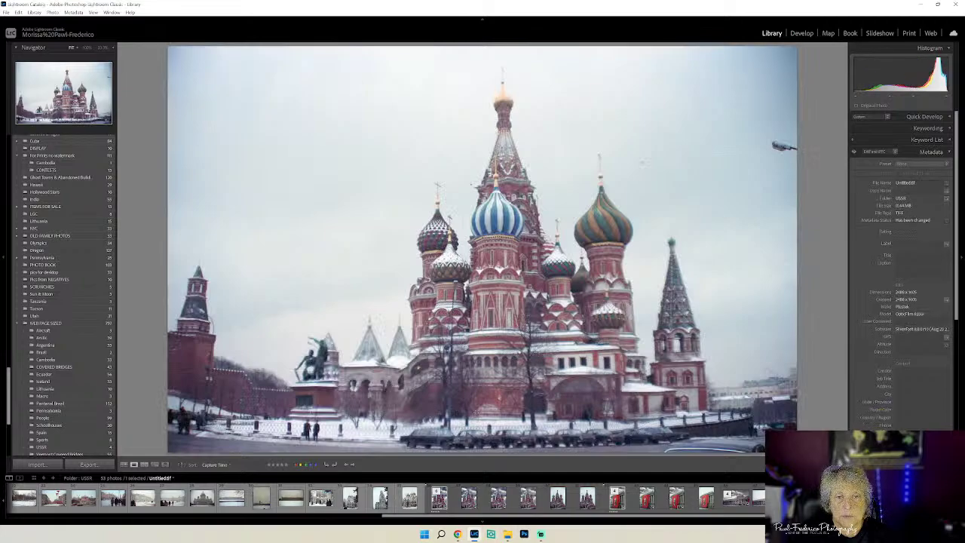
{"action": "key", "text": "Right"}
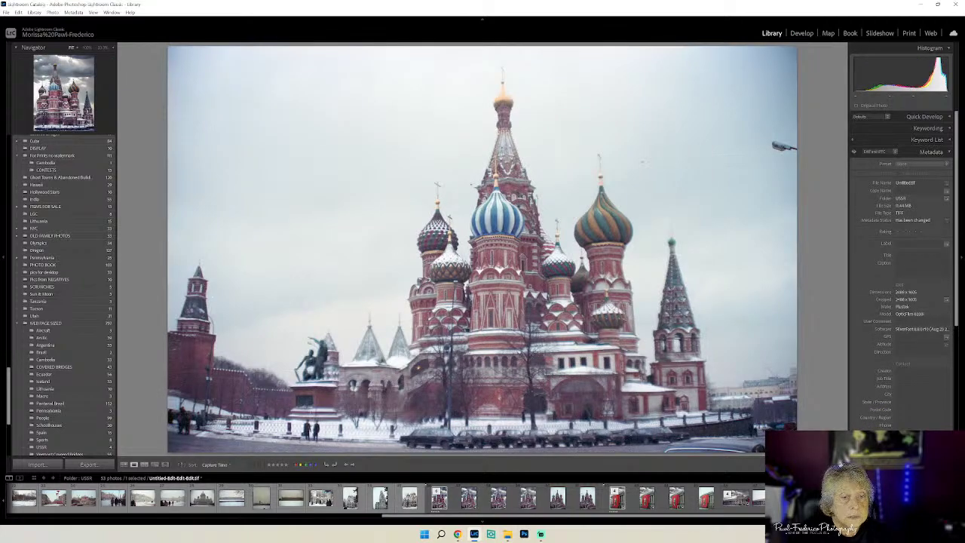